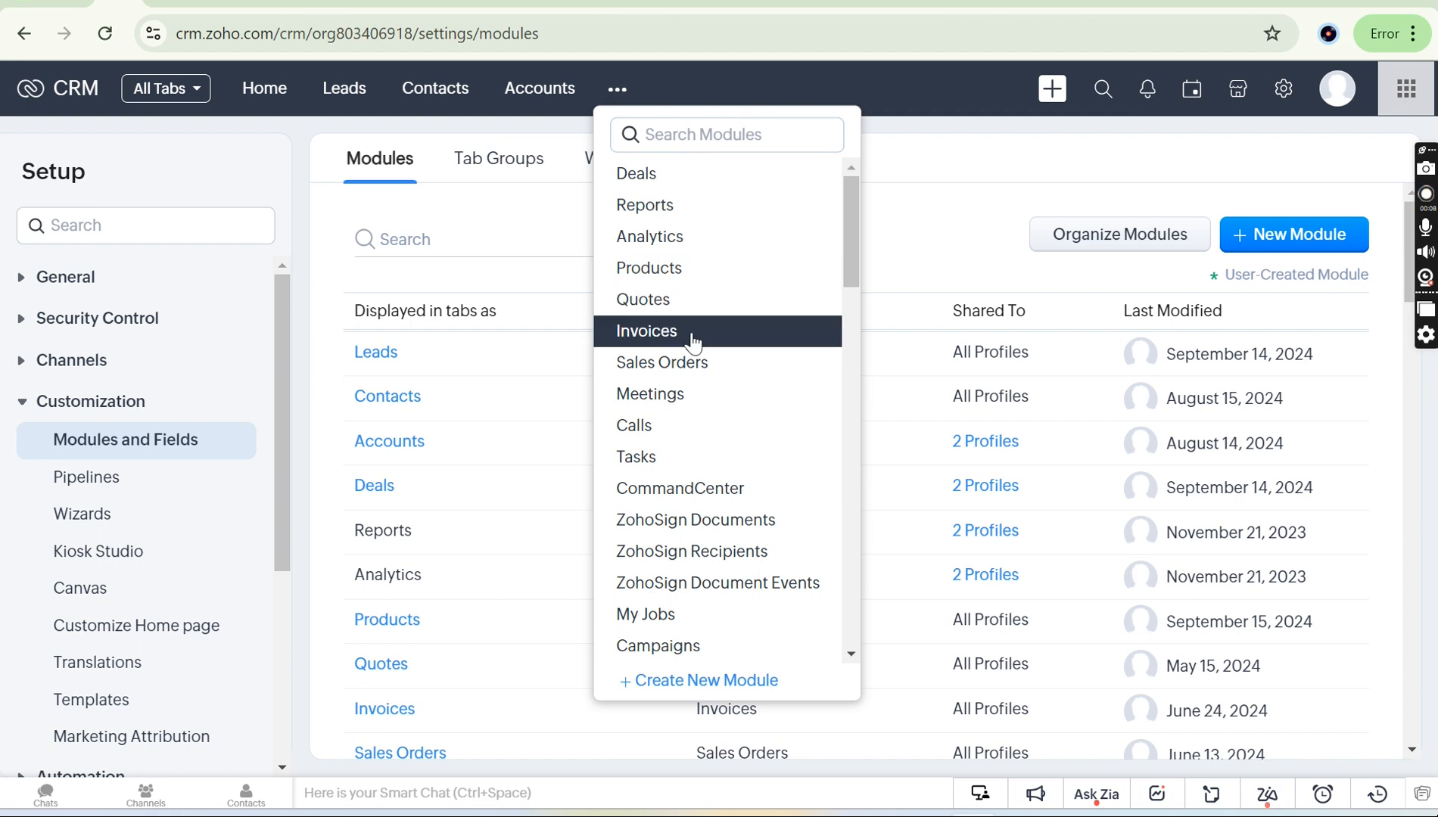
# Start a new invoice in the Invoices module and go to its Invoiced Items section.
pyautogui.click(691, 333)
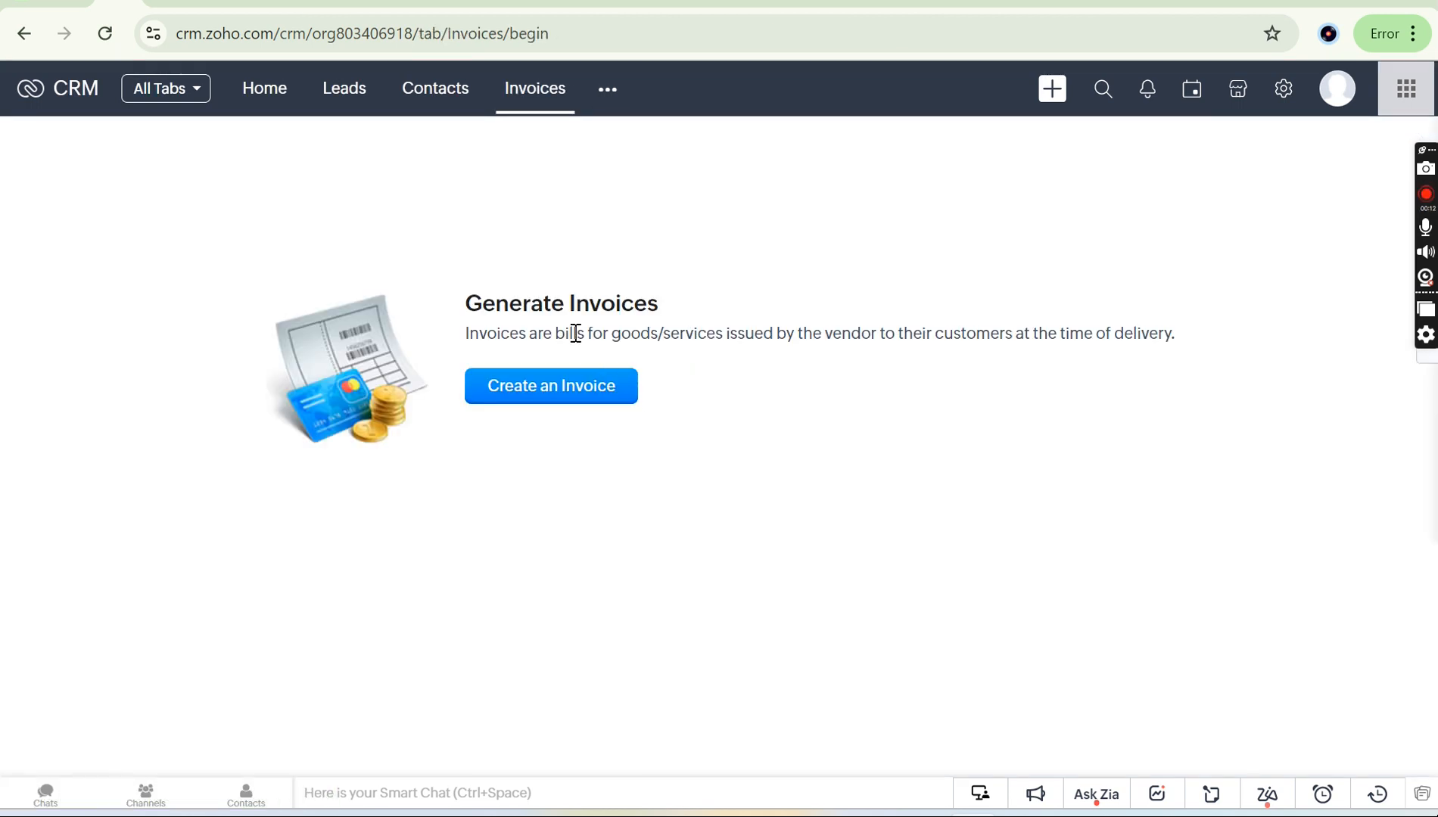
pyautogui.click(593, 385)
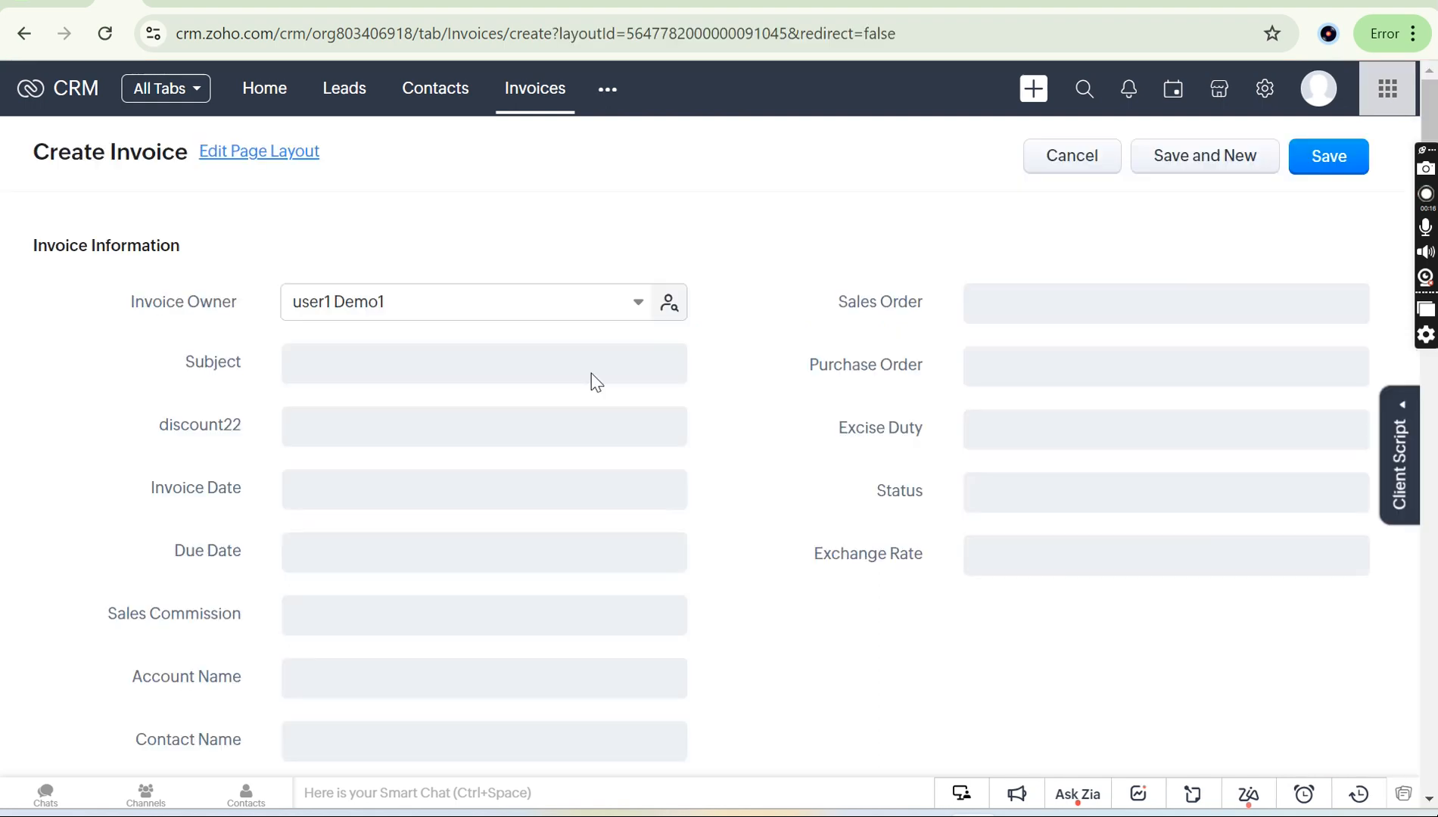
pyautogui.scroll(-1, 814, 471)
pyautogui.scroll(-10, 814, 470)
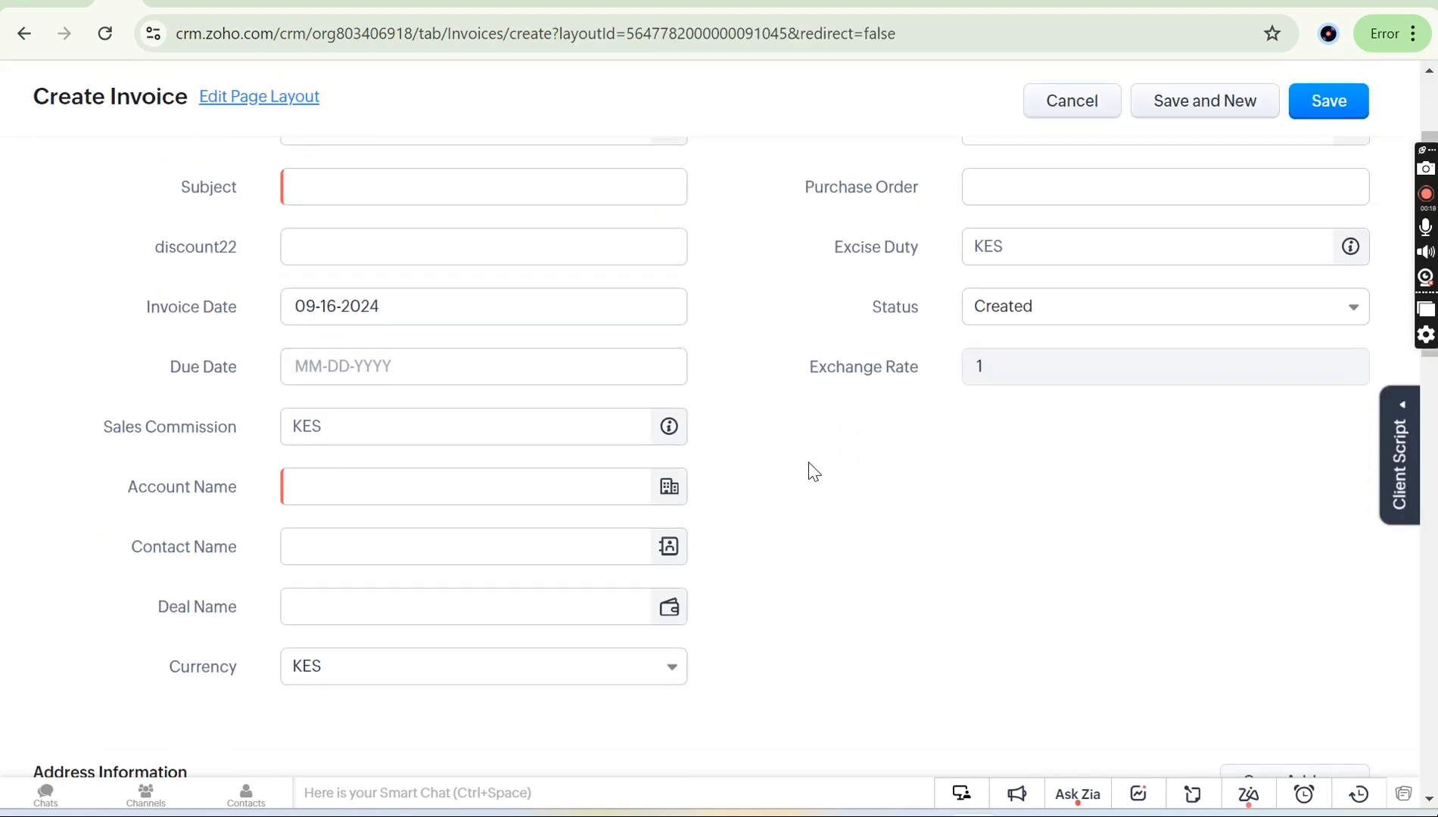
pyautogui.scroll(-1, 809, 462)
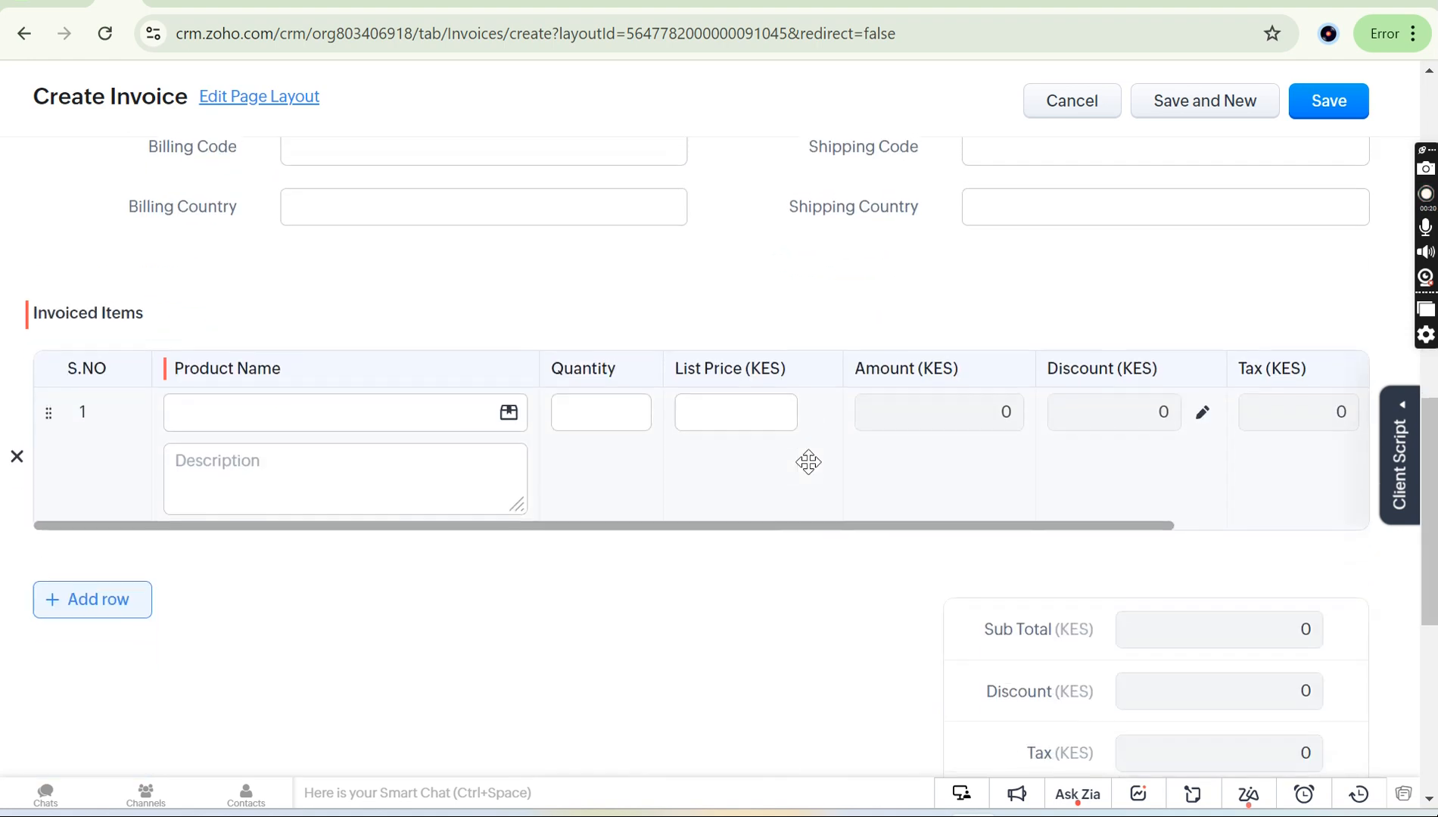
# Examine the products offered for the first row of the invoiced items.
pyautogui.click(376, 409)
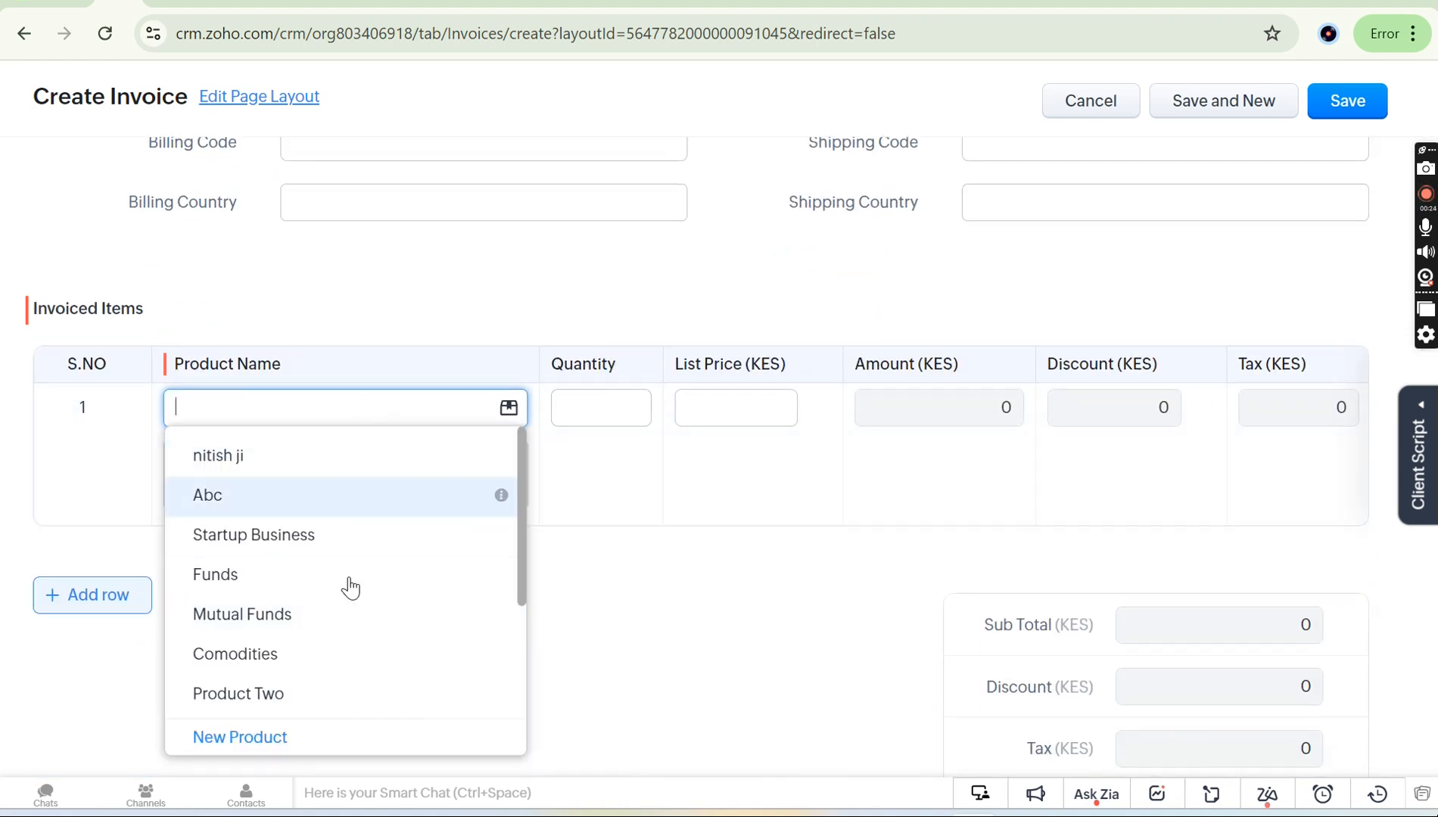
pyautogui.scroll(-2, 370, 613)
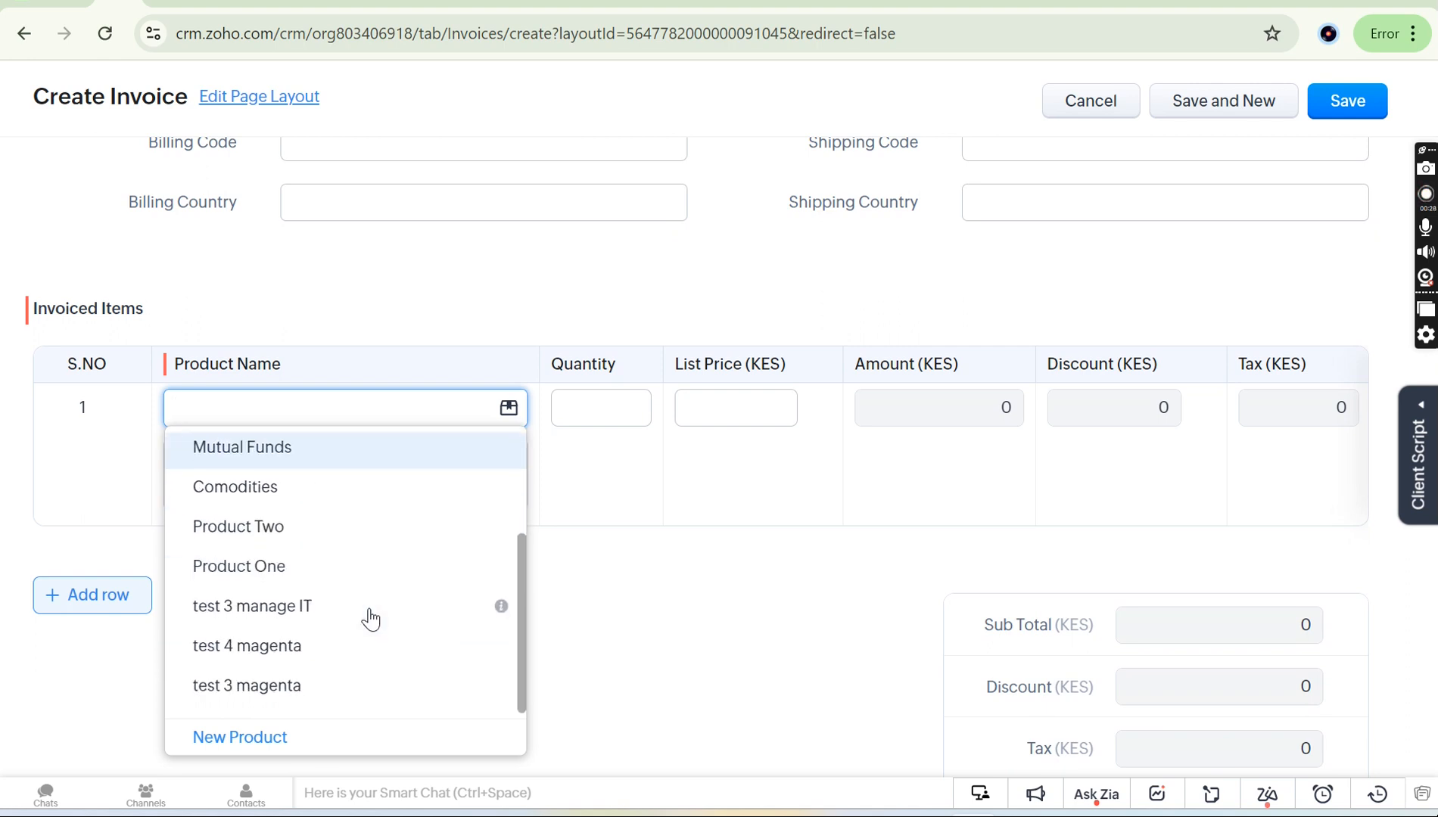
pyautogui.scroll(2, 370, 616)
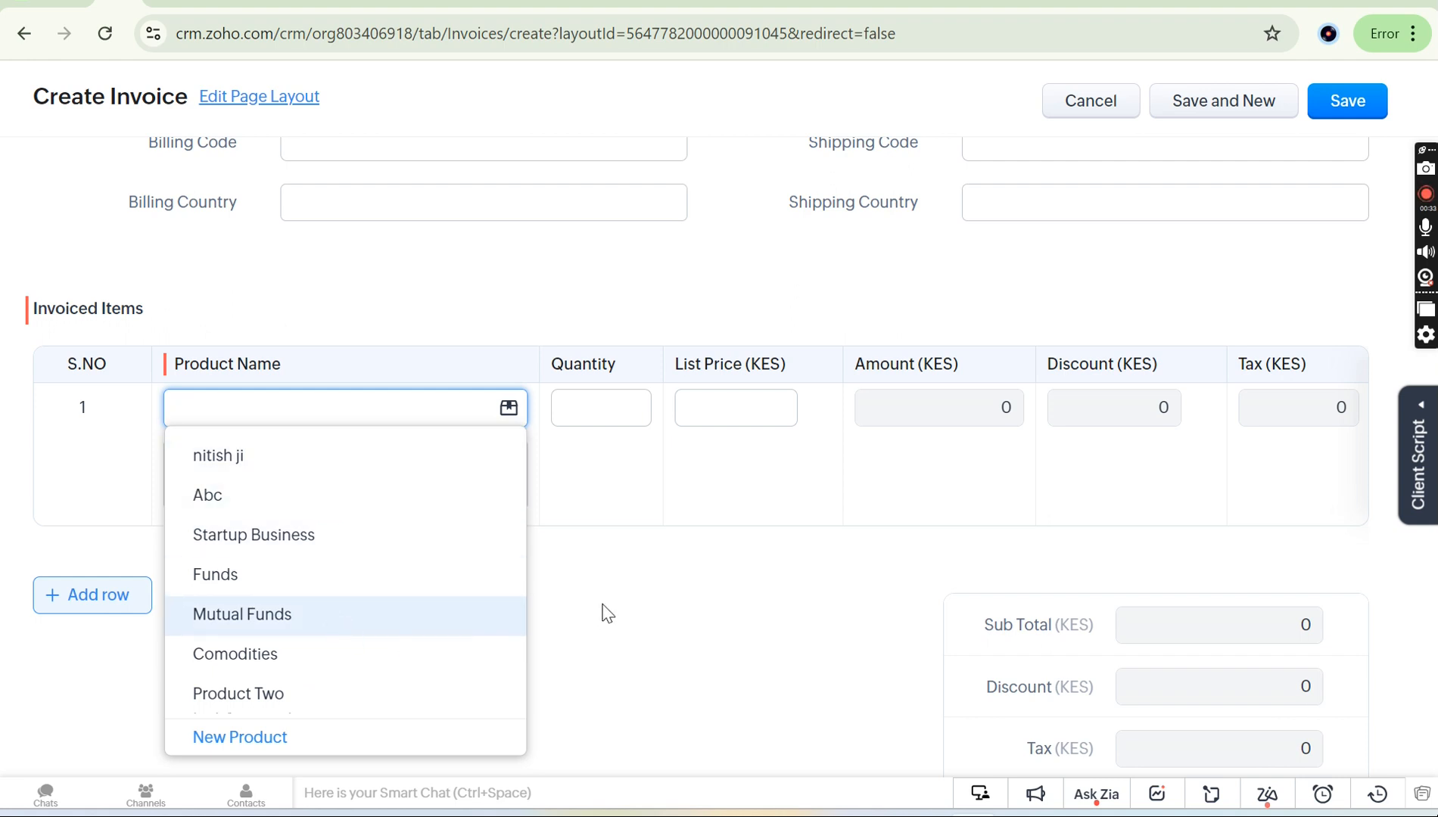
pyautogui.click(638, 665)
pyautogui.click(345, 415)
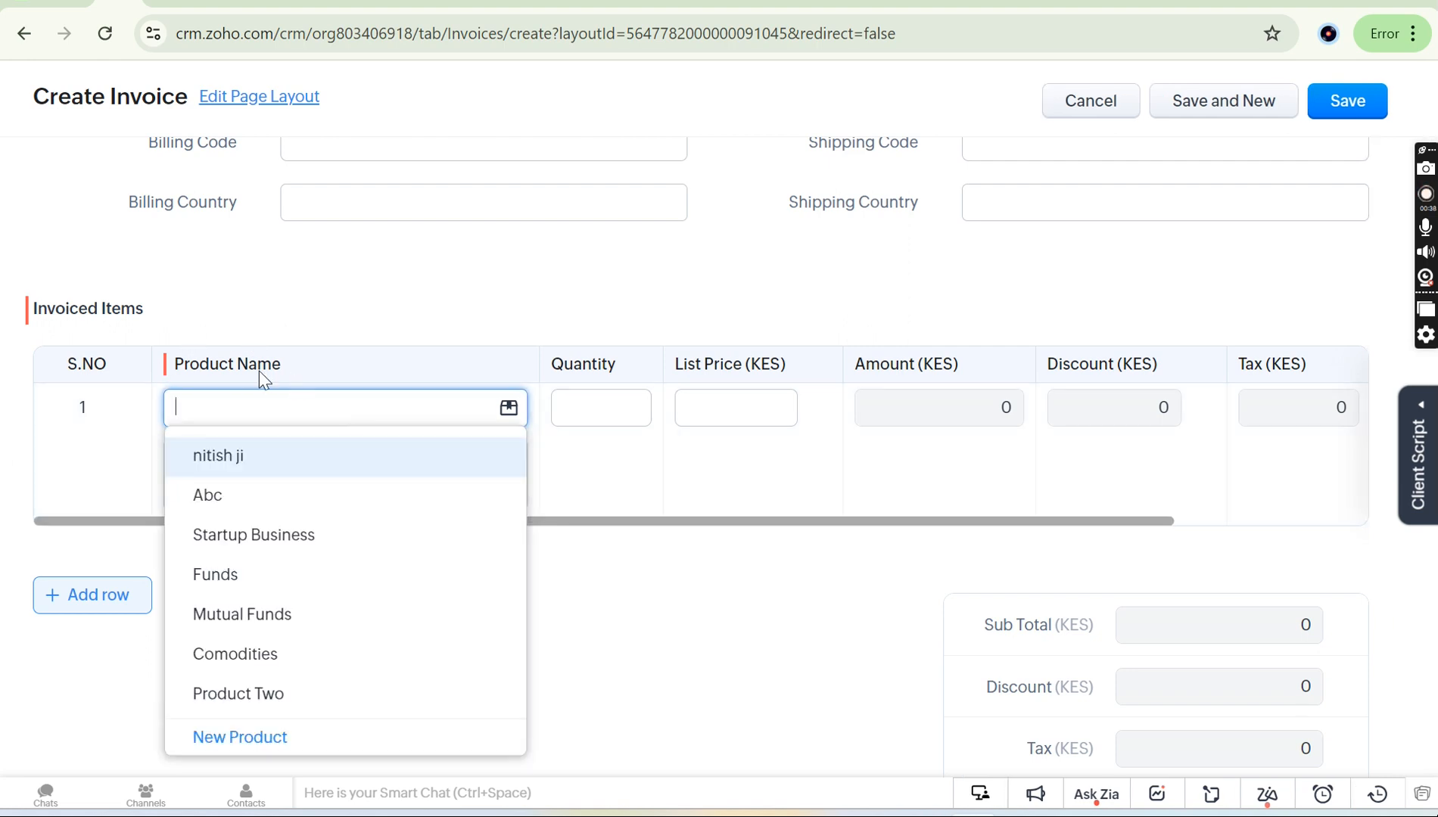
pyautogui.scroll(-2, 295, 628)
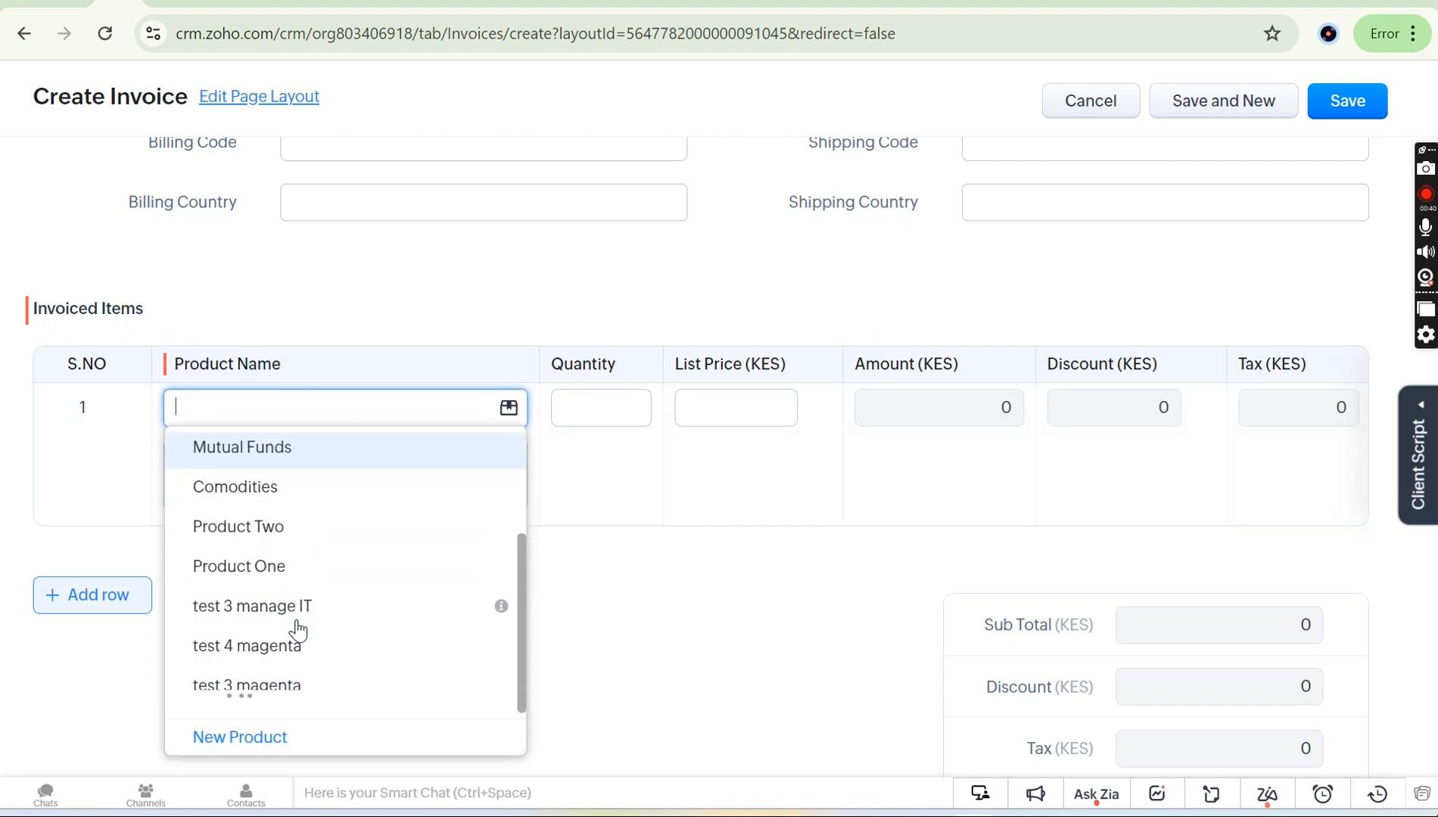
pyautogui.scroll(-5, 297, 628)
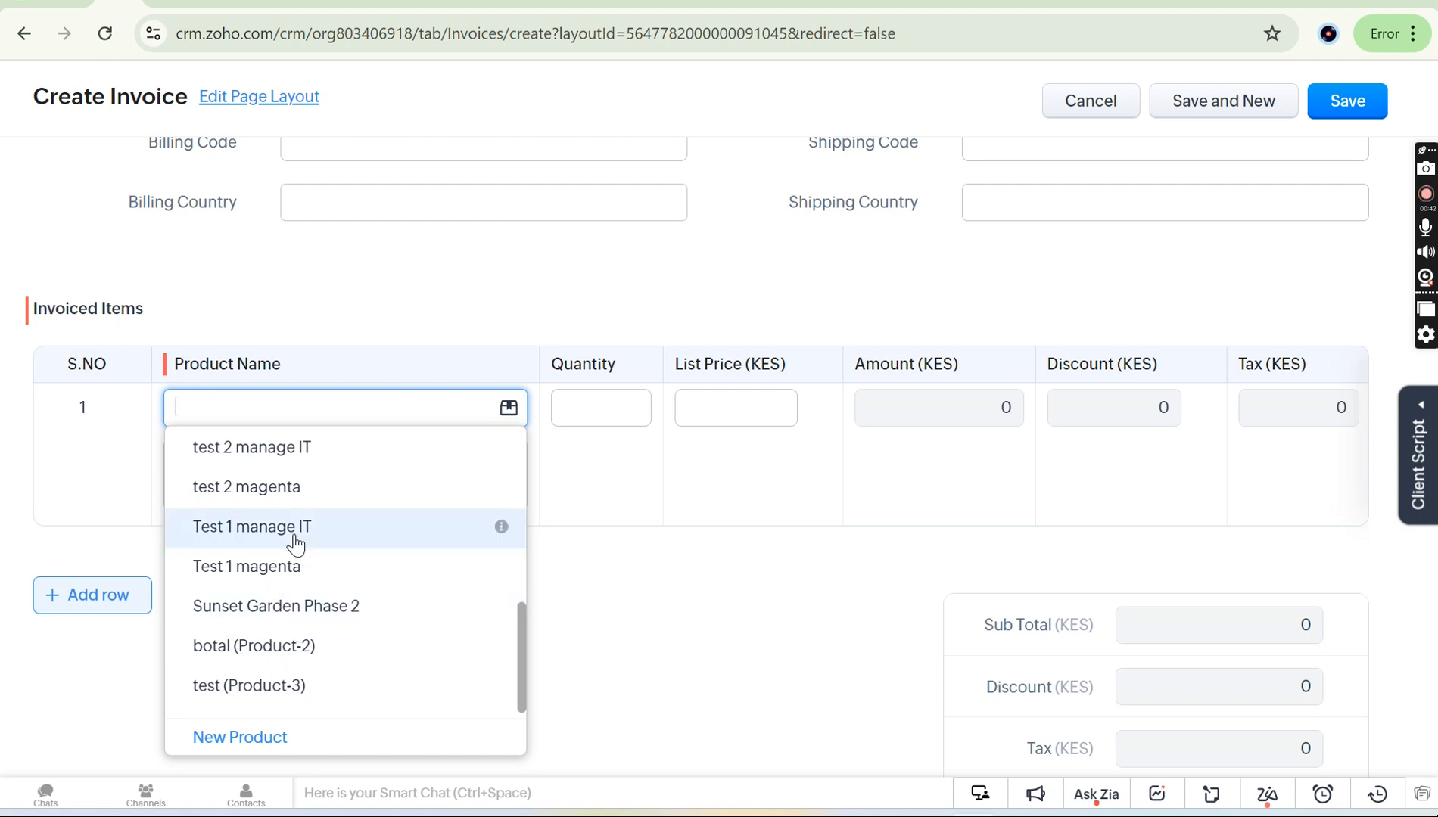
pyautogui.scroll(1, 307, 424)
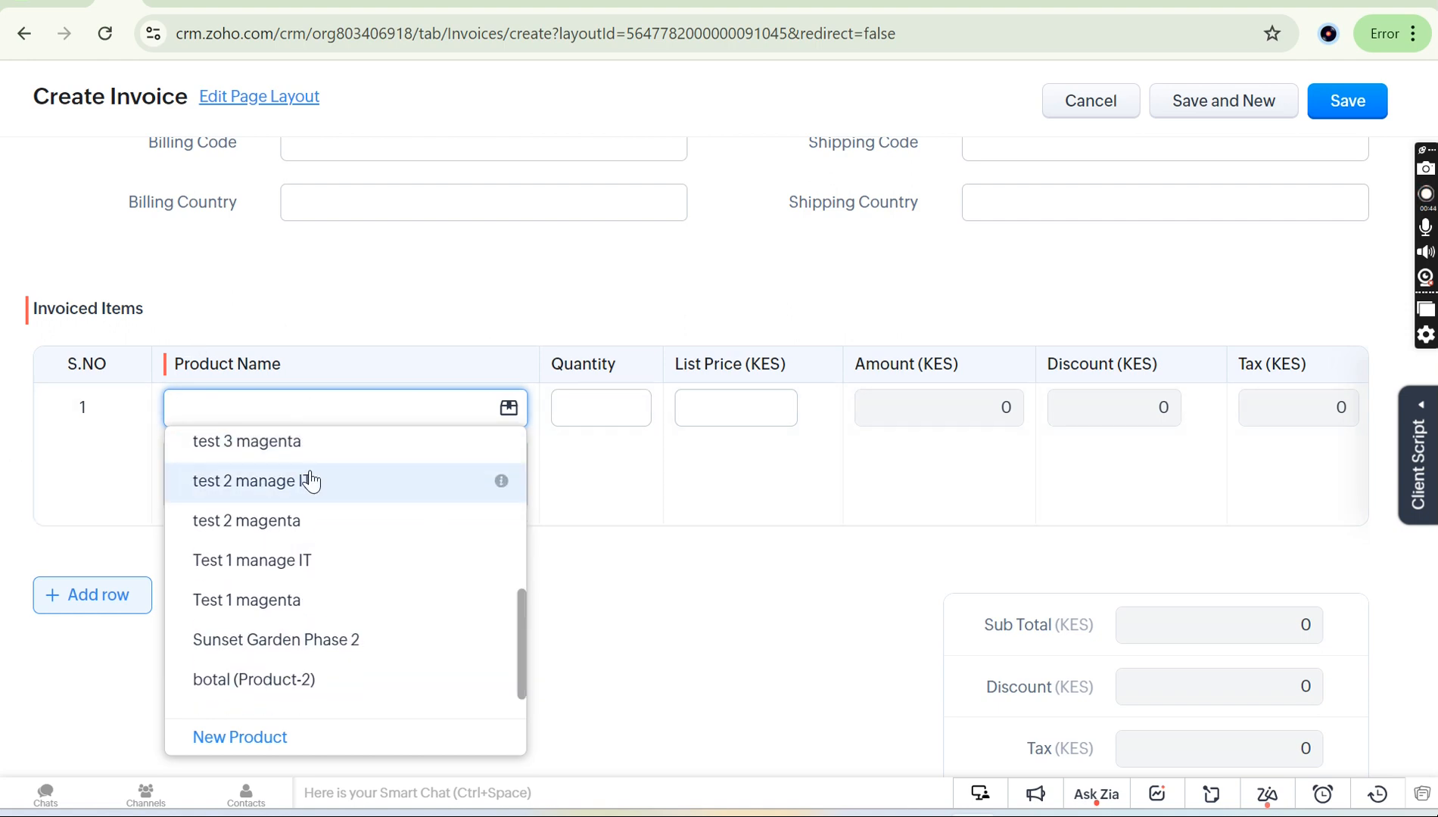
pyautogui.scroll(6, 310, 480)
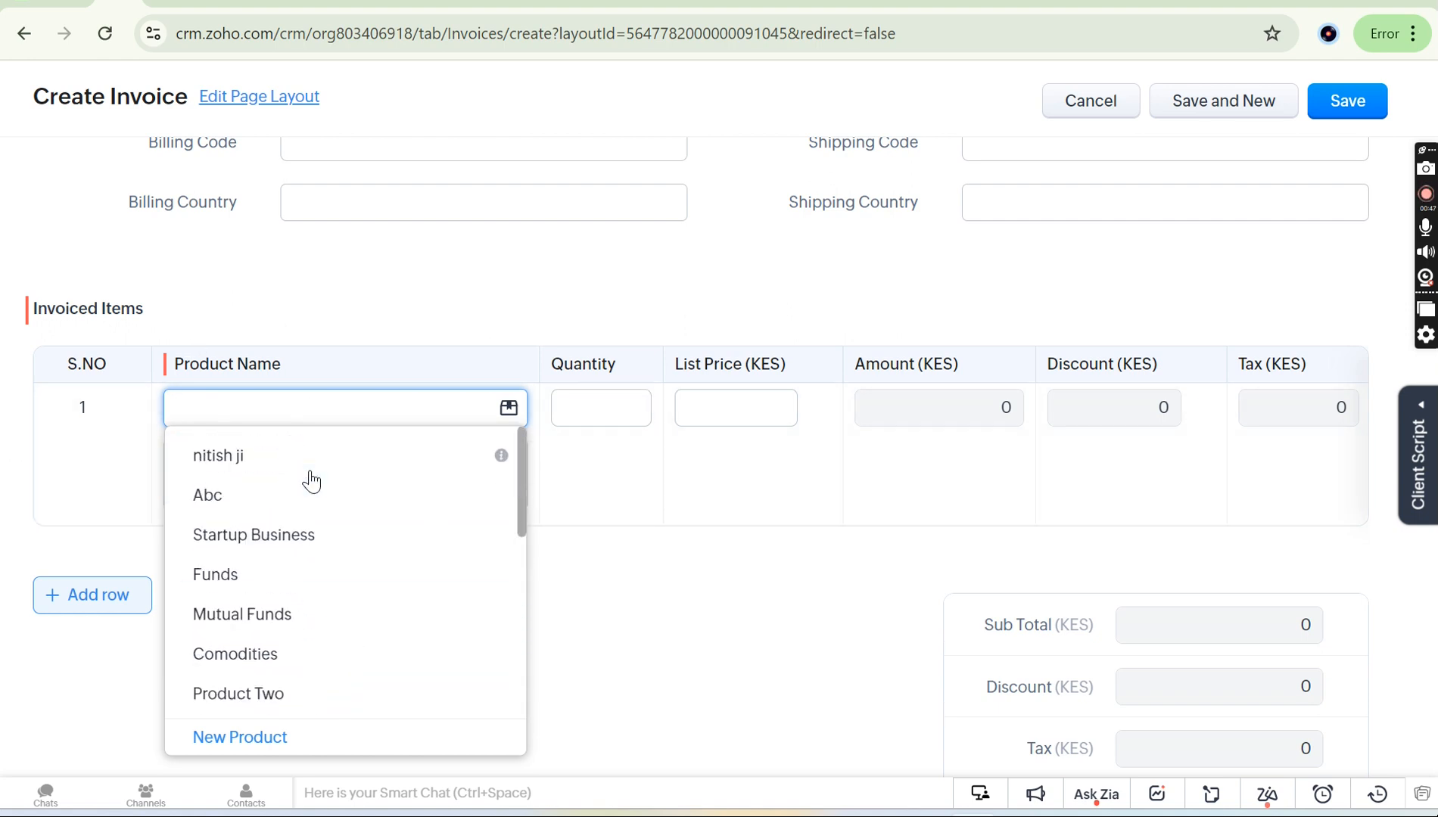
pyautogui.click(664, 669)
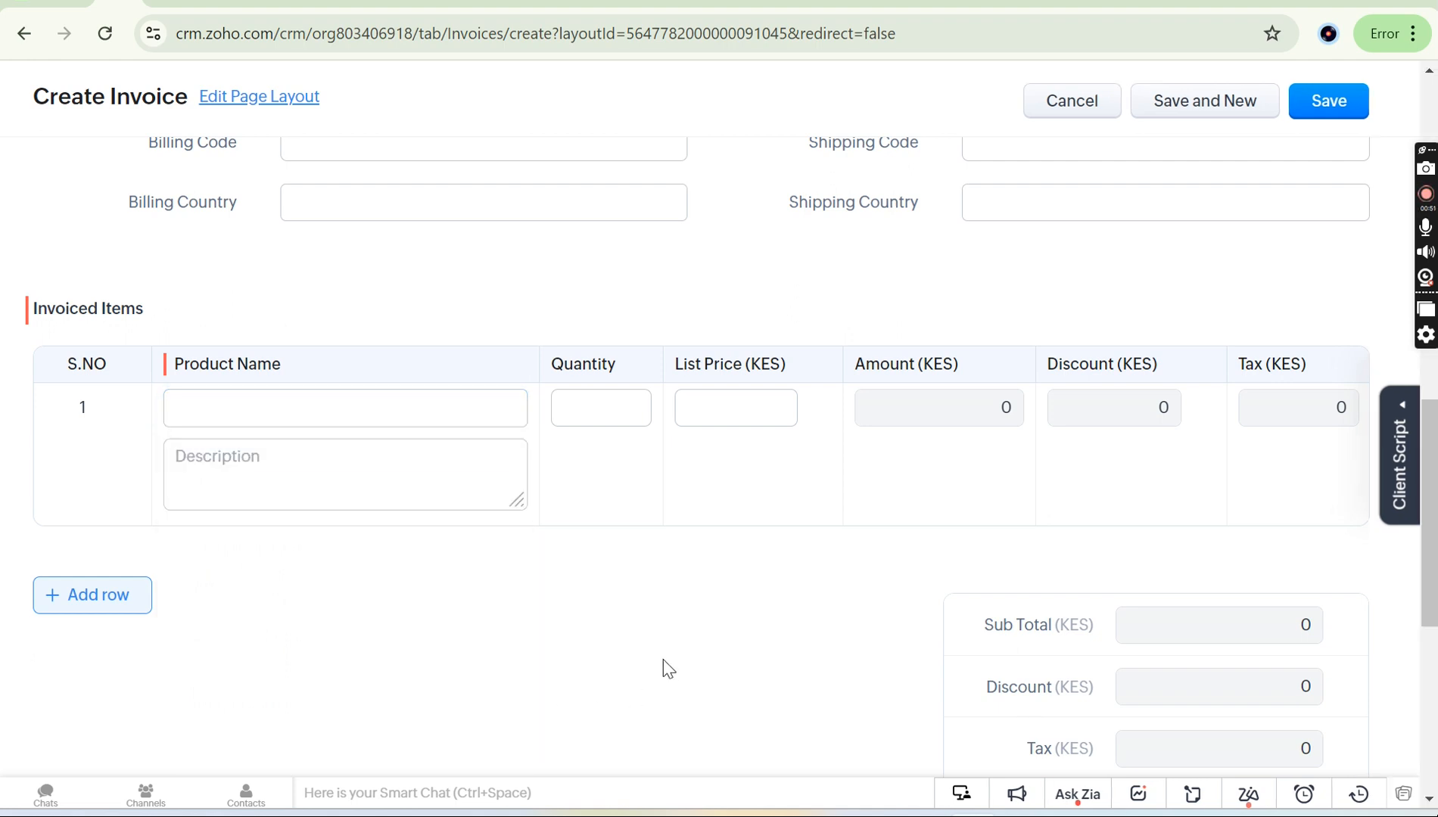
# Add three more rows to the Invoiced Items table.
pyautogui.click(115, 603)
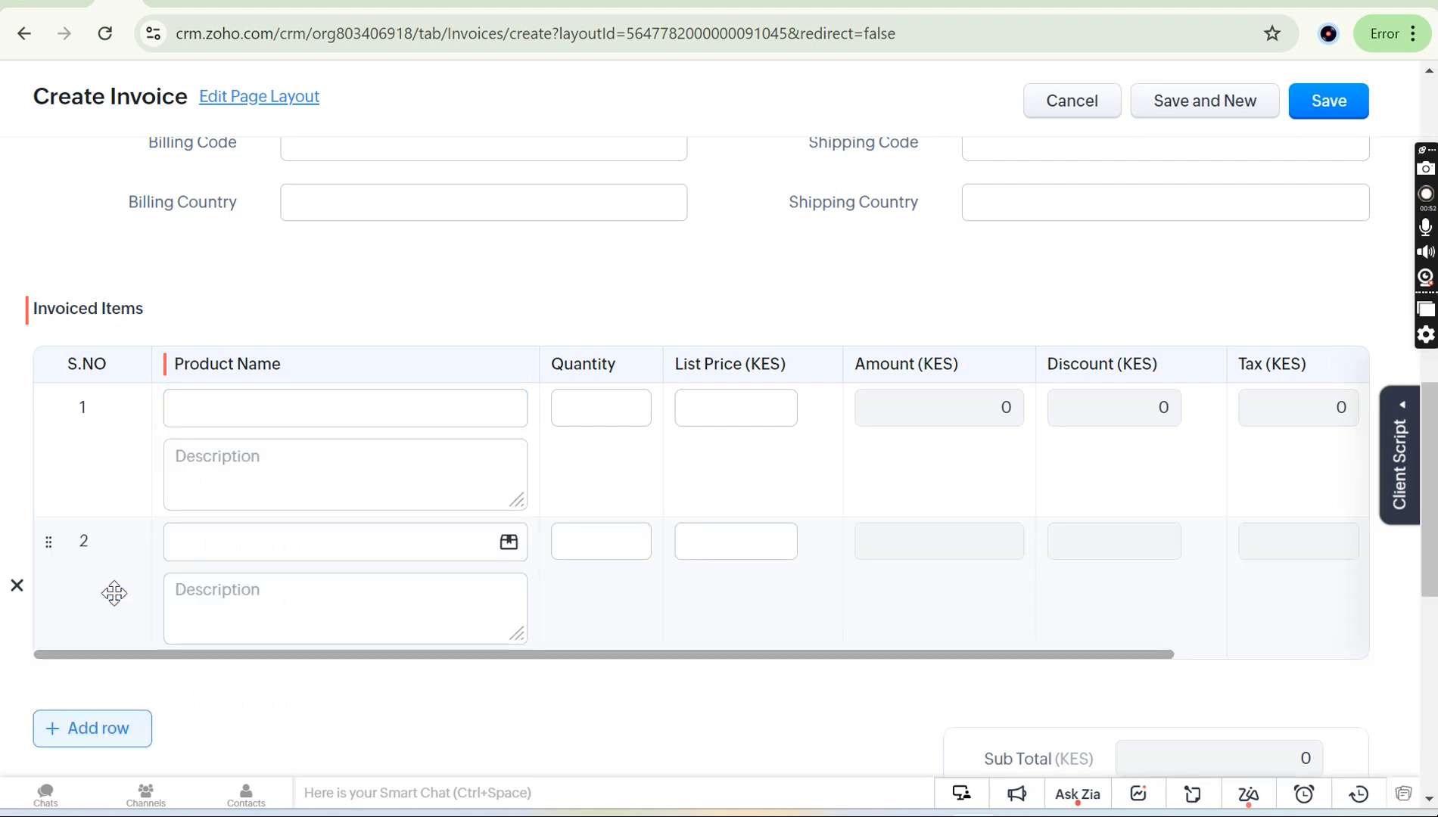
pyautogui.click(110, 685)
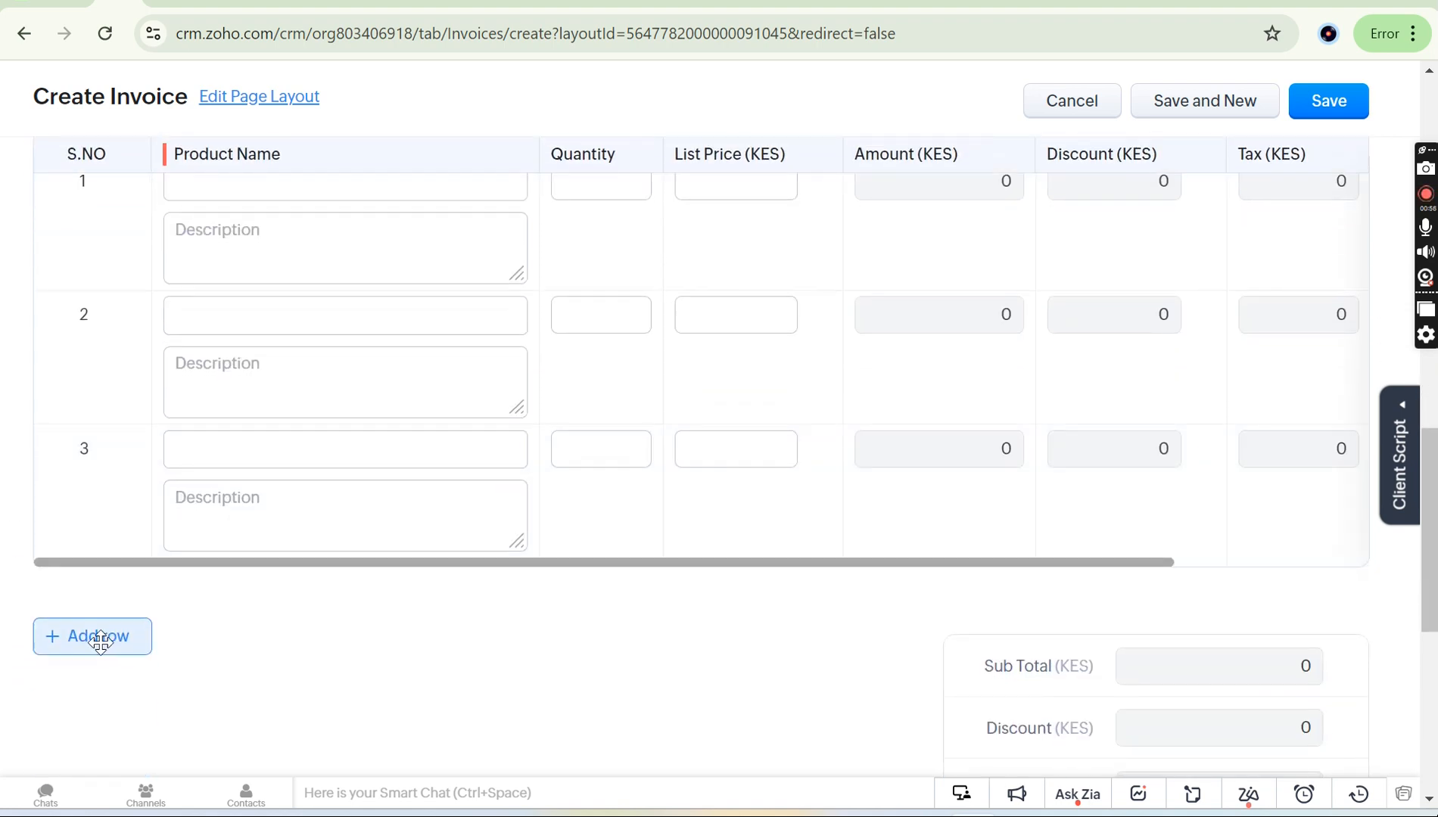
pyautogui.click(98, 642)
# Review the invoice form from the invoice information through the item rows and their columns to the totals and Adjustment field.
pyautogui.scroll(10, 259, 672)
pyautogui.scroll(7, 259, 672)
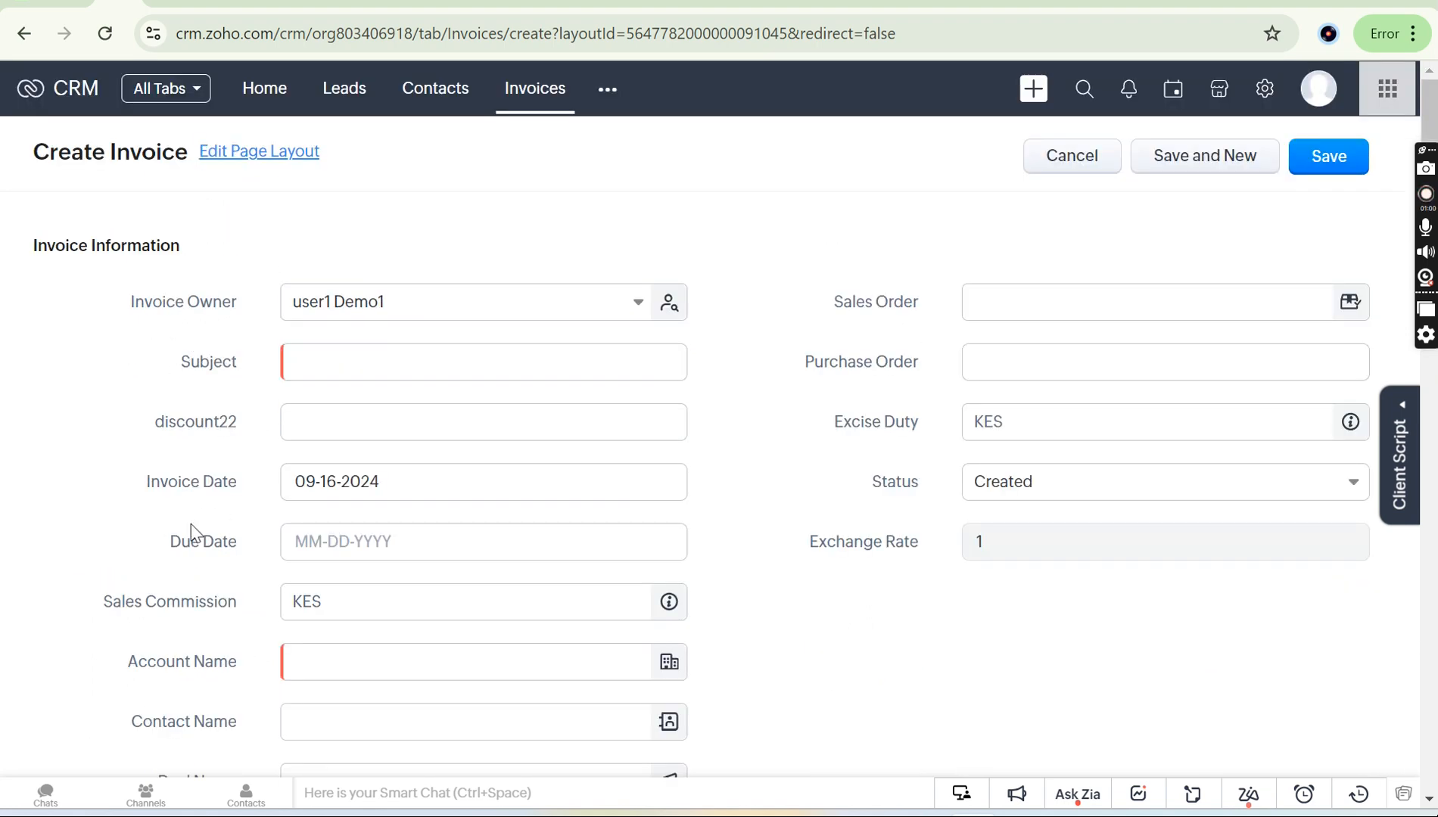
pyautogui.scroll(-15, 738, 532)
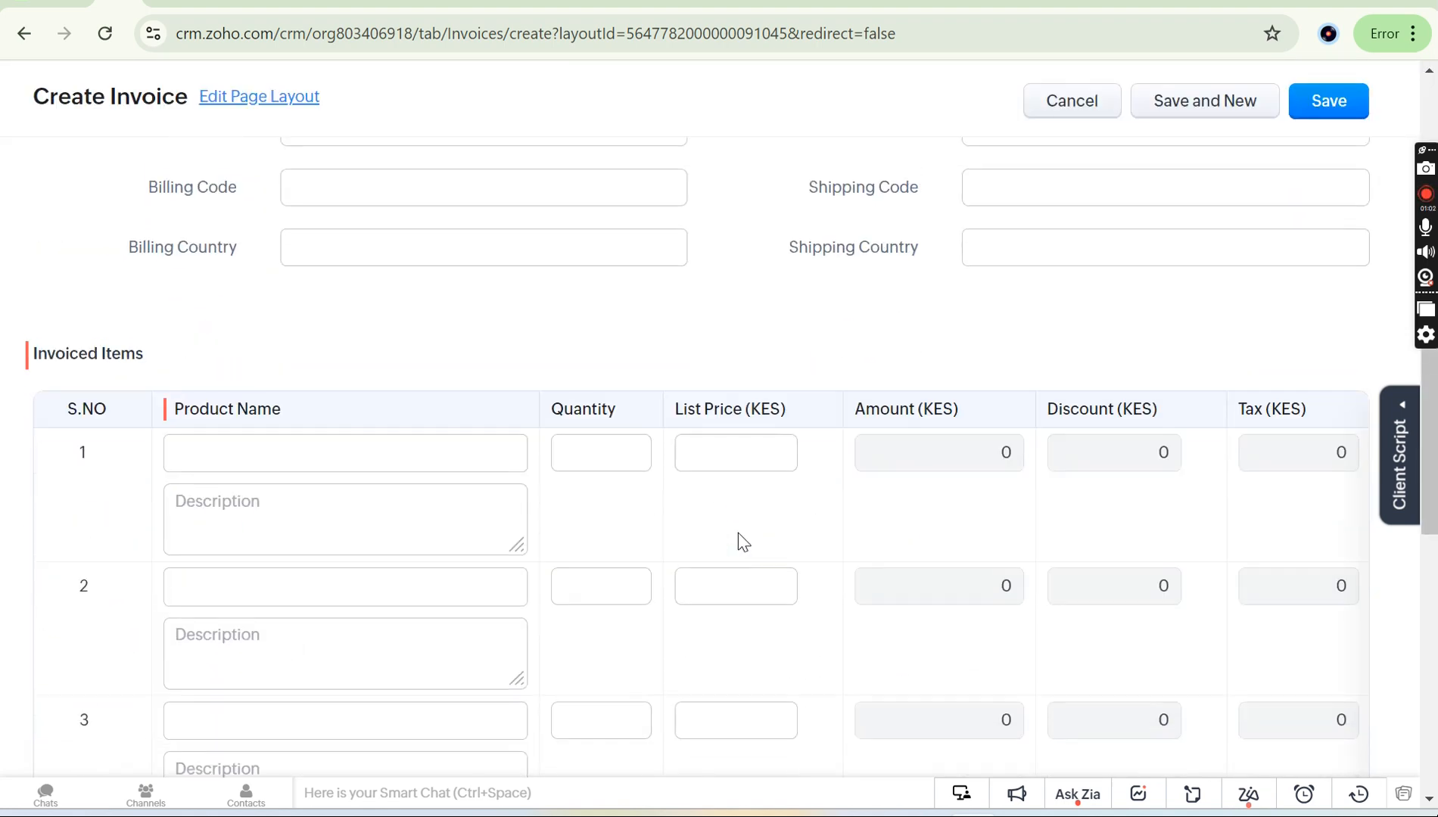
pyautogui.scroll(-1, 738, 533)
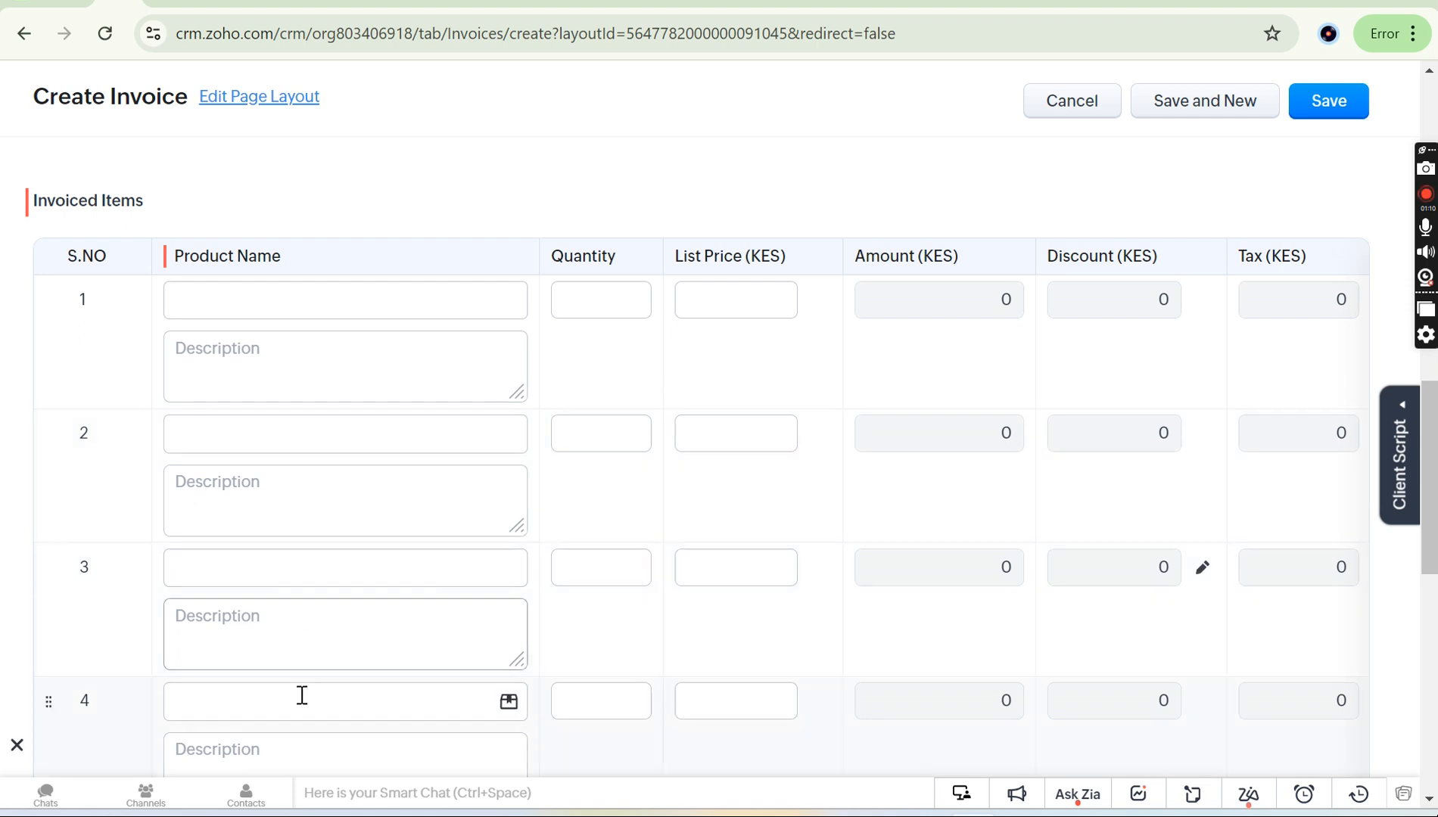
pyautogui.scroll(-2, 305, 722)
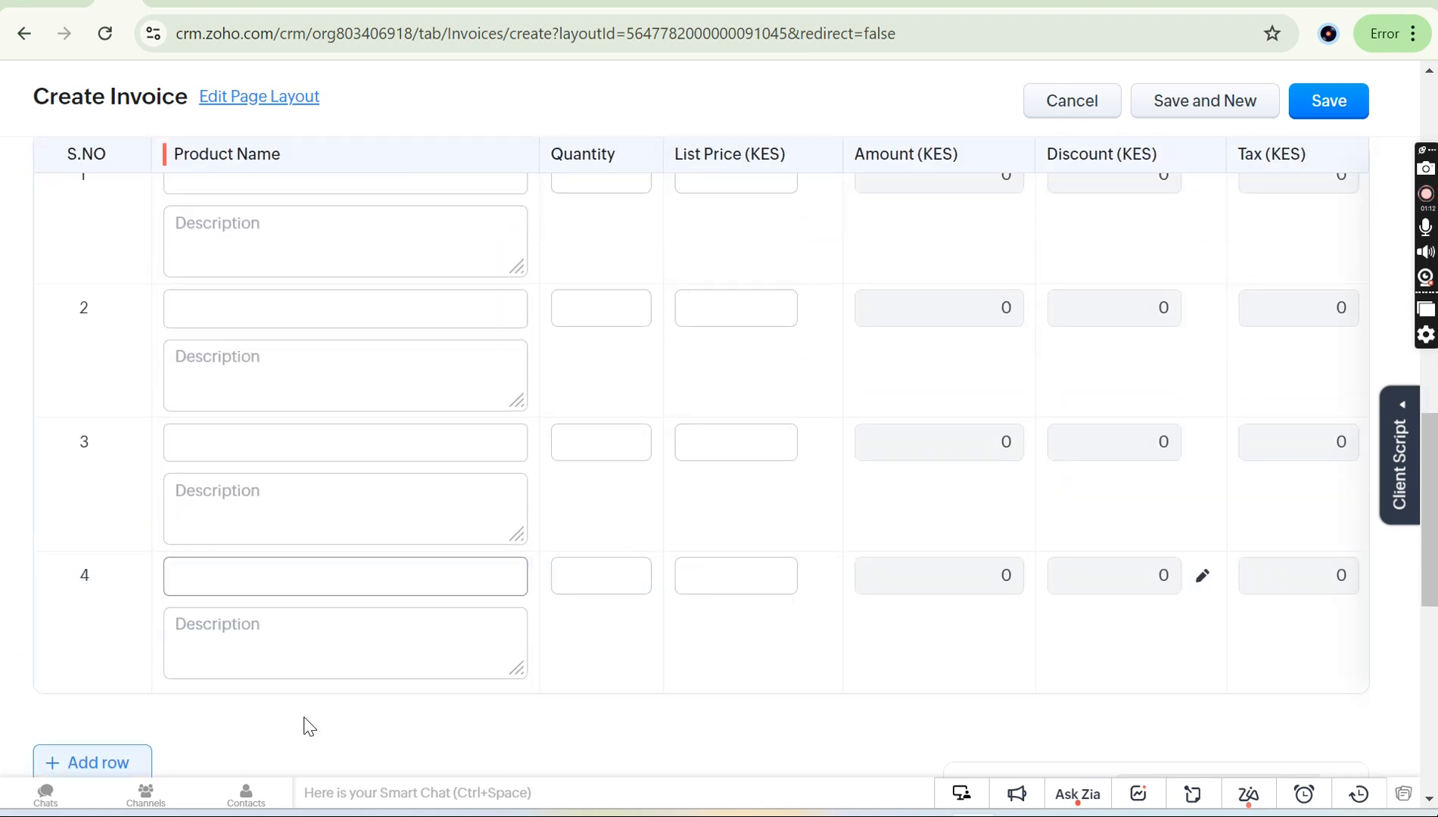
pyautogui.scroll(2, 526, 638)
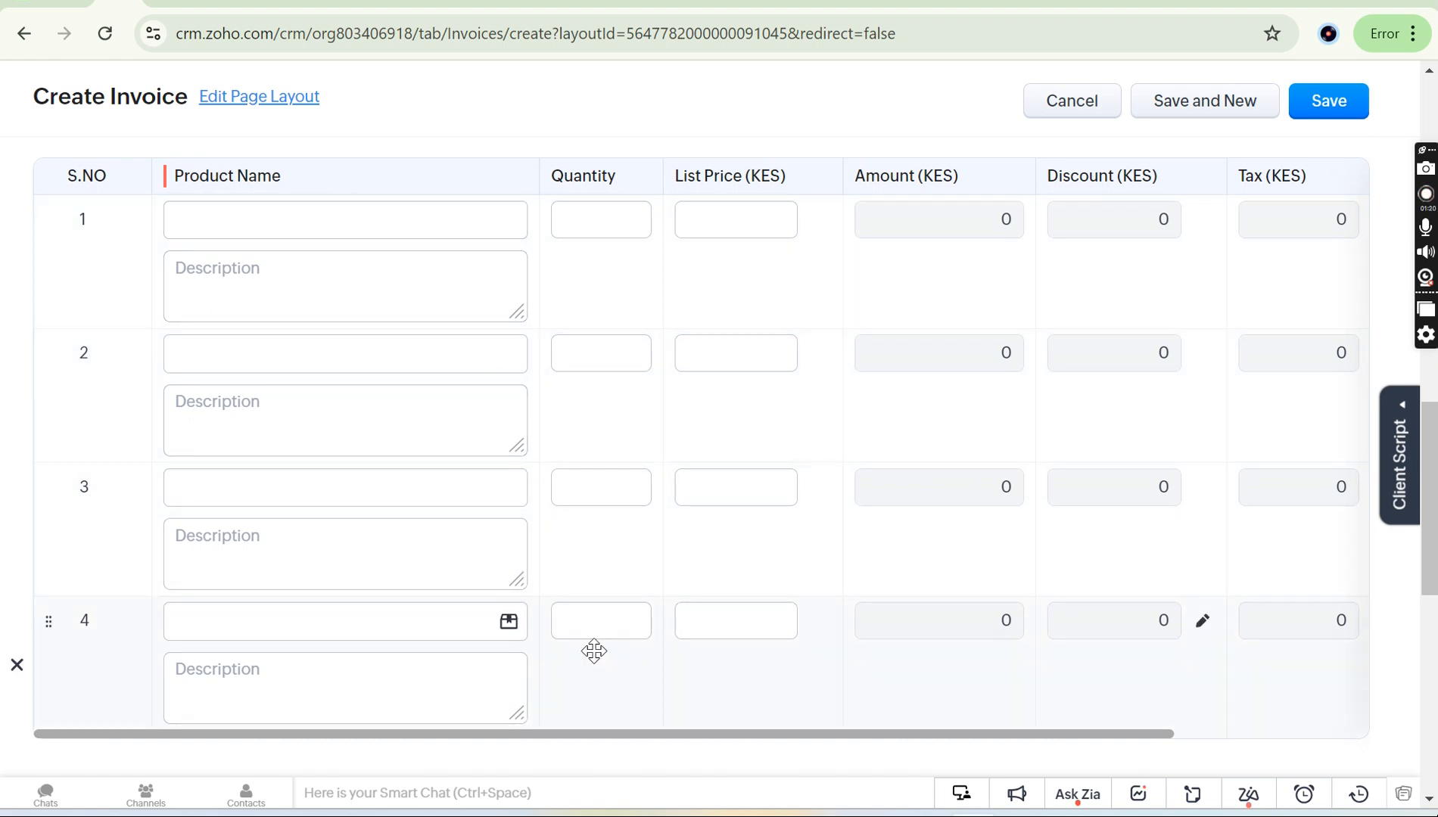
pyautogui.scroll(-4, 591, 654)
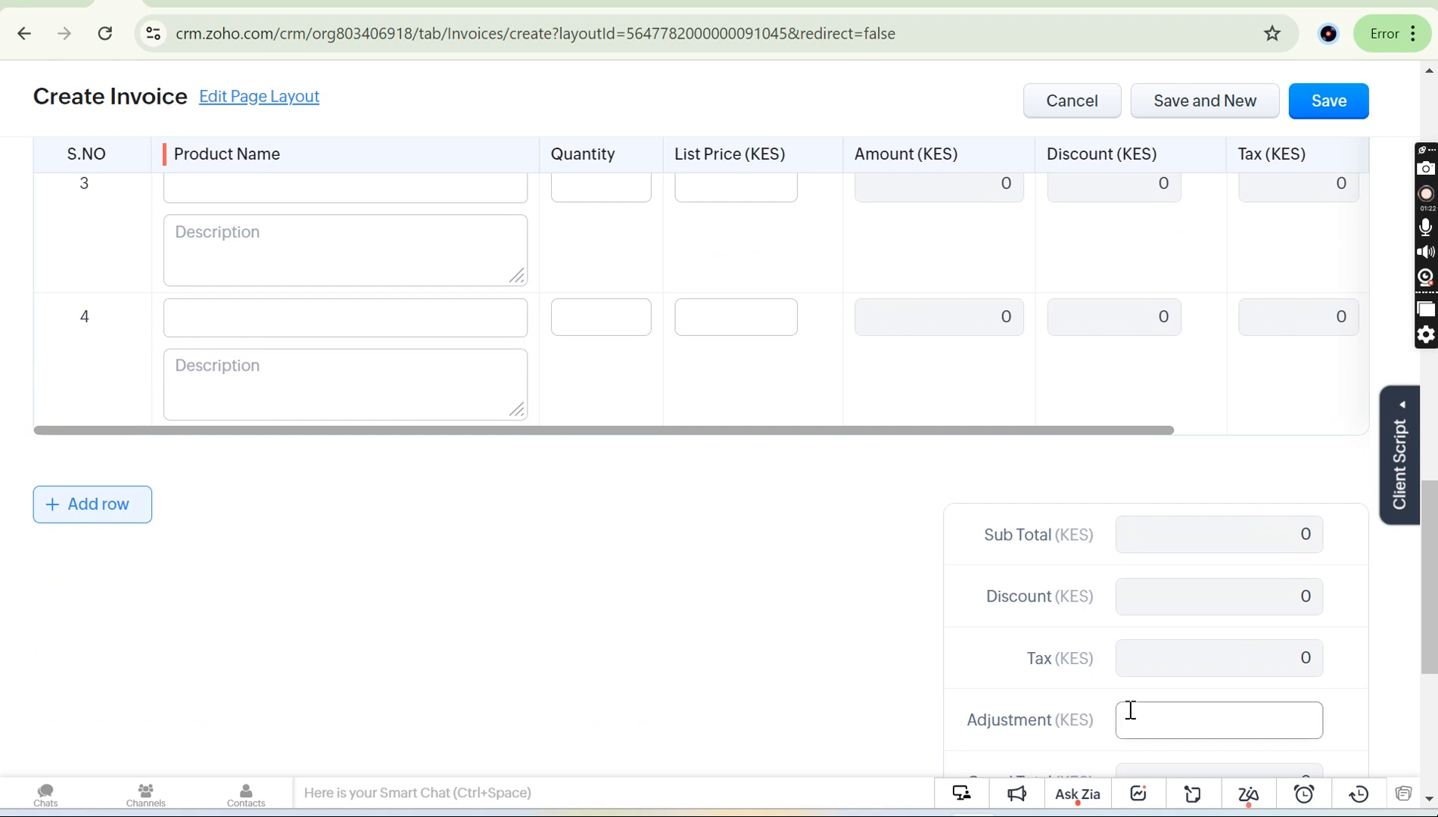
pyautogui.scroll(-2, 1130, 712)
pyautogui.click(1178, 592)
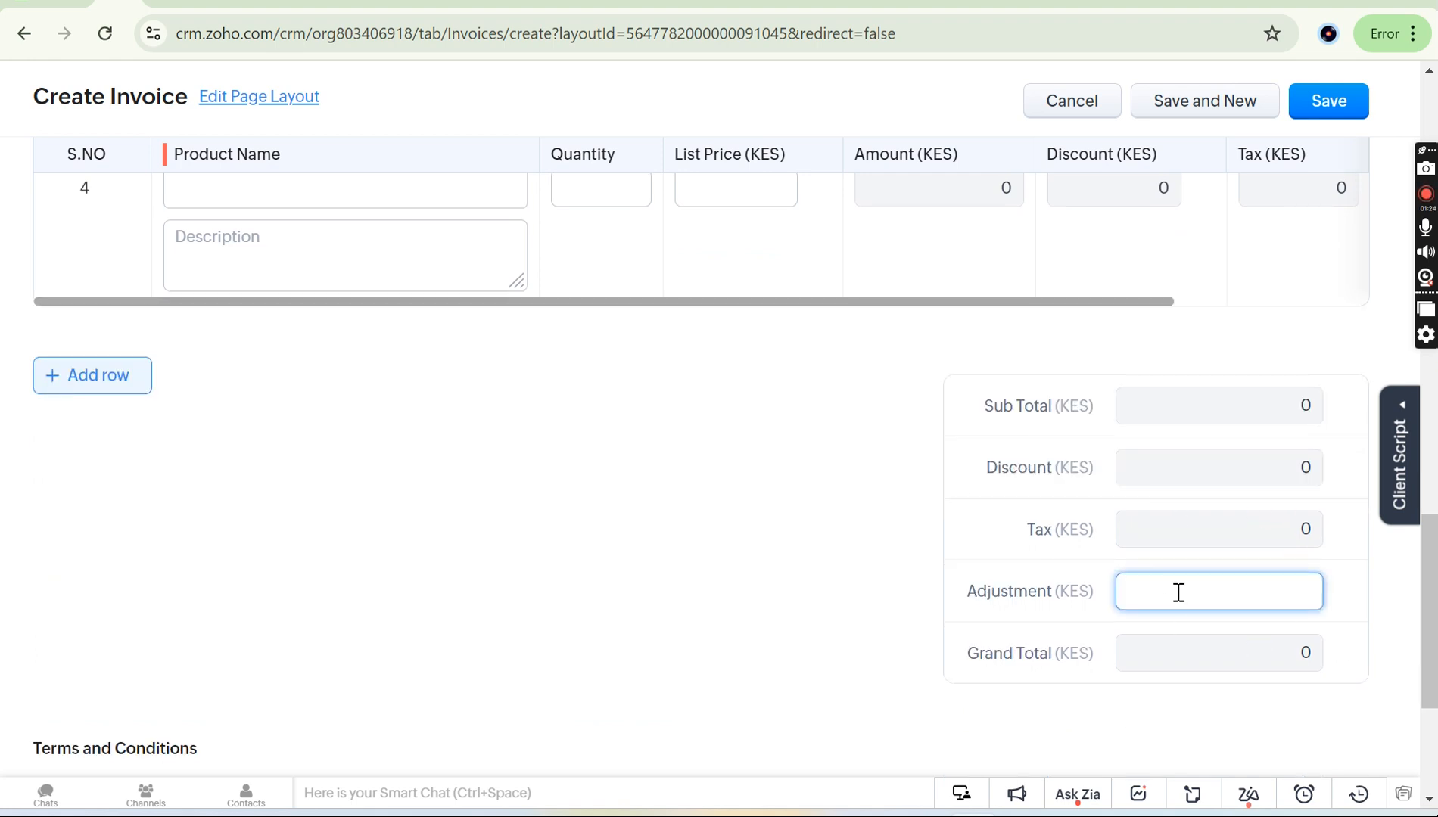
pyautogui.click(870, 575)
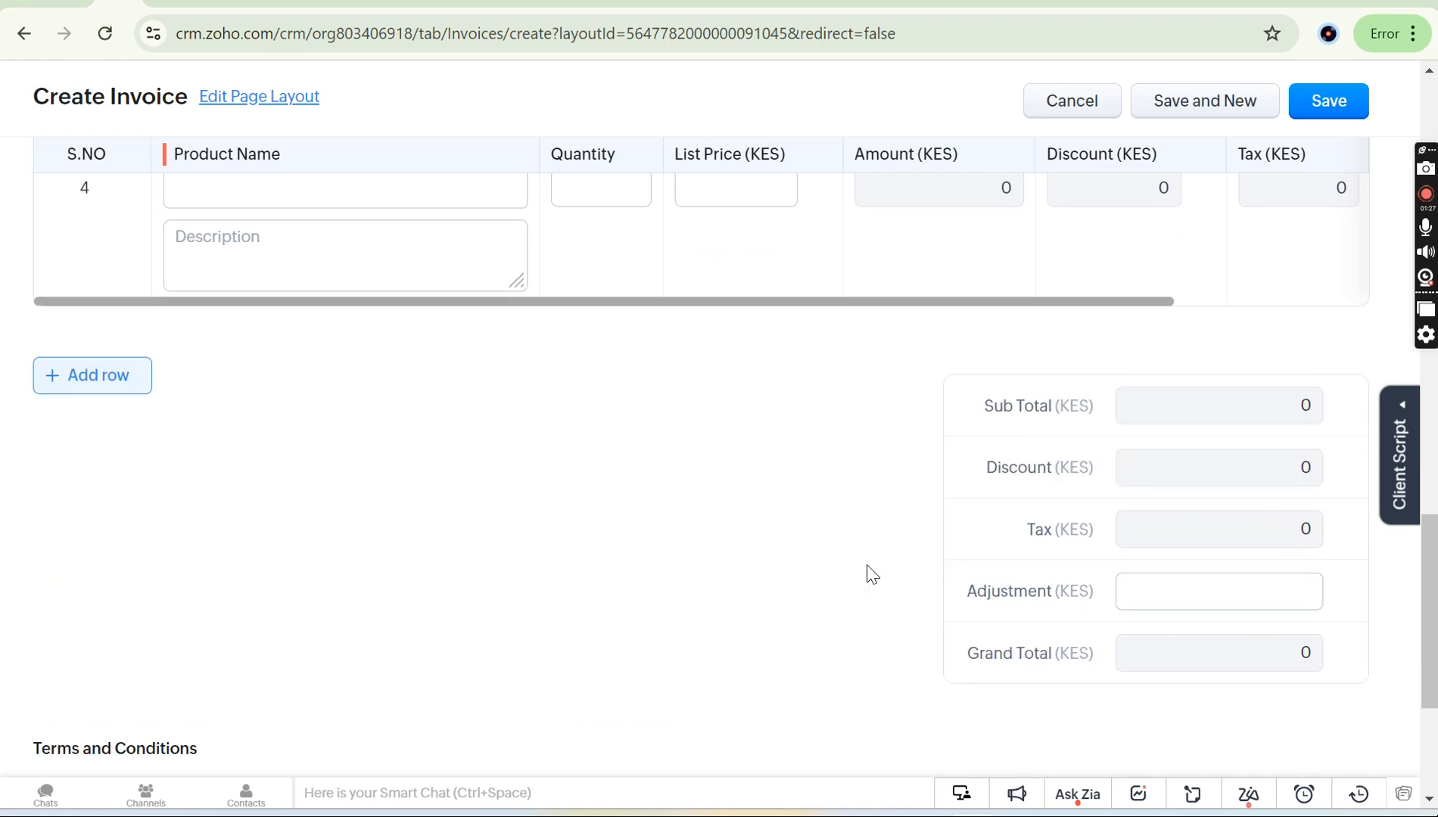
pyautogui.scroll(5, 871, 575)
pyautogui.hscroll(3, 870, 575)
pyautogui.scroll(8, 870, 575)
pyautogui.scroll(2, 870, 575)
pyautogui.scroll(-8, 867, 565)
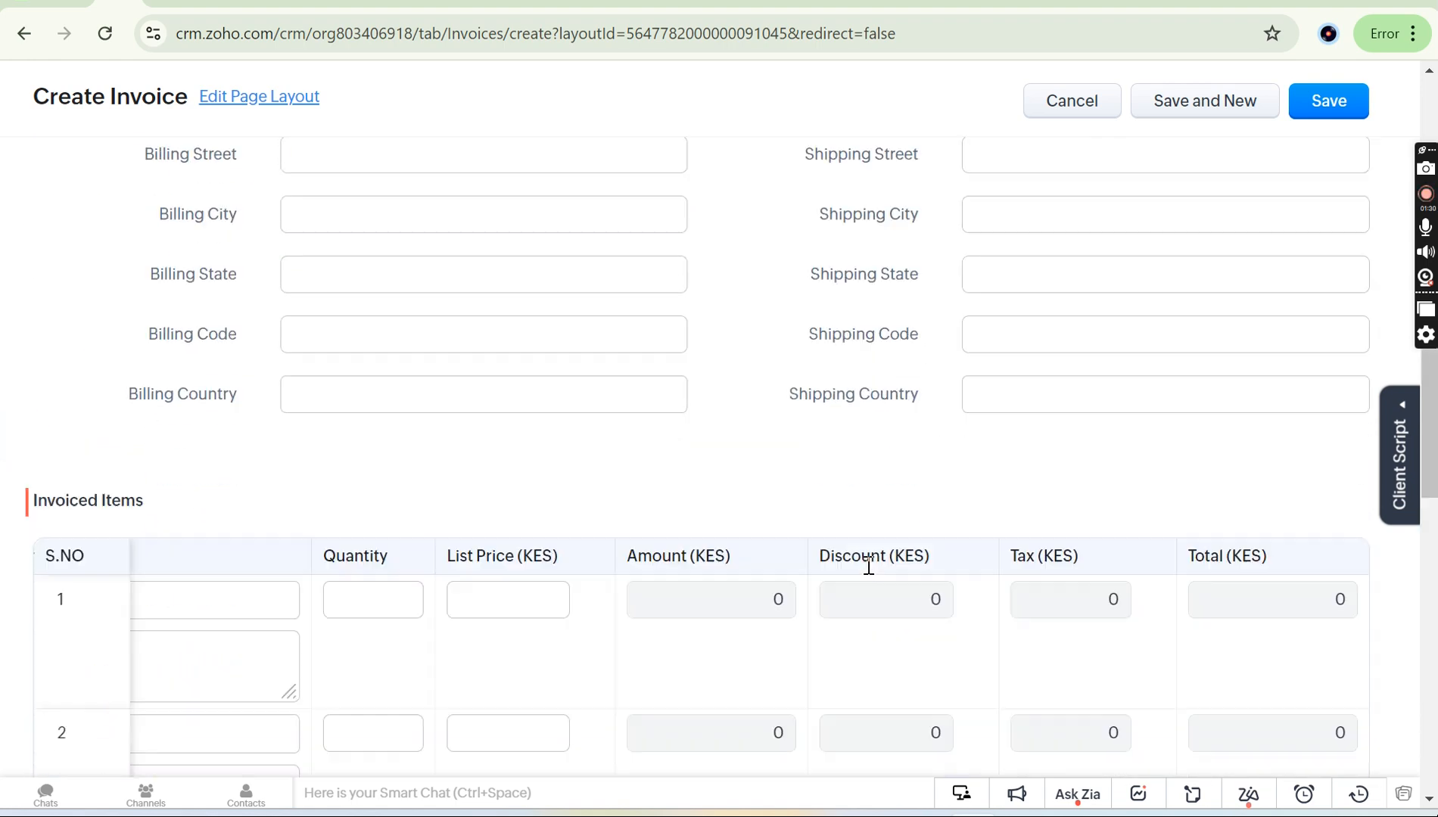
pyautogui.hscroll(-3, 866, 564)
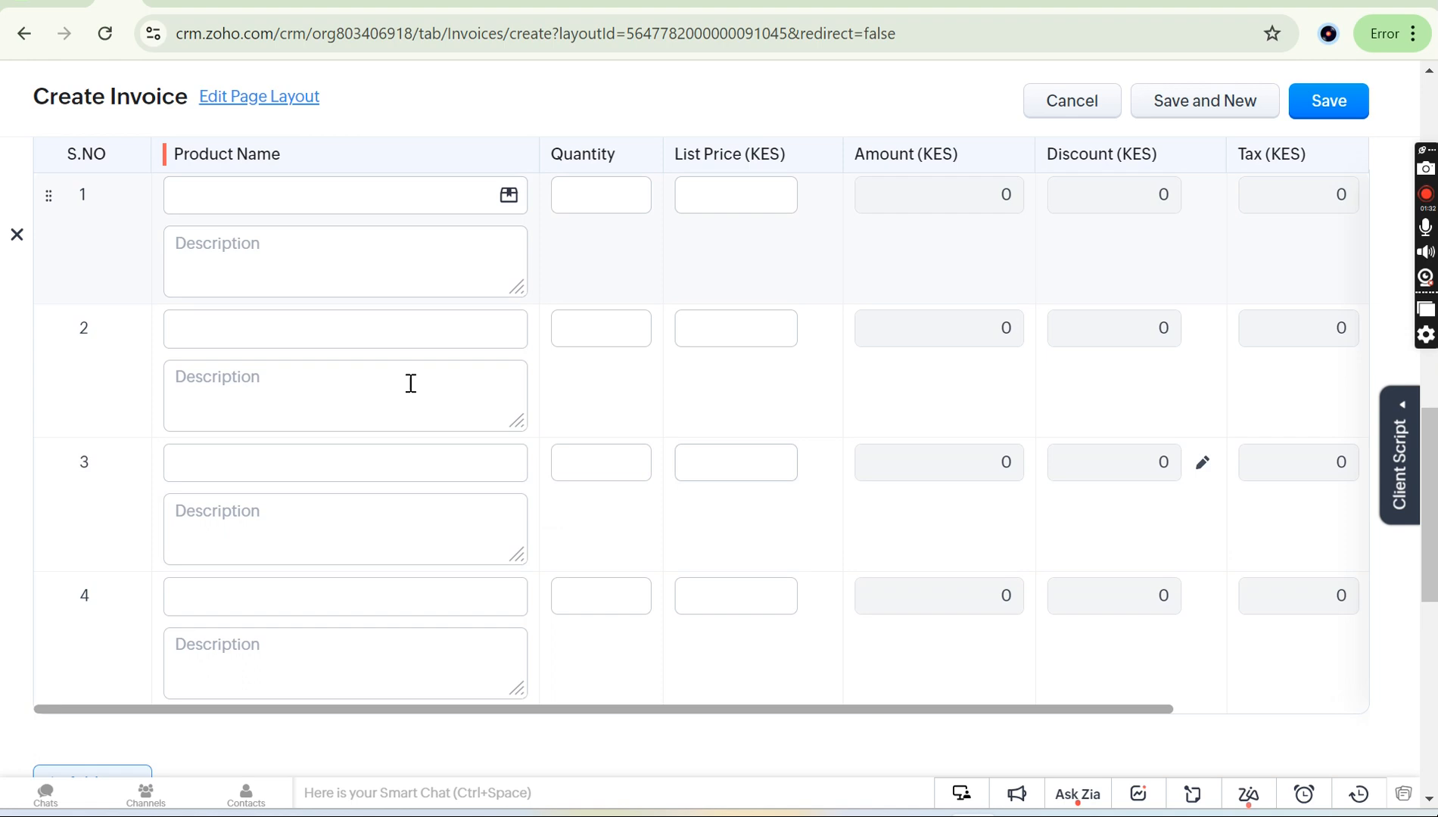
pyautogui.scroll(2, 830, 454)
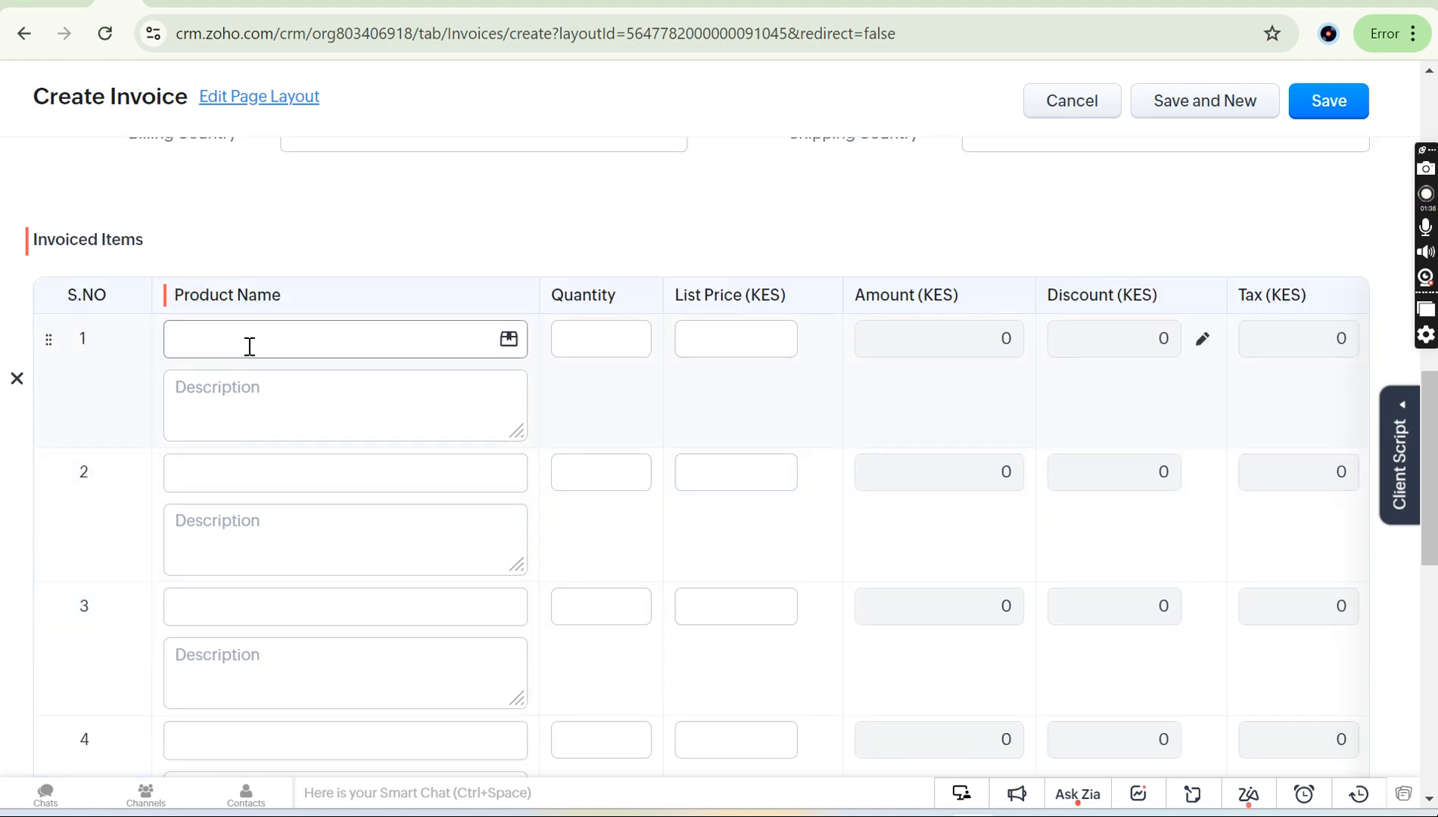
pyautogui.scroll(15, 250, 346)
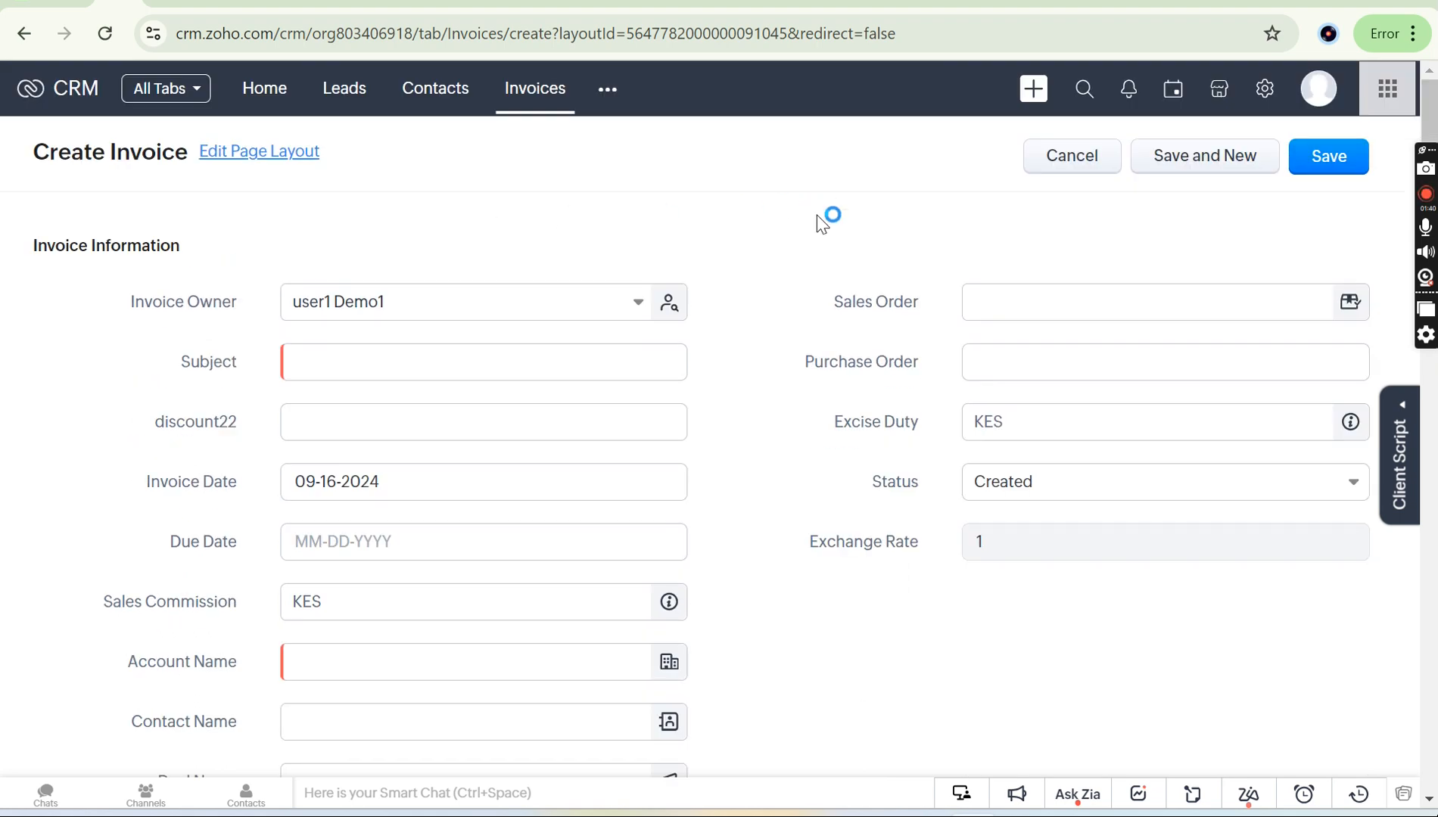
# Switch to the Products module, leaving the invoice form without saving.
pyautogui.click(608, 88)
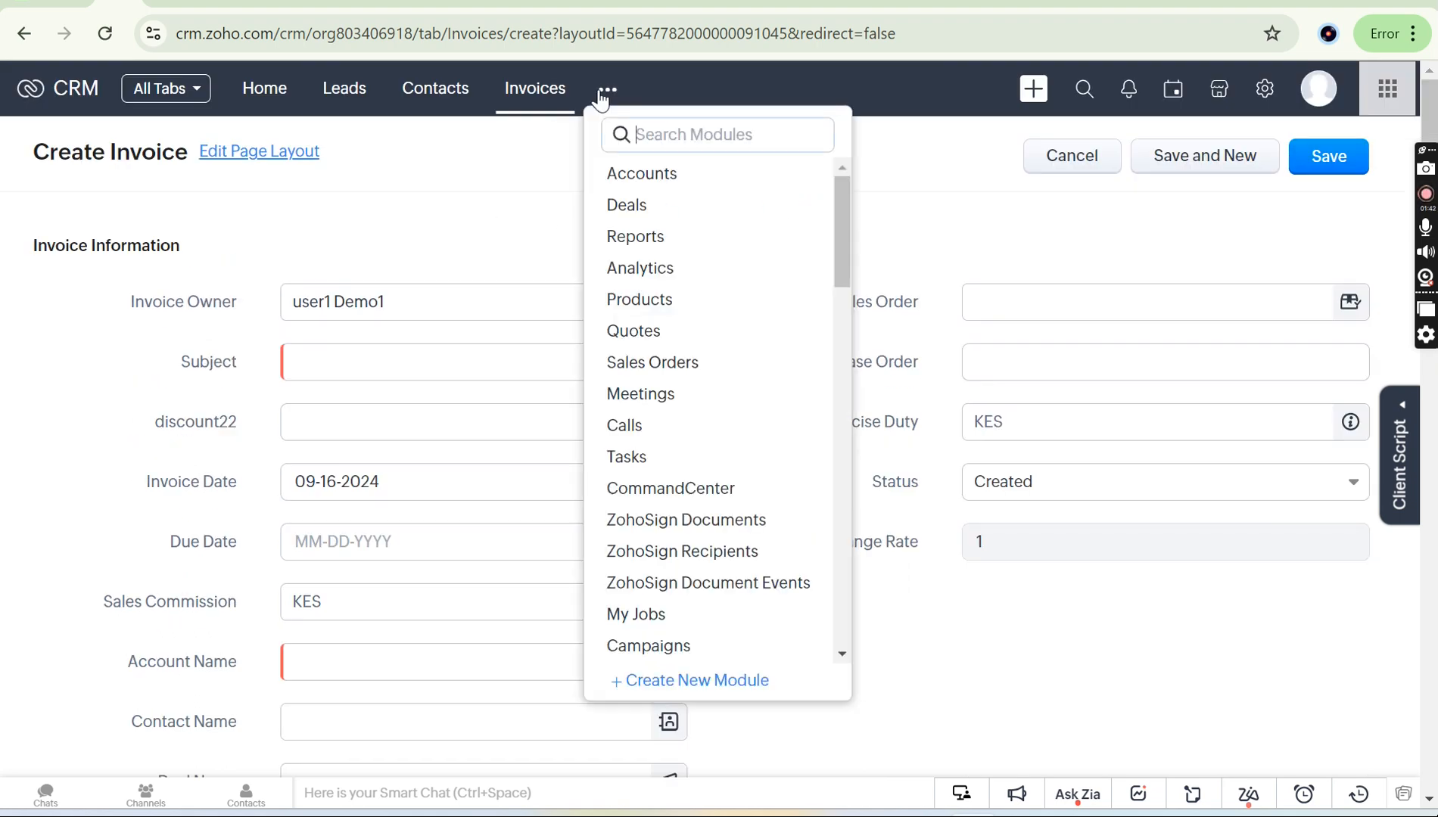
pyautogui.click(674, 300)
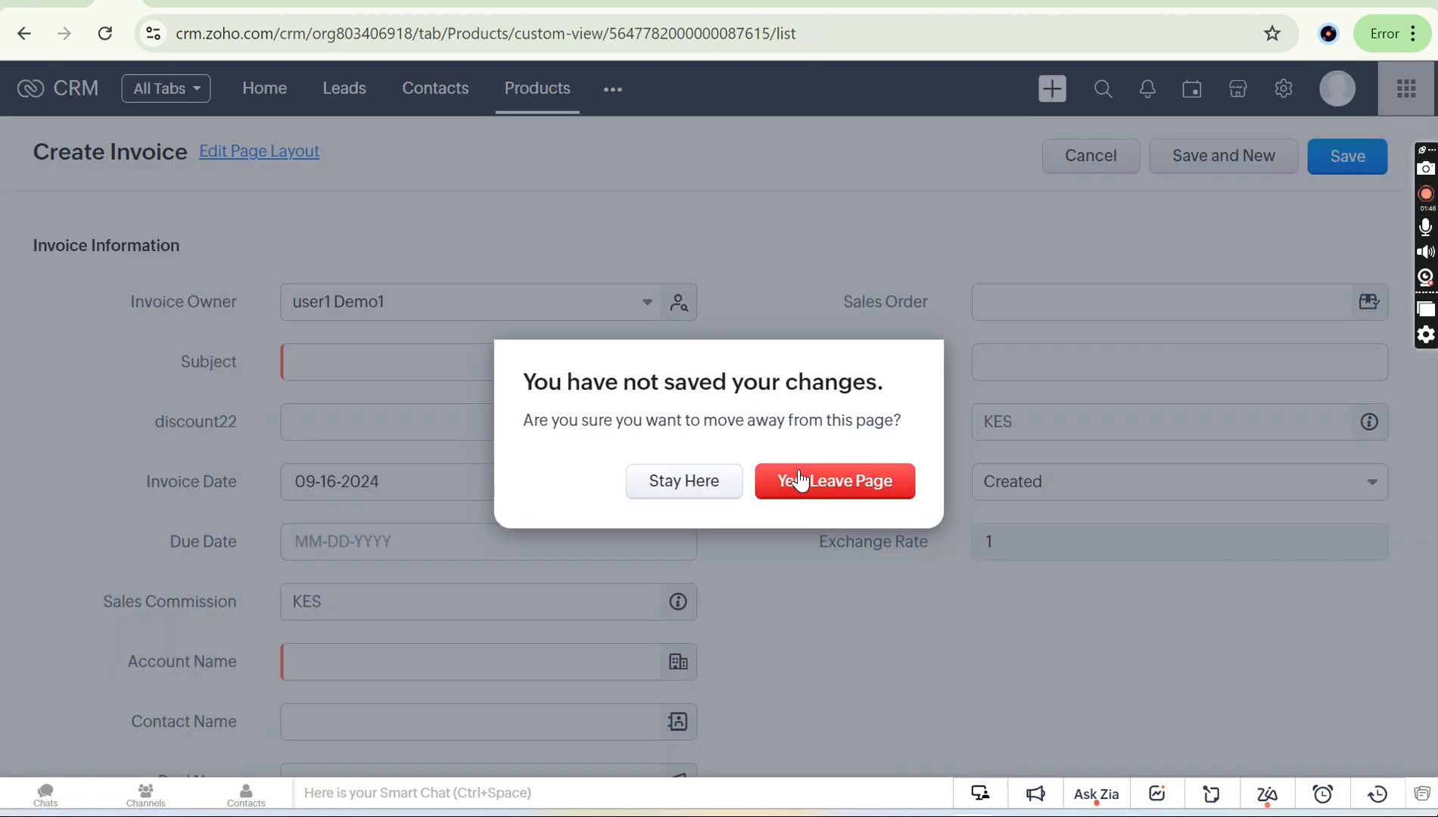
pyautogui.click(799, 478)
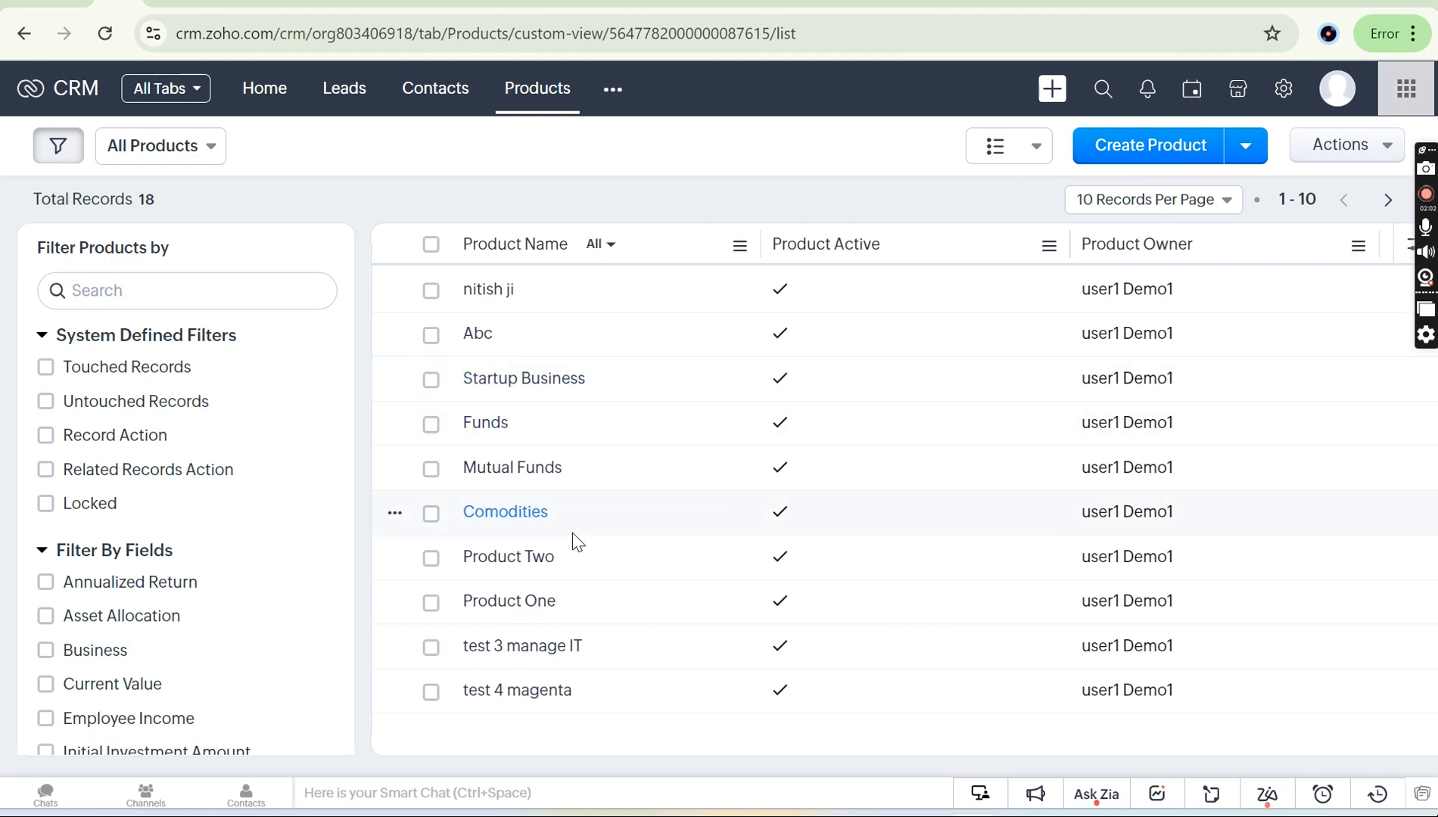
# Set the product list to 50 records per page and look through the listed products.
pyautogui.click(1200, 201)
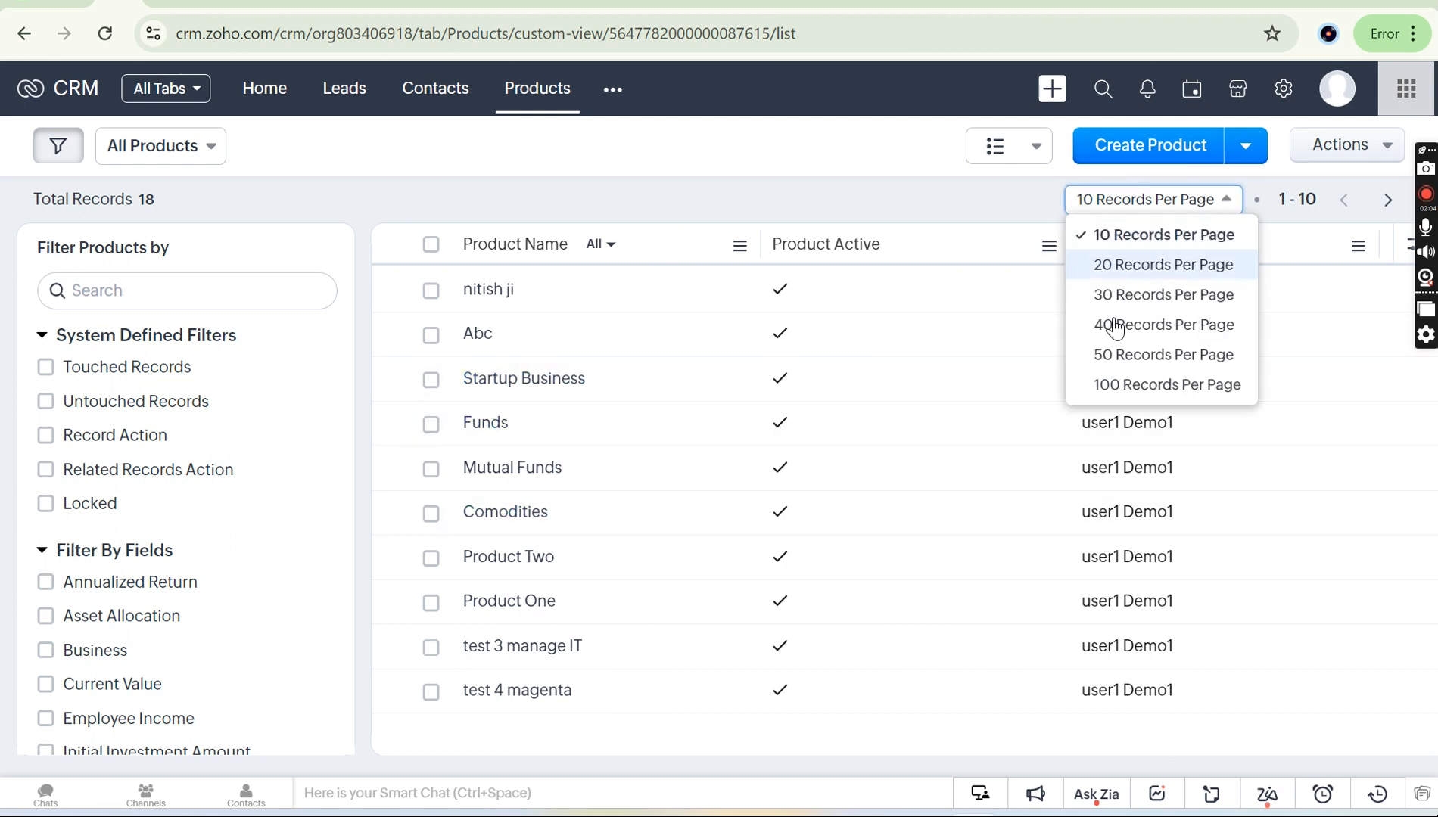
pyautogui.click(1132, 356)
pyautogui.scroll(-4, 613, 644)
pyautogui.scroll(5, 613, 610)
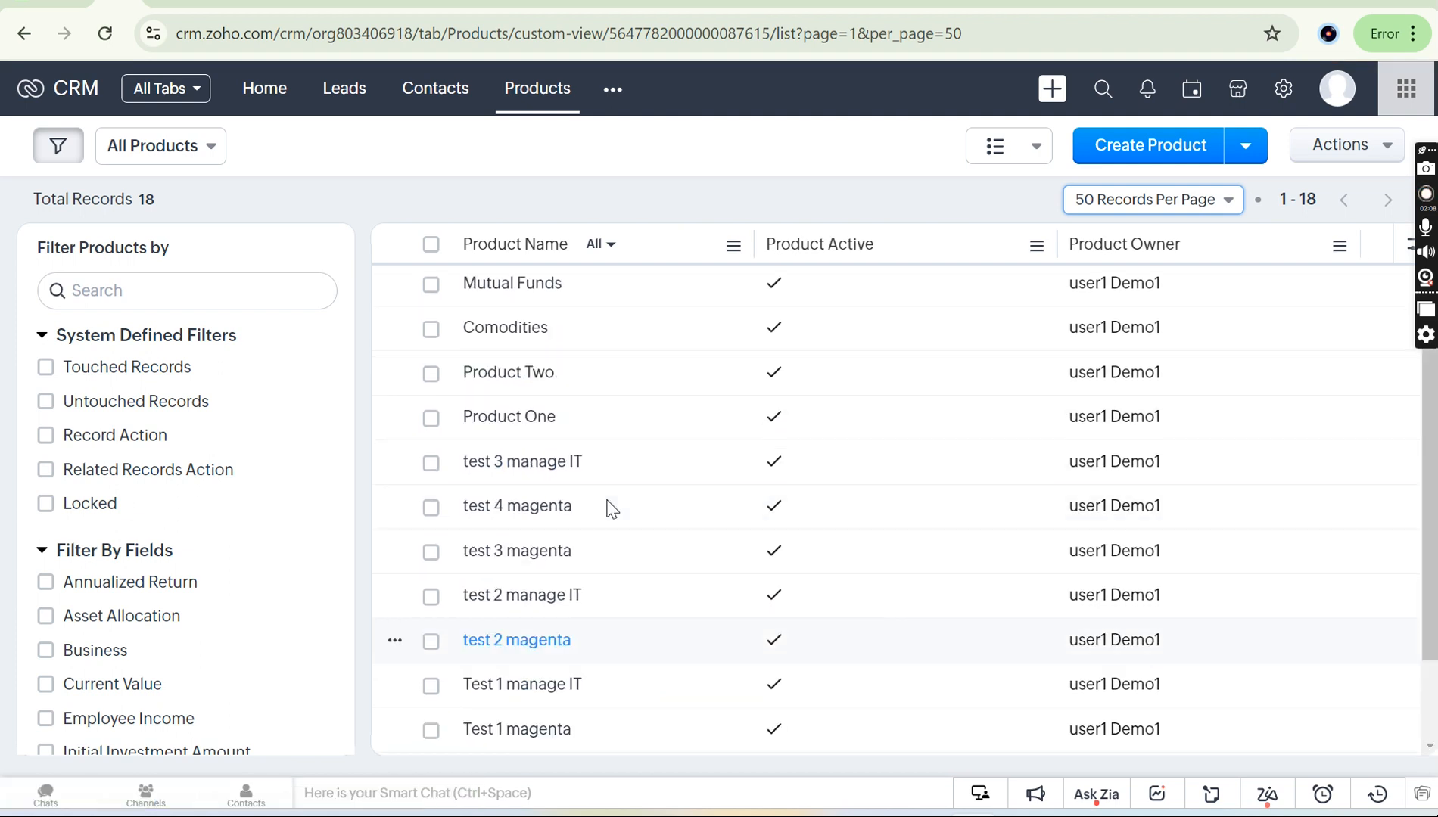
# Start a new product and enter Sugar as its product name.
pyautogui.click(1149, 145)
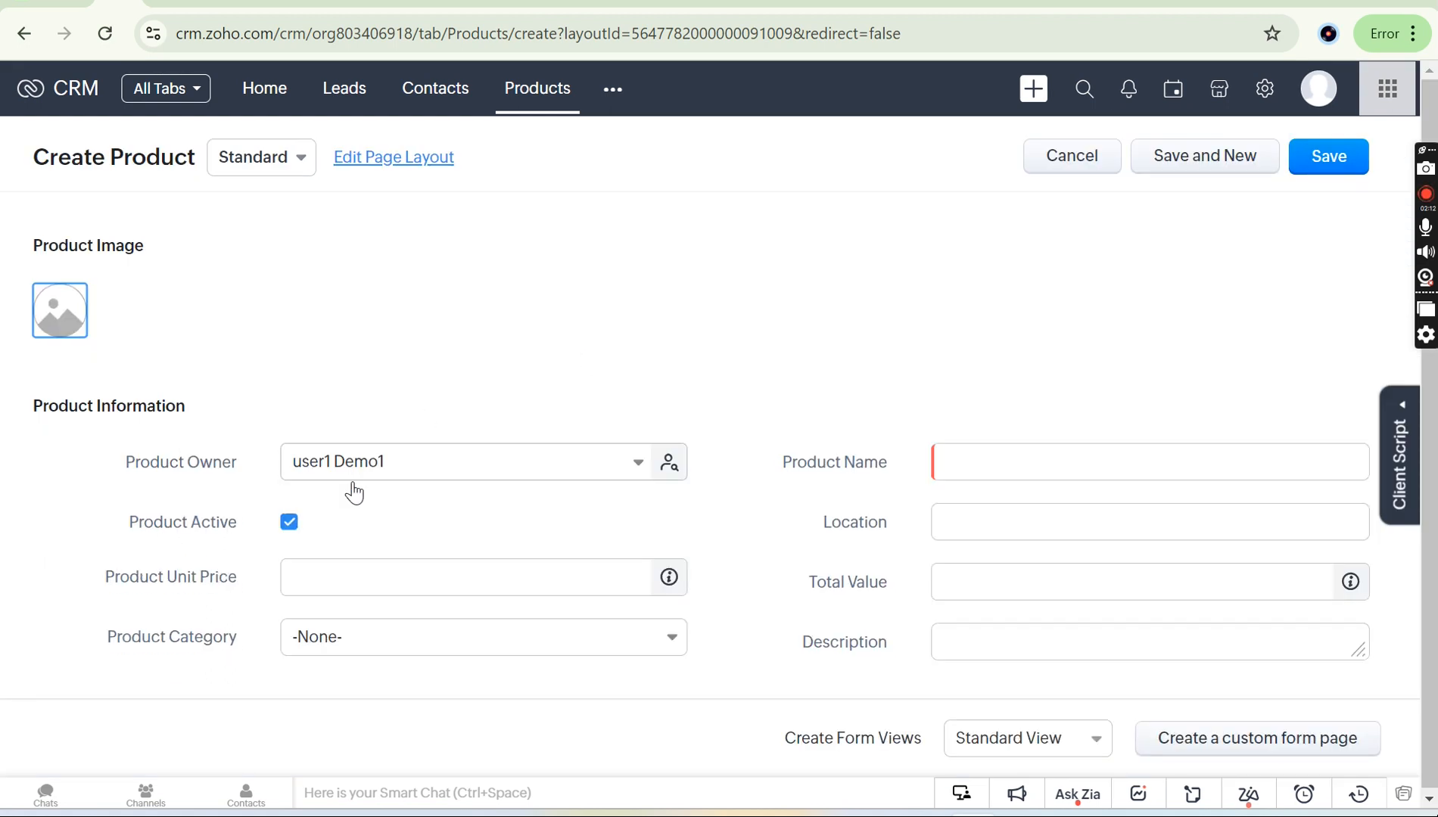
pyautogui.click(1047, 461)
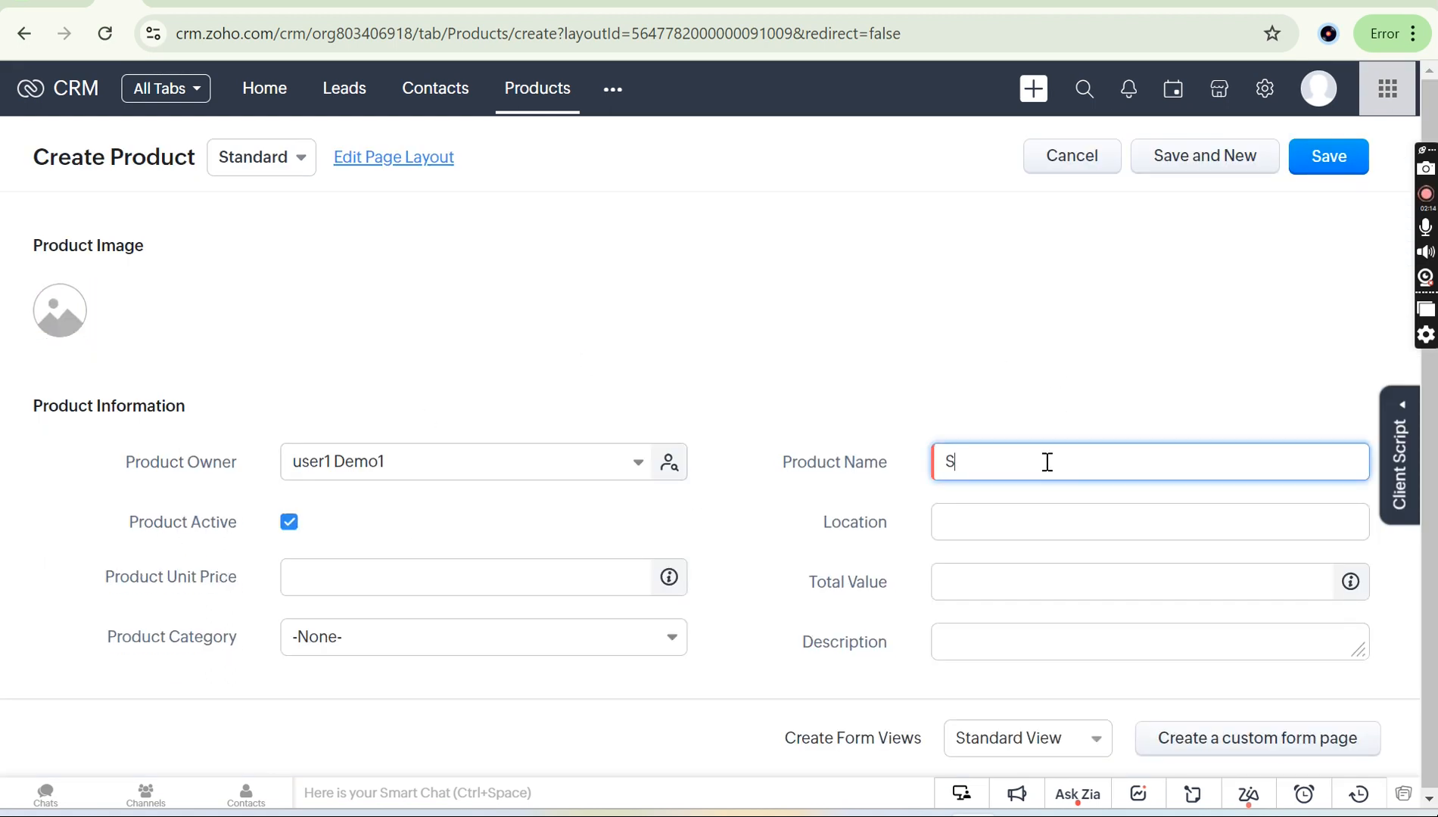
pyautogui.click(885, 401)
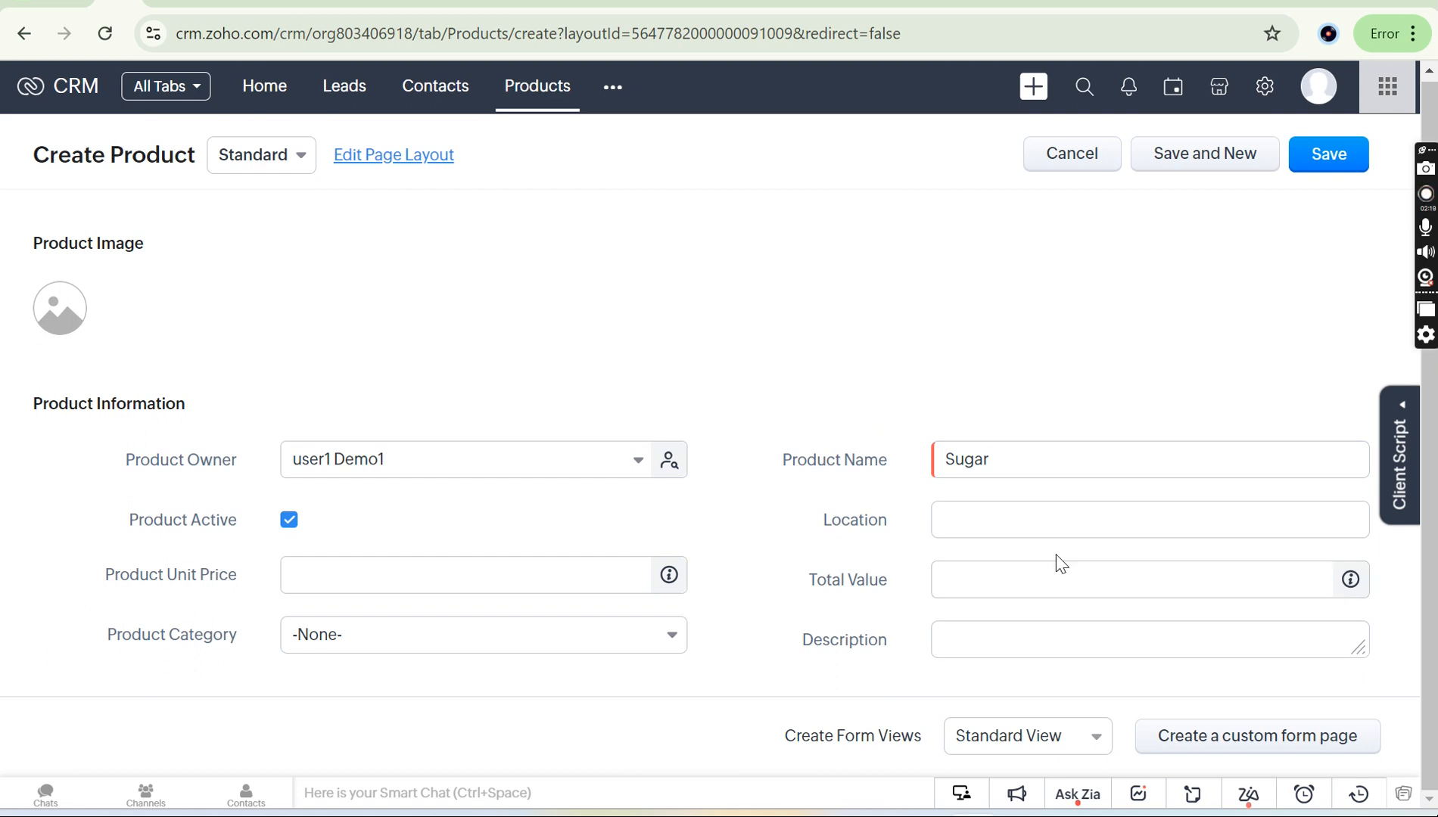
# Set the new product's unit price to 67 and its total value to 78.
pyautogui.click(580, 580)
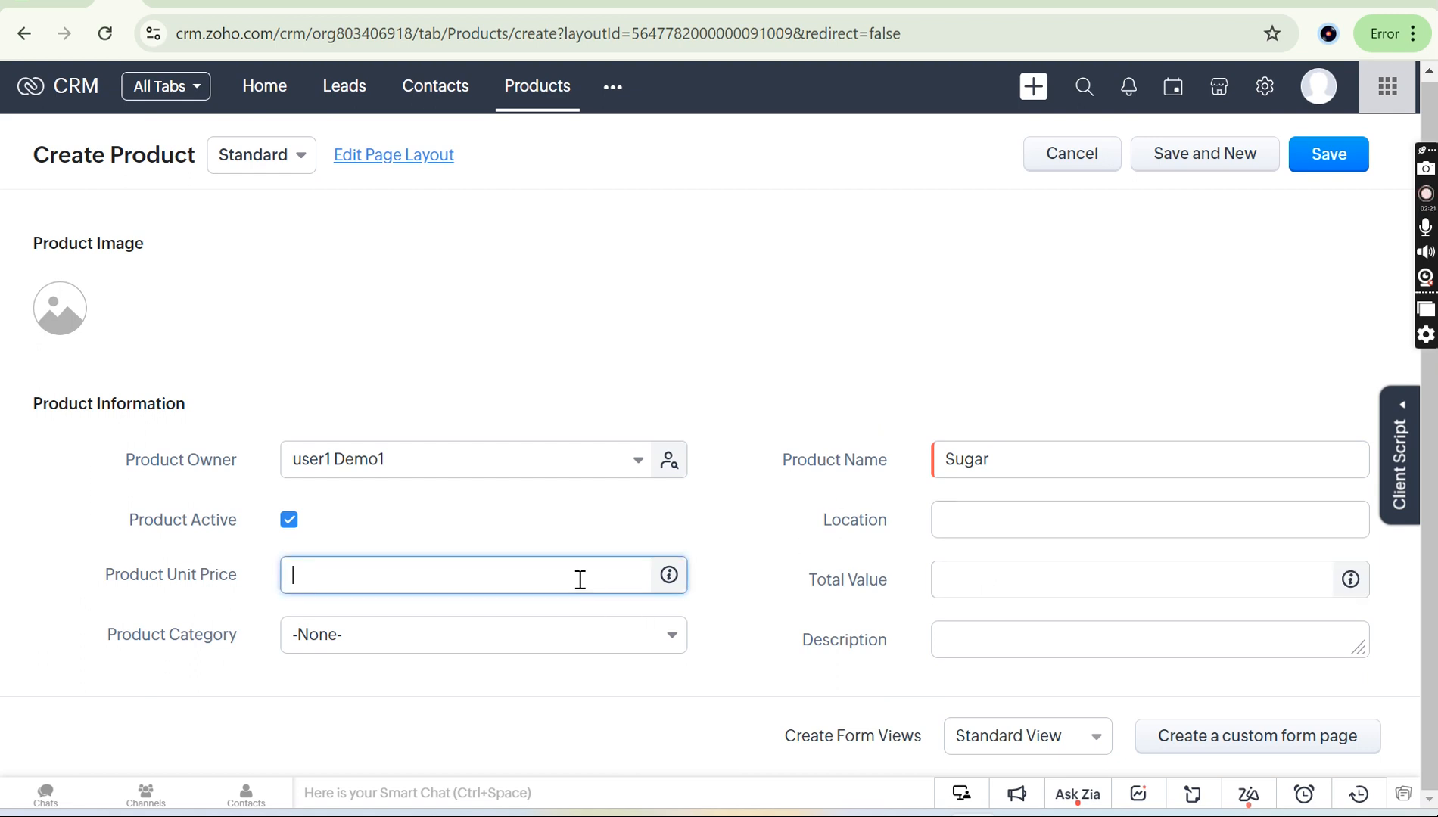
pyautogui.click(949, 580)
pyautogui.write('78')
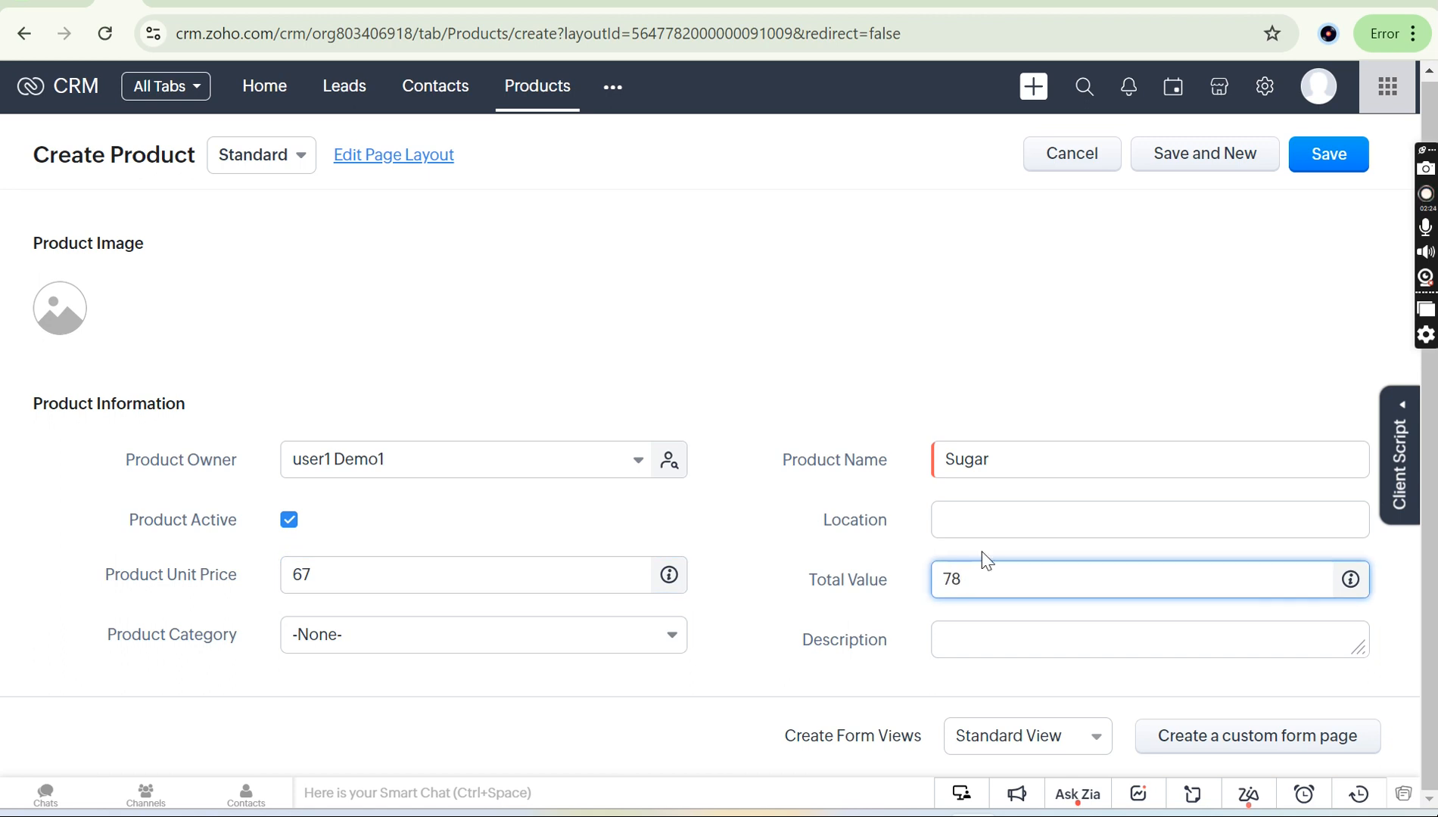
# Assign the Growth category to the Sugar product and save the record.
pyautogui.click(669, 637)
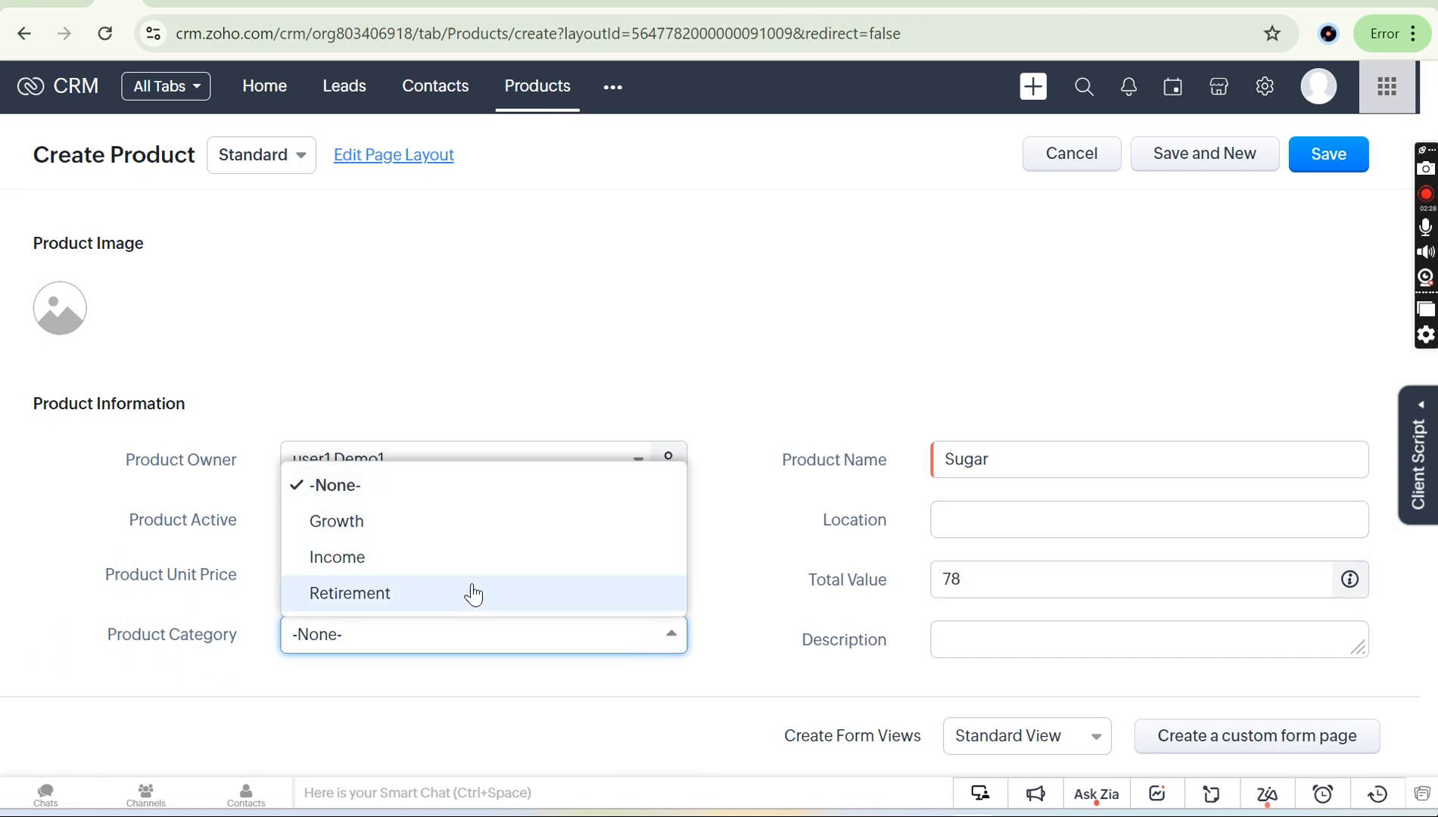
pyautogui.click(483, 530)
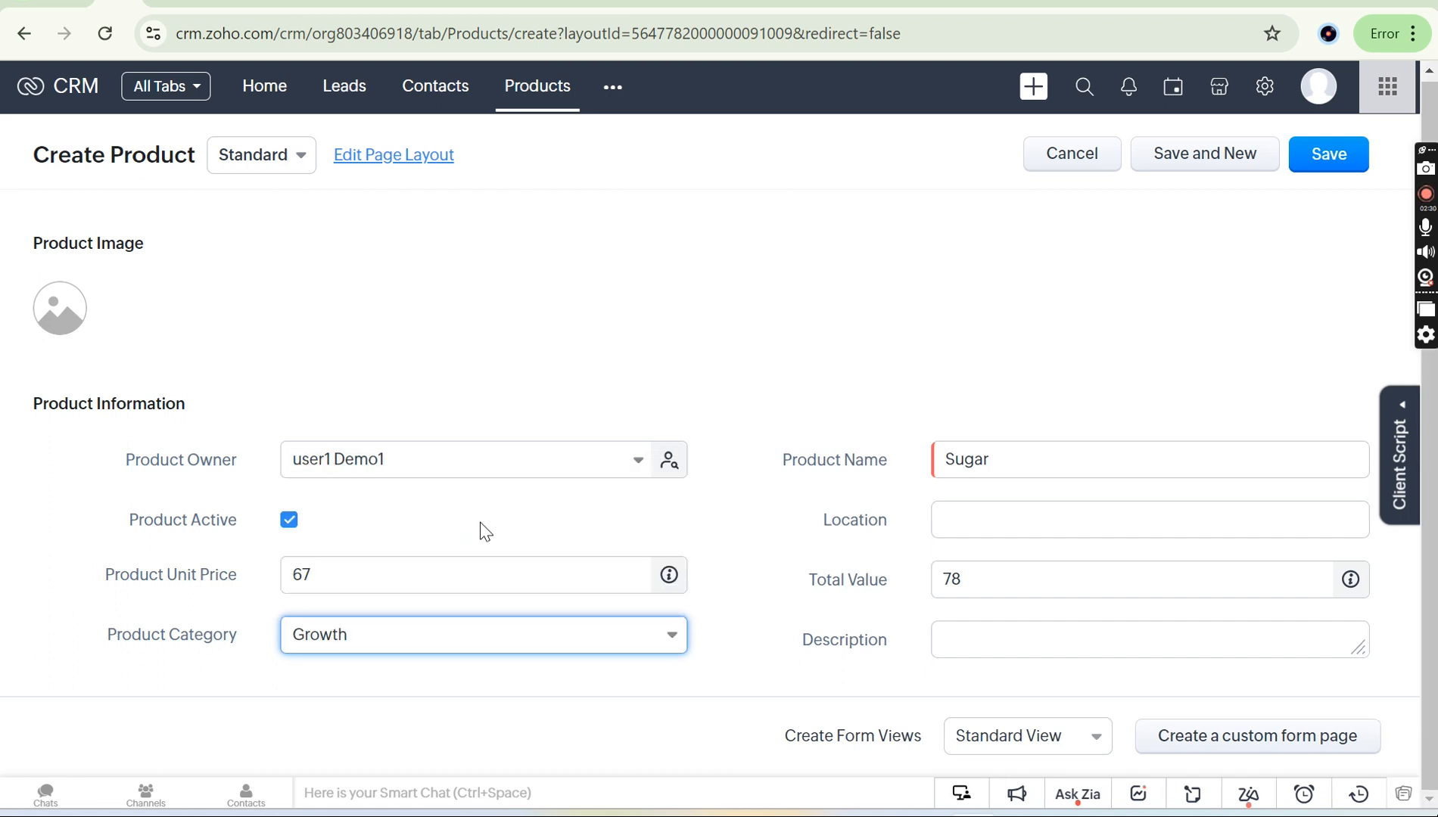
pyautogui.click(806, 368)
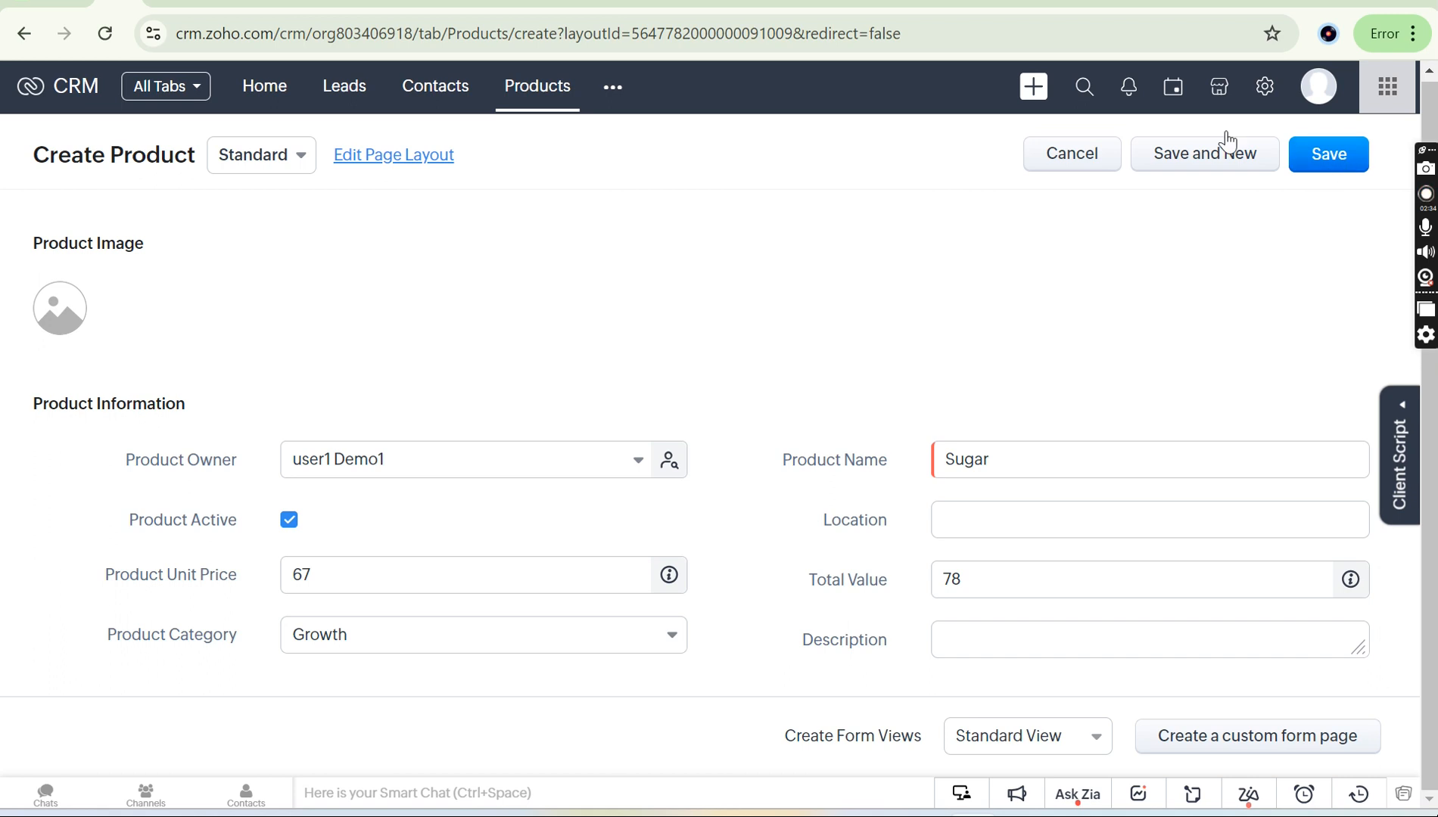
pyautogui.click(1336, 161)
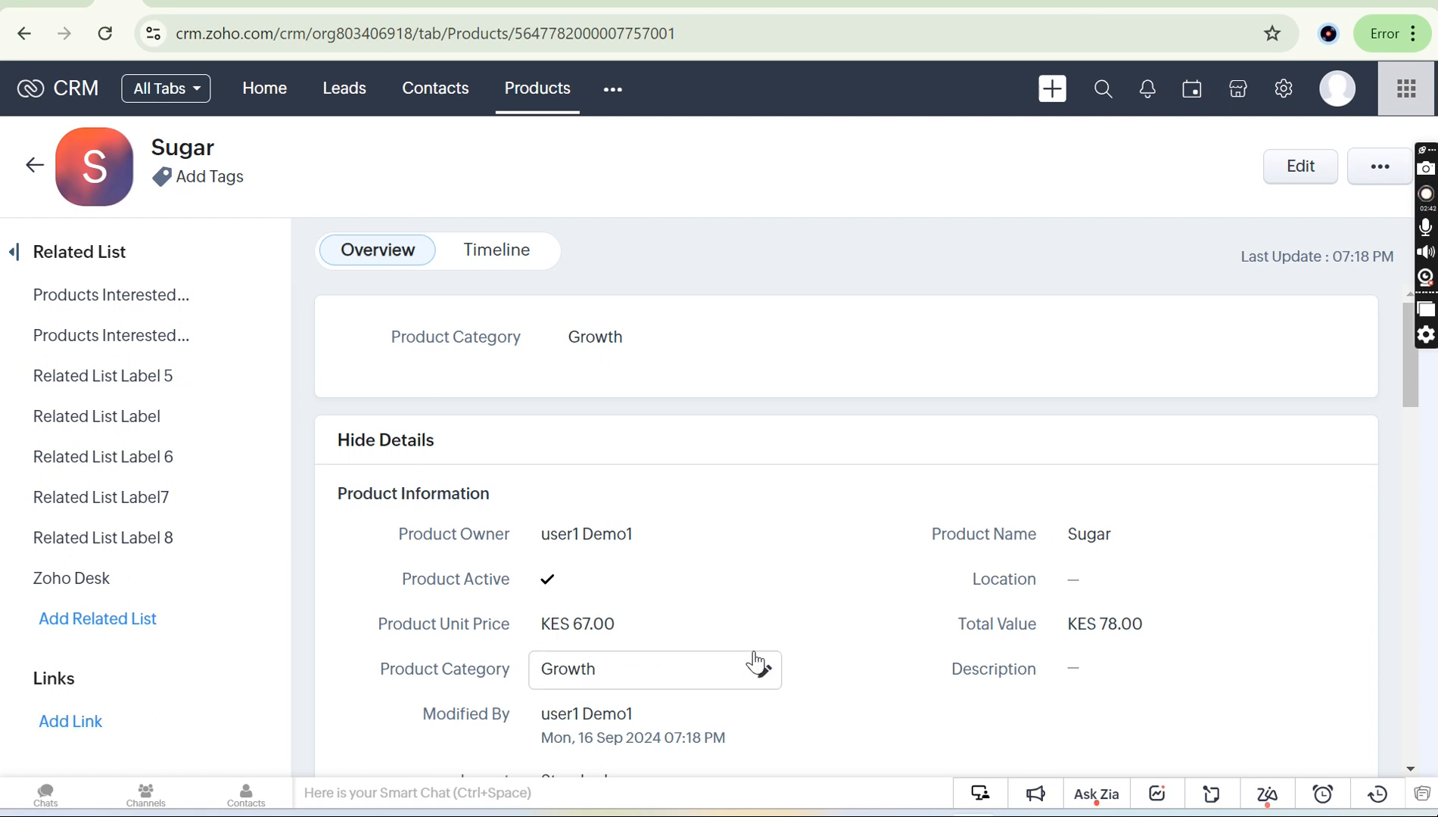
# Switch to the Invoices module and start creating a new invoice.
pyautogui.scroll(-3, 878, 727)
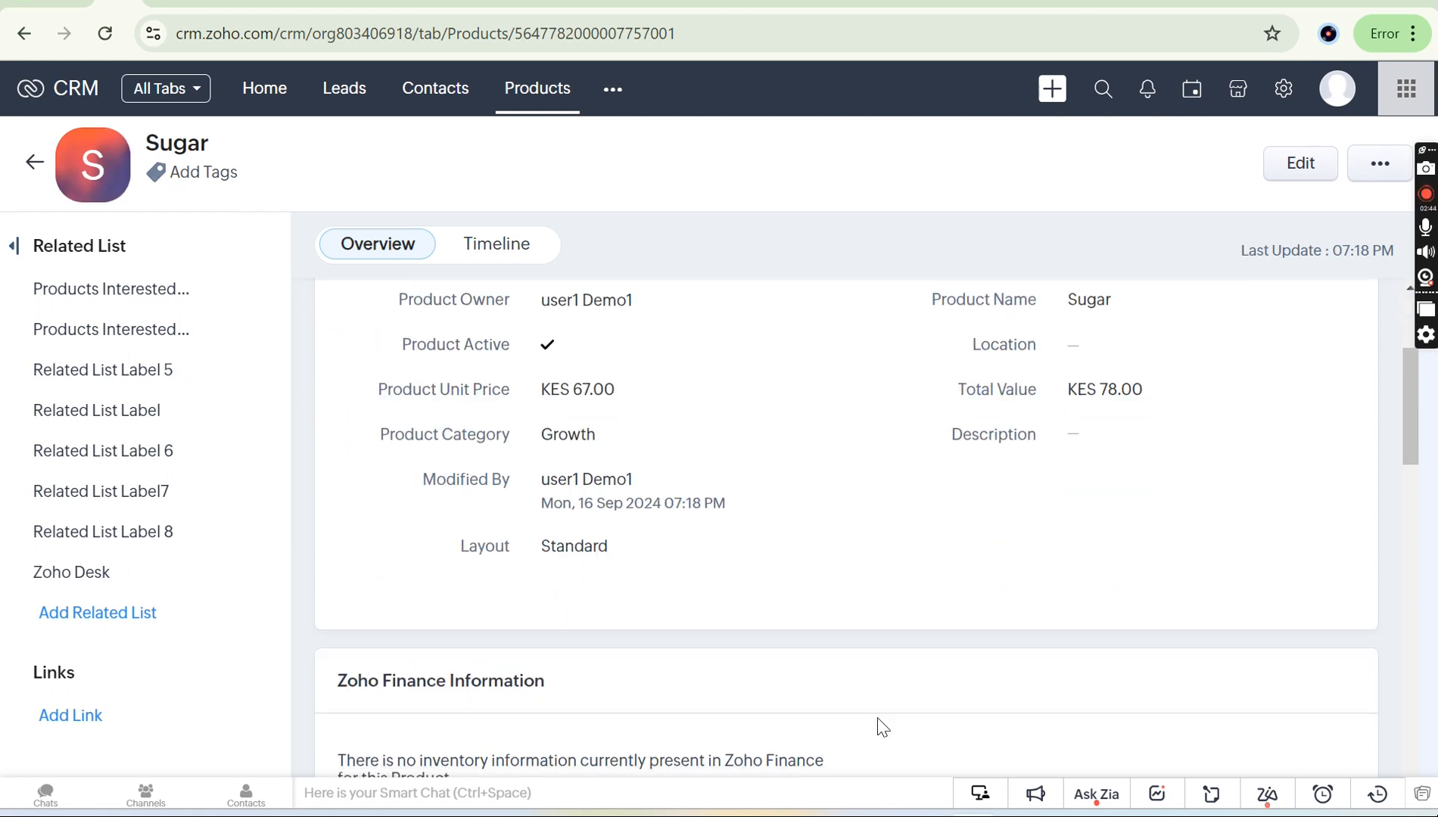
pyautogui.scroll(-10, 882, 726)
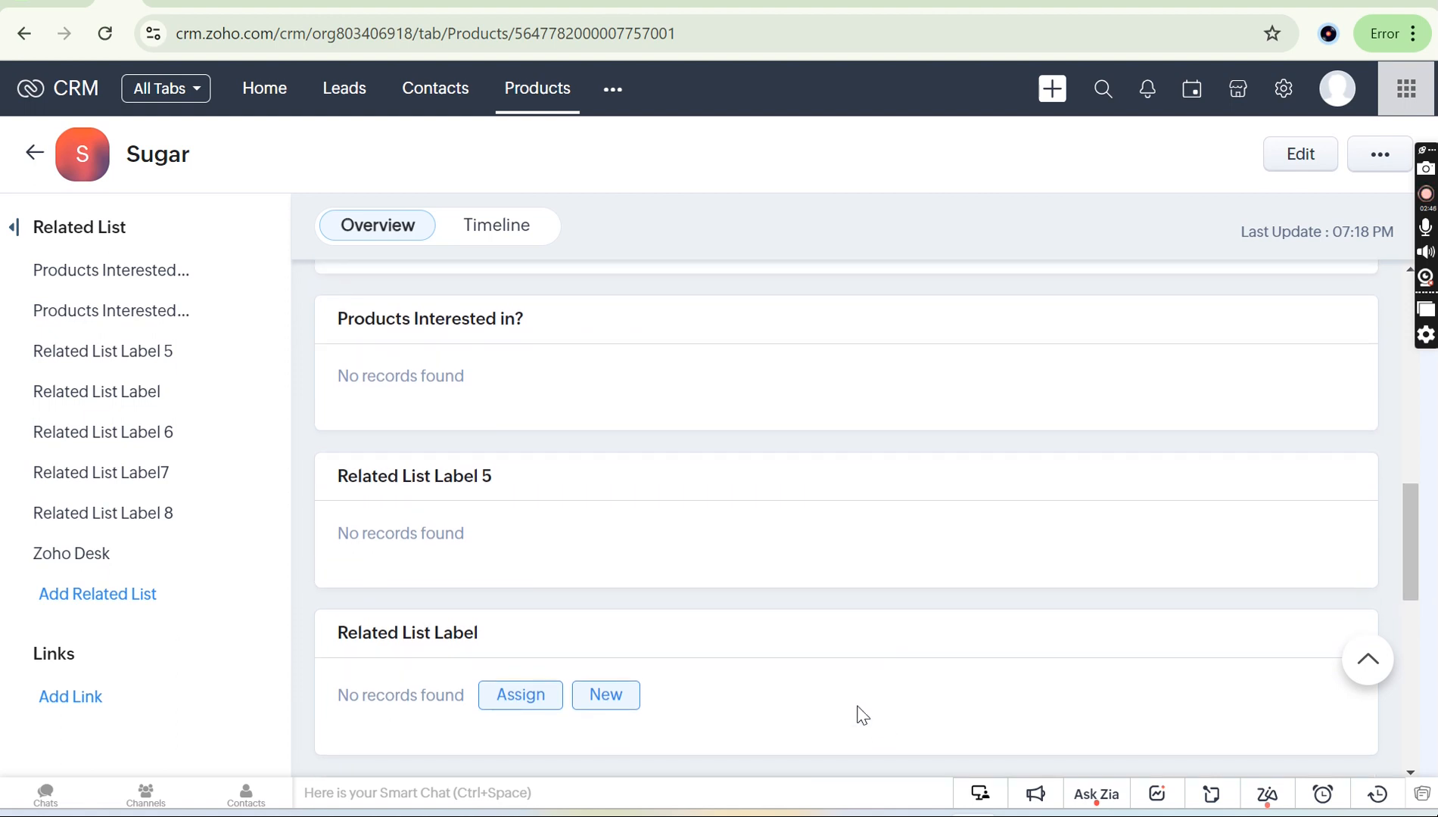
pyautogui.scroll(-10, 802, 477)
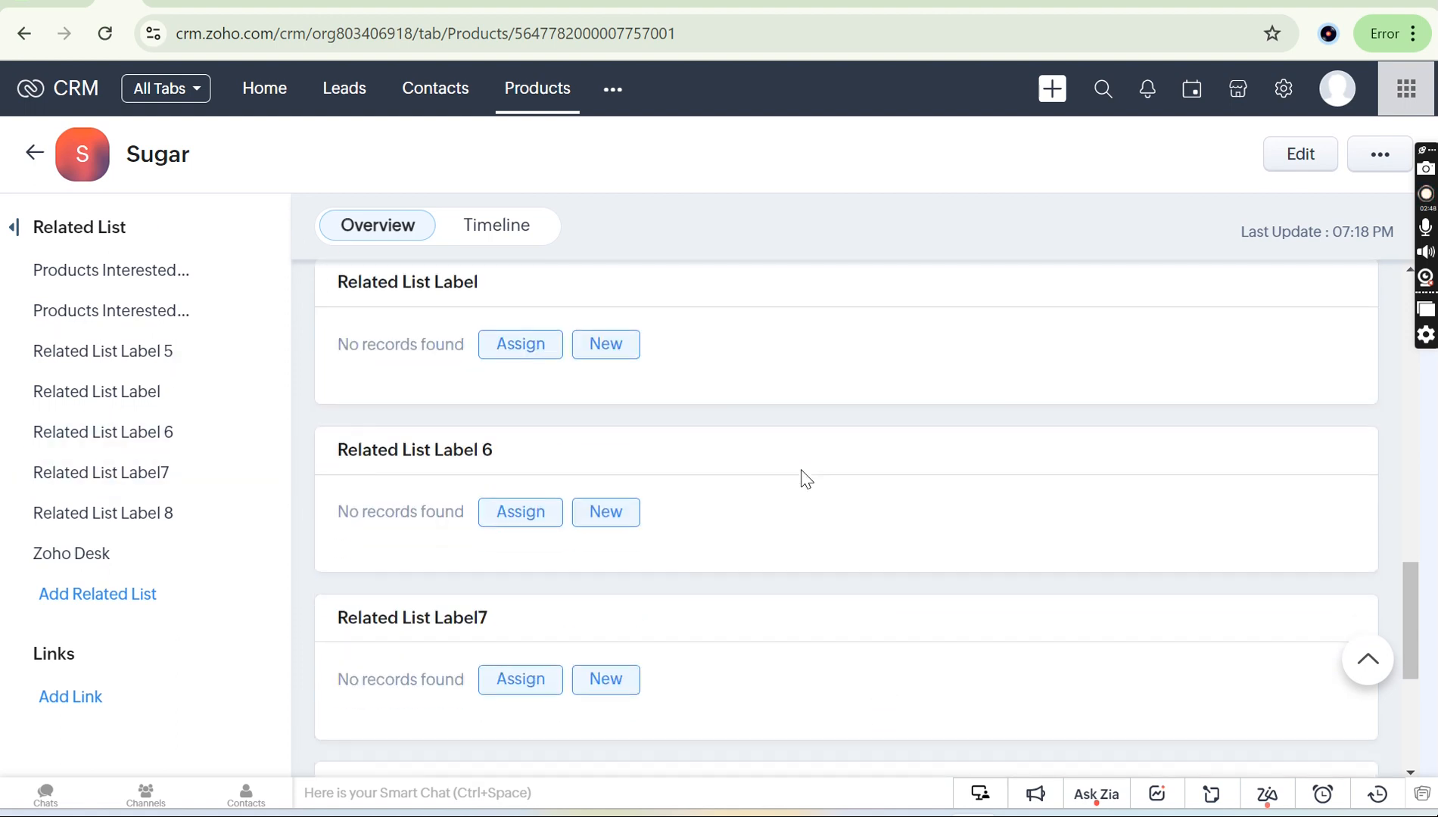
pyautogui.scroll(4, 740, 419)
pyautogui.scroll(10, 741, 418)
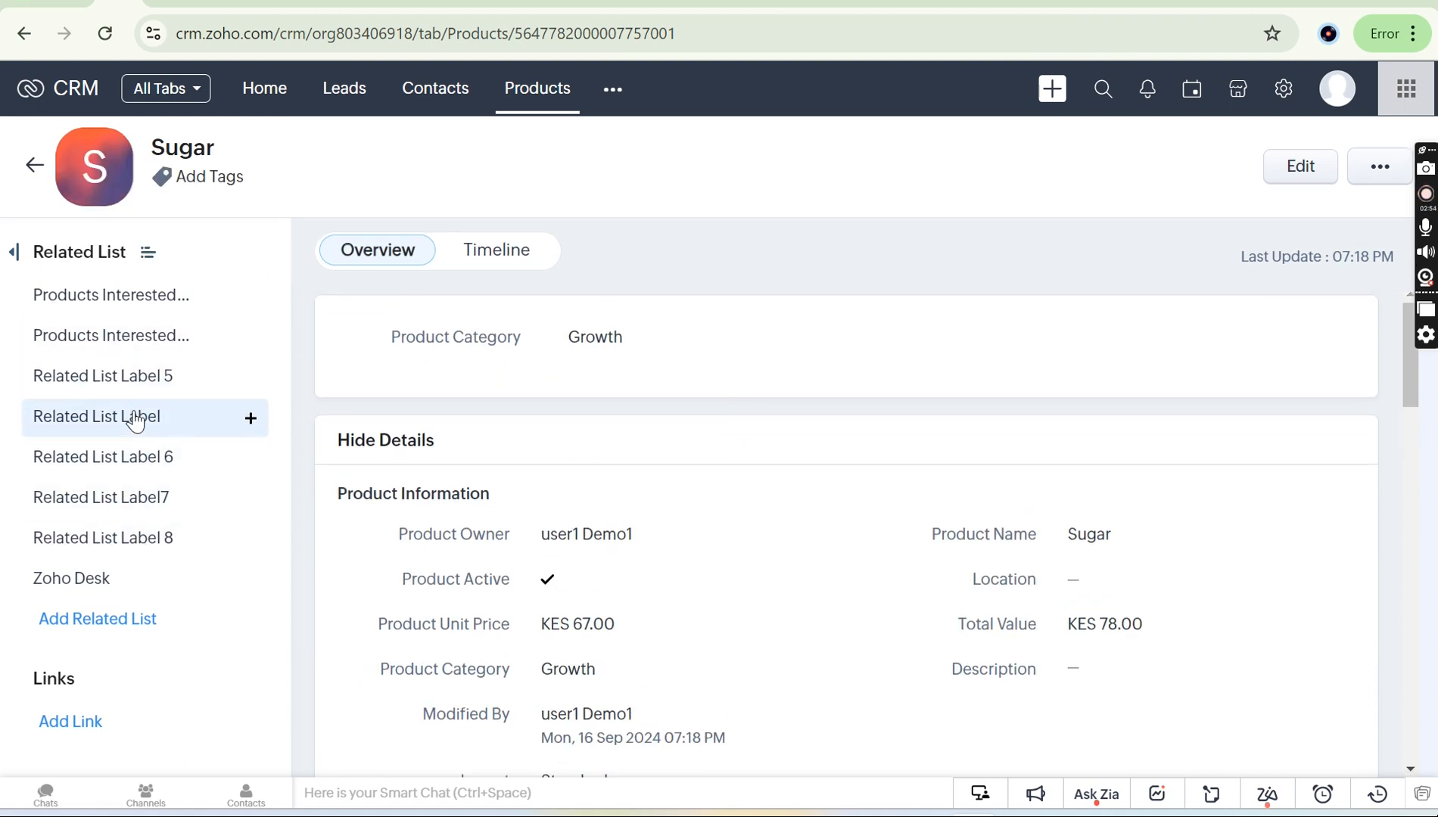
pyautogui.click(618, 96)
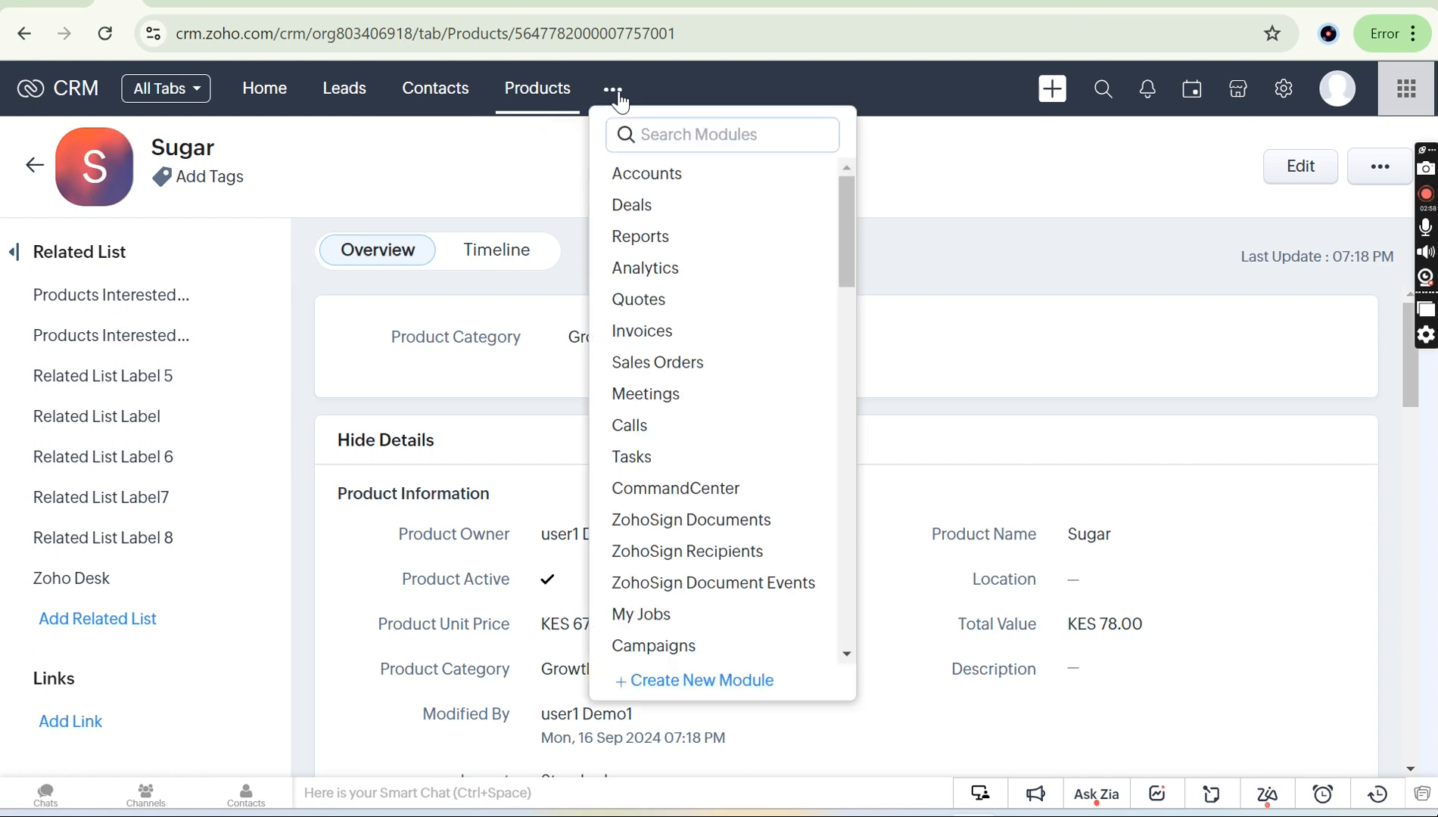
pyautogui.click(695, 332)
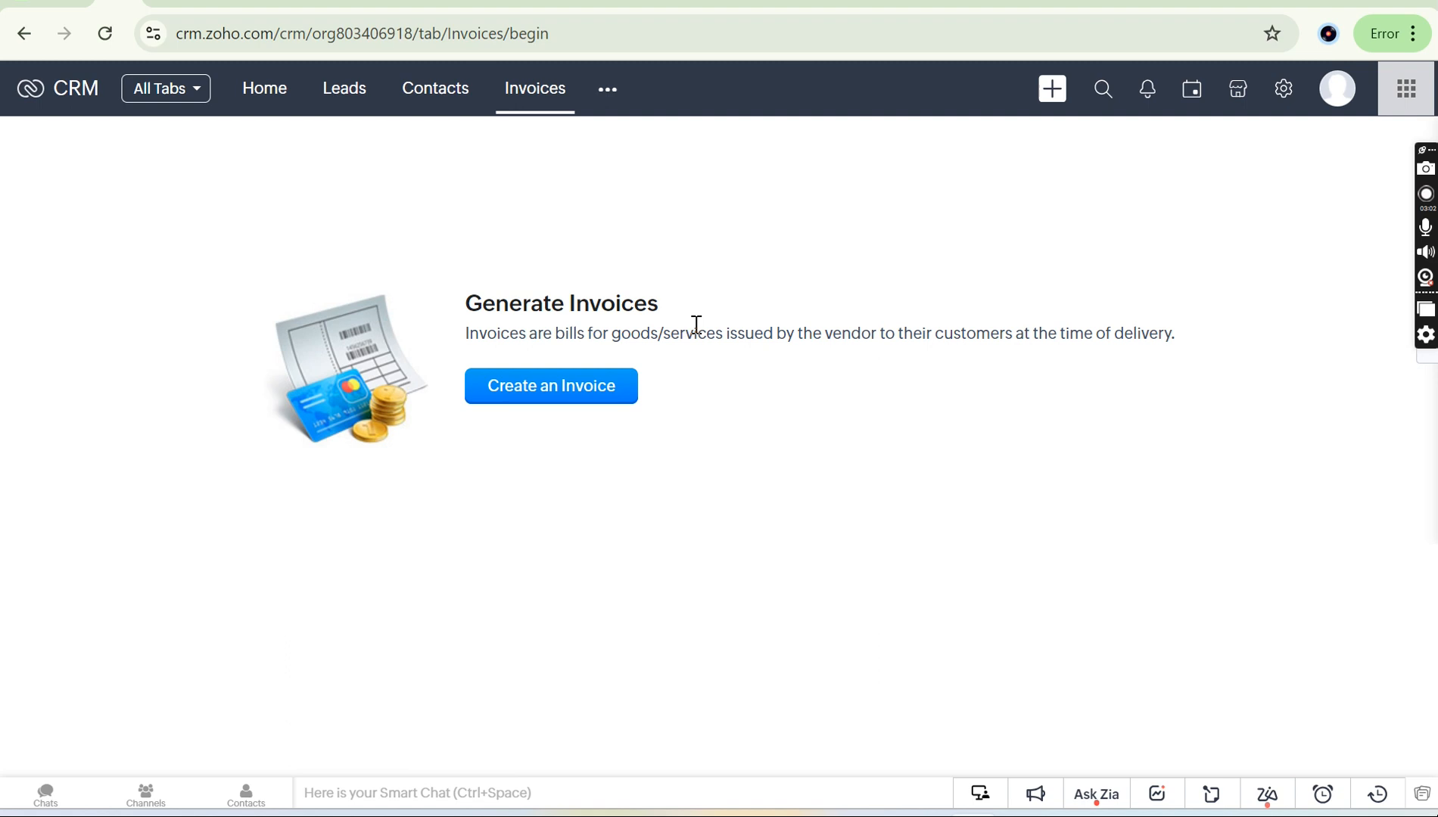
pyautogui.click(573, 392)
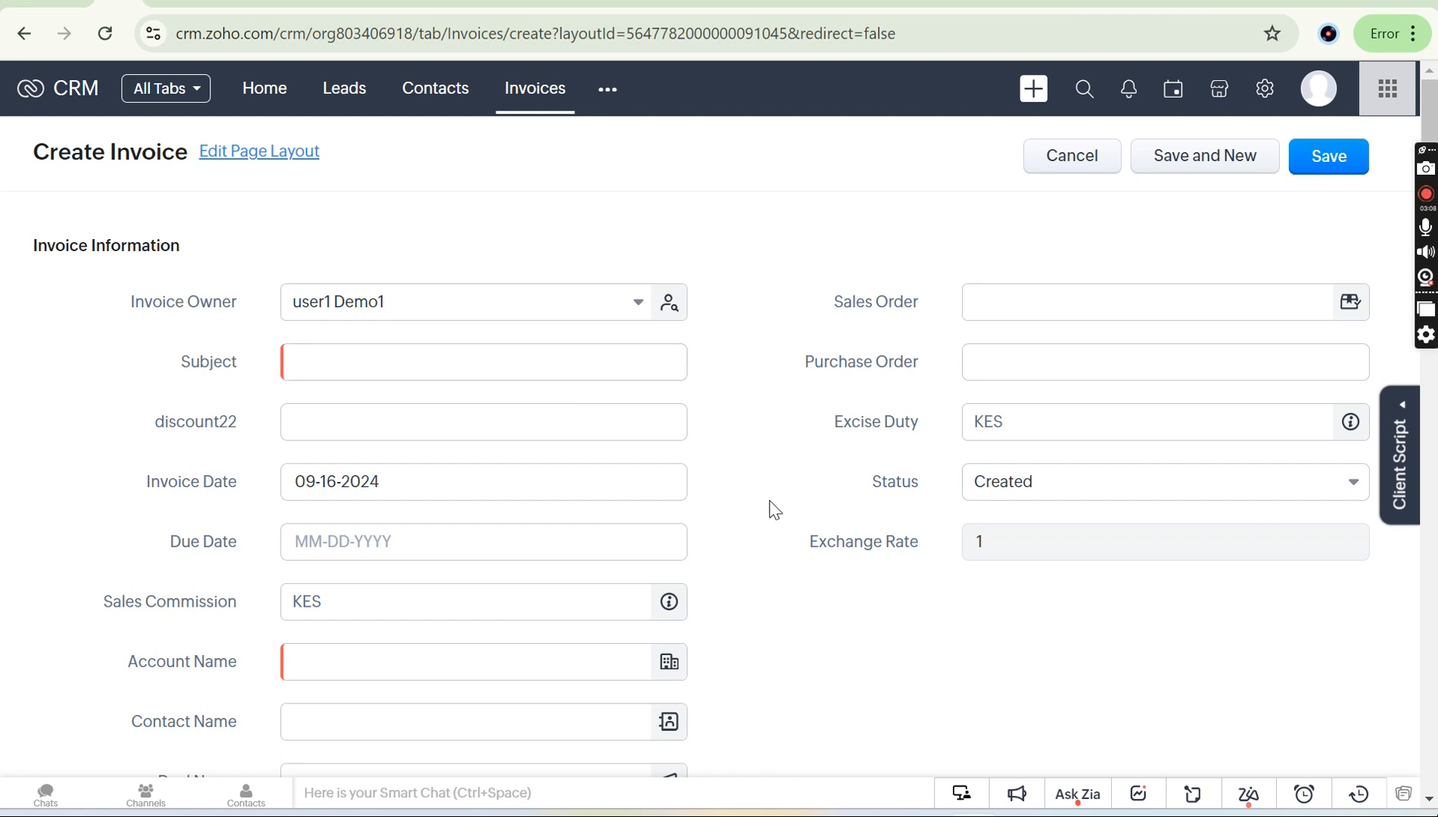
# Enter ftft as the invoice subject and choose Nairobi General Hospital as the account.
pyautogui.scroll(-7, 770, 503)
pyautogui.scroll(4, 770, 506)
pyautogui.scroll(3, 454, 287)
pyautogui.click(404, 339)
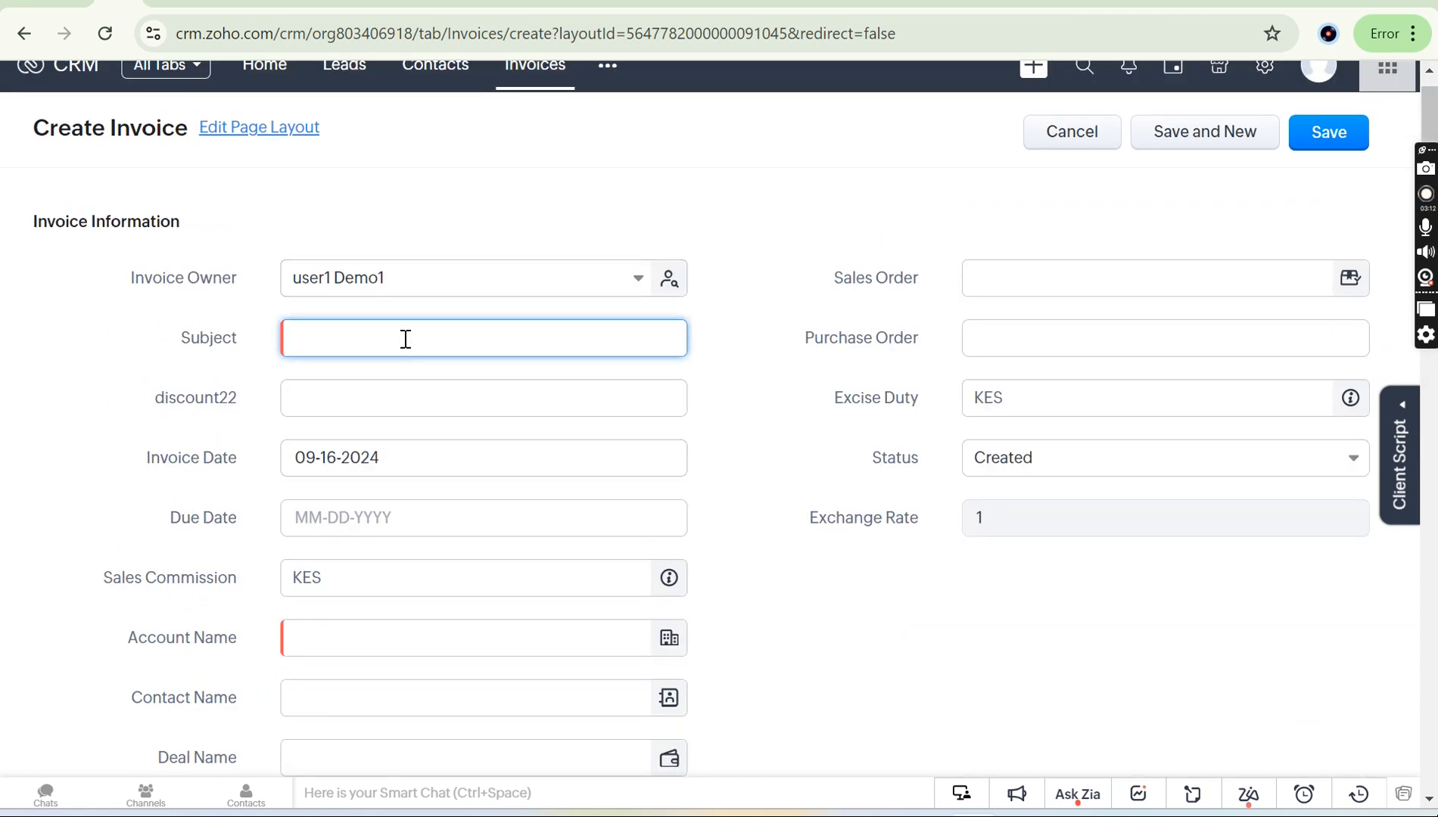
pyautogui.write('ftft')
pyautogui.scroll(-2, 398, 597)
pyautogui.click(362, 481)
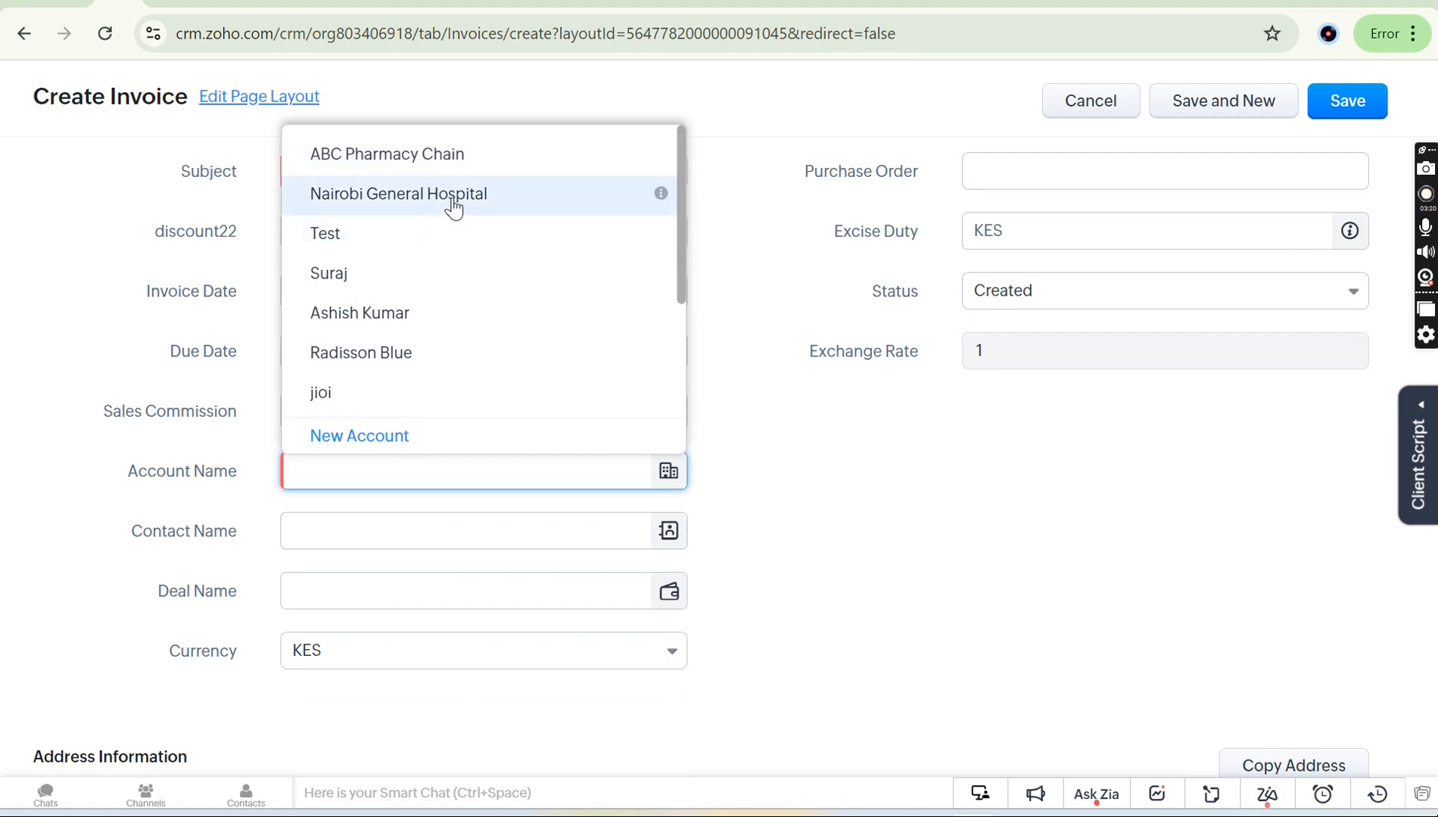
pyautogui.click(453, 201)
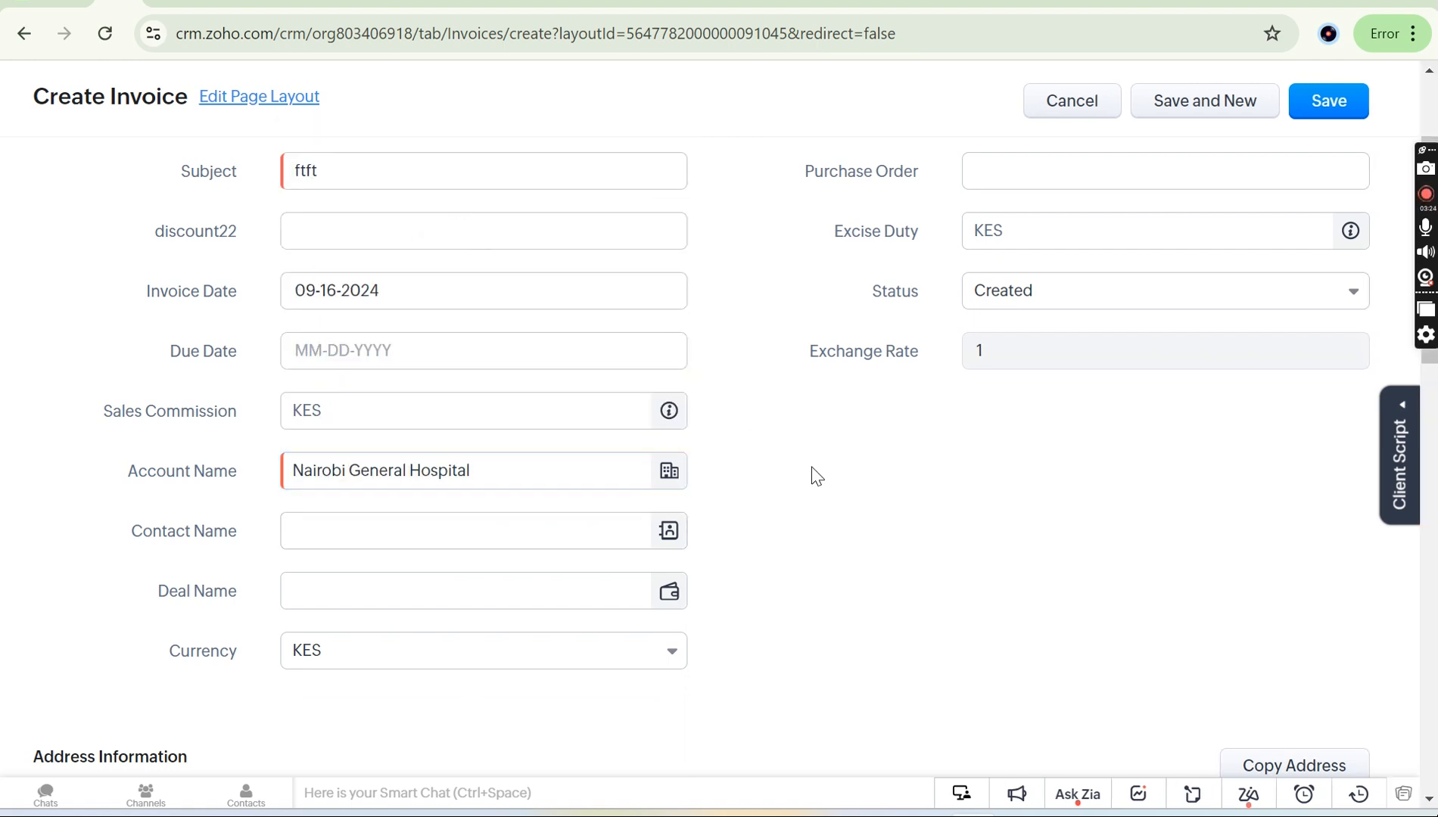
# Pick the first suggested contact for the invoice and the deal that carries the same name.
pyautogui.click(428, 538)
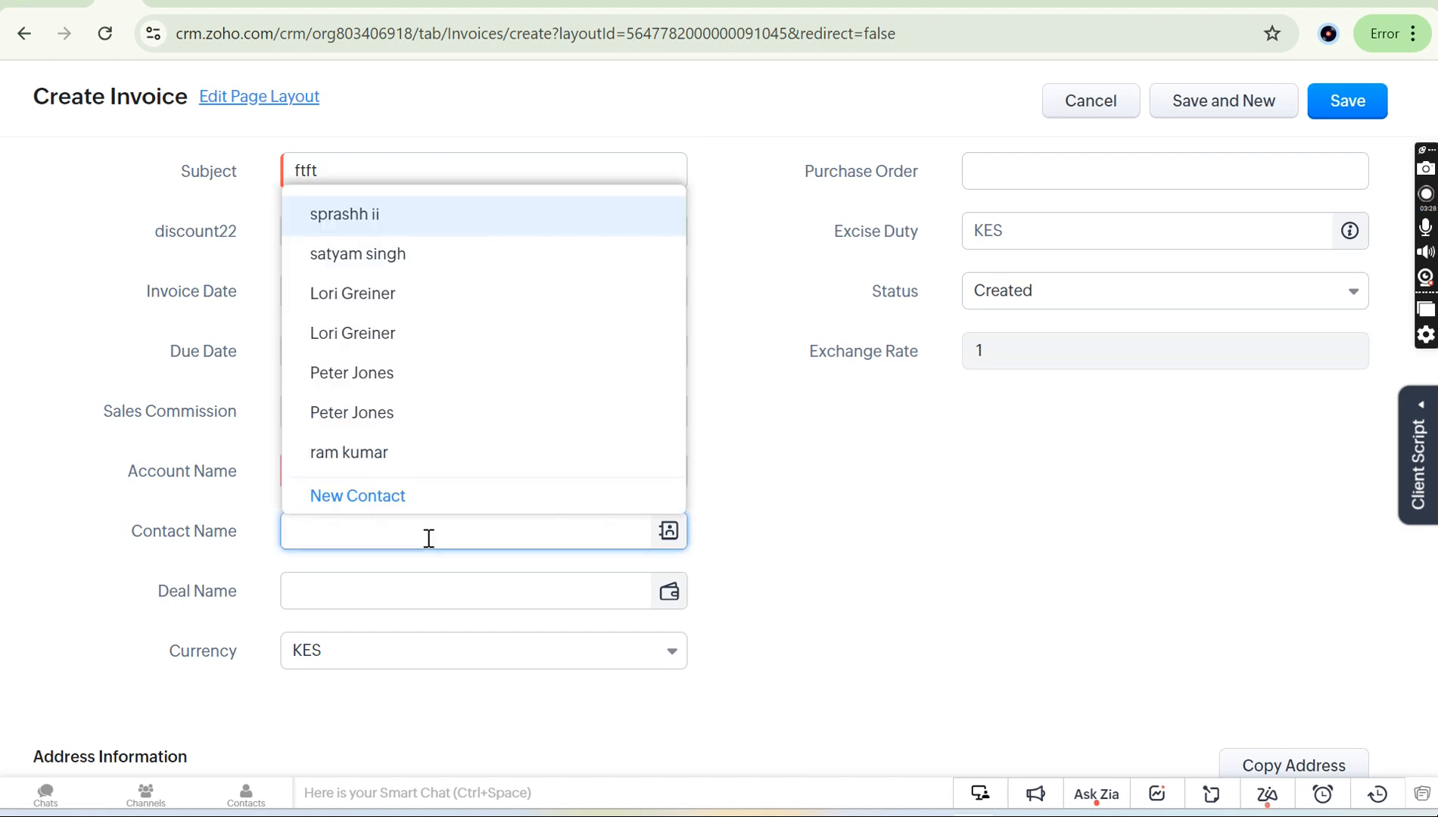
pyautogui.click(410, 212)
pyautogui.scroll(-2, 832, 632)
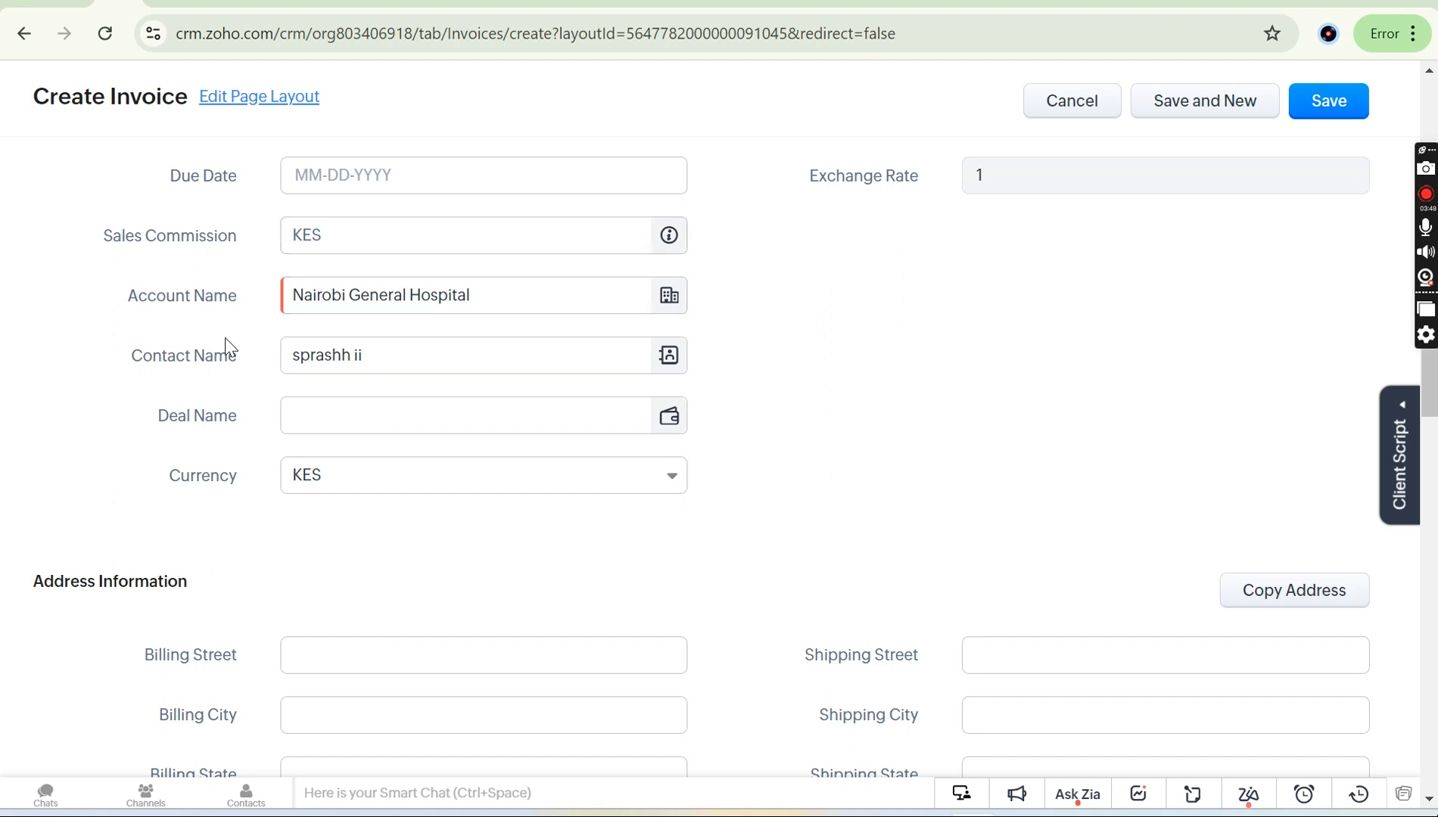
pyautogui.click(357, 422)
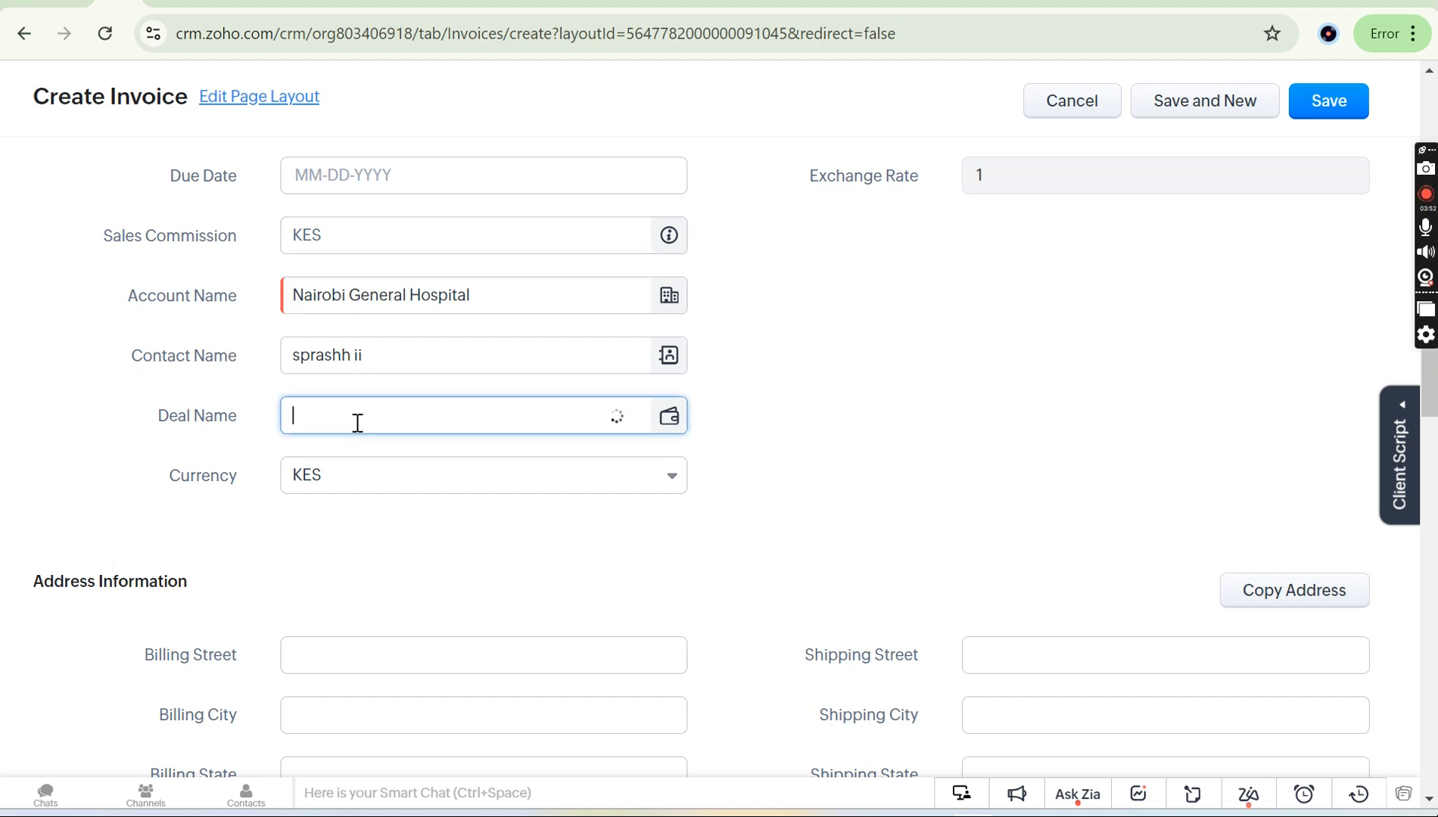
pyautogui.click(384, 465)
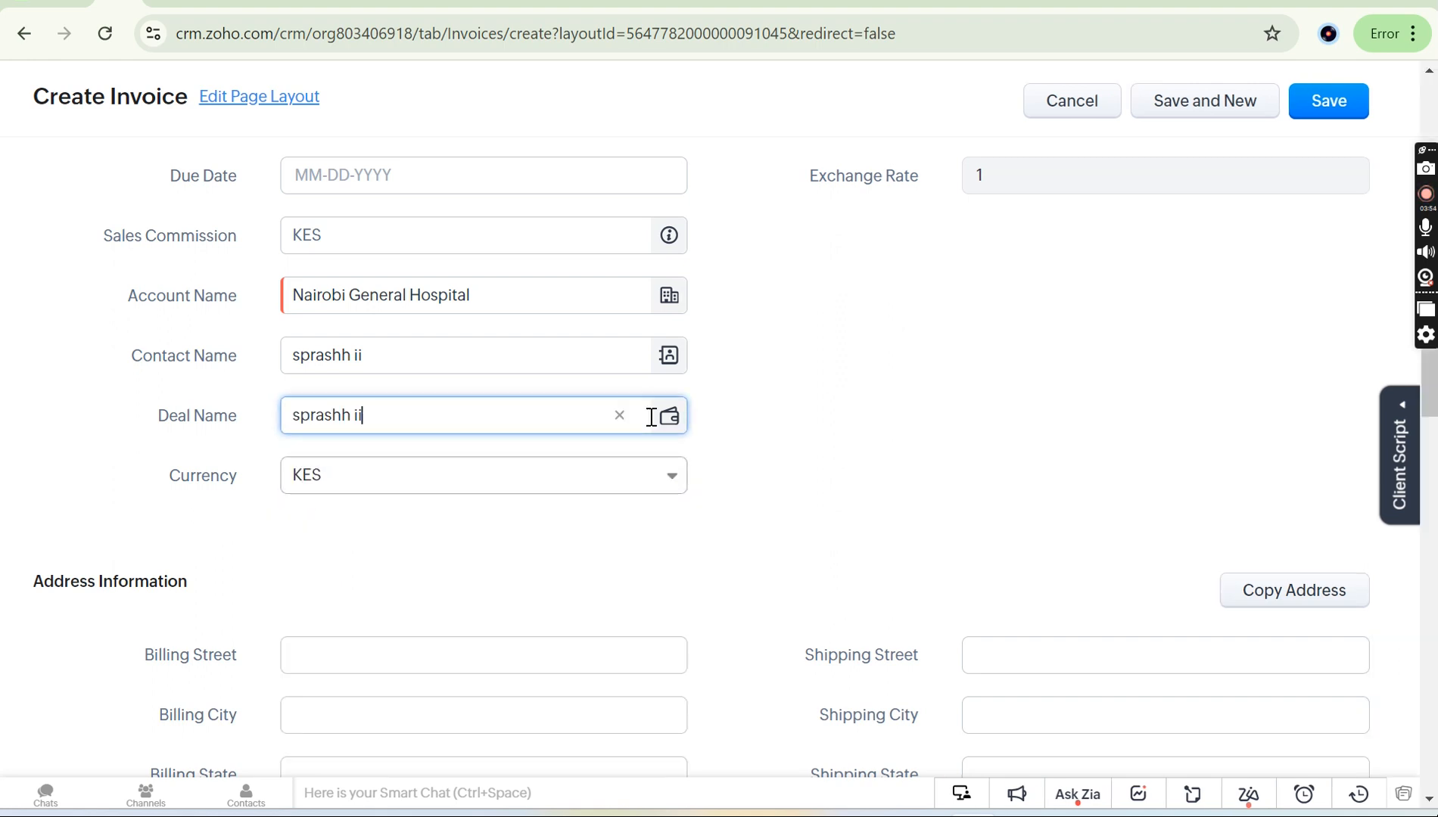
# Review the invoice form's Address Information section and the Invoiced Items table with its totals.
pyautogui.scroll(4, 793, 552)
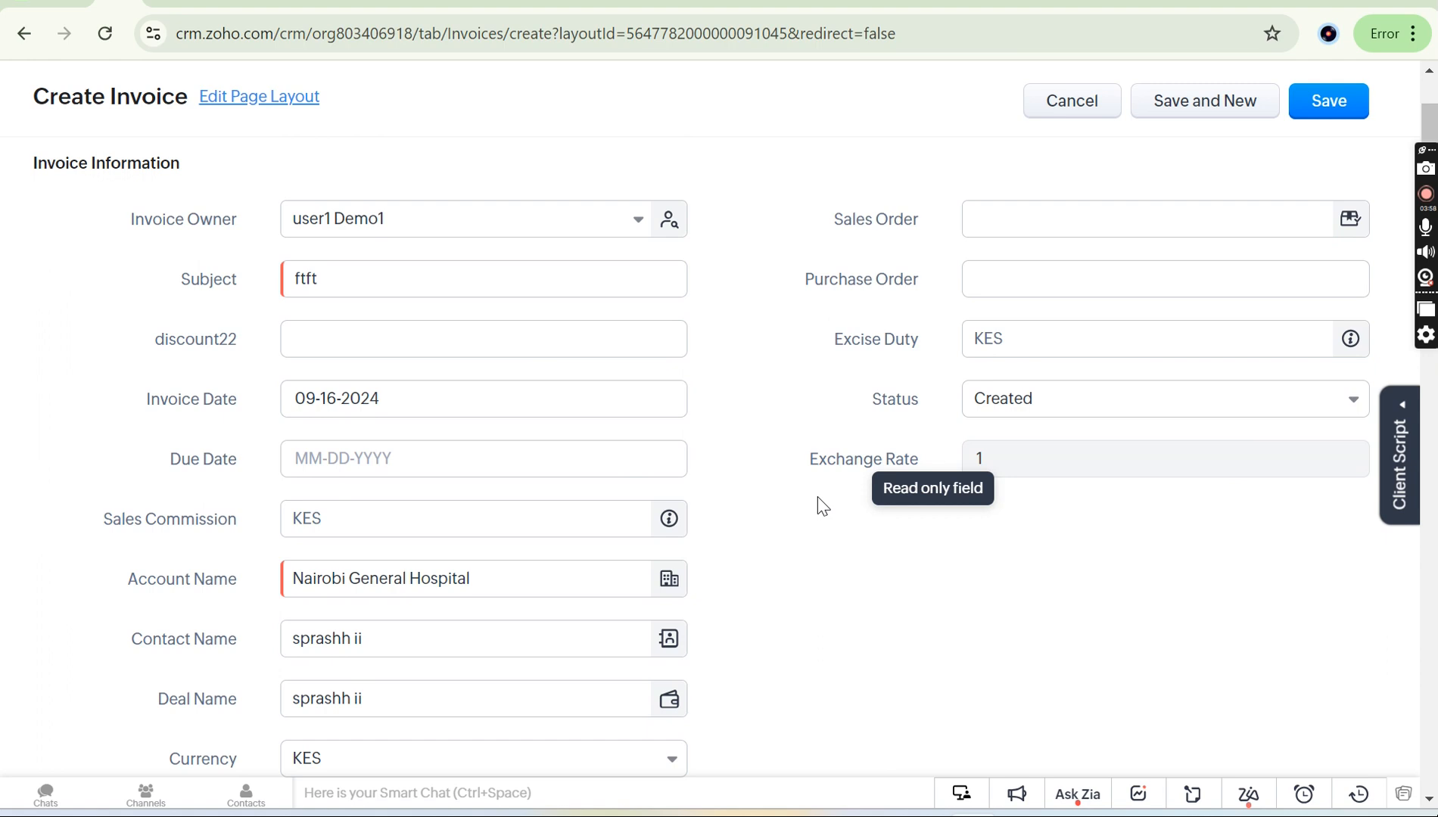
pyautogui.scroll(-10, 818, 500)
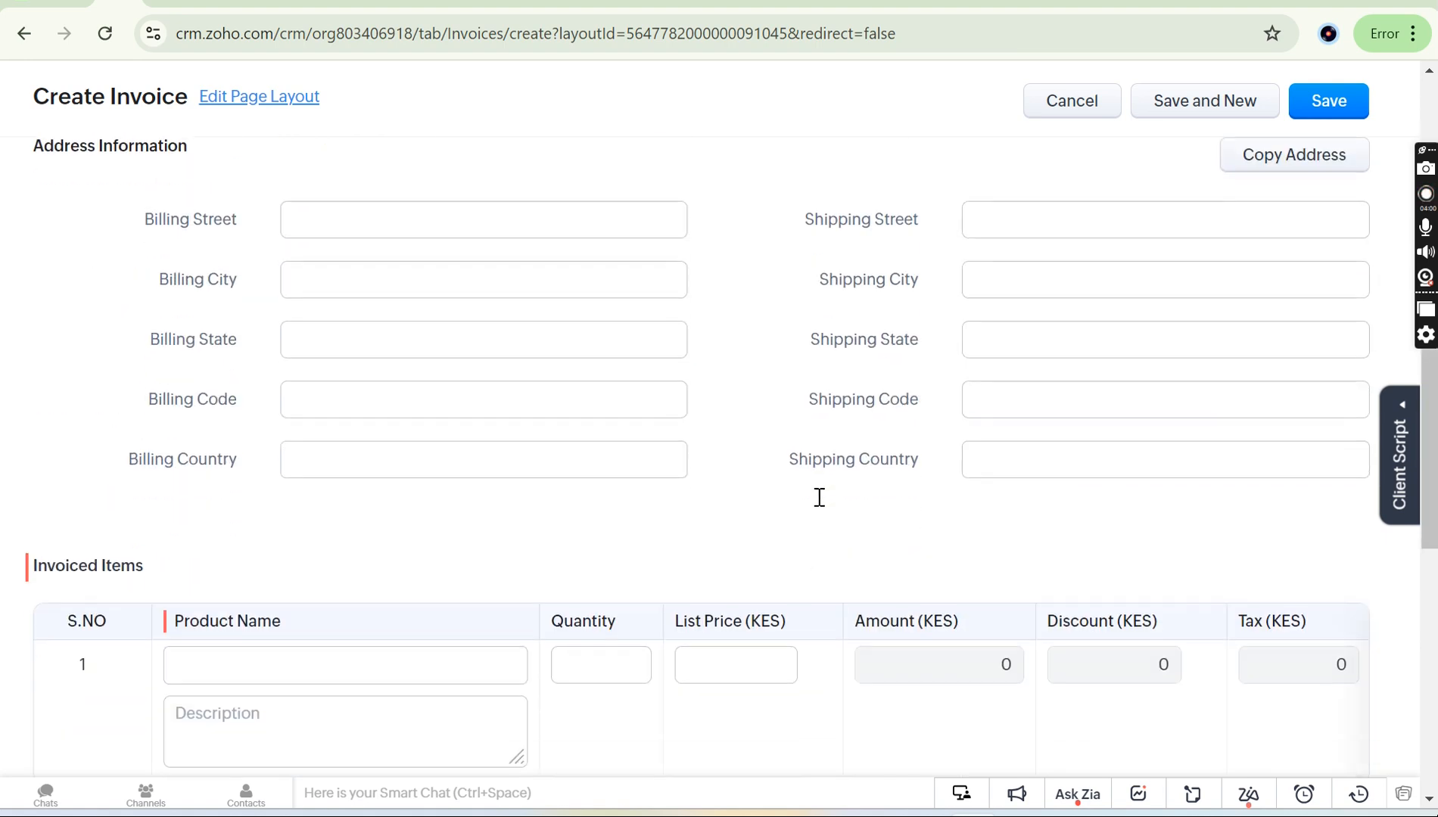
pyautogui.scroll(1, 91, 230)
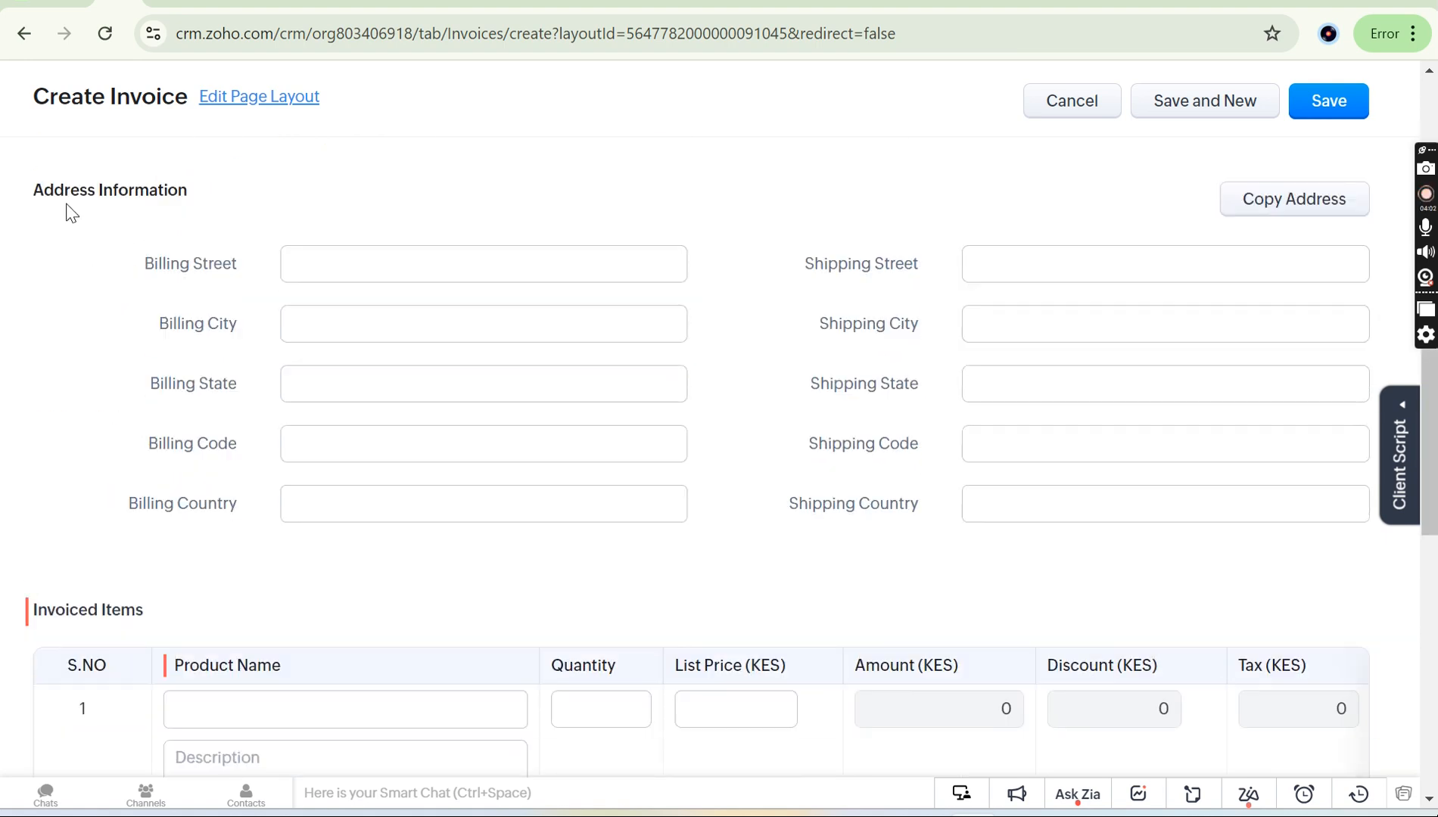
pyautogui.moveTo(22, 189); pyautogui.dragTo(861, 587)
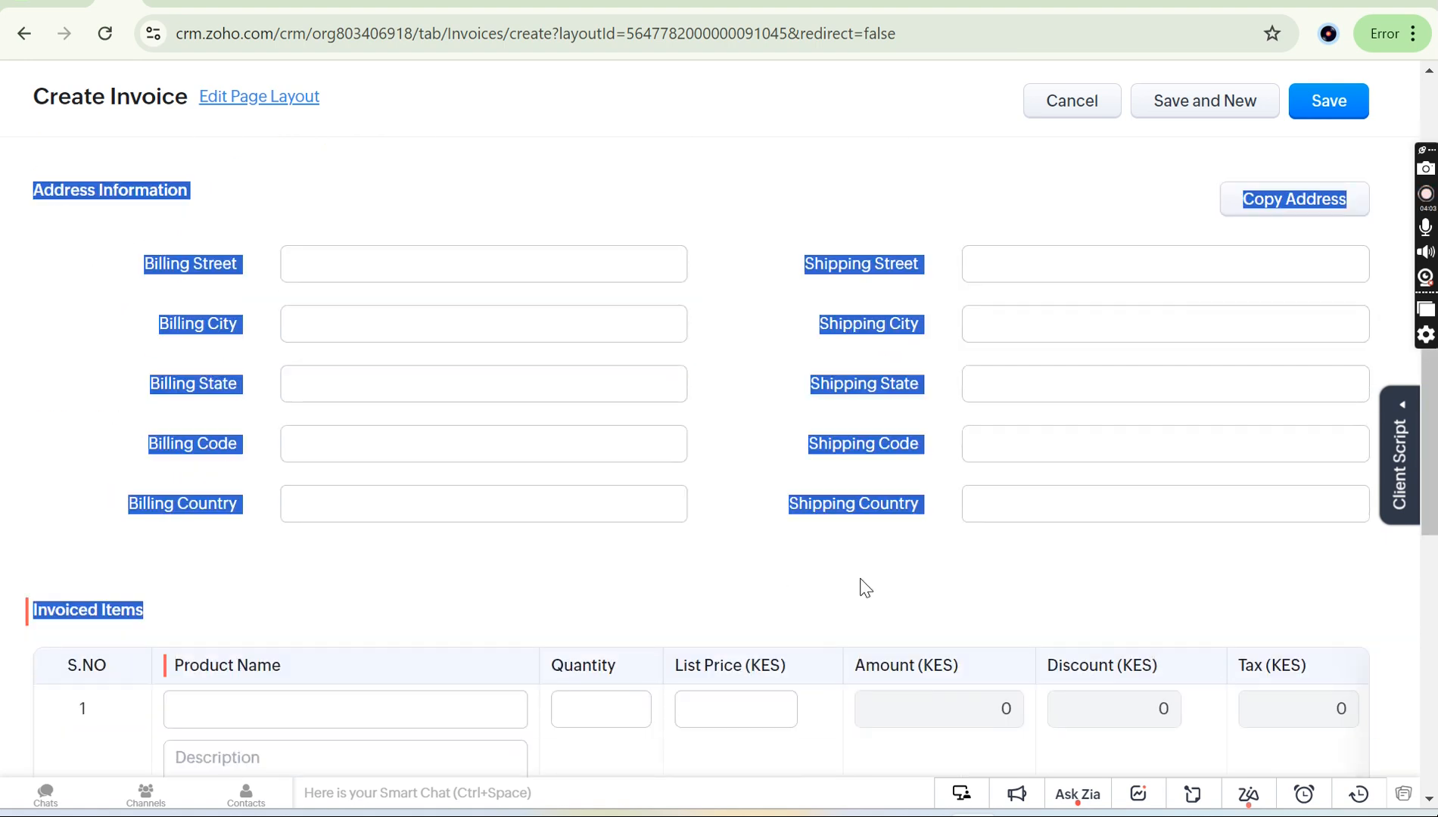
pyautogui.click(961, 579)
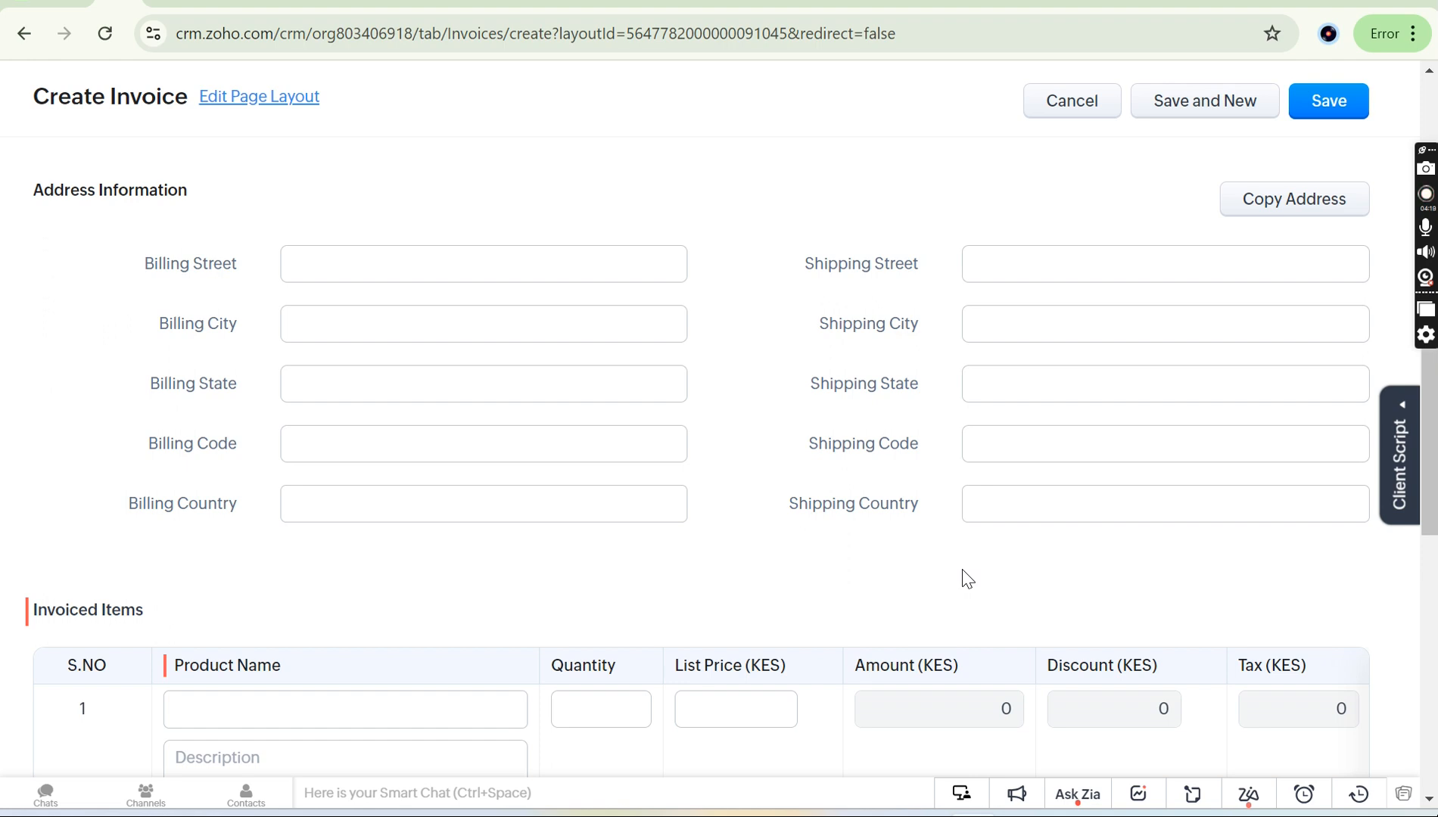
pyautogui.scroll(-6, 965, 579)
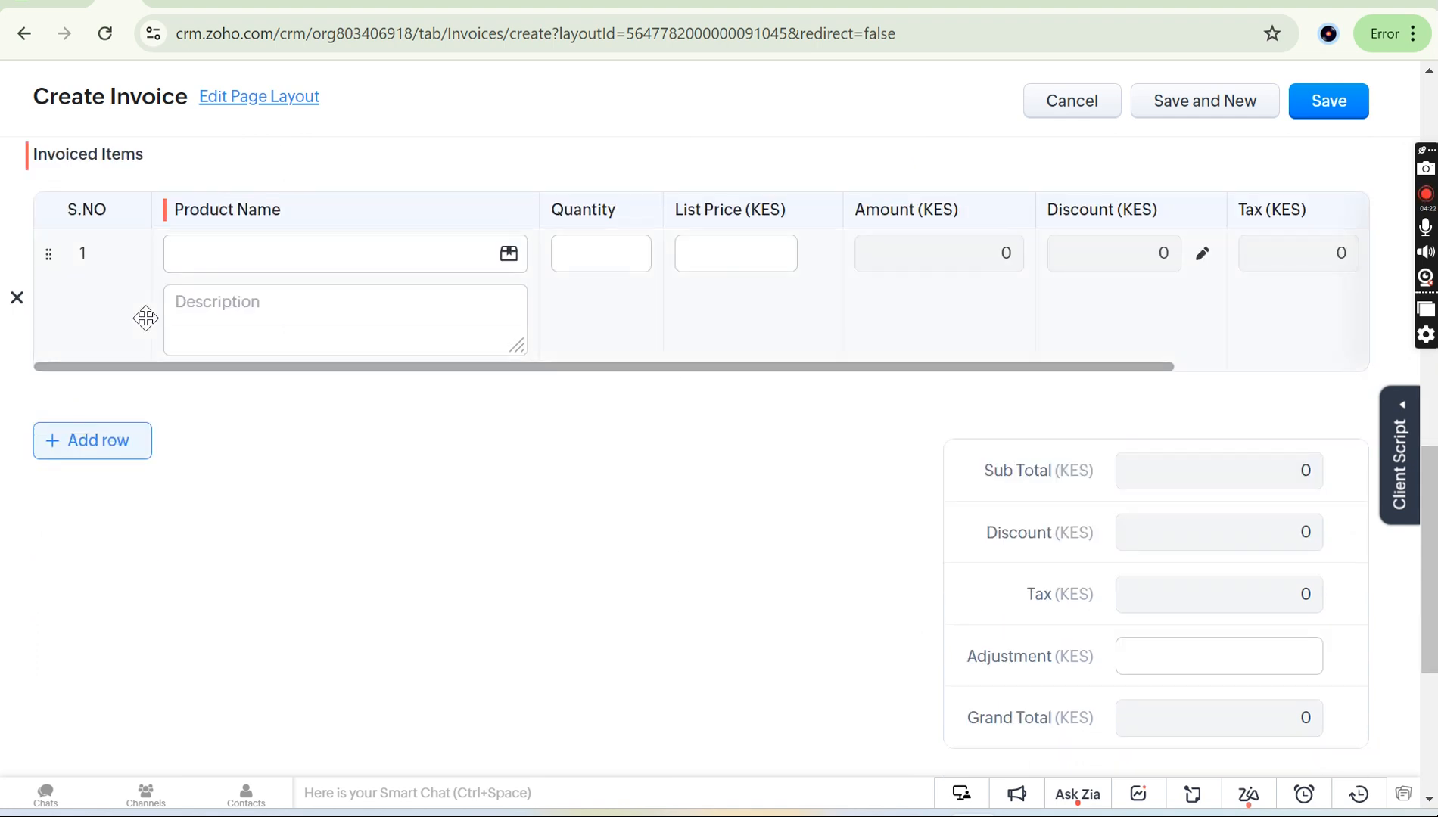
pyautogui.scroll(1, 144, 318)
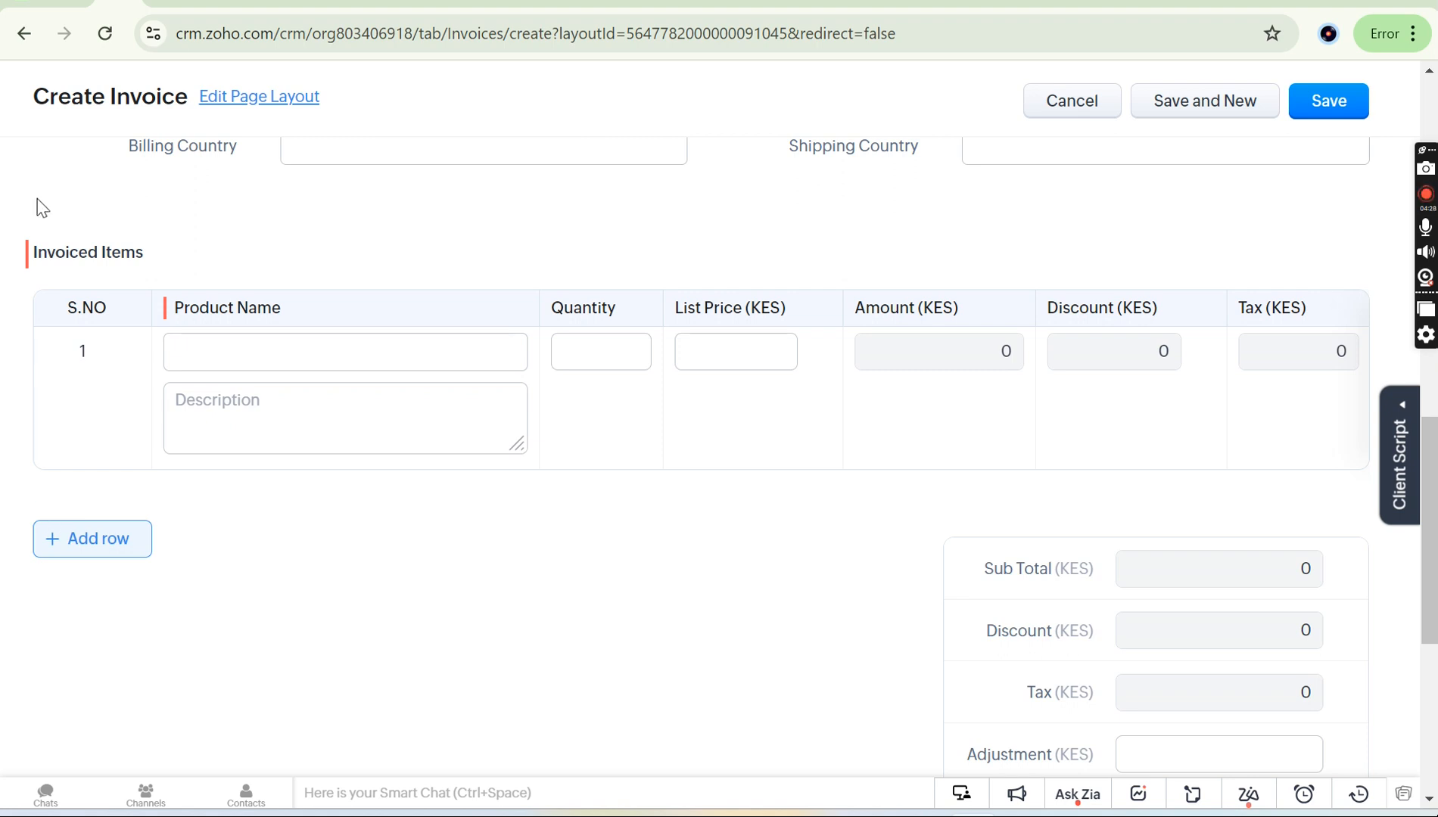
# Open the invoice page layout for editing and insert a new subform between the Invoice Information and Address Information sections.
pyautogui.click(282, 98)
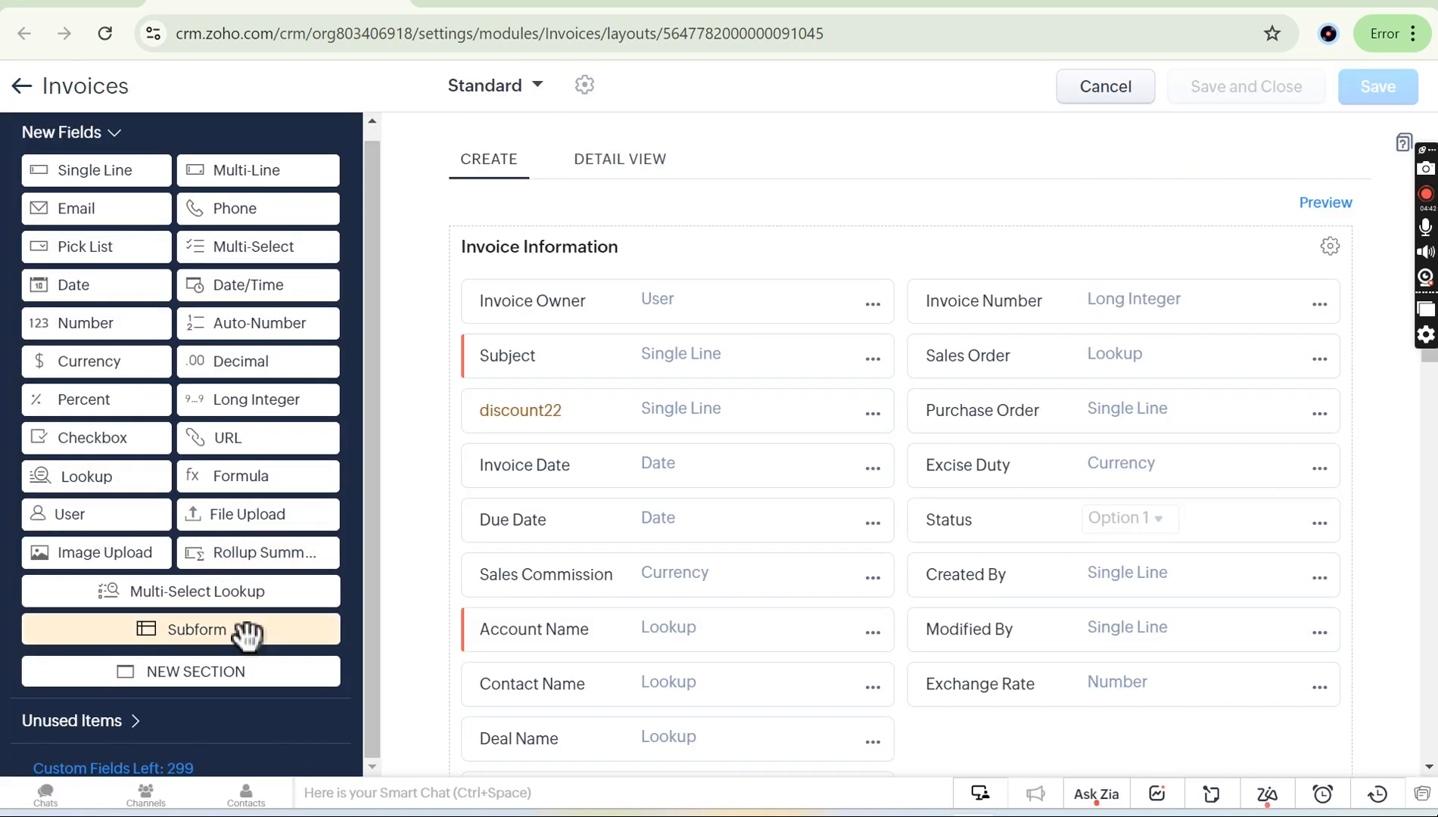
pyautogui.scroll(-10, 688, 745)
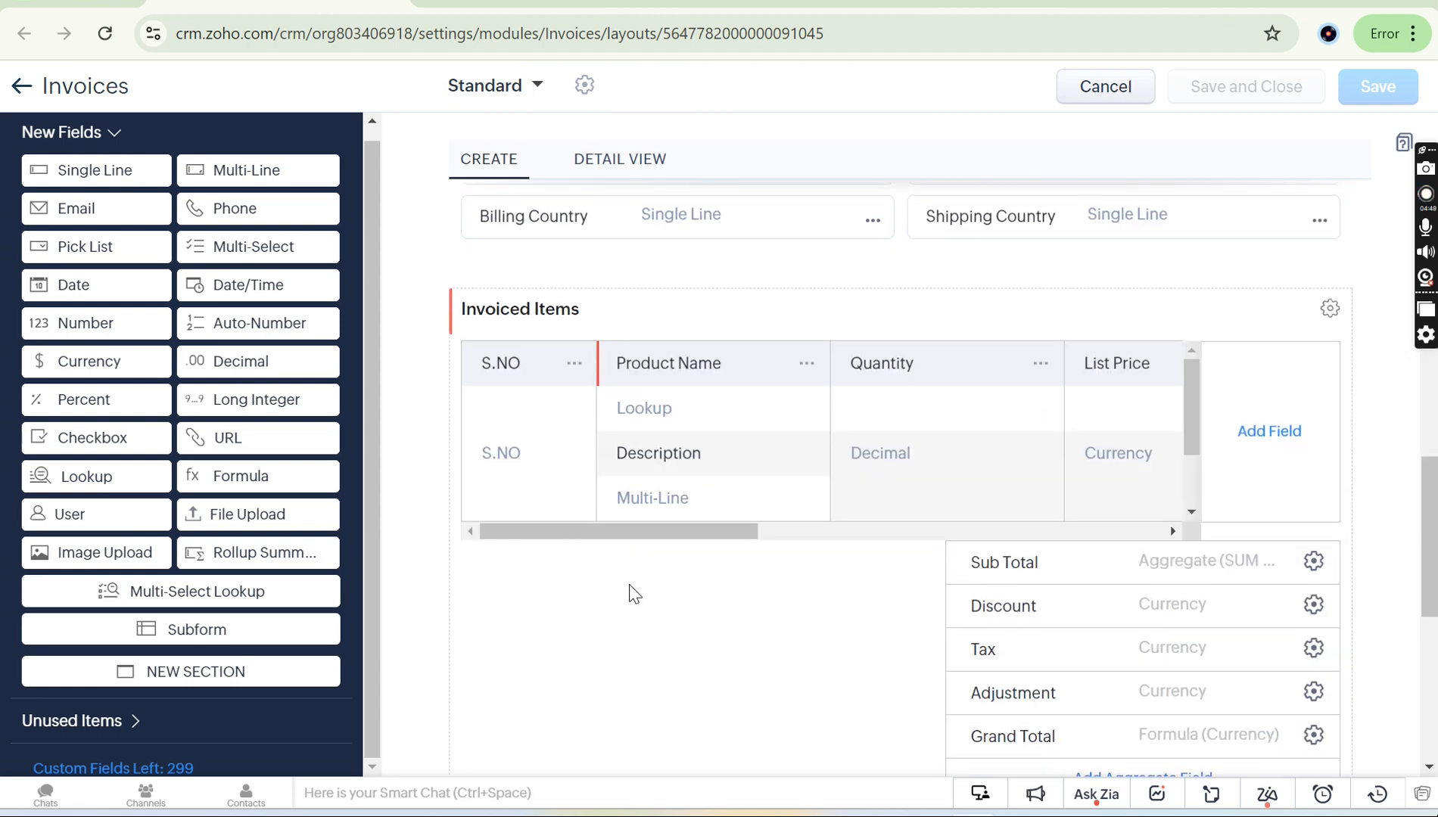
pyautogui.moveTo(1430, 507)
pyautogui.mouseDown()
pyautogui.moveTo(1430, 629)
pyautogui.moveTo(1432, 515)
pyautogui.mouseUp()
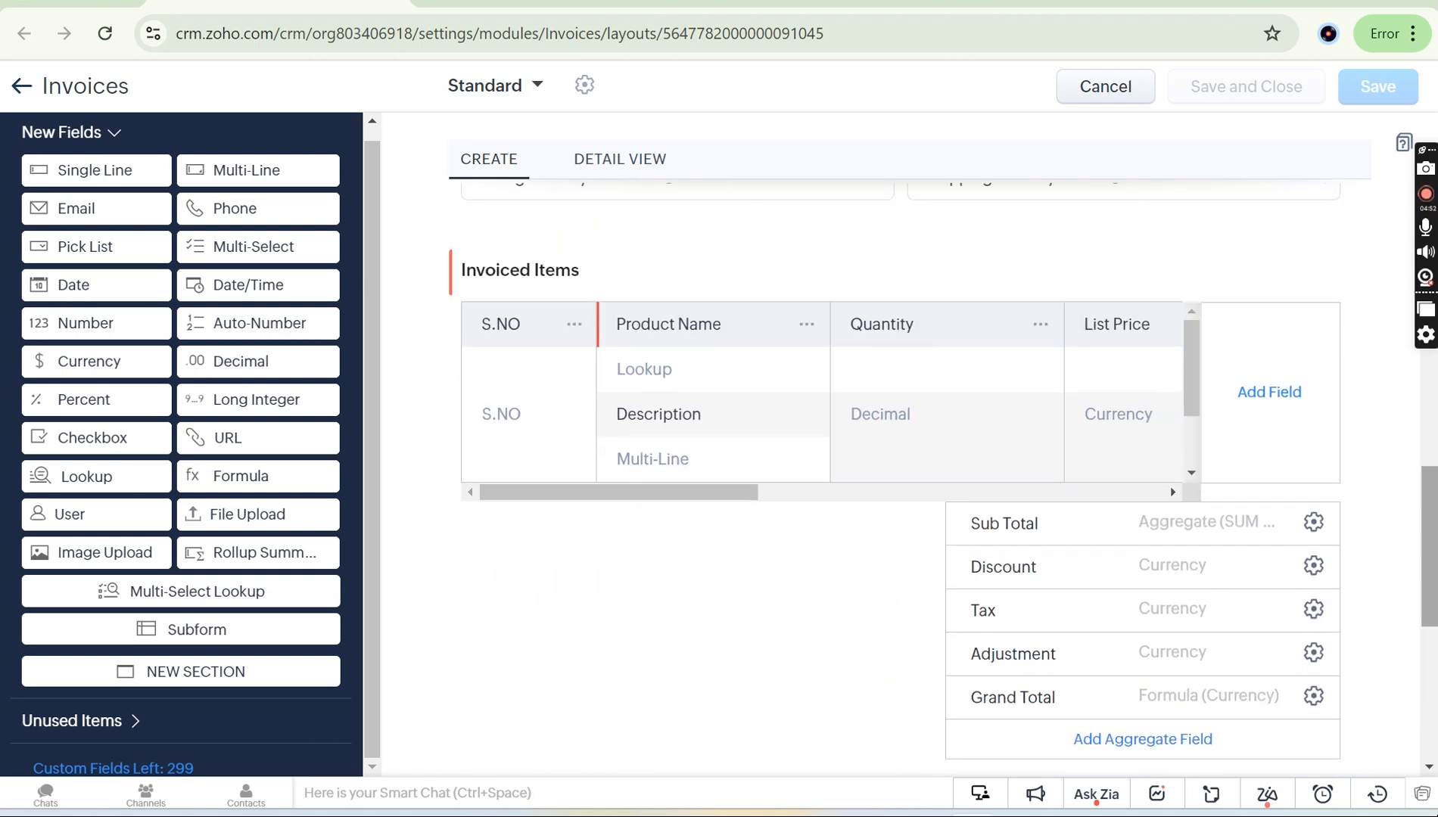
pyautogui.scroll(-1, 1430, 530)
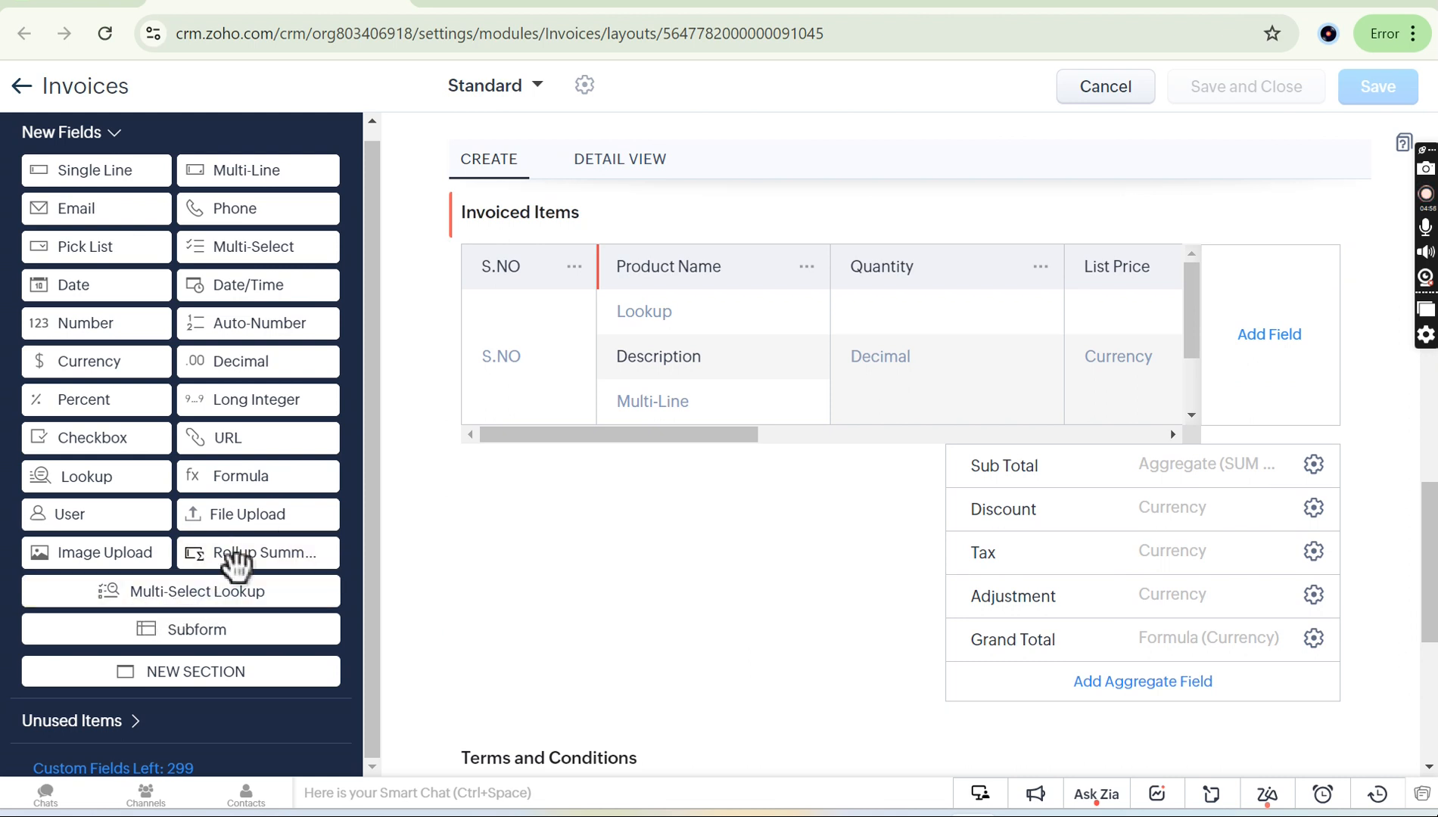
pyautogui.moveTo(236, 638); pyautogui.dragTo(591, 442)
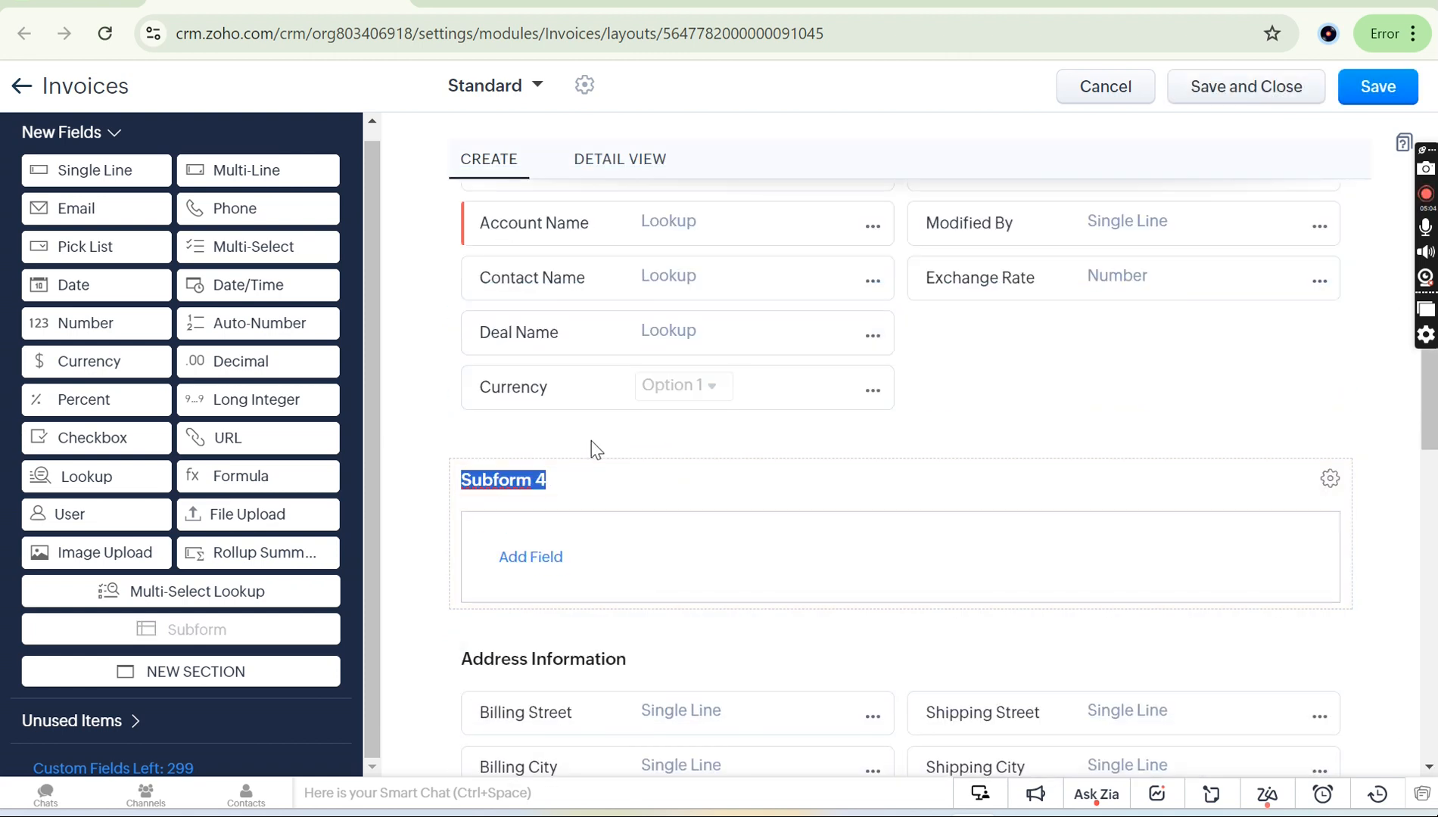
pyautogui.click(763, 455)
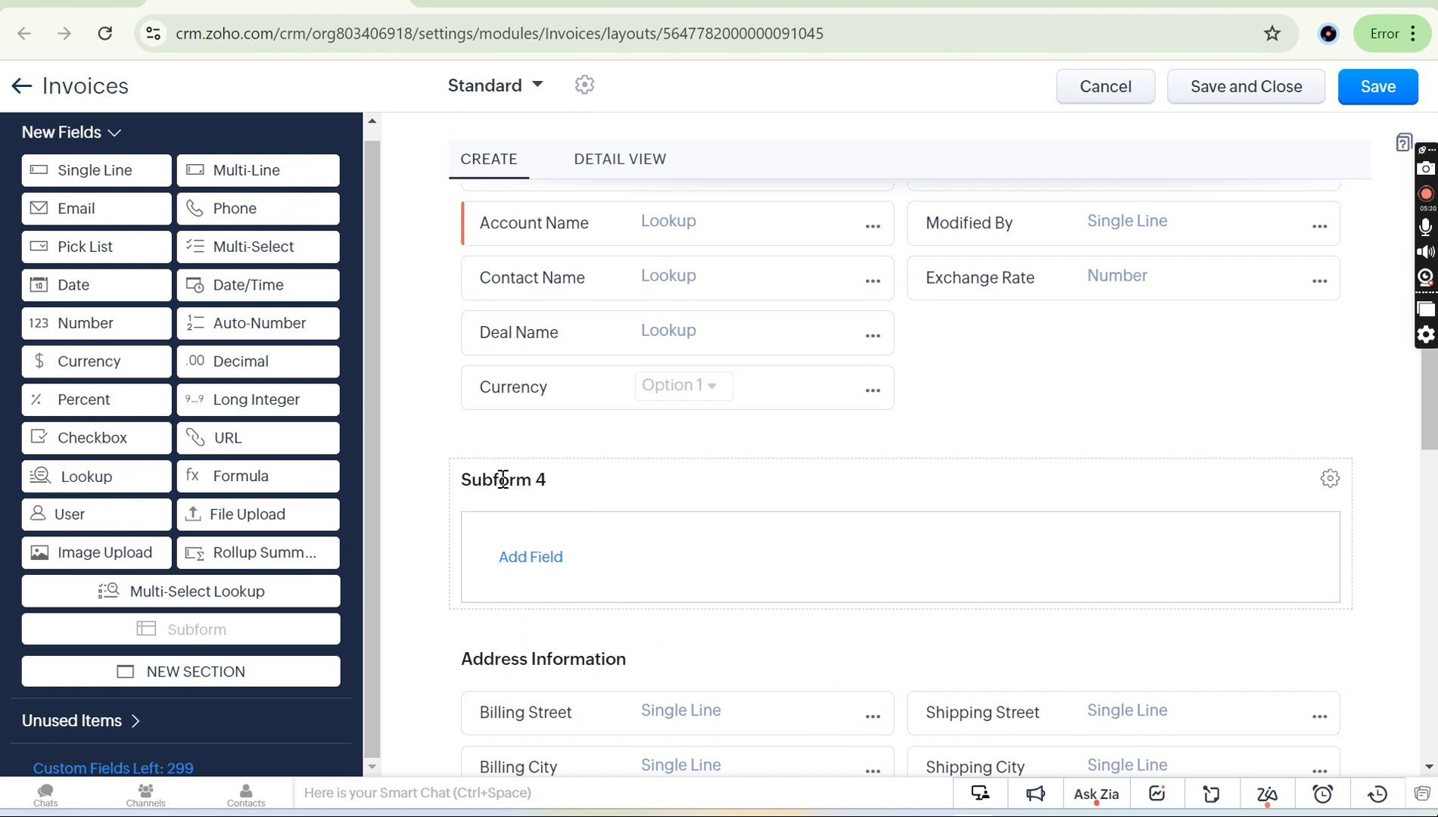
# Try to add another subform to the invoice layout.
pyautogui.click(220, 632)
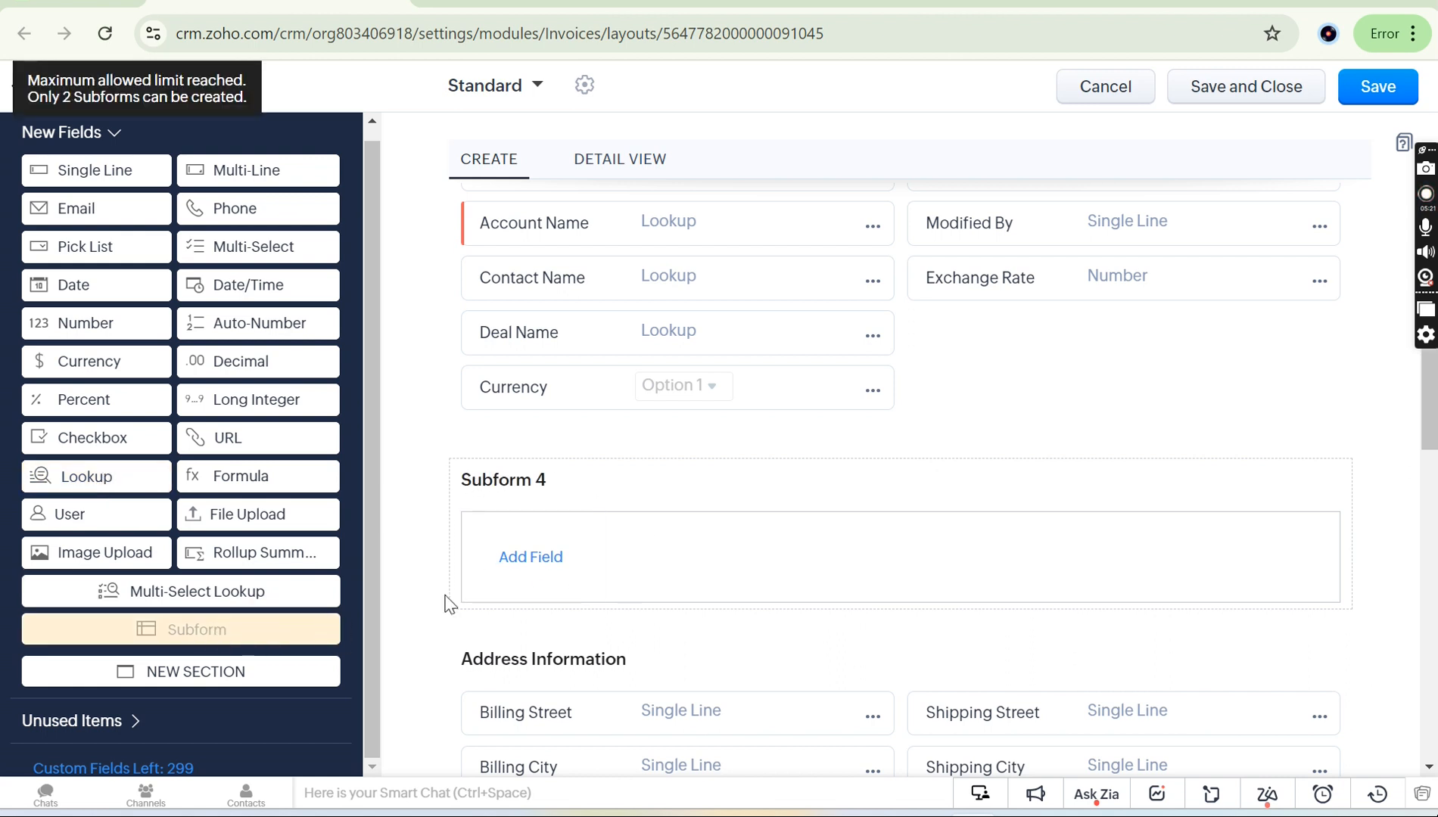
pyautogui.click(218, 634)
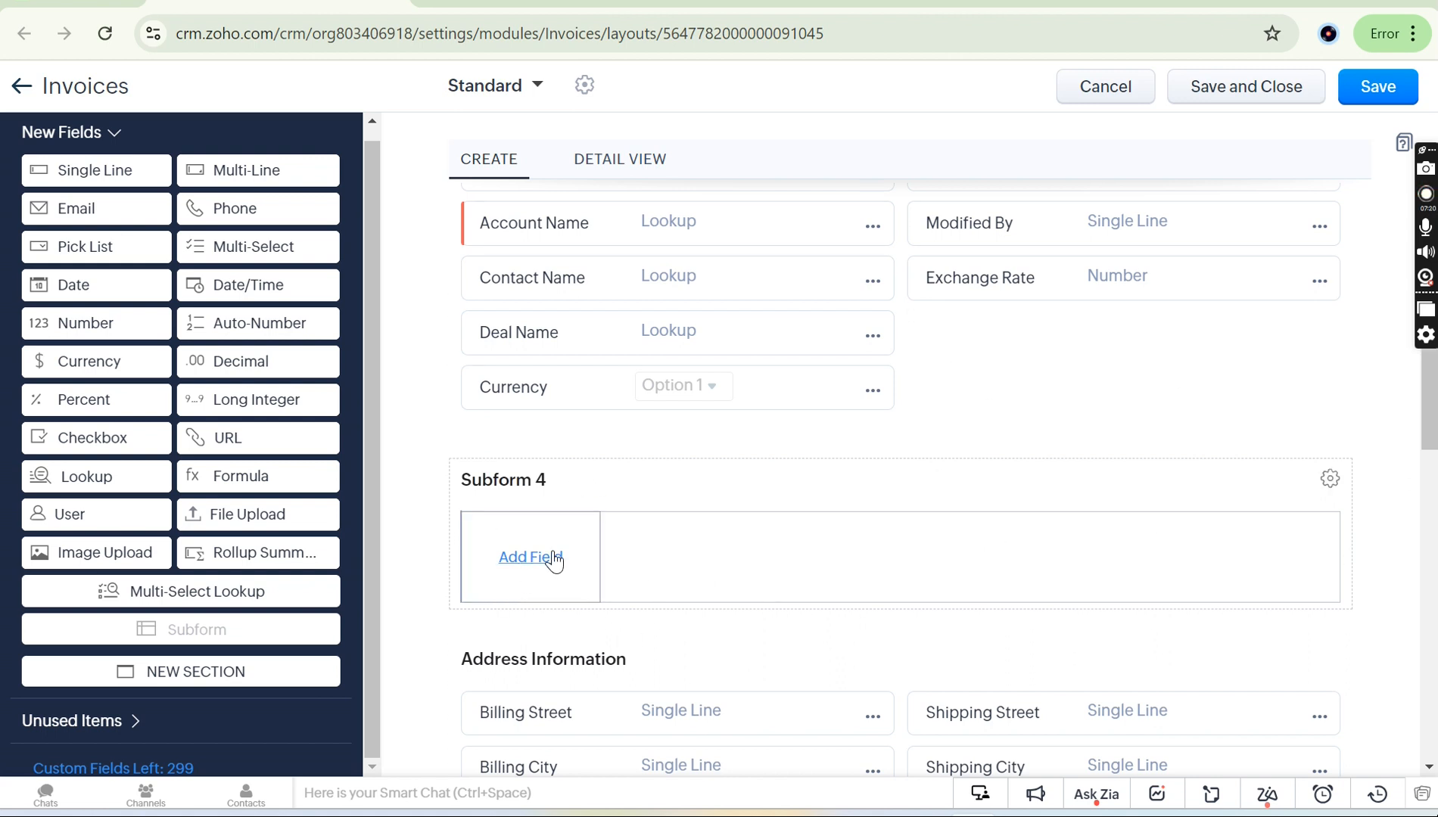
# Look through the field types that can be added to Subform 4.
pyautogui.scroll(-2, 1011, 662)
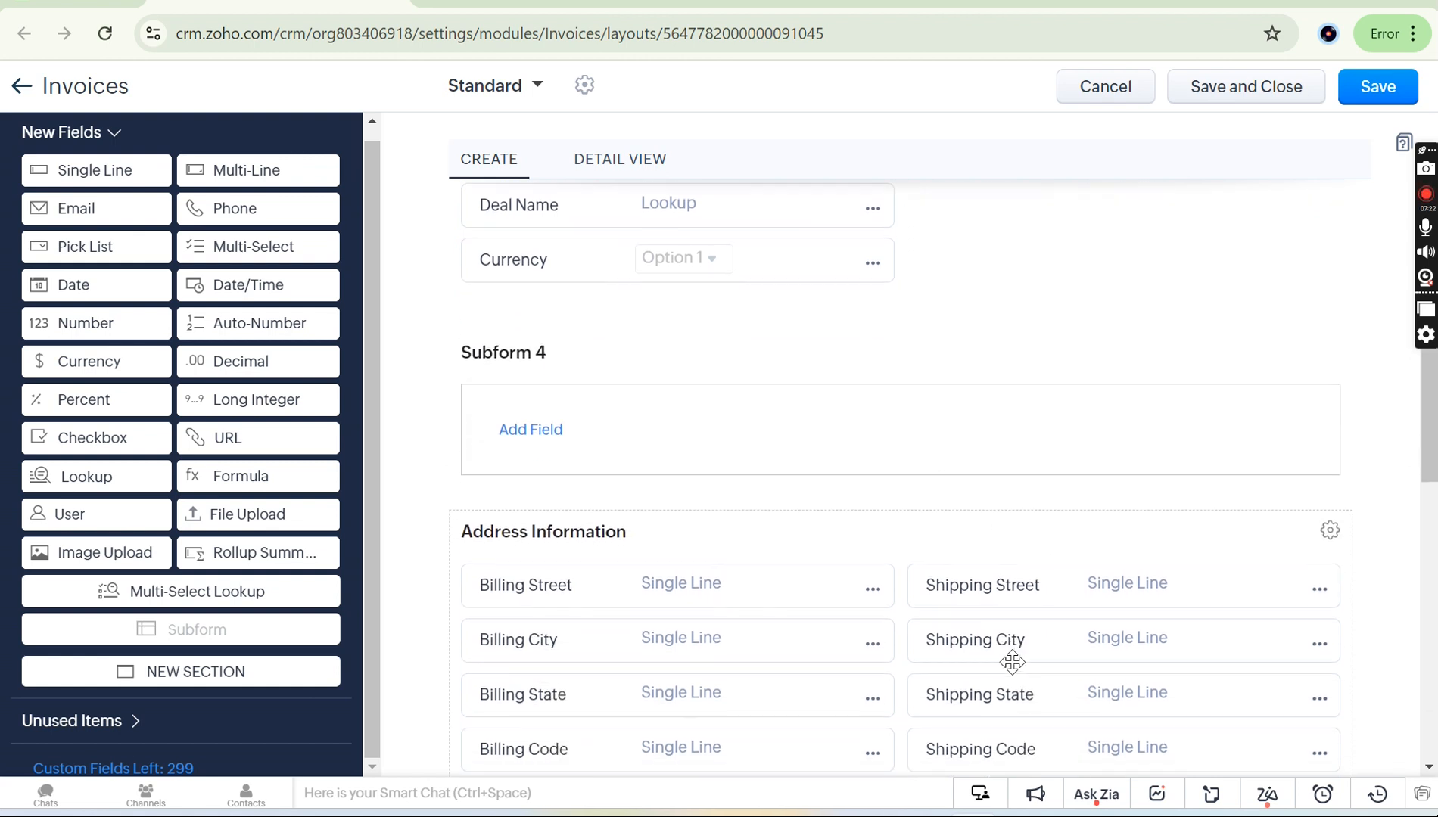
pyautogui.click(533, 430)
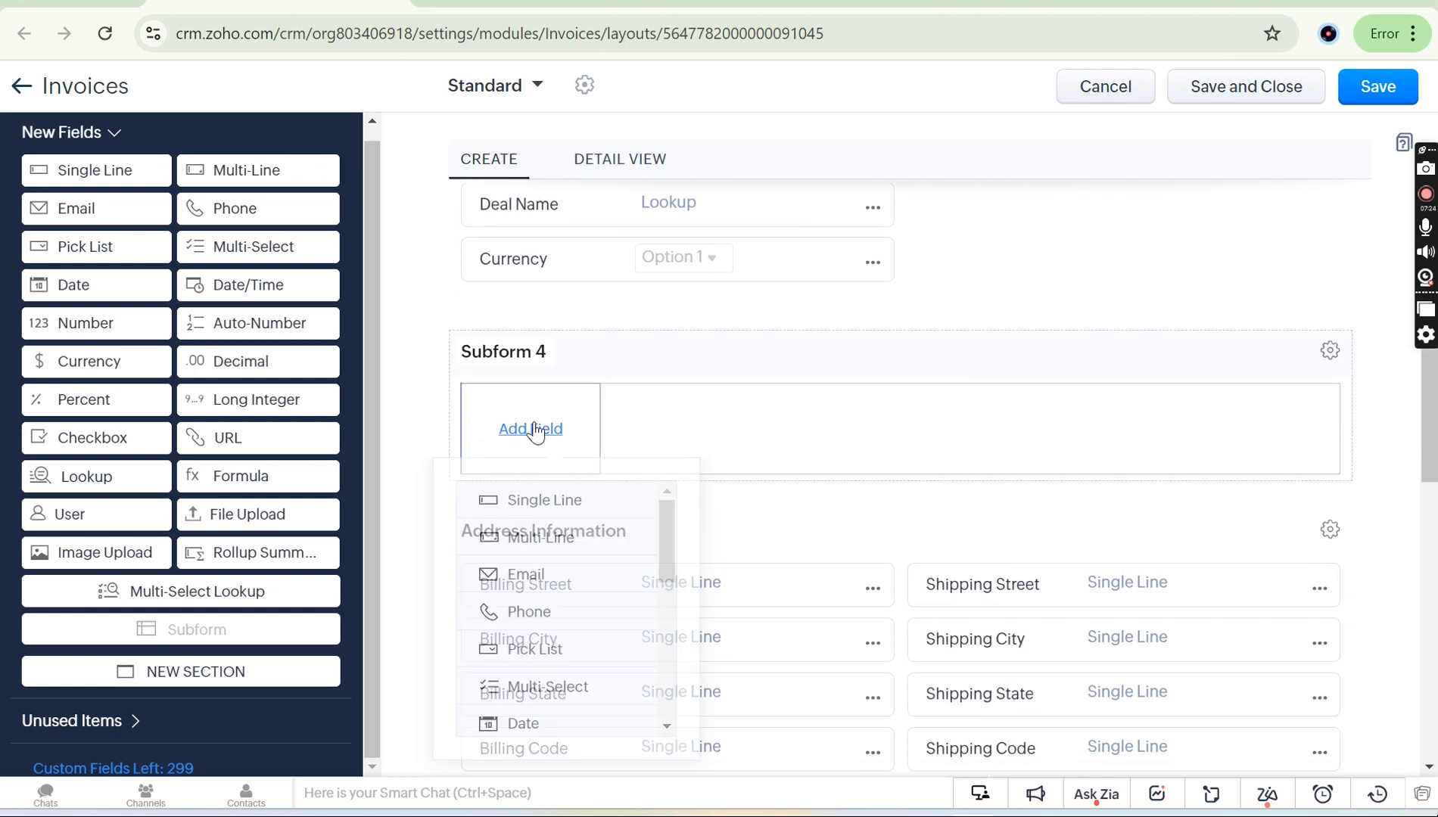
pyautogui.scroll(-1, 542, 619)
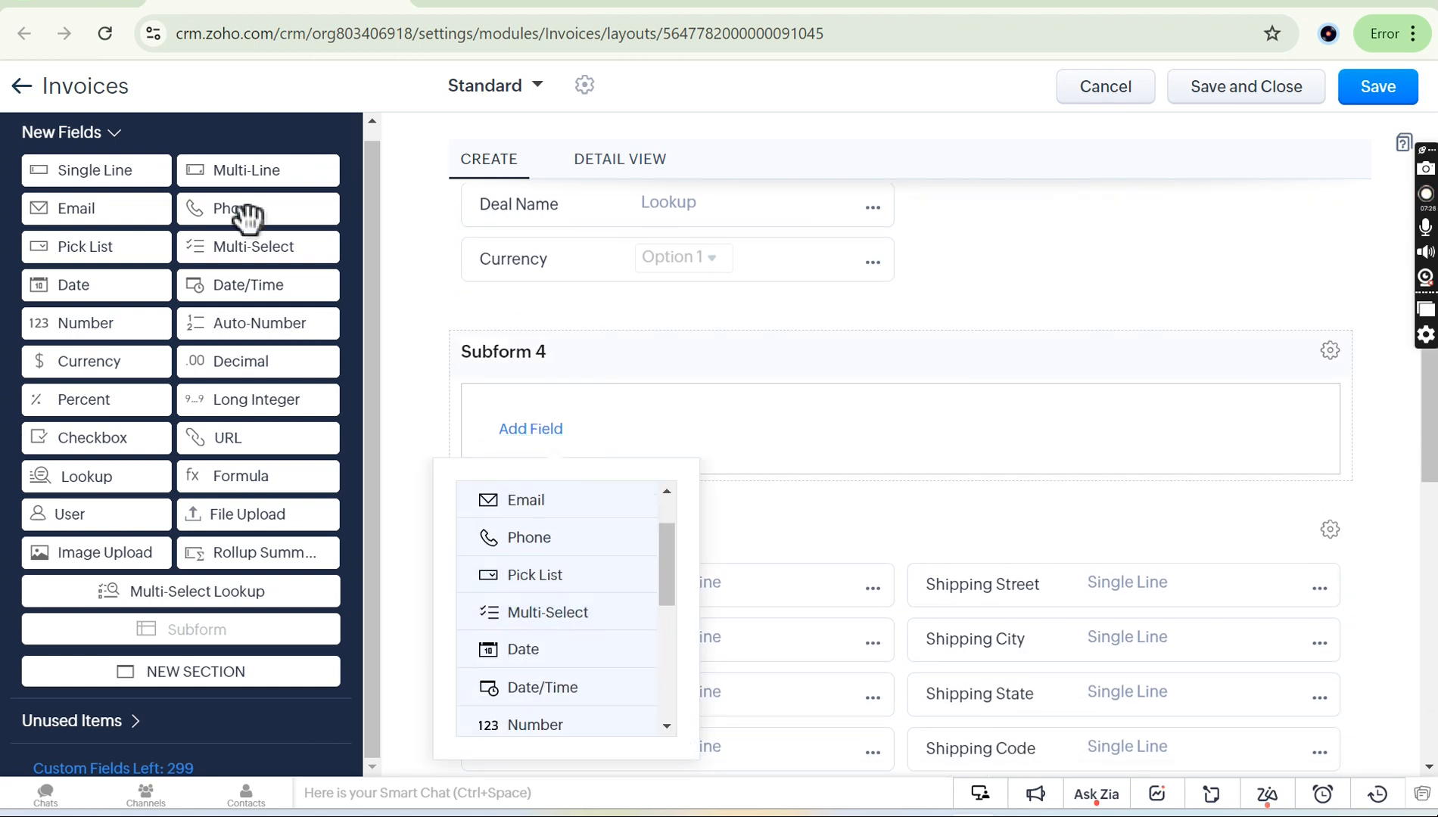
pyautogui.scroll(-4, 544, 622)
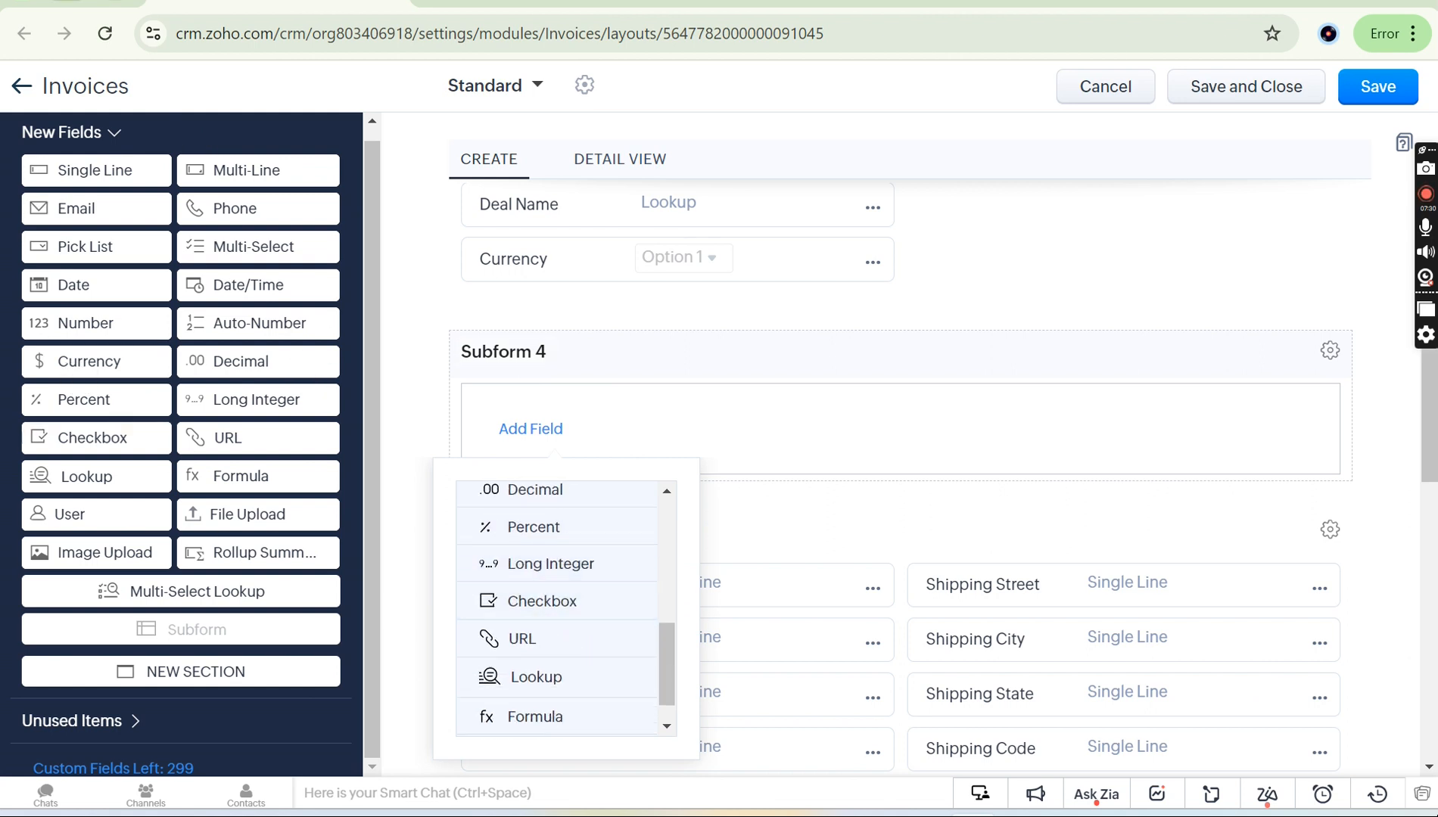
# Check the Product Name column of the Invoiced Items table on the invoice form, and return to the layout editor.
pyautogui.click(118, 3)
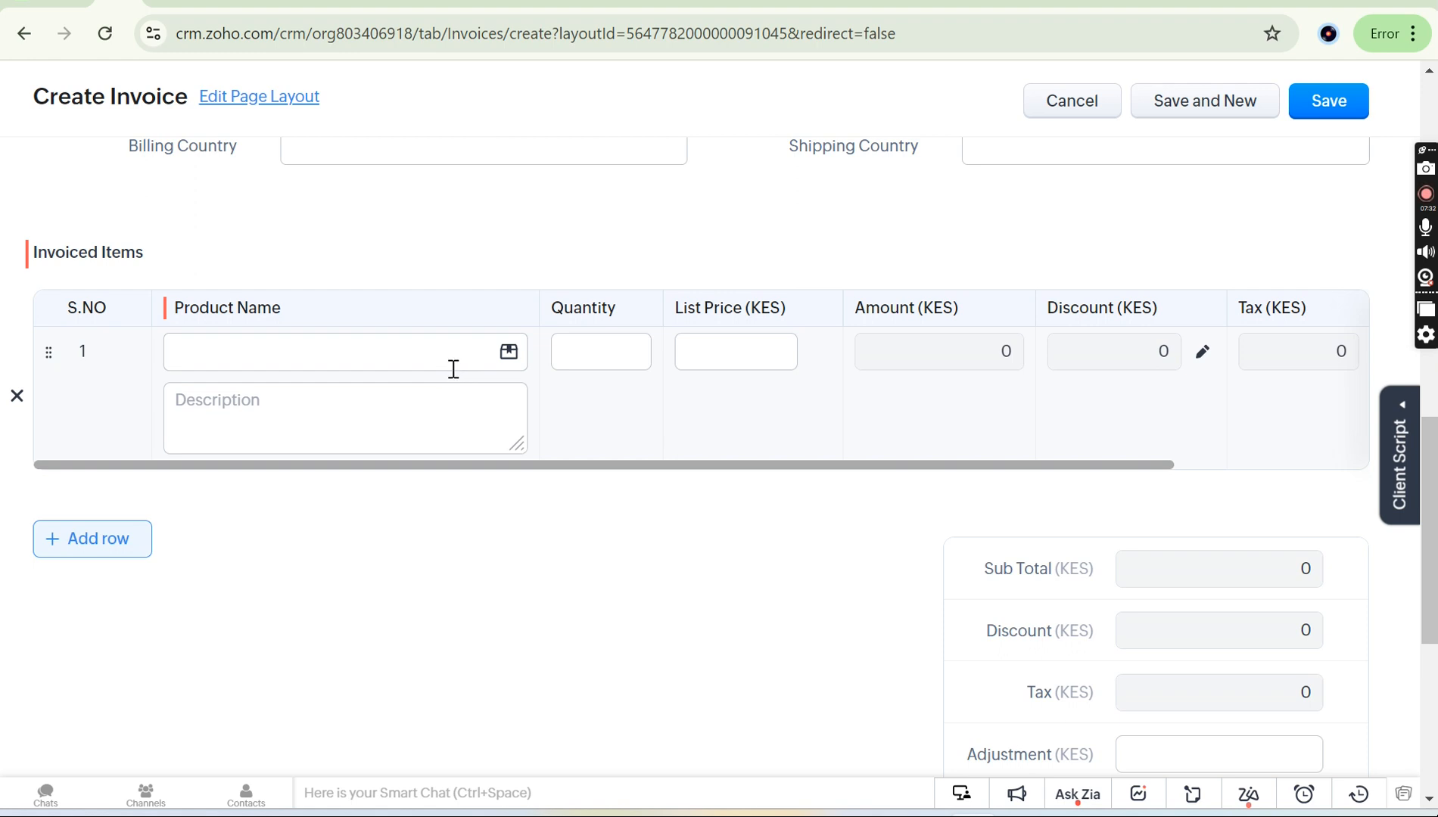
pyautogui.moveTo(30, 252); pyautogui.dragTo(182, 269)
pyautogui.click(182, 263)
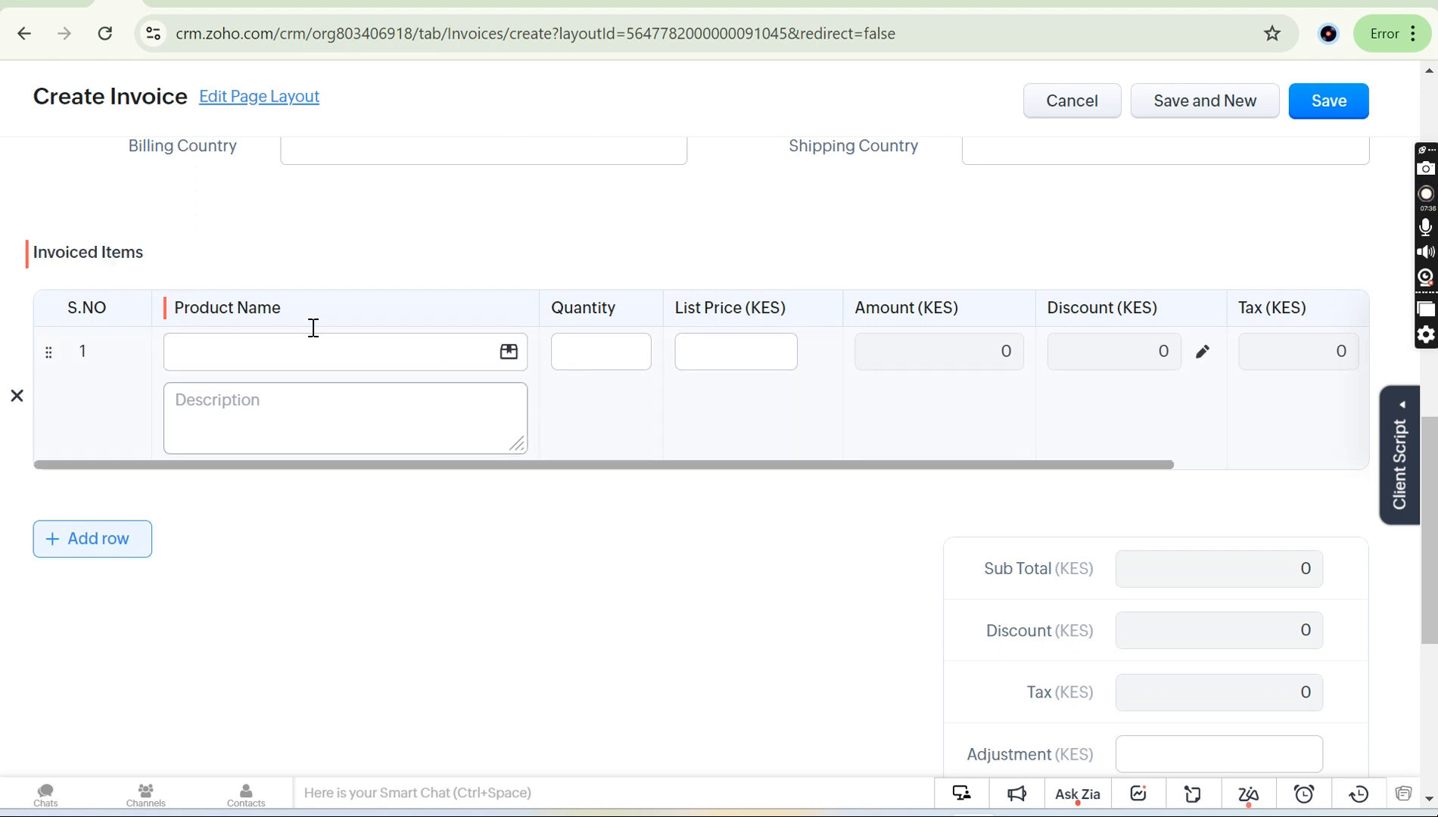
pyautogui.moveTo(280, 308); pyautogui.dragTo(172, 315)
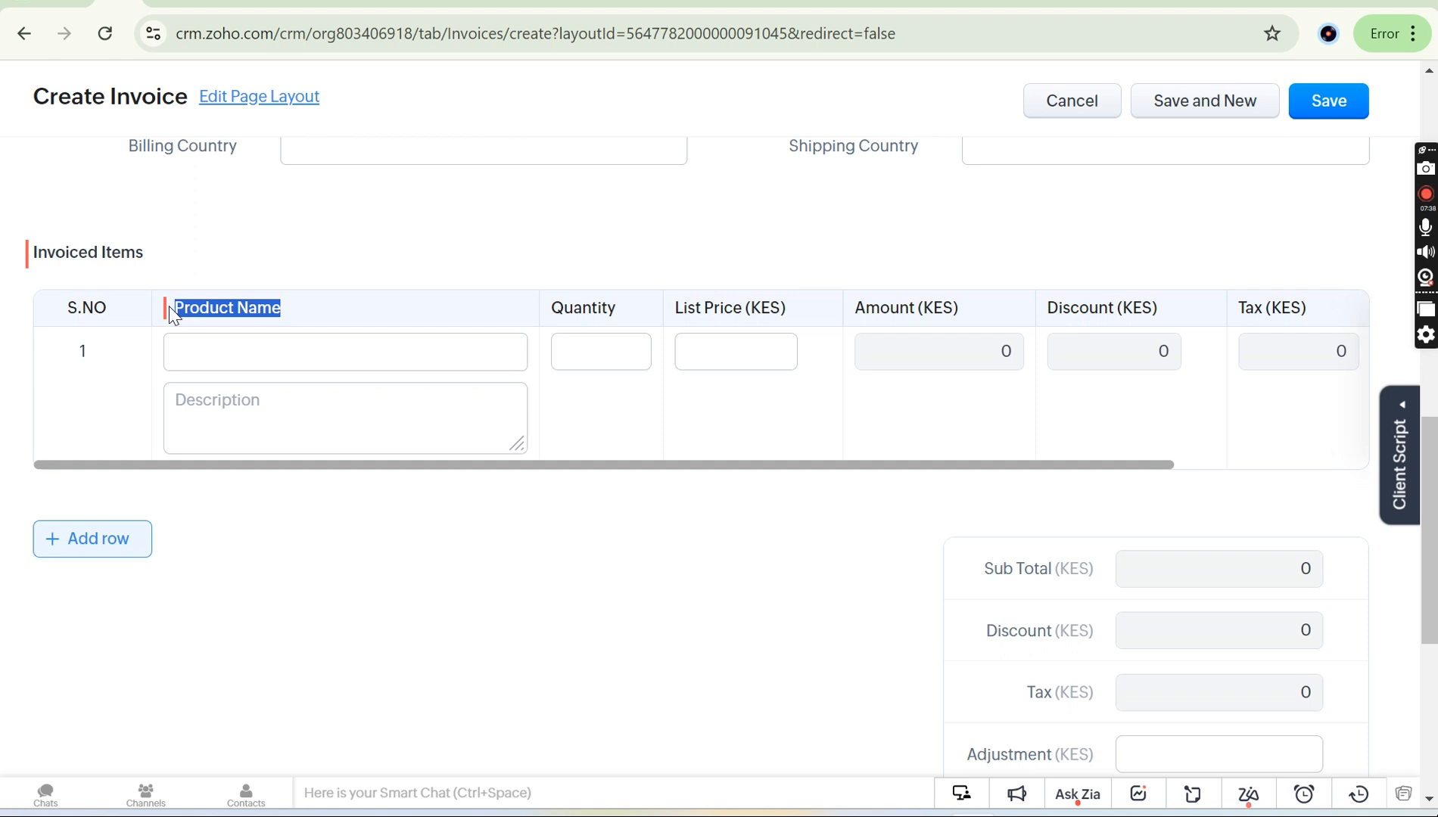
pyautogui.click(278, 2)
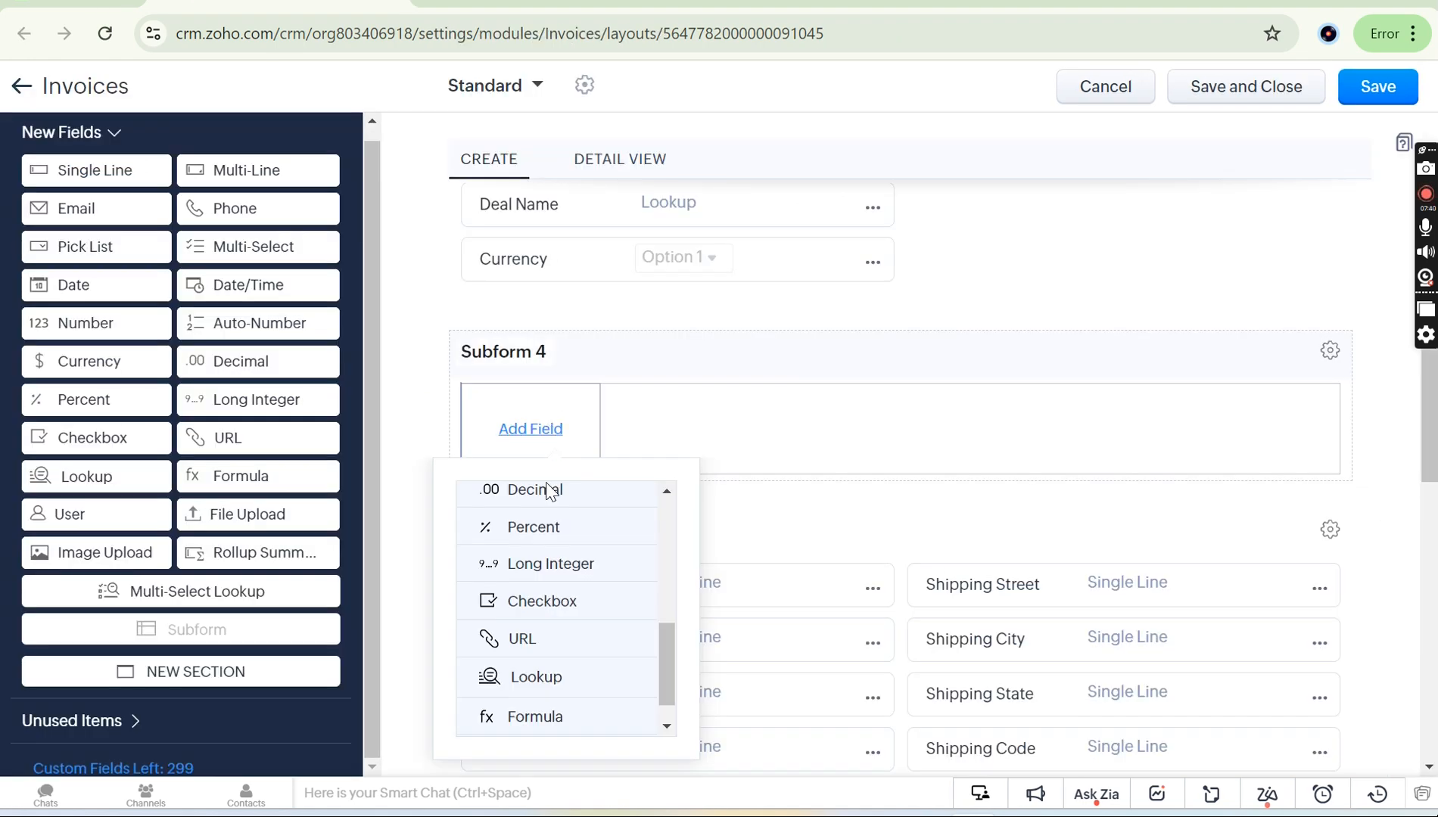
# Add a Lookup field labelled product to Subform 4, linked to the Products module.
pyautogui.scroll(-1, 522, 653)
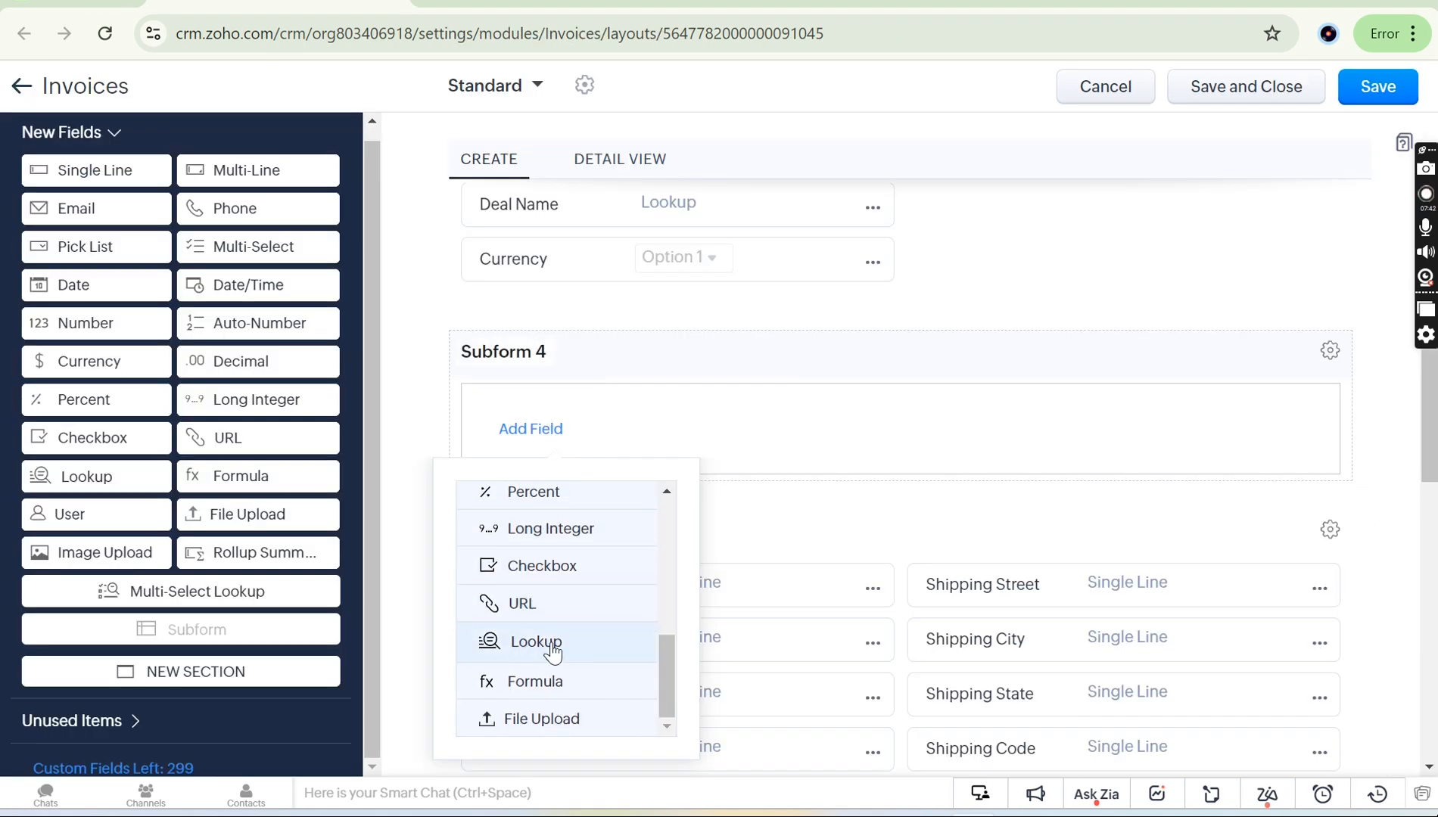
pyautogui.click(550, 643)
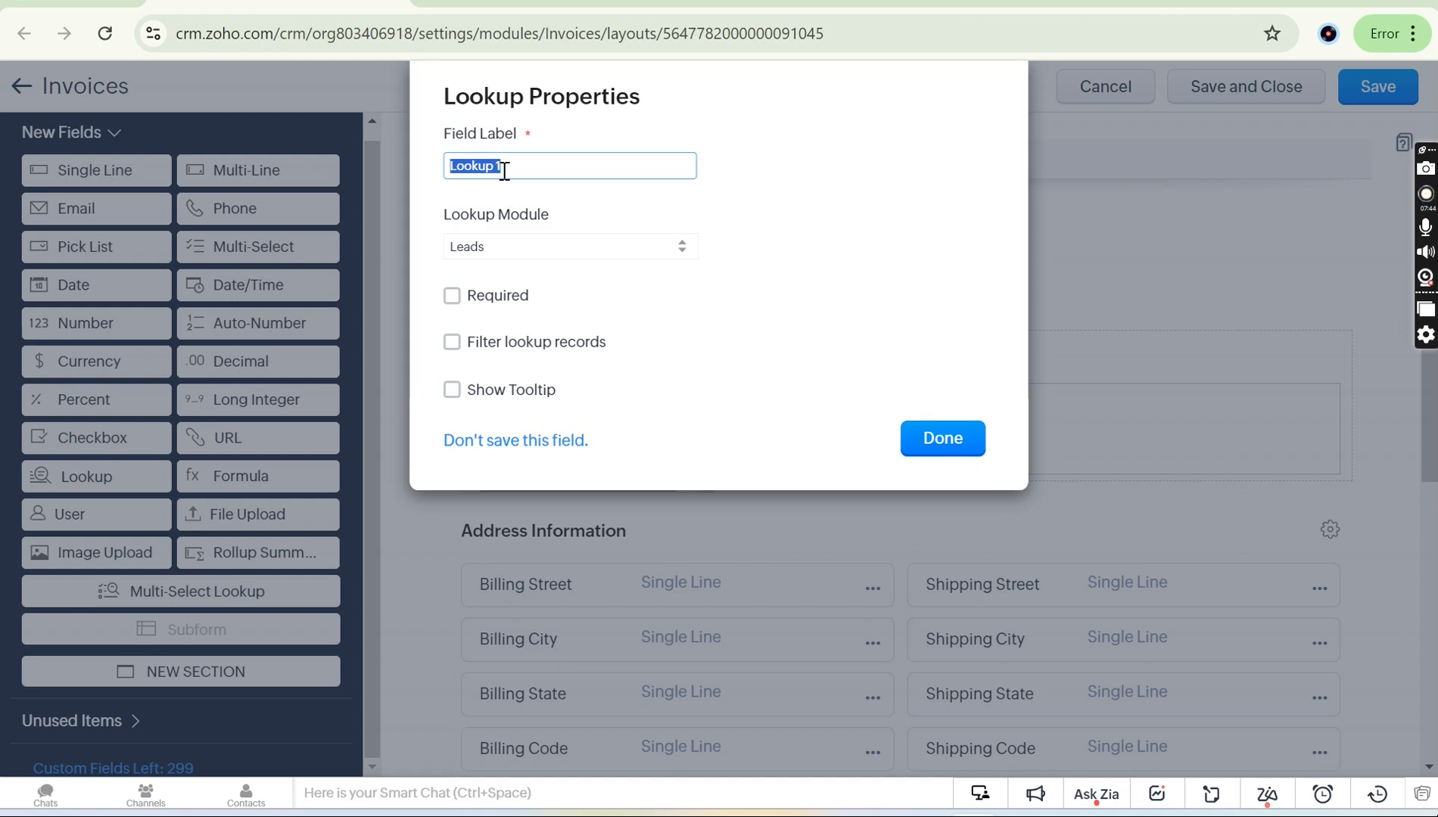
pyautogui.write('product')
pyautogui.click(577, 247)
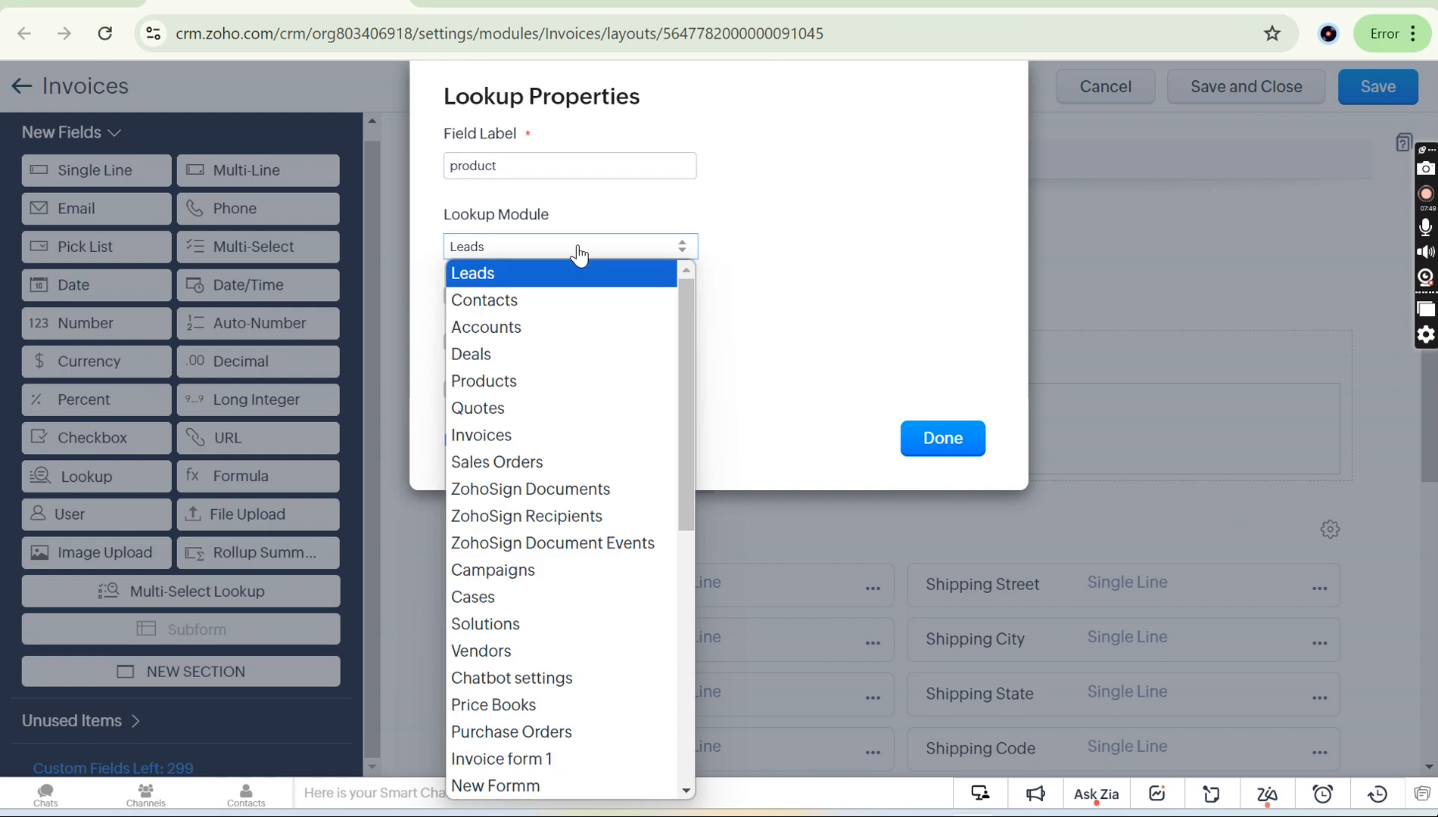
pyautogui.click(532, 382)
pyautogui.click(958, 436)
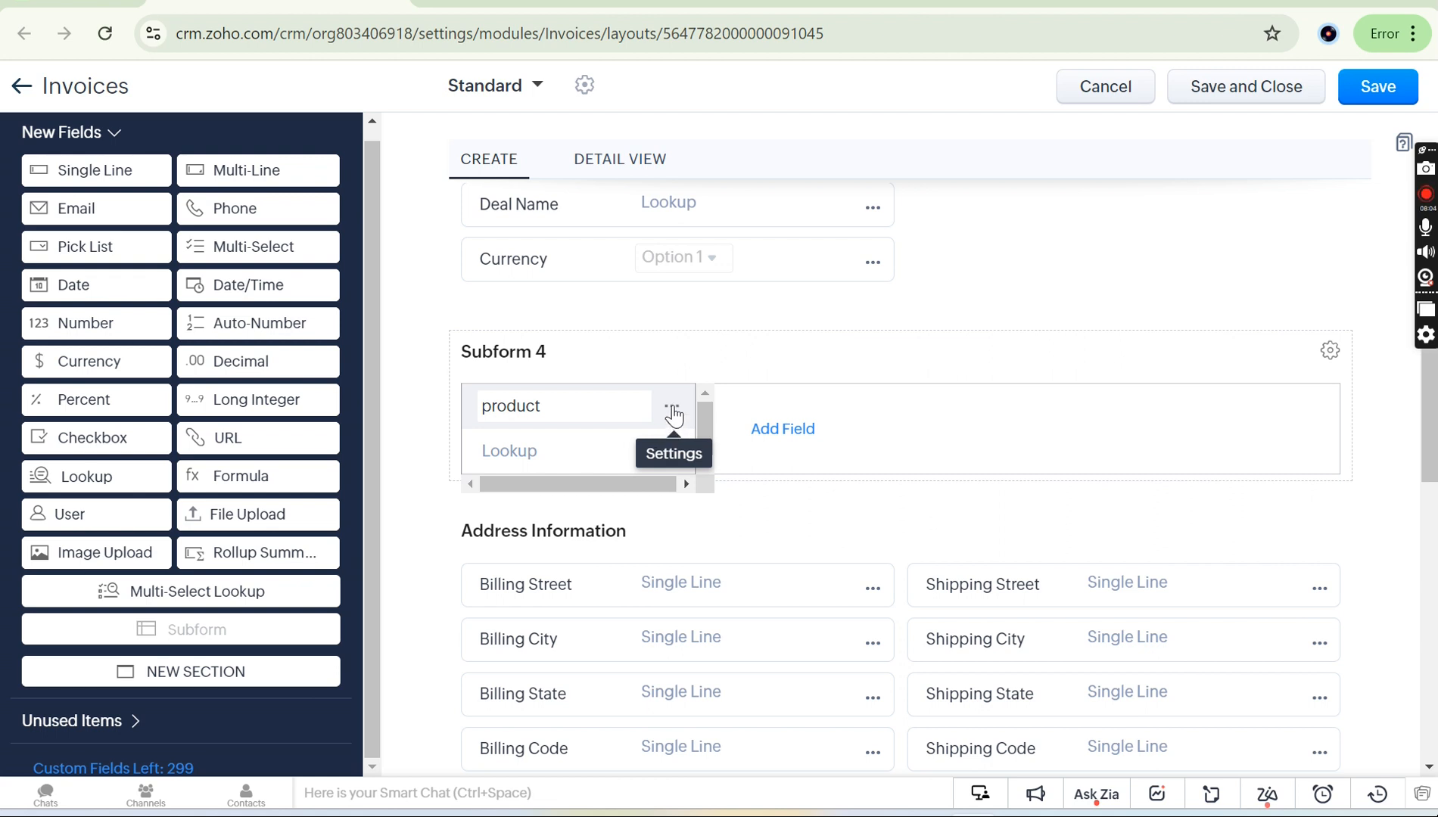
# Review the properties of the product lookup field in Subform 4 and close them without changes.
pyautogui.click(672, 410)
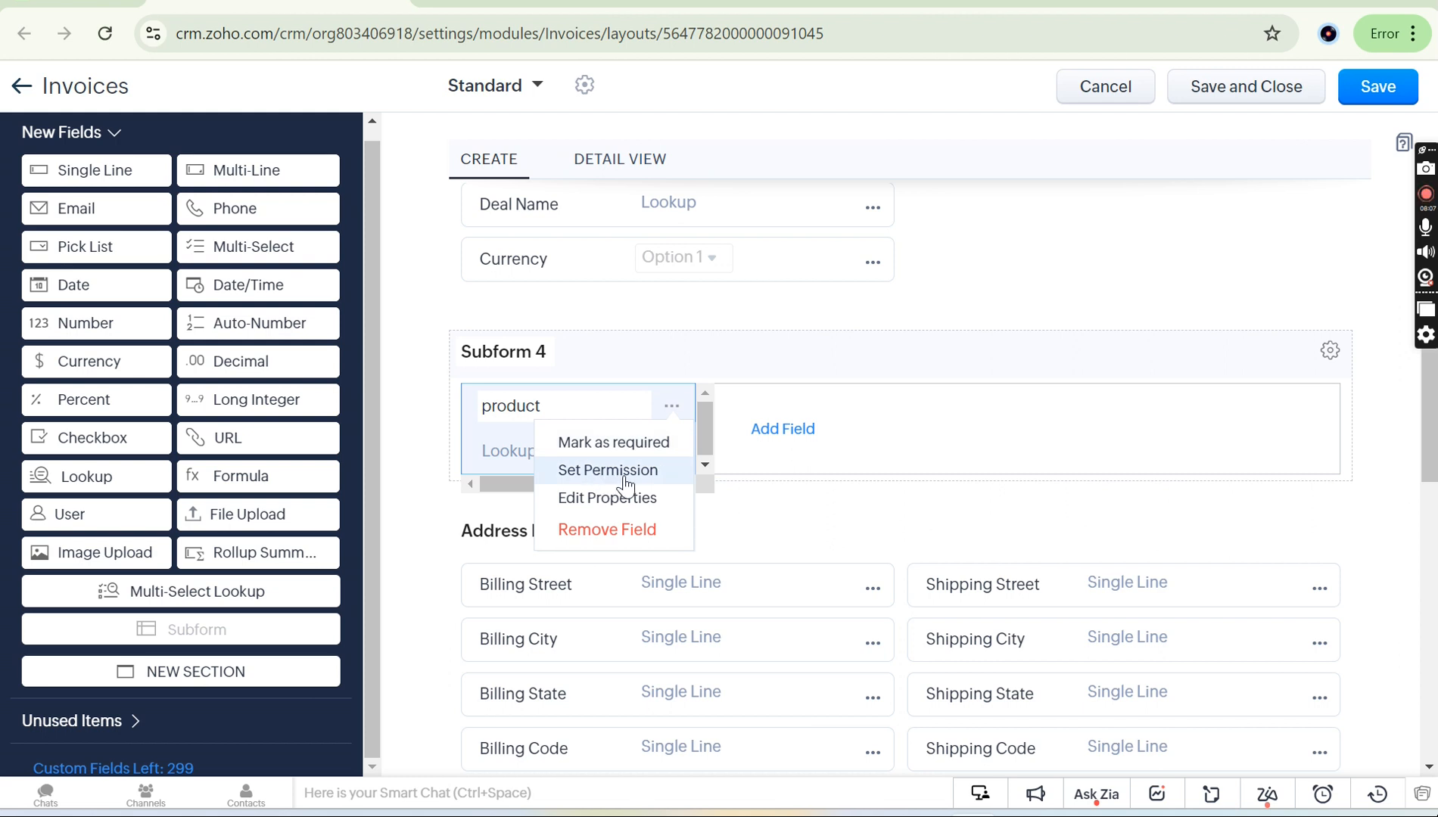
pyautogui.click(633, 499)
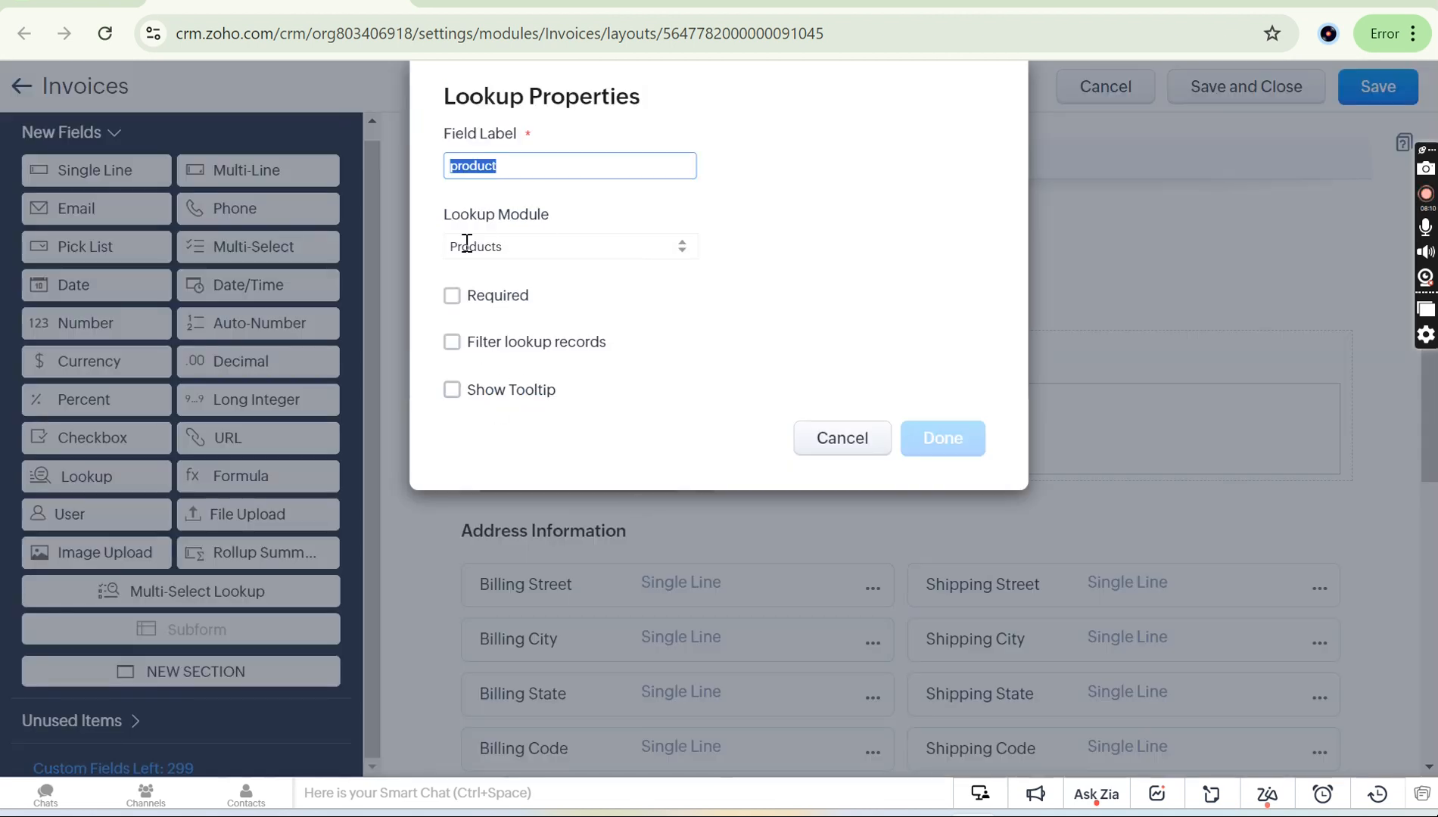
pyautogui.click(687, 333)
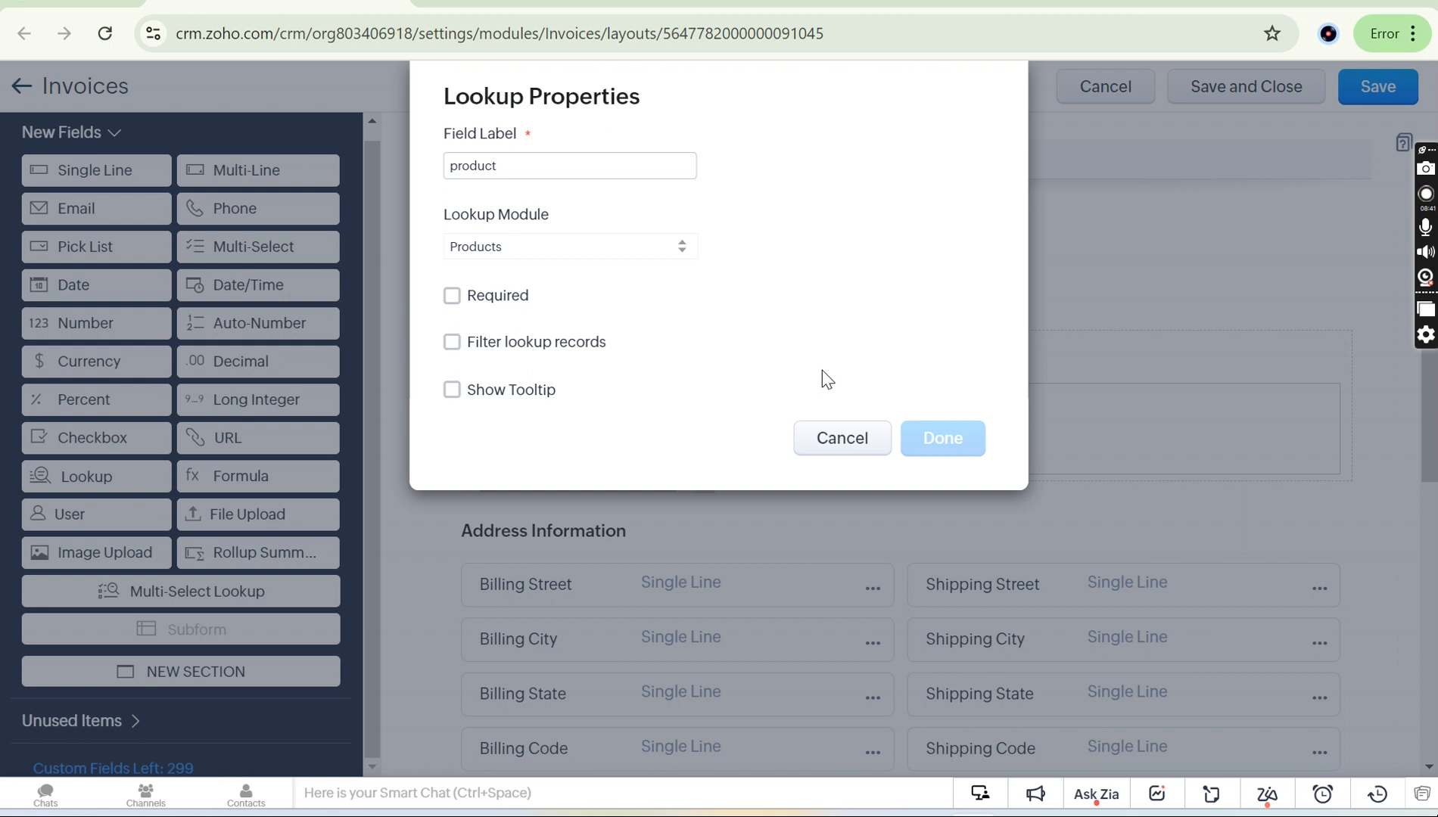
pyautogui.click(867, 446)
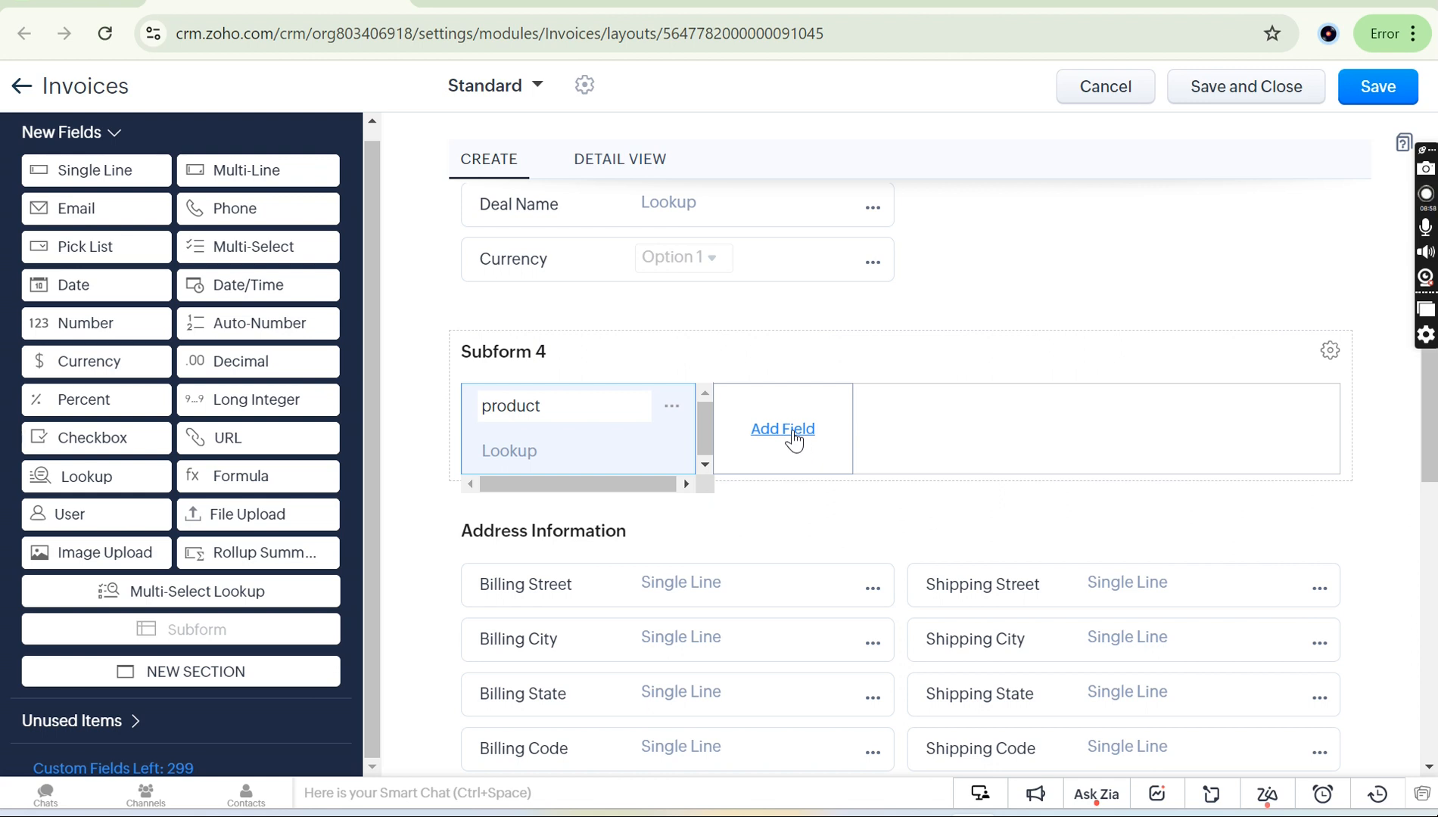
# Compare the new field types with the Products lookup module's fields that can be added to Subform 4.
pyautogui.click(793, 441)
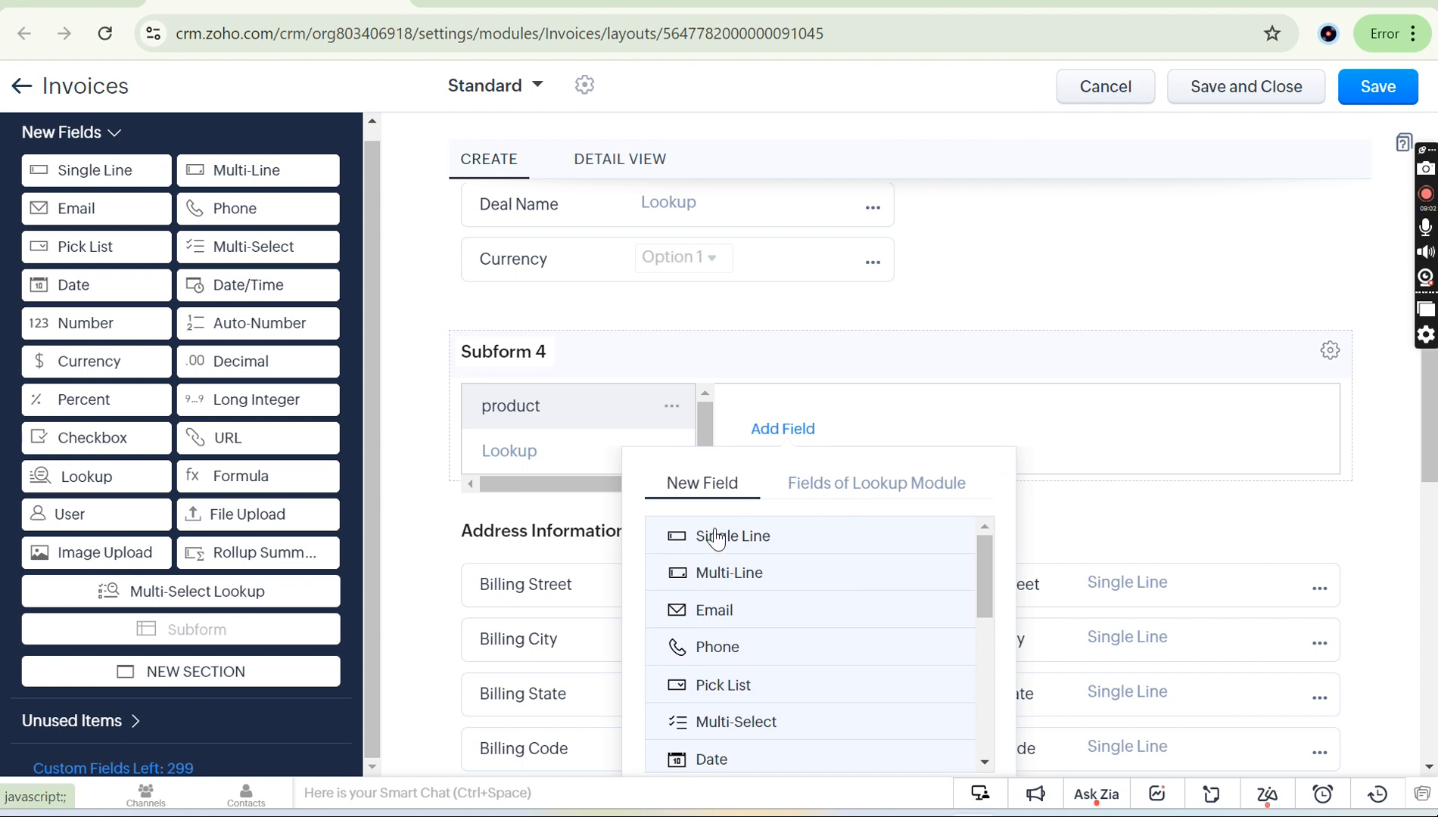
pyautogui.click(849, 498)
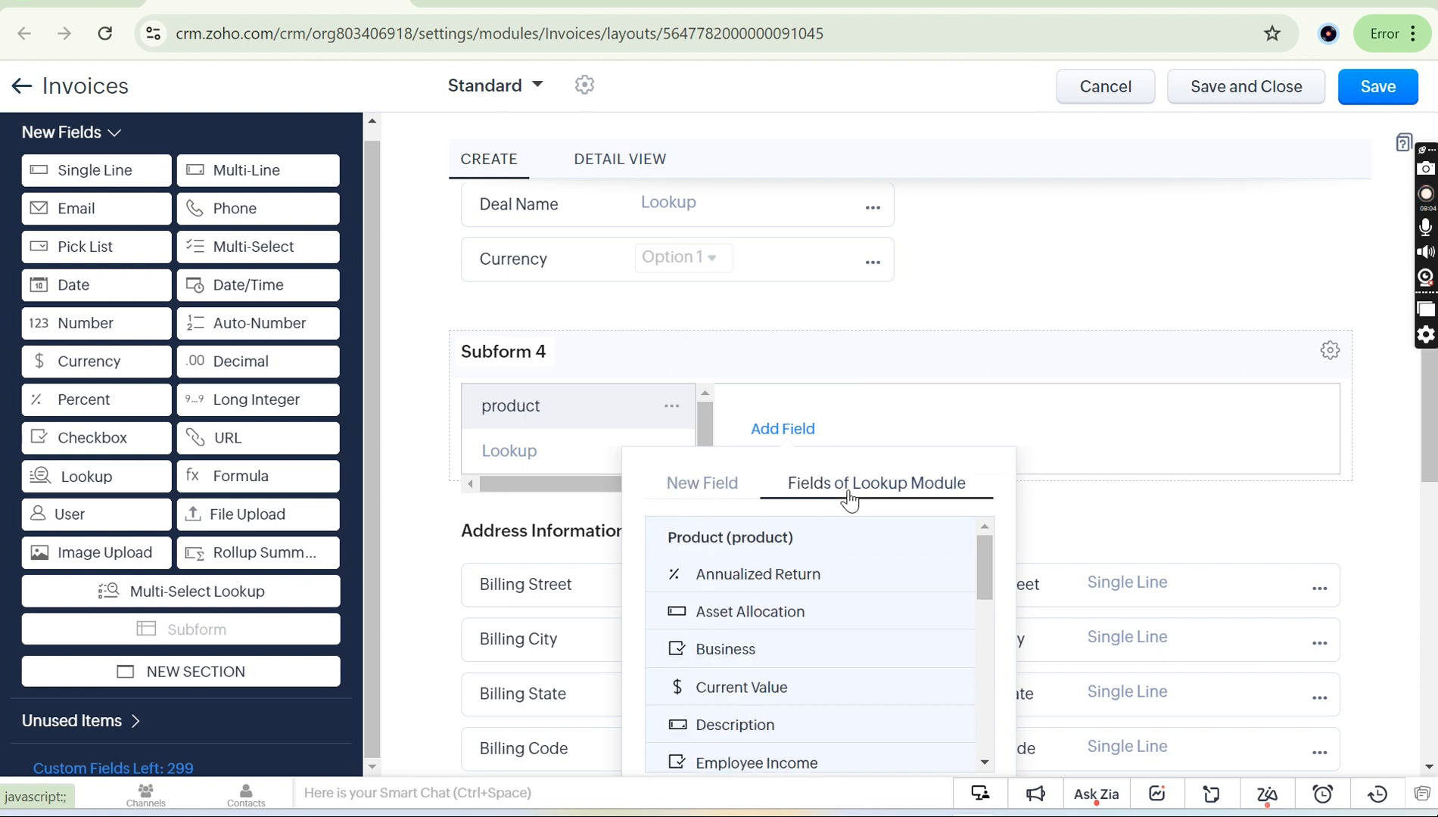
pyautogui.click(703, 488)
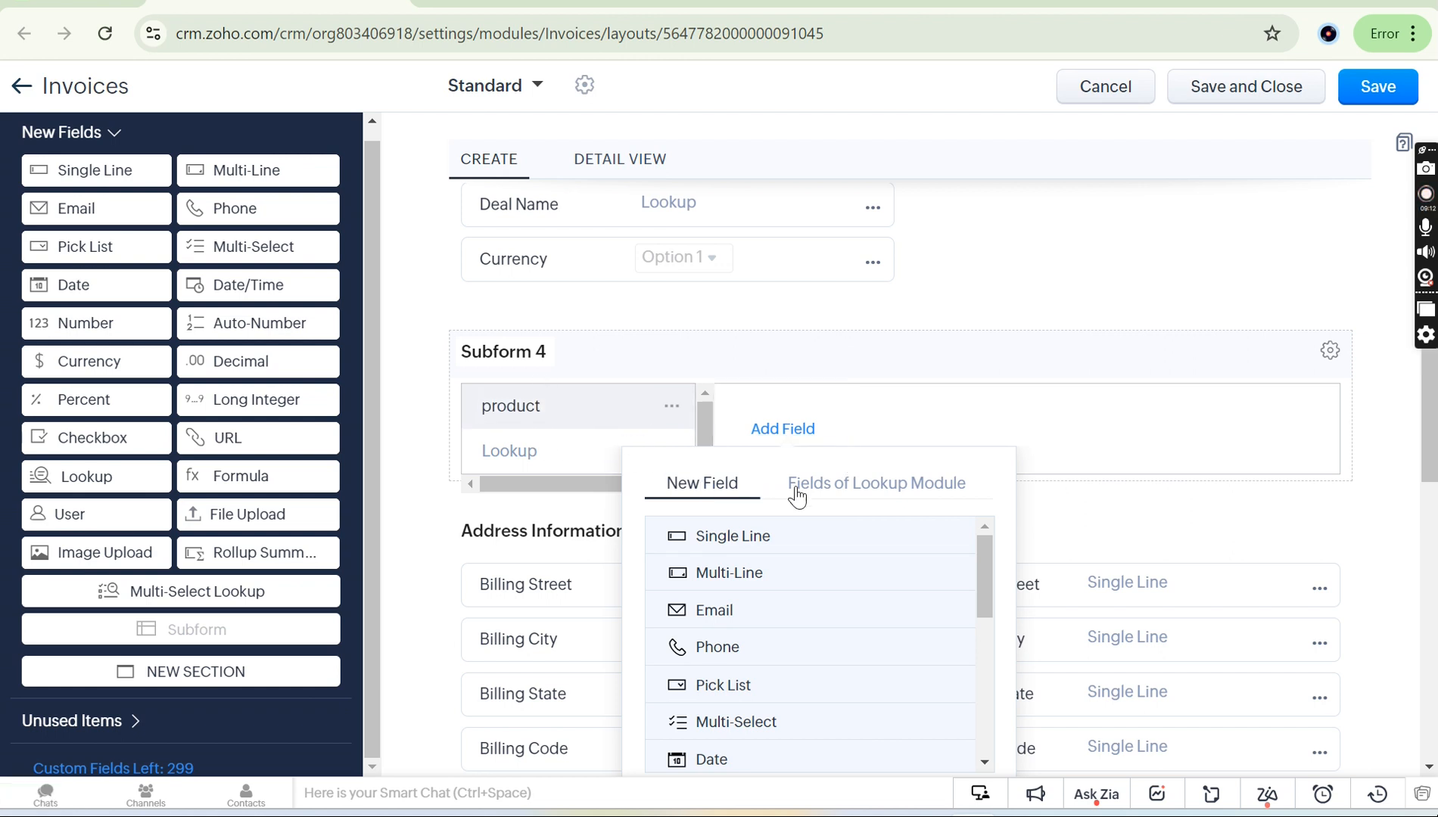
pyautogui.click(836, 500)
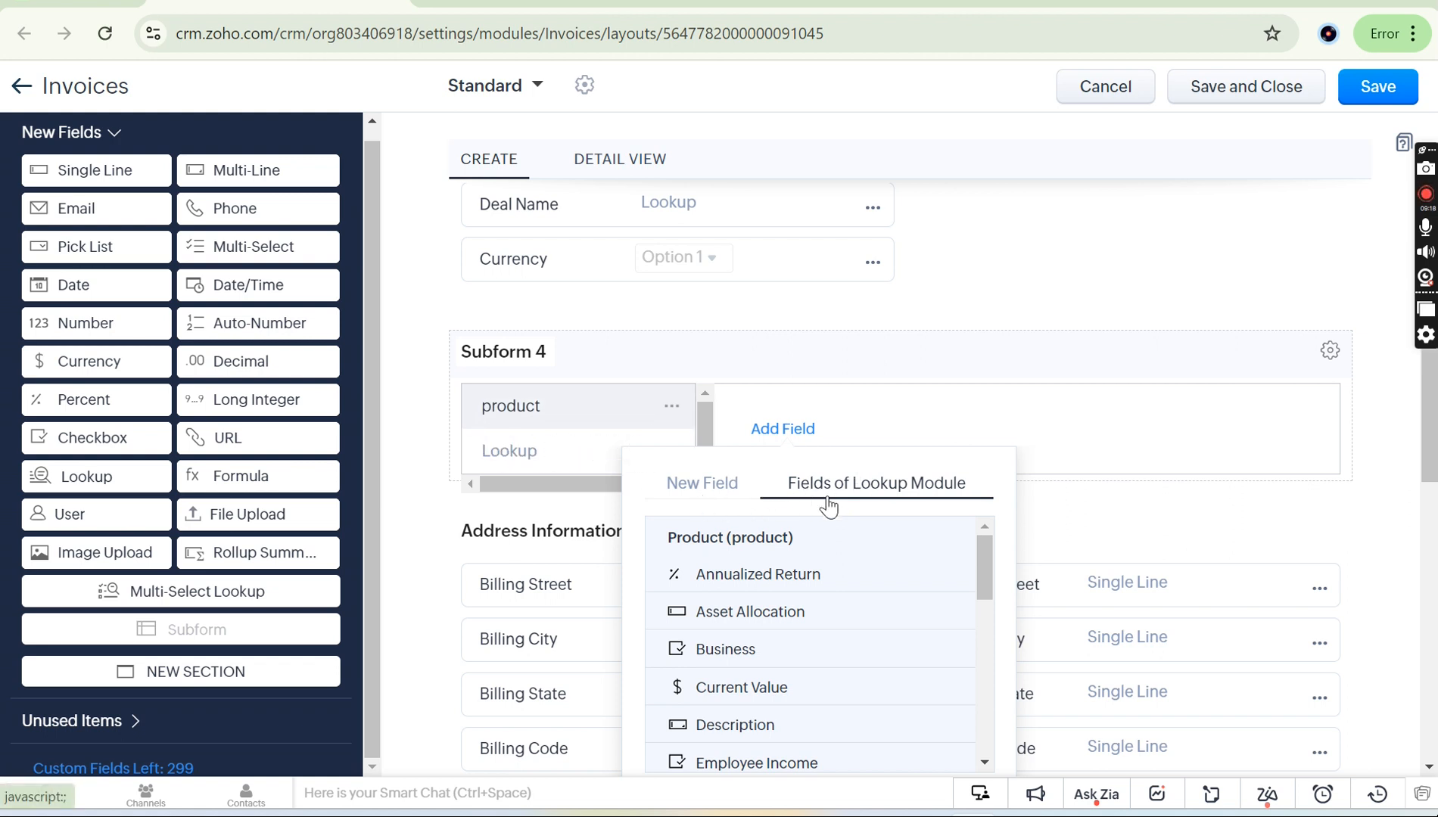
pyautogui.click(731, 504)
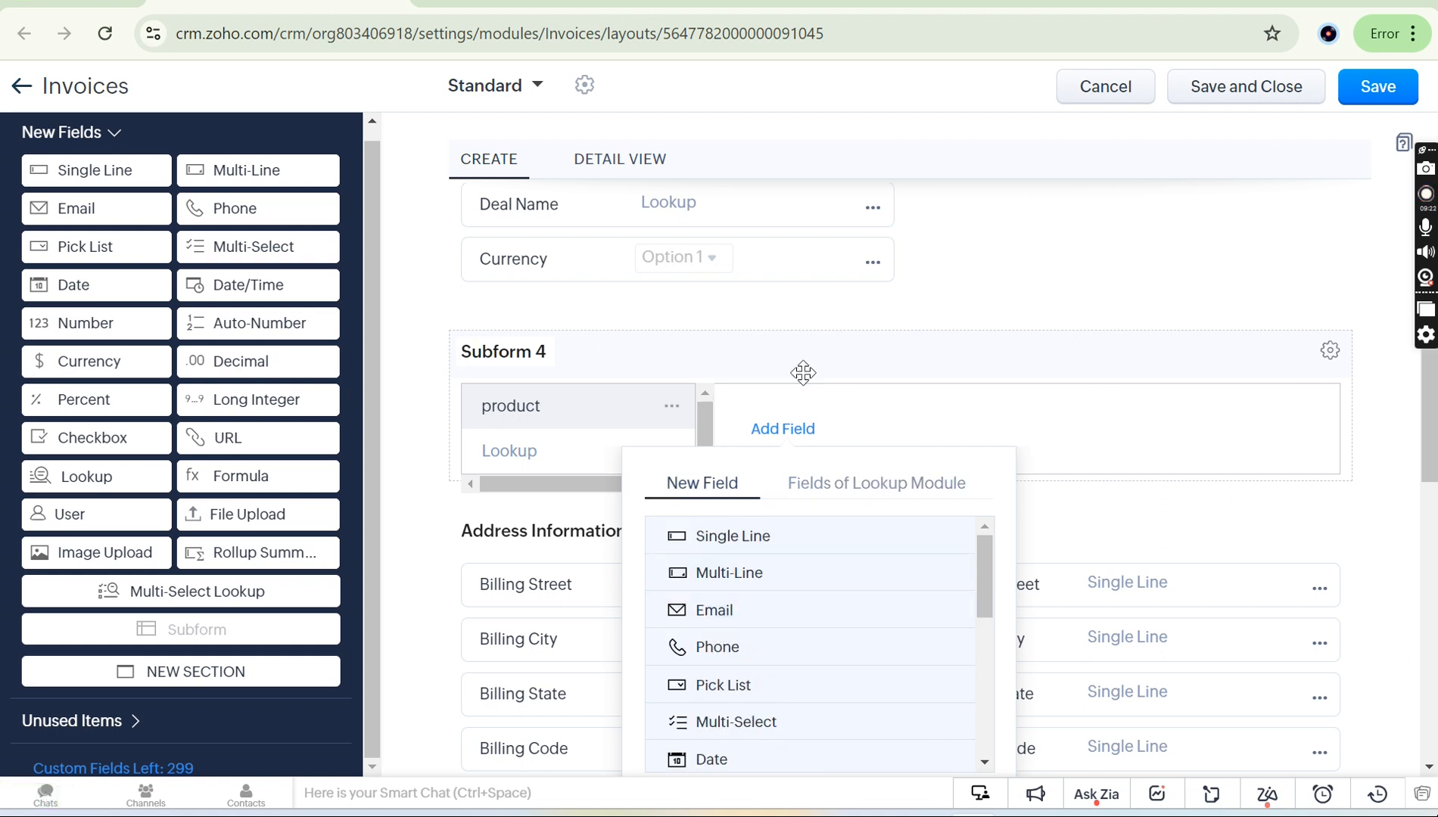
pyautogui.click(418, 492)
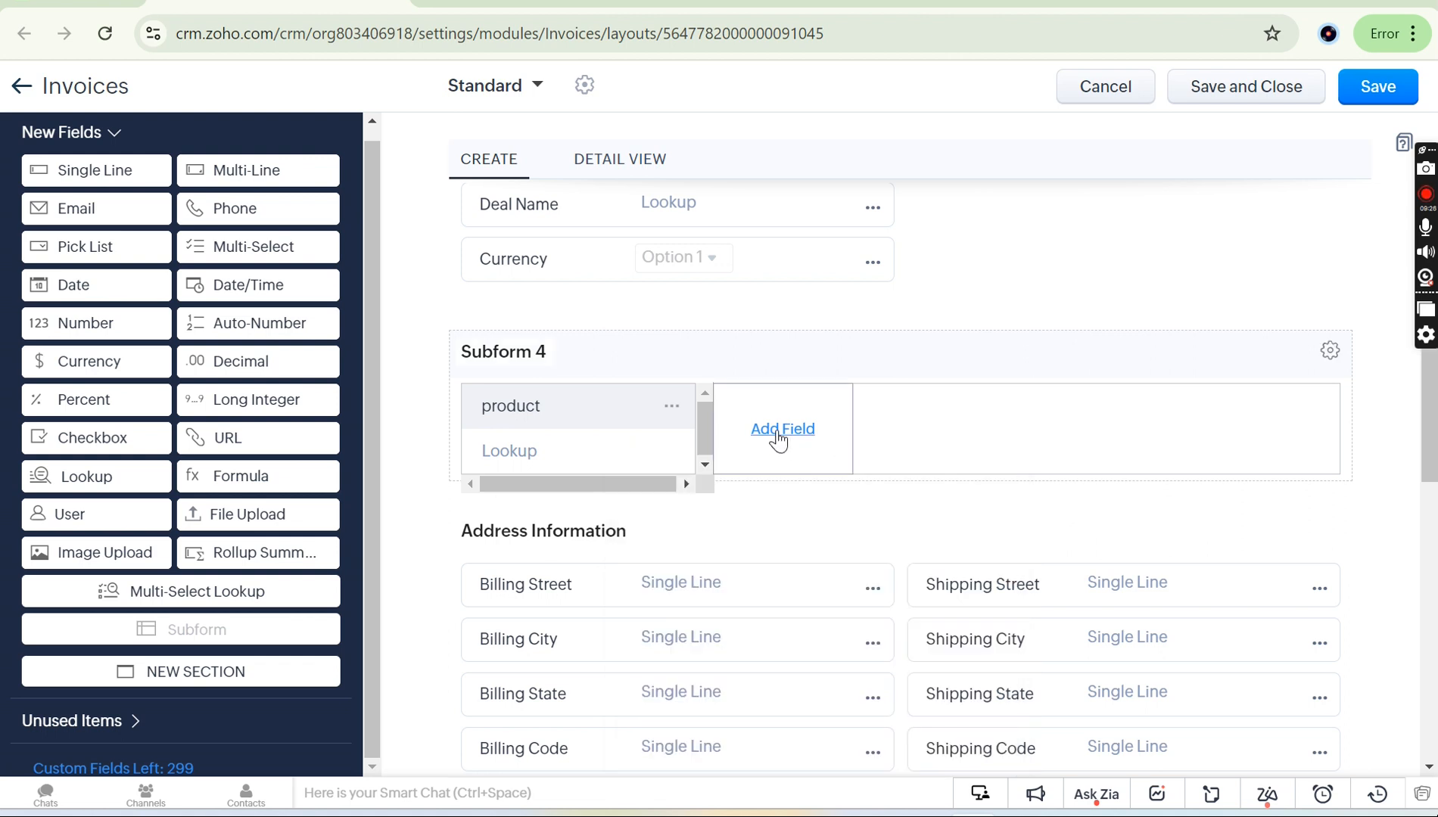
pyautogui.click(777, 433)
pyautogui.click(703, 422)
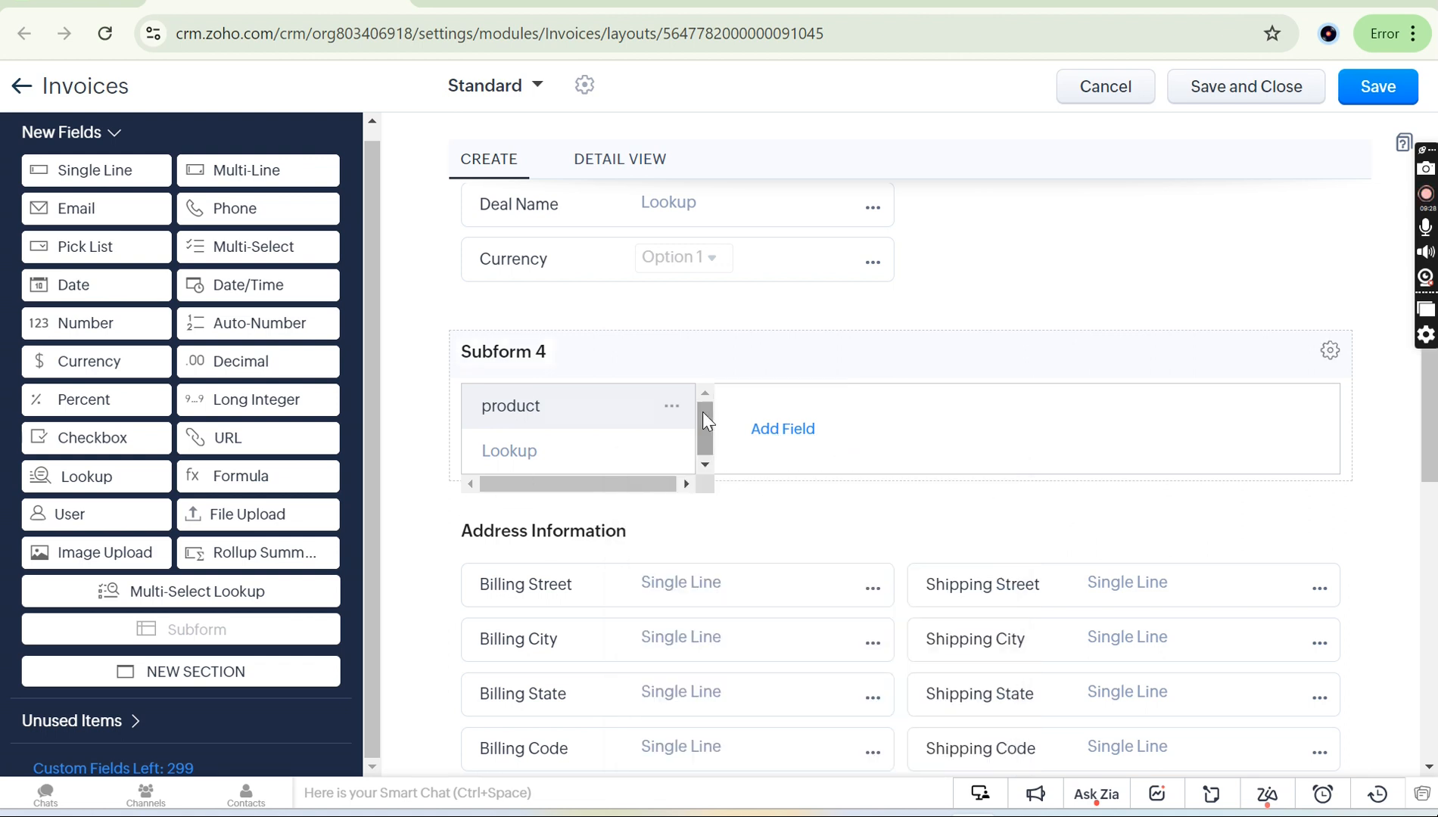
# Replace the product lookup in Subform 4 with a Single Line field, permanently deleting the lookup.
pyautogui.click(672, 406)
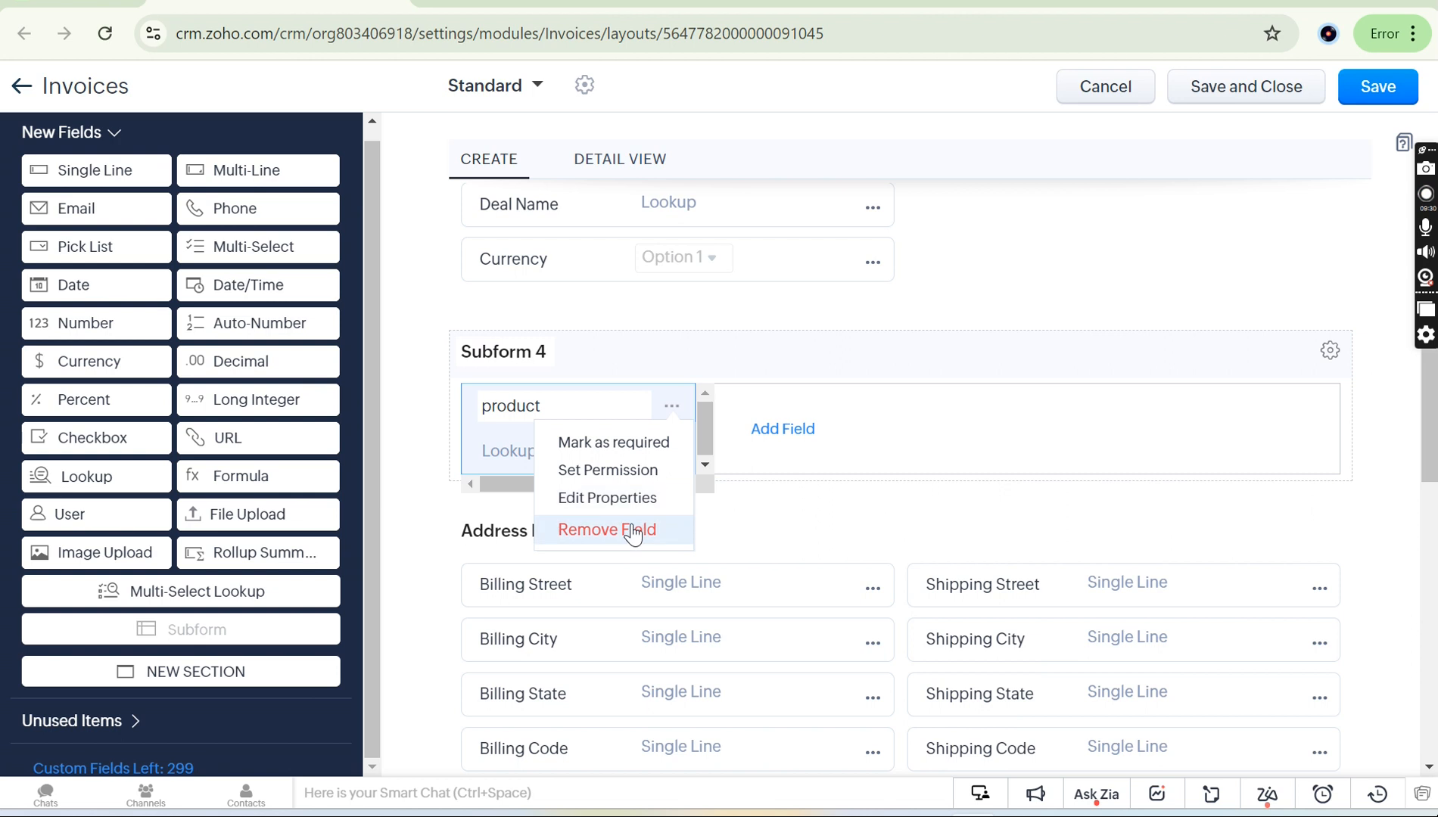
pyautogui.click(633, 533)
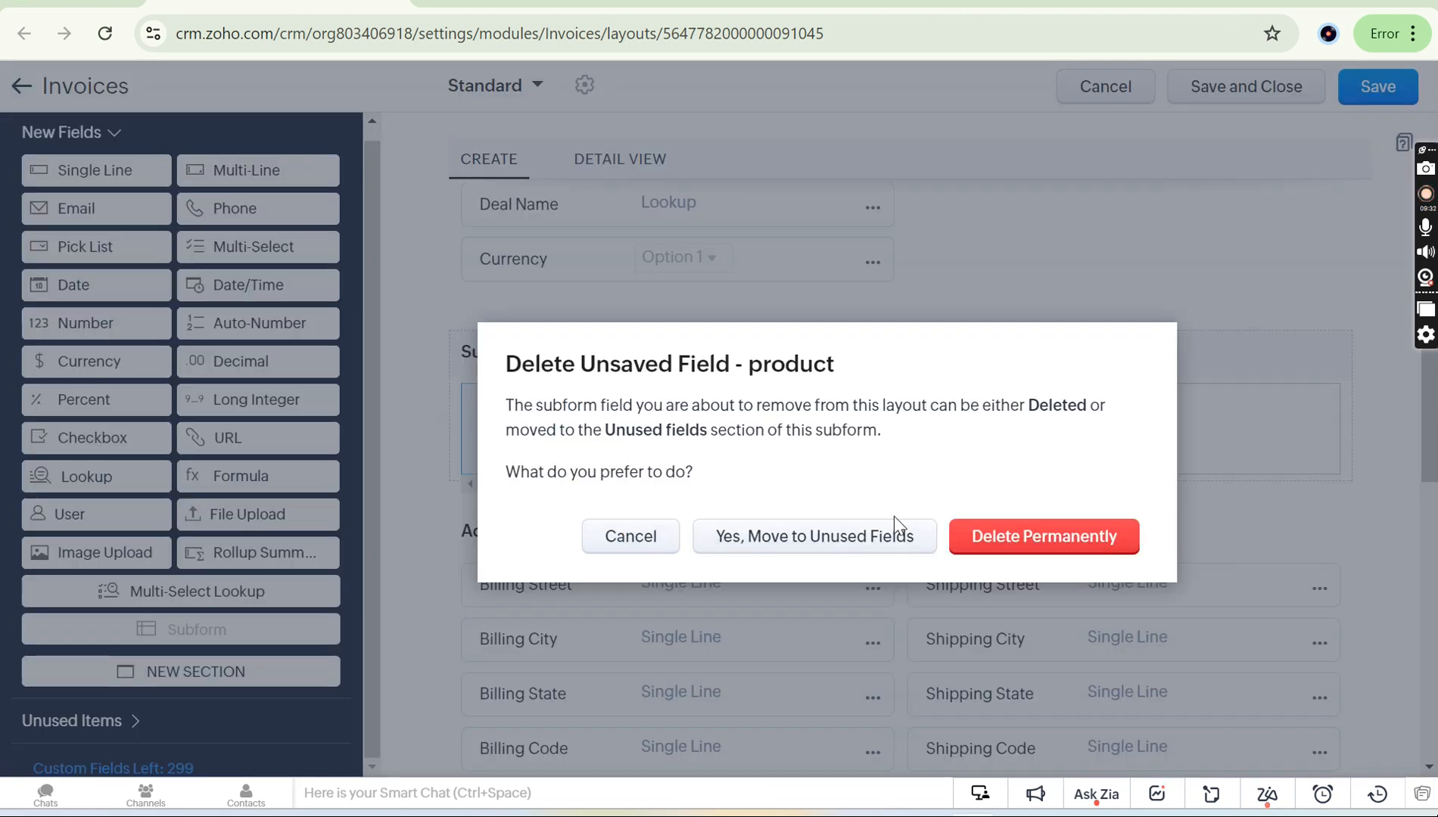
pyautogui.click(1006, 539)
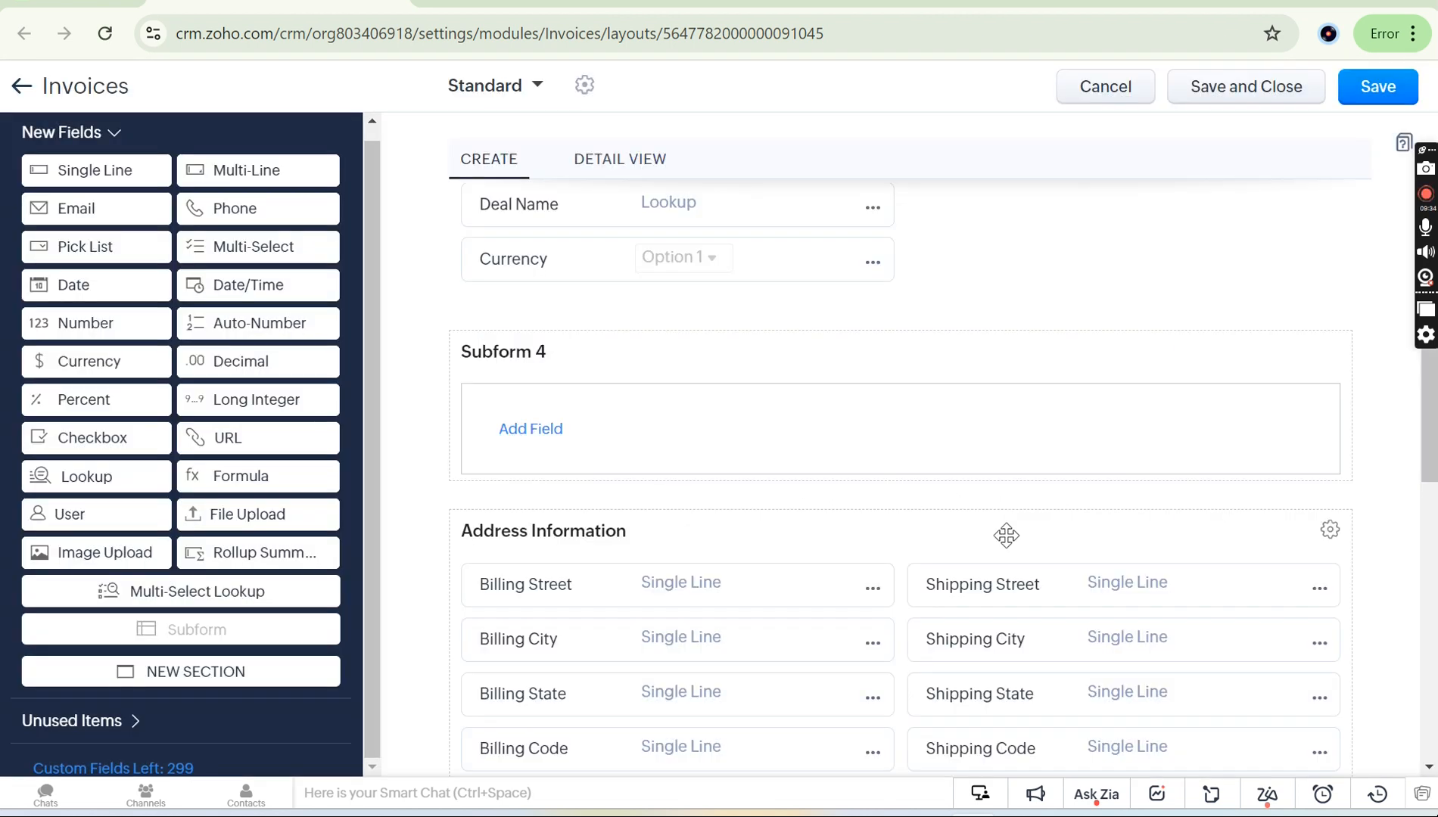
pyautogui.click(536, 430)
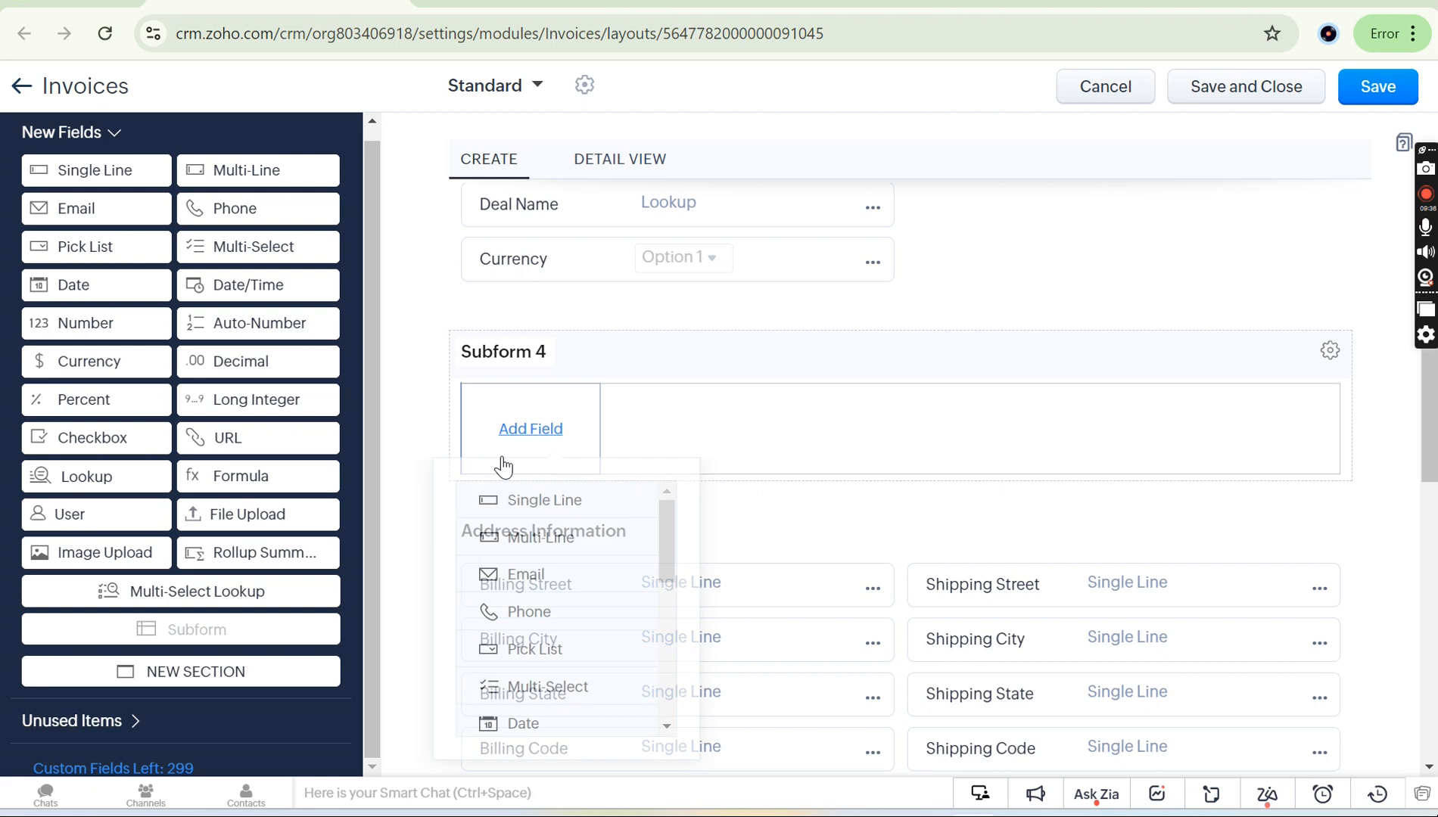
pyautogui.click(562, 514)
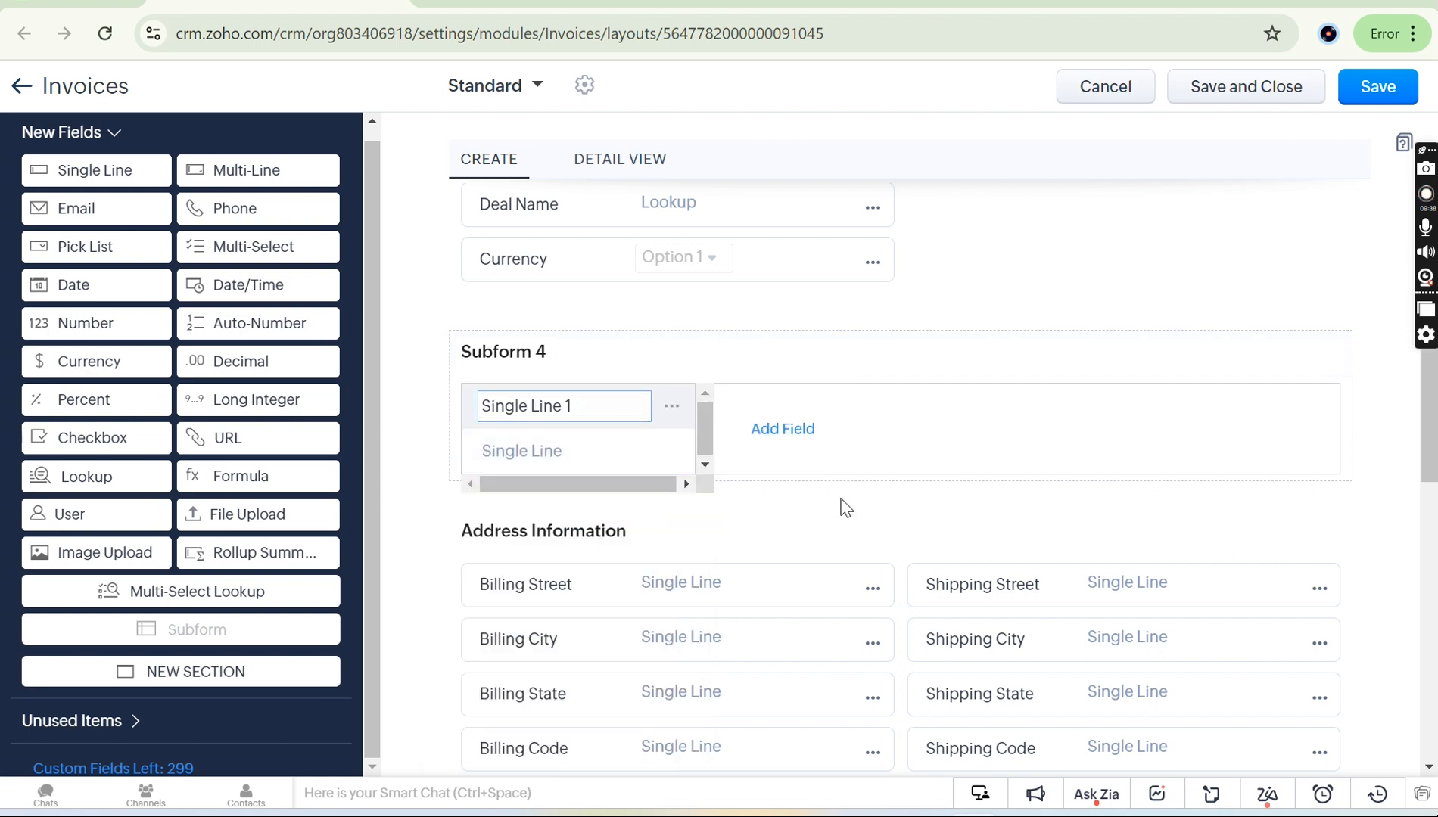
# Add a Lookup field labelled products to Subform 4, linked to the Products module.
pyautogui.click(788, 435)
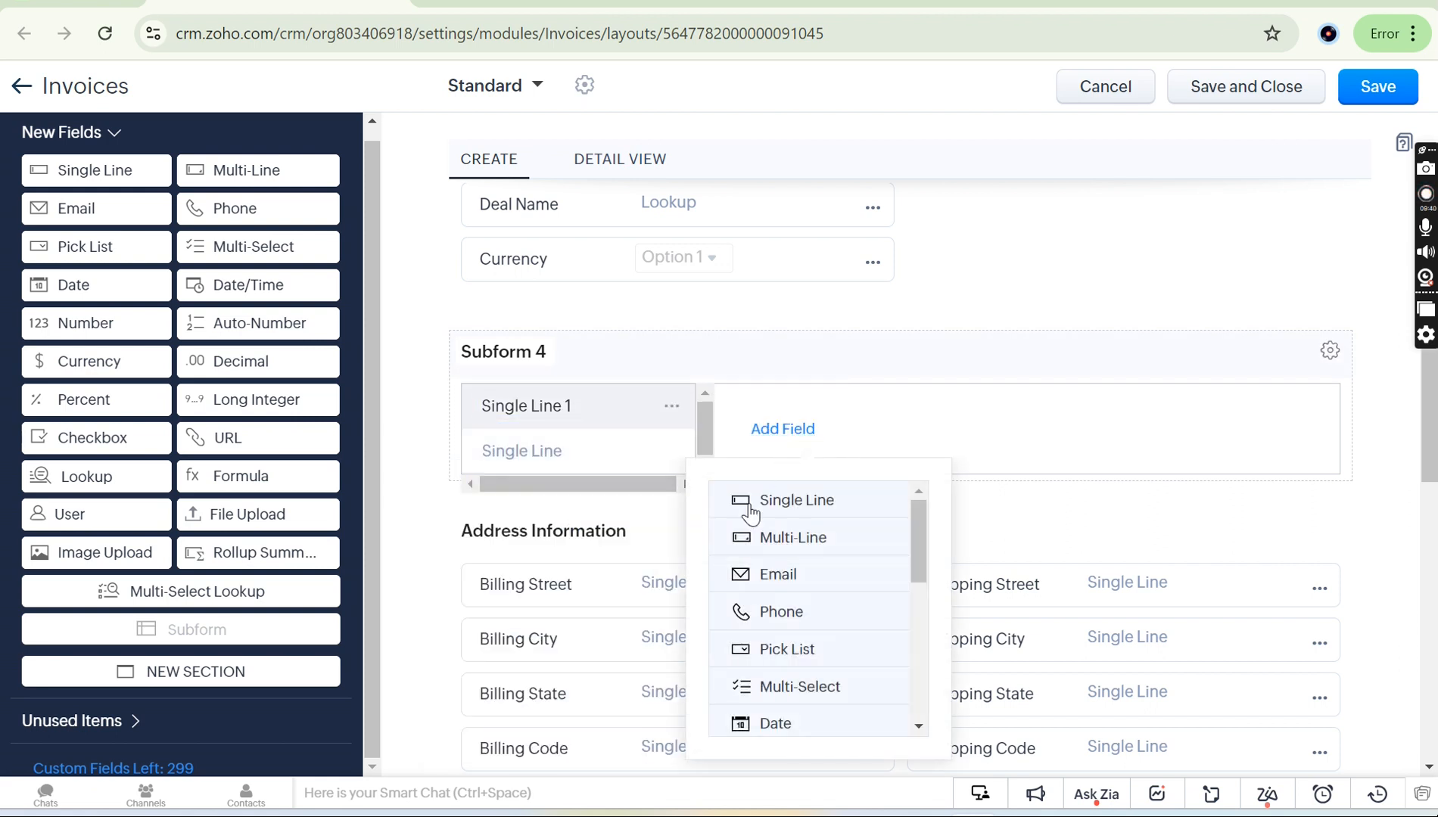
pyautogui.scroll(-3, 842, 687)
pyautogui.scroll(-3, 841, 687)
pyautogui.scroll(6, 841, 683)
pyautogui.scroll(-3, 789, 718)
pyautogui.scroll(-2, 797, 588)
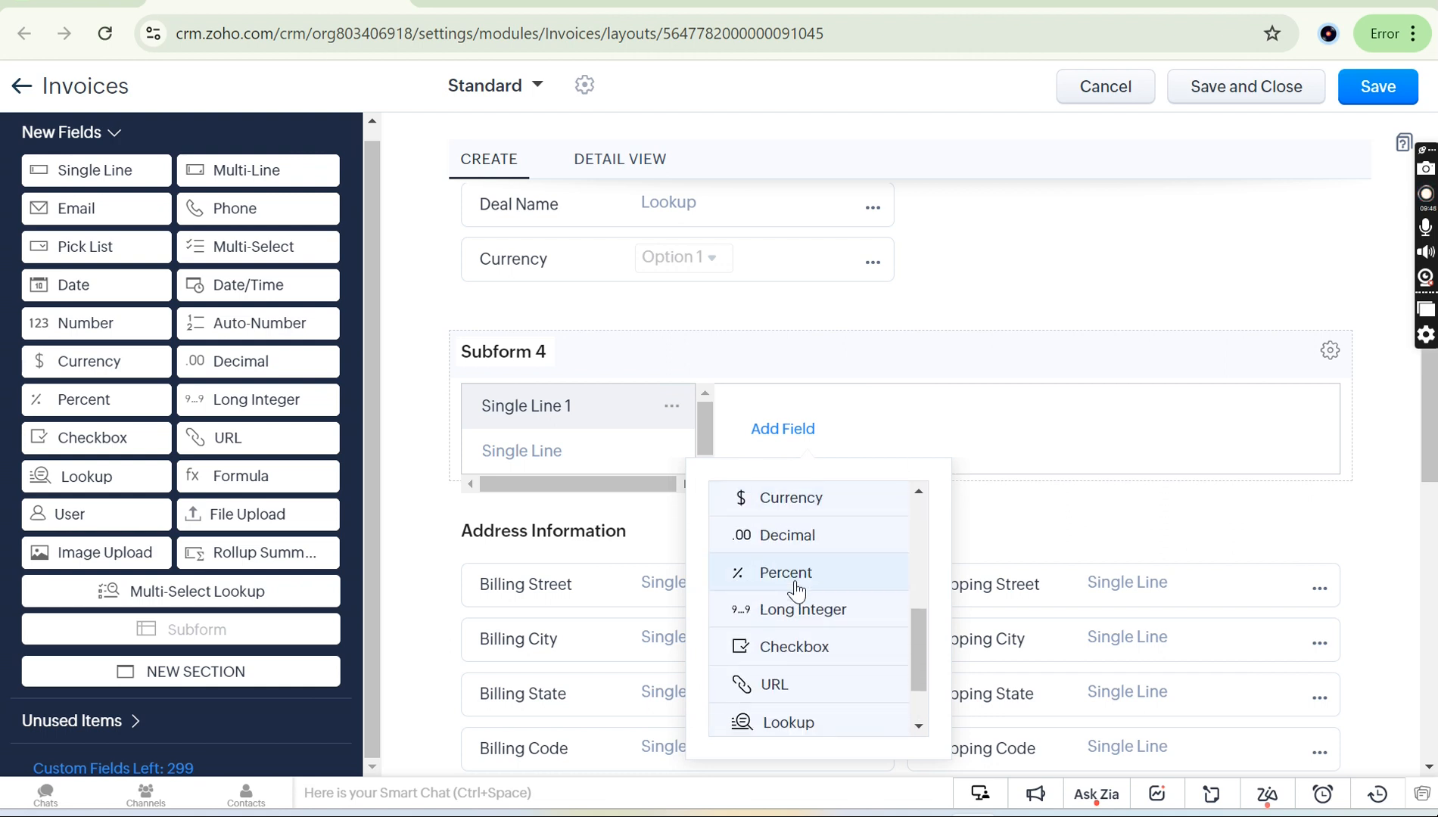
pyautogui.scroll(-2, 794, 604)
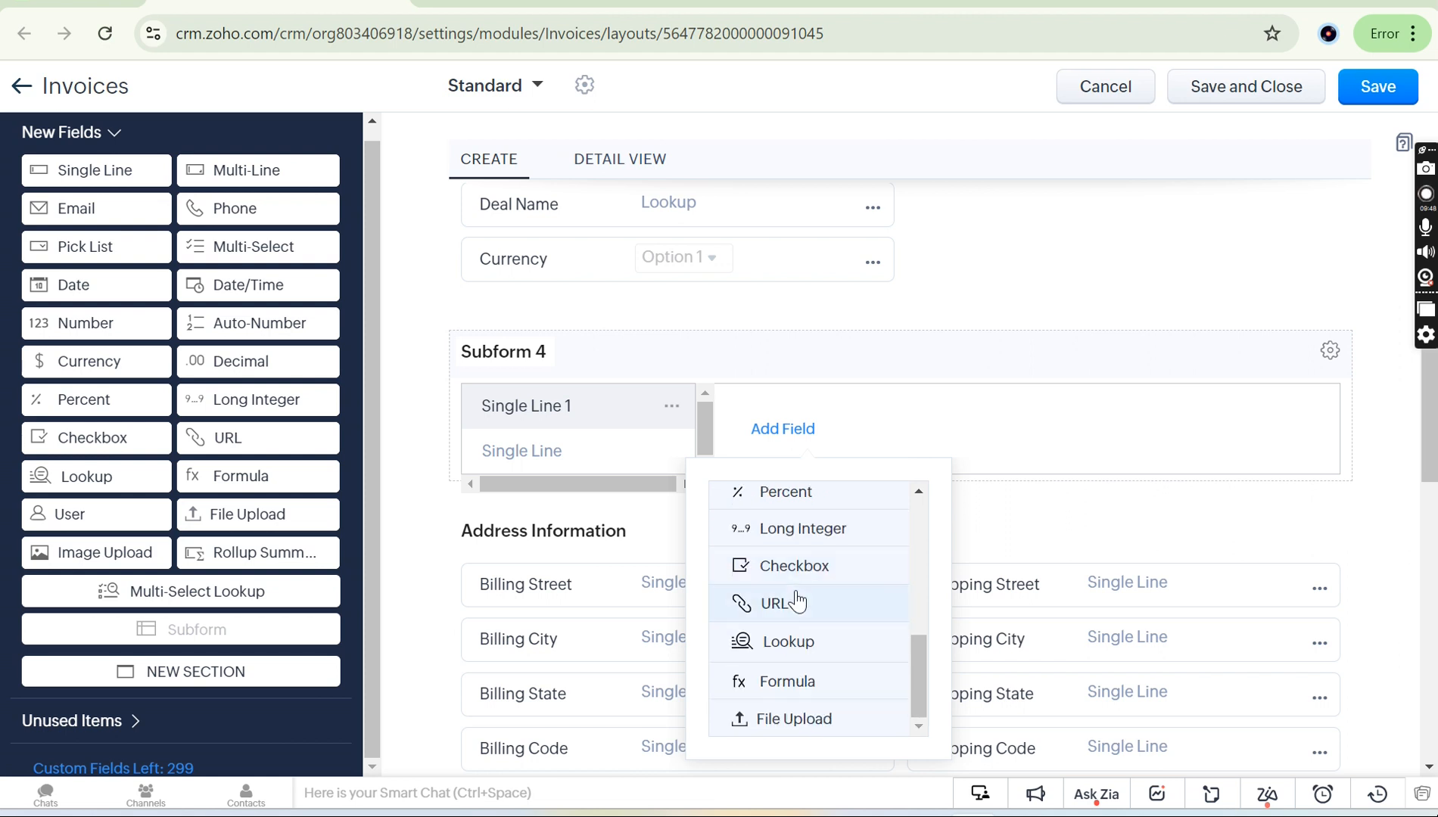
pyautogui.click(787, 643)
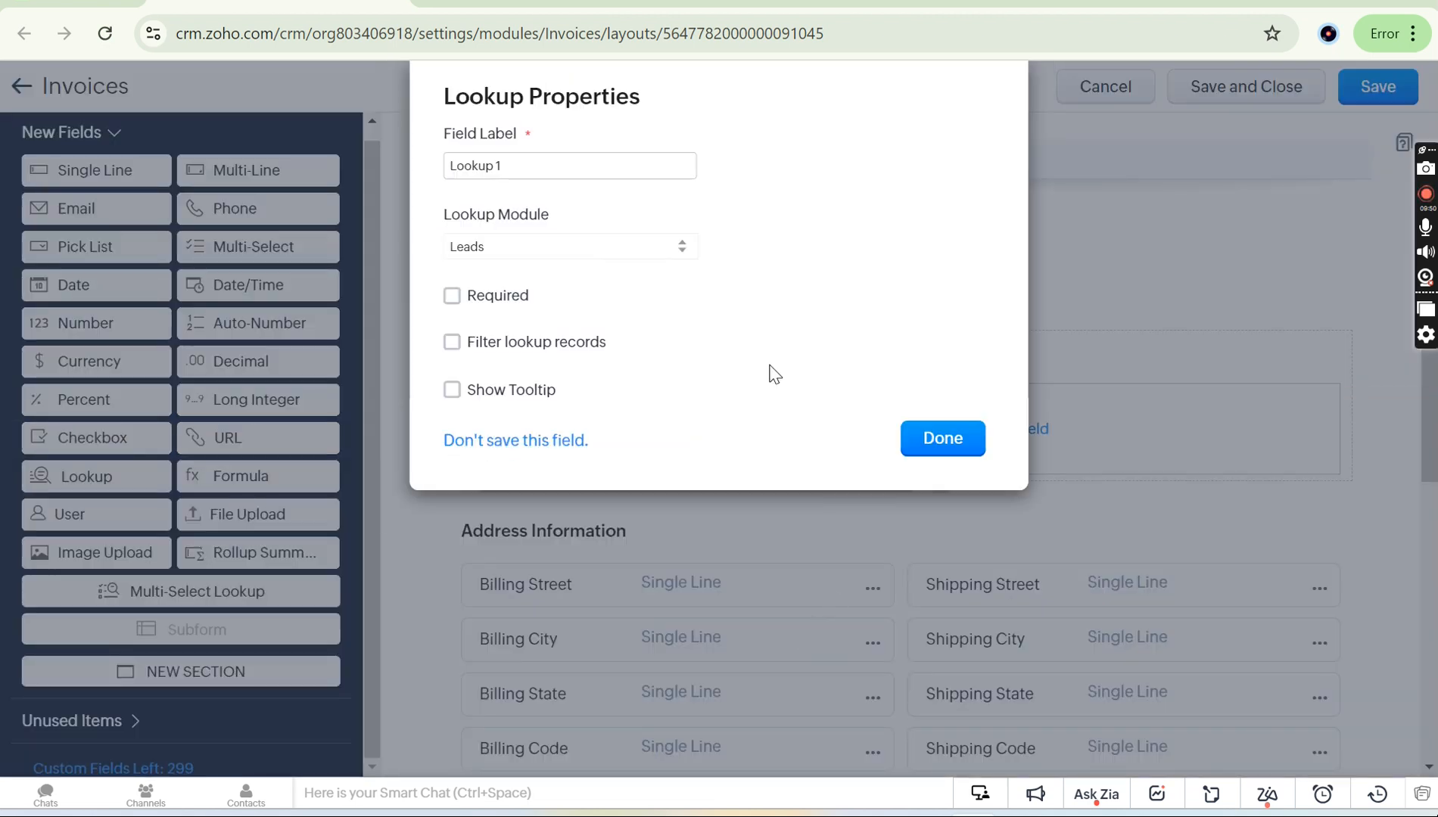
pyautogui.write('pr')
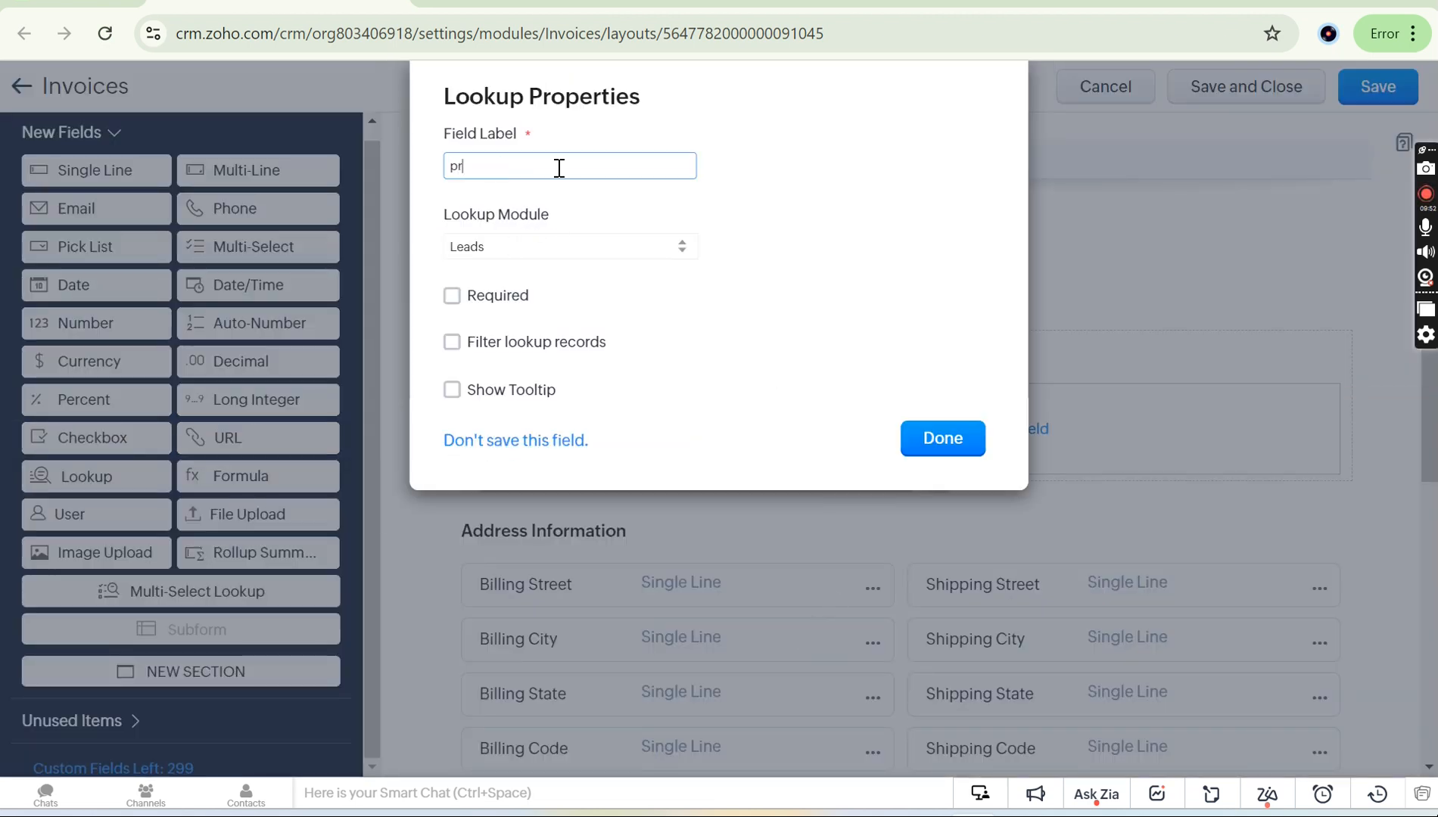
pyautogui.write('oducts')
pyautogui.click(543, 250)
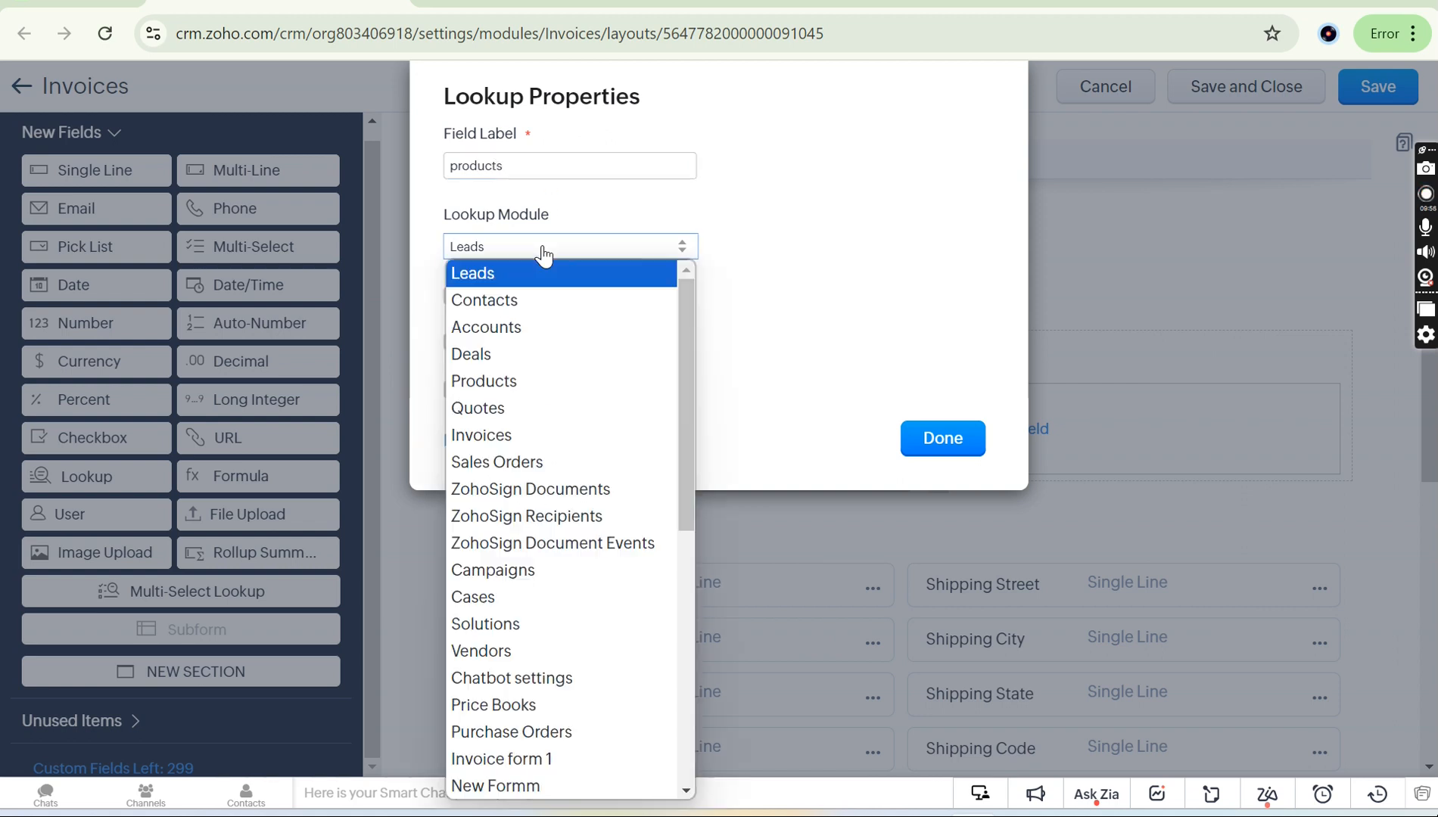
pyautogui.click(521, 378)
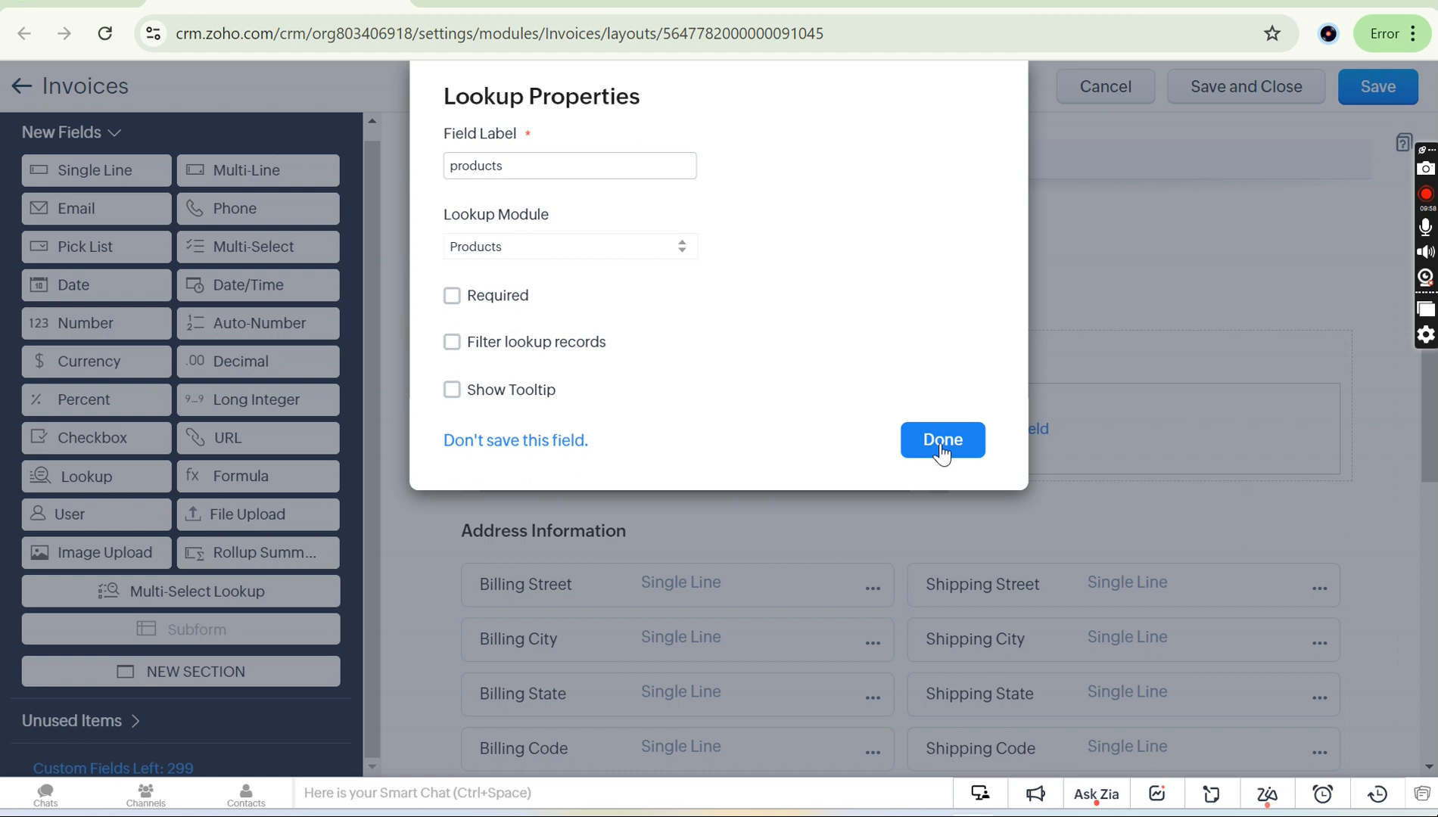
pyautogui.click(942, 443)
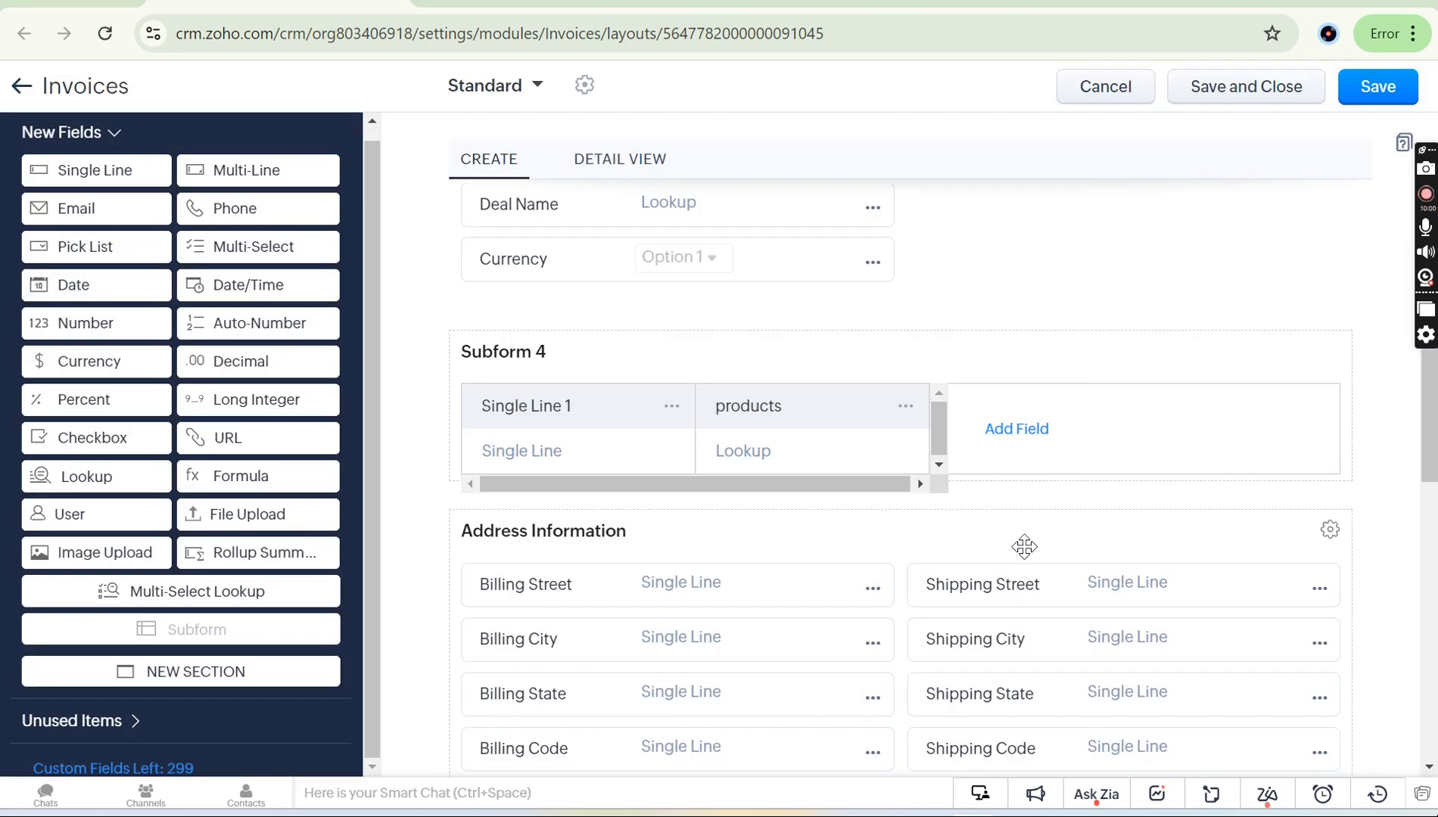
# Add the Total Value currency field from the Products lookup module to Subform 4, keeping its default label.
pyautogui.click(1016, 429)
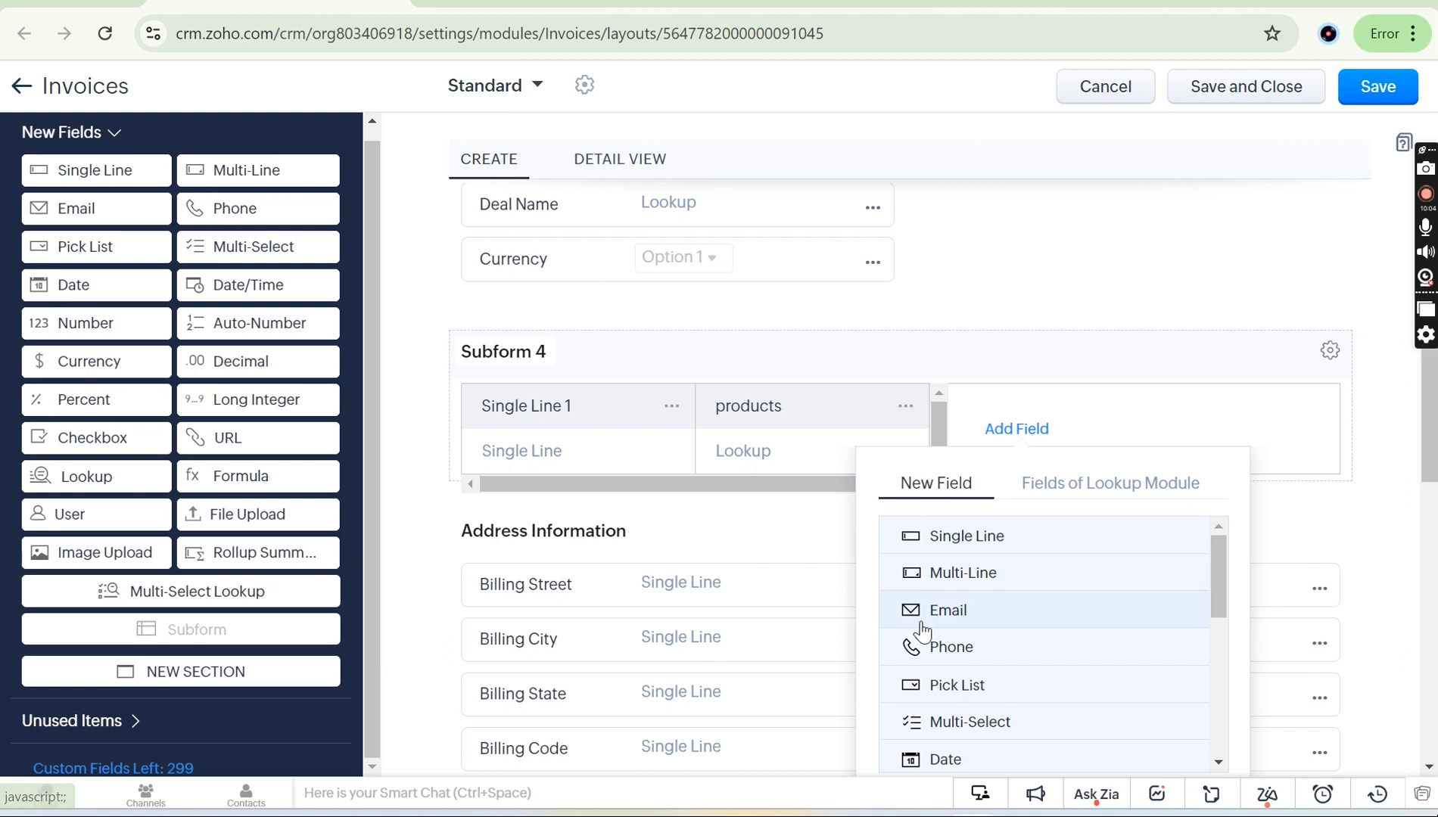
pyautogui.scroll(-2, 917, 642)
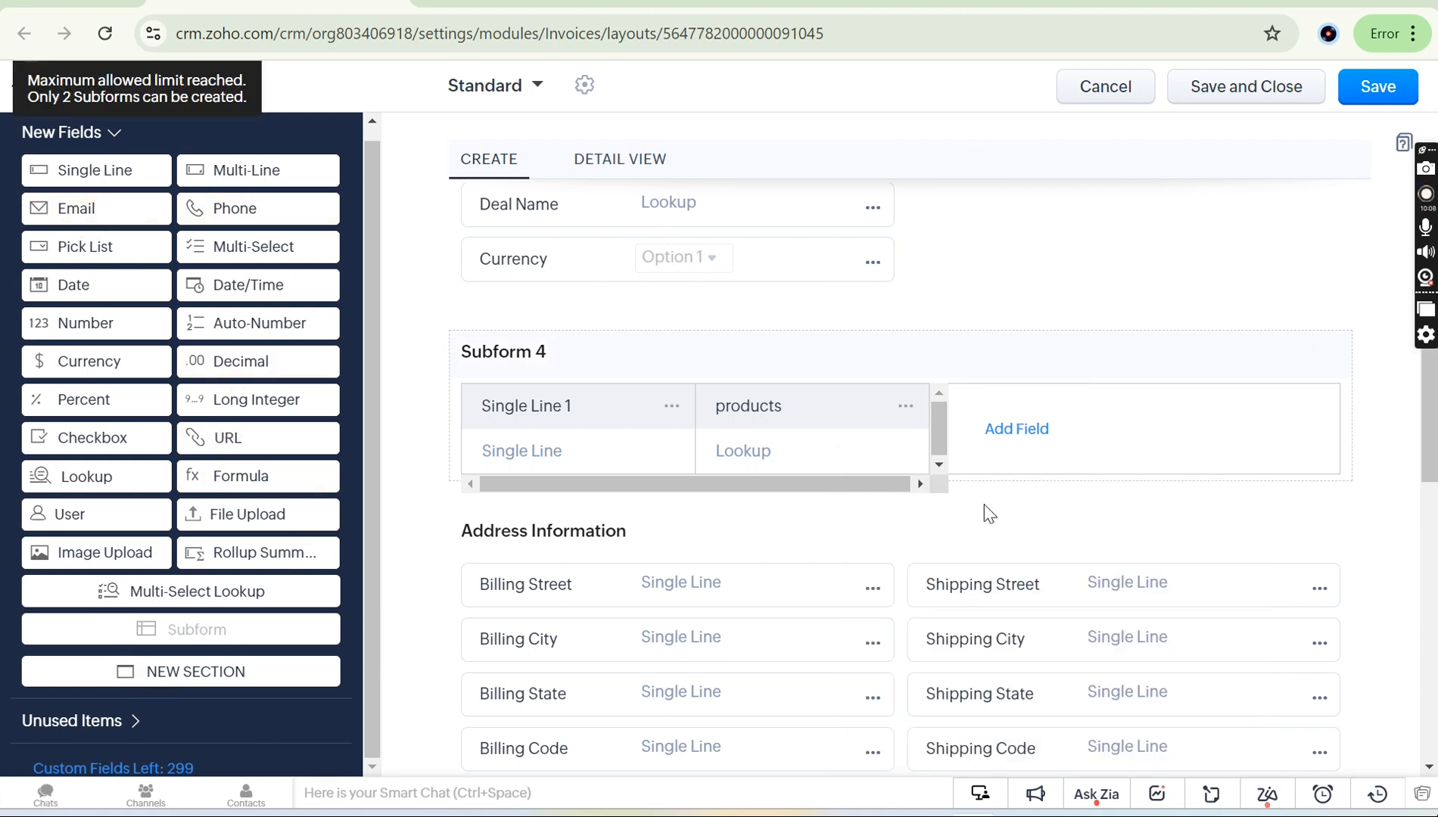
pyautogui.click(1037, 442)
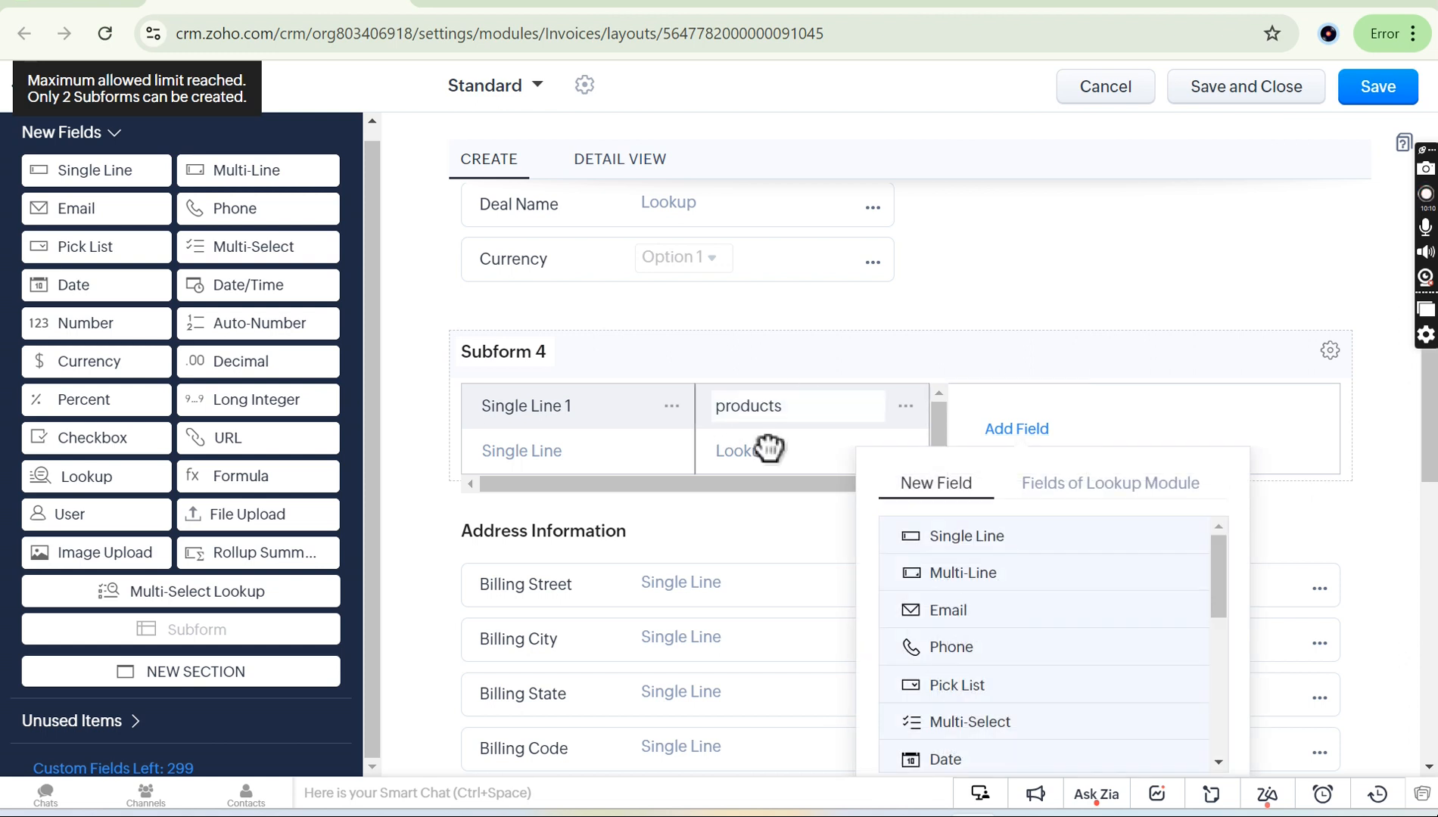
pyautogui.click(1110, 488)
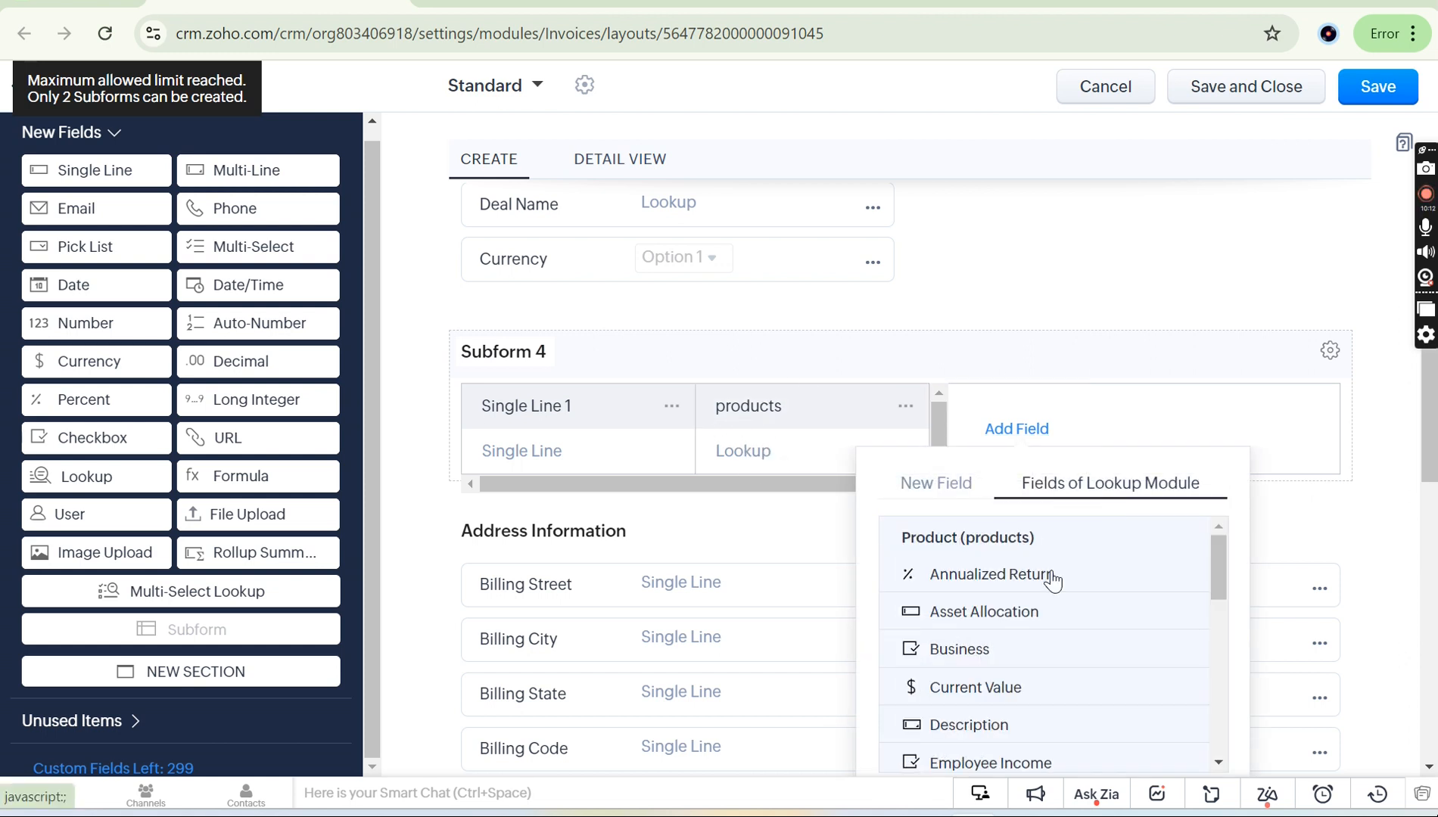
pyautogui.scroll(-10, 1004, 677)
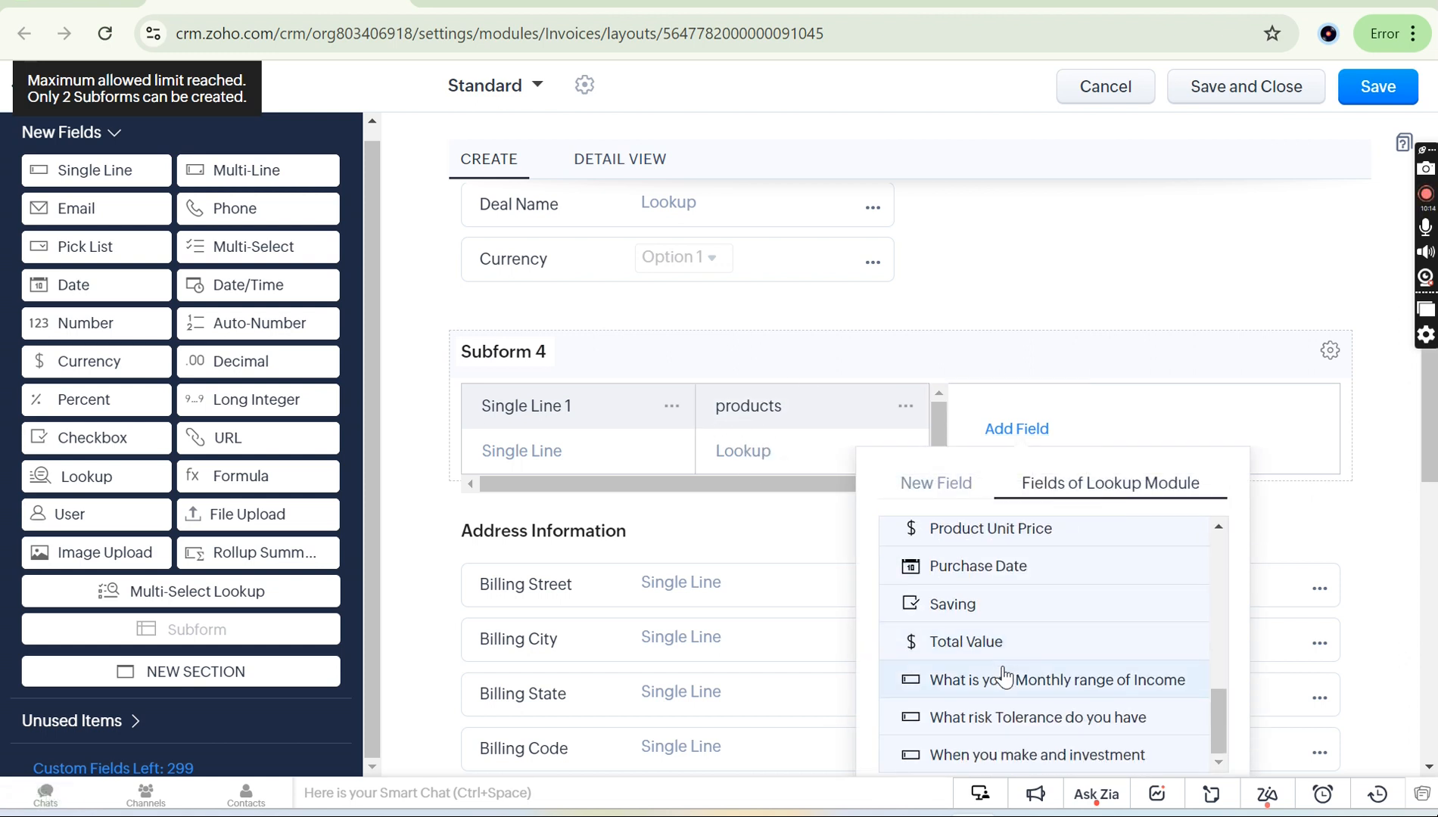
pyautogui.scroll(-3, 1005, 677)
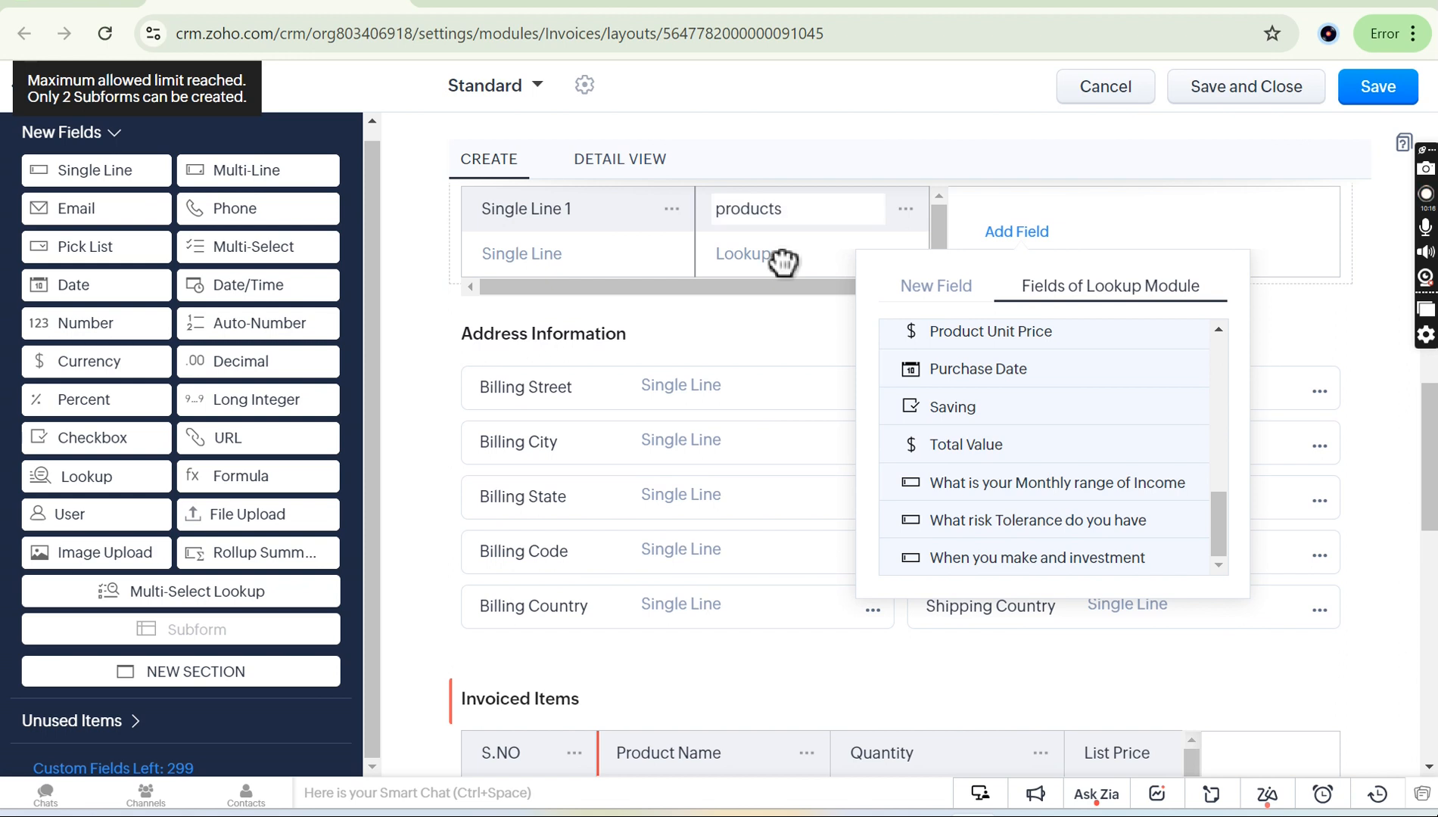
pyautogui.scroll(1, 744, 391)
pyautogui.scroll(3, 1072, 504)
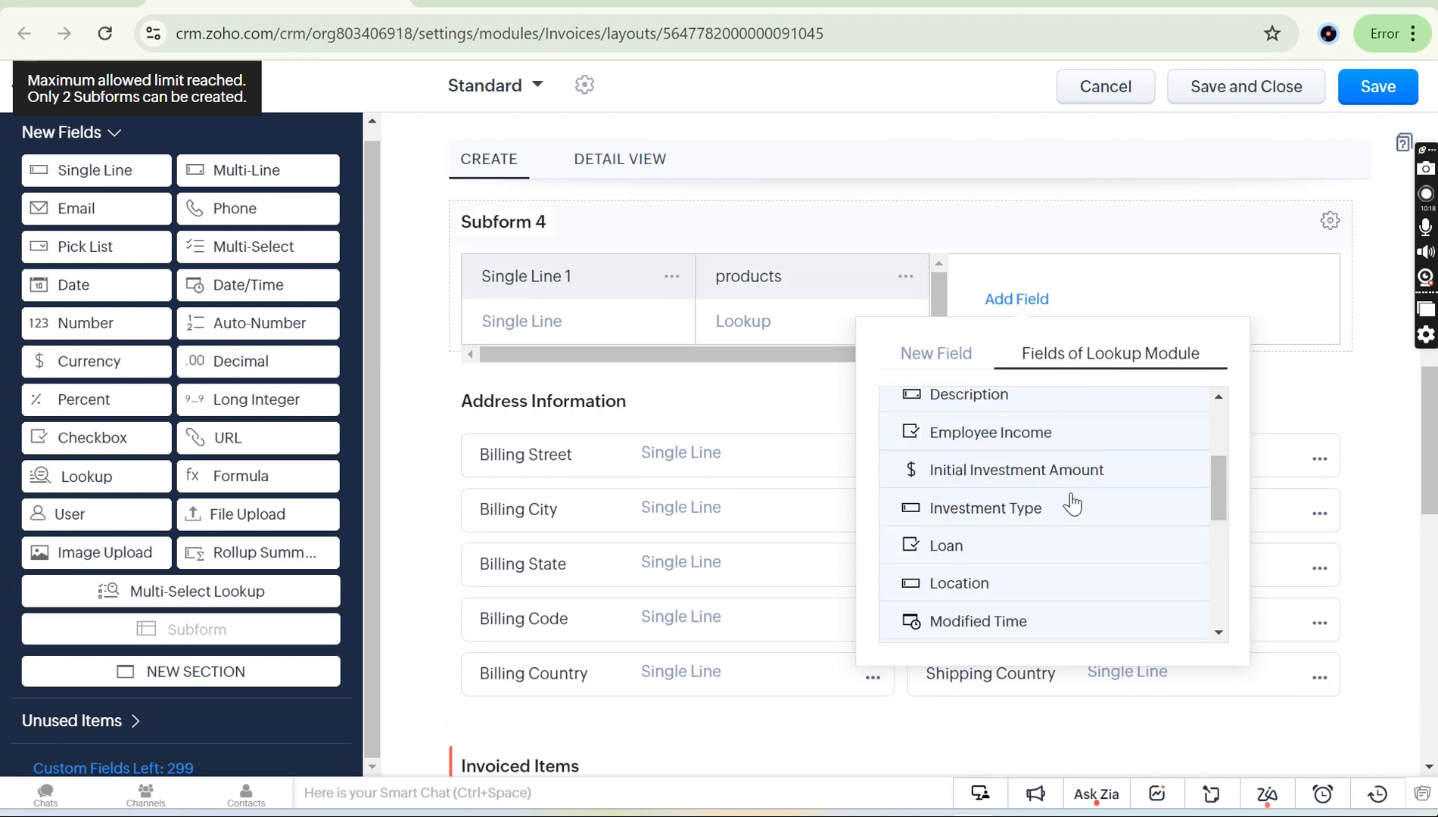
pyautogui.scroll(3, 1072, 504)
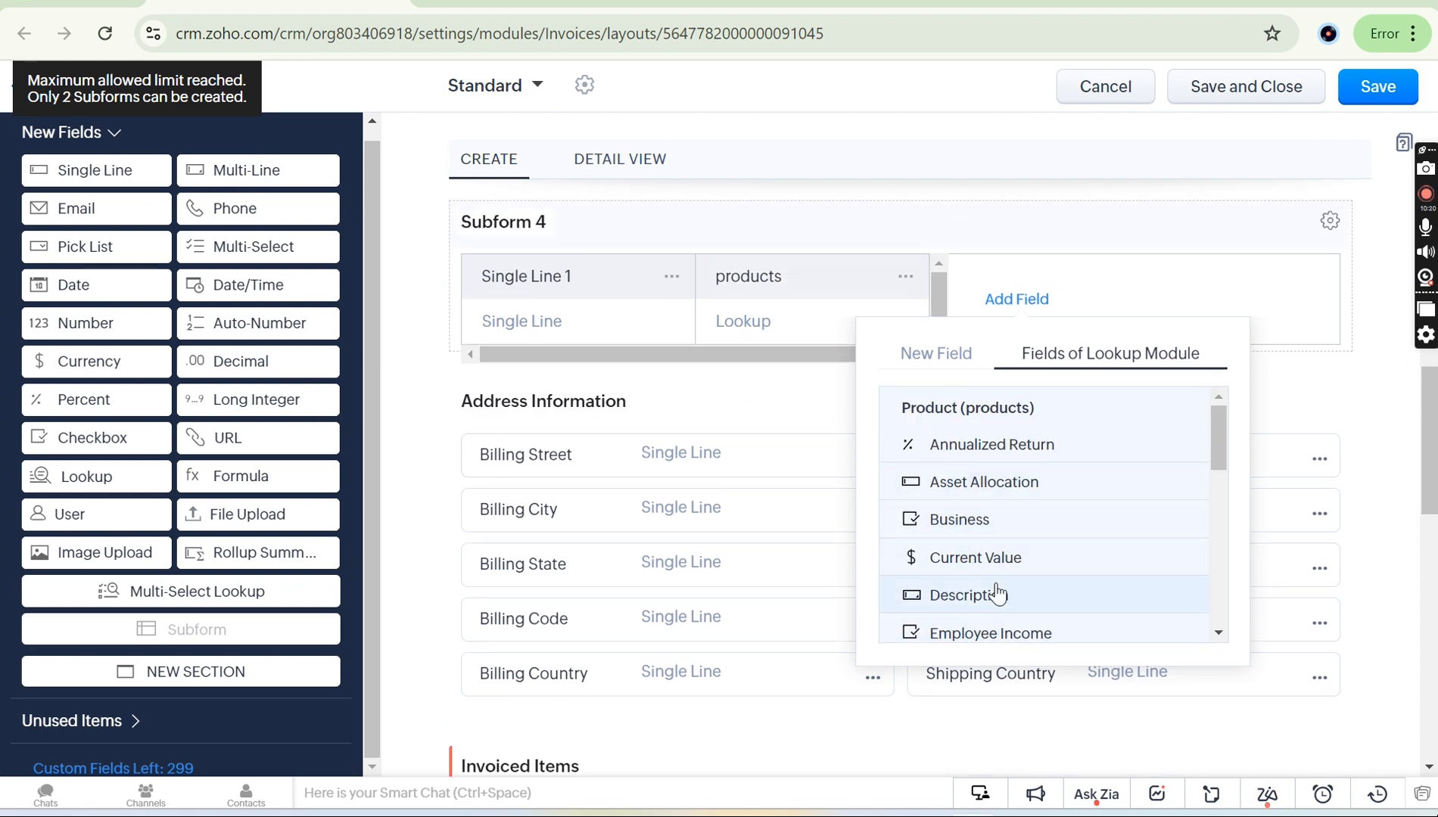
pyautogui.scroll(-5, 997, 595)
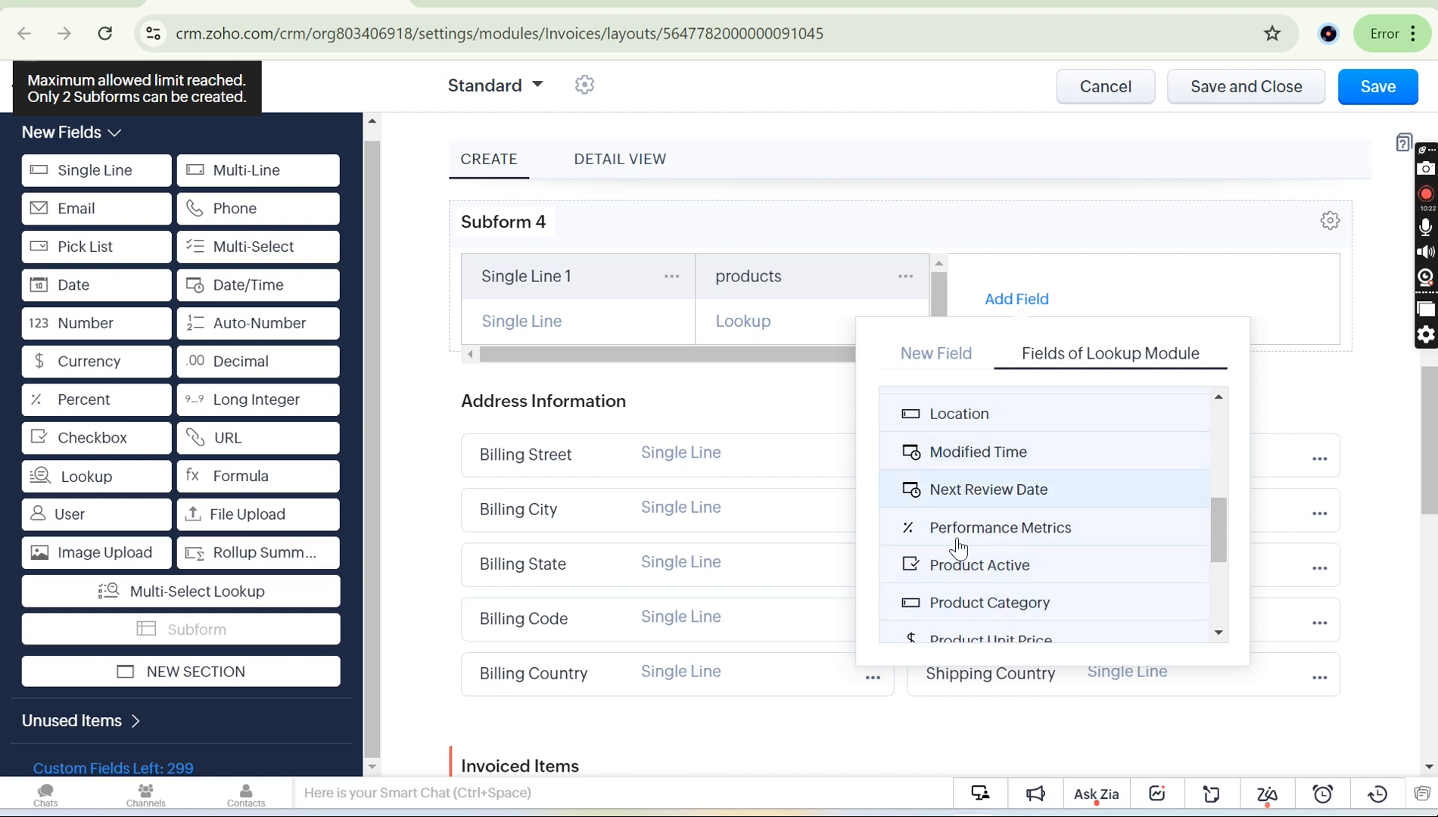
pyautogui.scroll(-2, 995, 594)
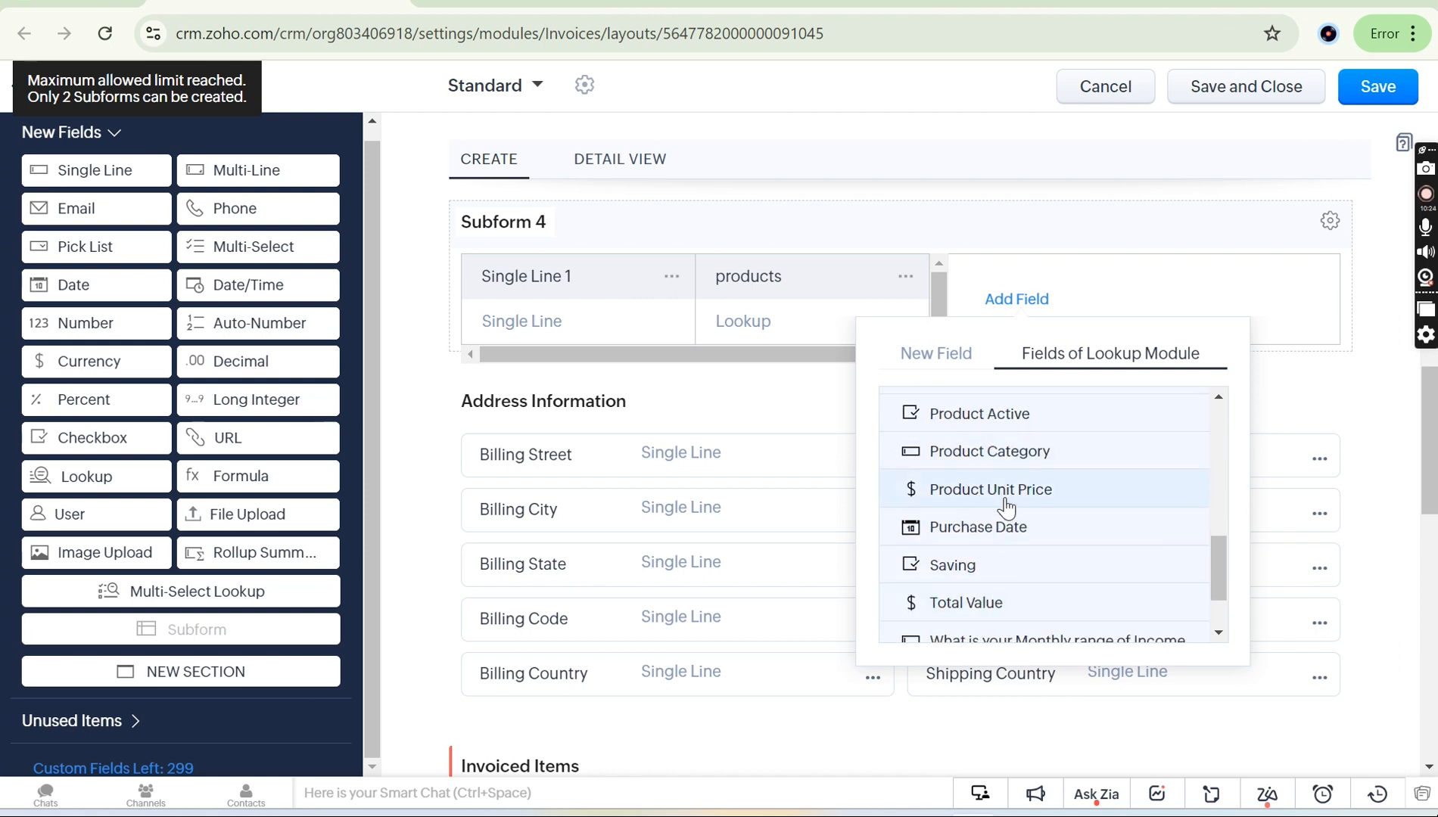
pyautogui.click(1009, 605)
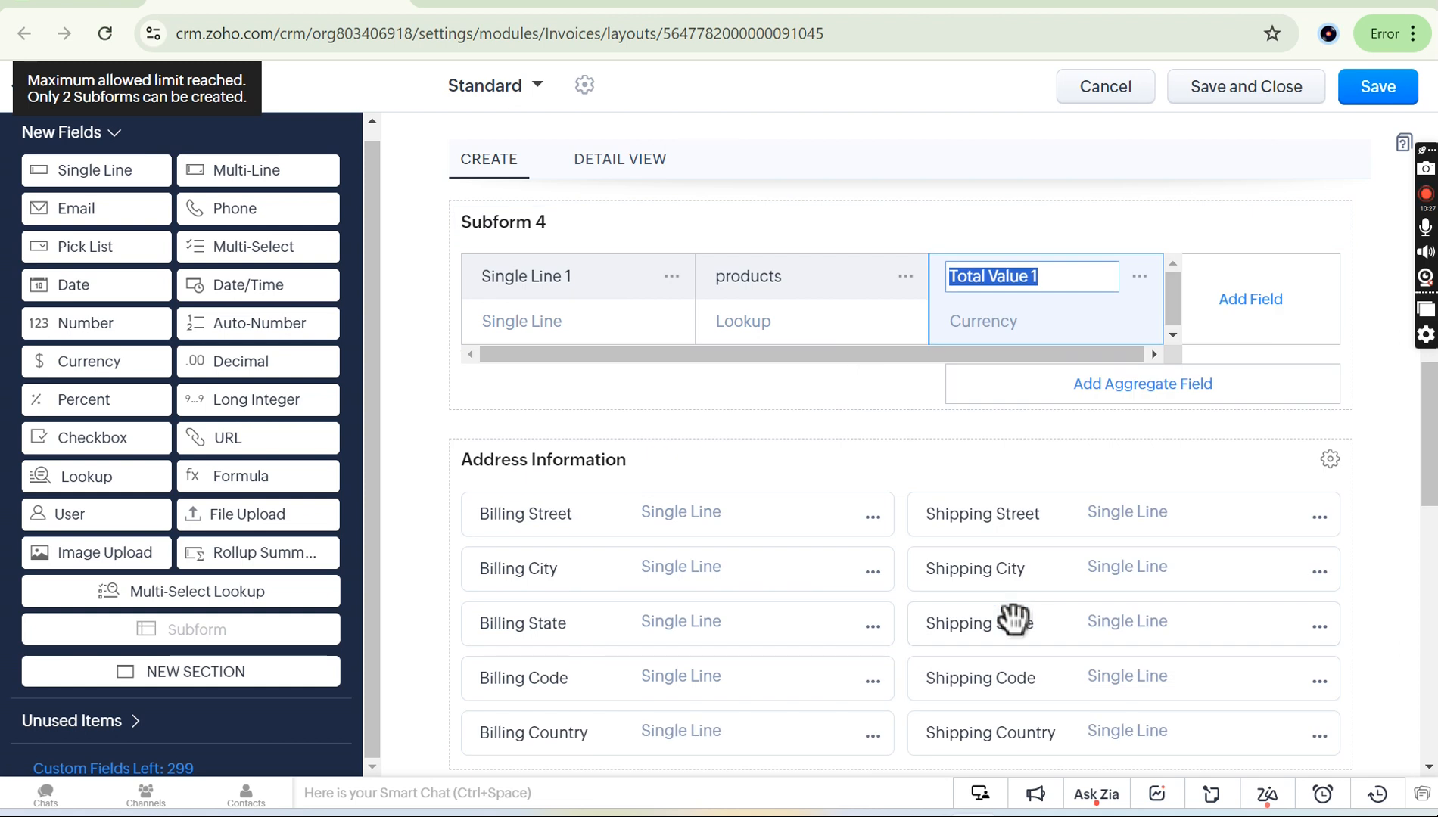
pyautogui.click(902, 393)
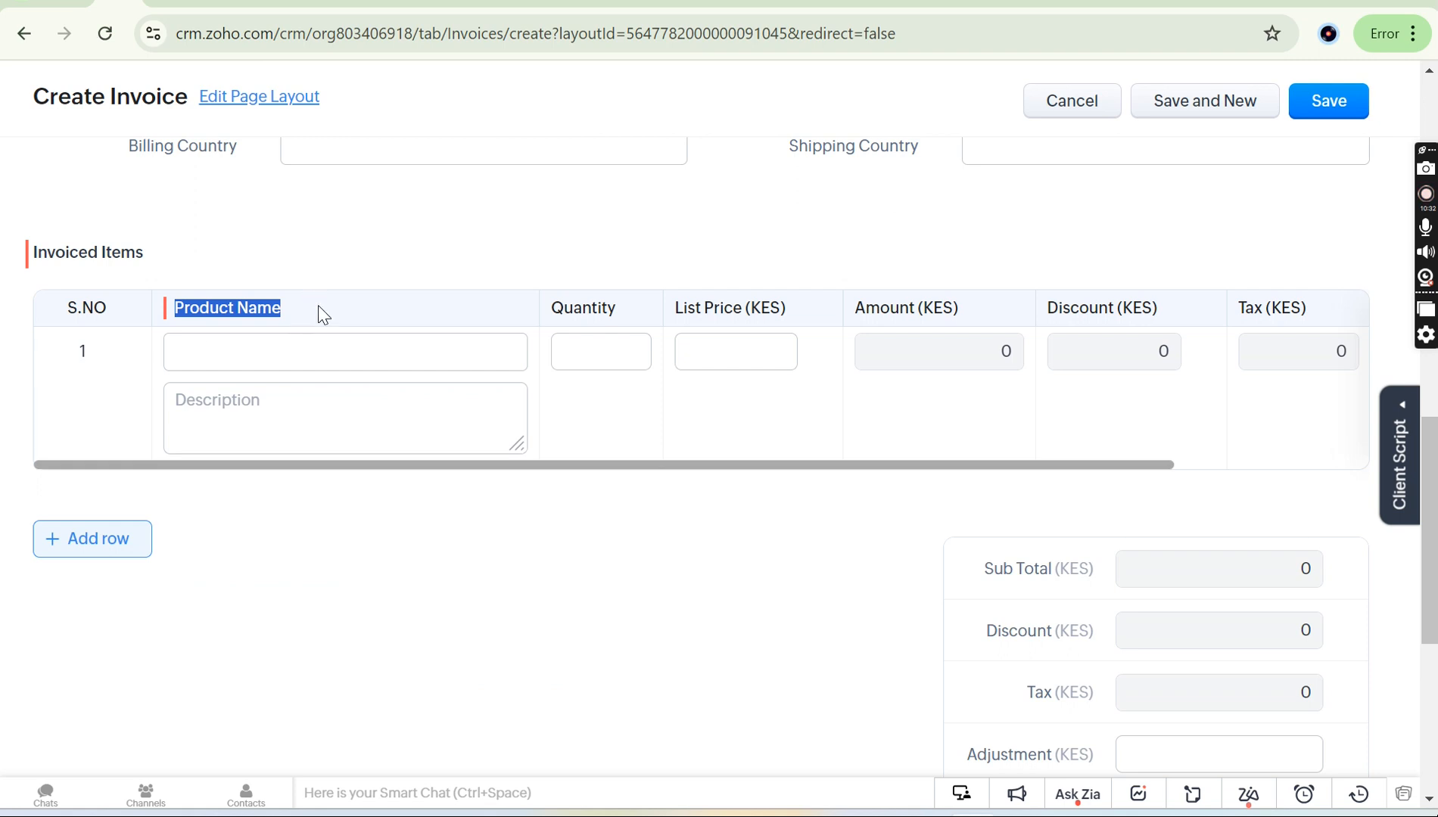
# In the Create Invoice form, try Sugar as the product of the first invoiced item and clear it.
pyautogui.click(324, 346)
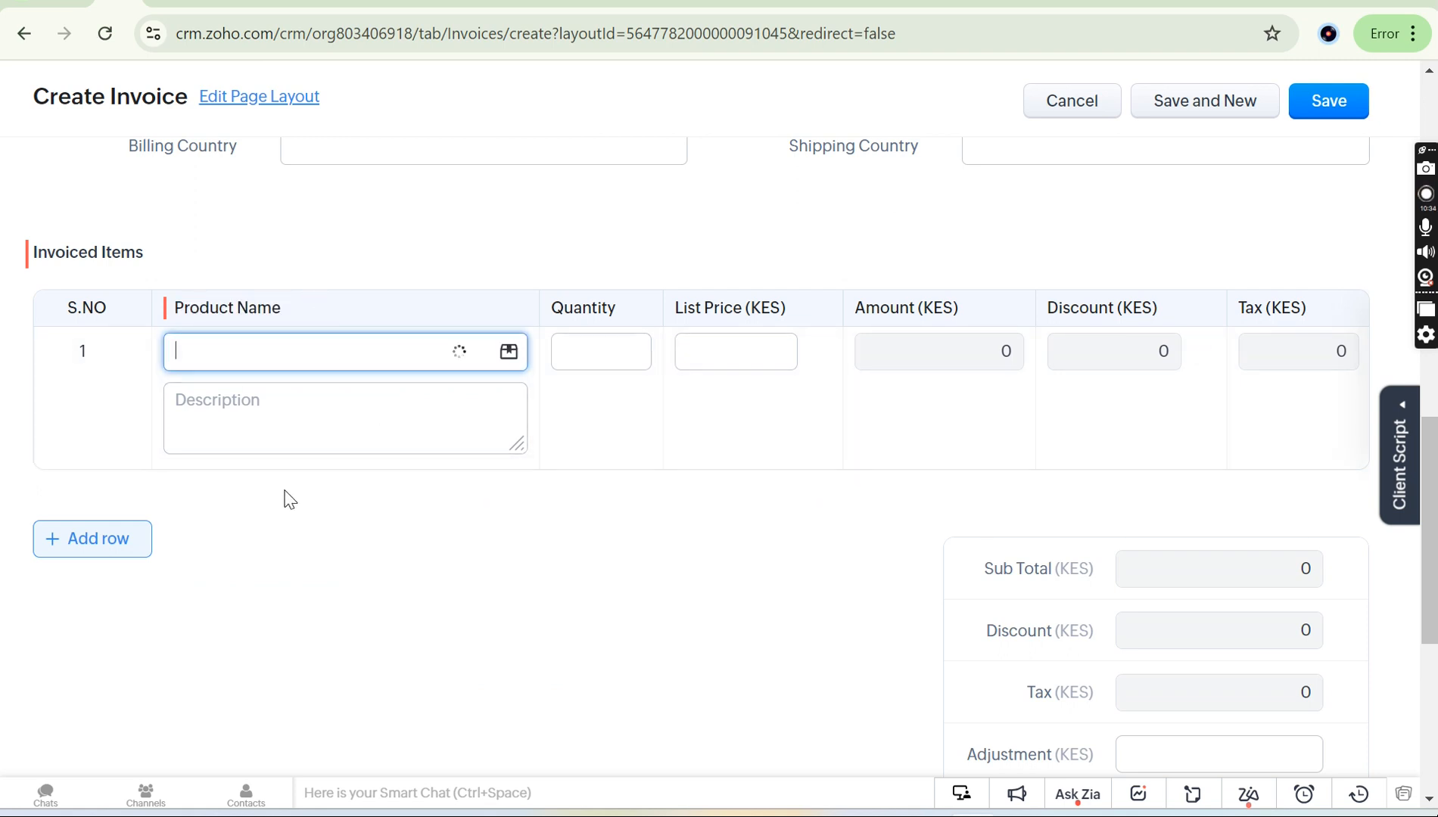
pyautogui.click(261, 399)
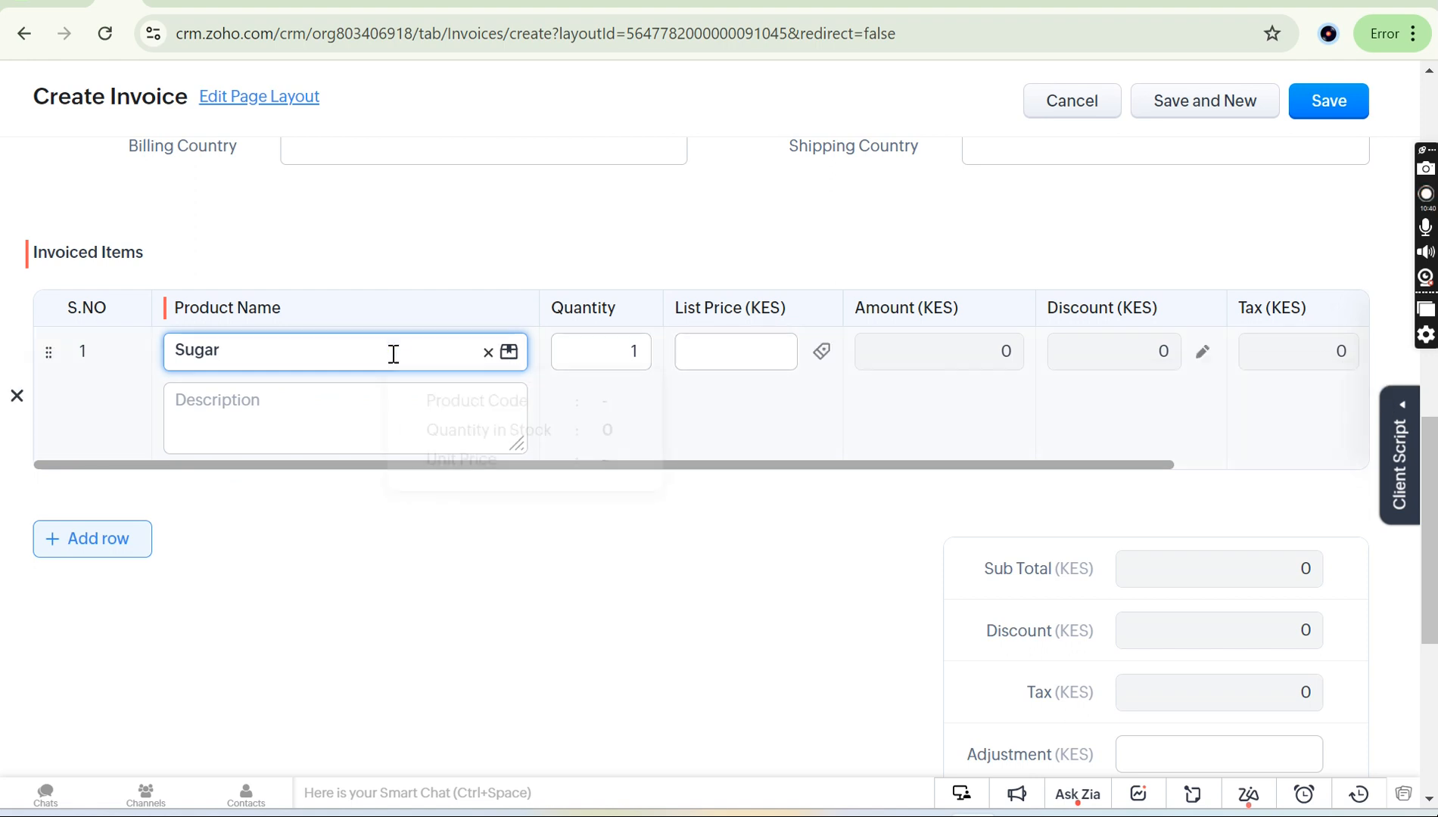
pyautogui.moveTo(320, 350); pyautogui.dragTo(64, 339)
pyautogui.press('BackSpace')
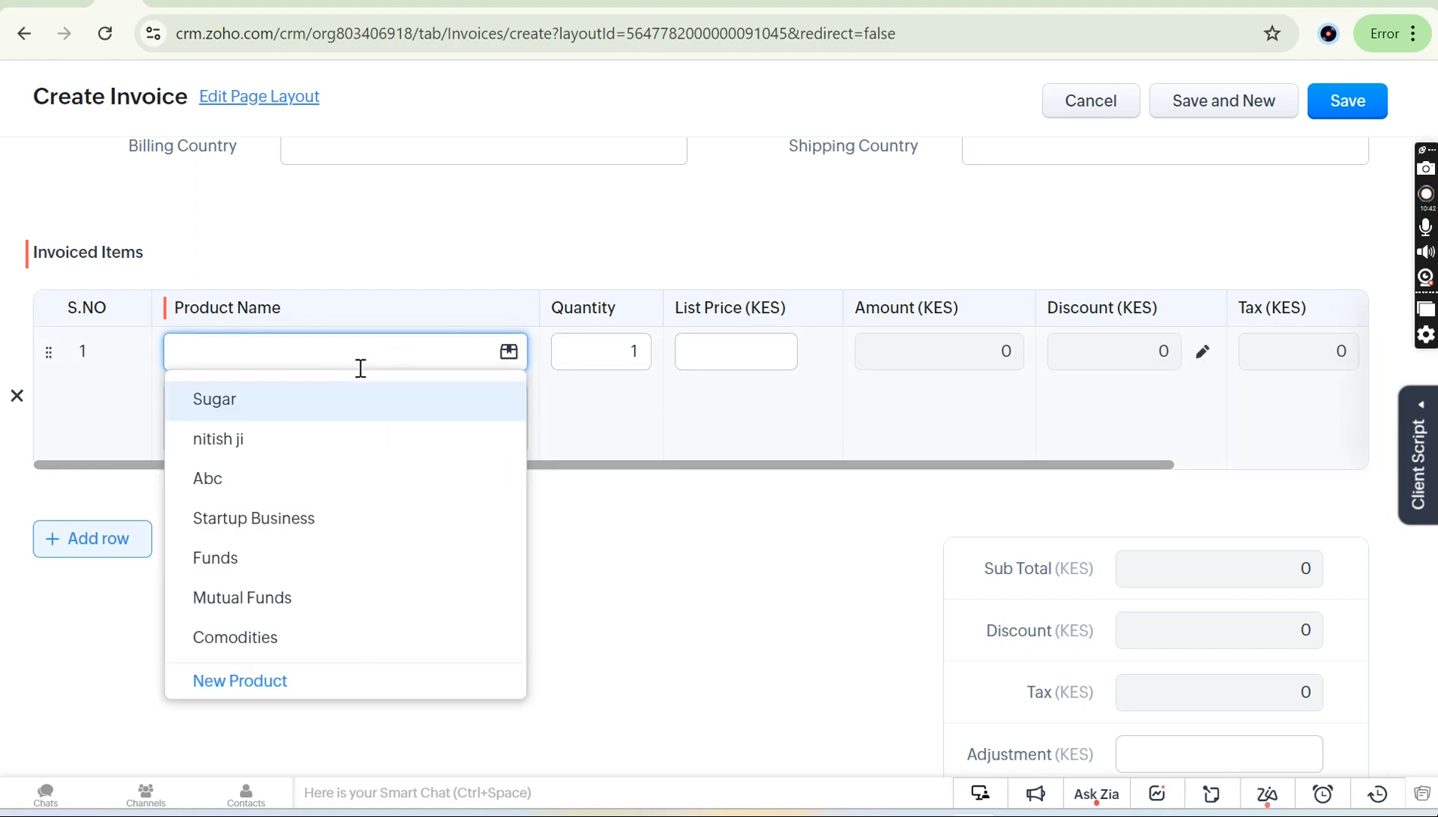
# Try the second listed product for the first invoiced item and check its available price books.
pyautogui.click(313, 452)
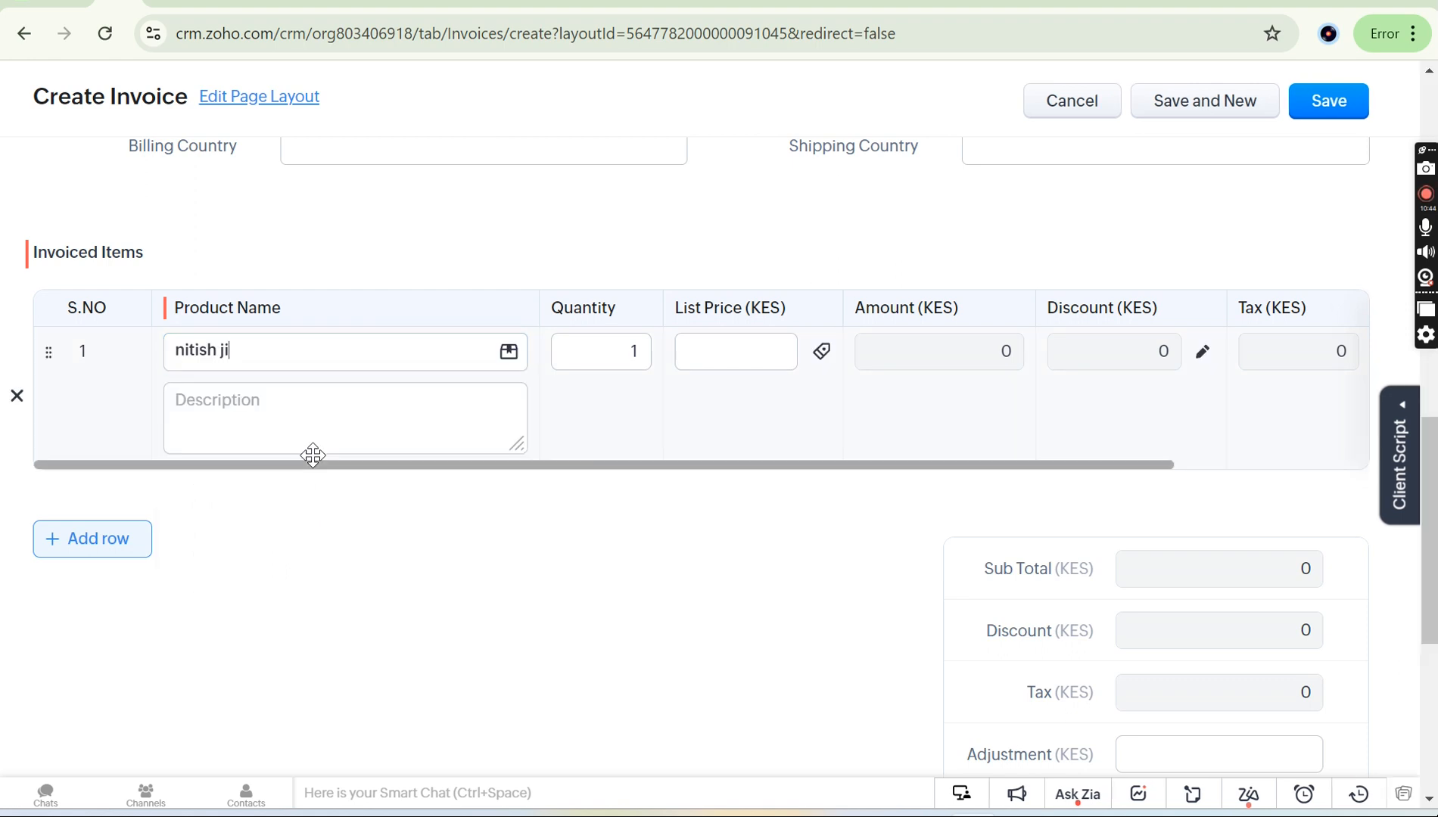
pyautogui.click(823, 352)
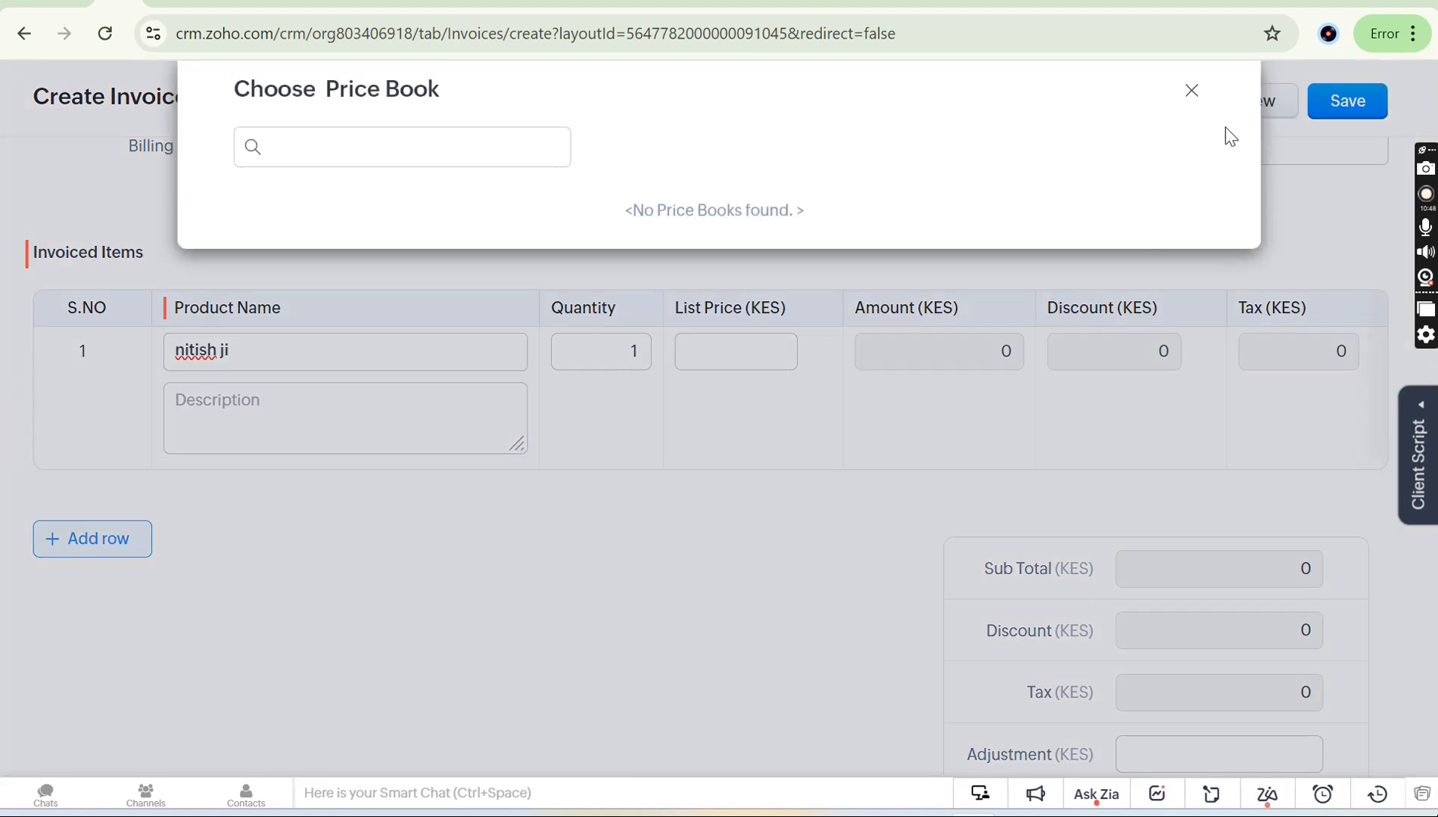
pyautogui.click(1193, 94)
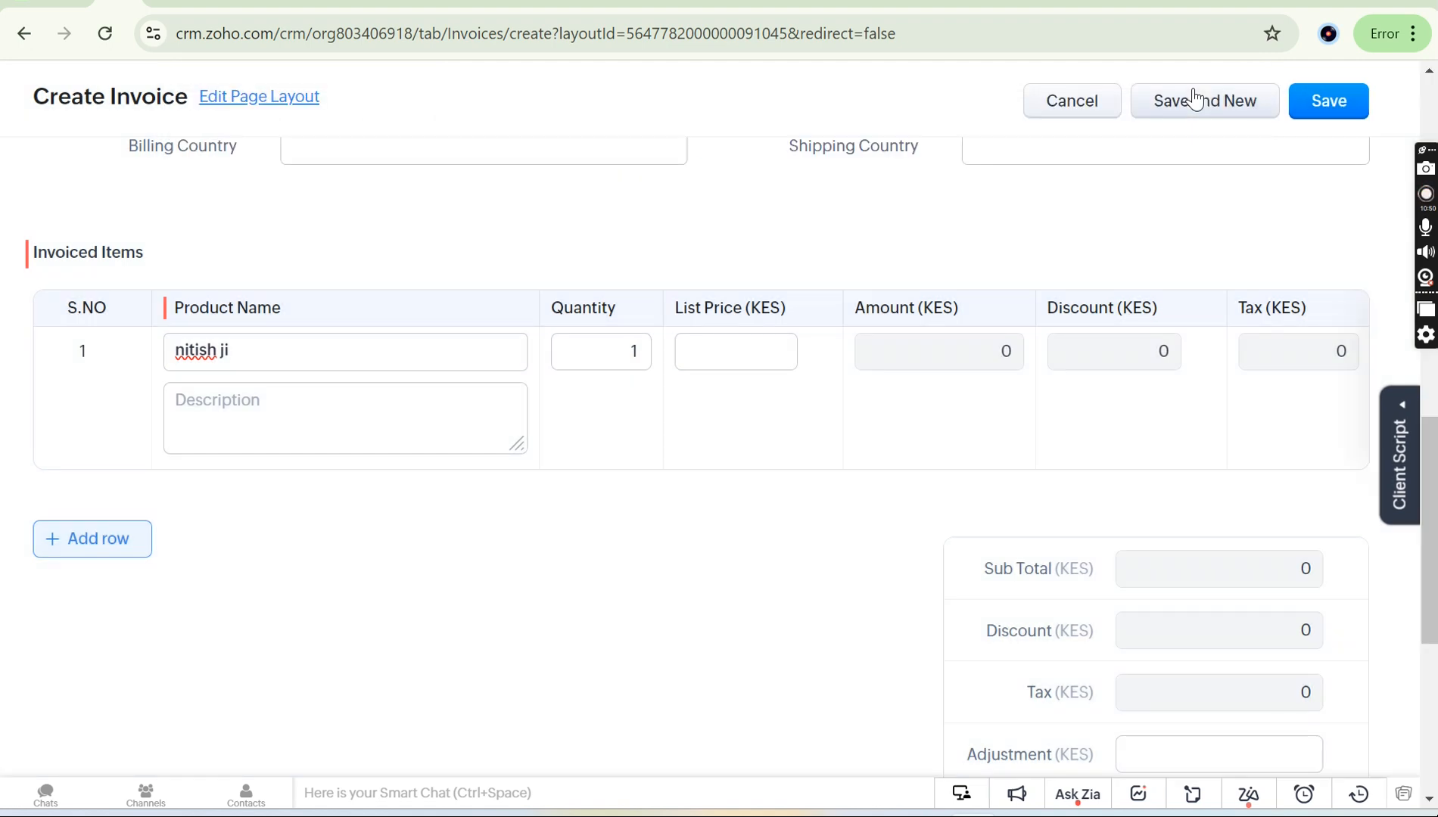
# Replace the first invoiced item's product with botal (Product-2) and inspect its list price and product details.
pyautogui.click(257, 353)
pyautogui.hotkey('ctrl', 'a')
pyautogui.press('BackSpace')
pyautogui.click(286, 350)
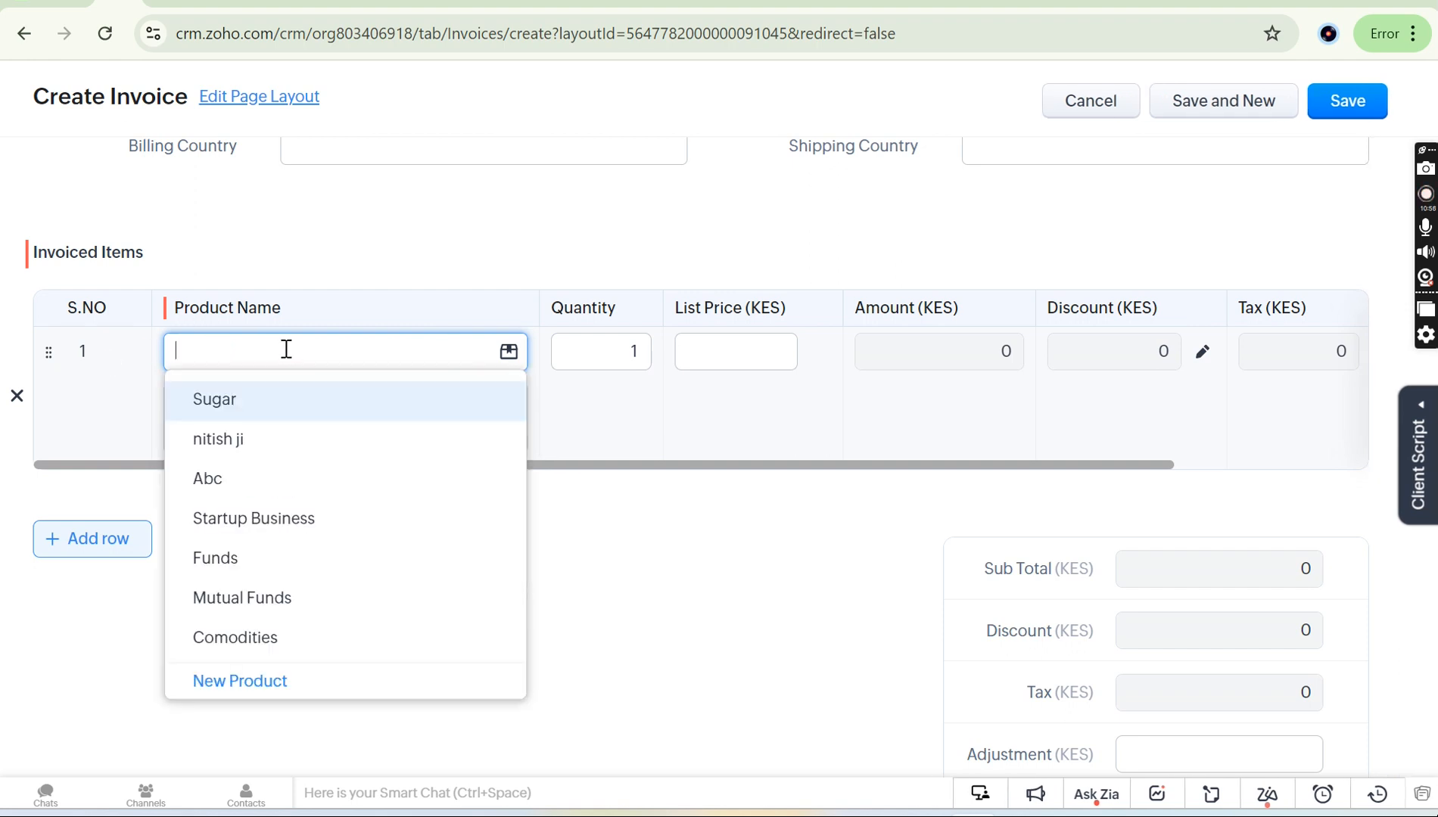
pyautogui.scroll(-5, 280, 602)
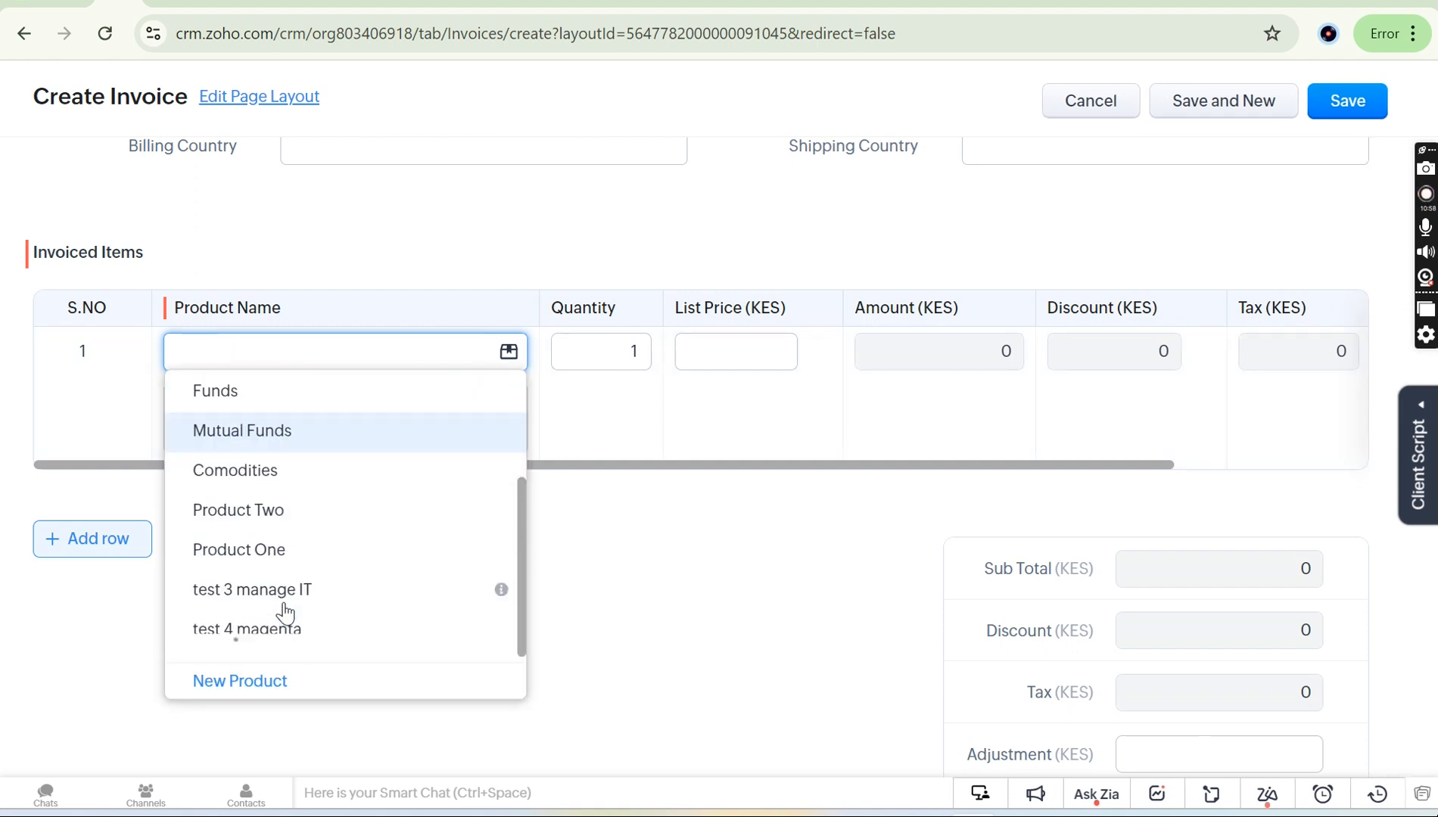
pyautogui.scroll(-2, 307, 500)
pyautogui.click(301, 606)
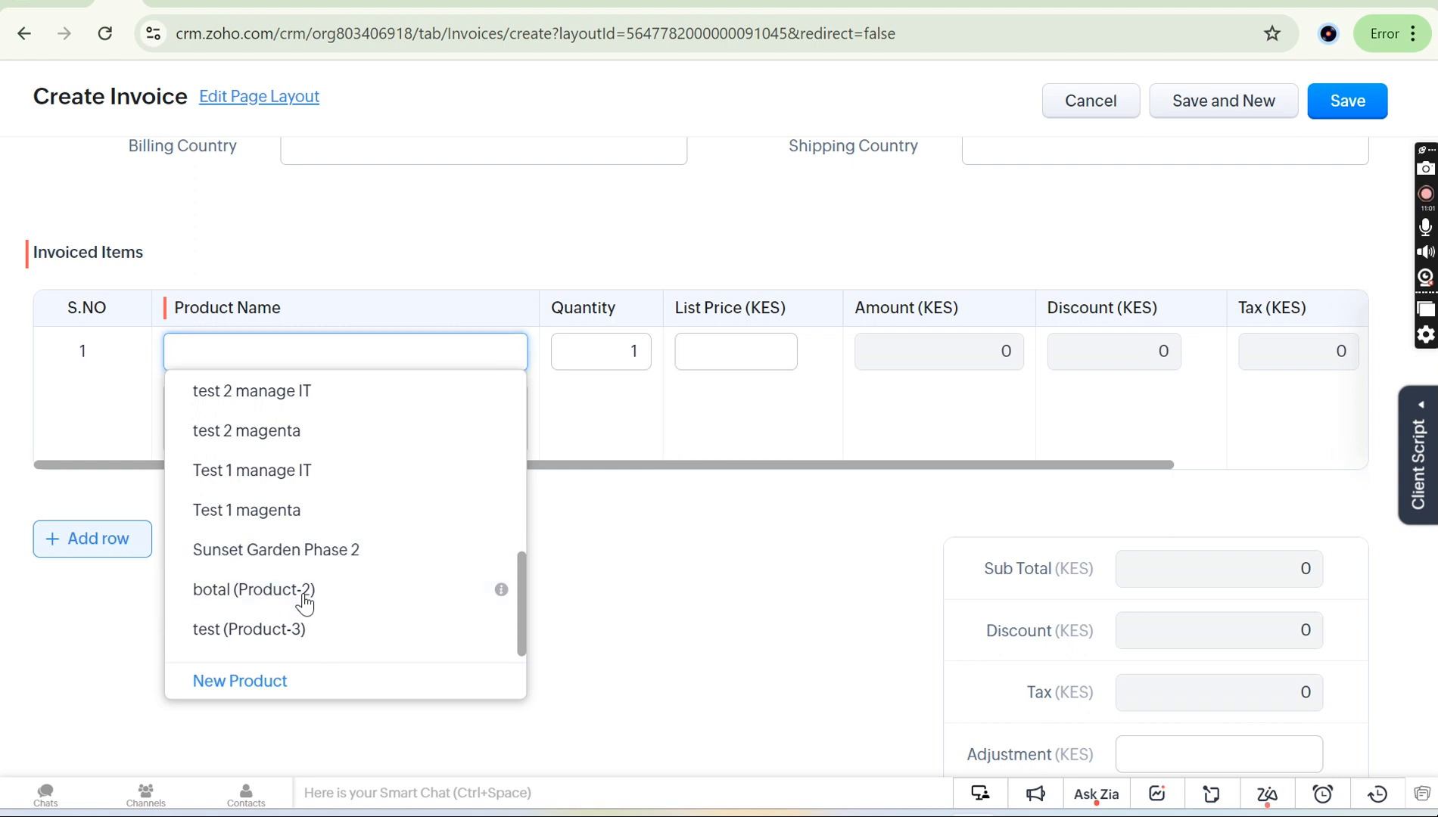
pyautogui.doubleClick(779, 355)
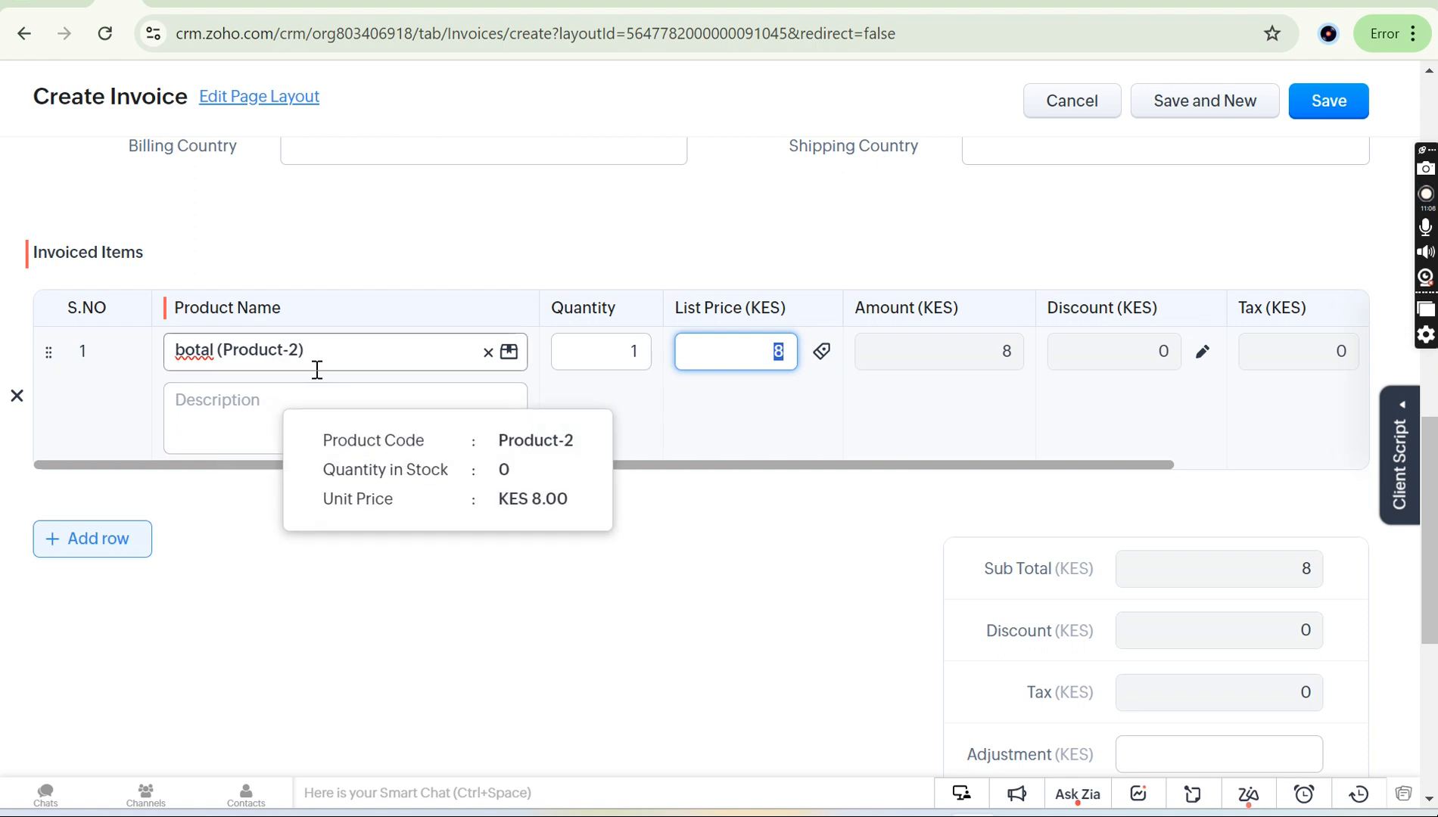
pyautogui.moveTo(343, 363)
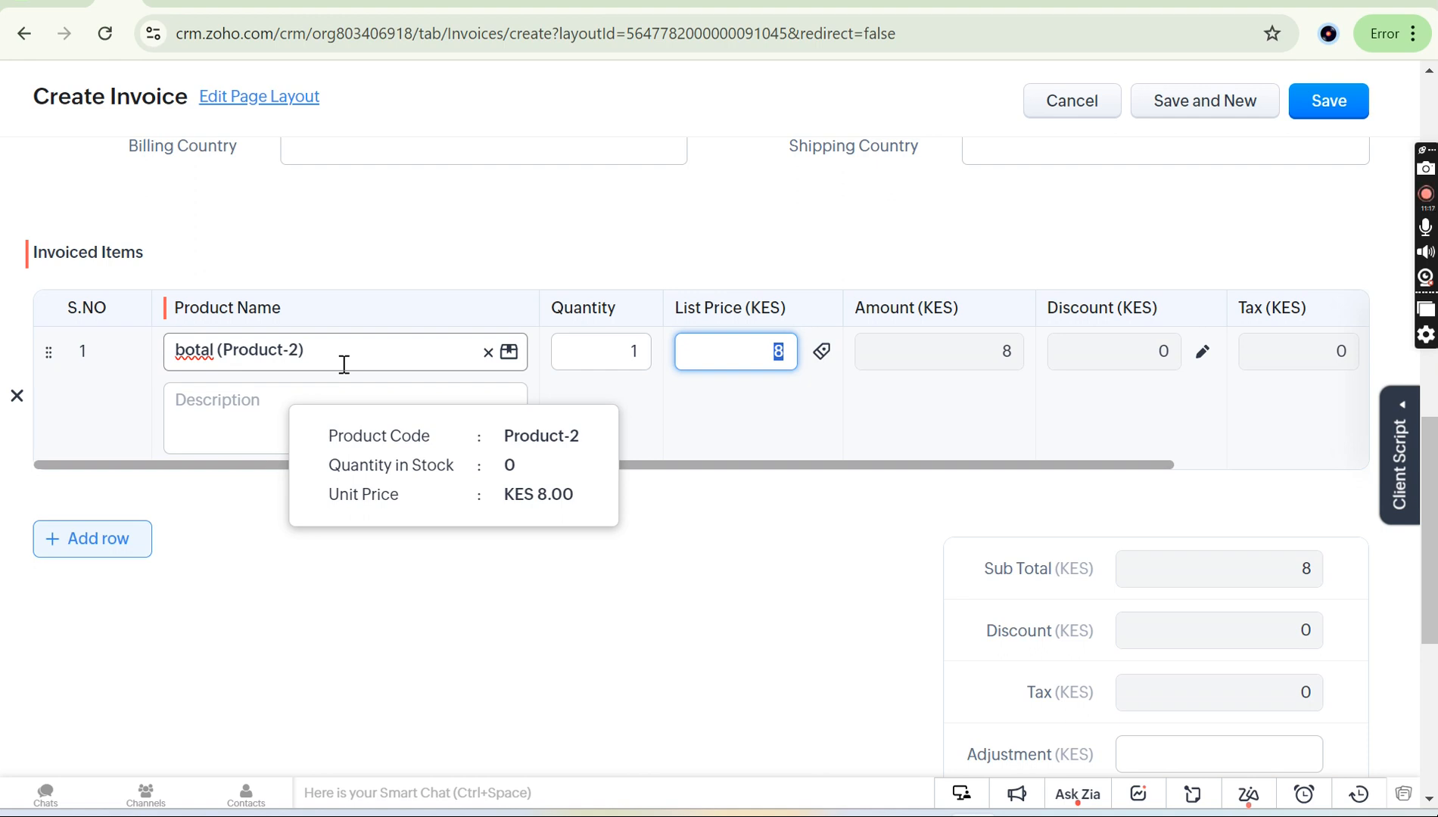
# Set the quantity of botal (Product-2) to 3 and review the item amount and invoice totals.
pyautogui.click(634, 353)
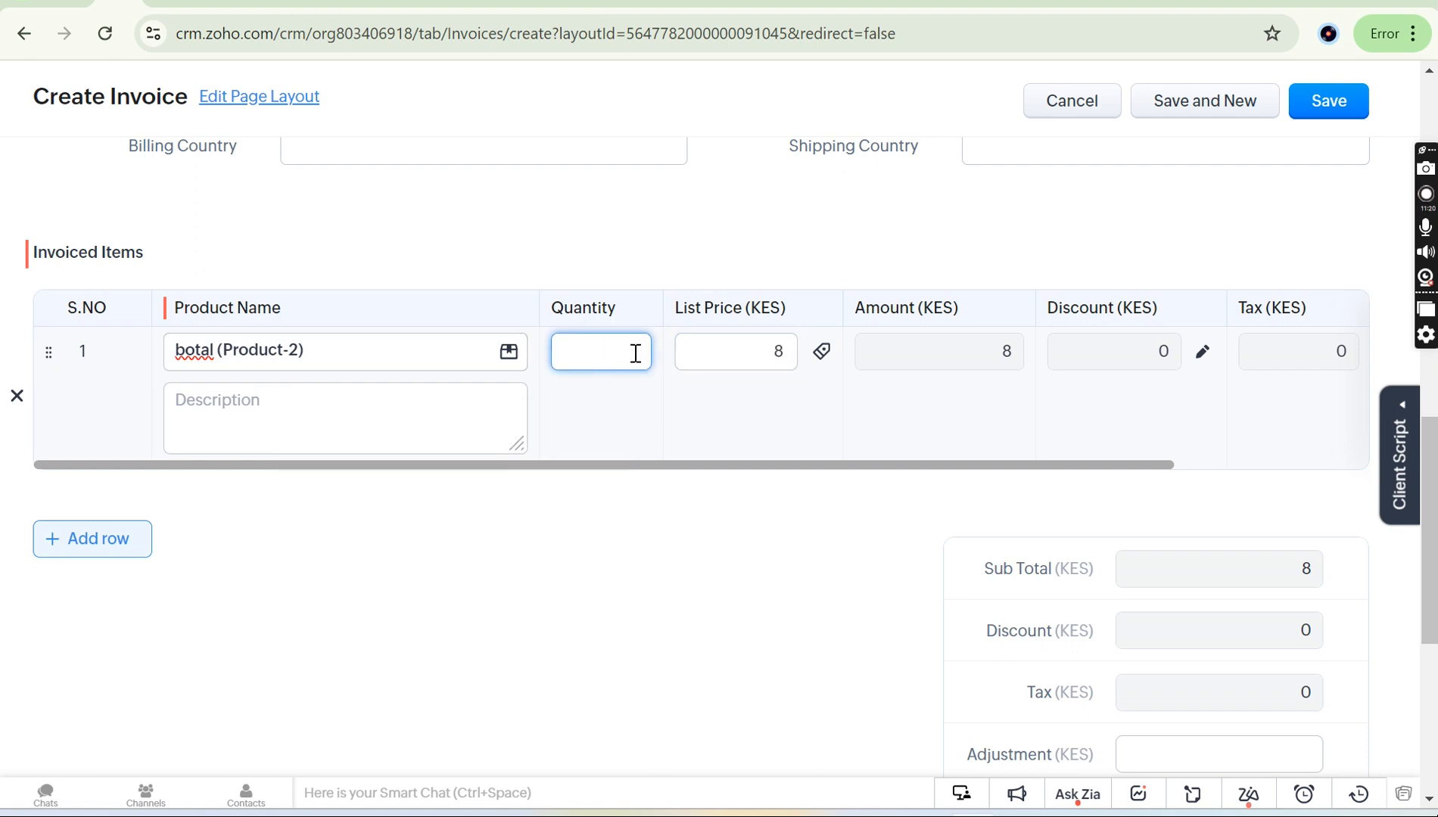
pyautogui.write('3')
pyautogui.click(674, 570)
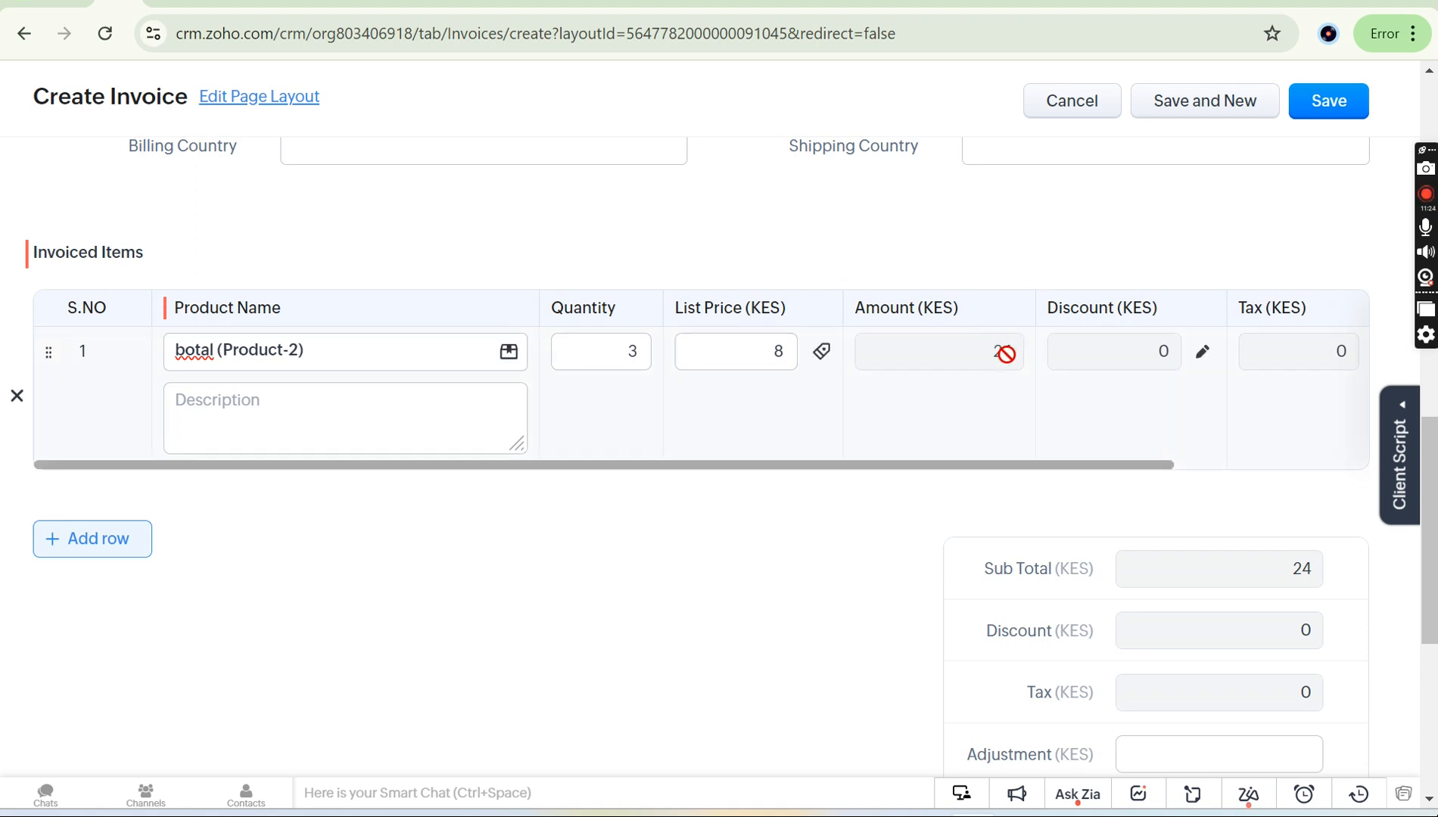
pyautogui.scroll(-1, 1300, 622)
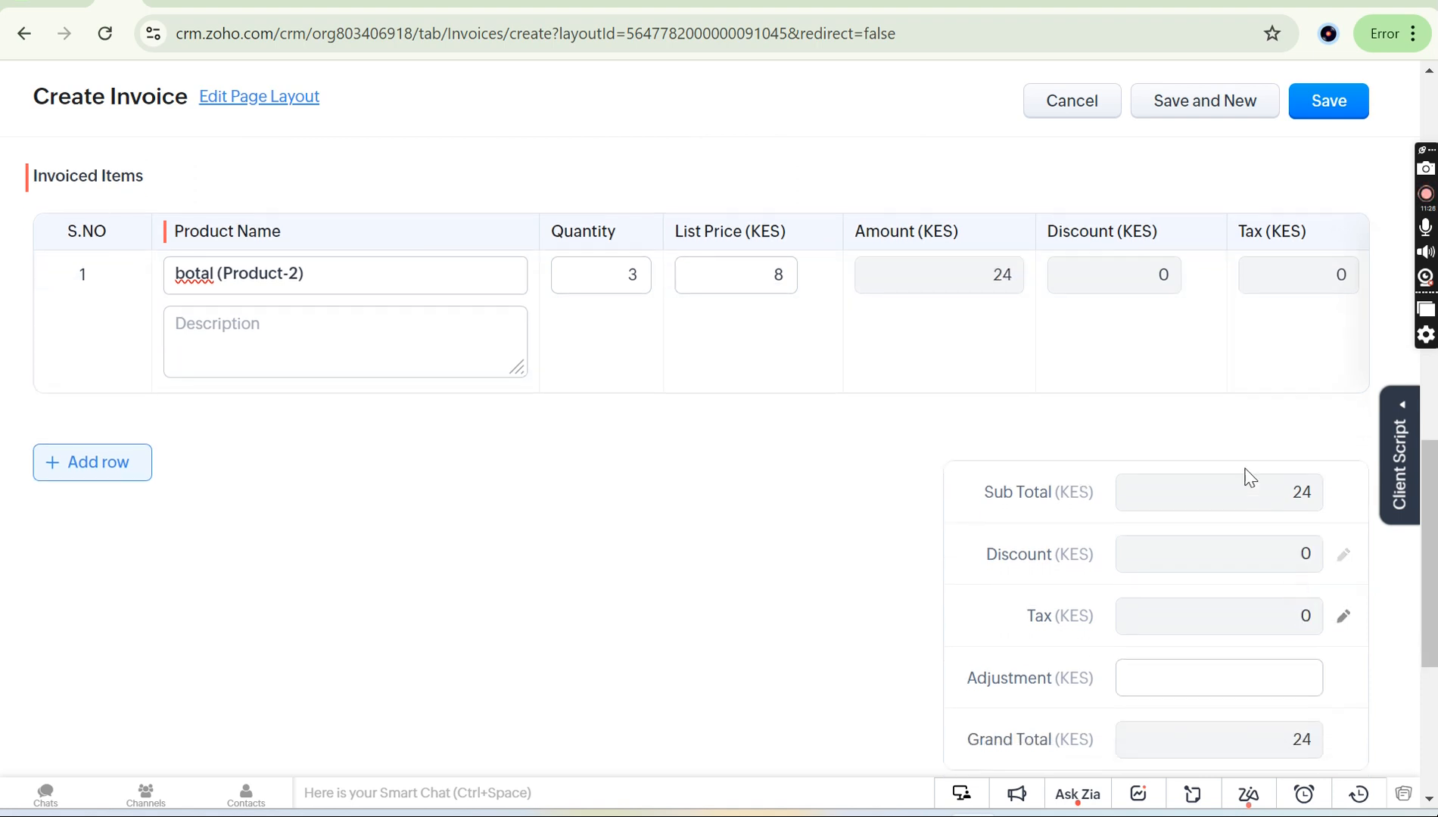
pyautogui.scroll(-1, 796, 577)
pyautogui.scroll(2, 796, 577)
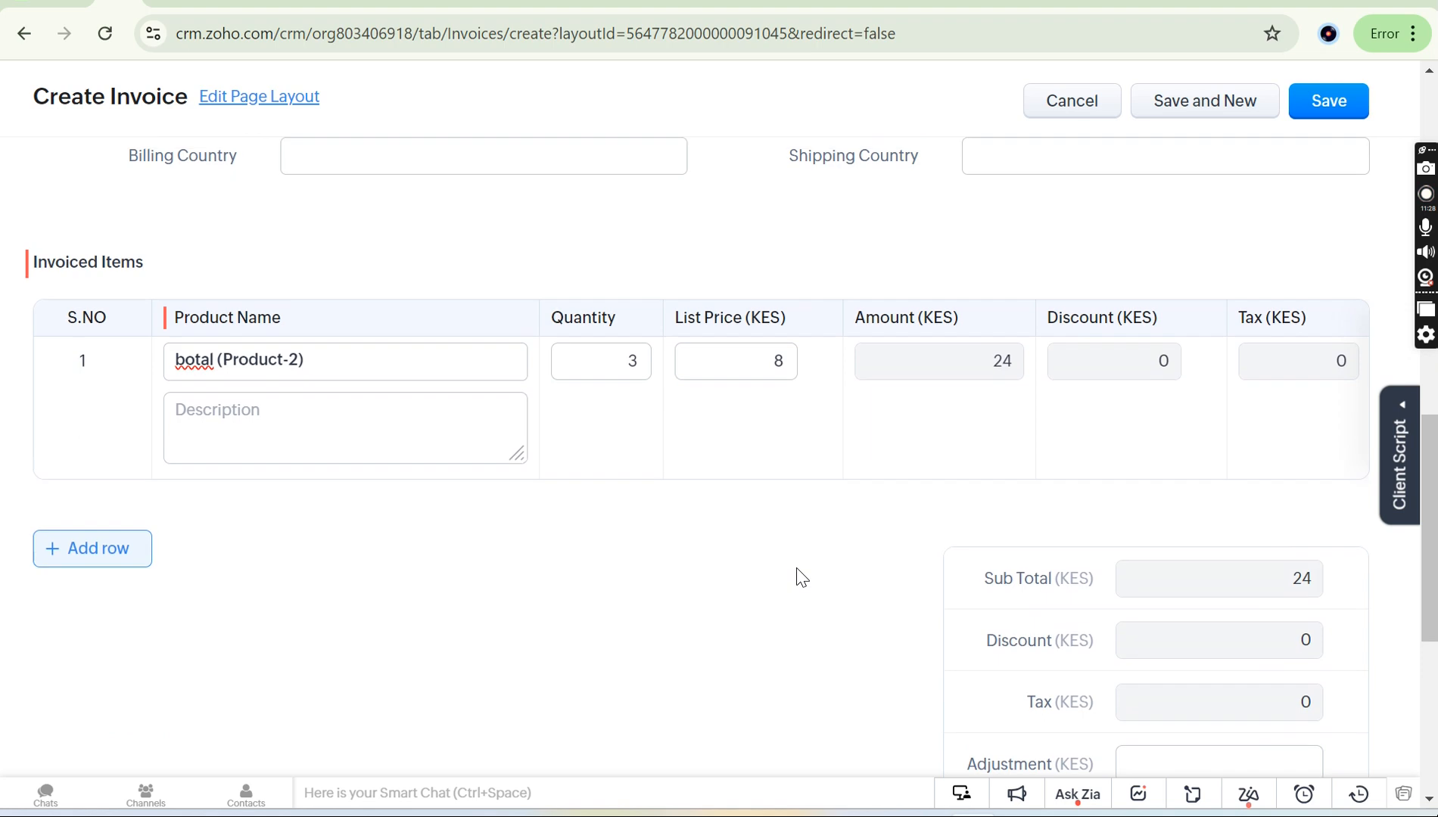
# Return to the Invoices layout editor and inspect the currency properties of the Total Value 1 field in Subform 4.
pyautogui.scroll(1, 796, 577)
pyautogui.click(639, 398)
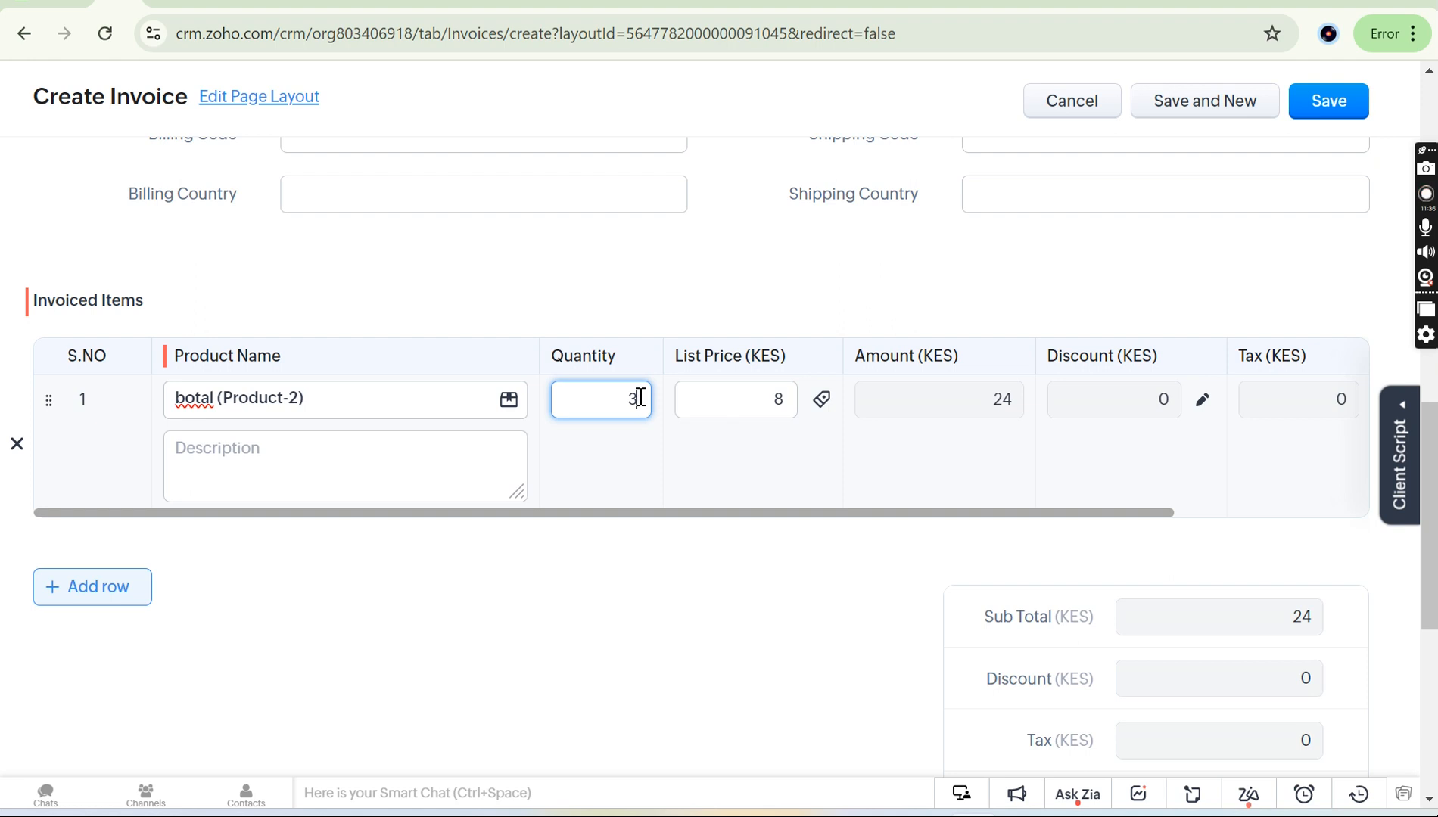
pyautogui.click(278, 1)
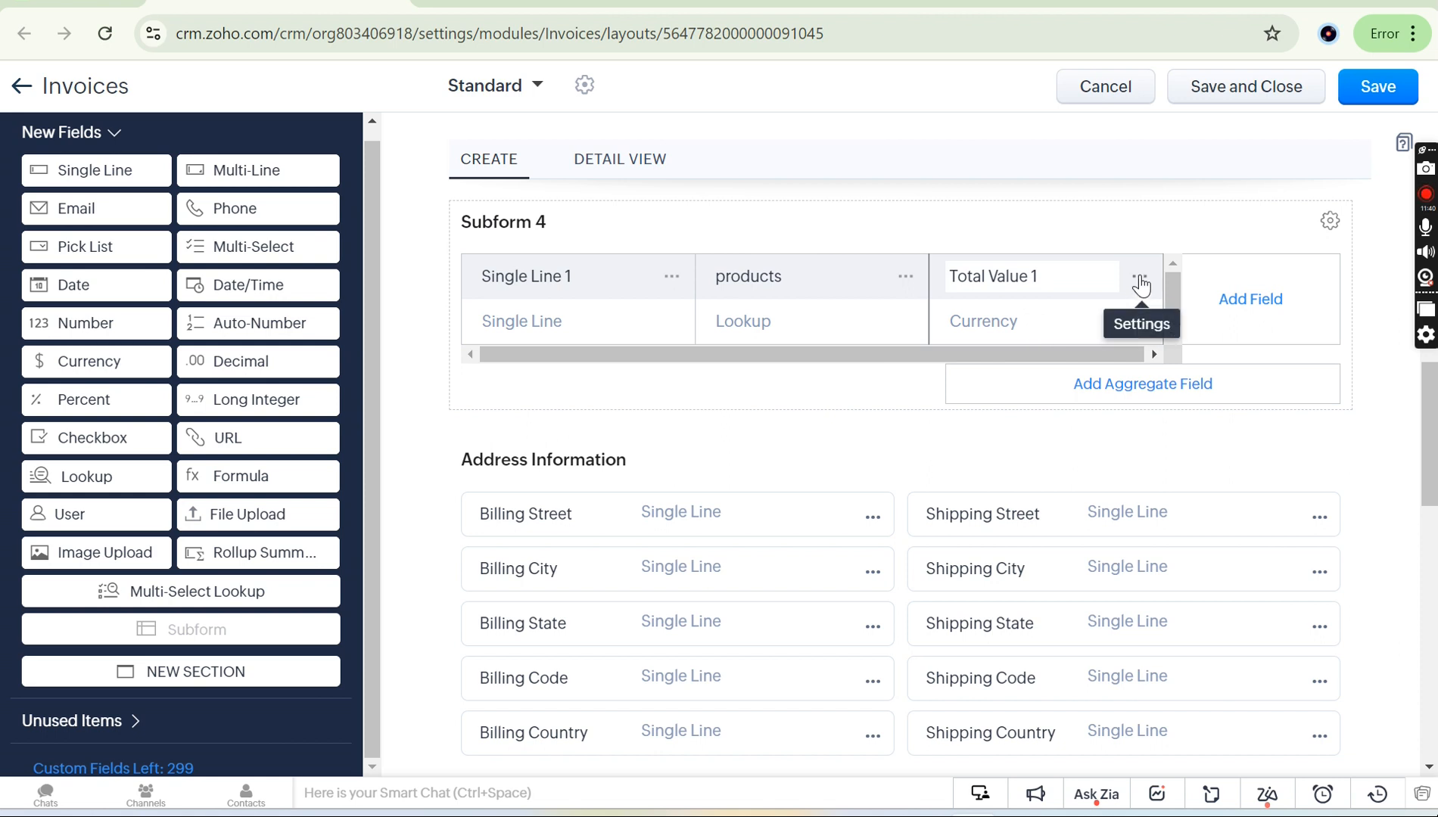
pyautogui.click(1140, 281)
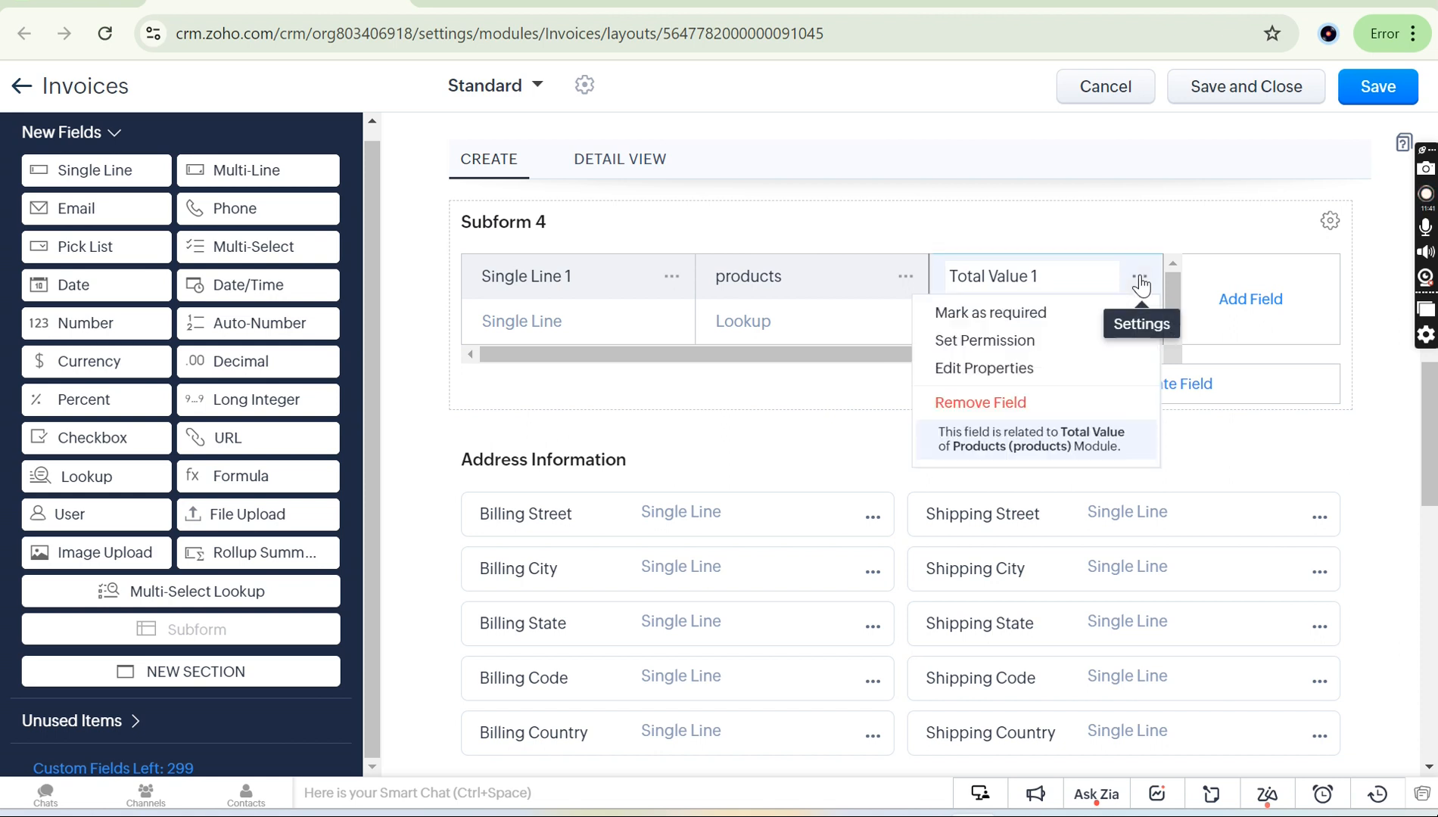
pyautogui.click(1019, 371)
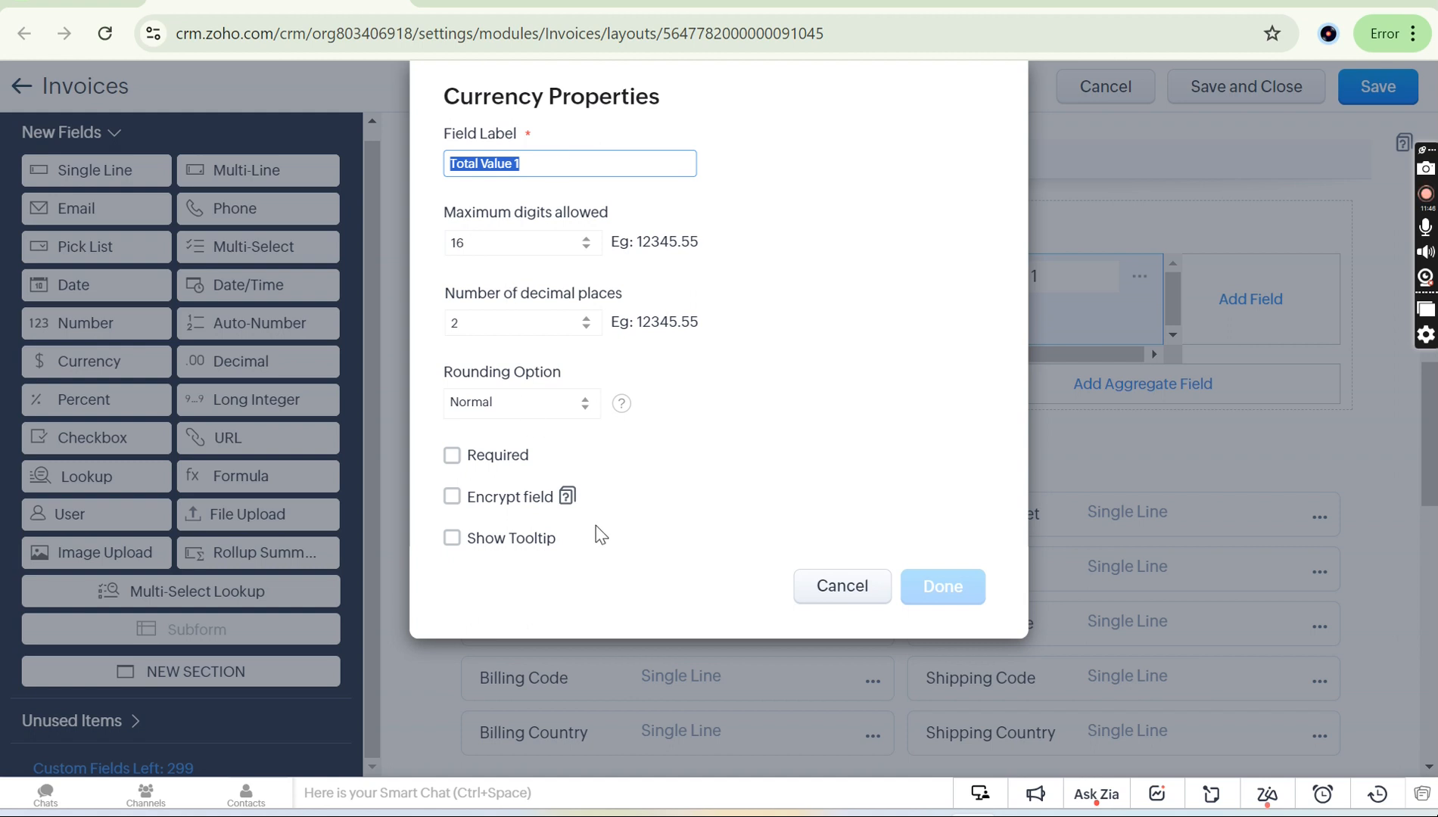
pyautogui.click(900, 482)
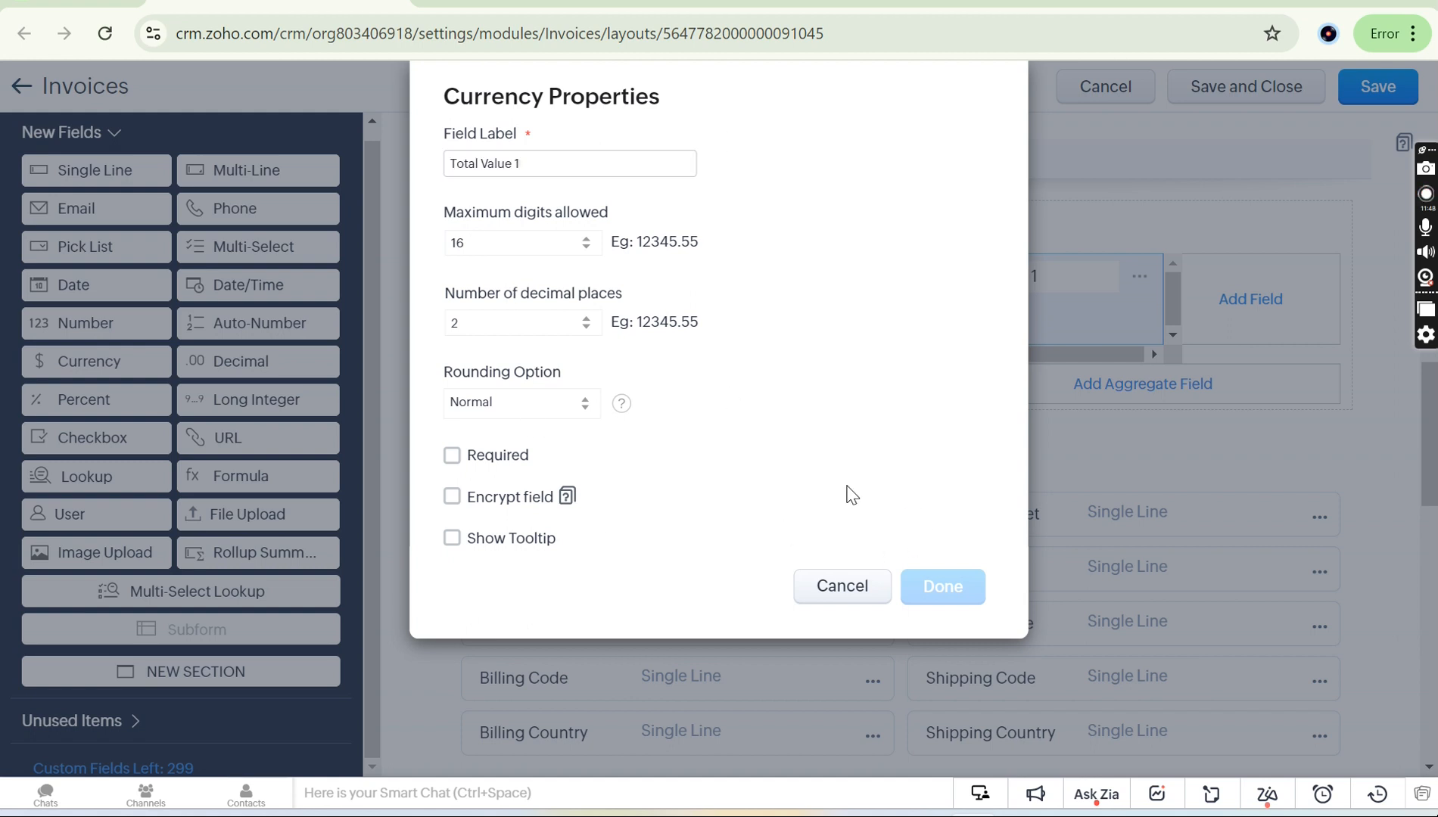
pyautogui.click(842, 588)
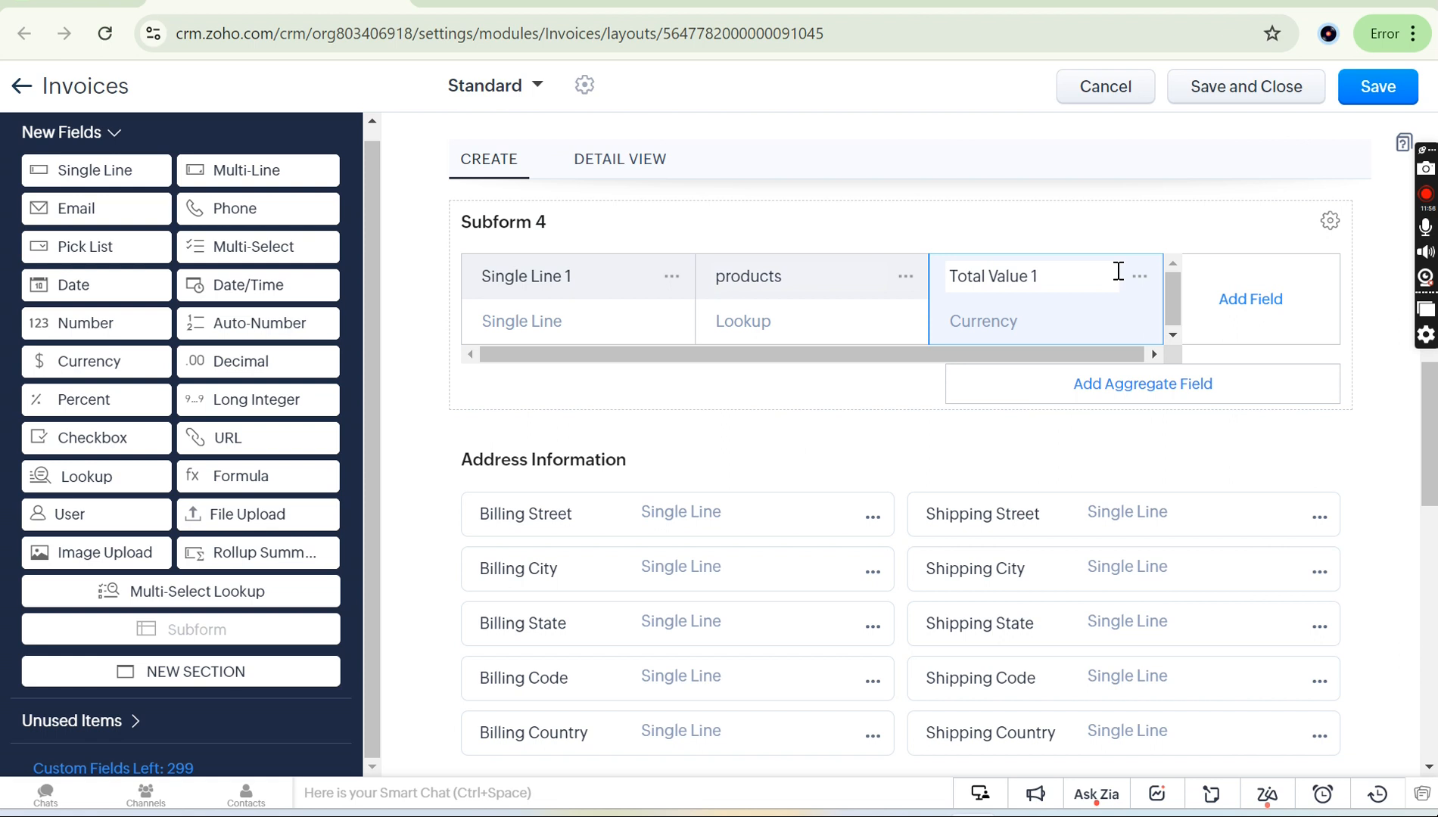
pyautogui.click(1138, 278)
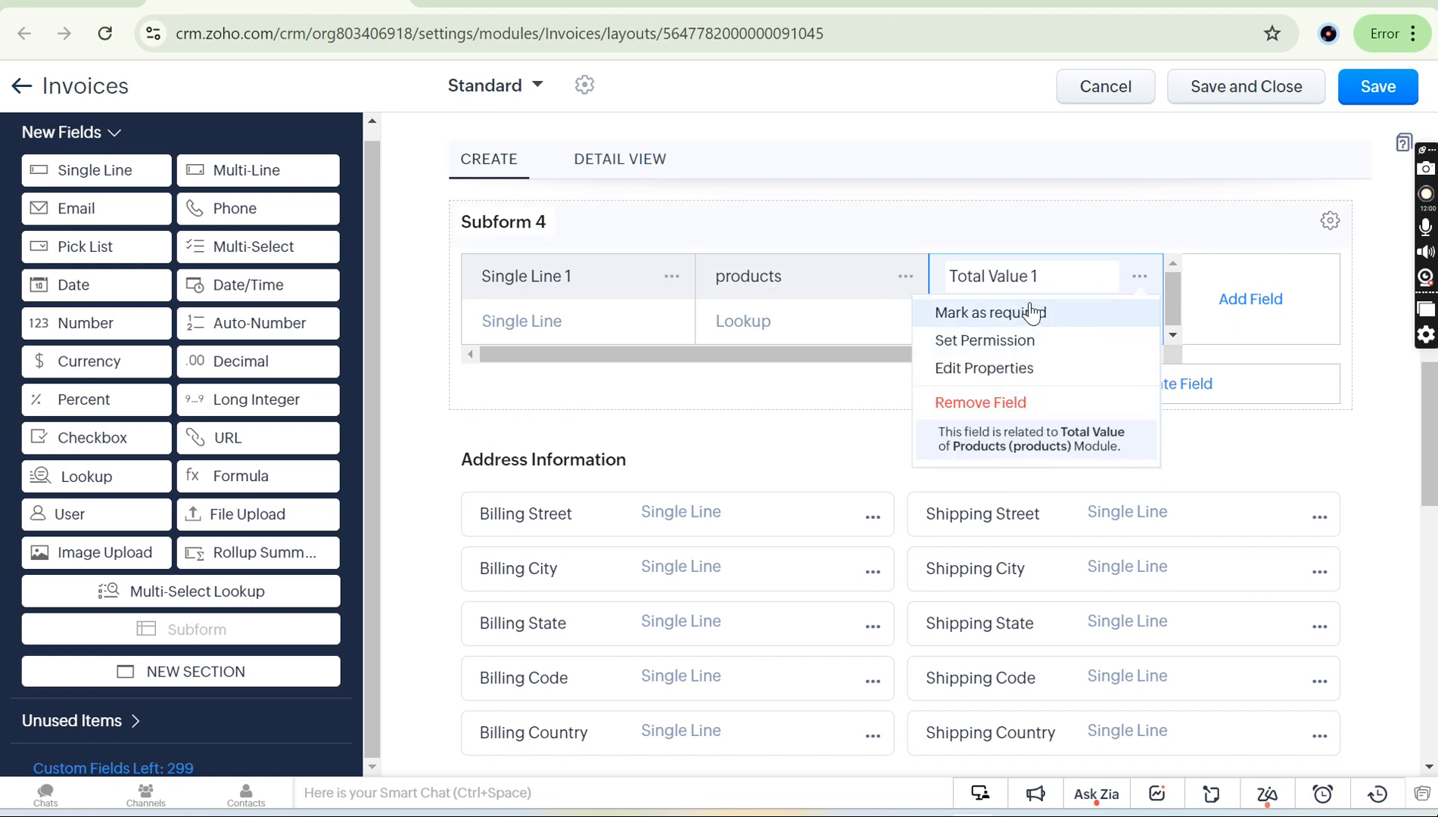
pyautogui.click(1022, 370)
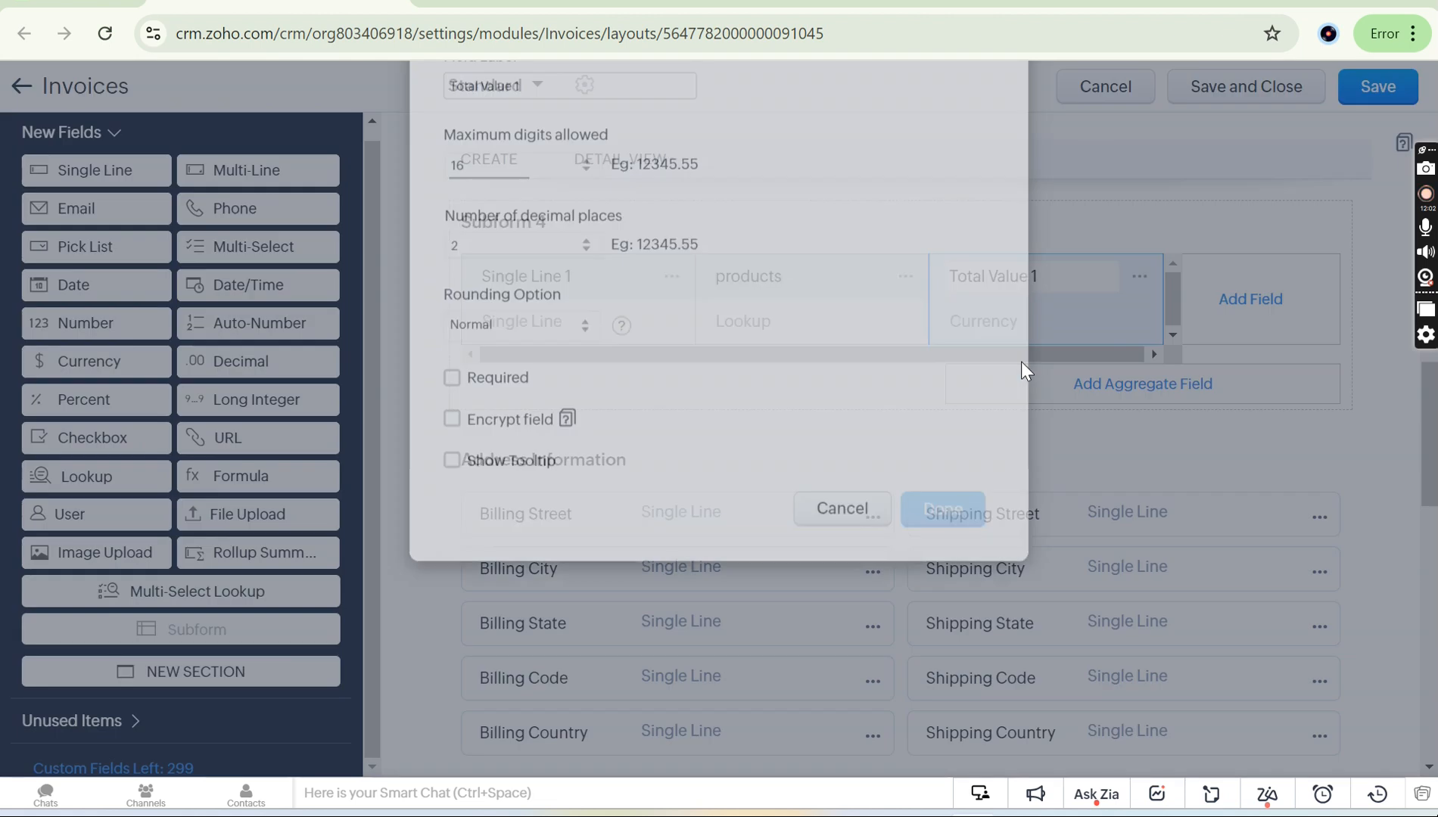
pyautogui.click(842, 587)
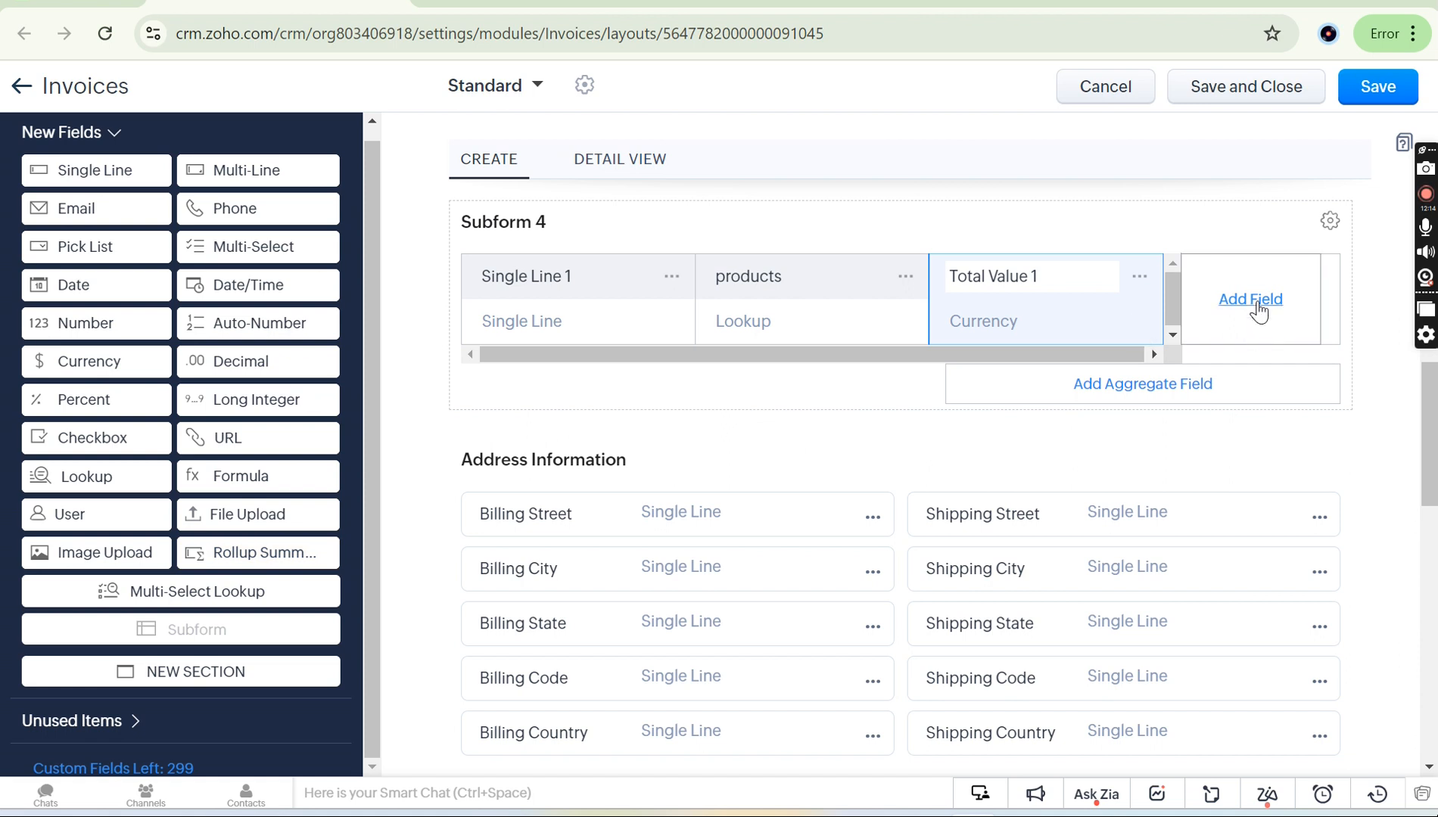
# Rename the Single Line 1 field in Subform 4 to qnty and move it after Total Value 1.
pyautogui.click(1257, 310)
pyautogui.click(582, 273)
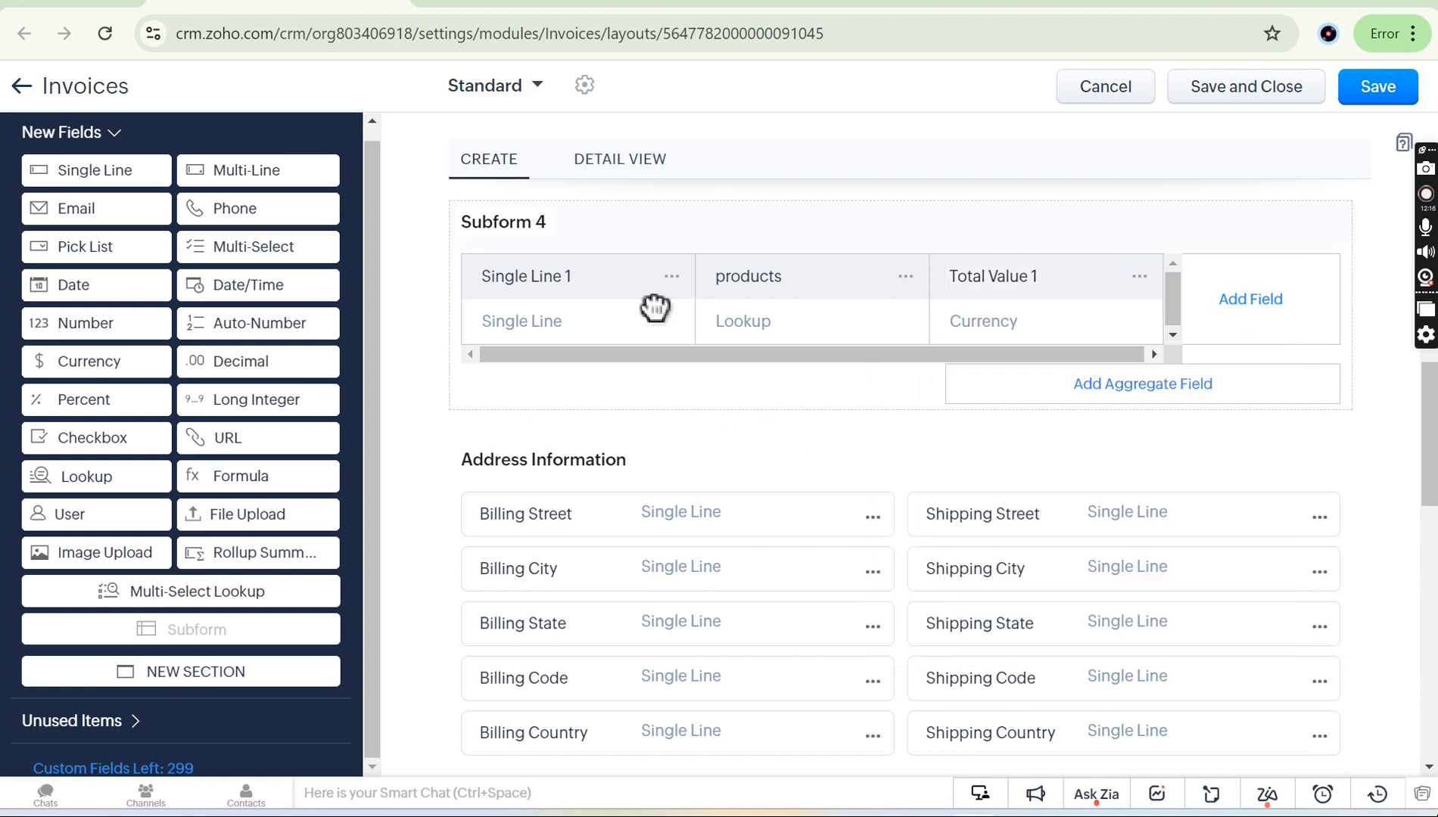
pyautogui.hotkey('ctrl', 'a')
pyautogui.press('BackSpace')
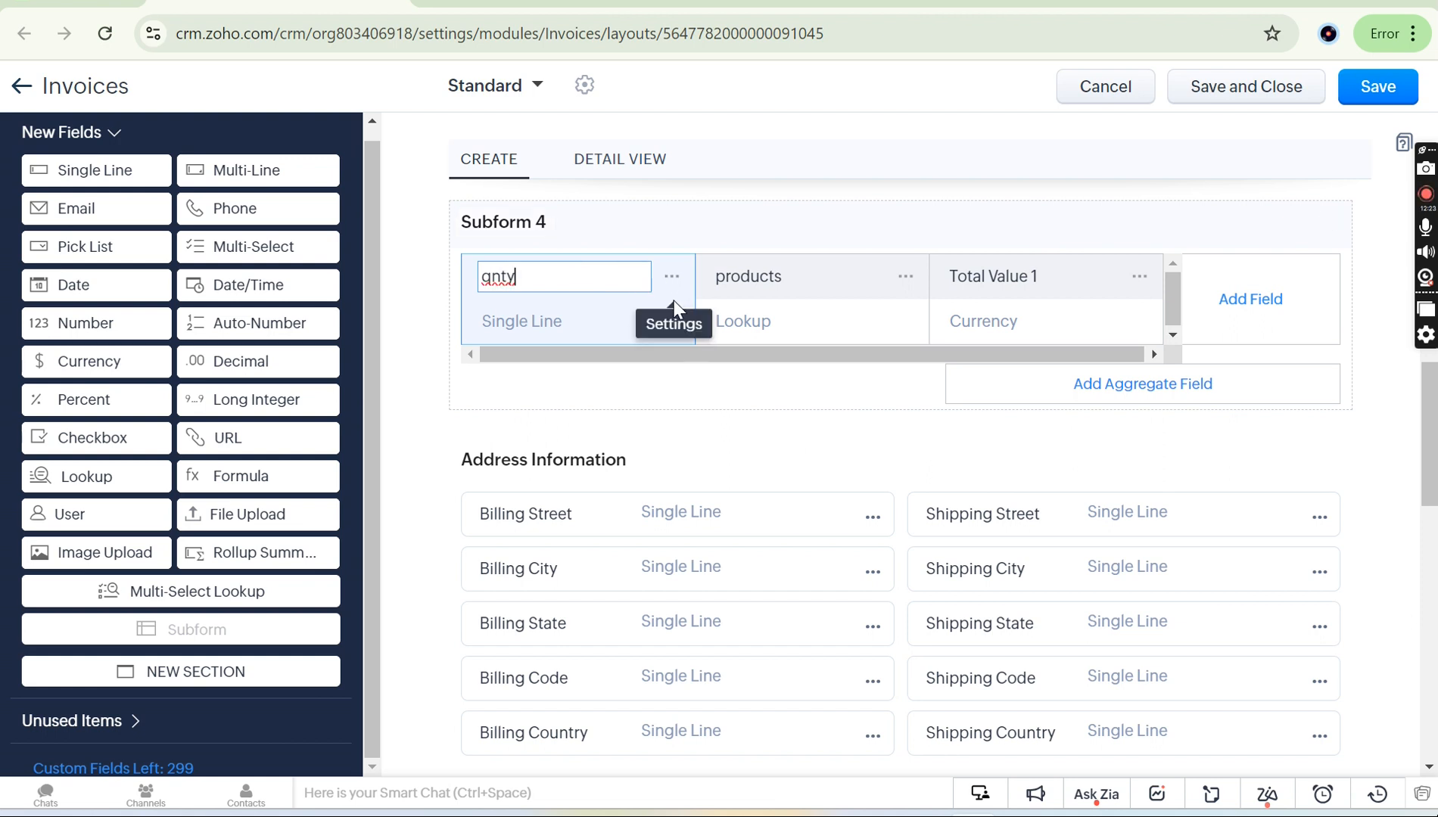
pyautogui.moveTo(672, 303); pyautogui.dragTo(1114, 301)
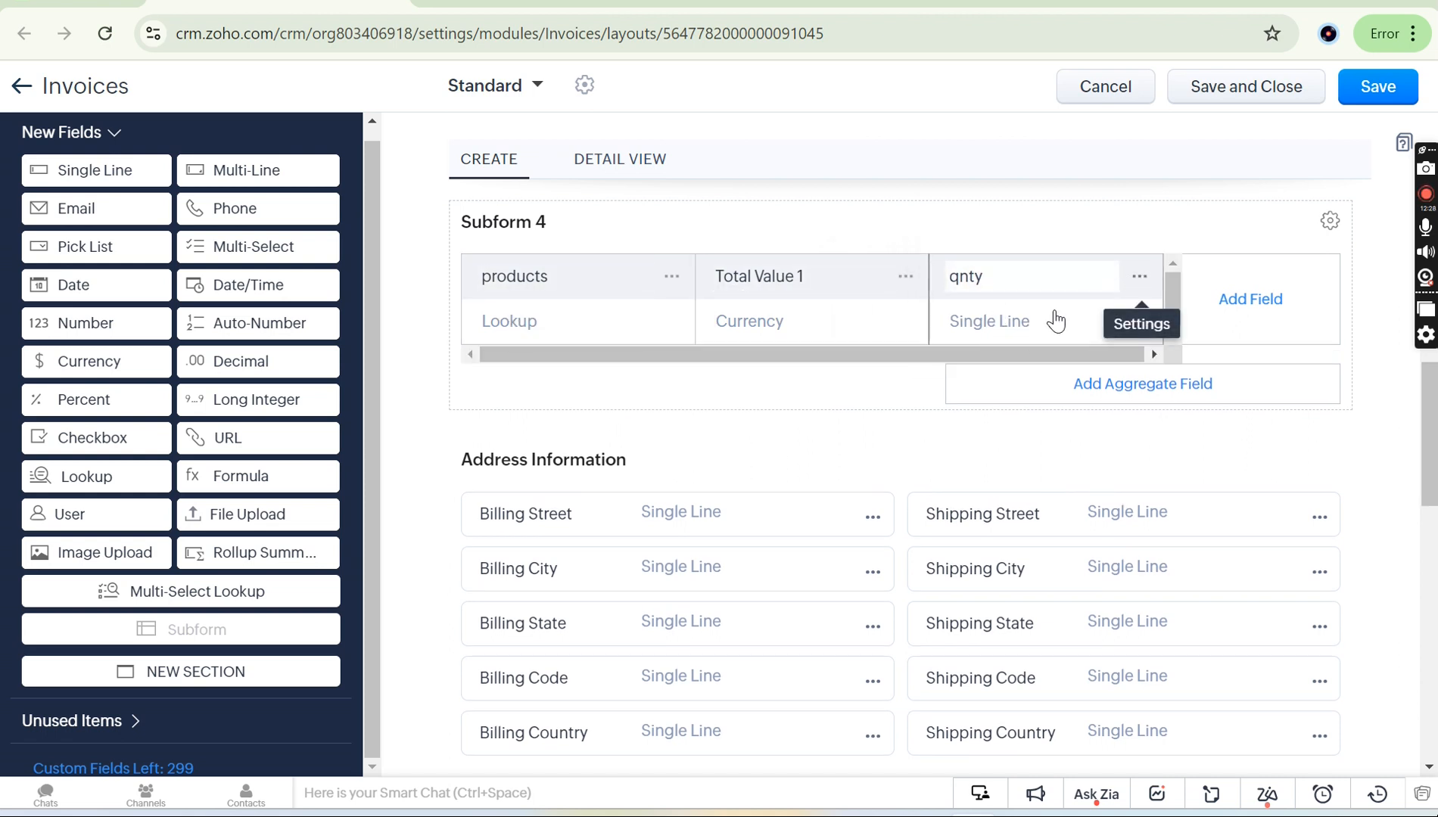
# Inspect the single-line properties of the qnty field, including its number of characters allowed, and leave without changes.
pyautogui.click(1141, 280)
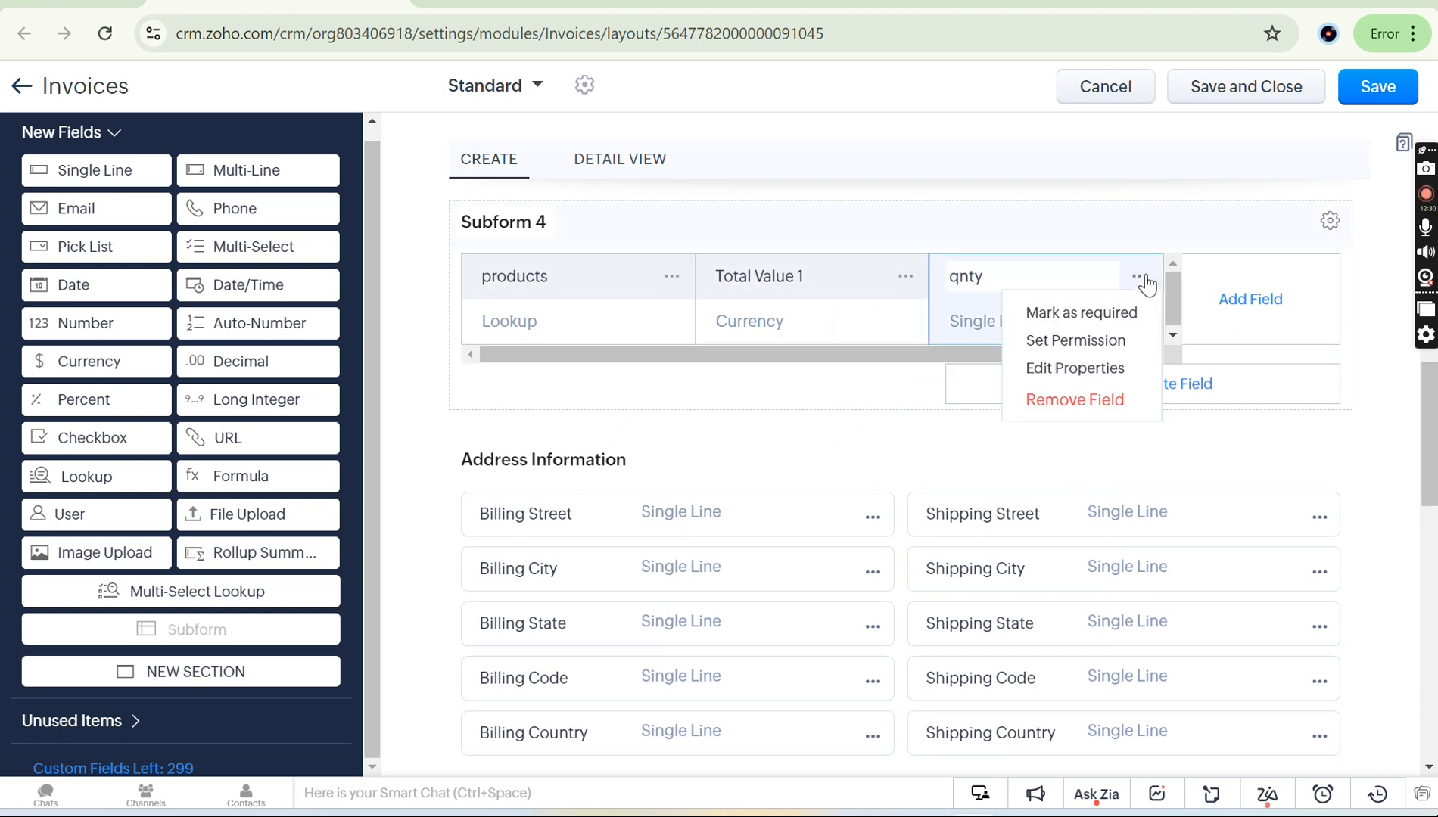
pyautogui.click(1092, 370)
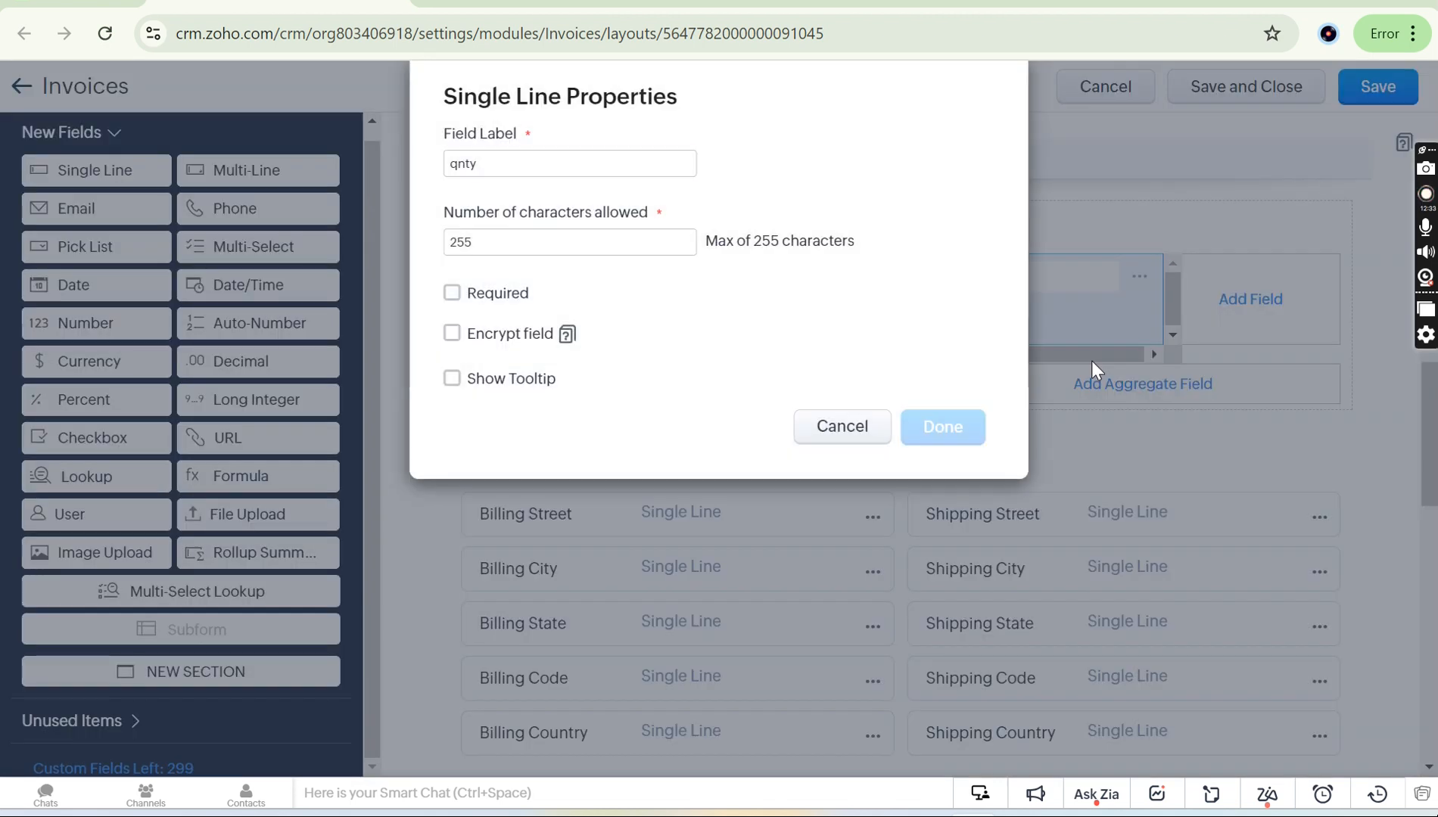
pyautogui.click(510, 241)
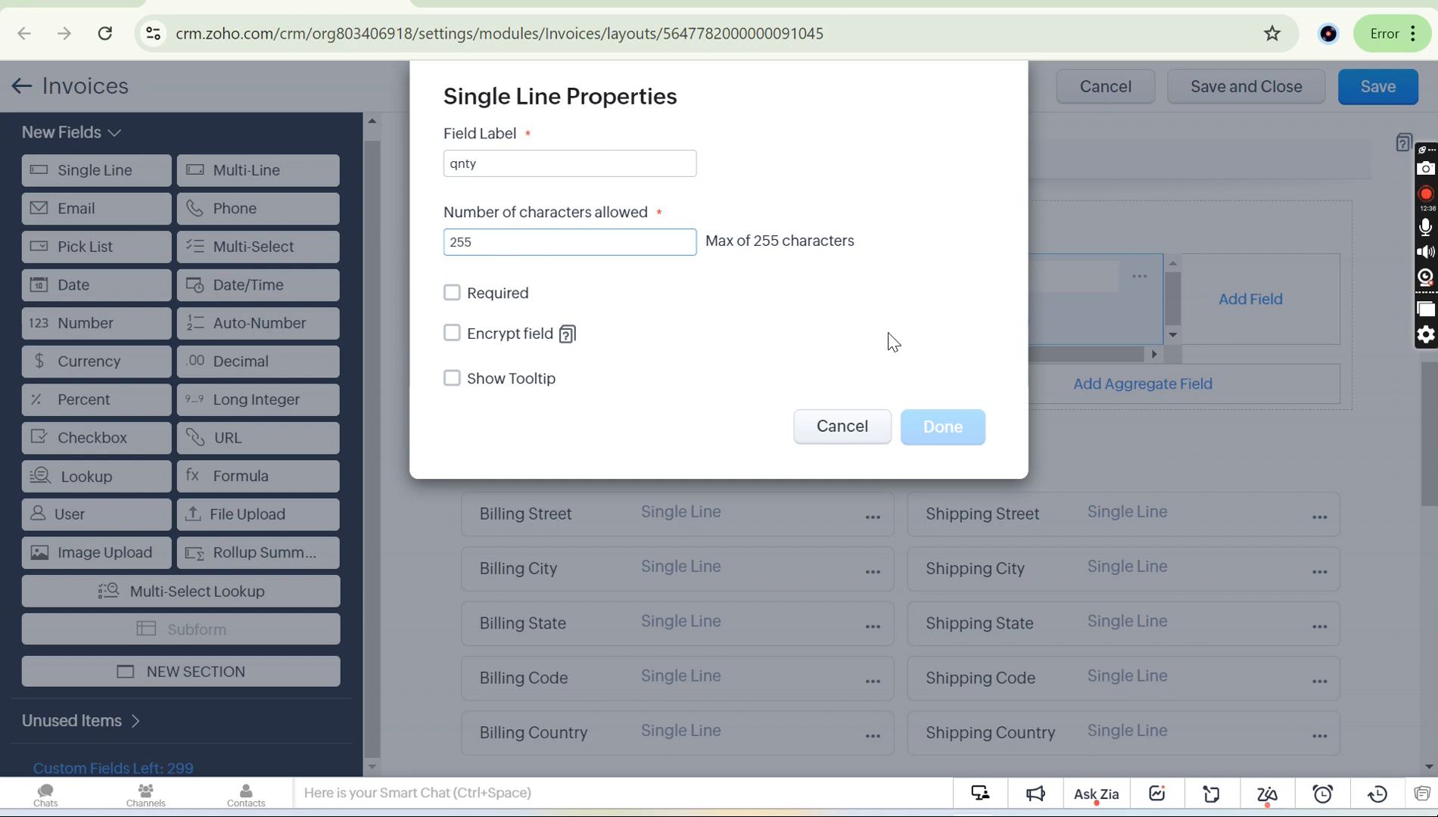
pyautogui.click(846, 433)
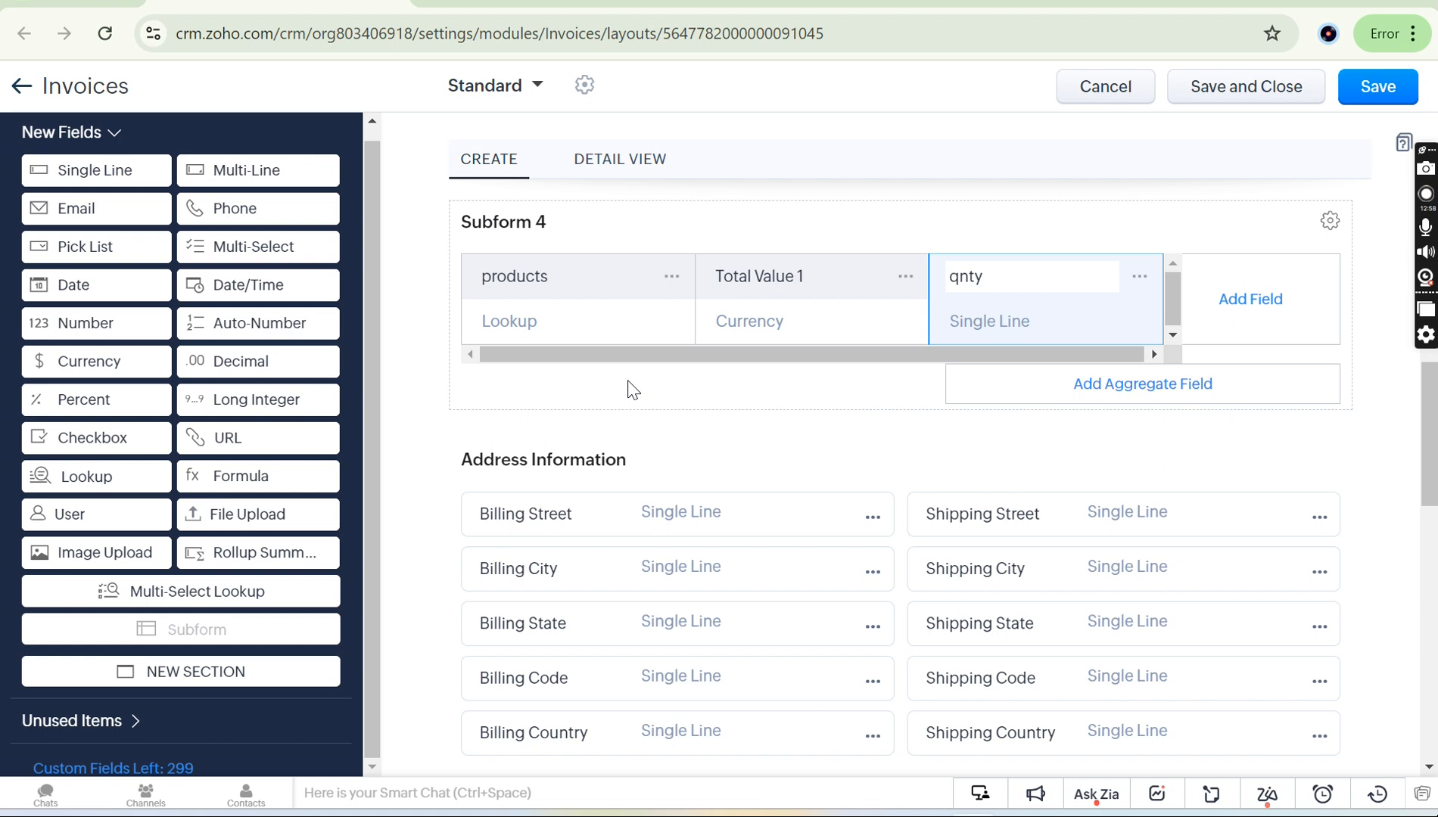
# Add a Number field below Billing City in the Address Information section and inspect its properties.
pyautogui.scroll(-3, 955, 545)
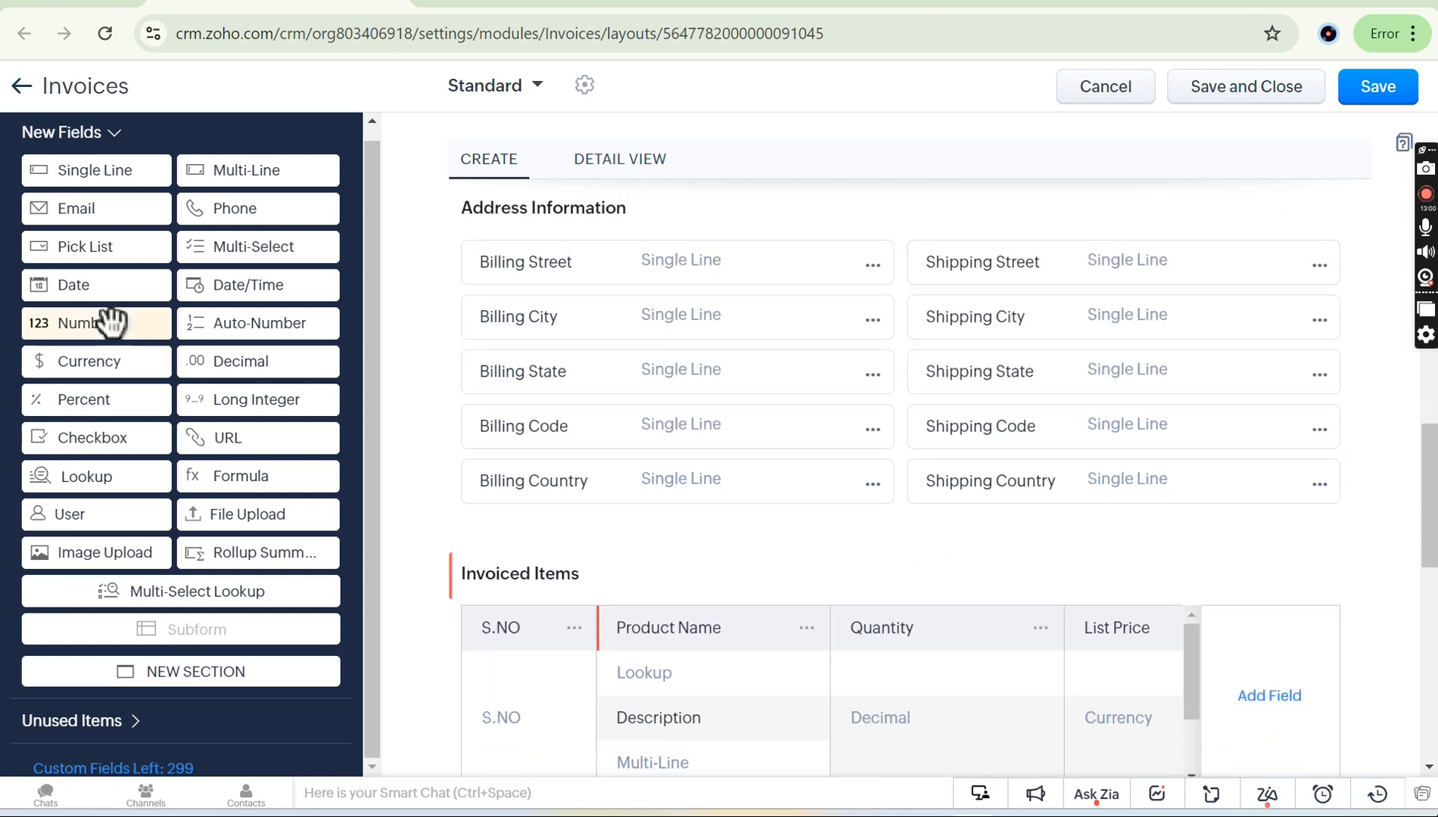
pyautogui.moveTo(98, 323); pyautogui.dragTo(654, 379)
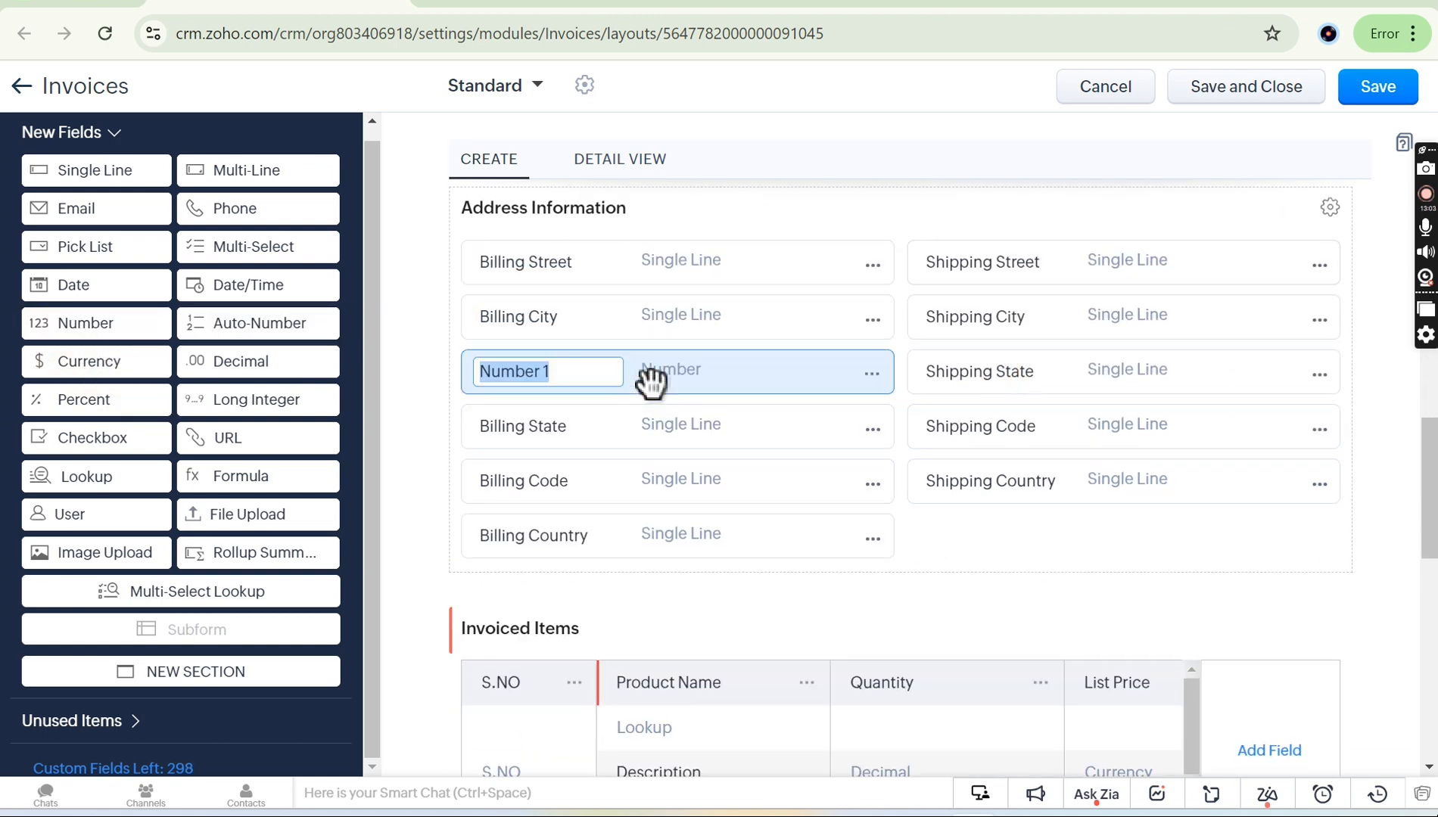
pyautogui.click(868, 373)
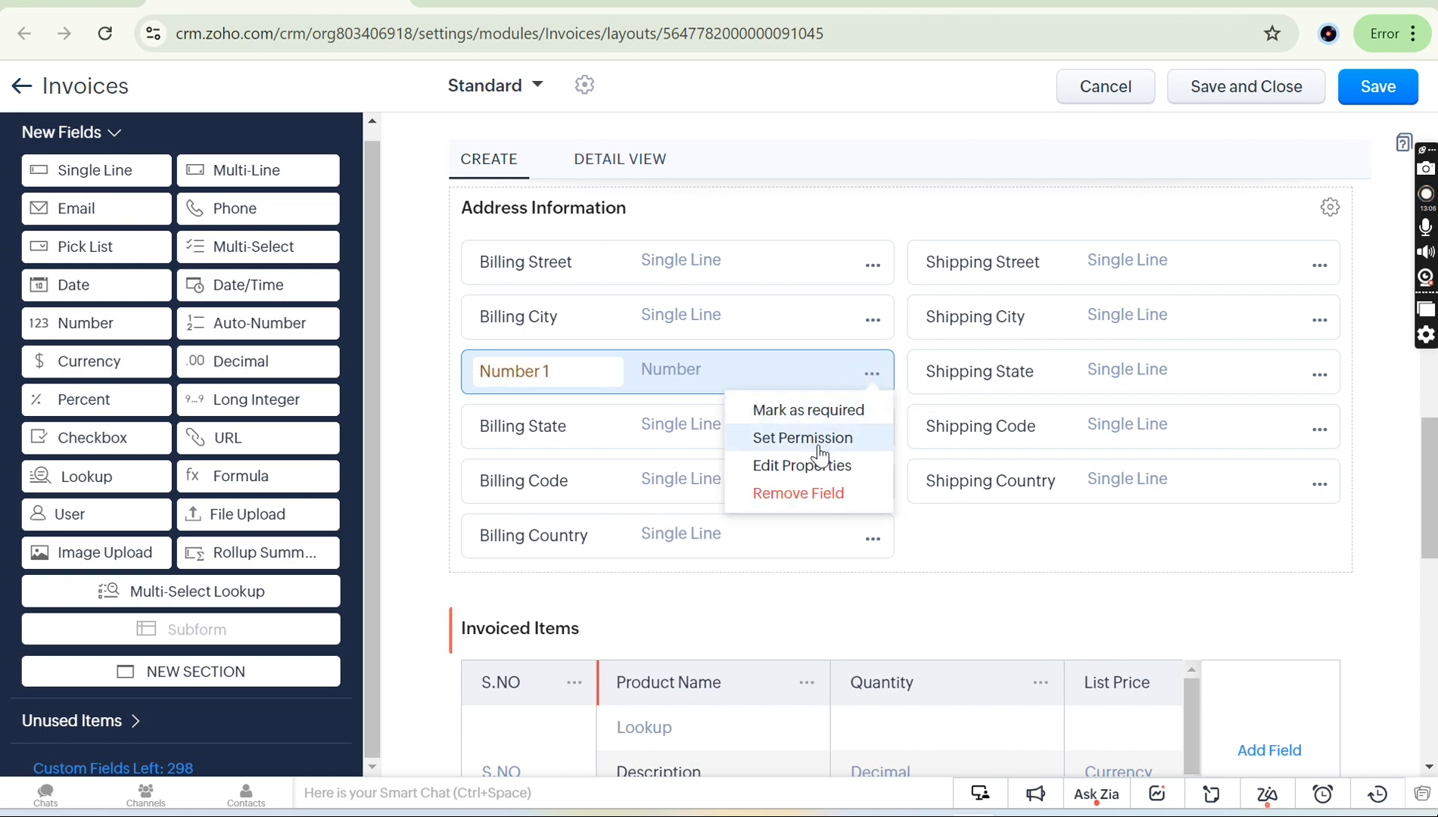
pyautogui.click(834, 467)
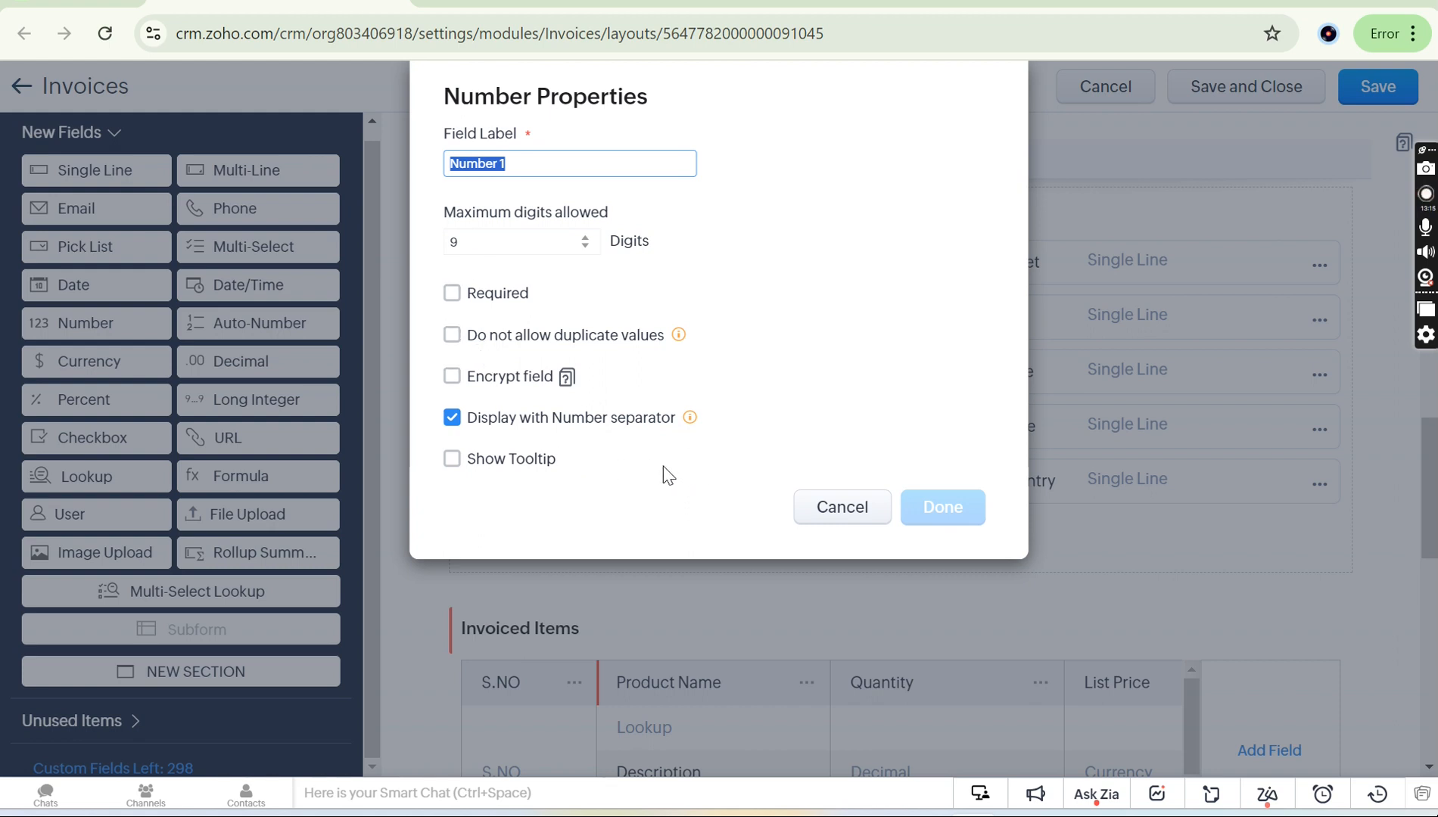
pyautogui.click(840, 513)
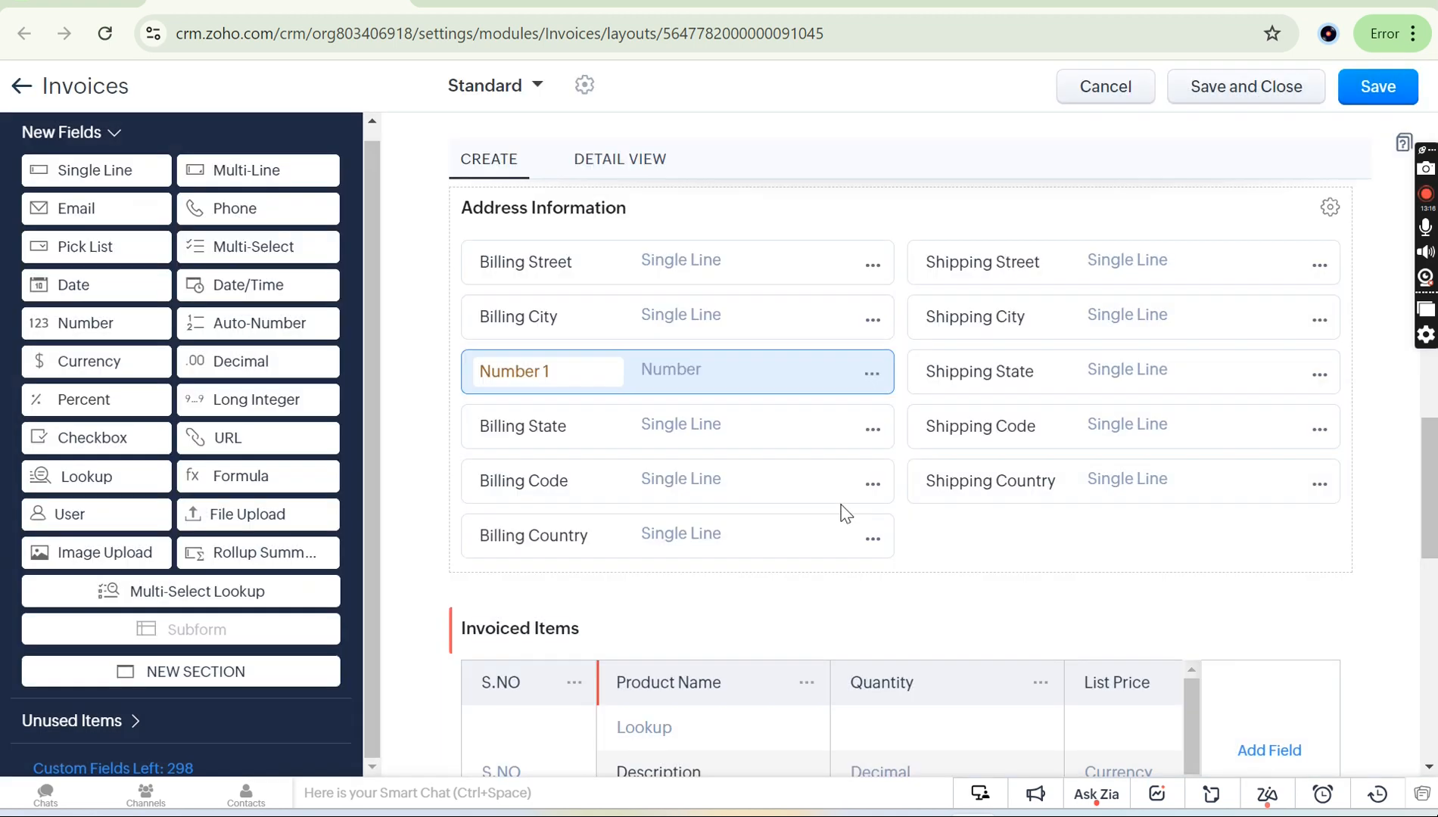
# Permanently delete the new Number field from the Address Information section.
pyautogui.click(870, 378)
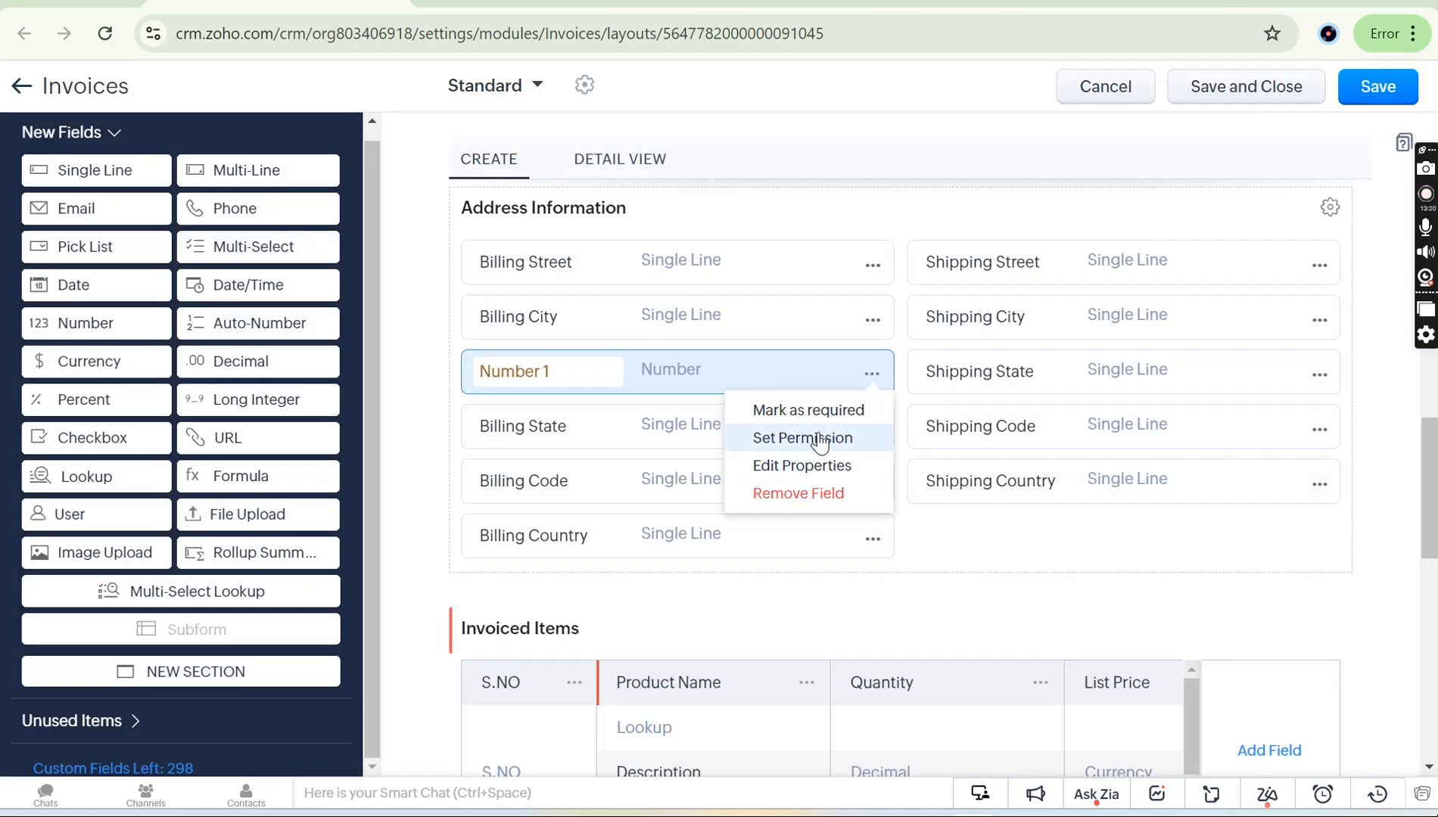
pyautogui.click(819, 441)
pyautogui.click(872, 397)
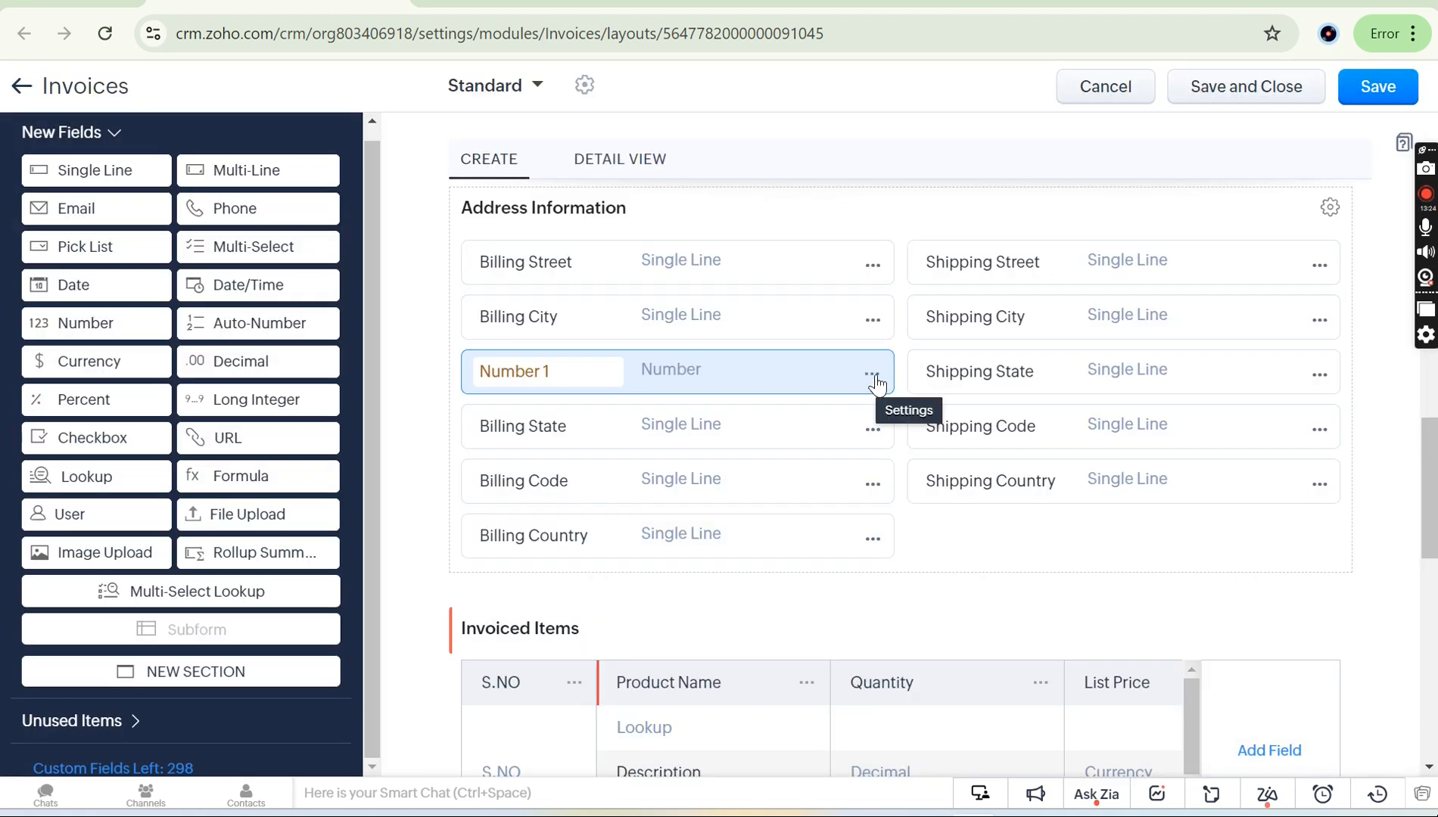
pyautogui.click(874, 378)
pyautogui.click(827, 494)
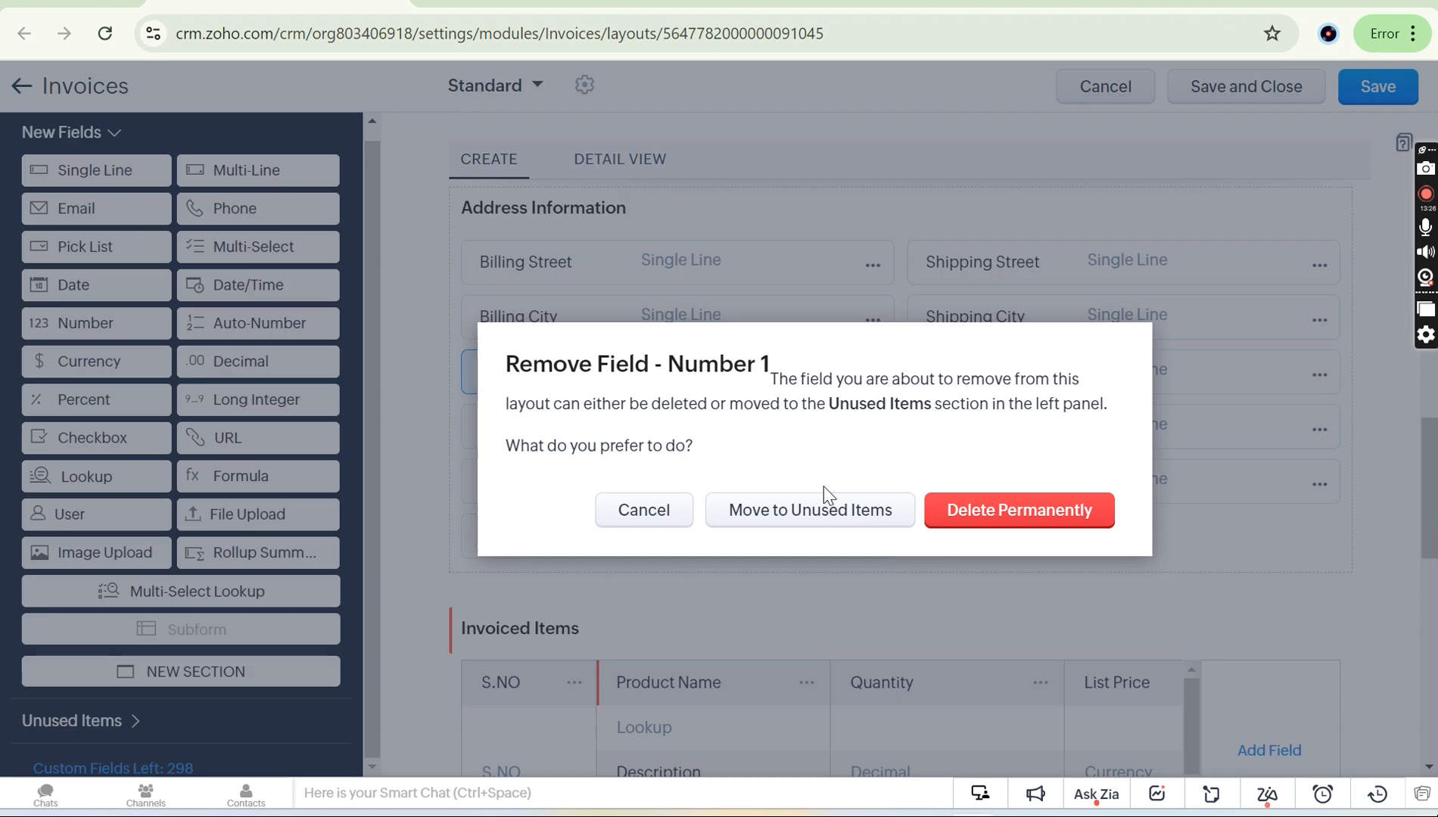
pyautogui.click(1006, 514)
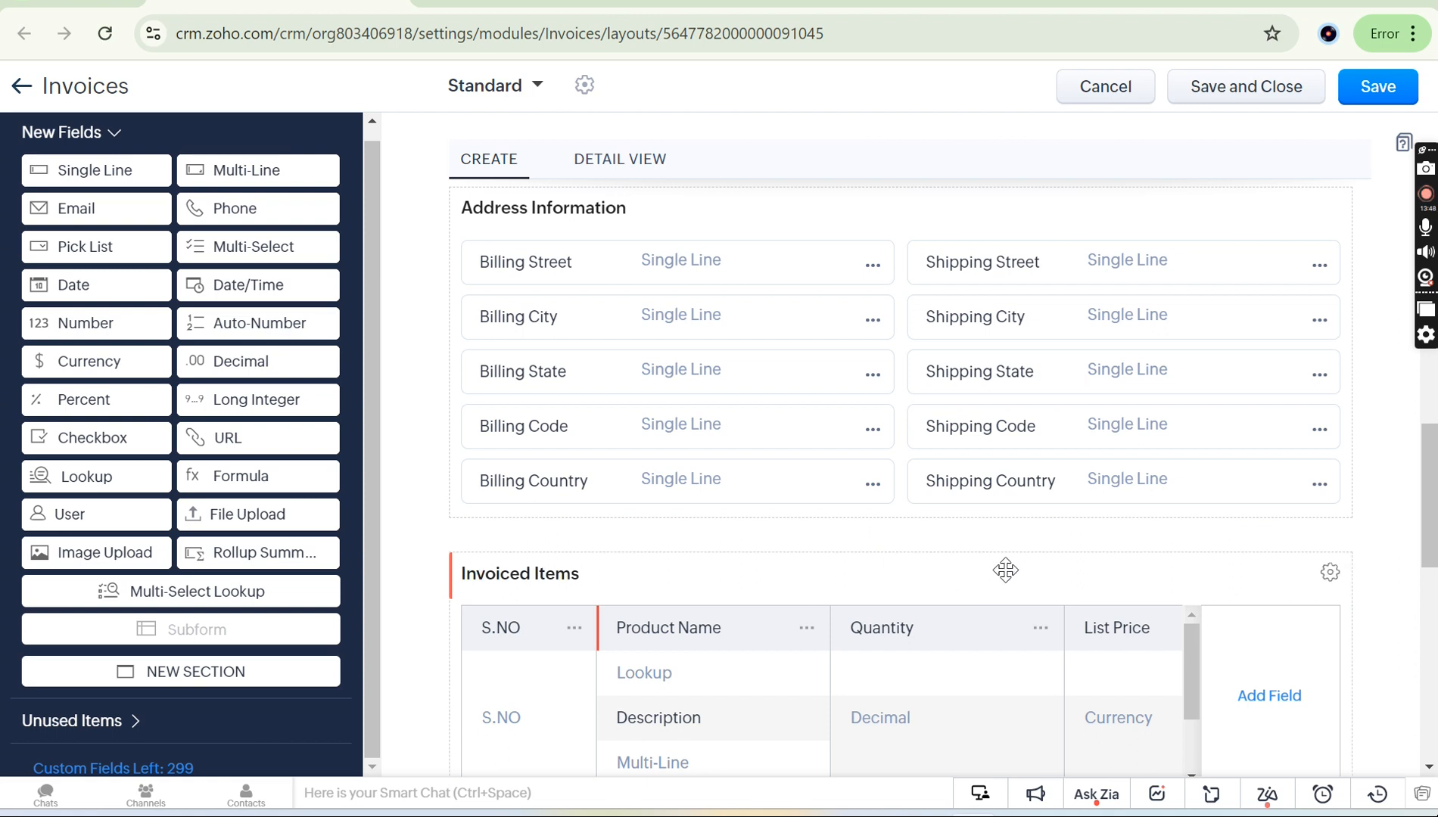
pyautogui.scroll(-3, 1004, 566)
pyautogui.scroll(4, 770, 529)
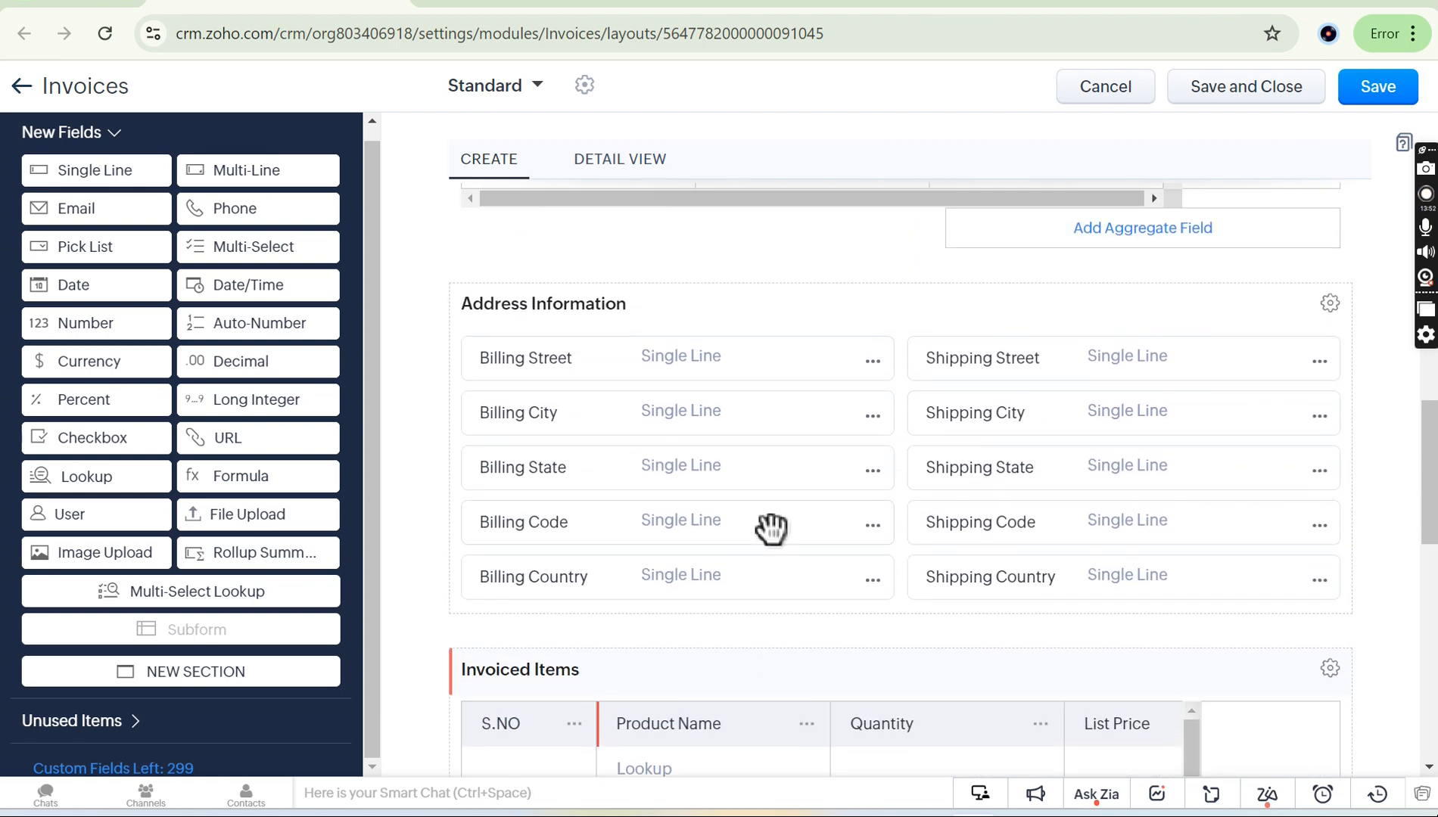
pyautogui.scroll(2, 770, 529)
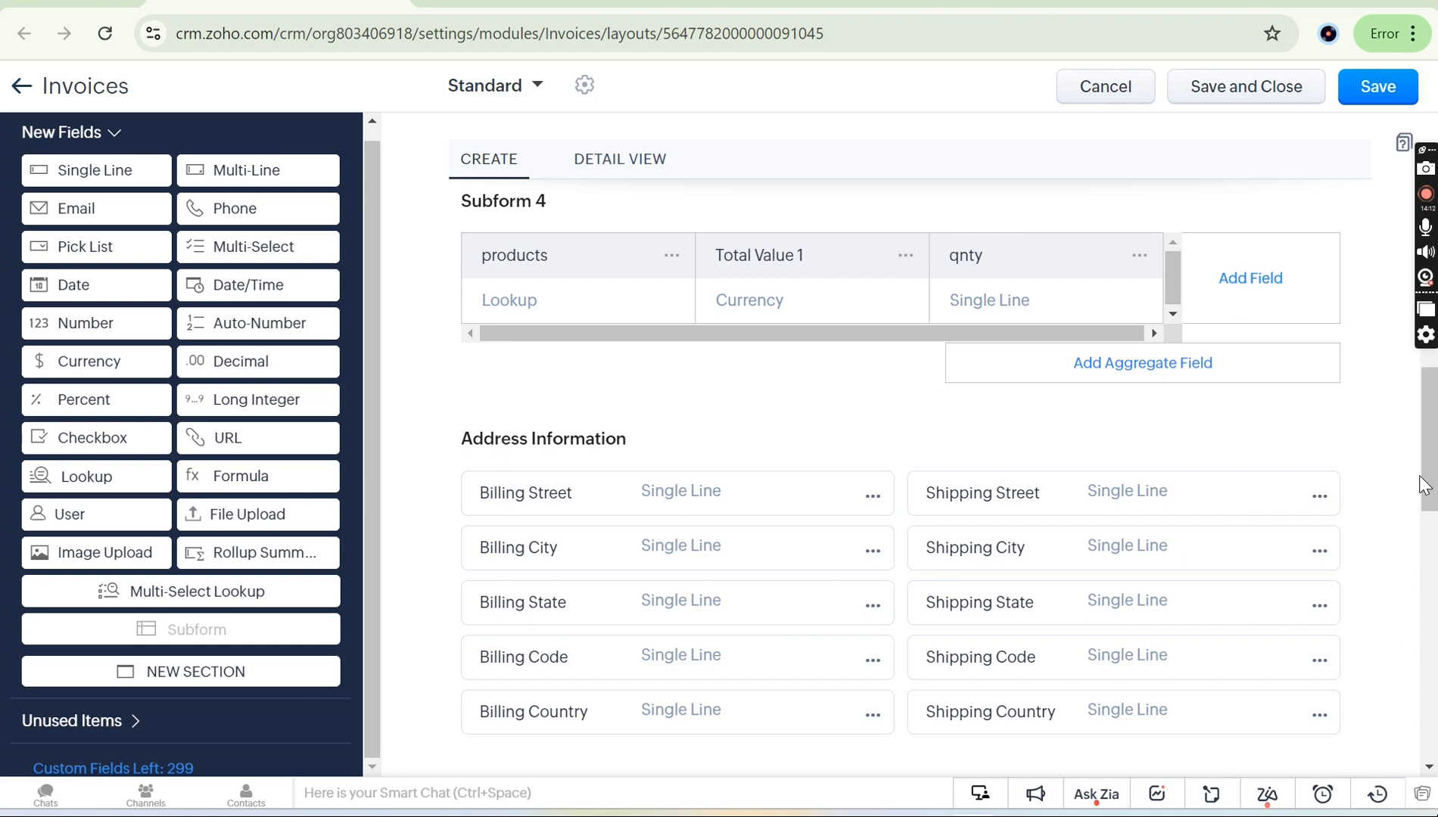
pyautogui.moveTo(1430, 484)
pyautogui.mouseDown()
pyautogui.moveTo(1433, 665)
pyautogui.moveTo(1433, 463)
pyautogui.moveTo(1433, 685)
pyautogui.moveTo(1433, 470)
pyautogui.mouseUp()
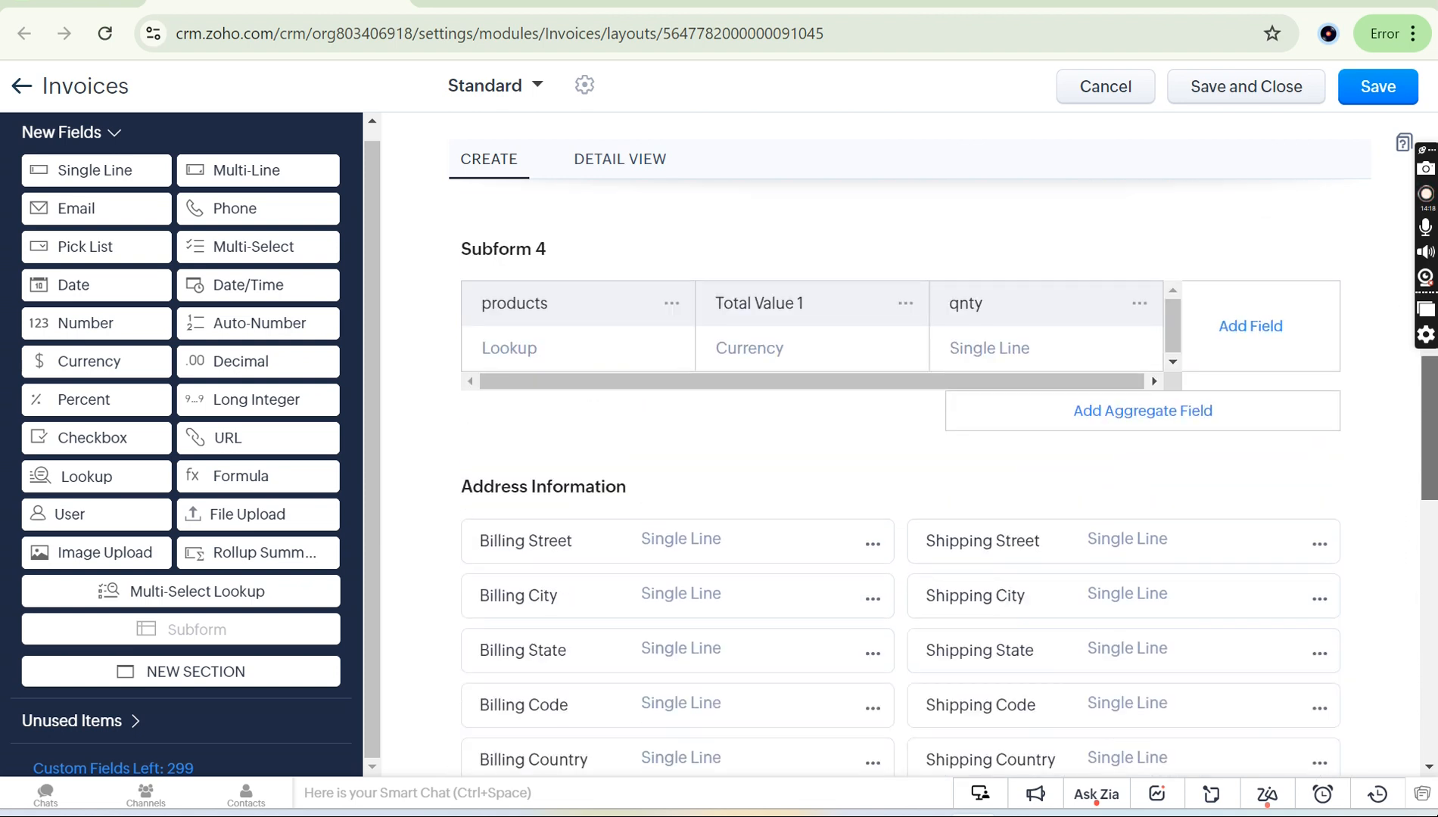
pyautogui.scroll(-1, 1107, 319)
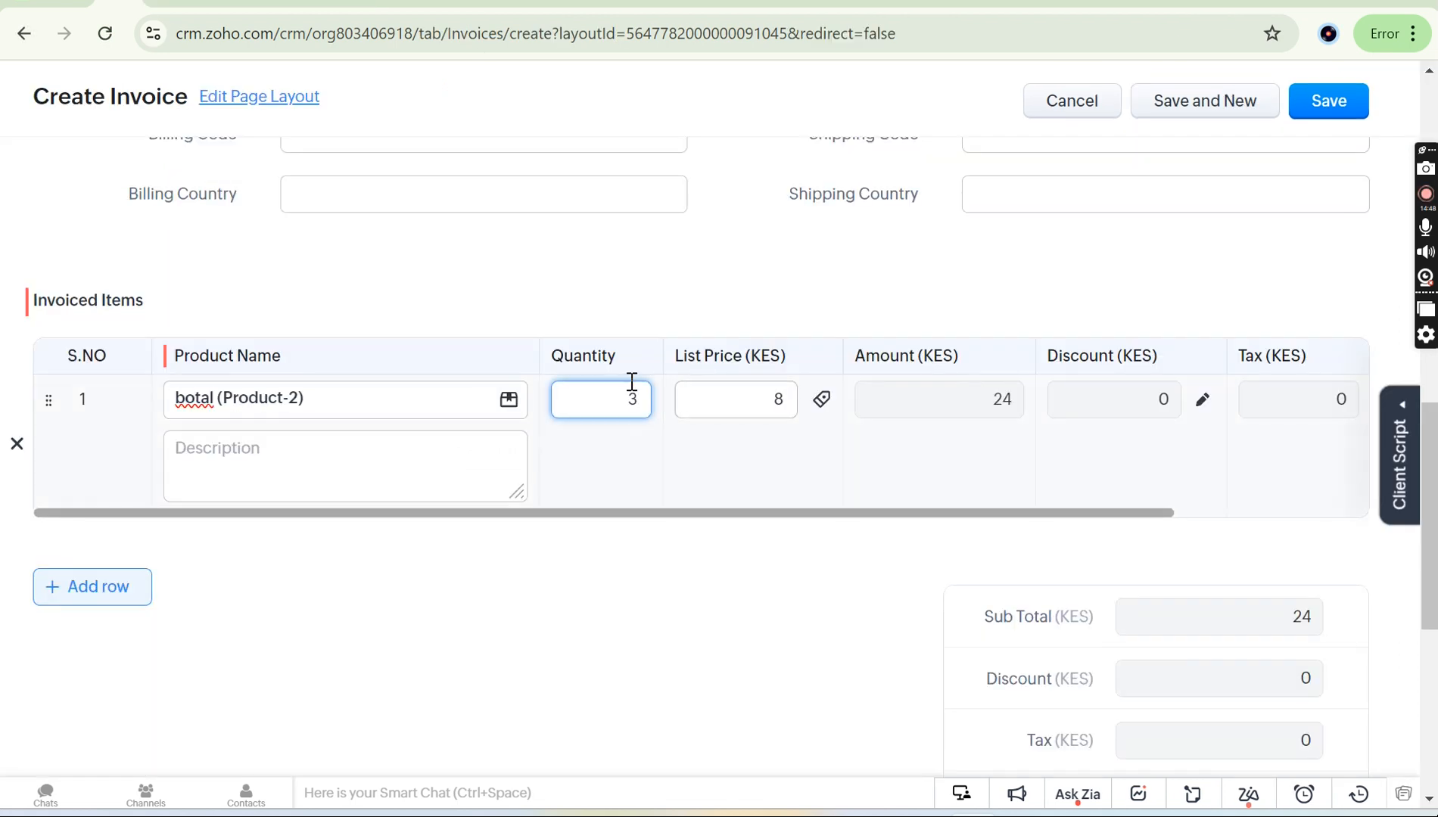
# Return to the Create Invoice form and check the product details of the botal (Product-2) item.
pyautogui.click(588, 648)
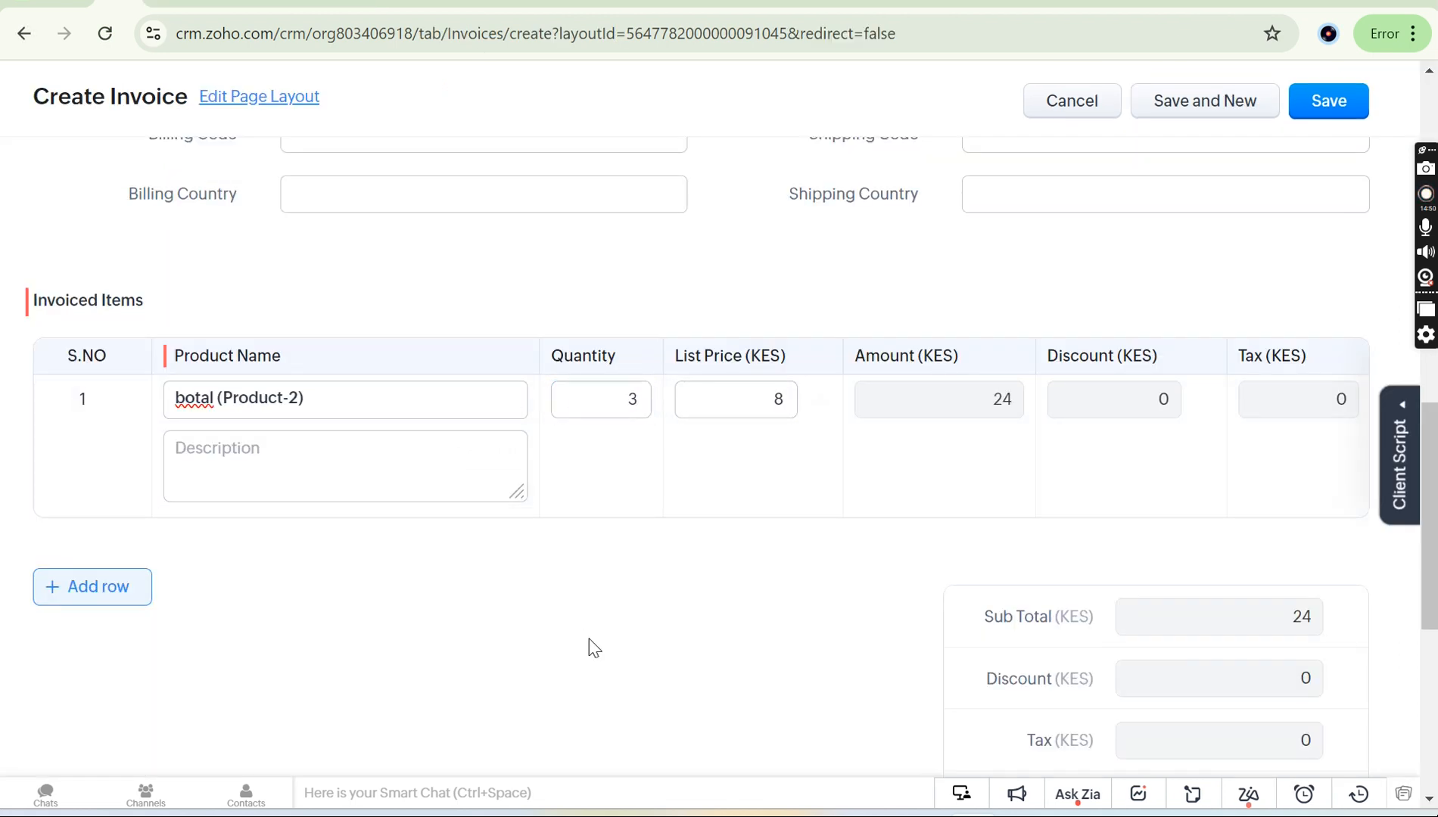
pyautogui.moveTo(396, 404)
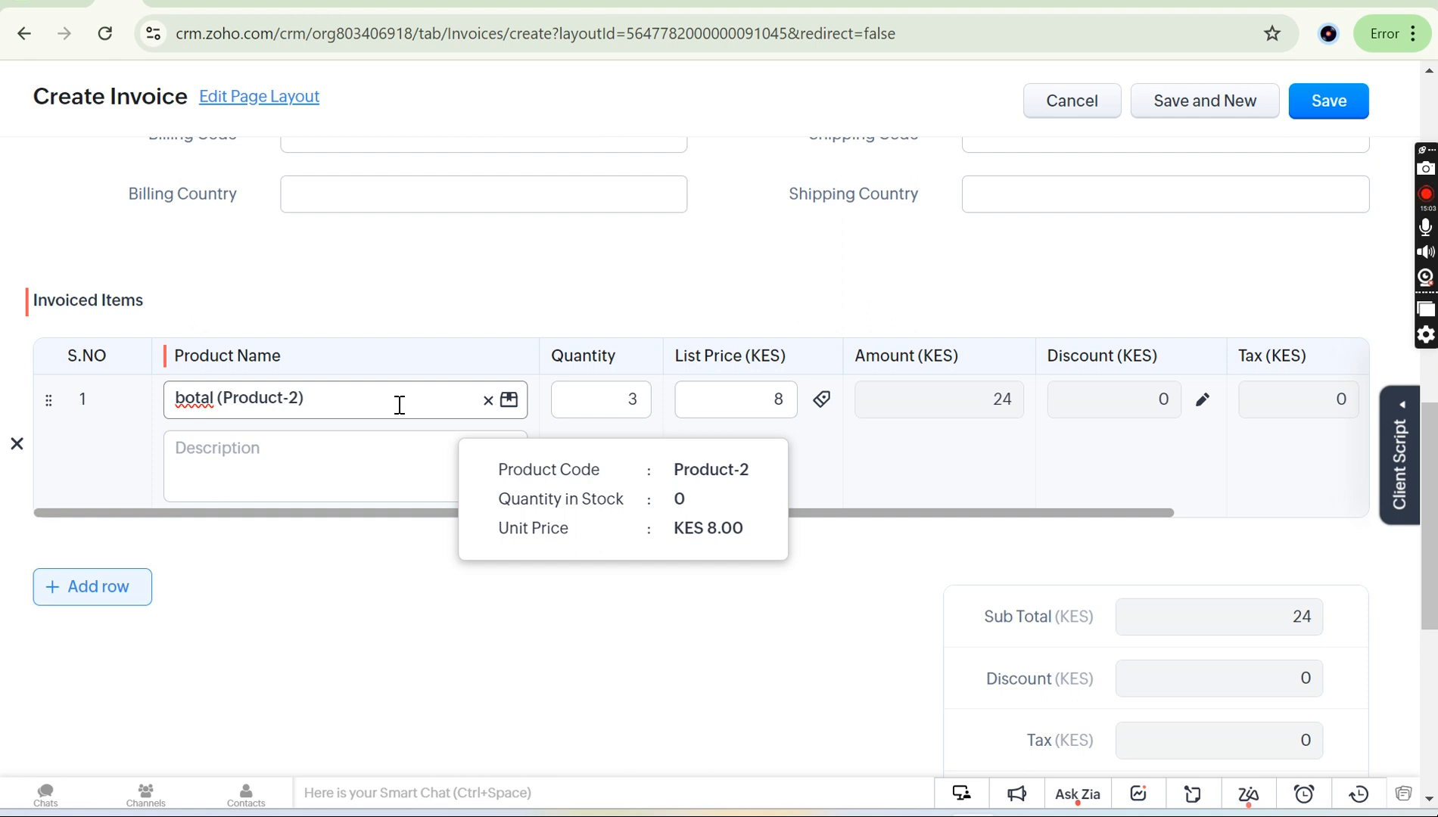
pyautogui.click(382, 481)
# Display the help note of the Sales Commission field and highlight its explanation of calculator expressions.
pyautogui.scroll(5, 399, 580)
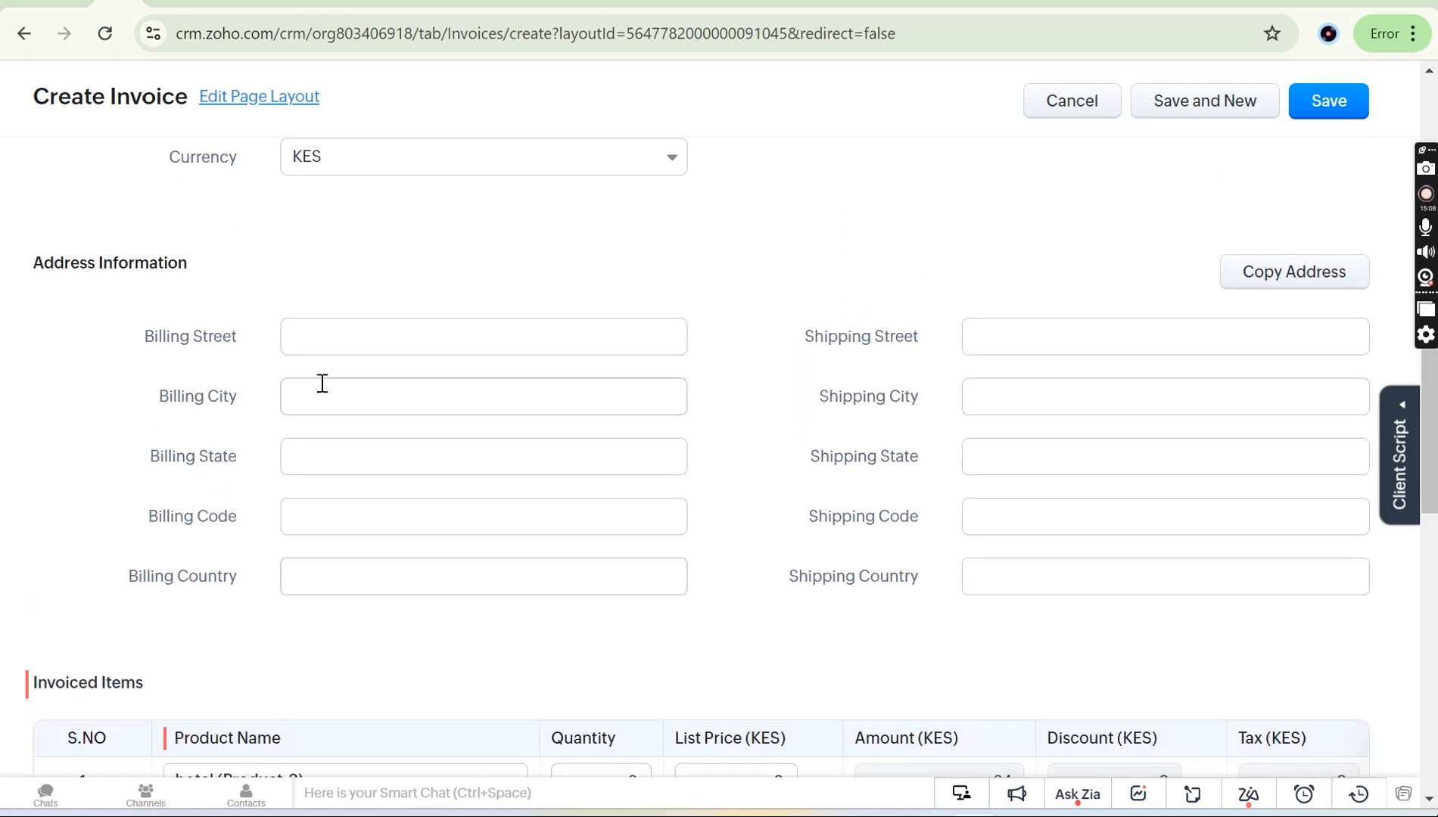
pyautogui.click(320, 333)
pyautogui.scroll(6, 321, 336)
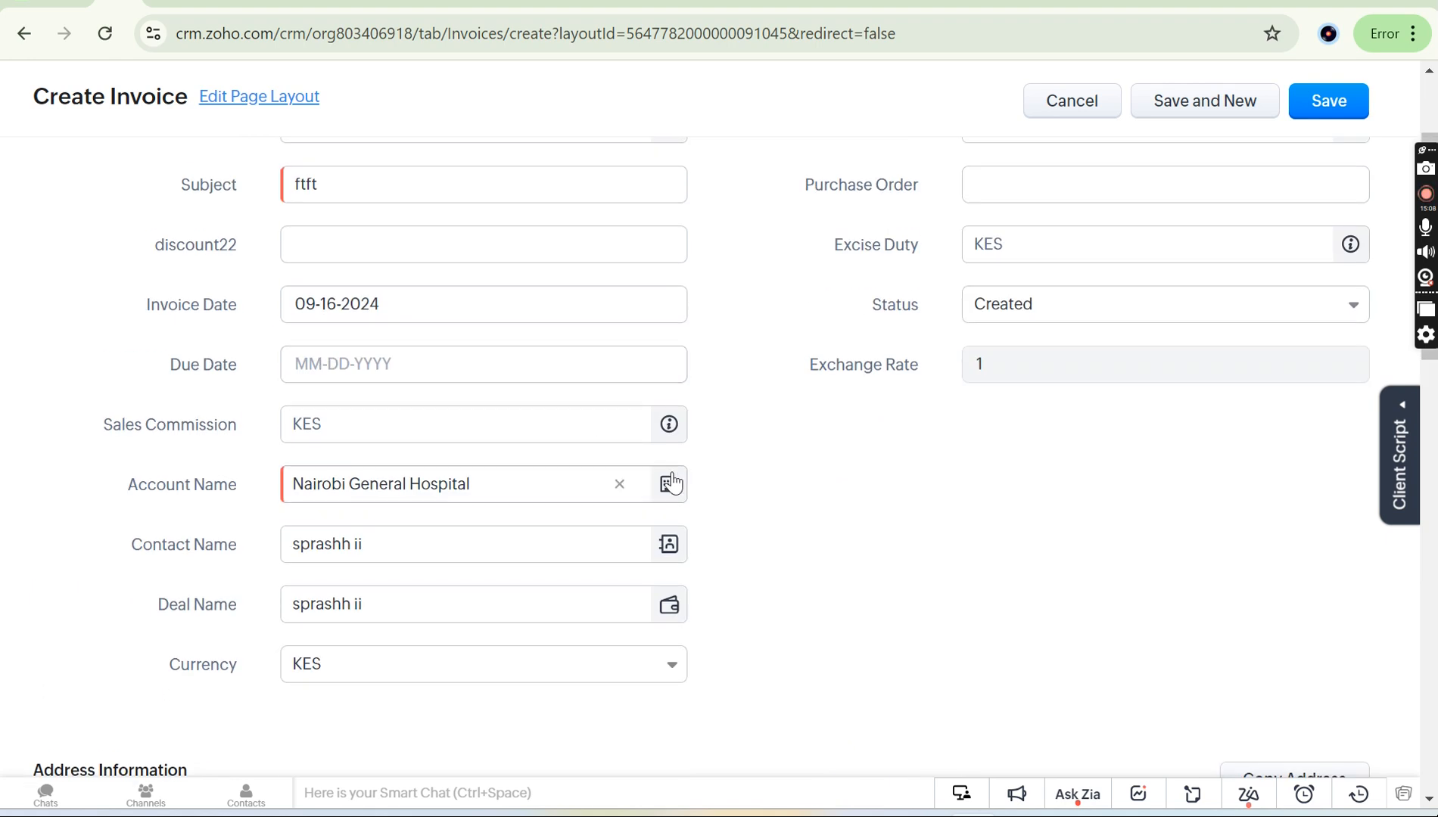
pyautogui.moveTo(670, 431)
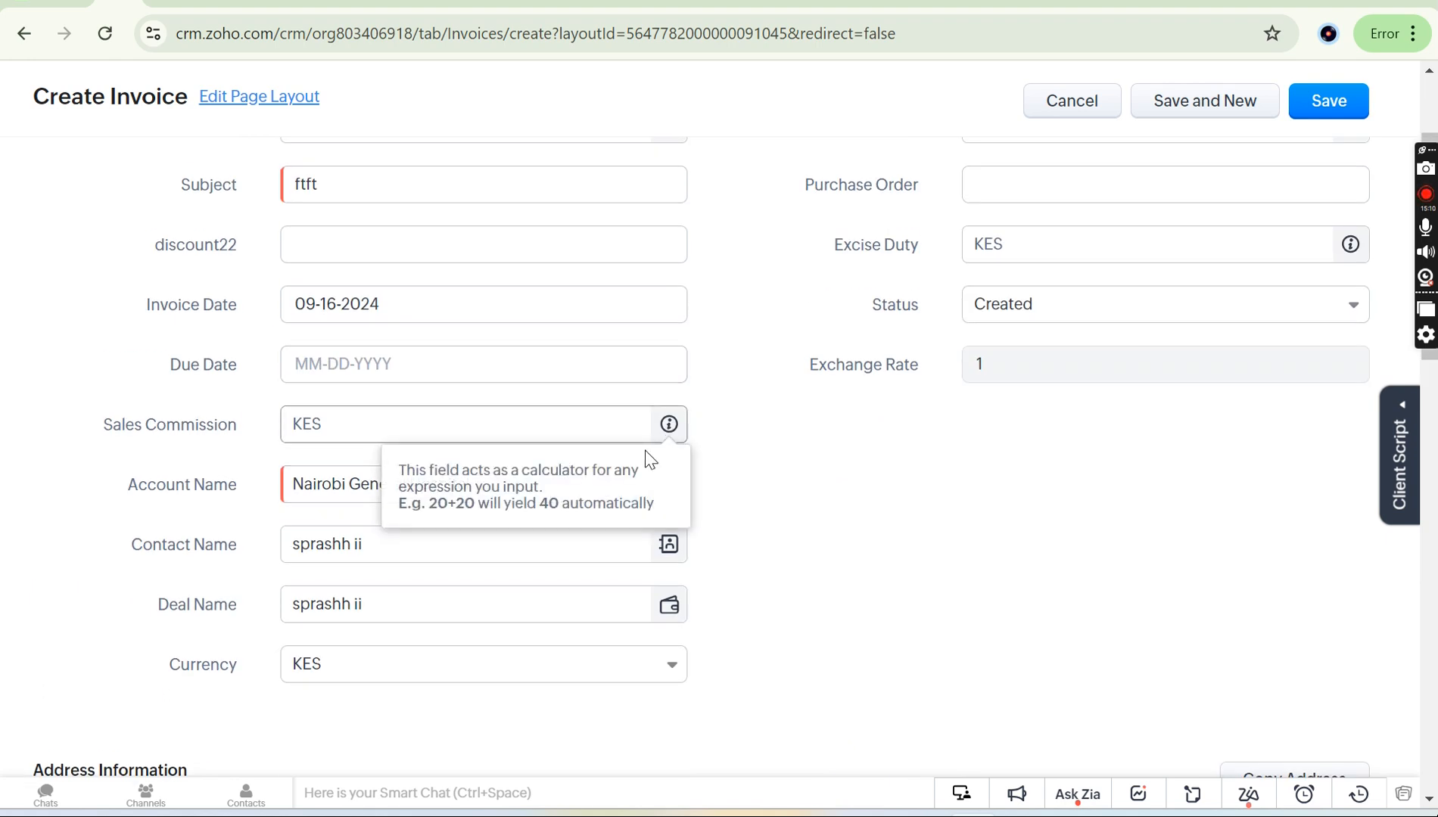
pyautogui.moveTo(662, 503); pyautogui.dragTo(399, 474)
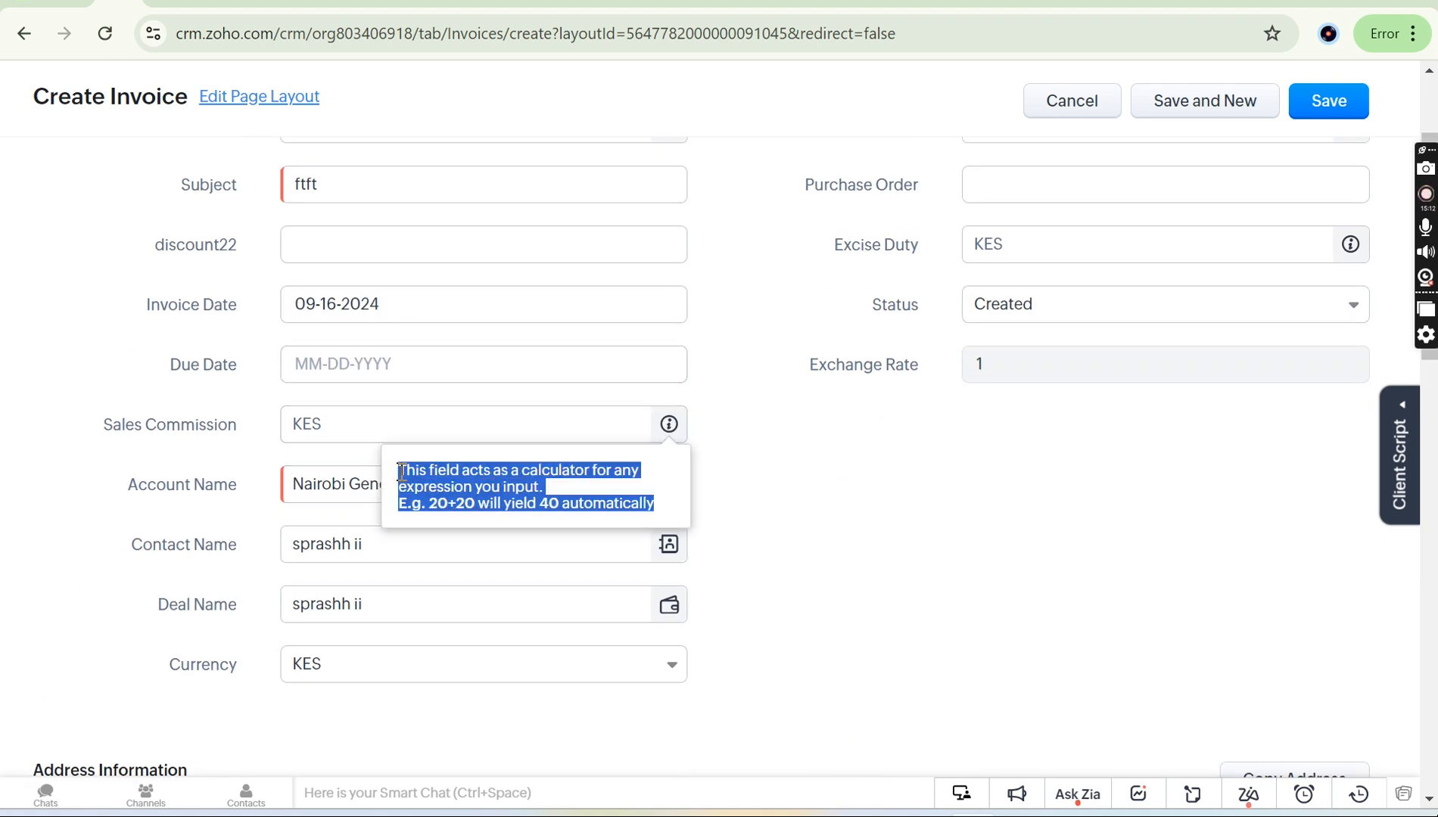
# Examine the quantity and list price of the botal item under Invoiced Items in the Create Invoice form.
pyautogui.click(399, 475)
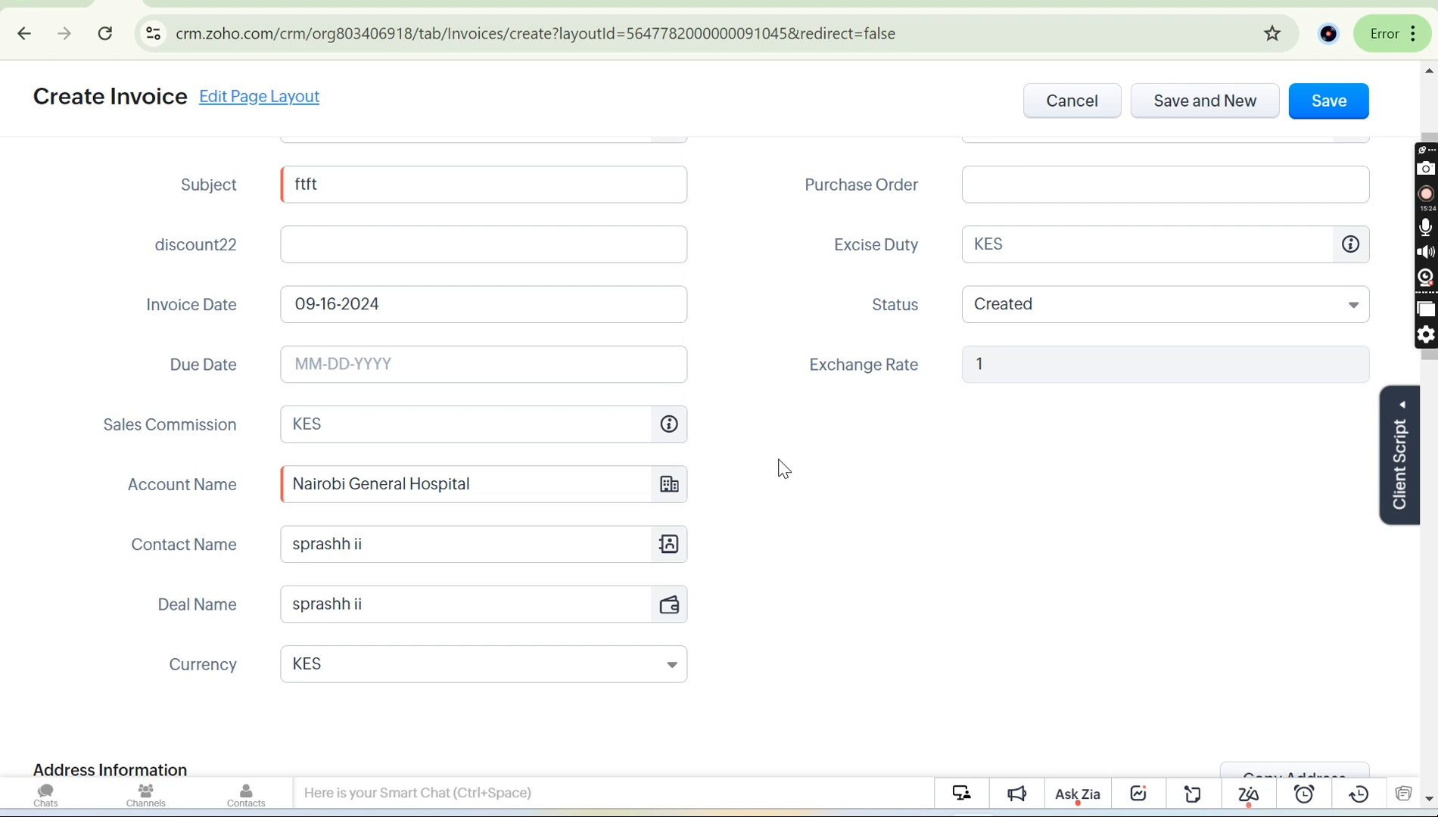
pyautogui.scroll(-15, 780, 468)
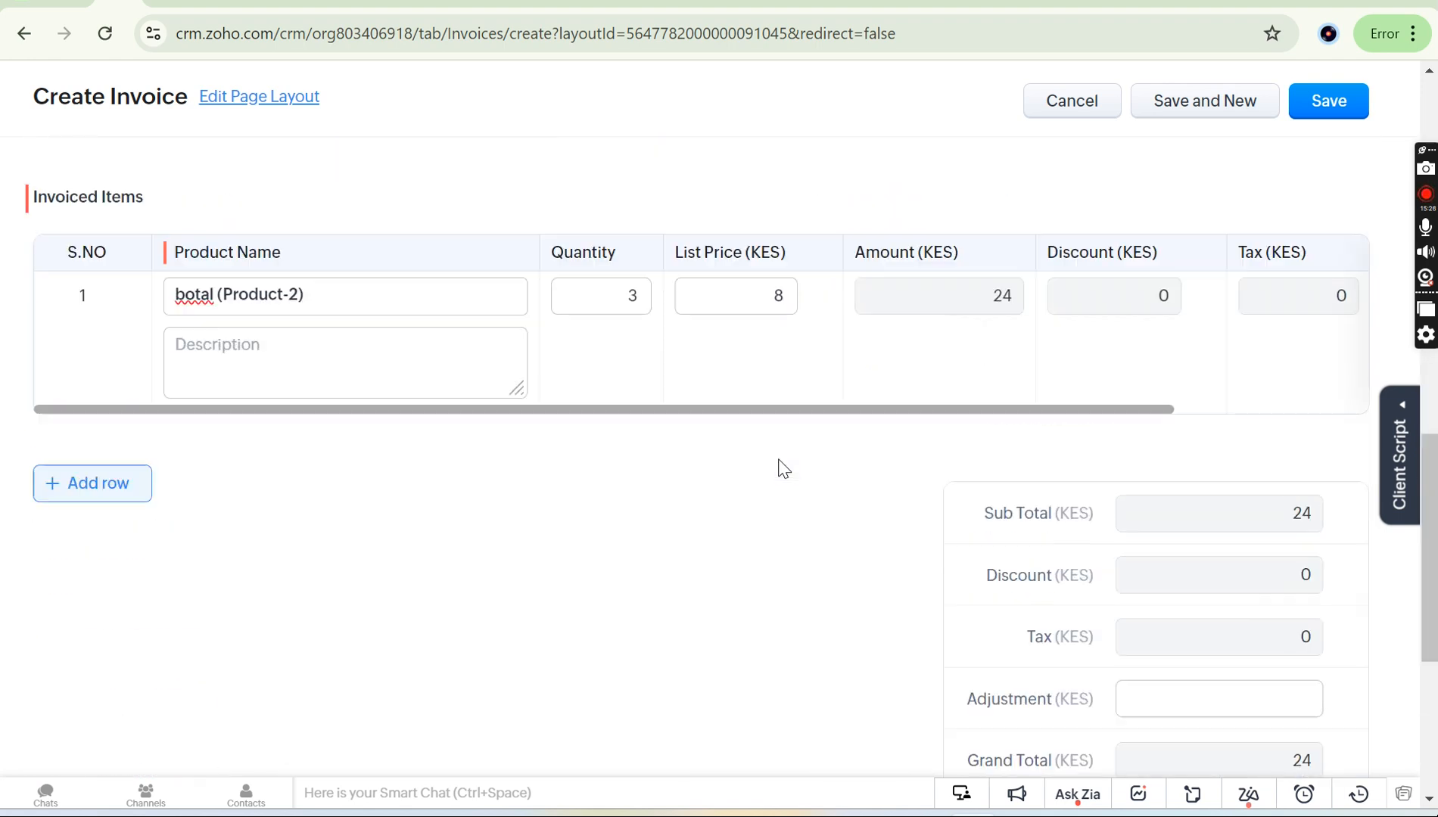
pyautogui.scroll(2, 184, 371)
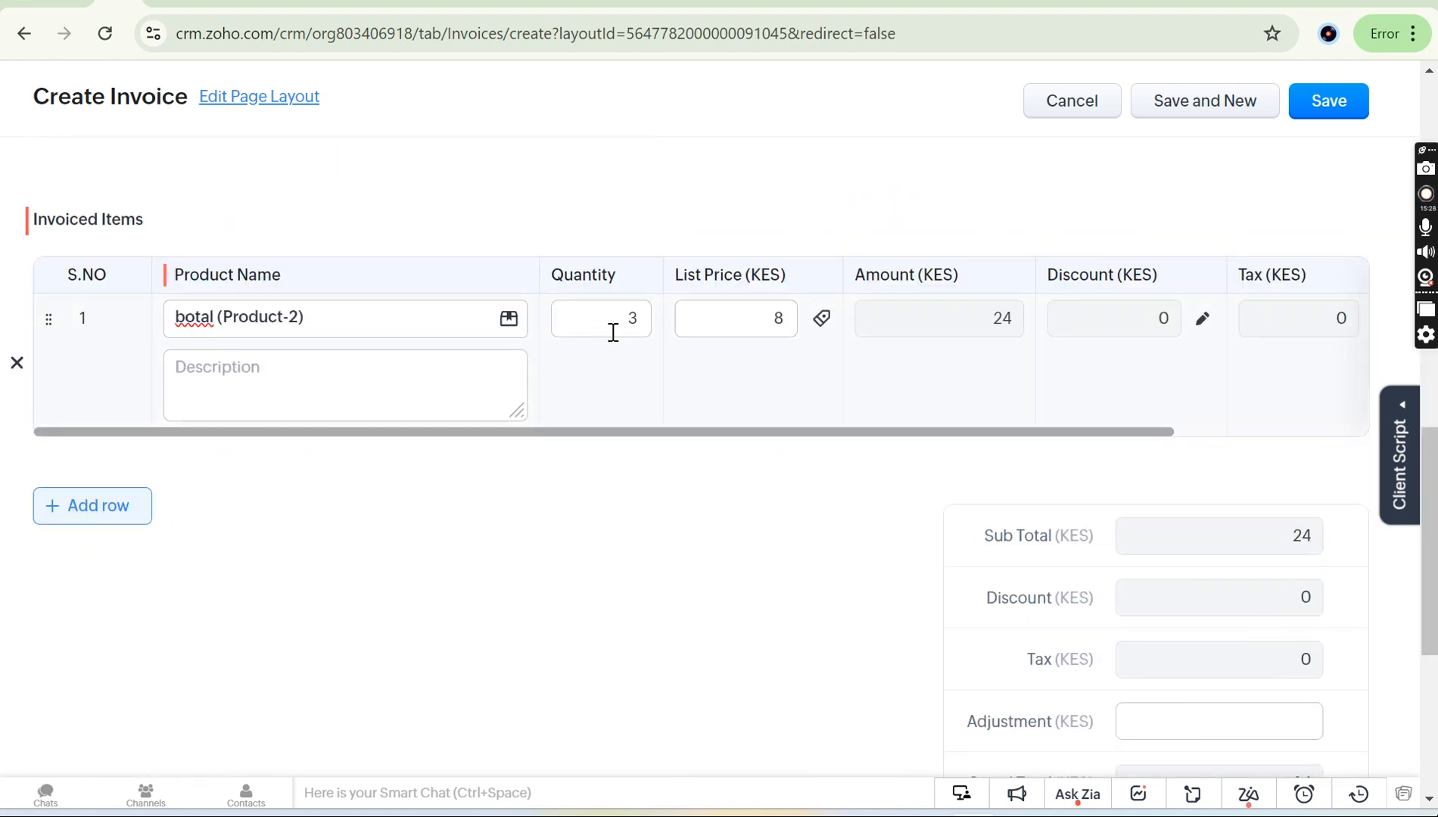
pyautogui.click(639, 321)
pyautogui.click(281, 1)
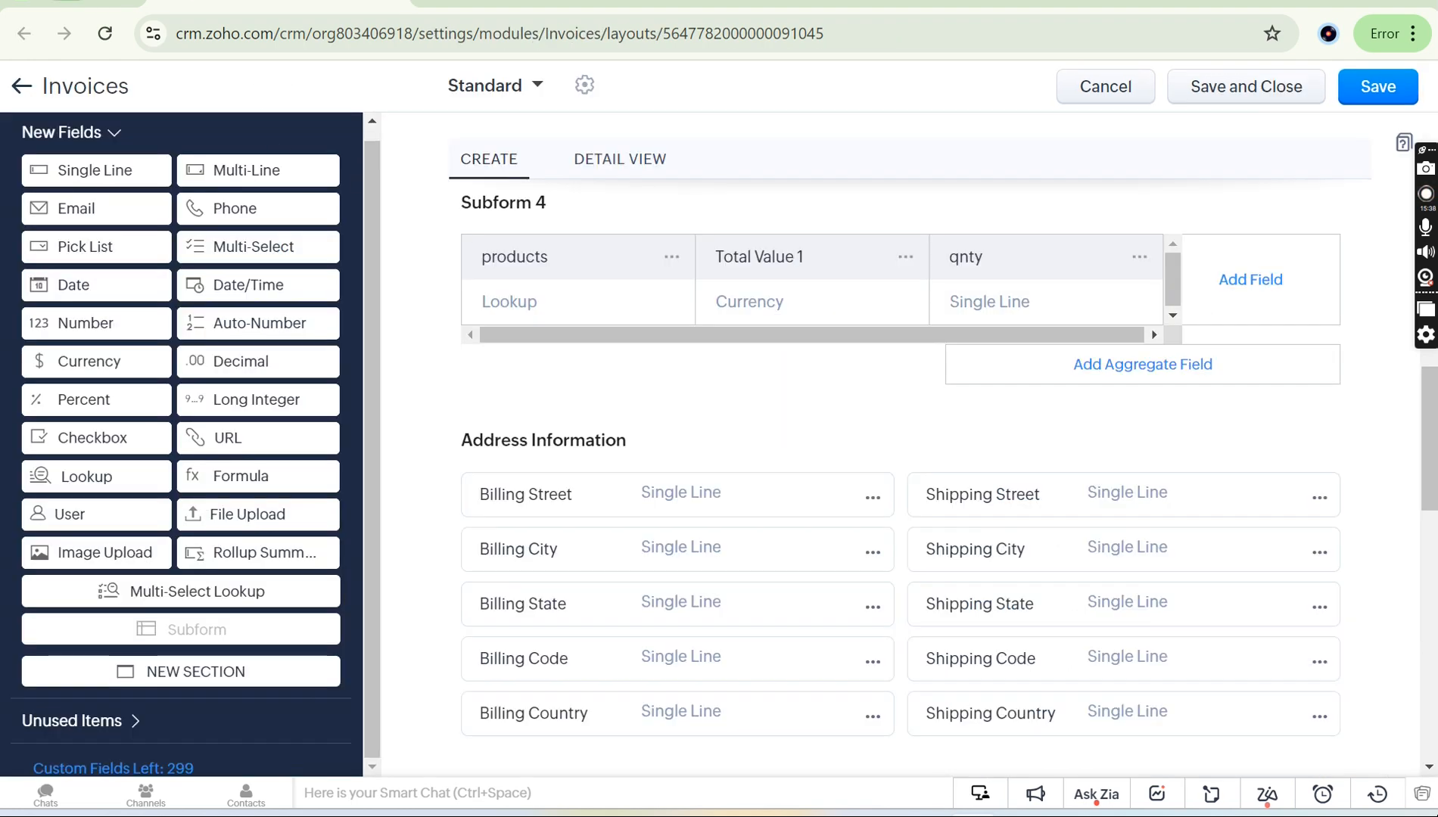
pyautogui.click(151, 3)
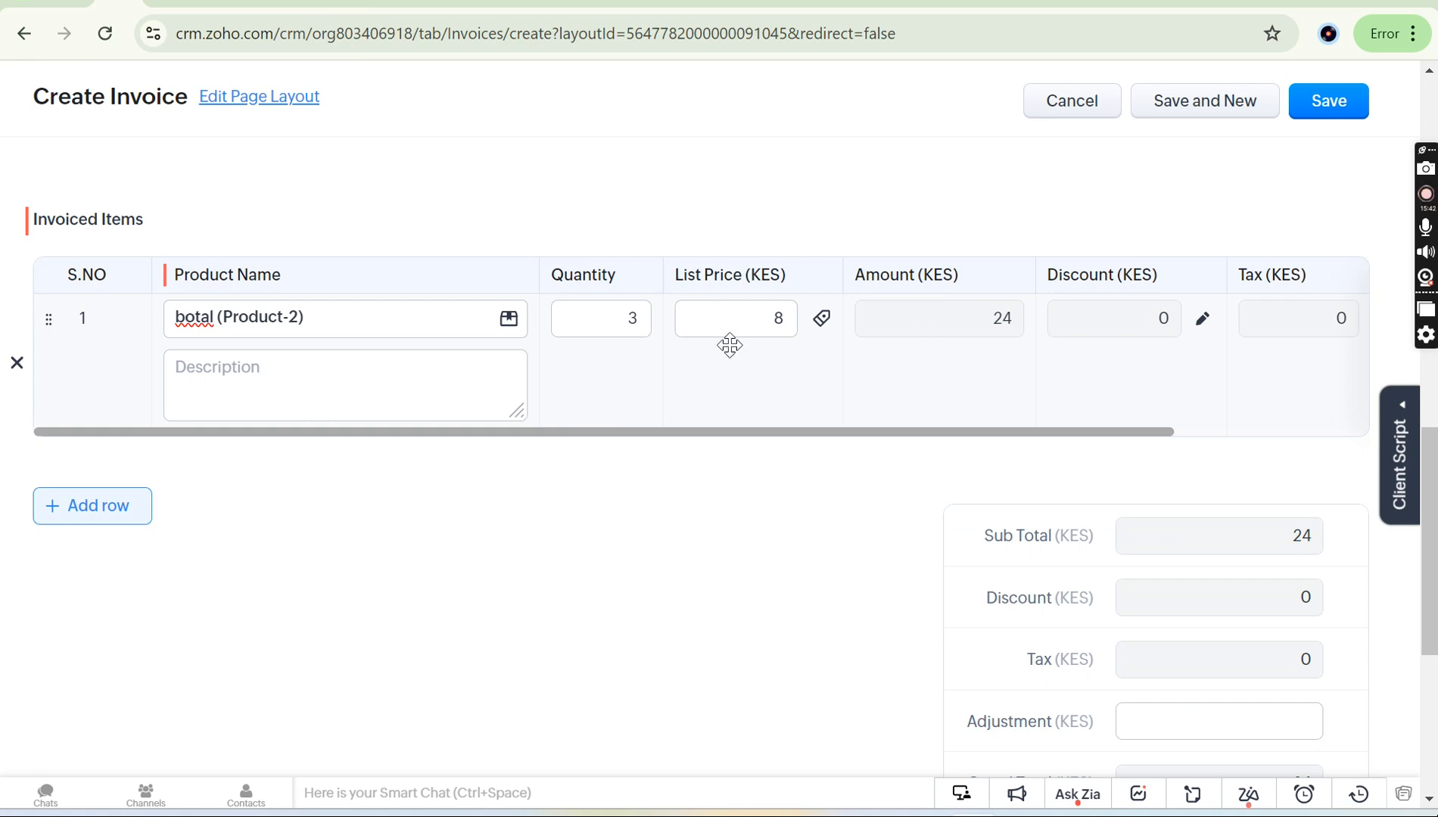
# Switch to the Invoices layout editor and start a new Formula field in Subform 4.
pyautogui.click(281, 3)
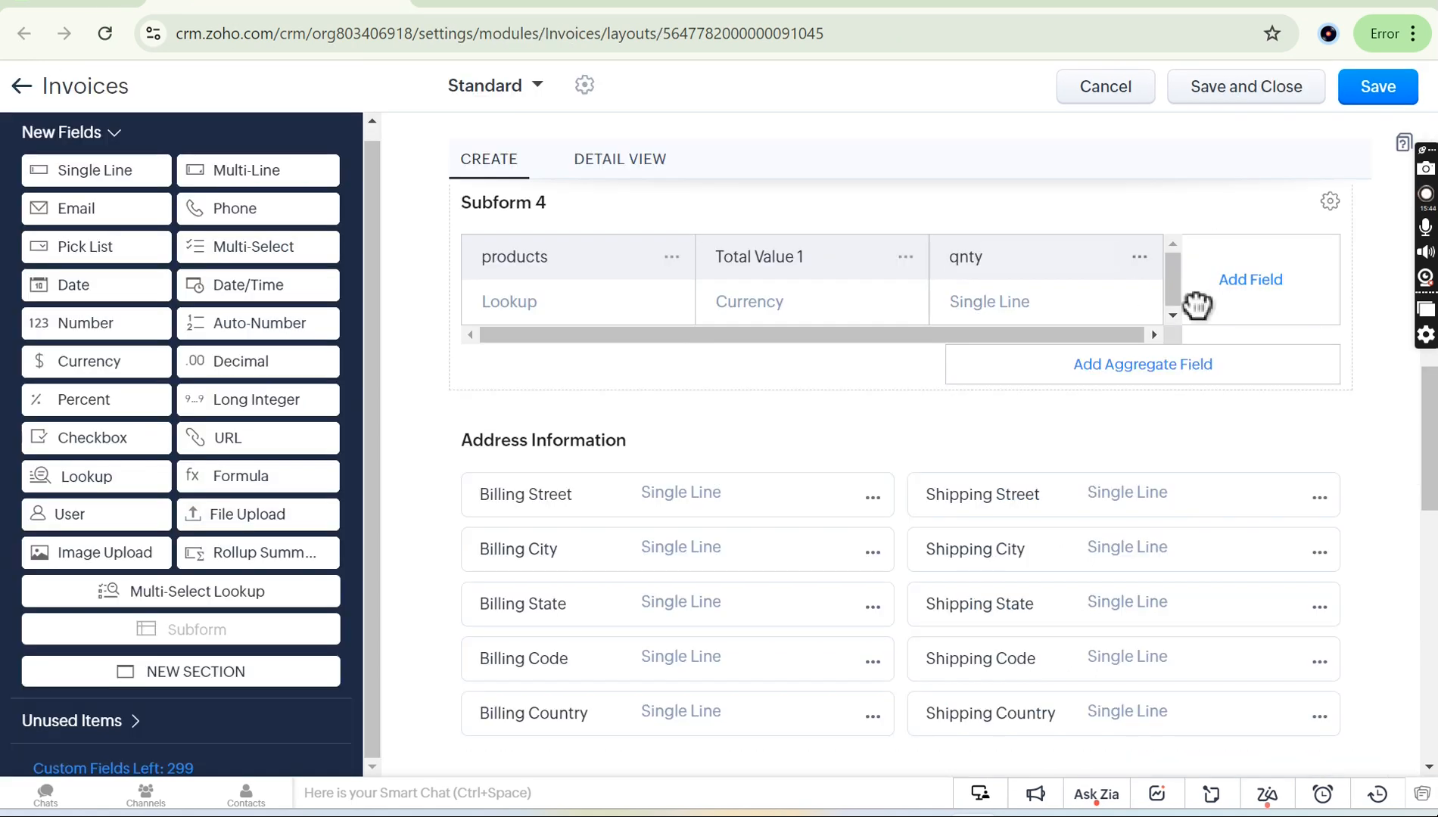
pyautogui.click(1249, 284)
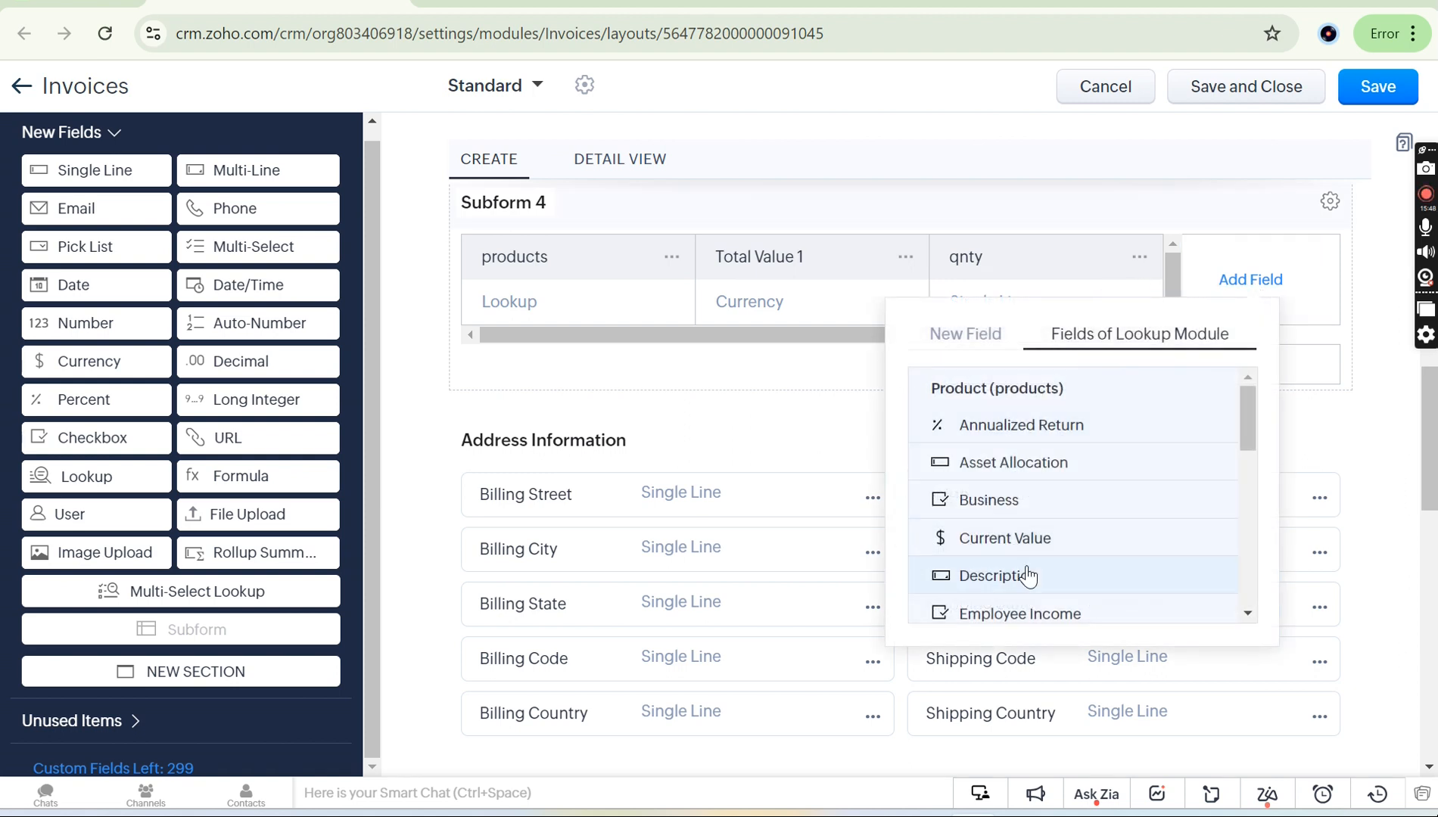
pyautogui.scroll(-3, 1007, 575)
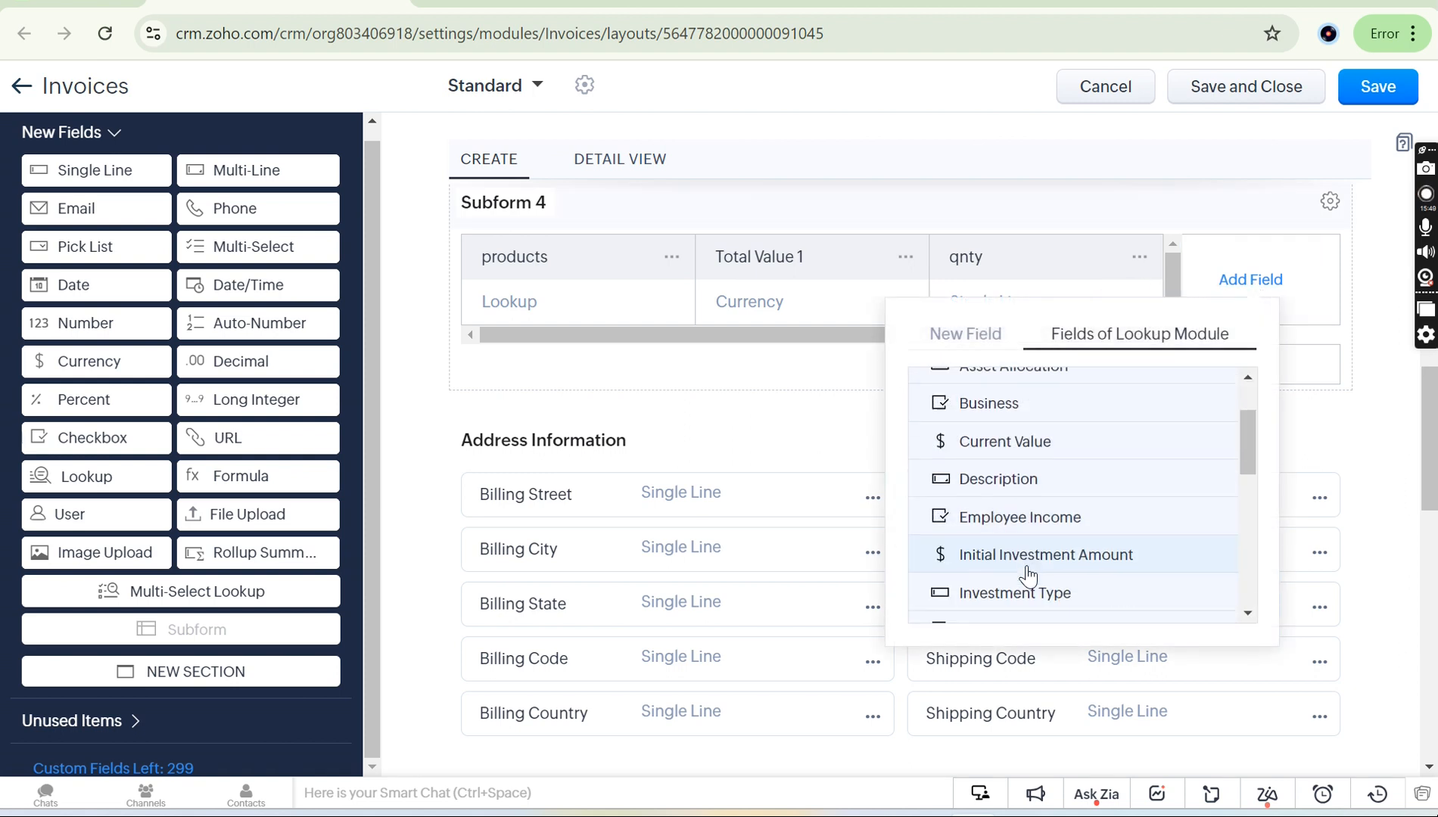
pyautogui.click(955, 334)
pyautogui.scroll(-2, 1010, 534)
pyautogui.scroll(-4, 1011, 534)
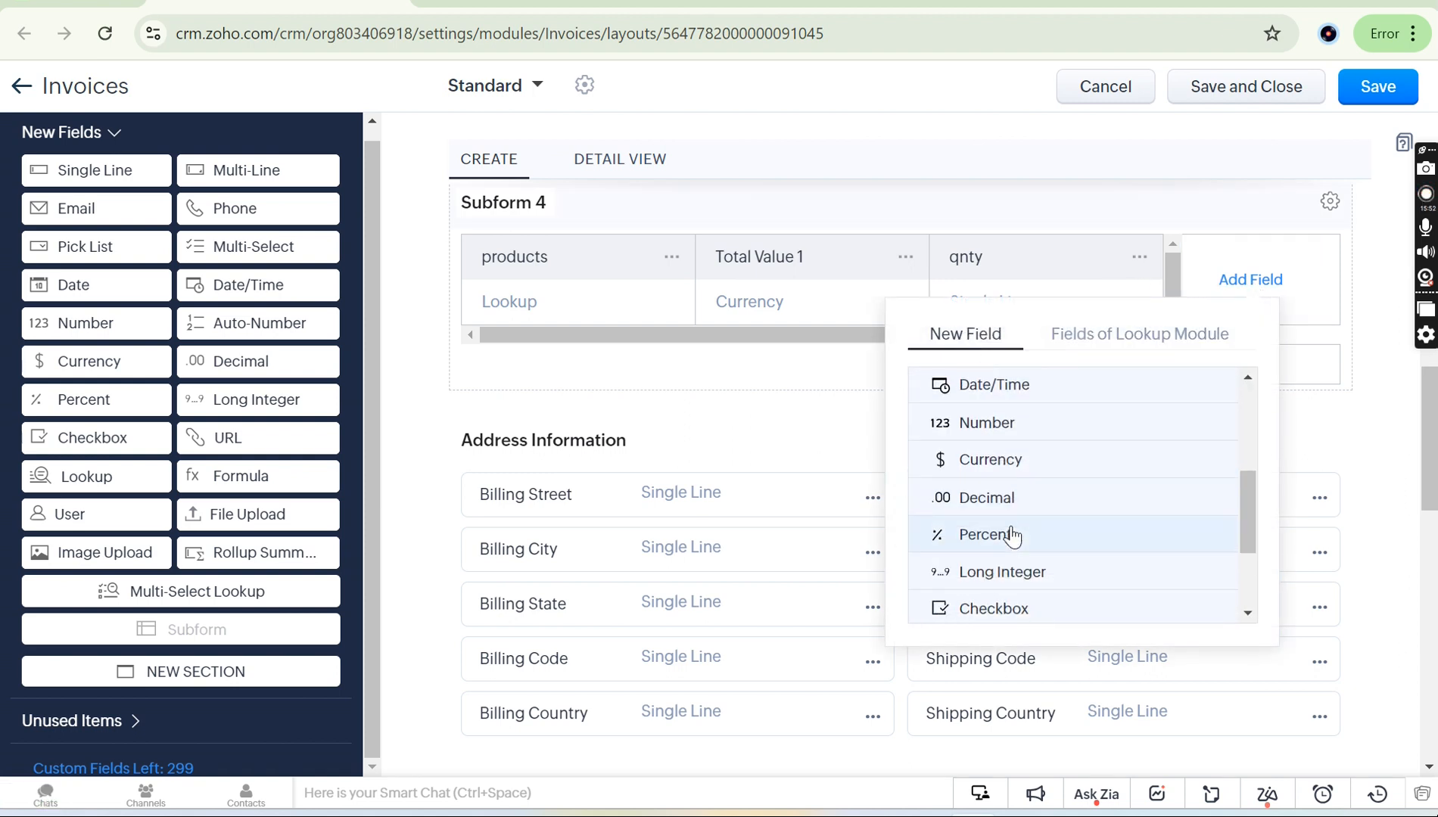
pyautogui.scroll(-1, 1011, 534)
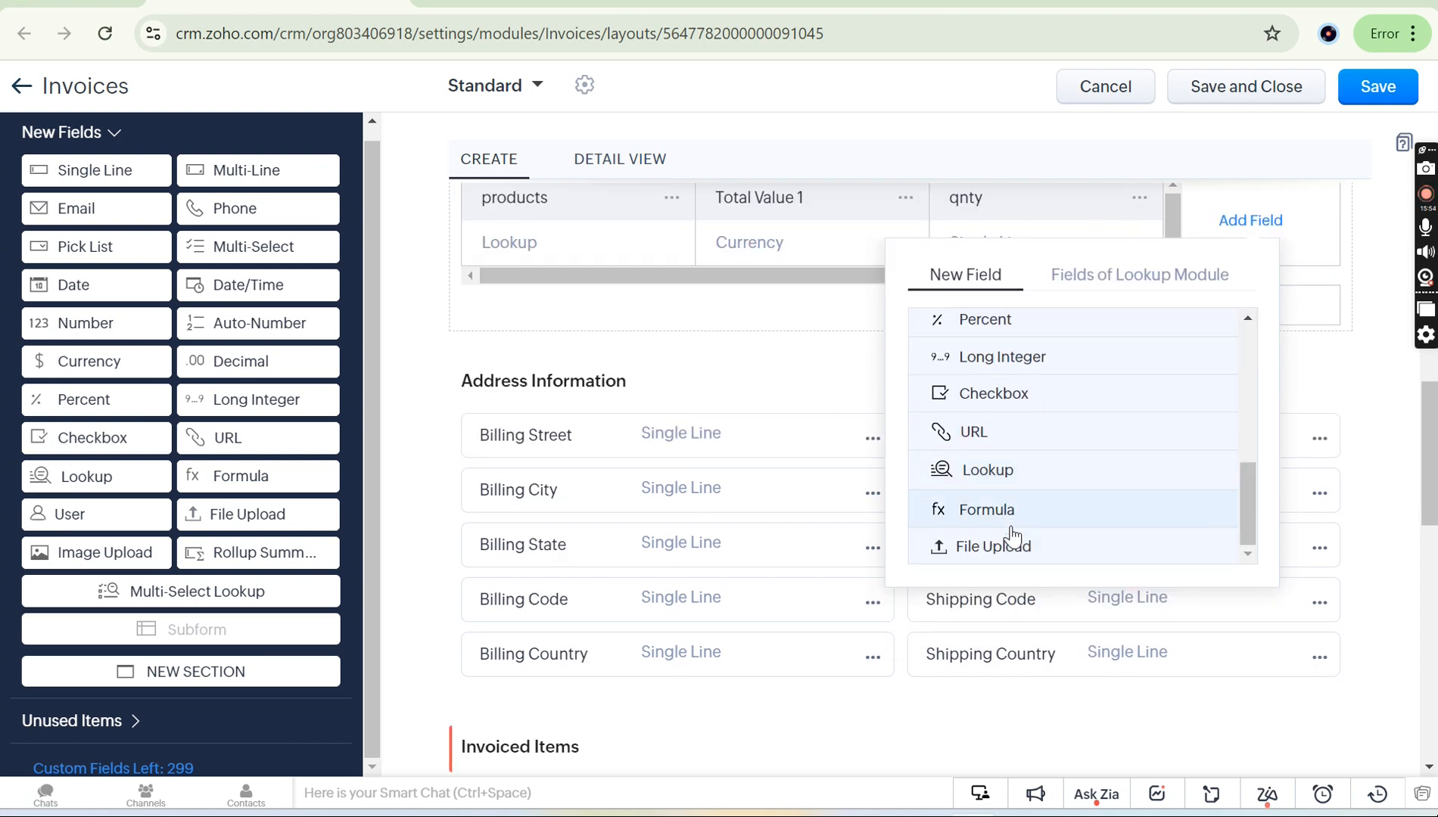
pyautogui.click(986, 510)
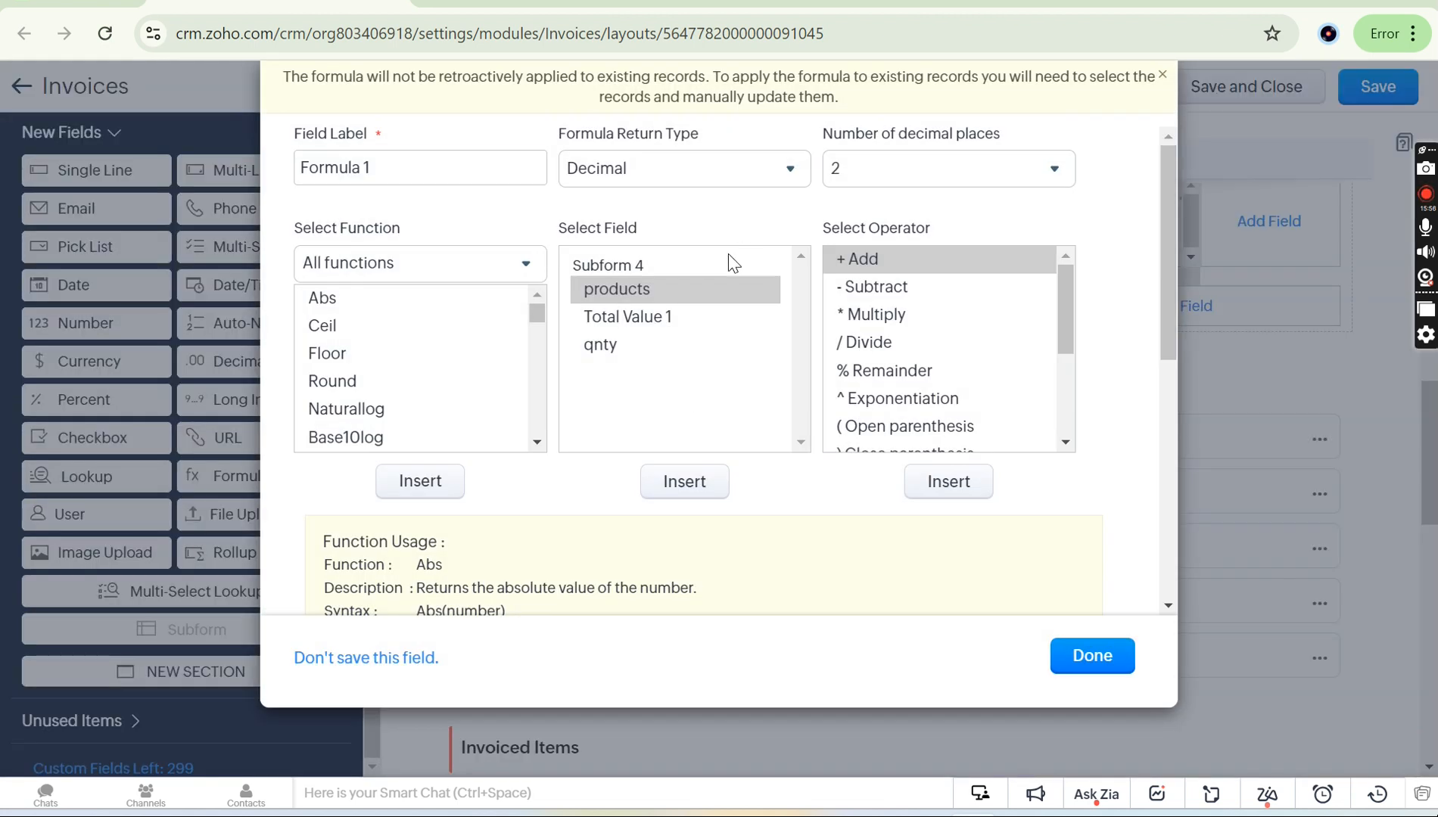
# Build the formula expression ${Subform 4.qnty}*${Subform 4.Total Value 1} from the subform's fields and the Multiply operator.
pyautogui.click(610, 346)
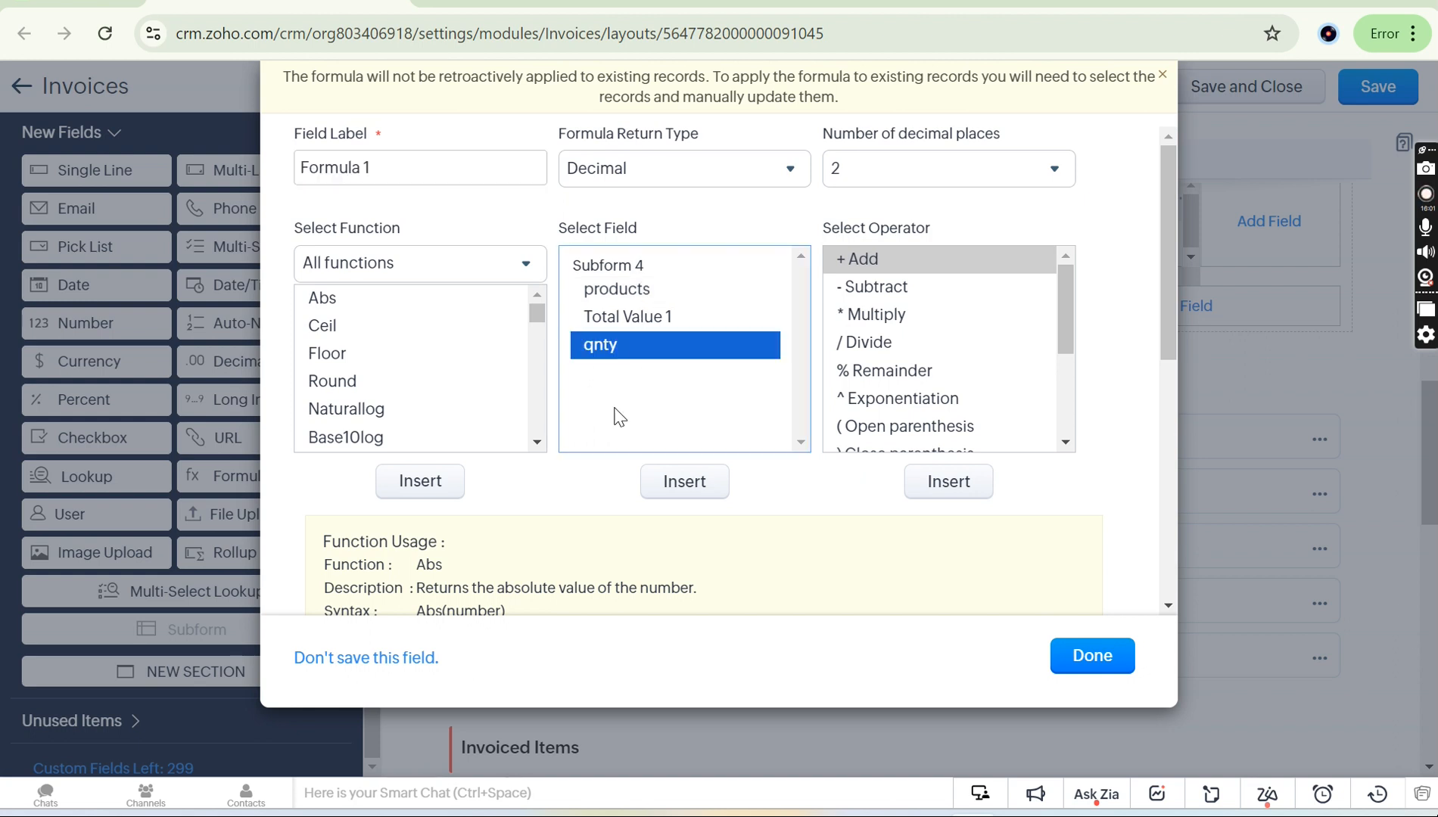
pyautogui.click(704, 484)
pyautogui.scroll(-3, 704, 478)
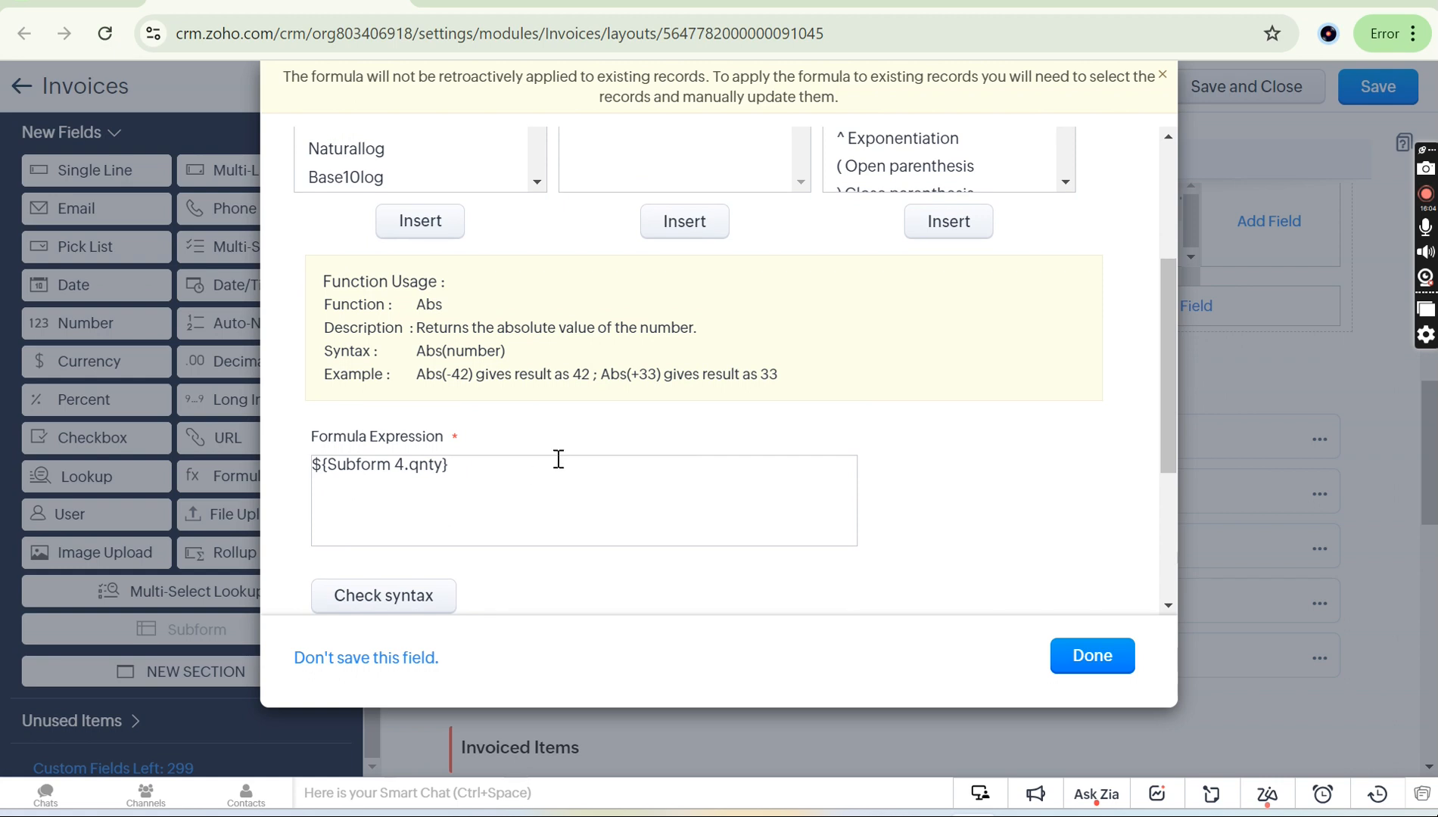
pyautogui.scroll(3, 558, 460)
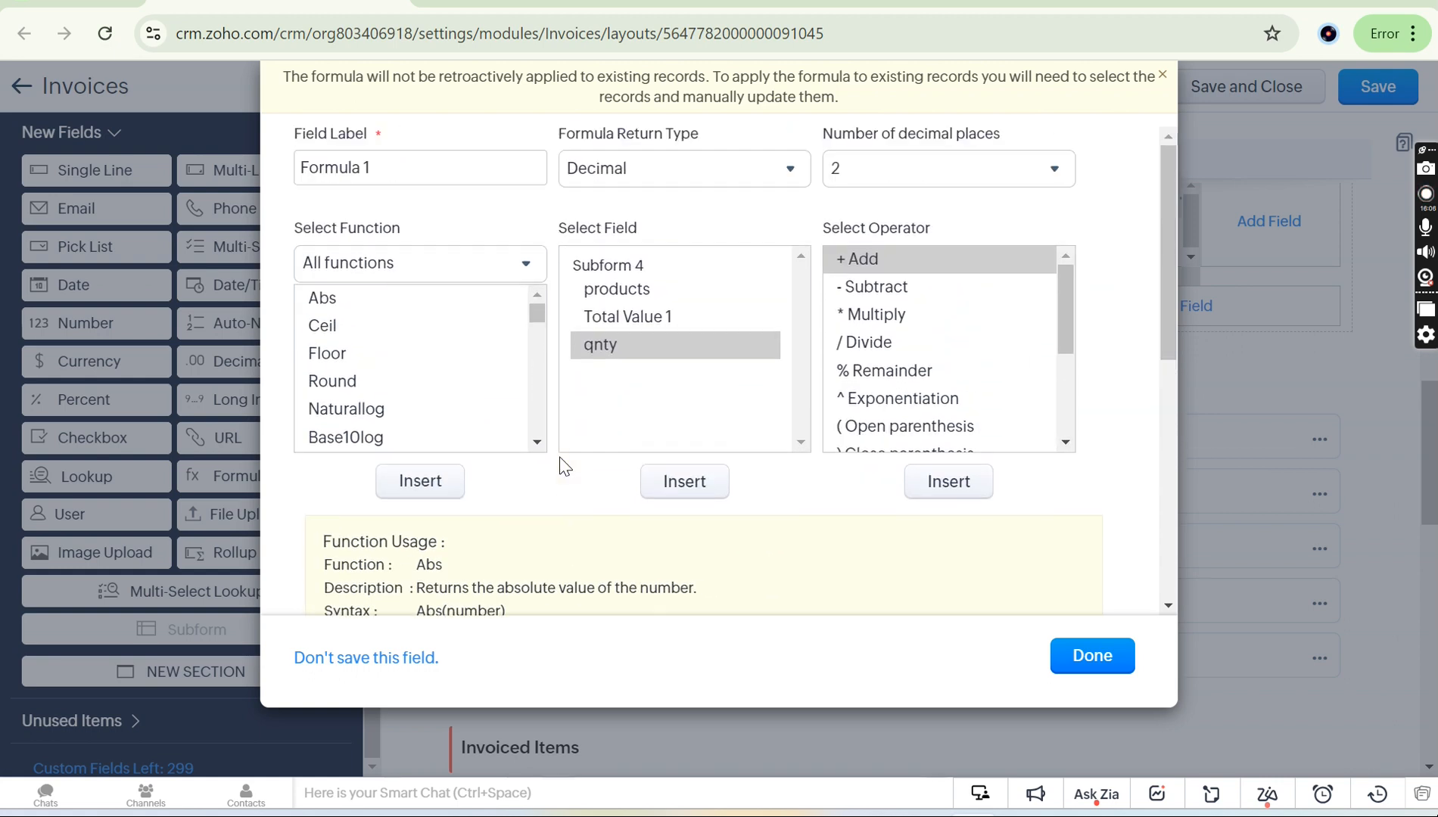
pyautogui.click(902, 316)
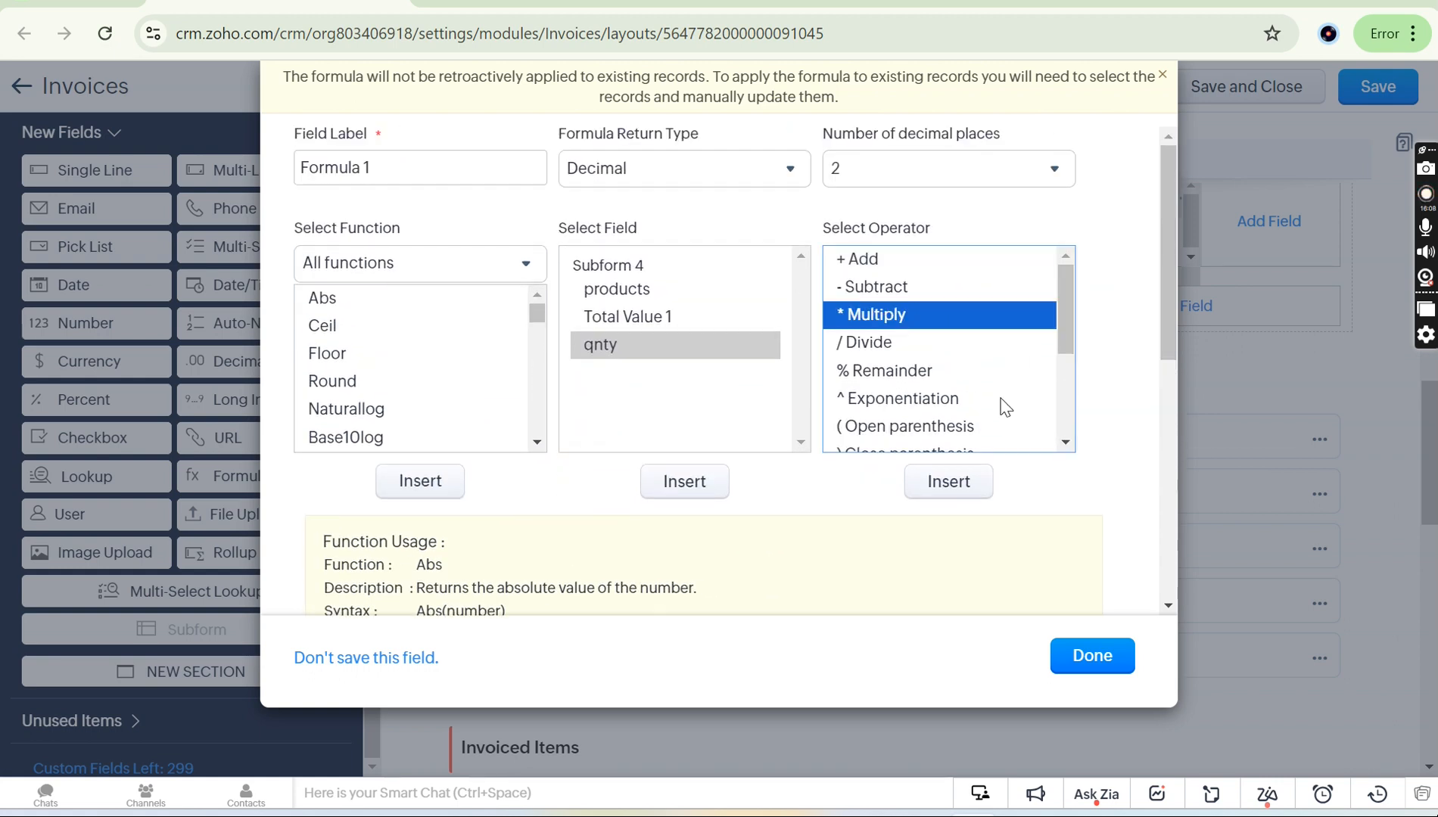
pyautogui.click(965, 483)
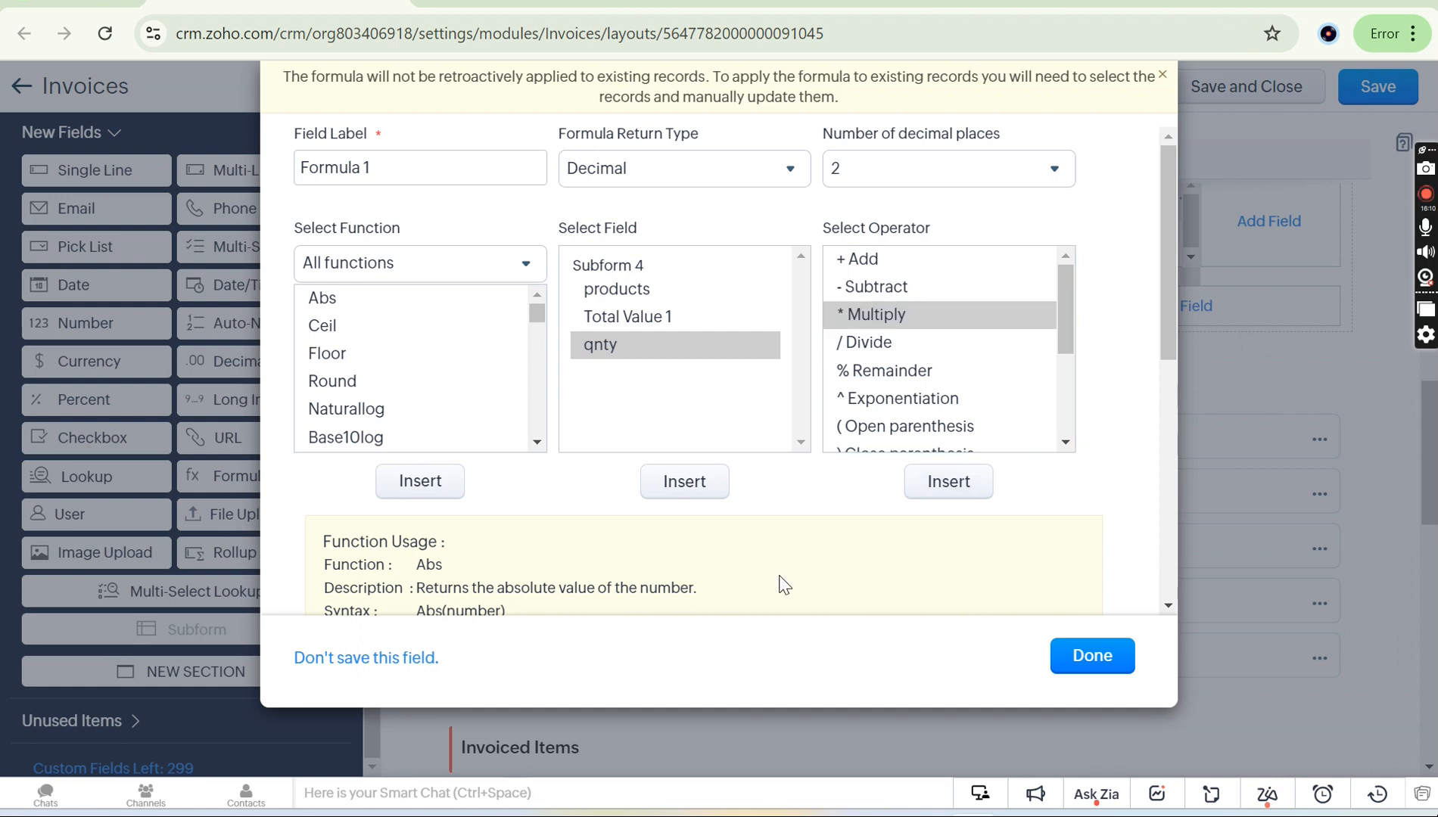
pyautogui.scroll(-5, 780, 584)
pyautogui.scroll(5, 770, 333)
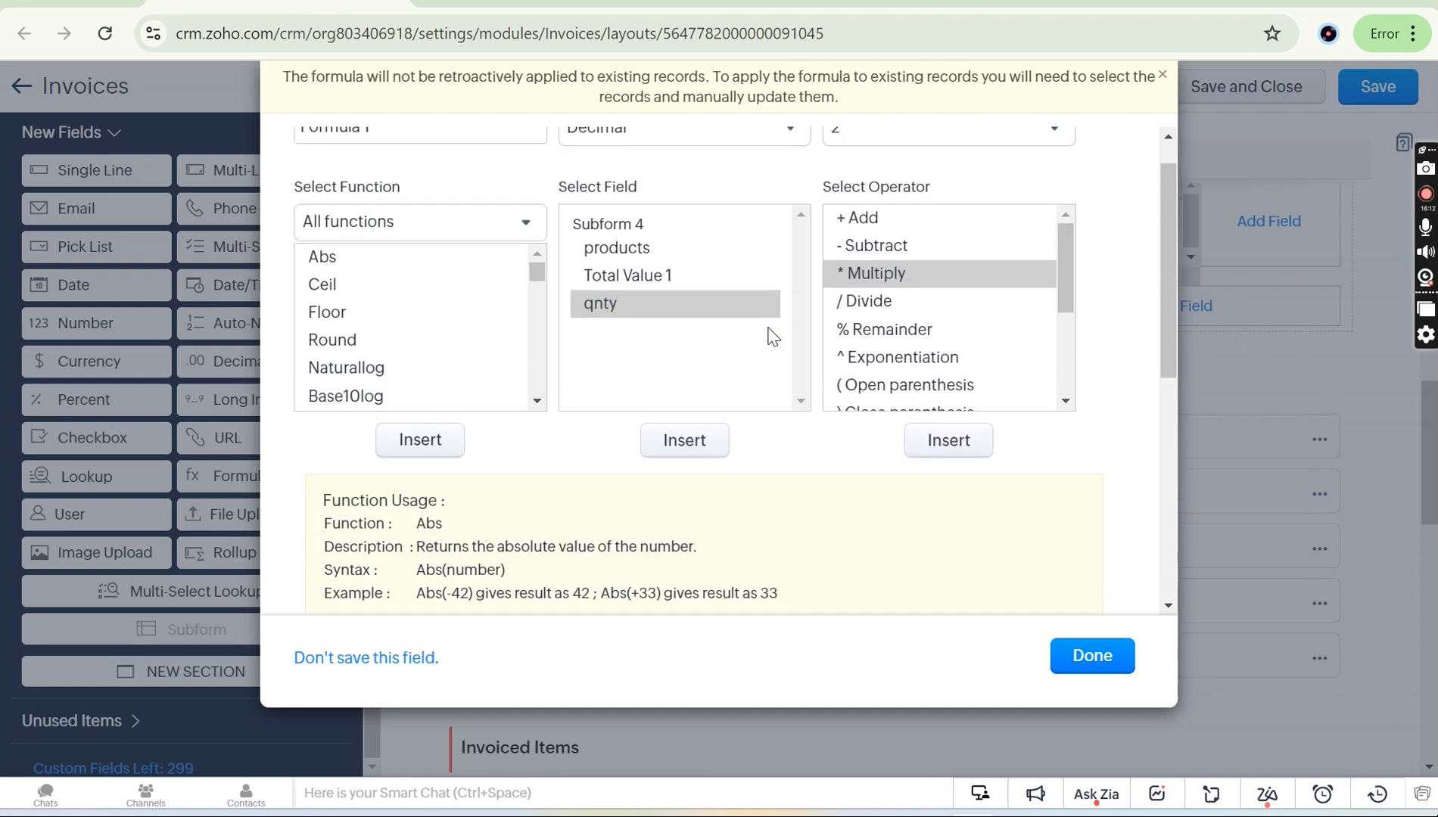
pyautogui.click(662, 284)
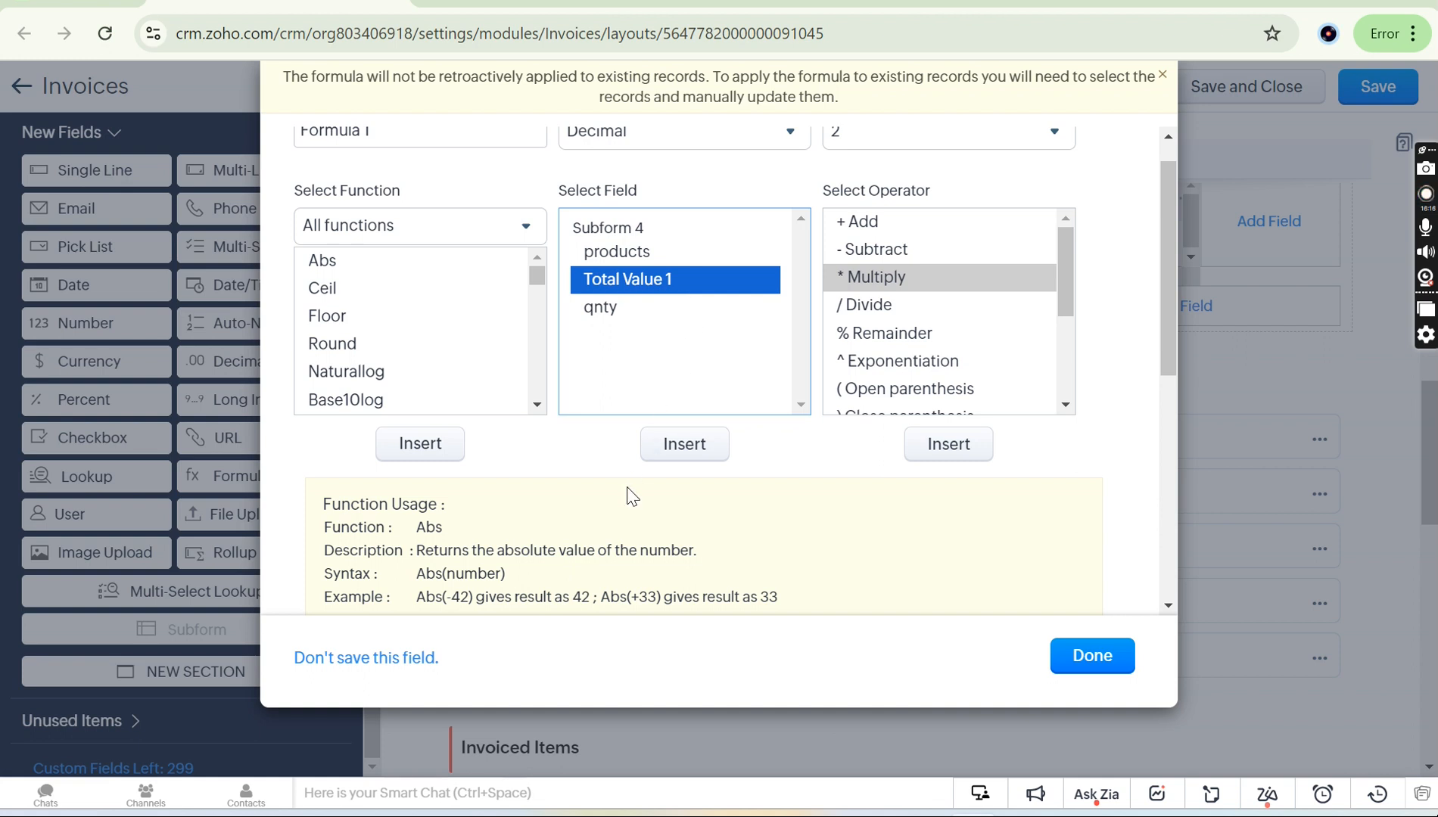
pyautogui.scroll(-1, 634, 499)
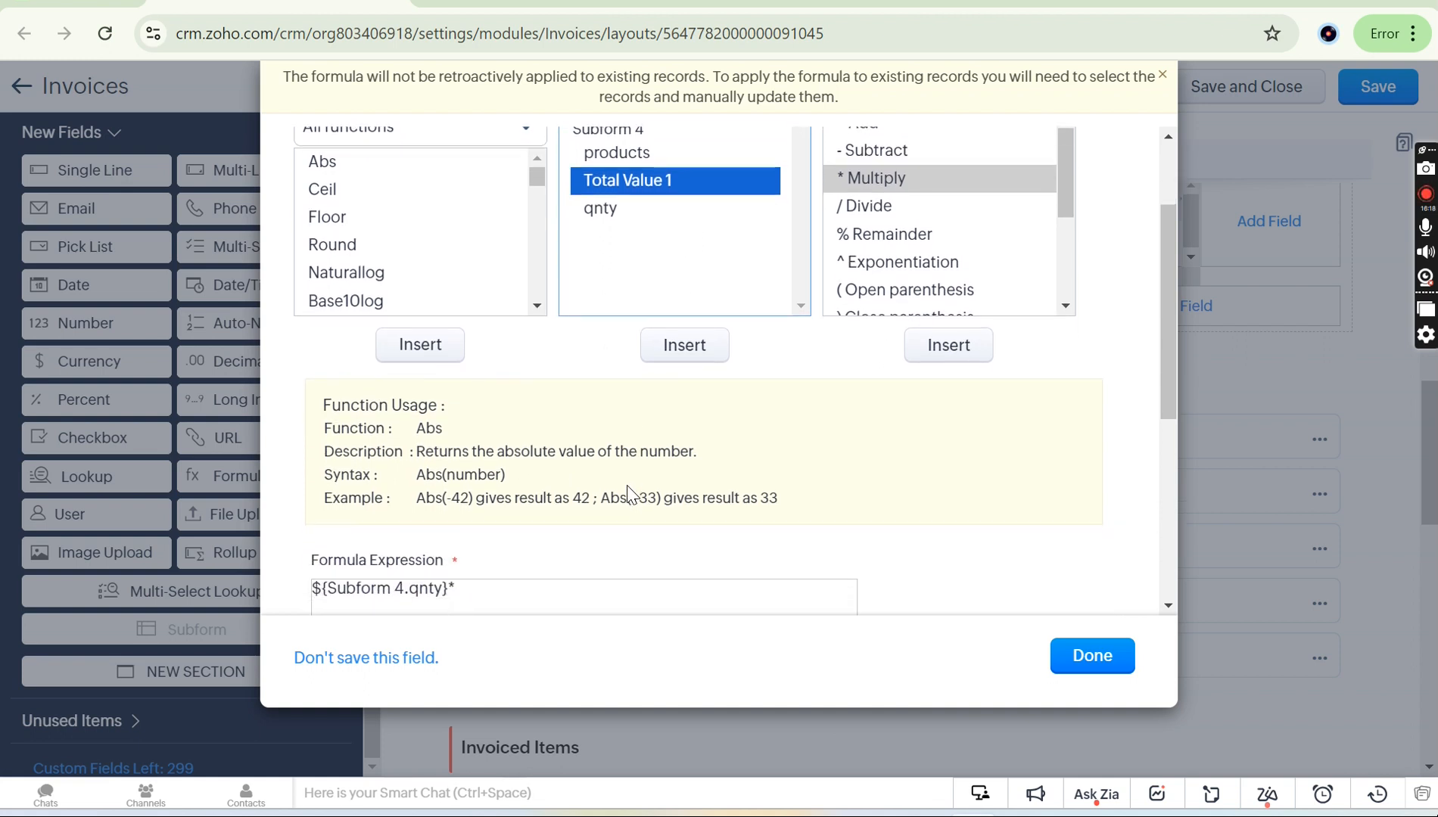
pyautogui.click(701, 344)
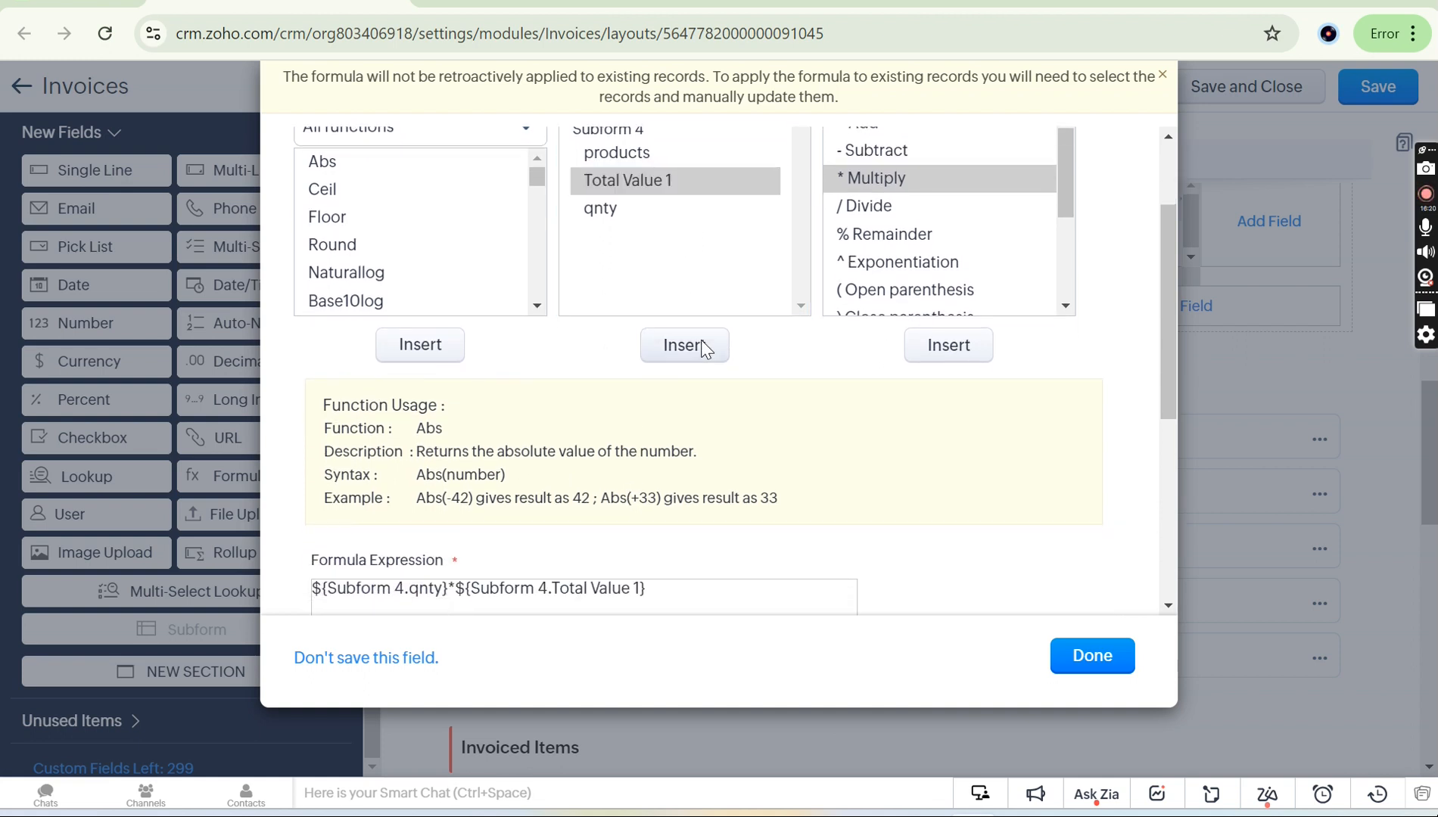
# Check the syntax of the formula expression and discard the Formula field without saving it.
pyautogui.scroll(-1, 616, 497)
pyautogui.click(410, 602)
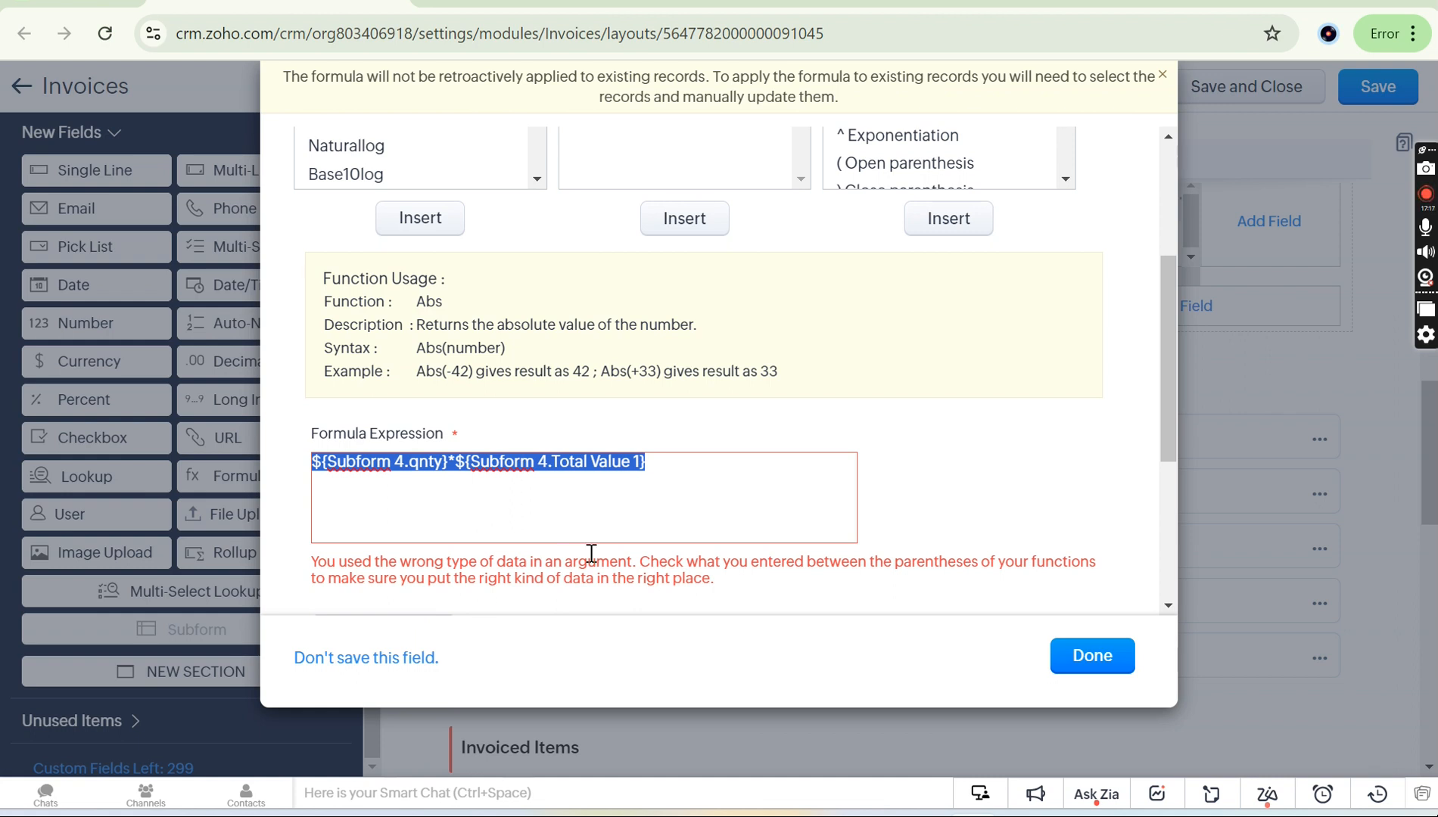
pyautogui.click(665, 532)
pyautogui.scroll(4, 664, 533)
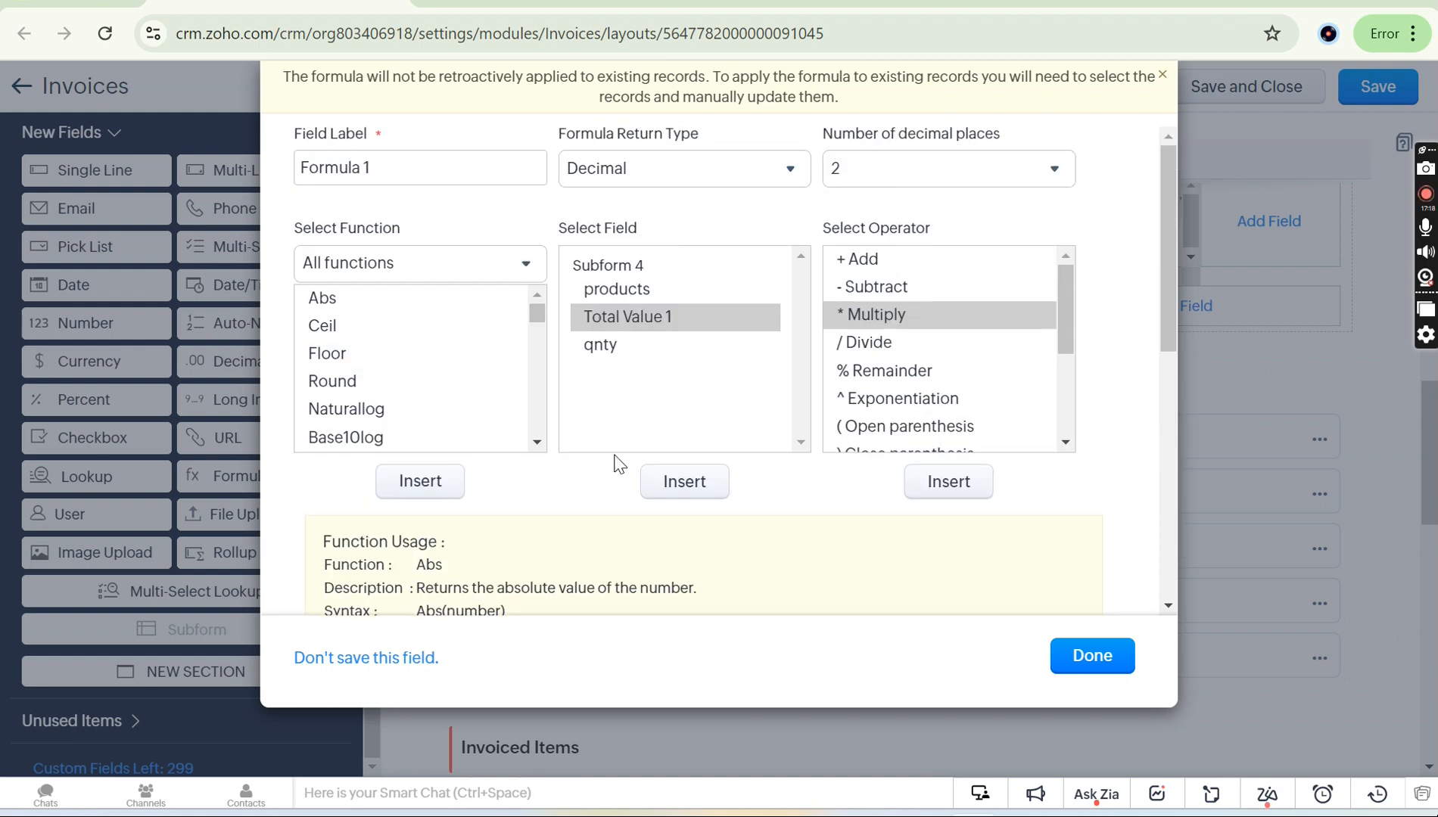
pyautogui.scroll(-3, 564, 575)
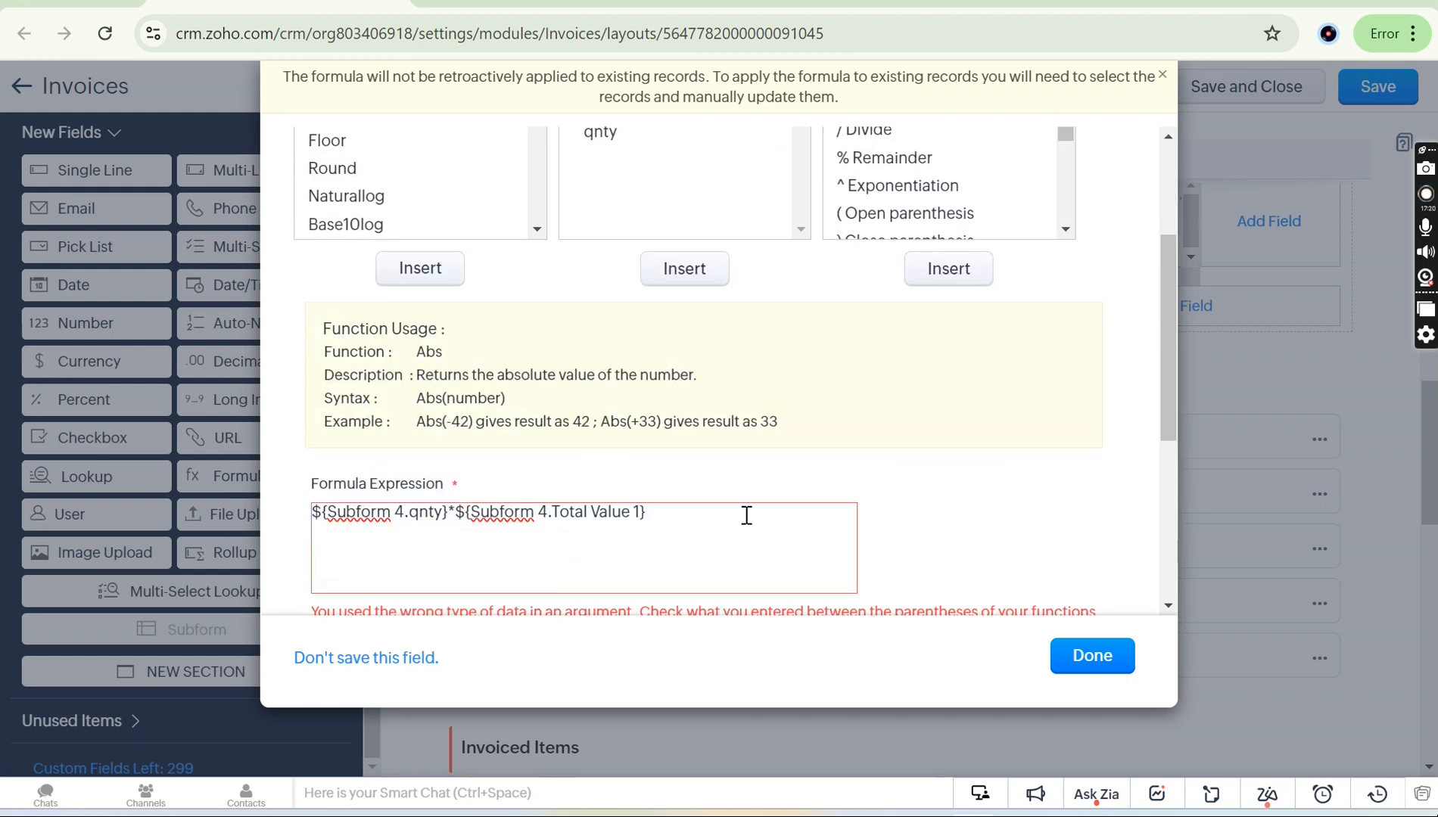
pyautogui.scroll(-4, 744, 515)
pyautogui.click(410, 658)
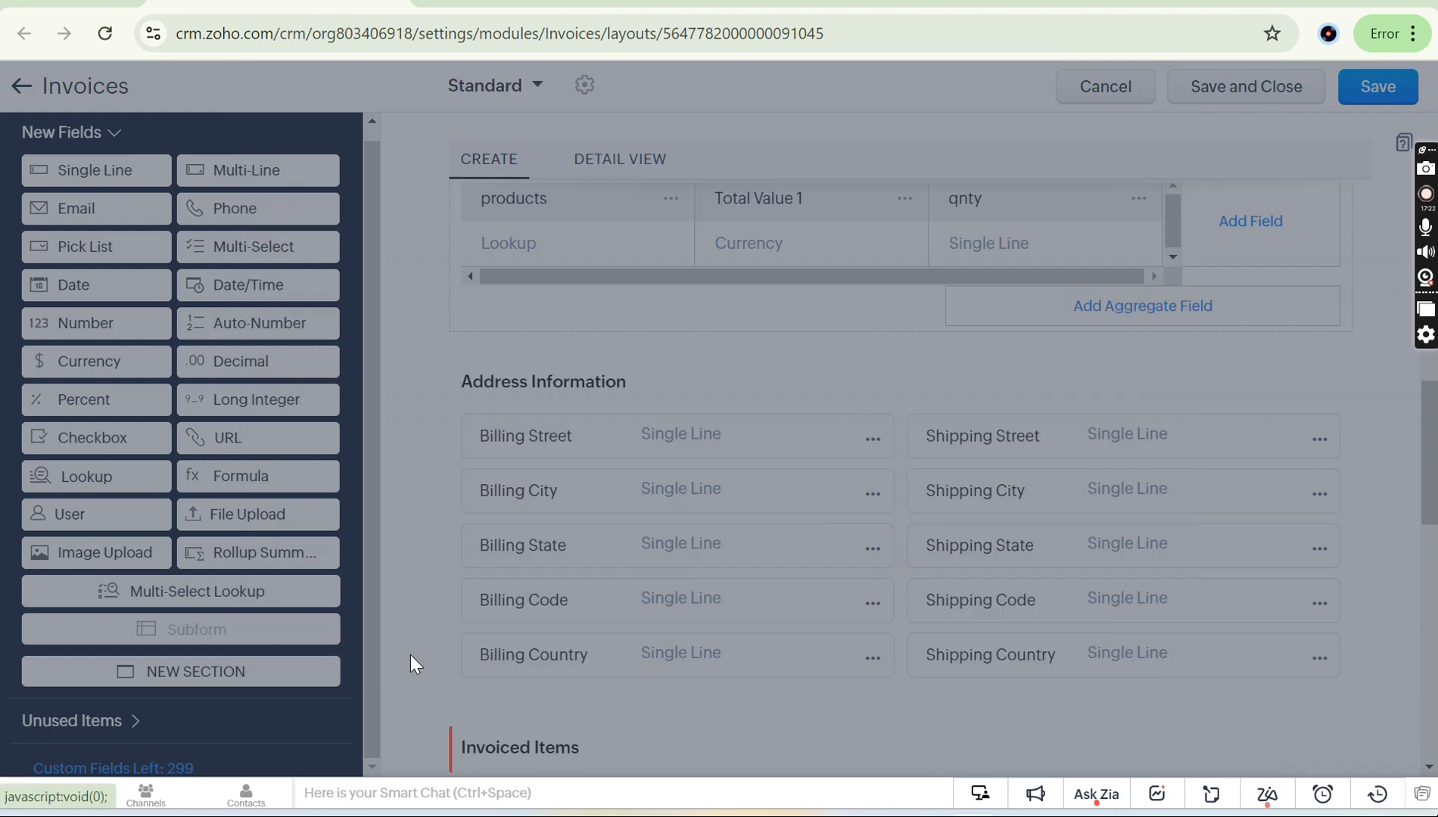
# Add a new Currency field labelled "total" to Subform 4.
pyautogui.scroll(2, 825, 511)
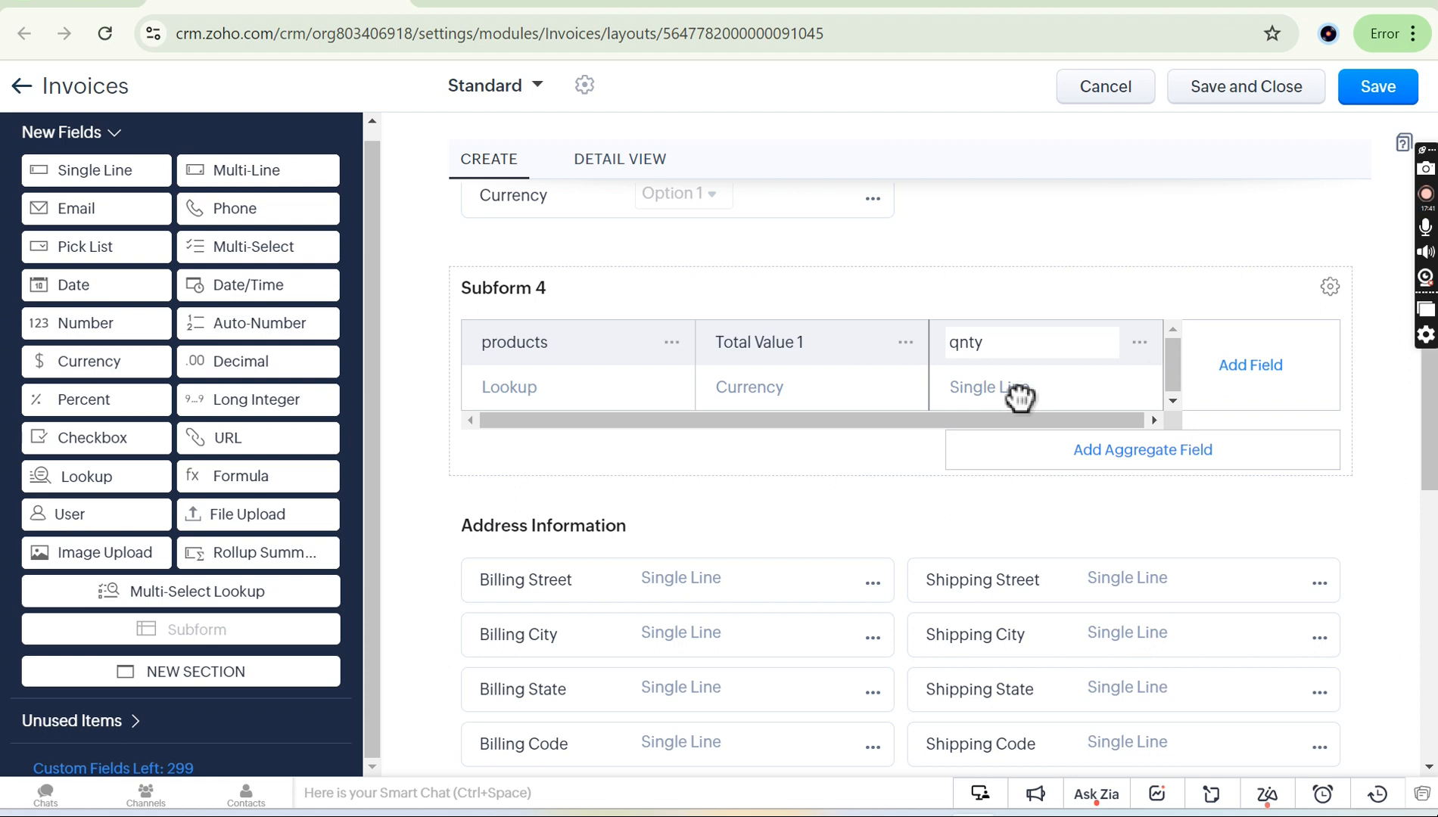
pyautogui.click(1256, 371)
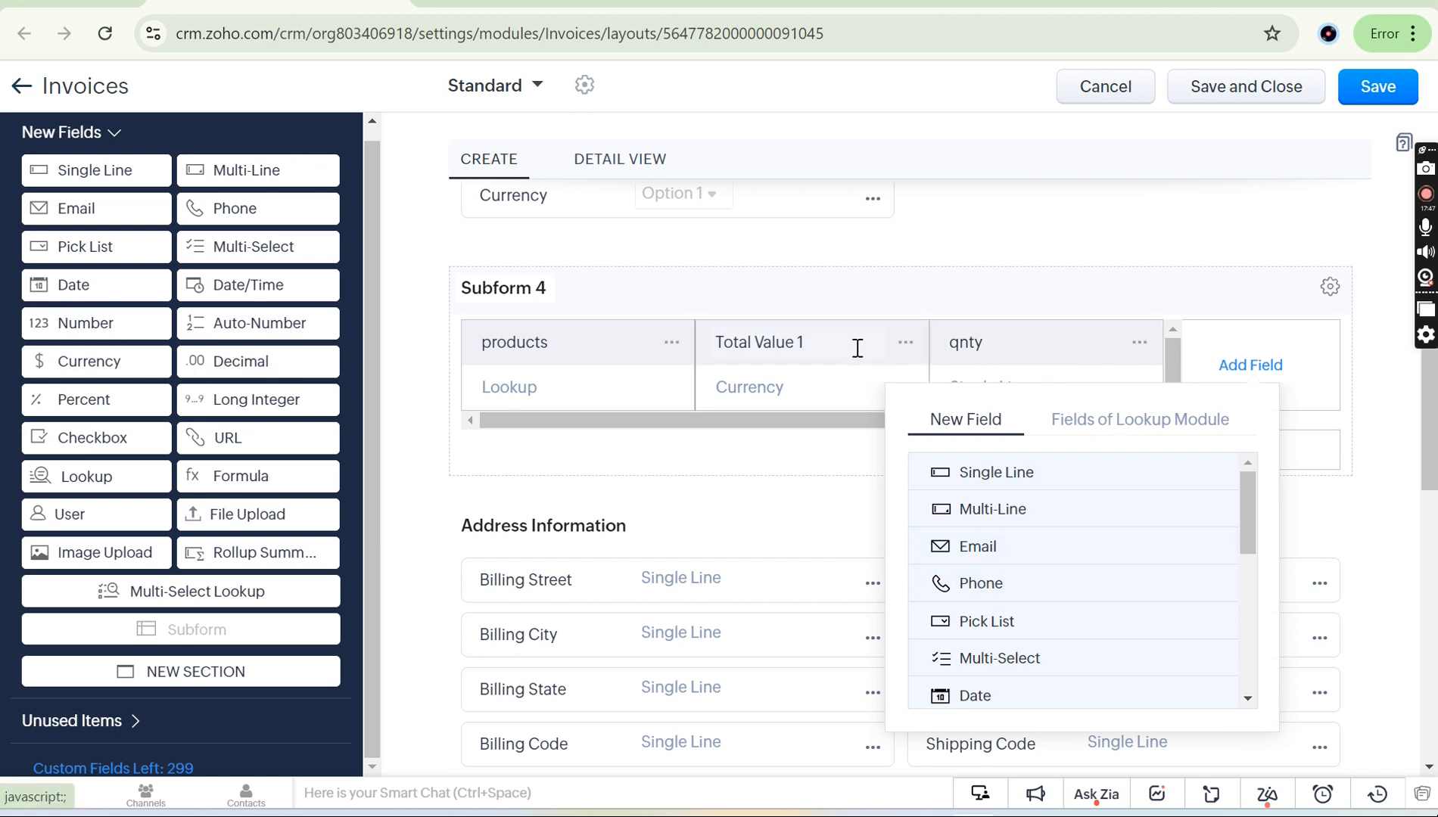
pyautogui.click(1136, 423)
pyautogui.click(968, 430)
pyautogui.scroll(-2, 998, 524)
pyautogui.scroll(-2, 1027, 585)
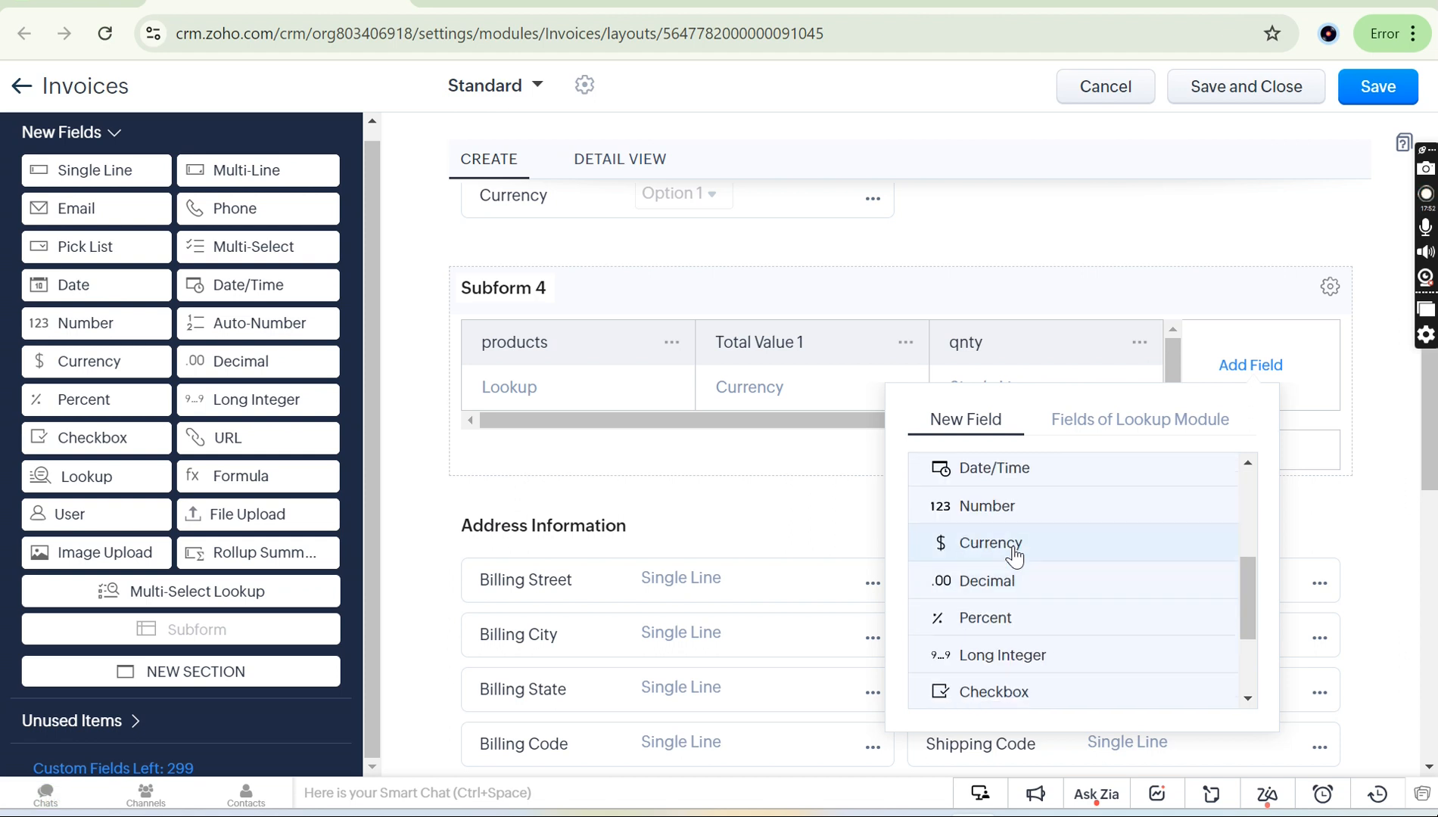
pyautogui.click(1013, 555)
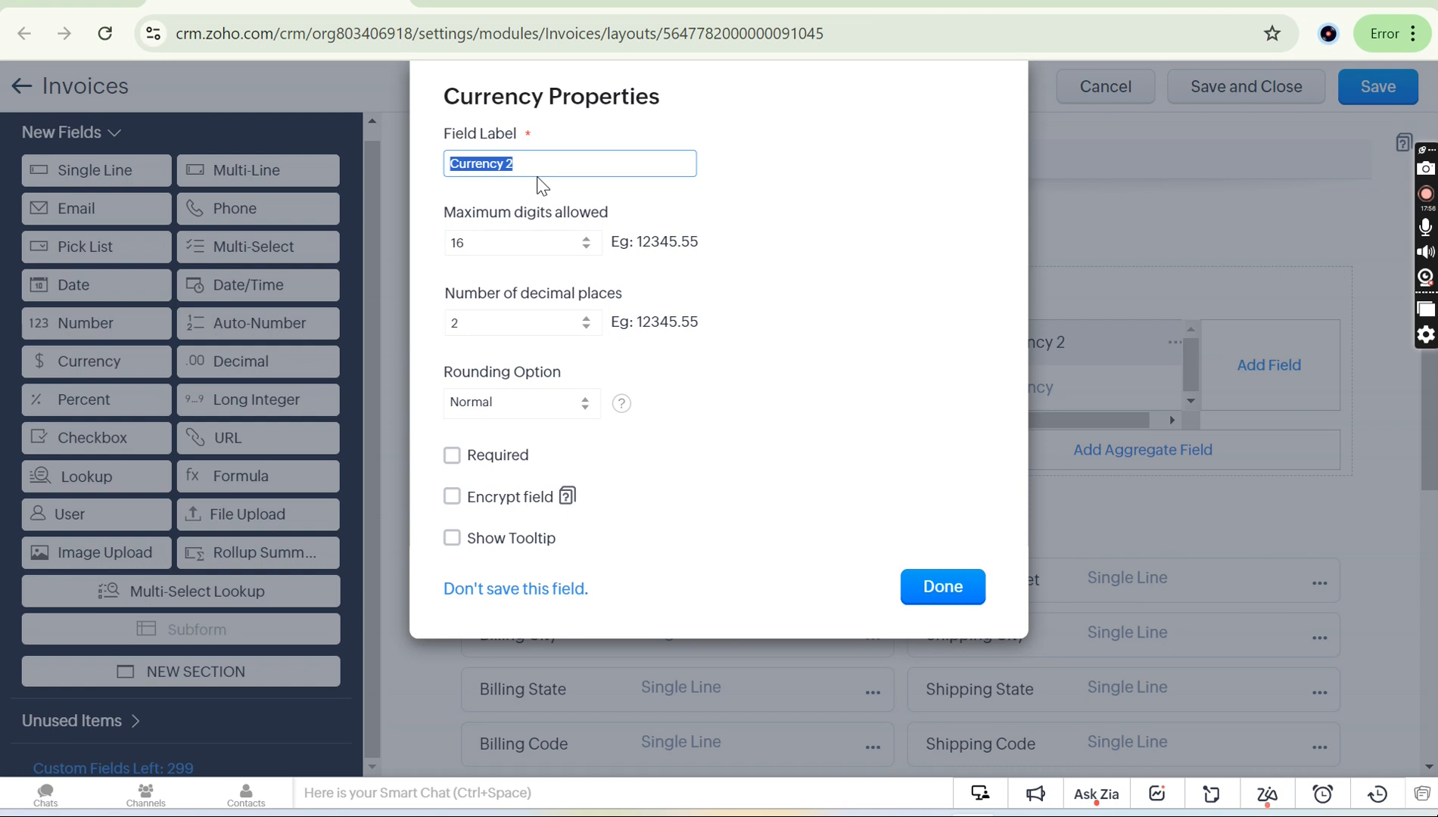
pyautogui.write('total')
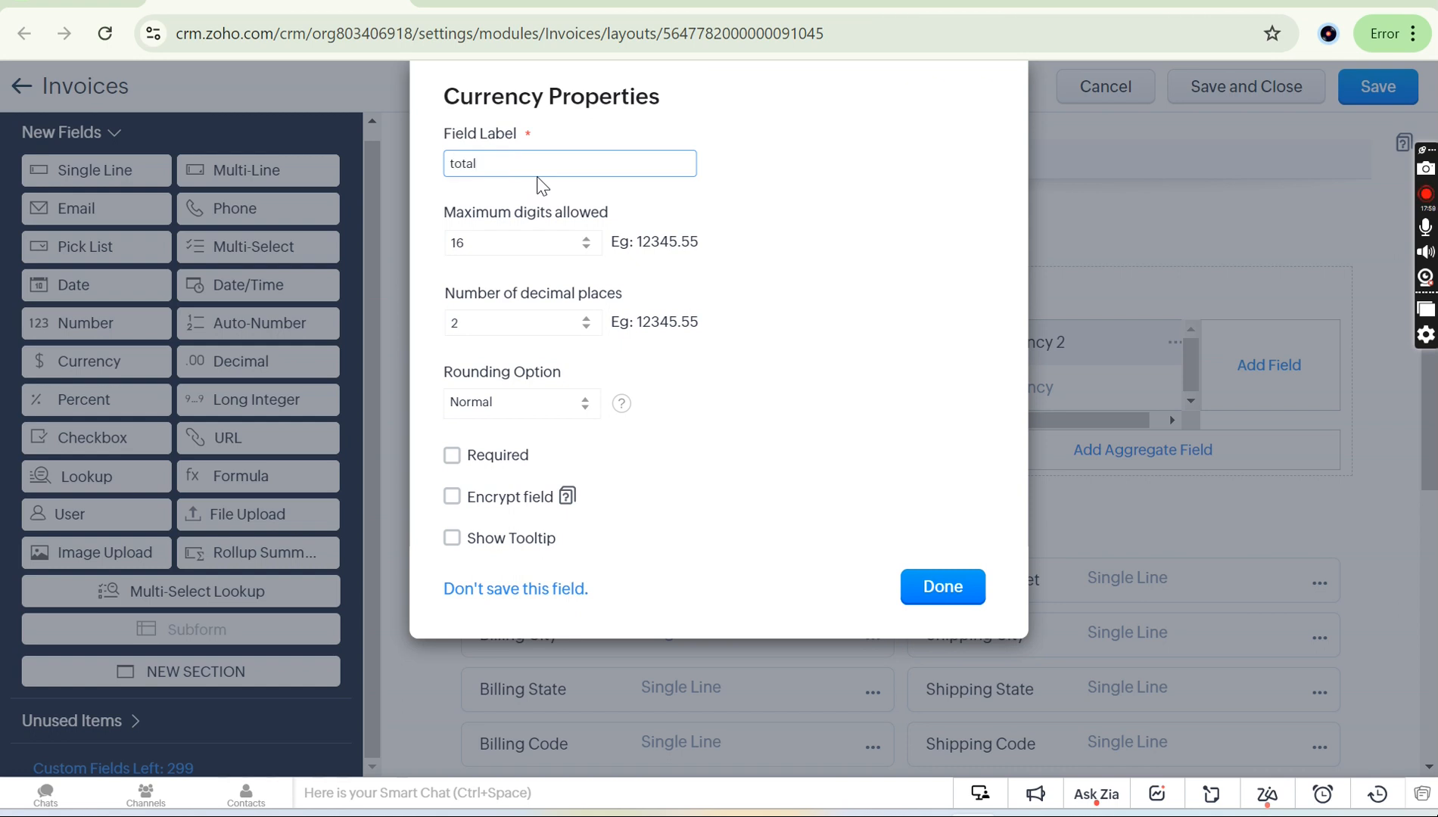
pyautogui.click(958, 599)
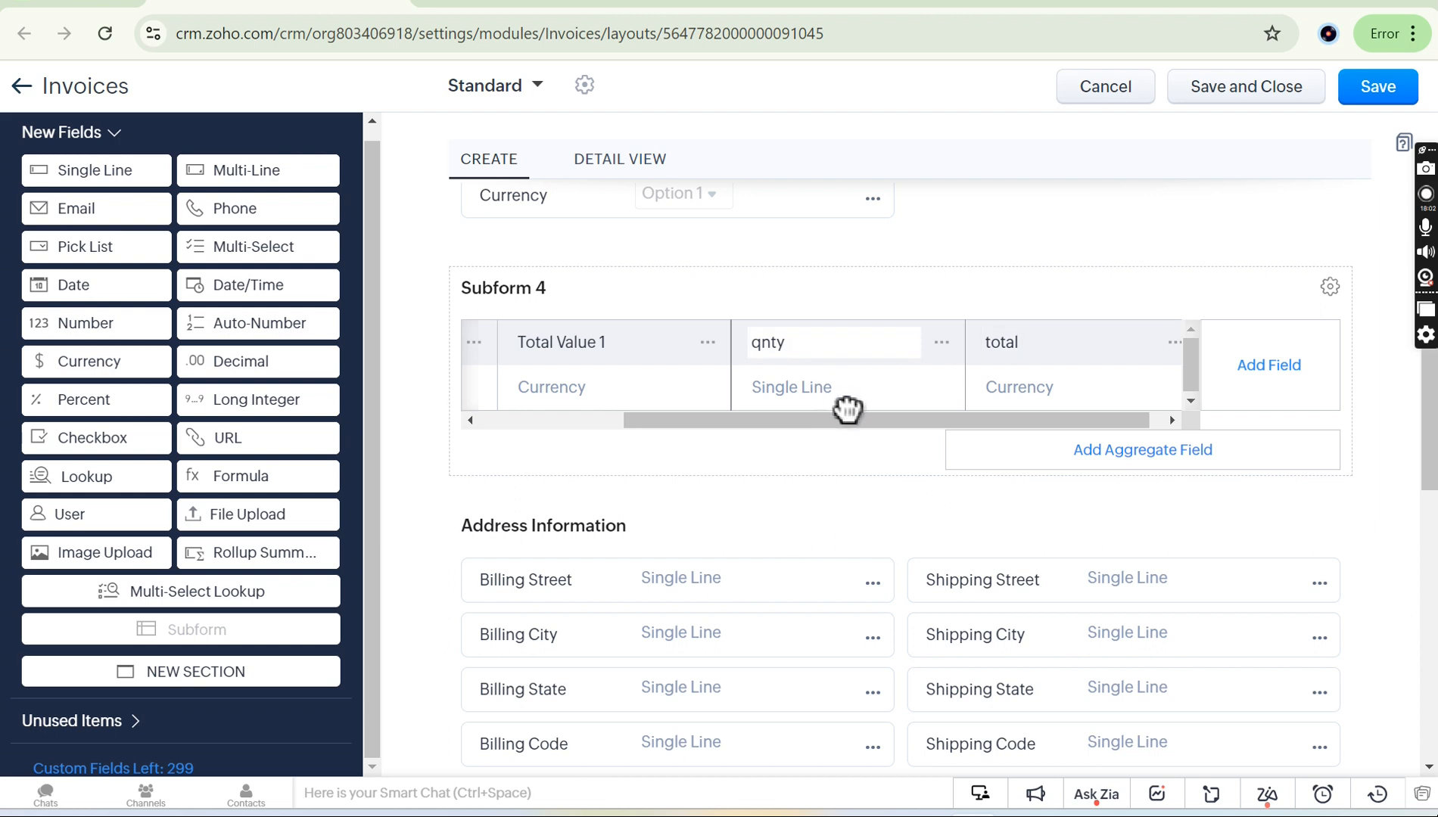
# Permanently delete the qnty field from Subform 4 and open the total field's label for editing.
pyautogui.moveTo(1039, 345); pyautogui.dragTo(945, 349)
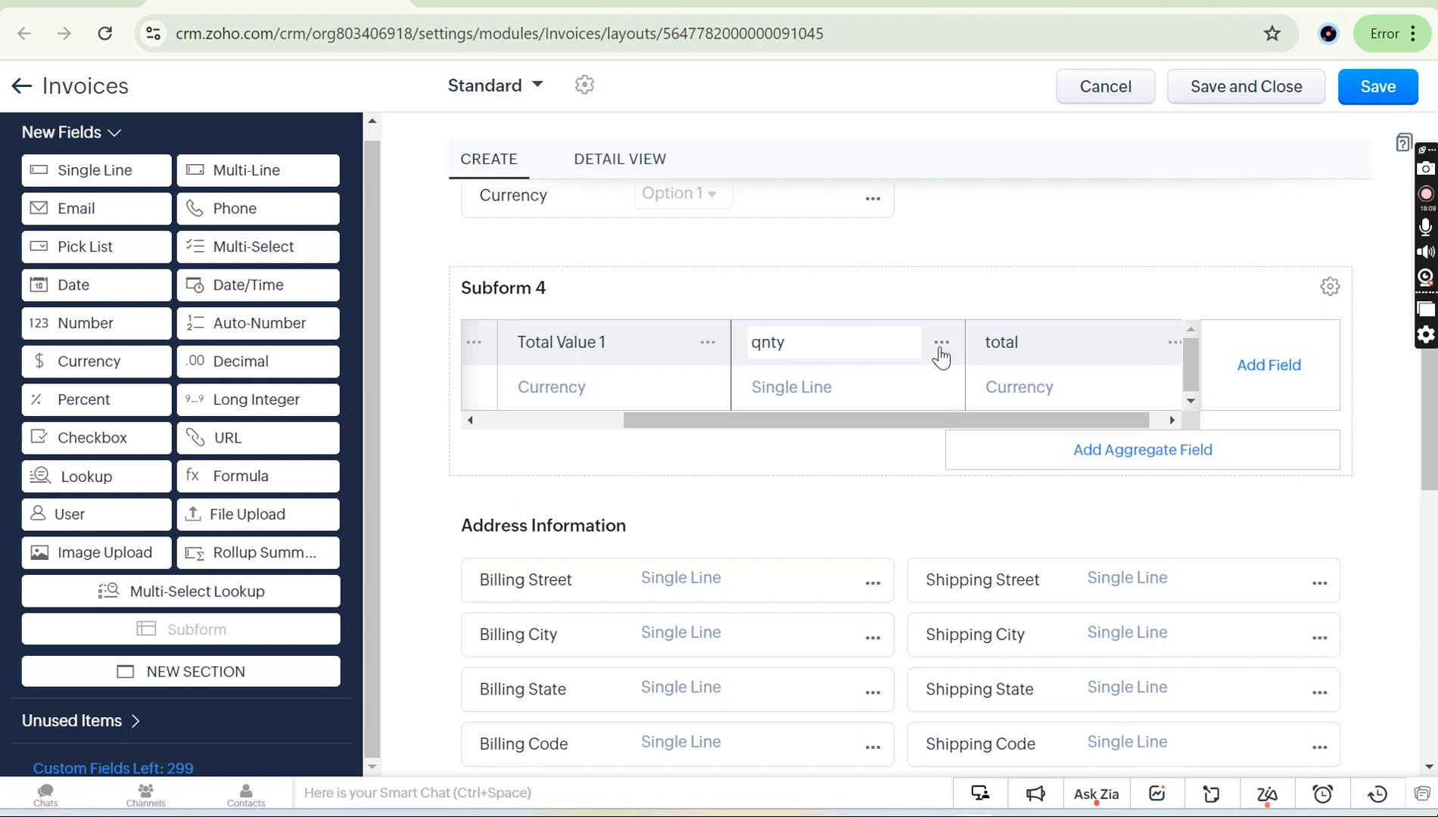
pyautogui.click(1053, 345)
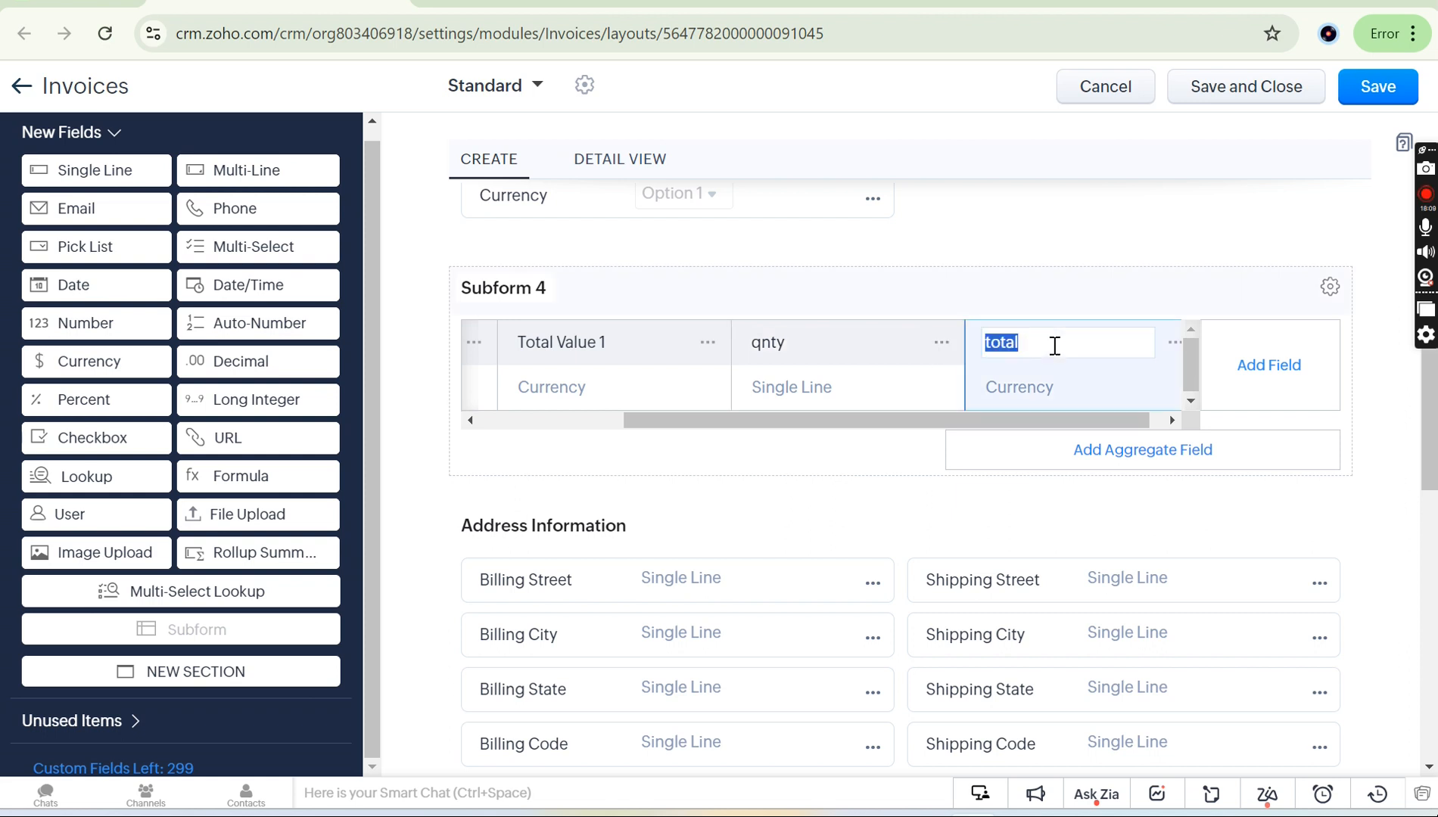
pyautogui.click(942, 348)
pyautogui.click(907, 469)
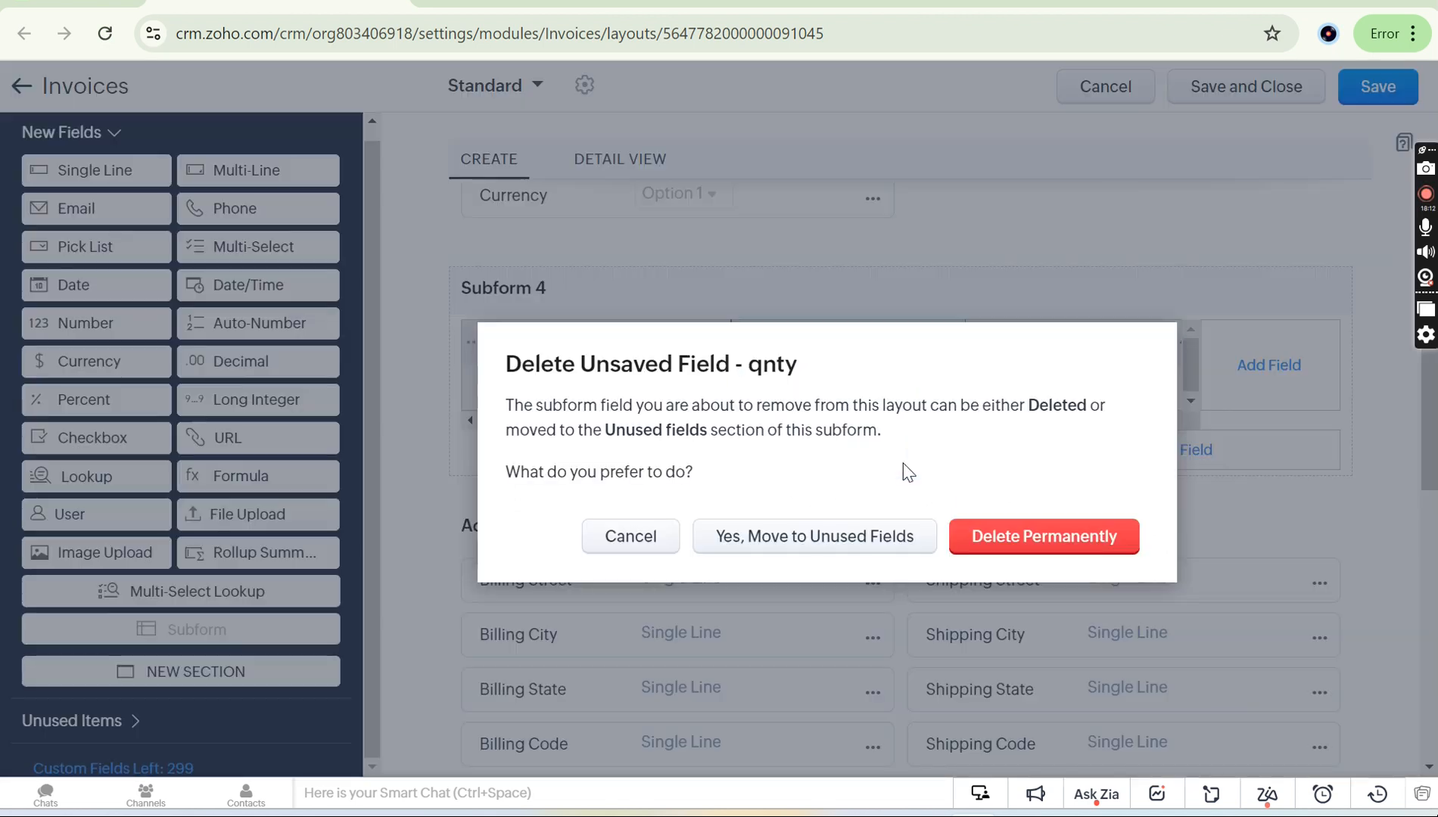
pyautogui.click(998, 537)
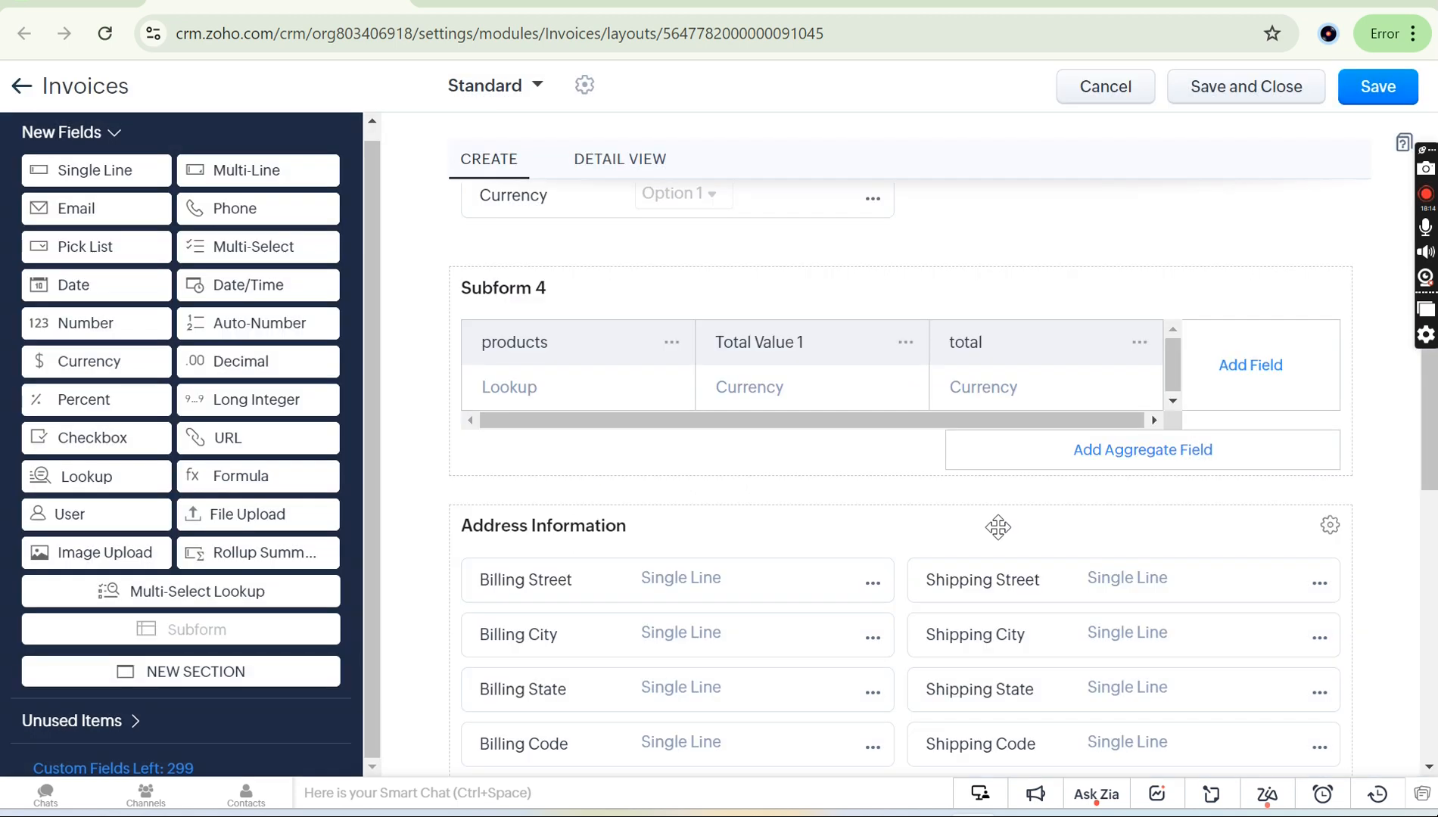
pyautogui.click(997, 342)
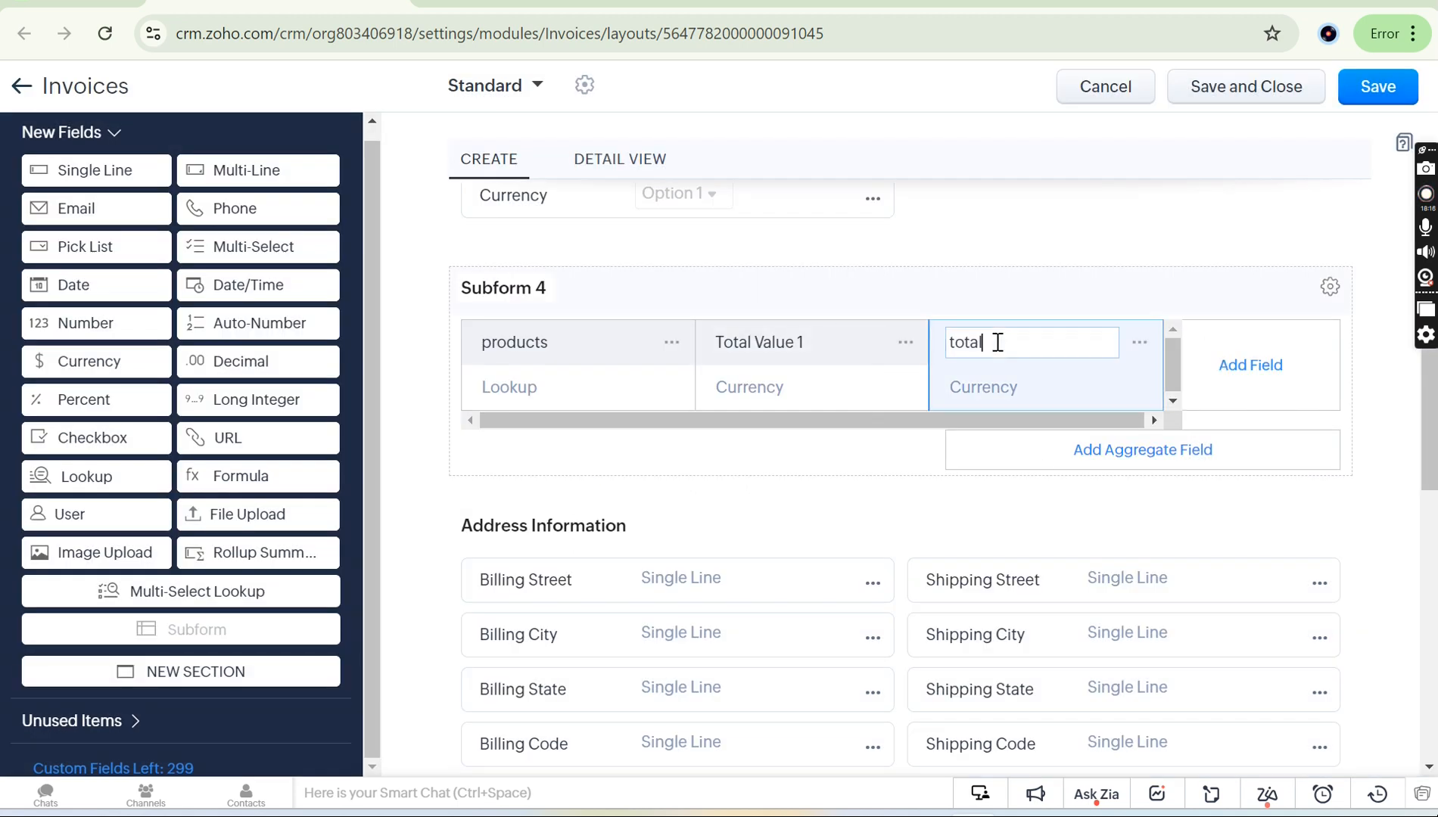
# Rename the total Currency field in Subform 4 as "qt".
pyautogui.press('BackSpace')
pyautogui.press('BackSpace')
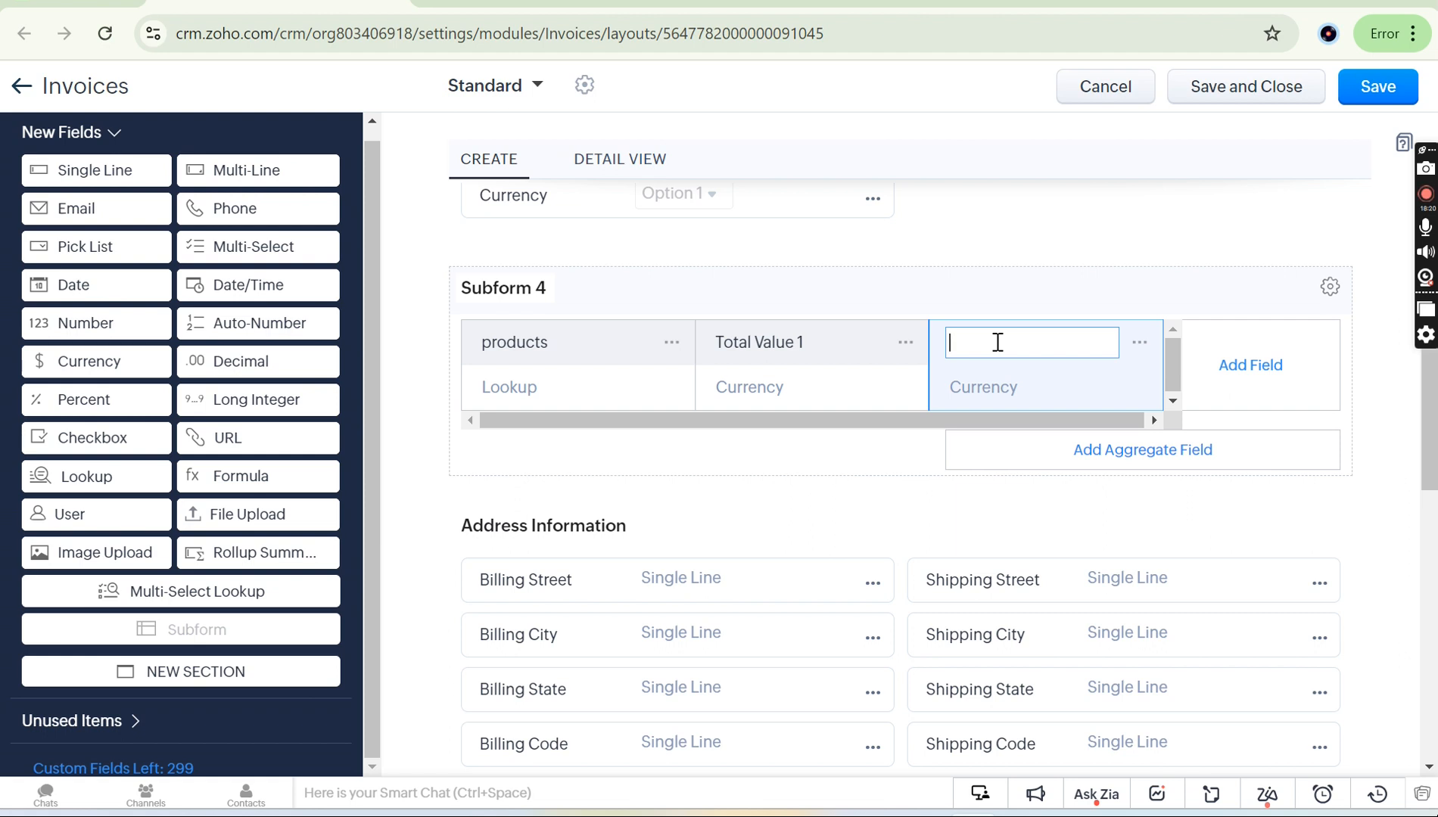
pyautogui.write('qt')
pyautogui.click(1115, 246)
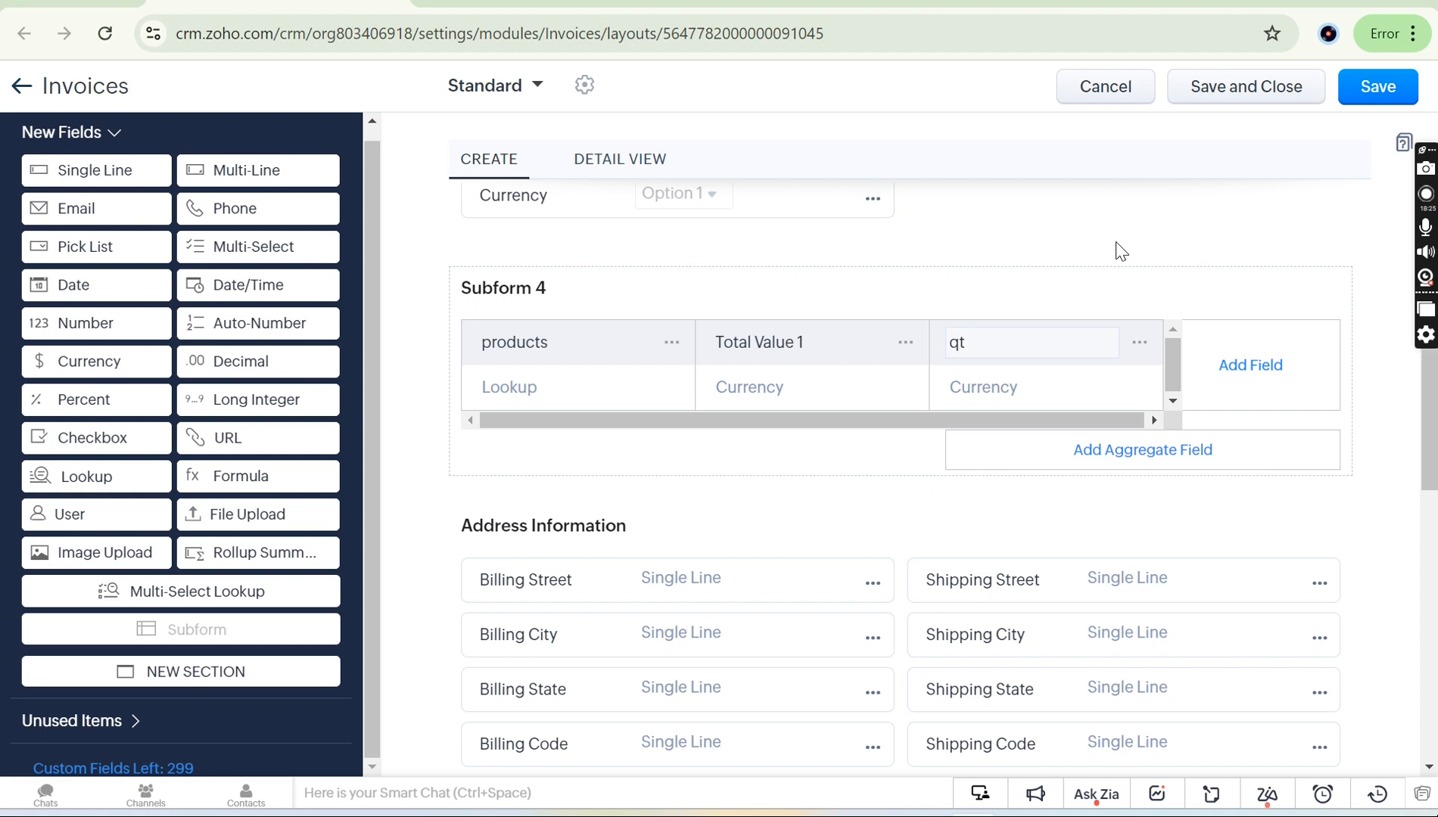
# Add a new Formula field to Subform 4.
pyautogui.click(1263, 381)
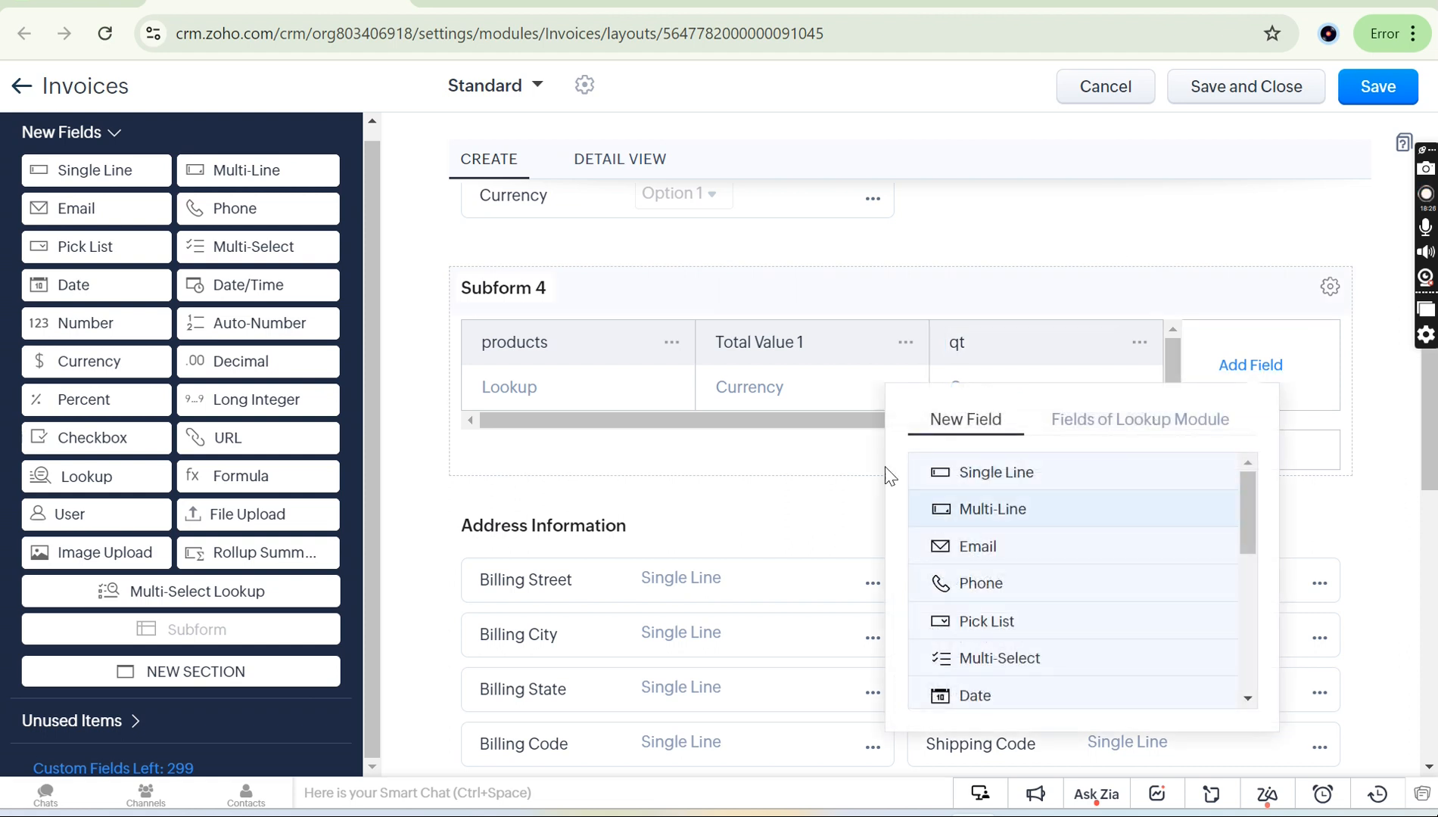
pyautogui.scroll(-1, 1005, 632)
pyautogui.scroll(-3, 1004, 633)
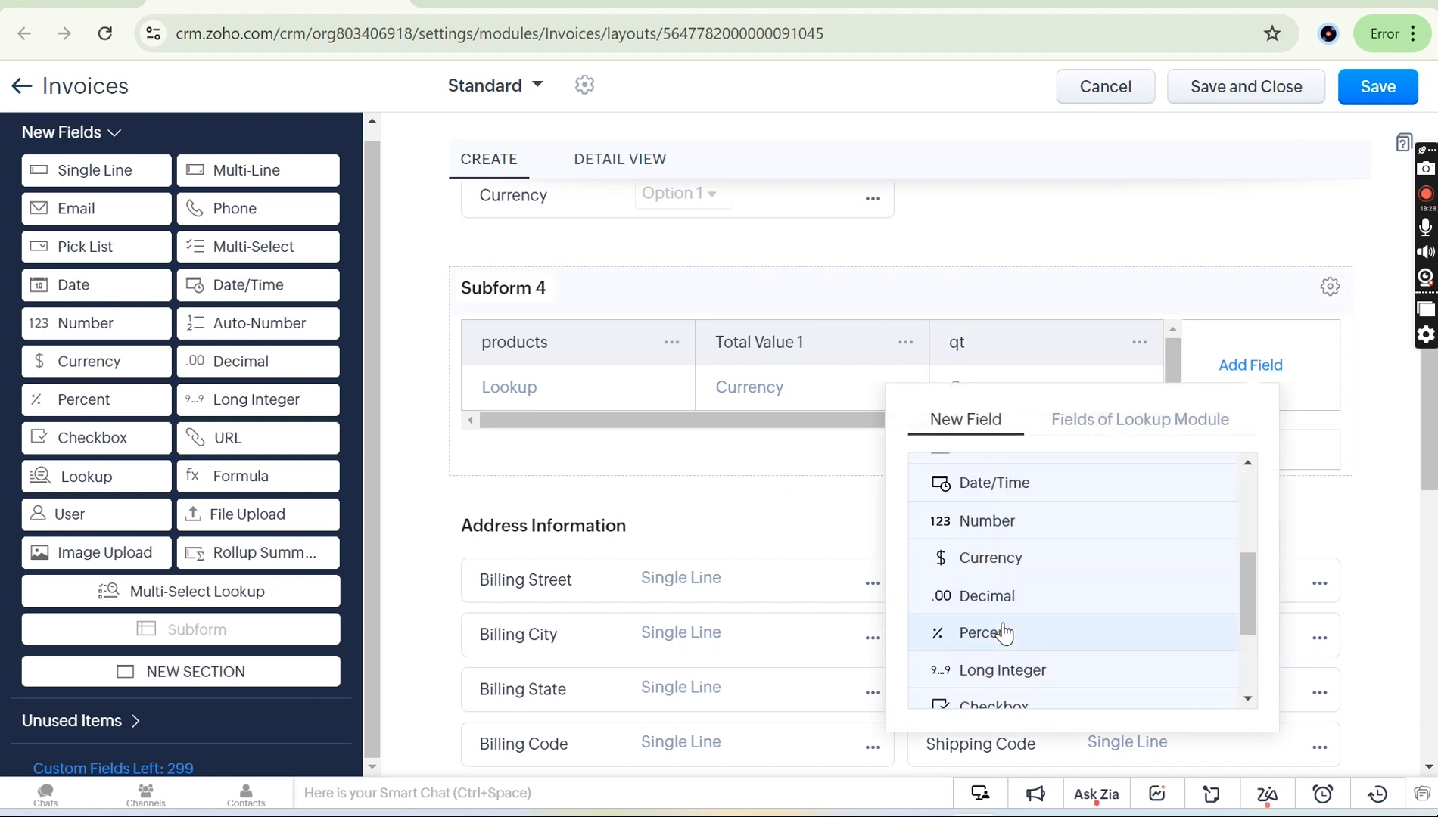
pyautogui.scroll(-2, 1028, 681)
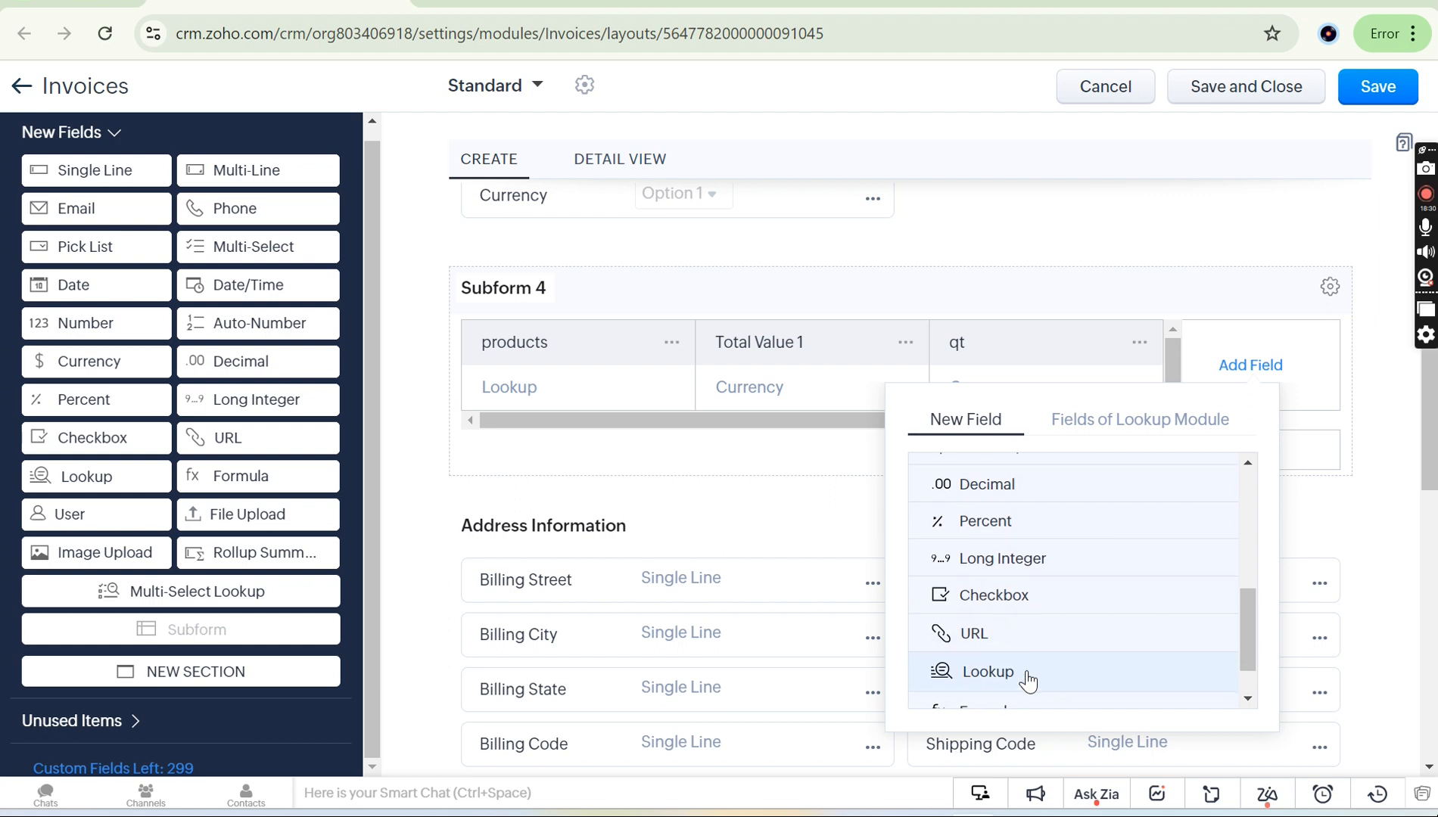
pyautogui.scroll(-1, 1021, 643)
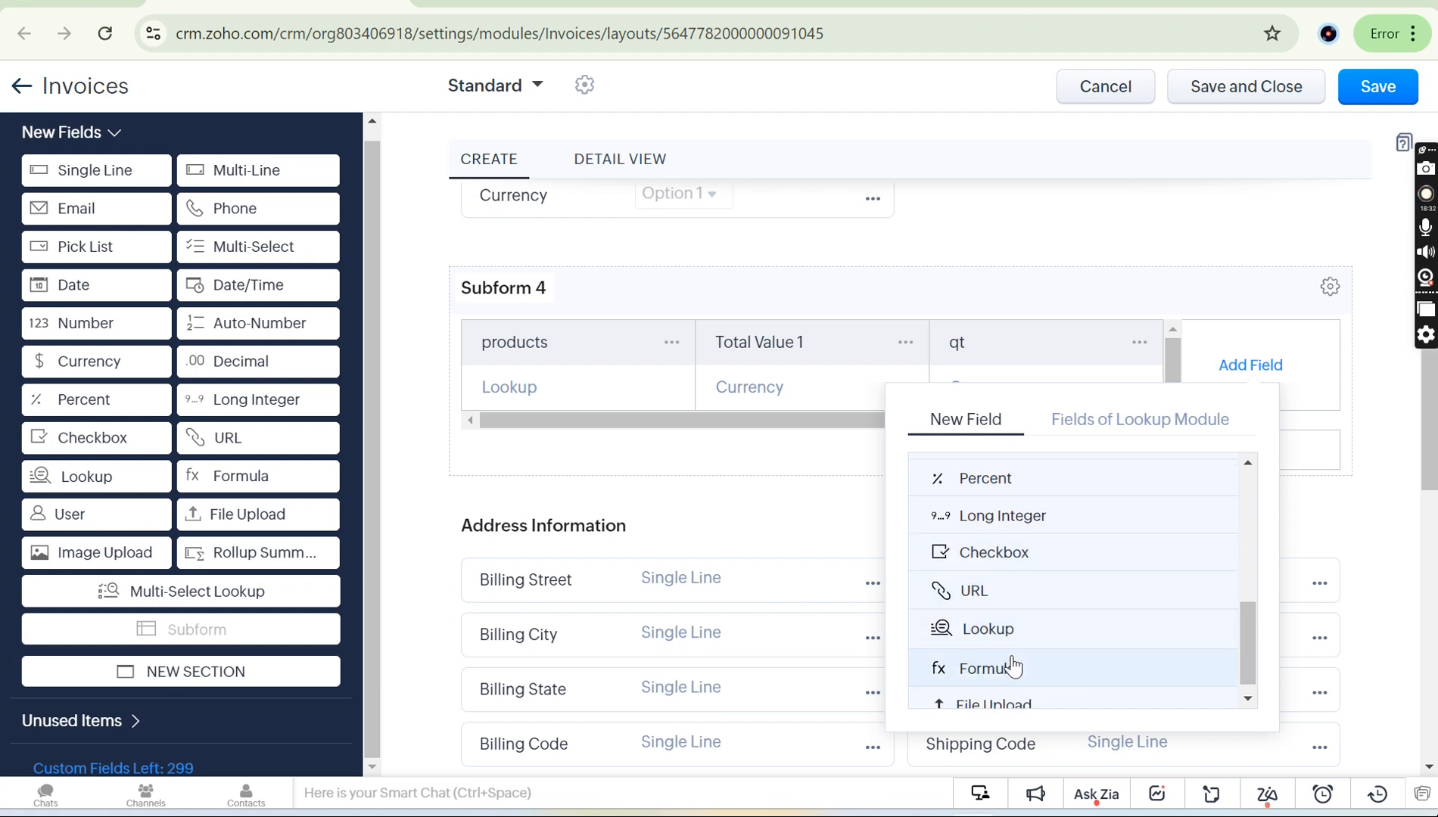
pyautogui.click(1012, 667)
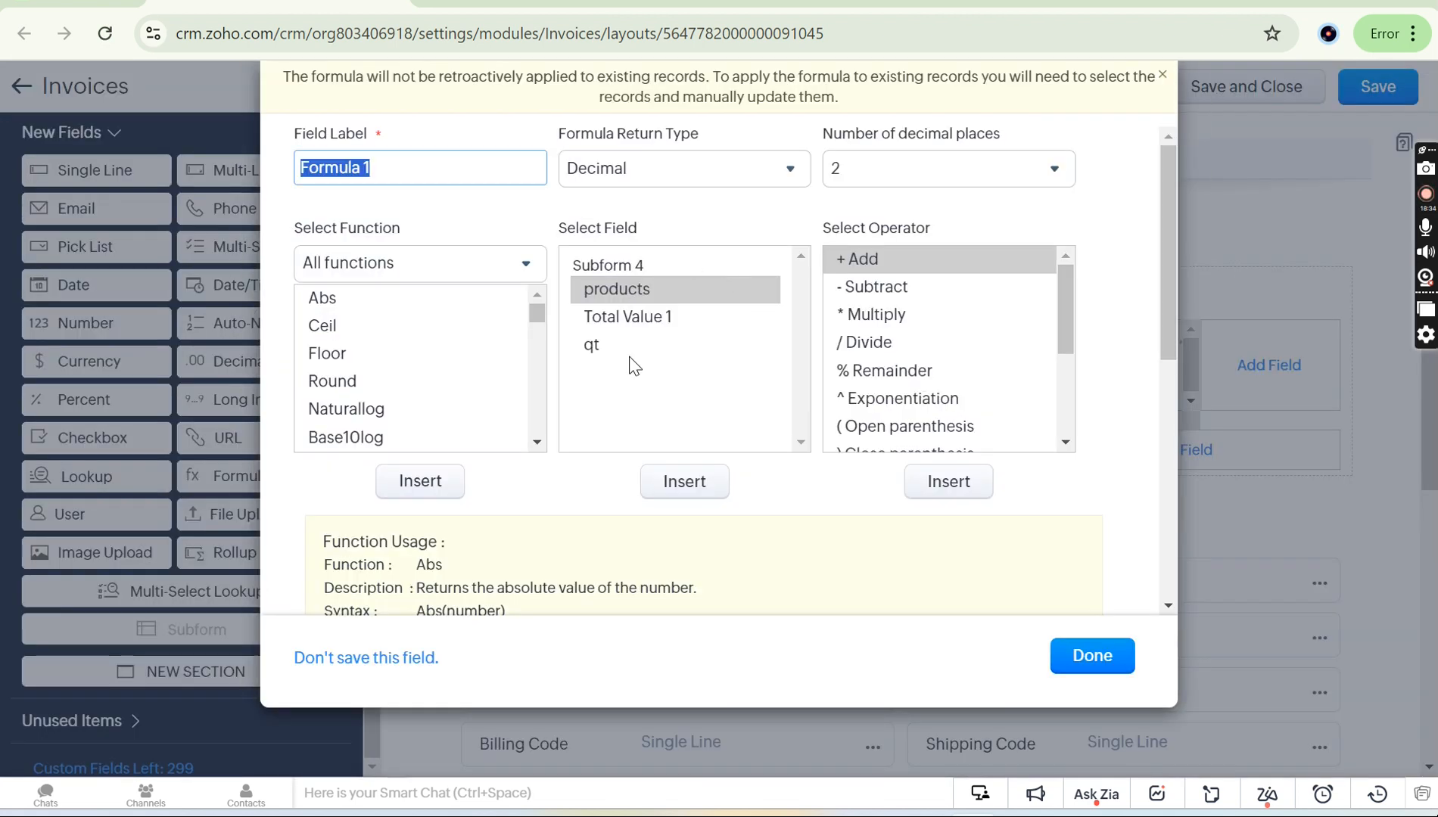
# Build the formula expression ${Subform 4.Total Value 1}*${Subform 4.qt} from the subform's fields and the Multiply operator, and check its syntax.
pyautogui.click(675, 321)
pyautogui.click(684, 483)
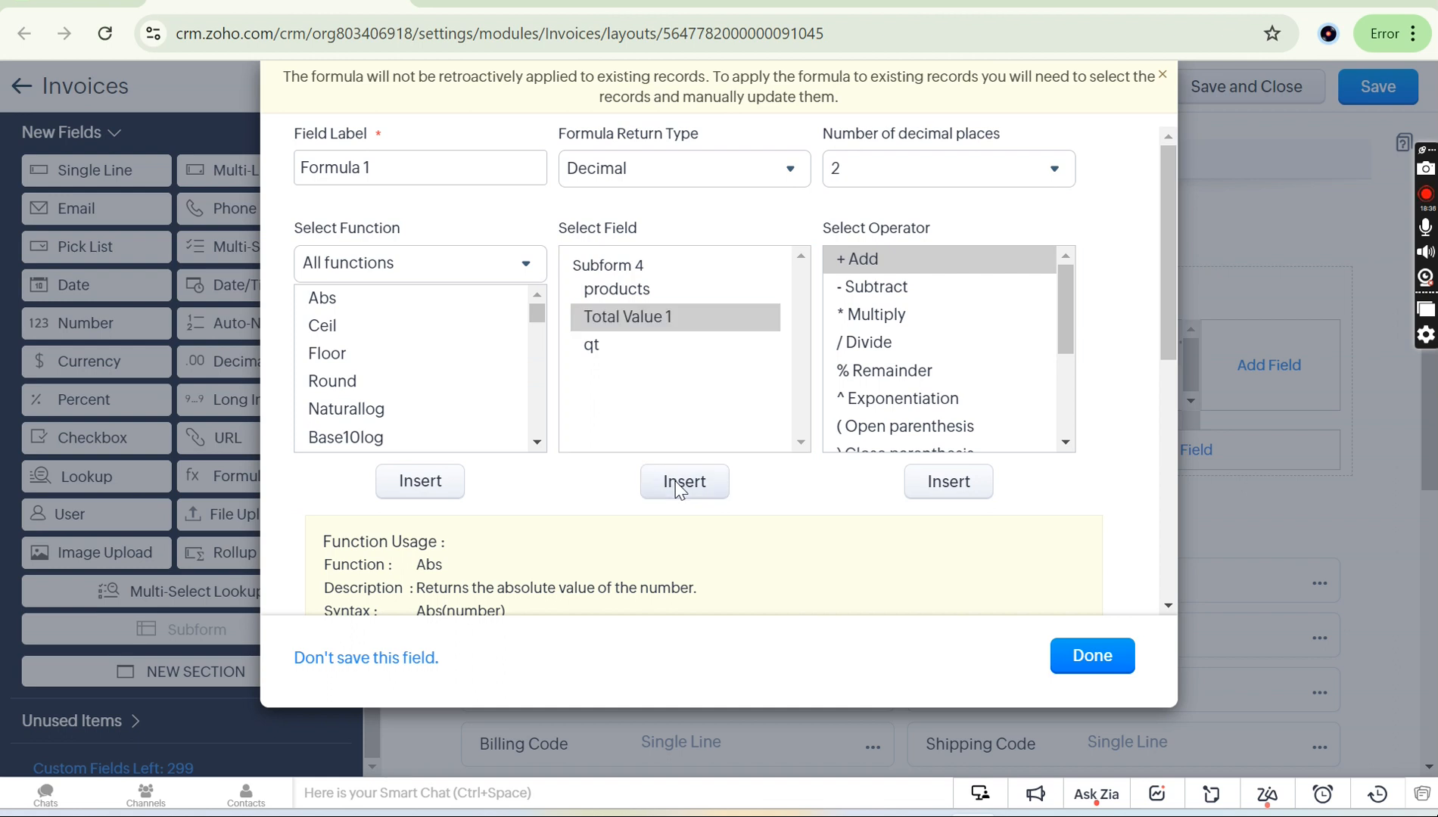
pyautogui.click(893, 315)
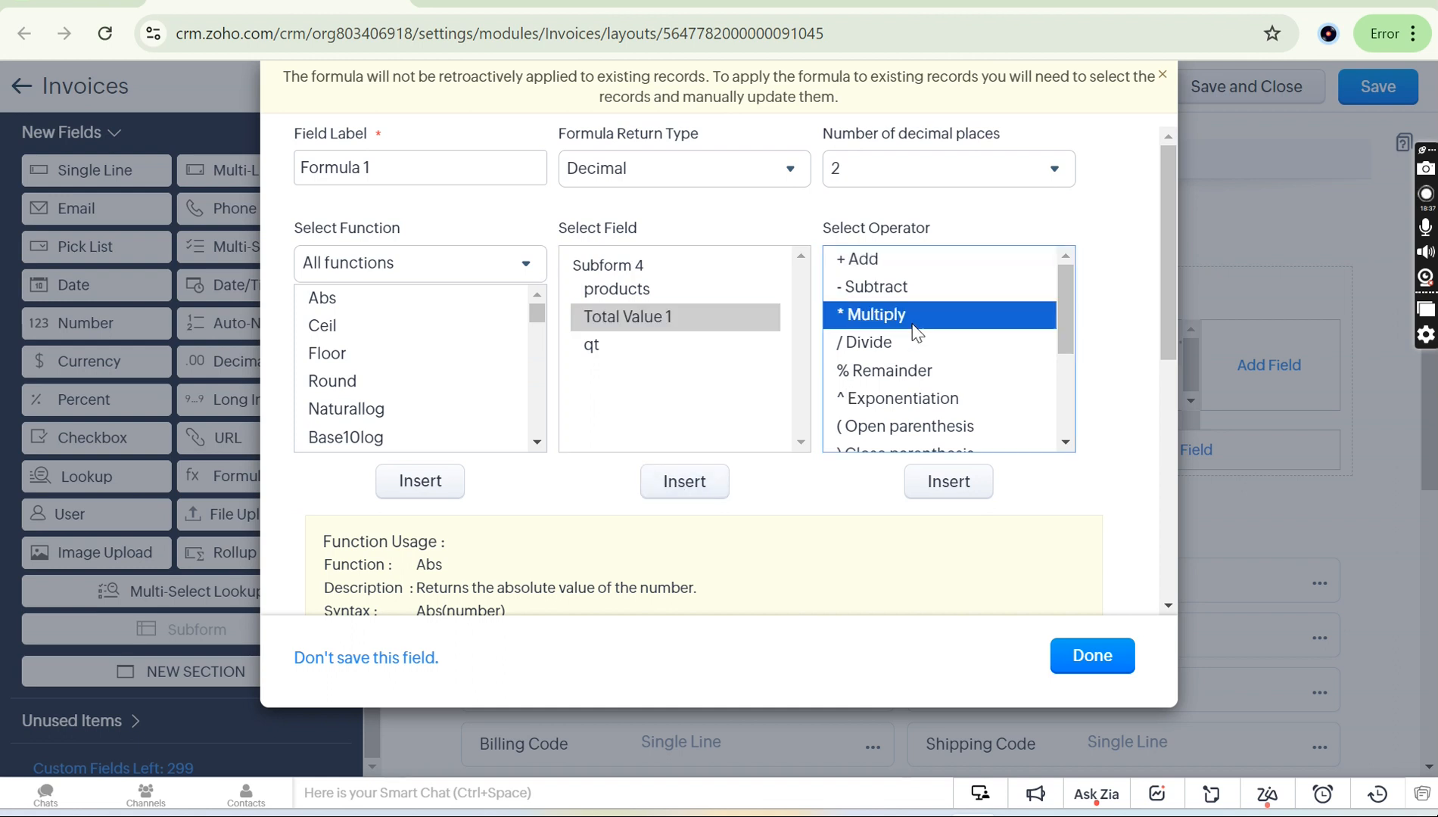
pyautogui.click(972, 477)
pyautogui.click(708, 347)
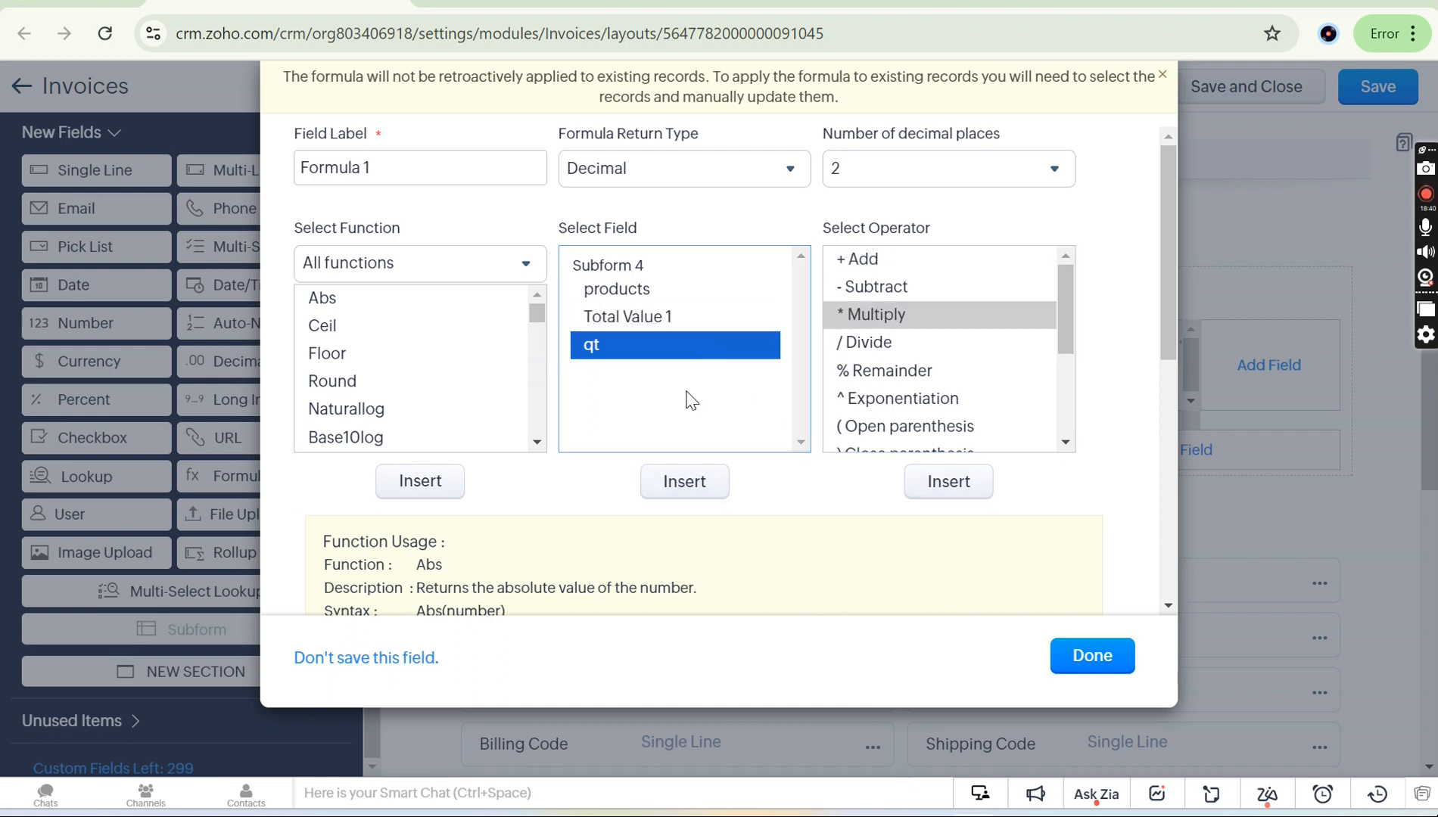
pyautogui.click(684, 484)
pyautogui.scroll(-5, 684, 492)
pyautogui.click(395, 324)
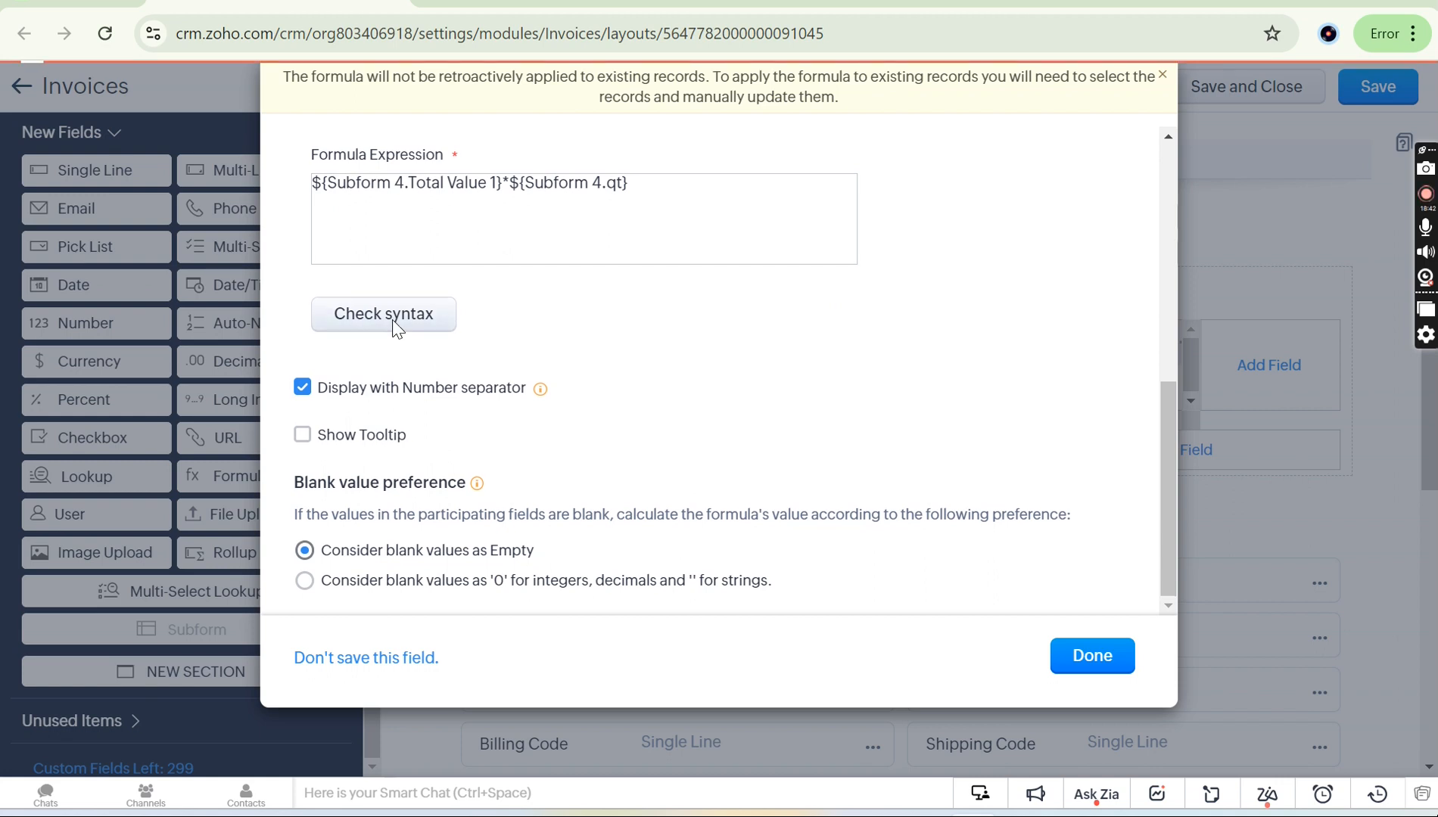
# Examine the formula expression's parts: the dollar signs, braces, subform name, field names and multiplication operator.
pyautogui.scroll(1, 723, 412)
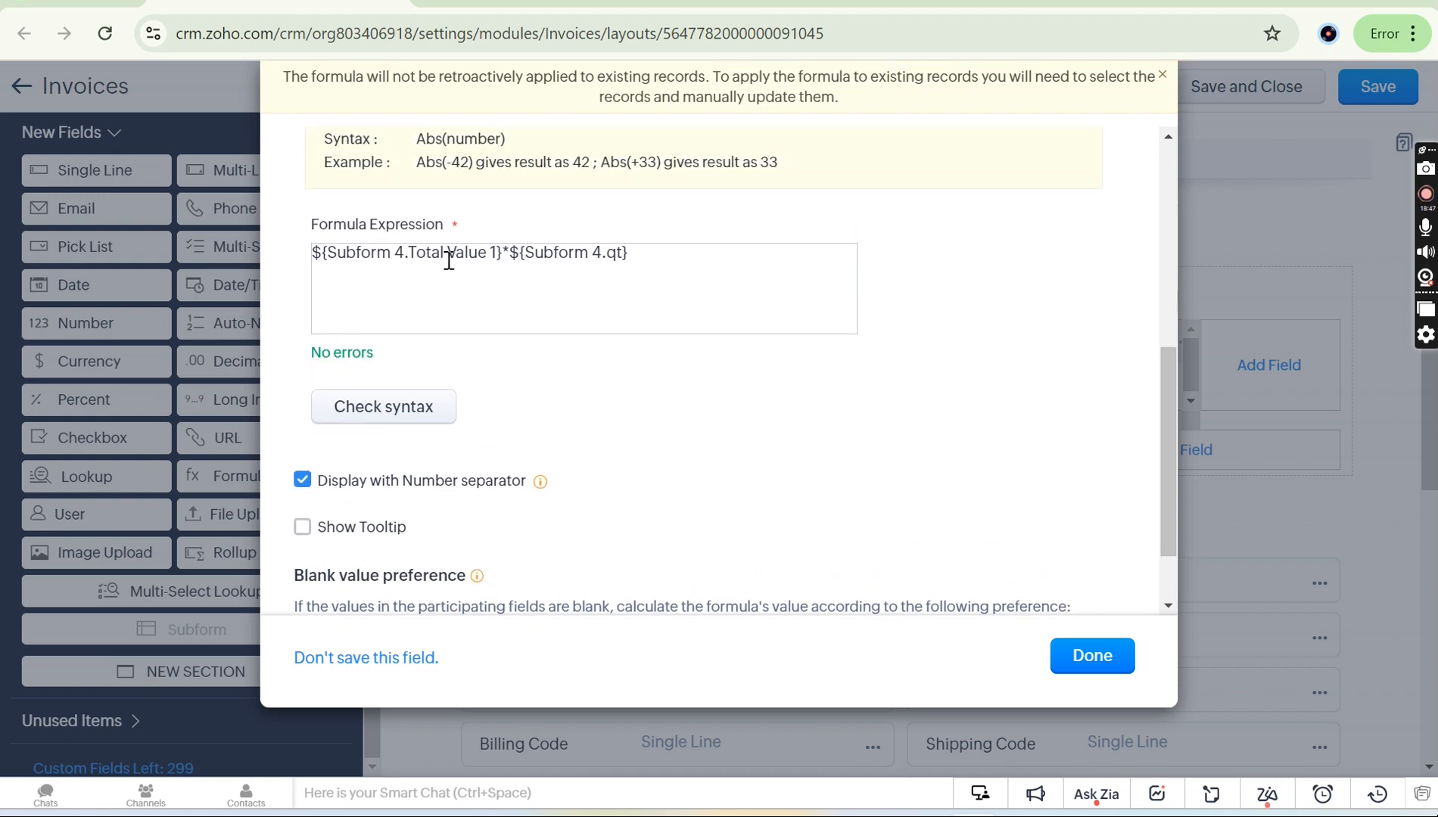
pyautogui.scroll(3, 446, 261)
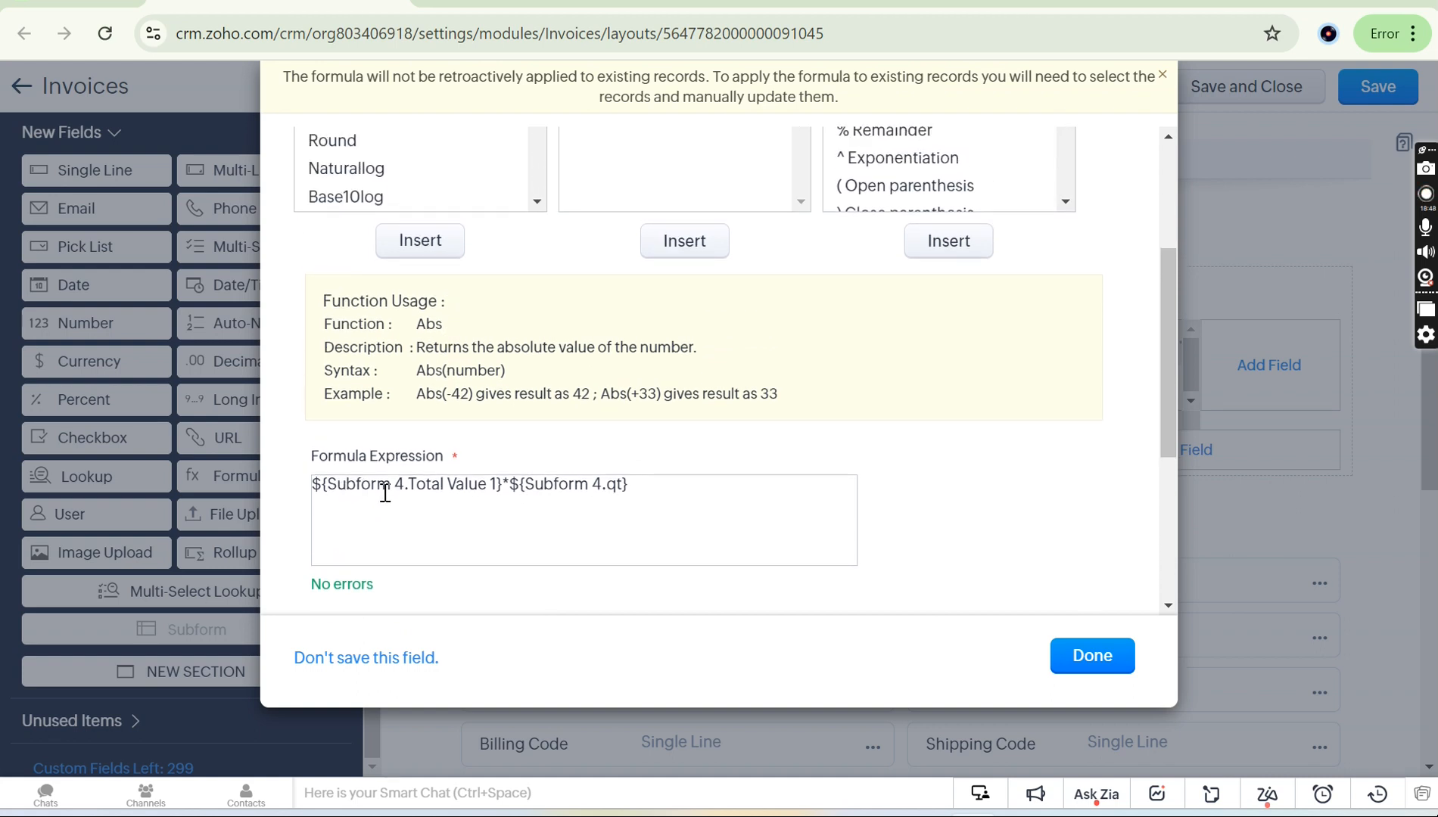
pyautogui.moveTo(327, 488); pyautogui.dragTo(479, 503)
pyautogui.click(479, 503)
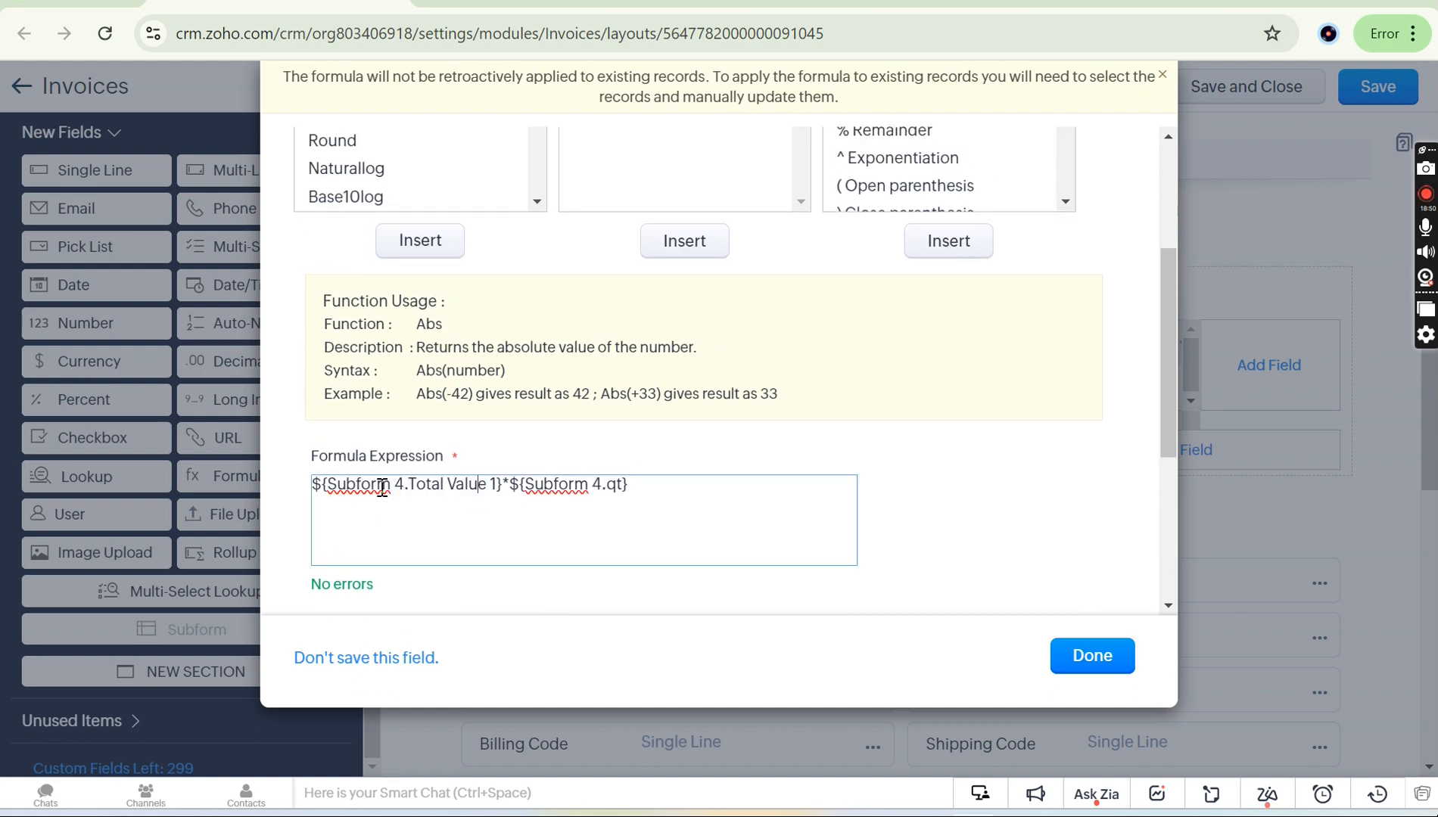
pyautogui.doubleClick(371, 486)
pyautogui.doubleClick(427, 485)
pyautogui.doubleClick(567, 485)
pyautogui.click(623, 490)
pyautogui.doubleClick(506, 485)
pyautogui.click(323, 485)
pyautogui.moveTo(320, 486); pyautogui.dragTo(310, 492)
pyautogui.click(314, 493)
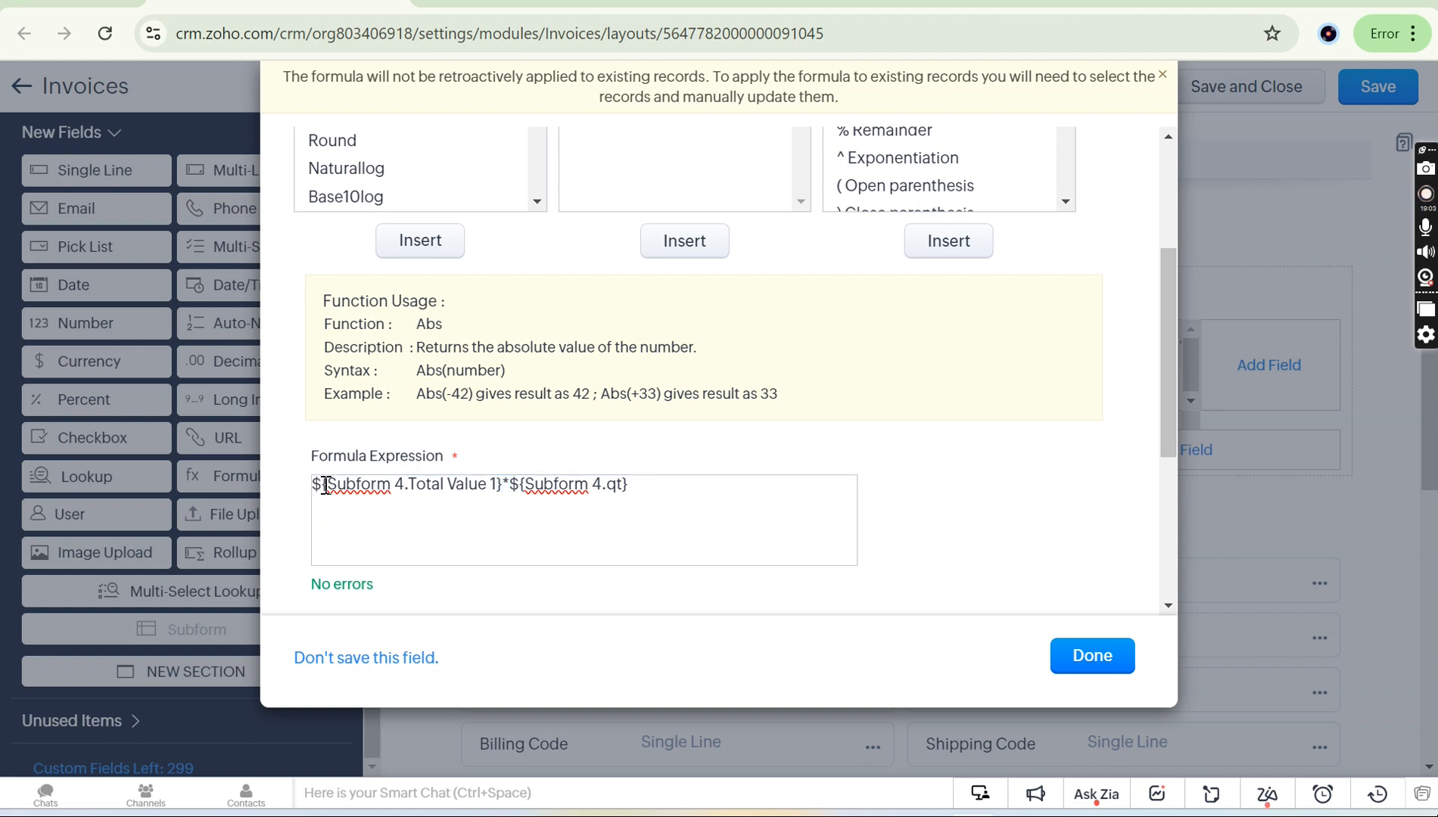
pyautogui.click(324, 485)
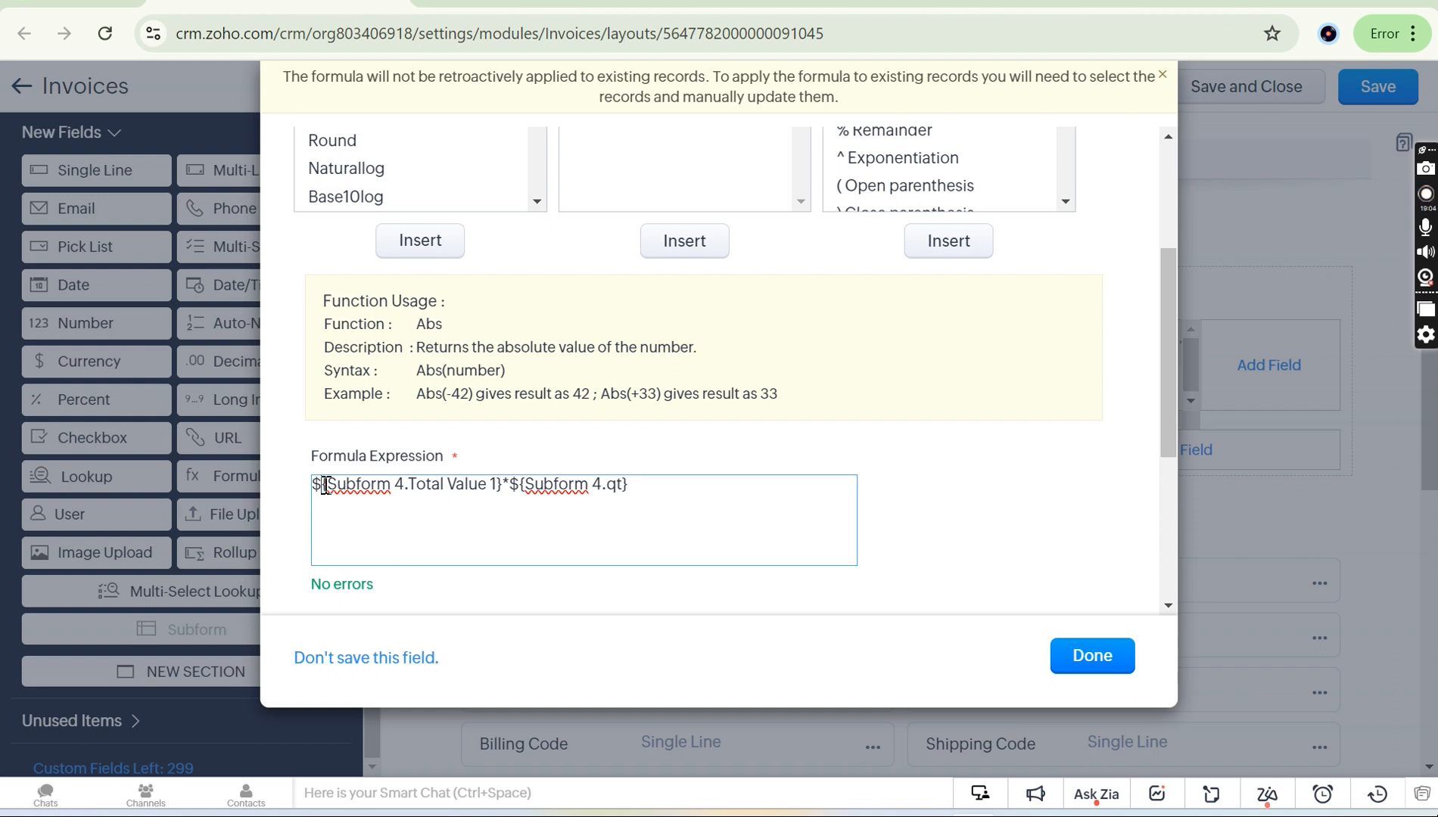
pyautogui.hotkey('ctrl', 'a')
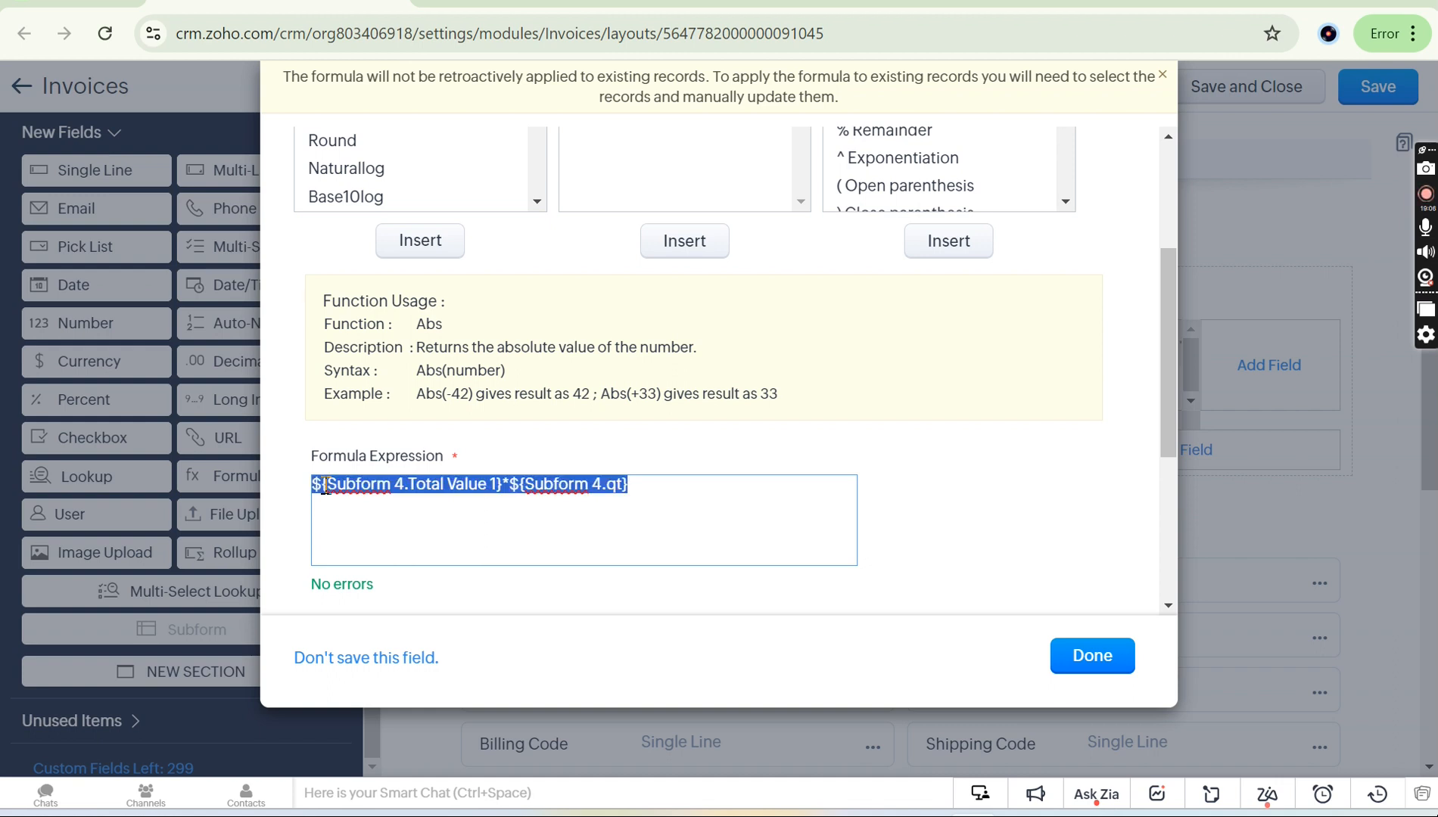
pyautogui.click(500, 539)
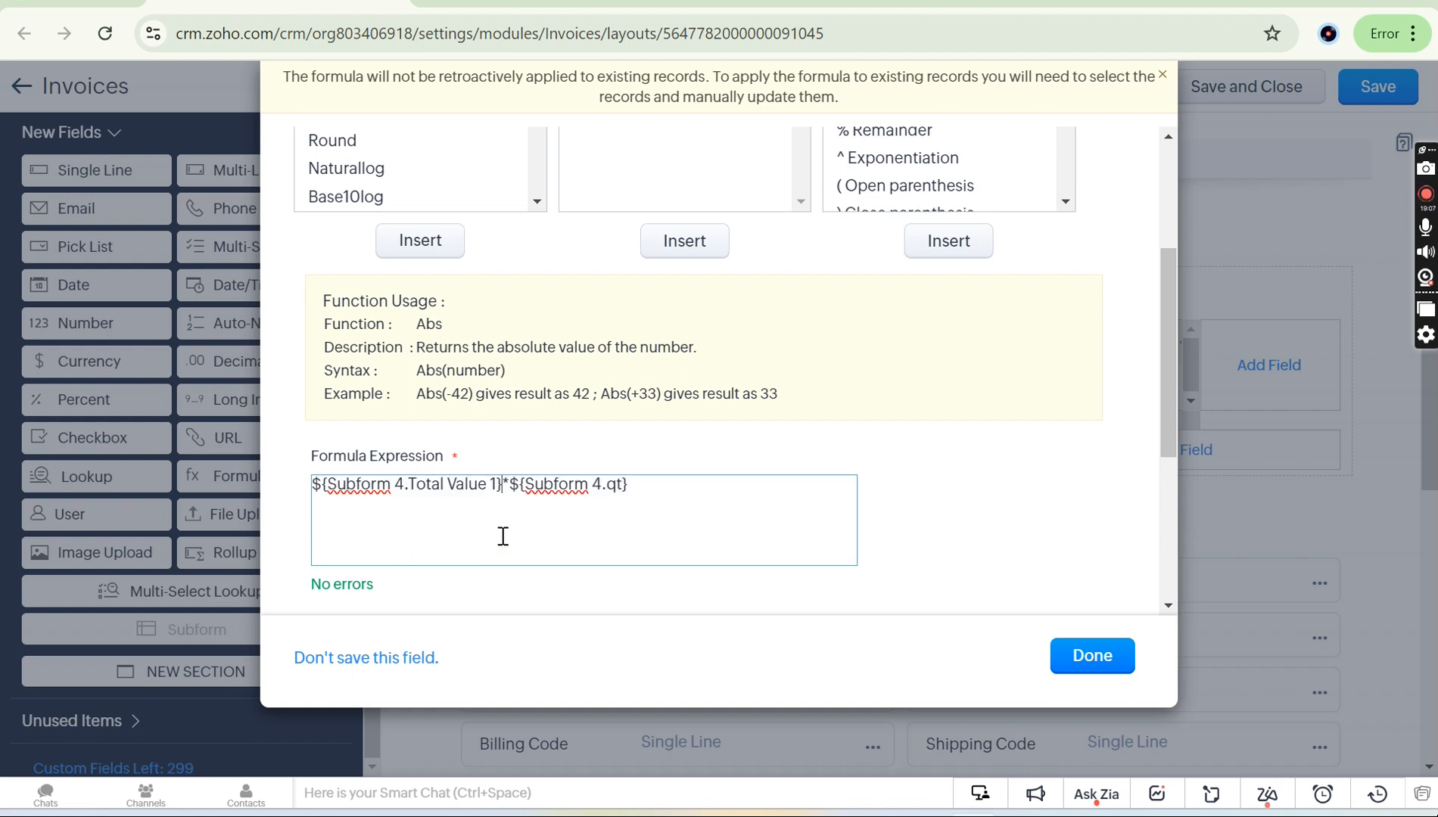
pyautogui.click(310, 488)
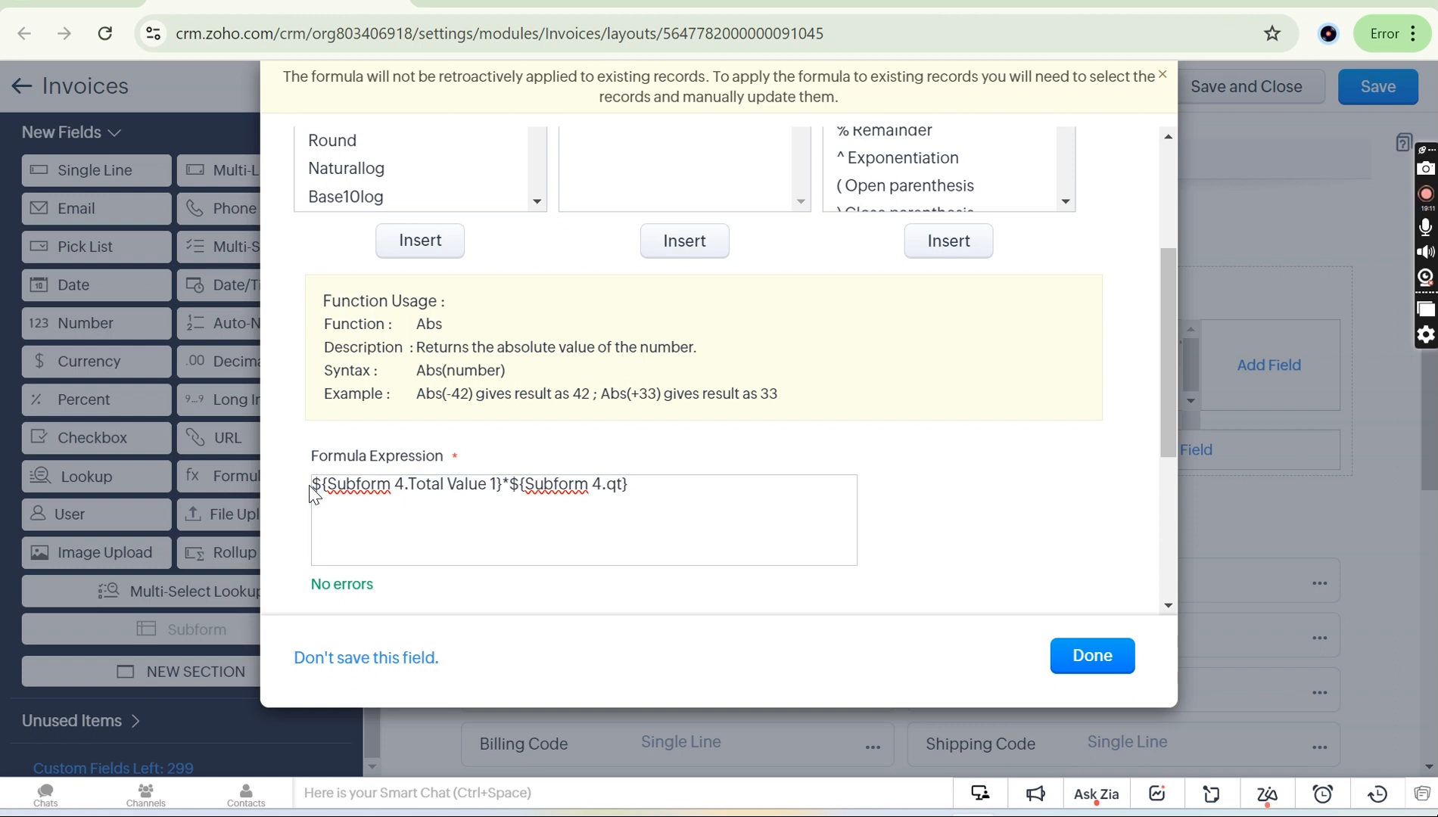
pyautogui.moveTo(326, 489); pyautogui.dragTo(507, 491)
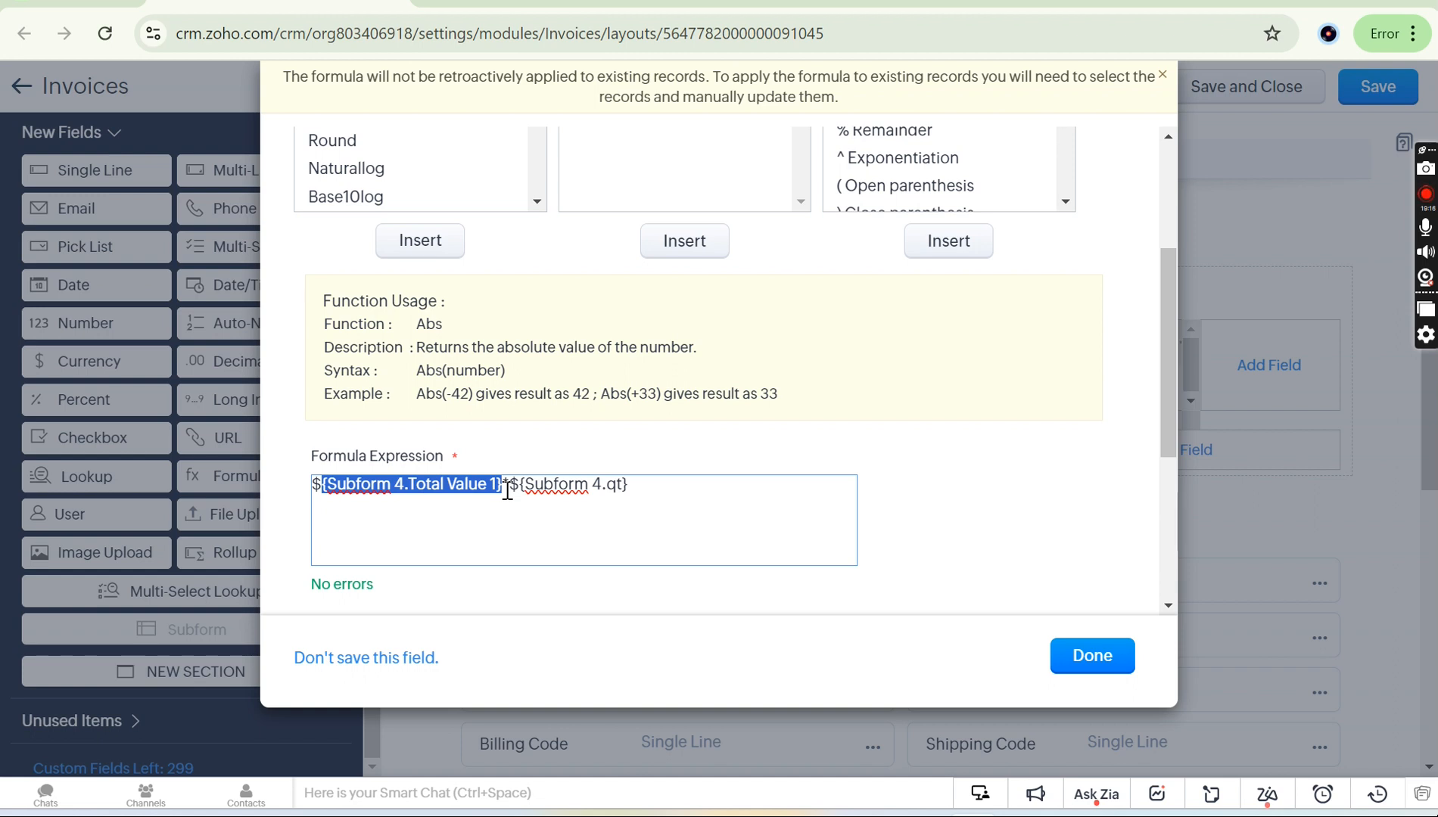
pyautogui.click(350, 484)
pyautogui.moveTo(326, 489); pyautogui.dragTo(498, 488)
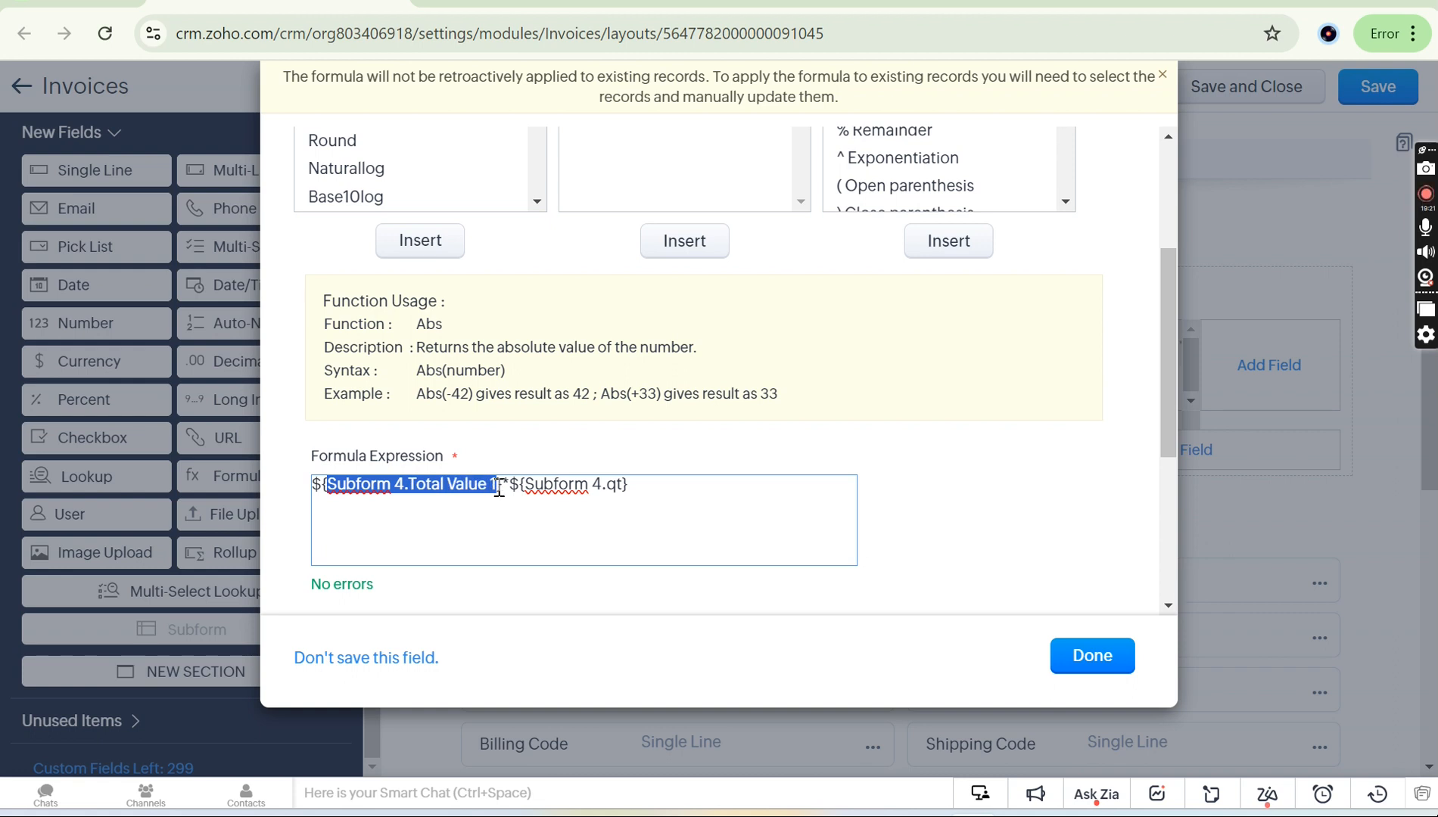
pyautogui.doubleClick(366, 490)
pyautogui.click(445, 488)
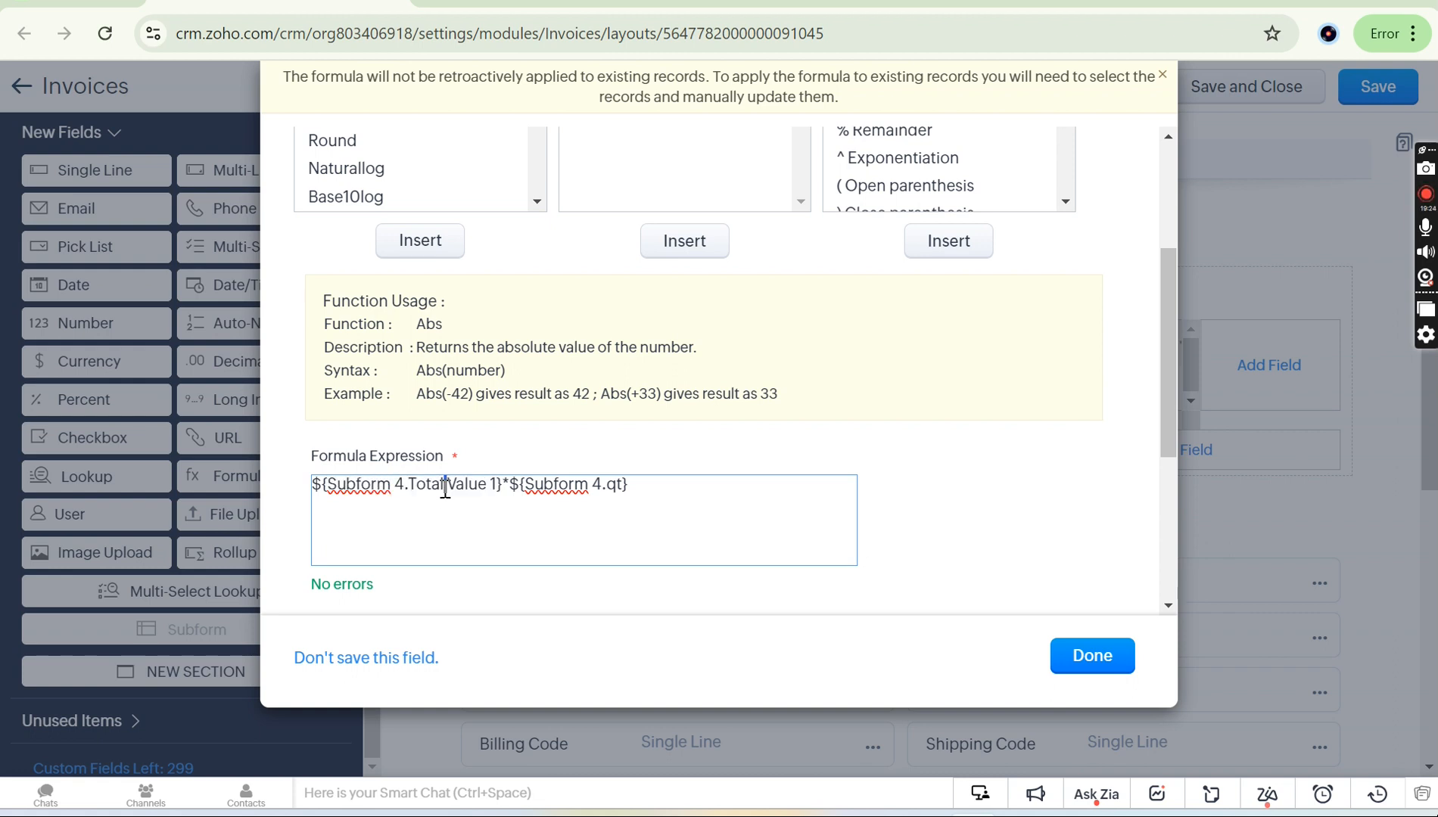
pyautogui.doubleClick(438, 489)
pyautogui.tripleClick(439, 489)
pyautogui.click(439, 489)
pyautogui.scroll(-1, 638, 499)
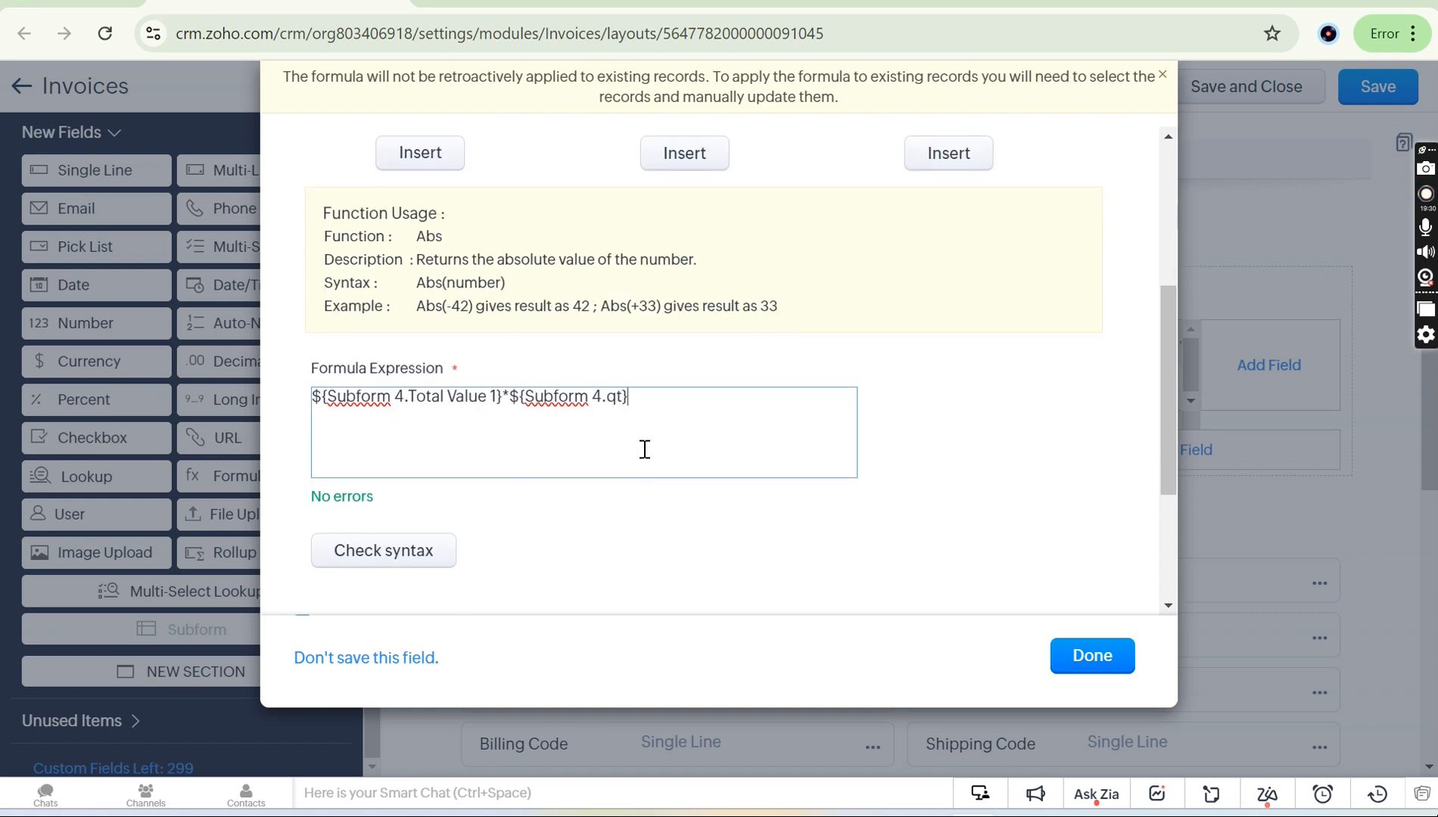
# Confirm the Formula field and rename it "total Amount" in Subform 4.
pyautogui.click(1120, 656)
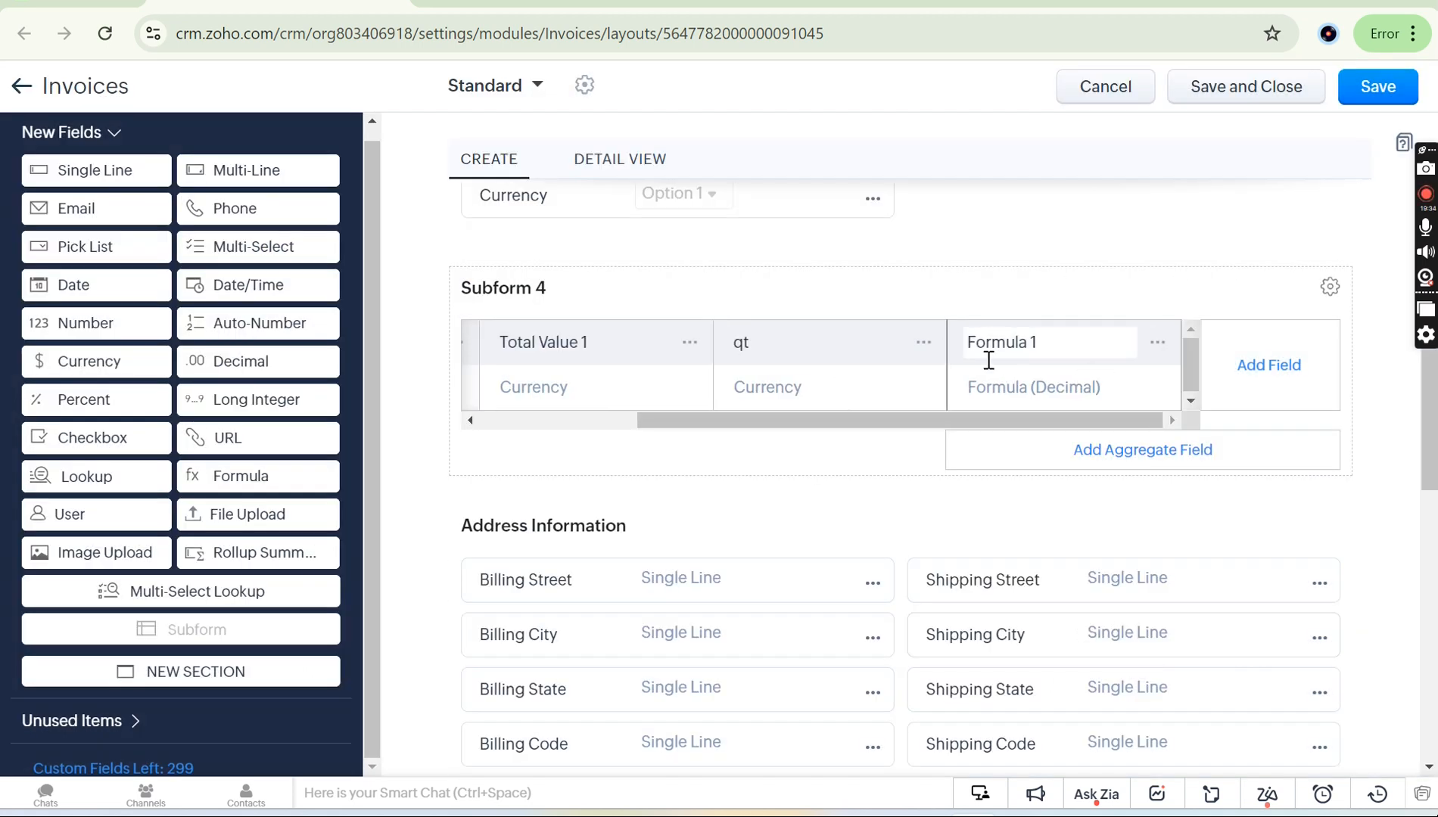
pyautogui.click(1001, 341)
pyautogui.click(813, 382)
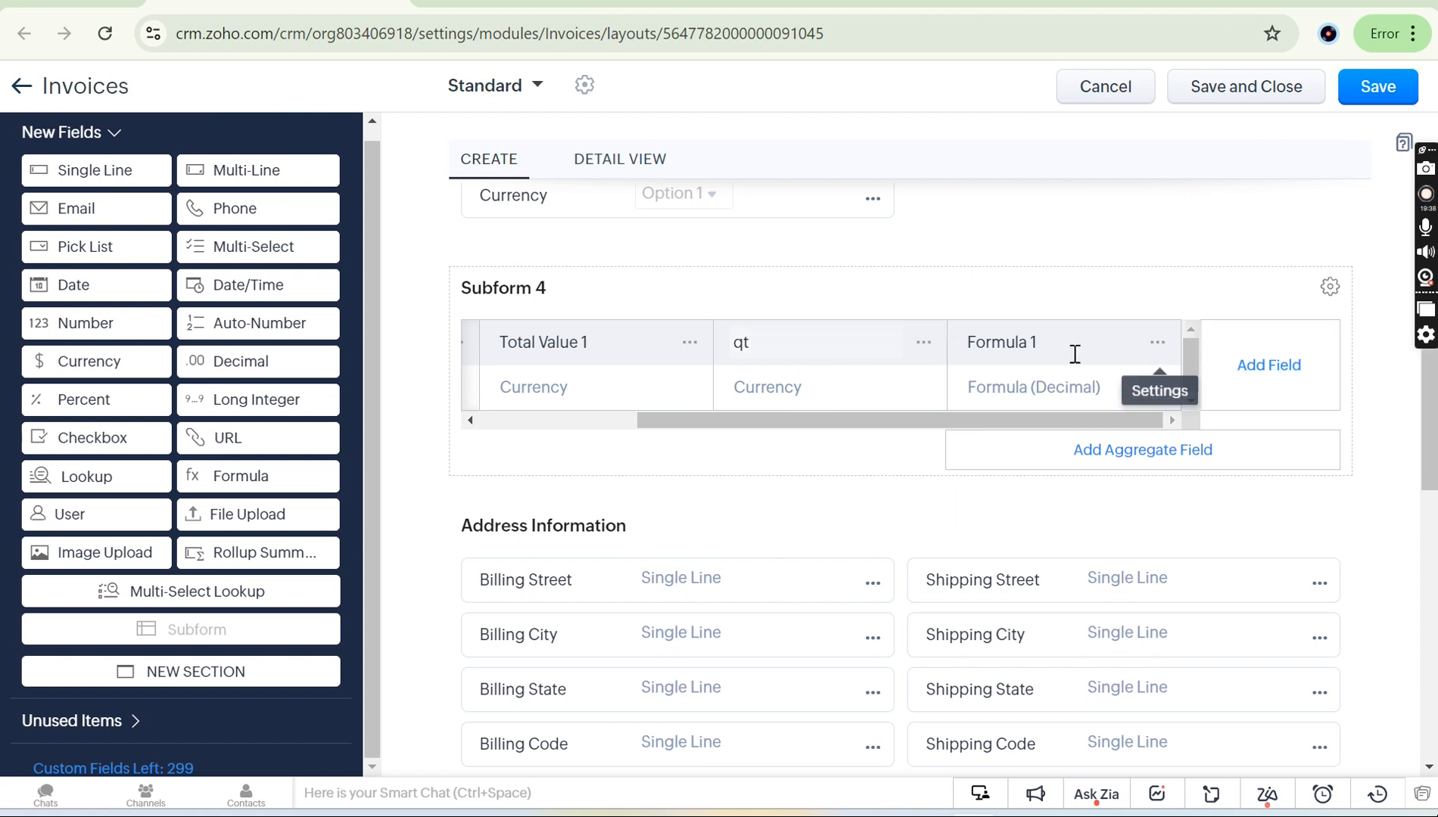
pyautogui.click(1032, 341)
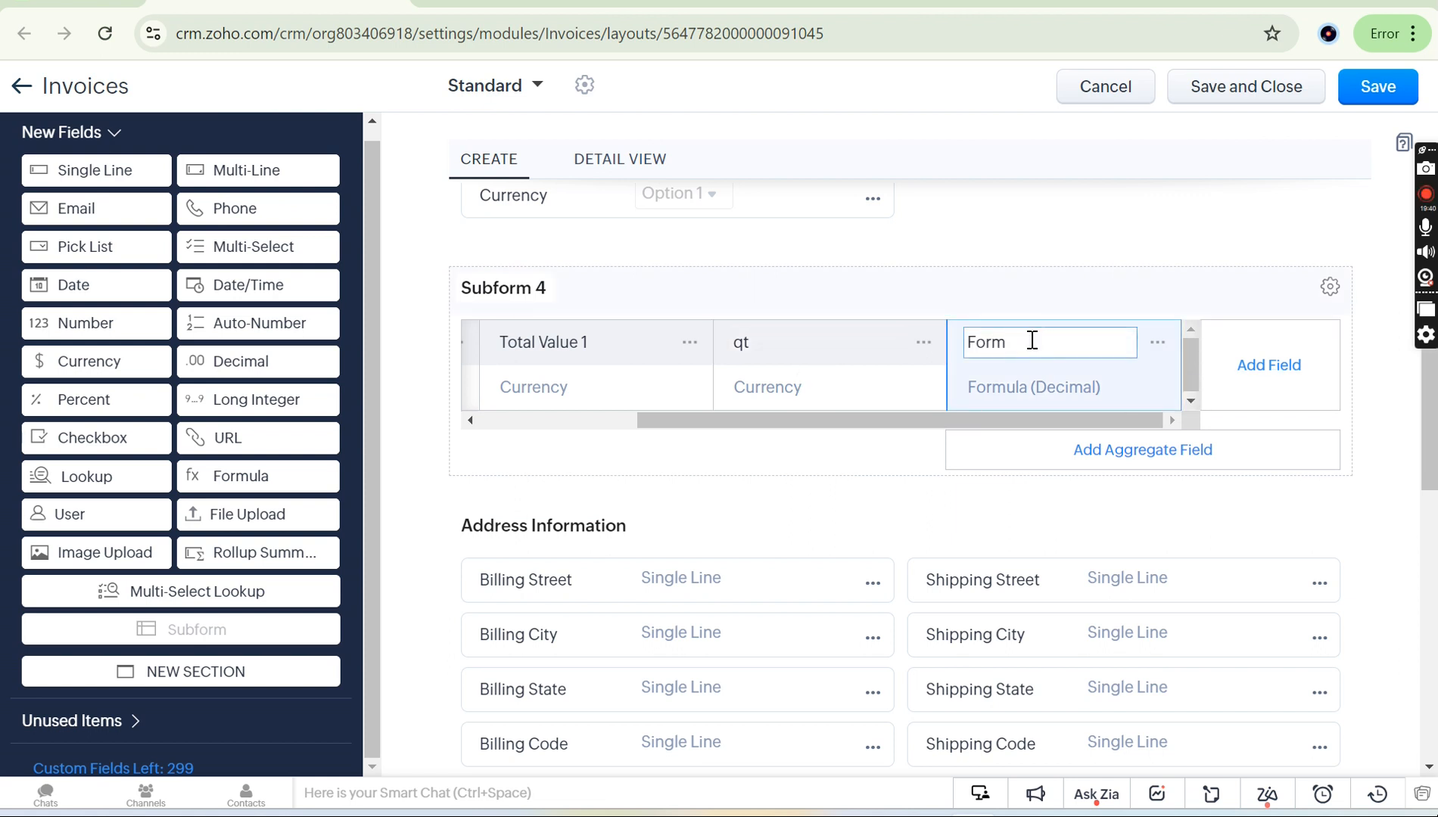
pyautogui.press('BackSpace')
pyautogui.press('BackSpace')
pyautogui.write('total Amount')
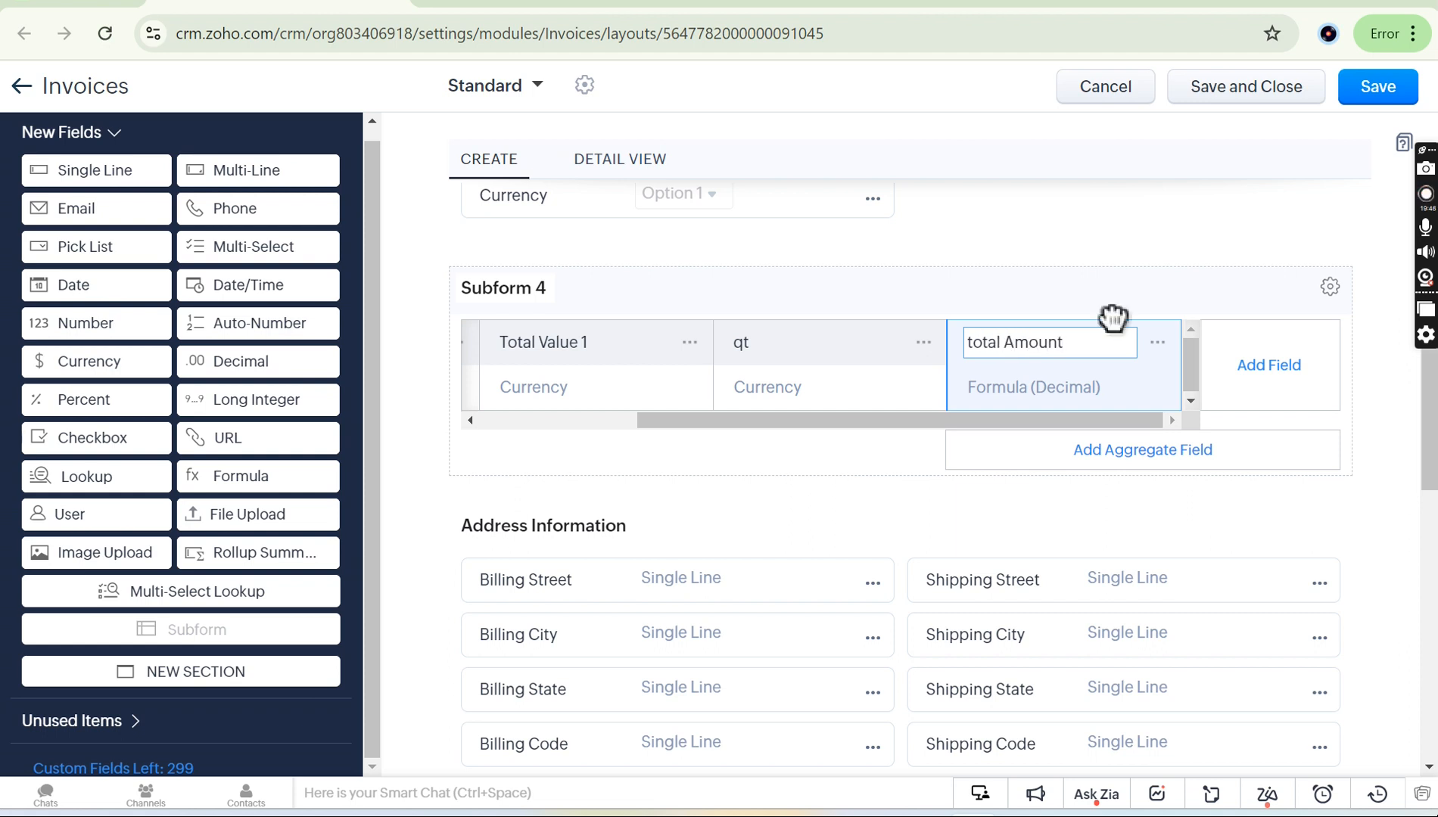
pyautogui.click(1151, 241)
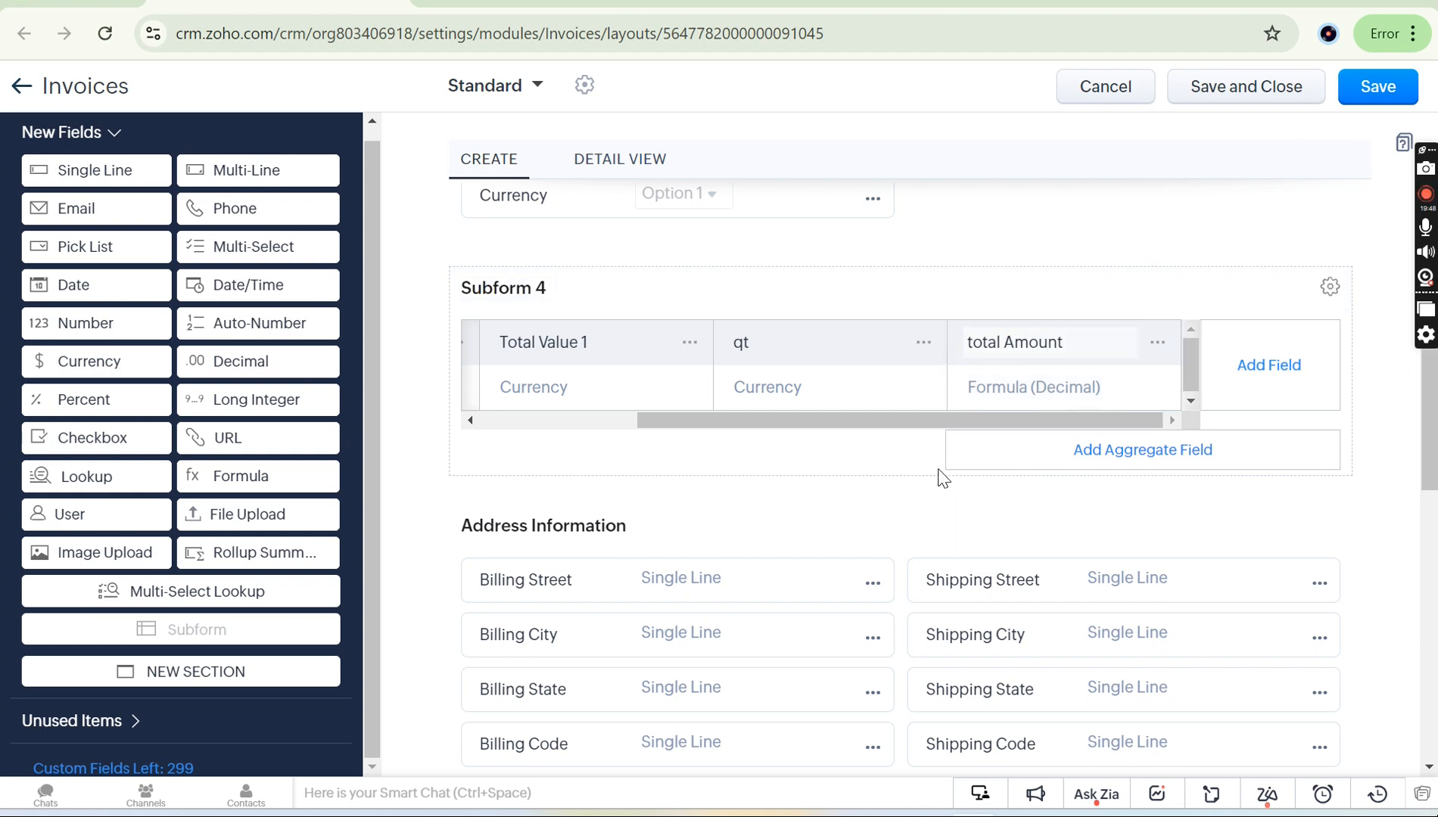
# Try to save the Invoices layout with the edited Subform 4.
pyautogui.hscroll(-3, 746, 375)
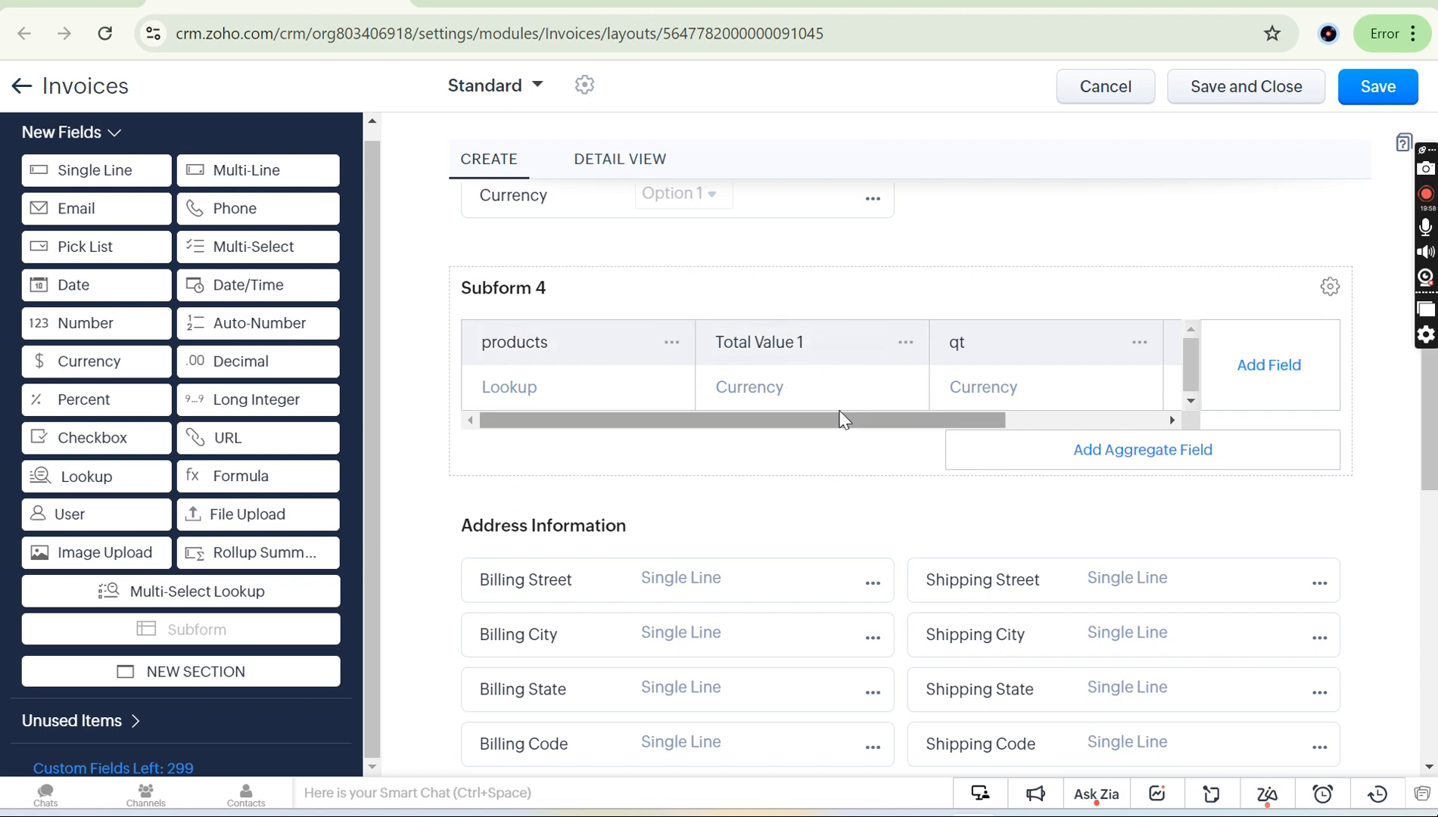
pyautogui.click(1375, 92)
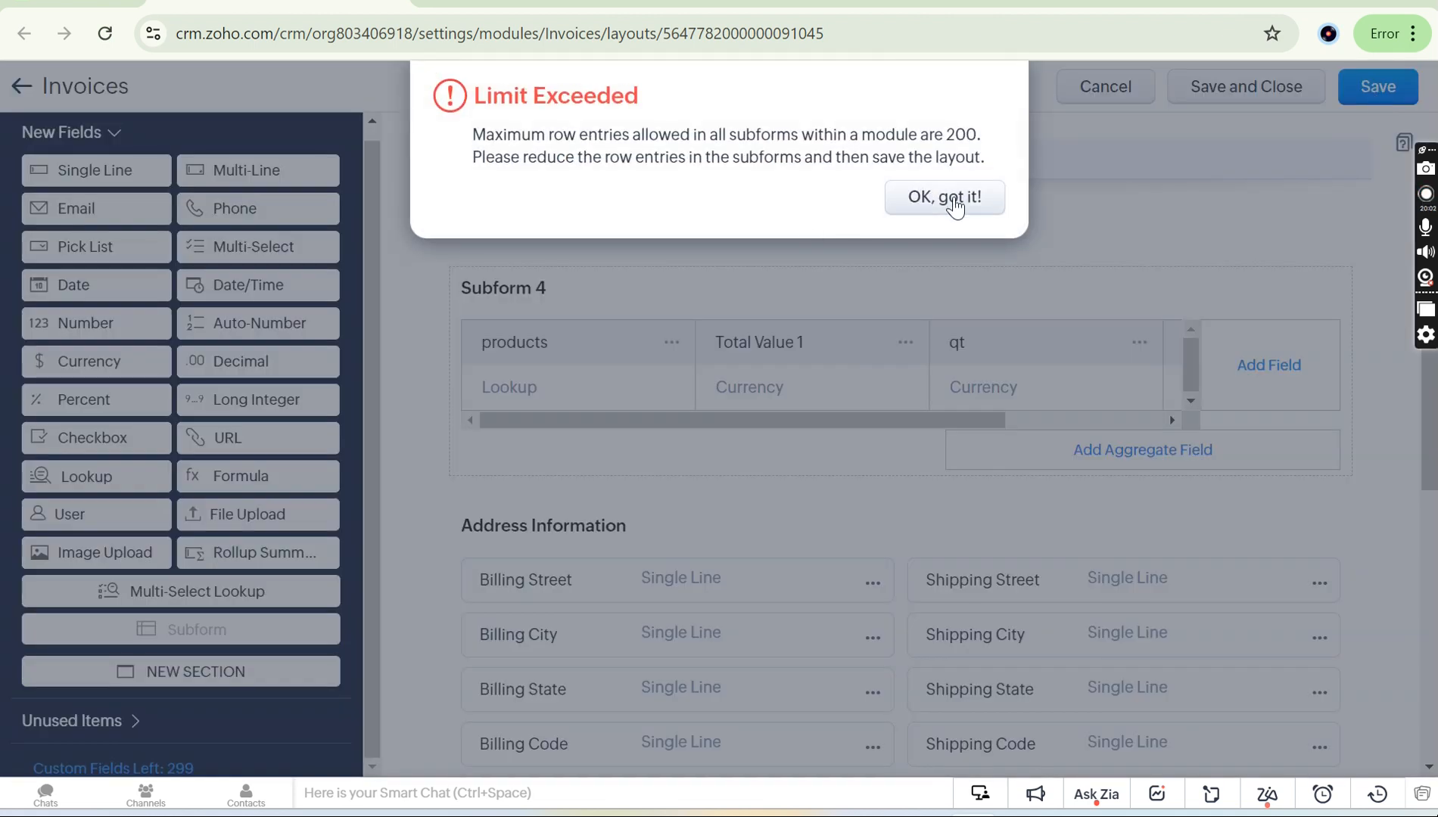
pyautogui.click(955, 204)
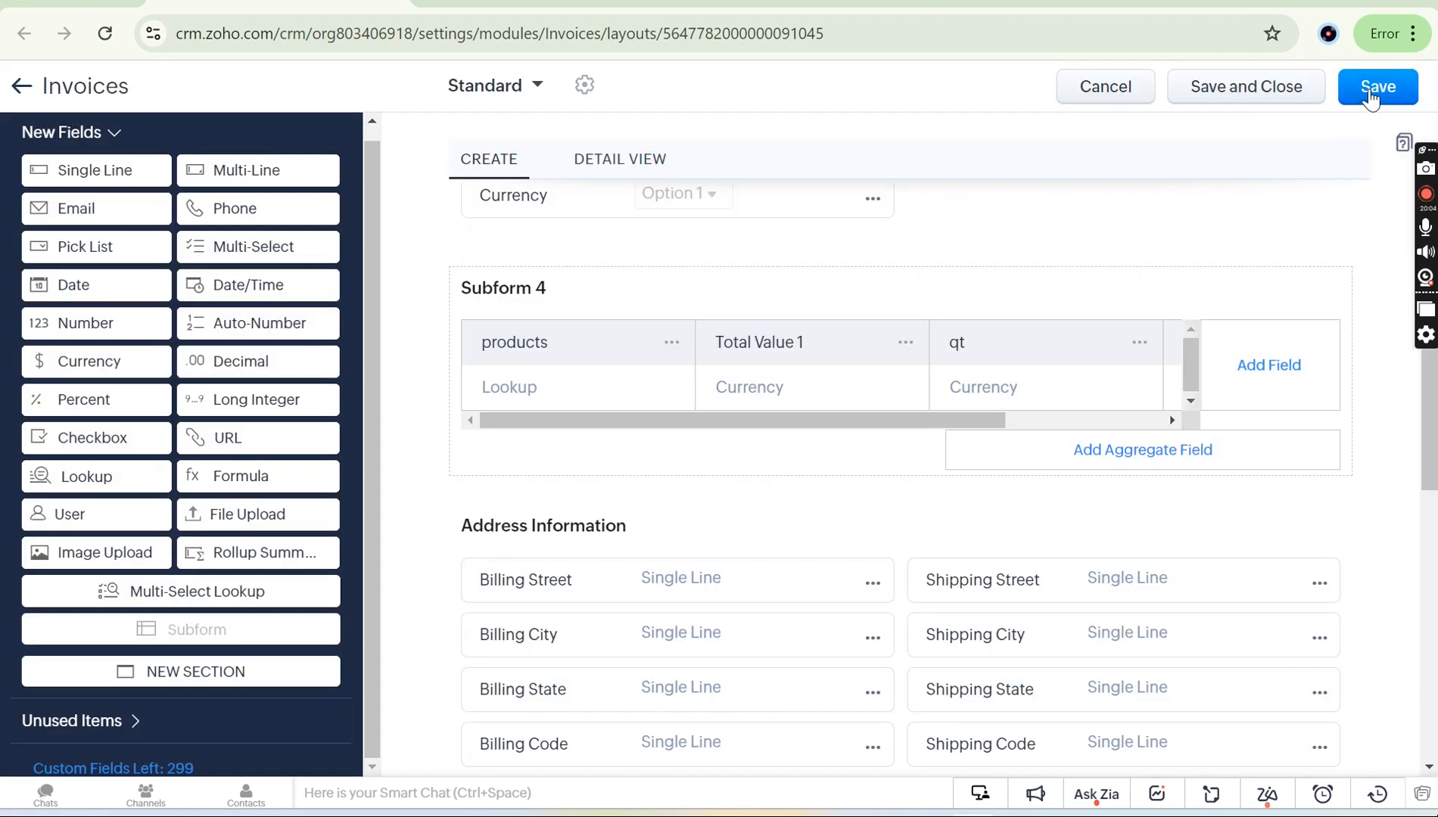
pyautogui.click(1371, 97)
pyautogui.click(942, 212)
# Compare the fields of Subform 4 with the built-in columns and aggregate fields of the Invoiced Items section.
pyautogui.hscroll(3, 924, 365)
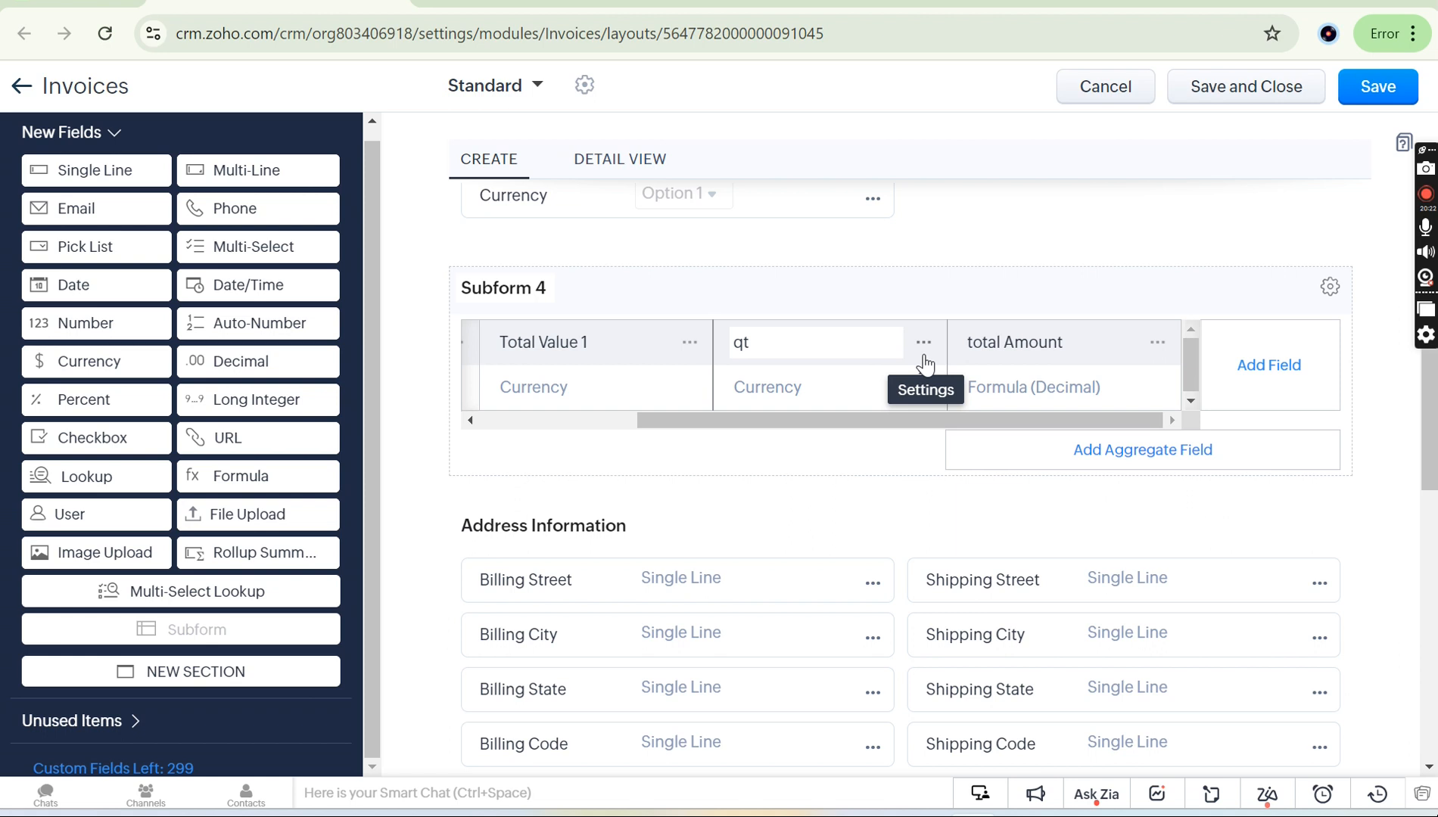
pyautogui.scroll(-8, 924, 365)
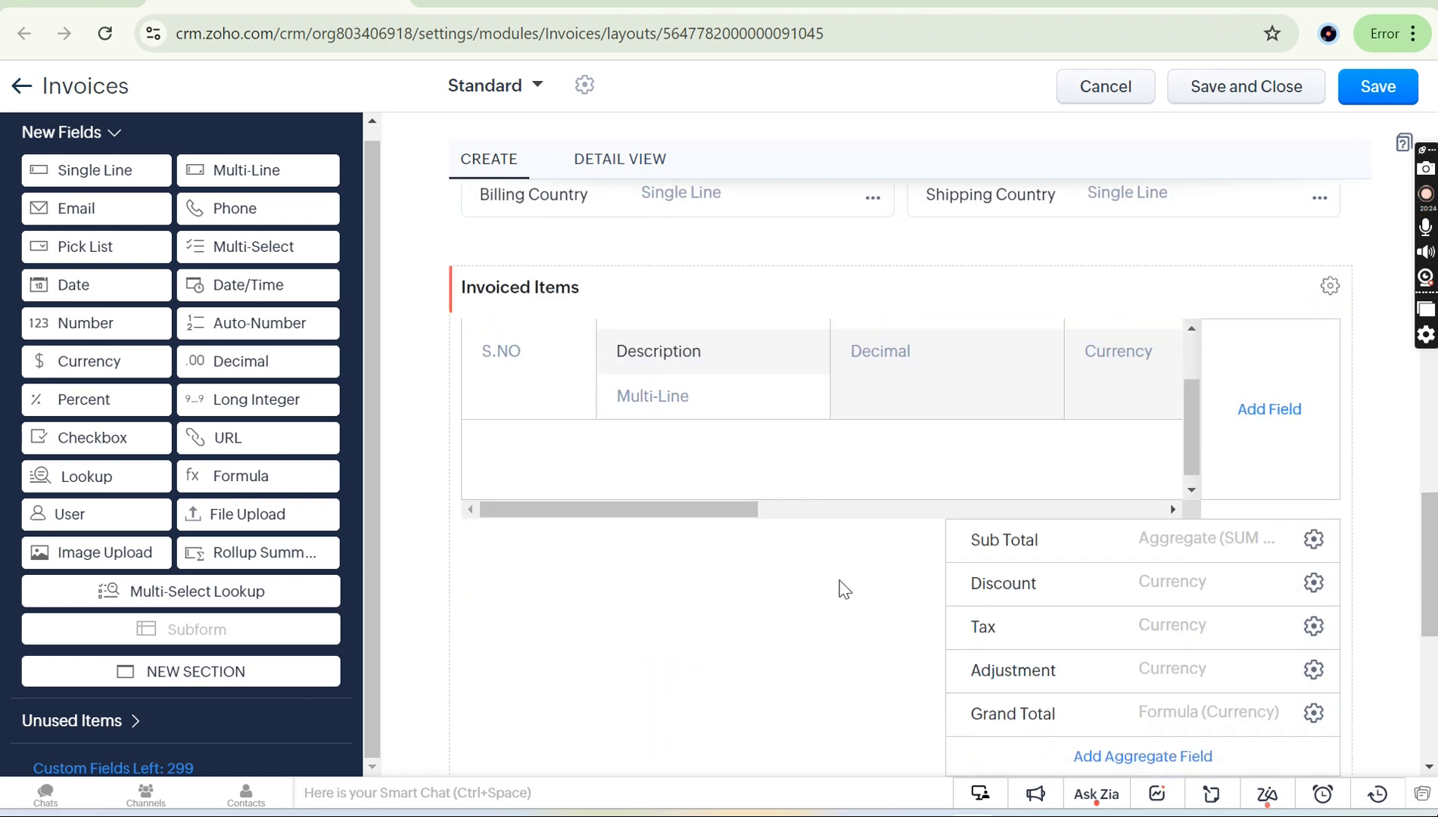
pyautogui.scroll(3, 945, 644)
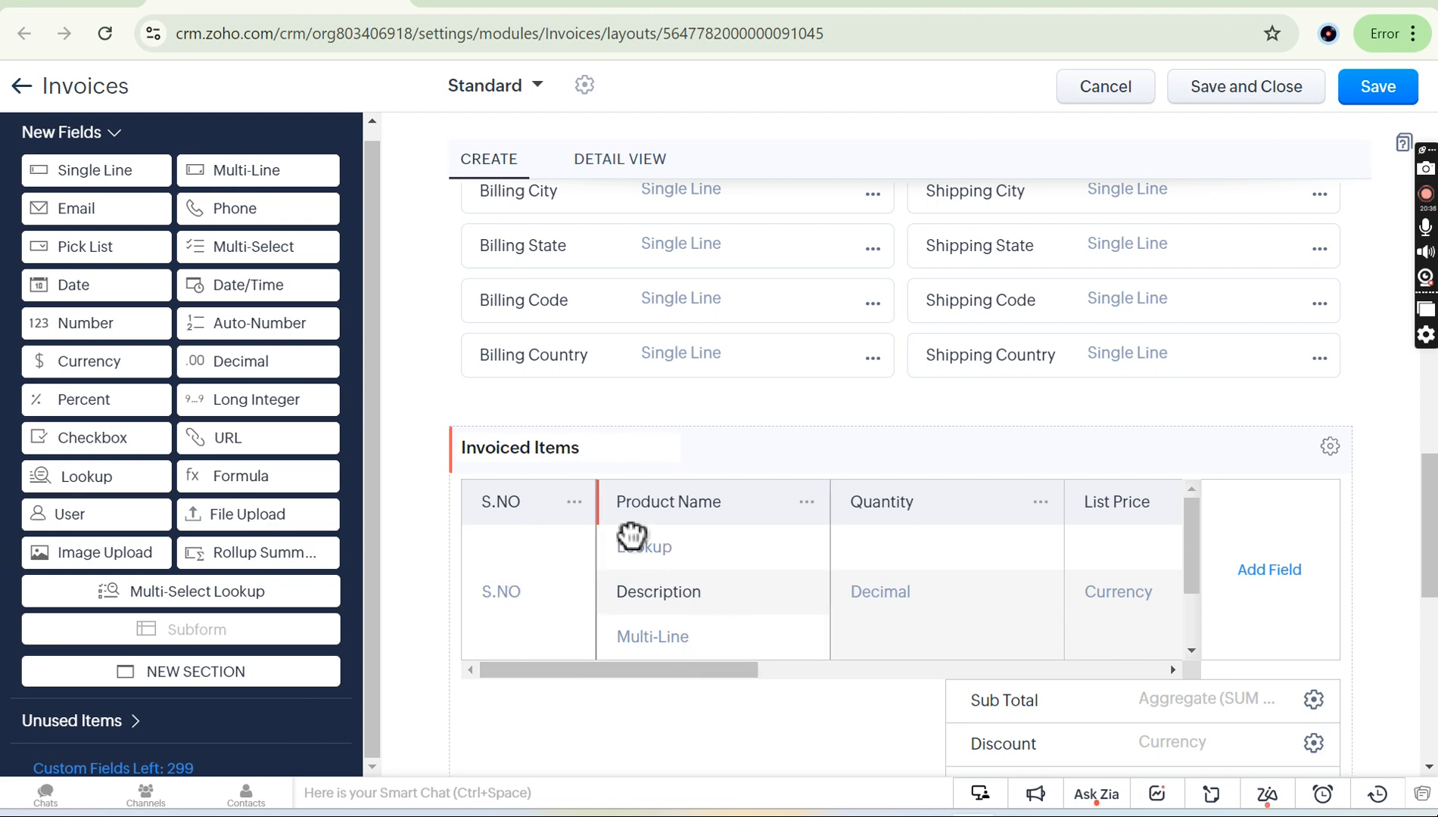
pyautogui.hscroll(3, 863, 591)
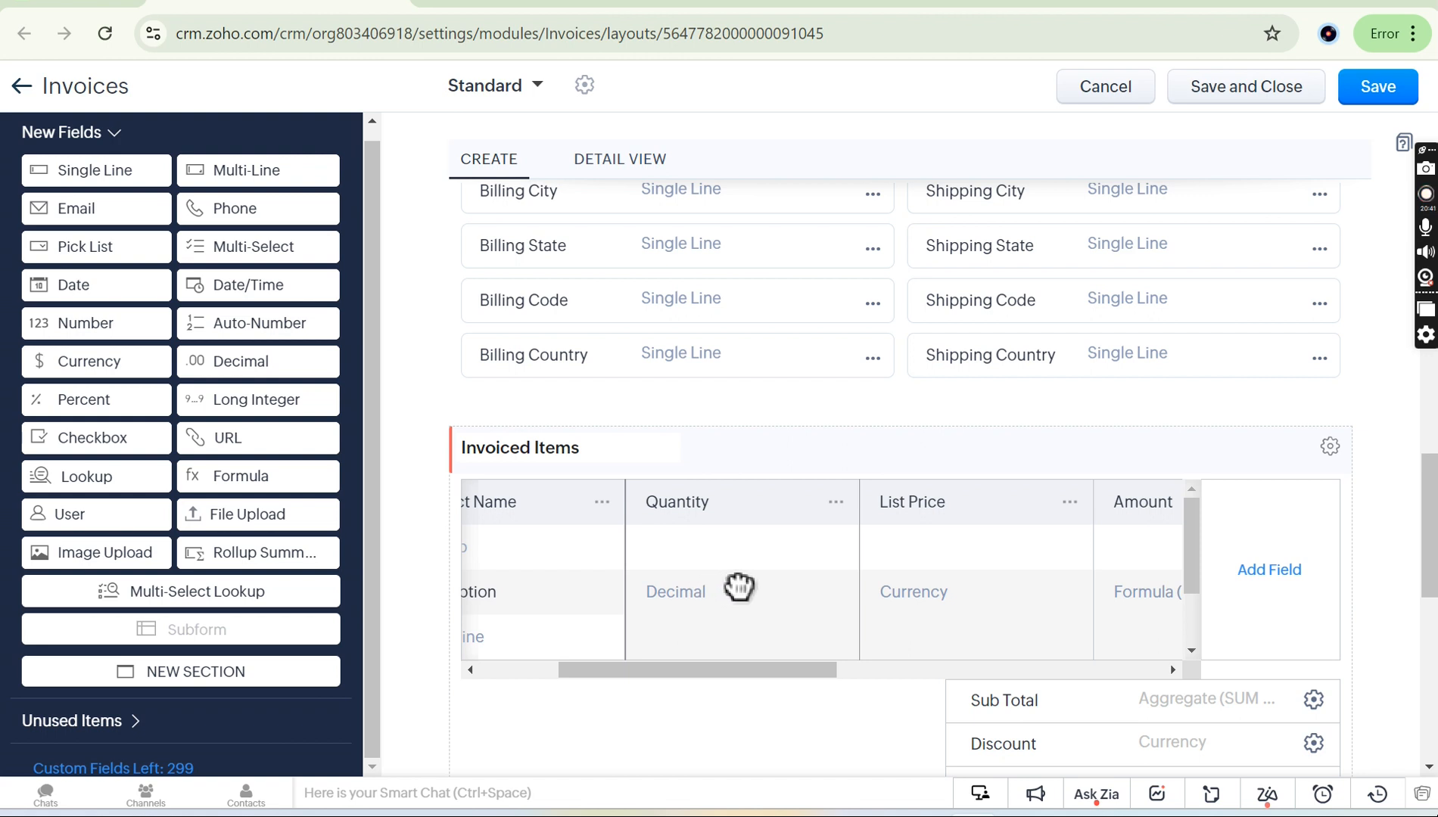
# Examine the columns of the Invoiced Items subform, from Product Name and Quantity through to Tax and Total.
pyautogui.hscroll(-3, 944, 623)
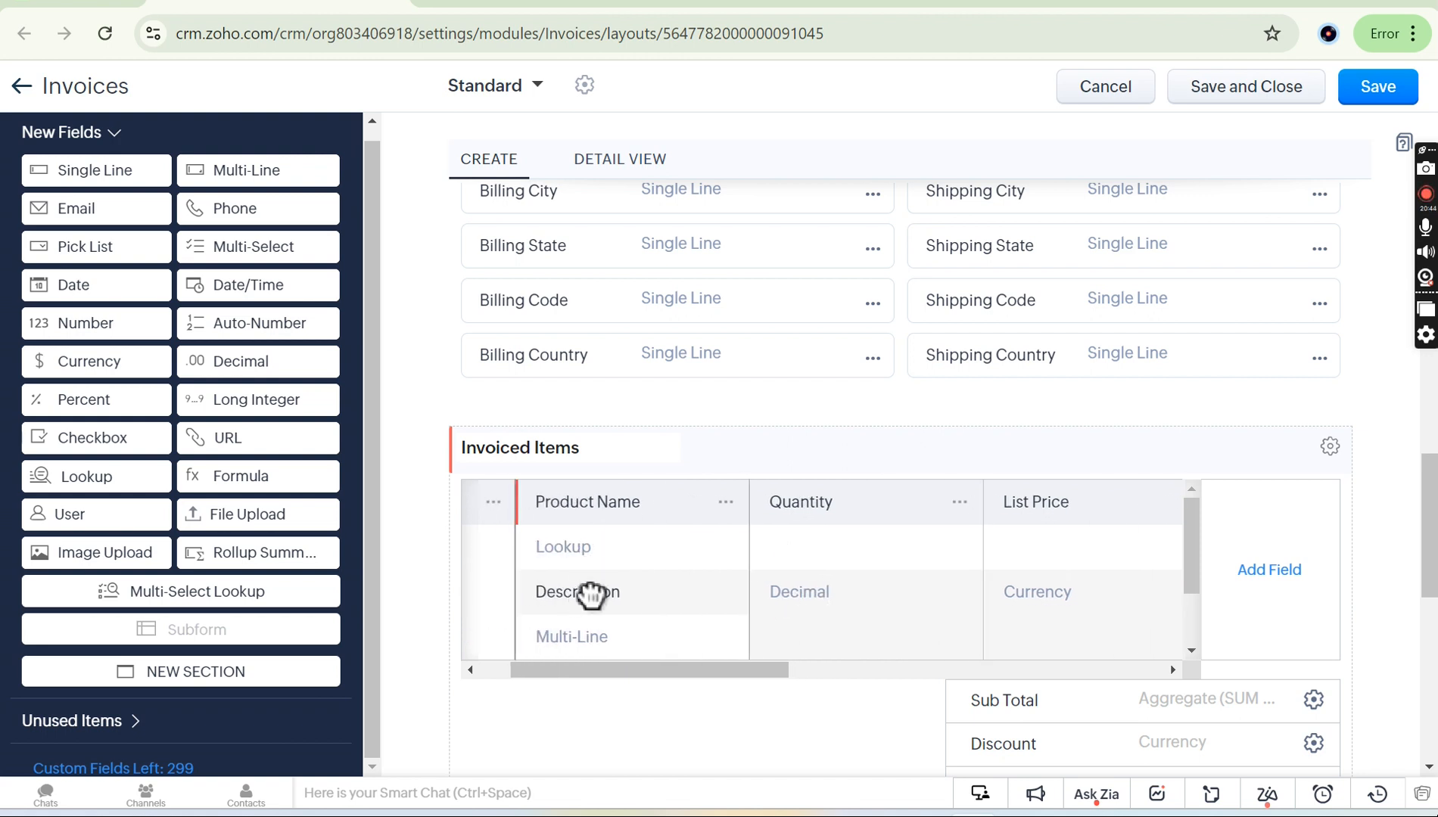
pyautogui.hscroll(3, 1083, 590)
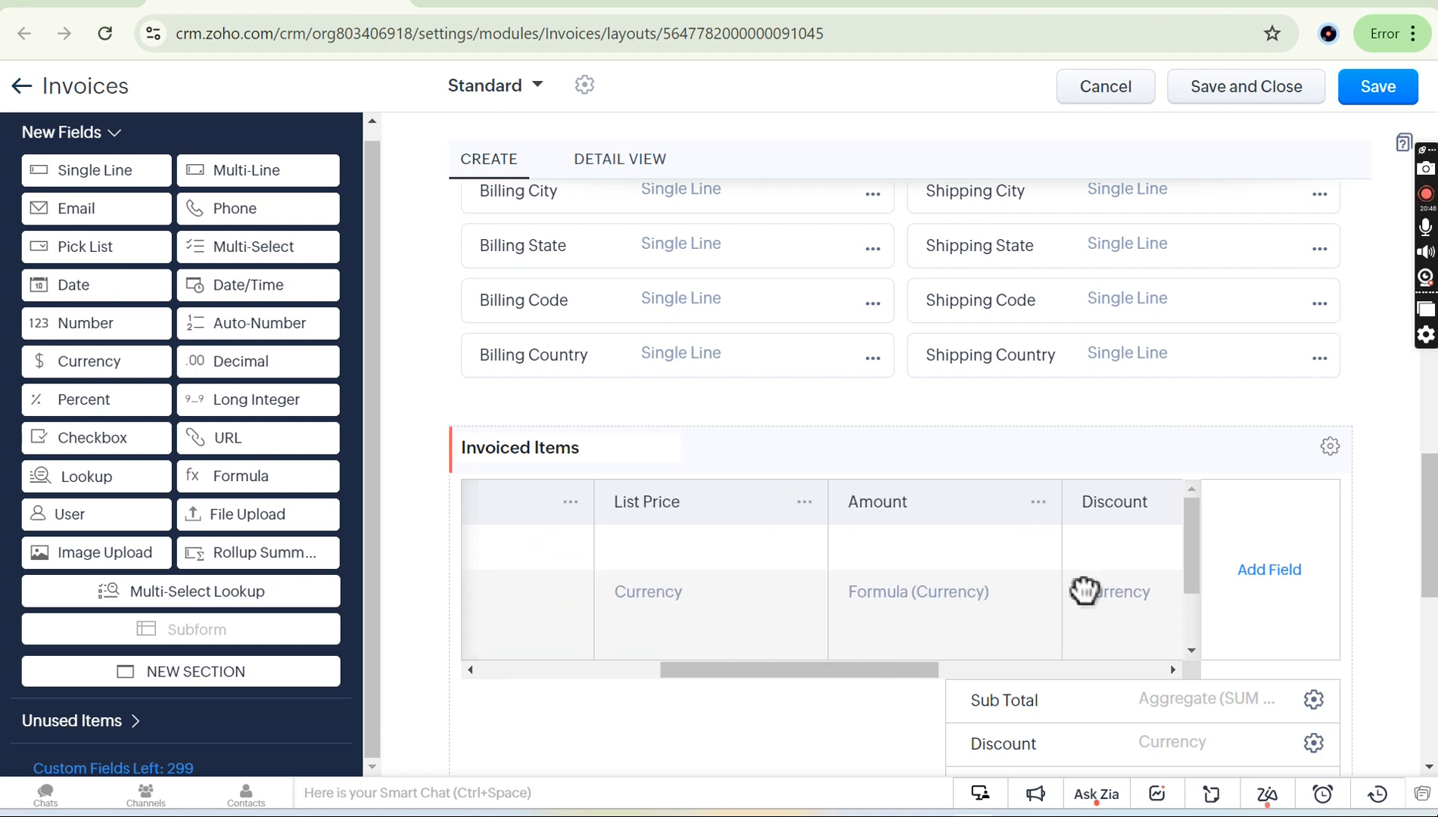
pyautogui.hscroll(1, 933, 624)
pyautogui.hscroll(1, 933, 624)
pyautogui.hscroll(-3, 773, 575)
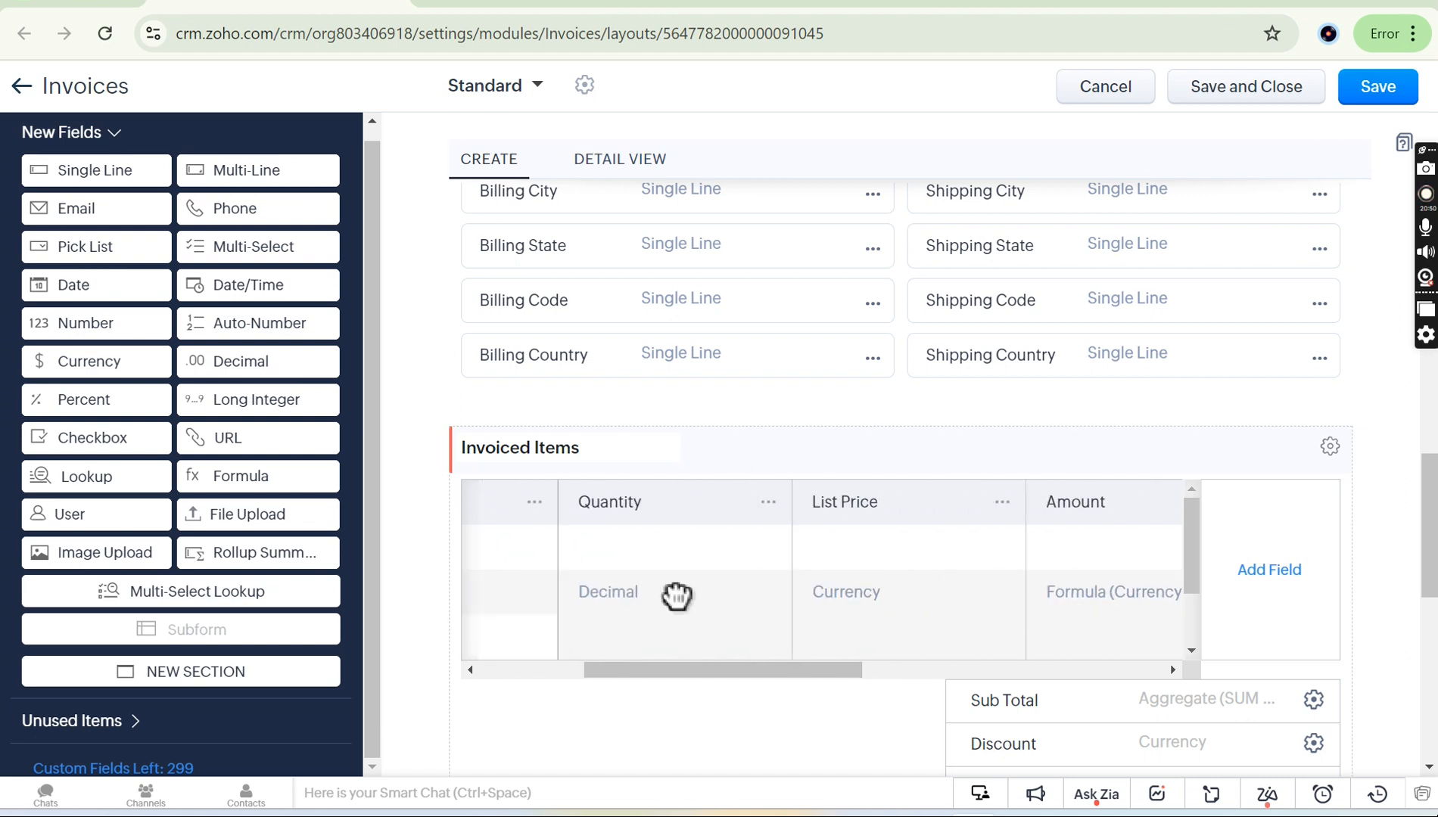
pyautogui.hscroll(3, 870, 613)
pyautogui.hscroll(-3, 873, 612)
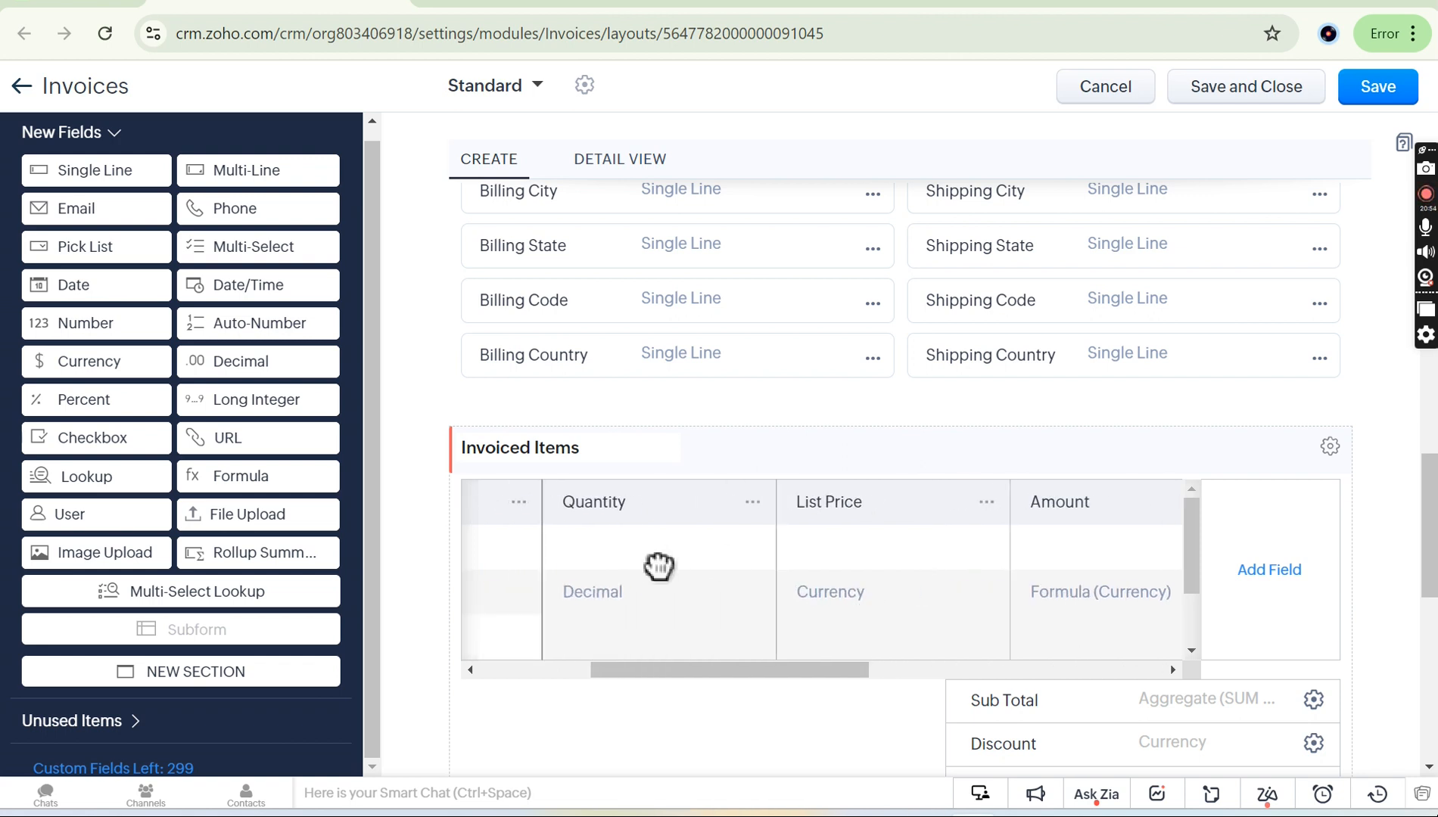
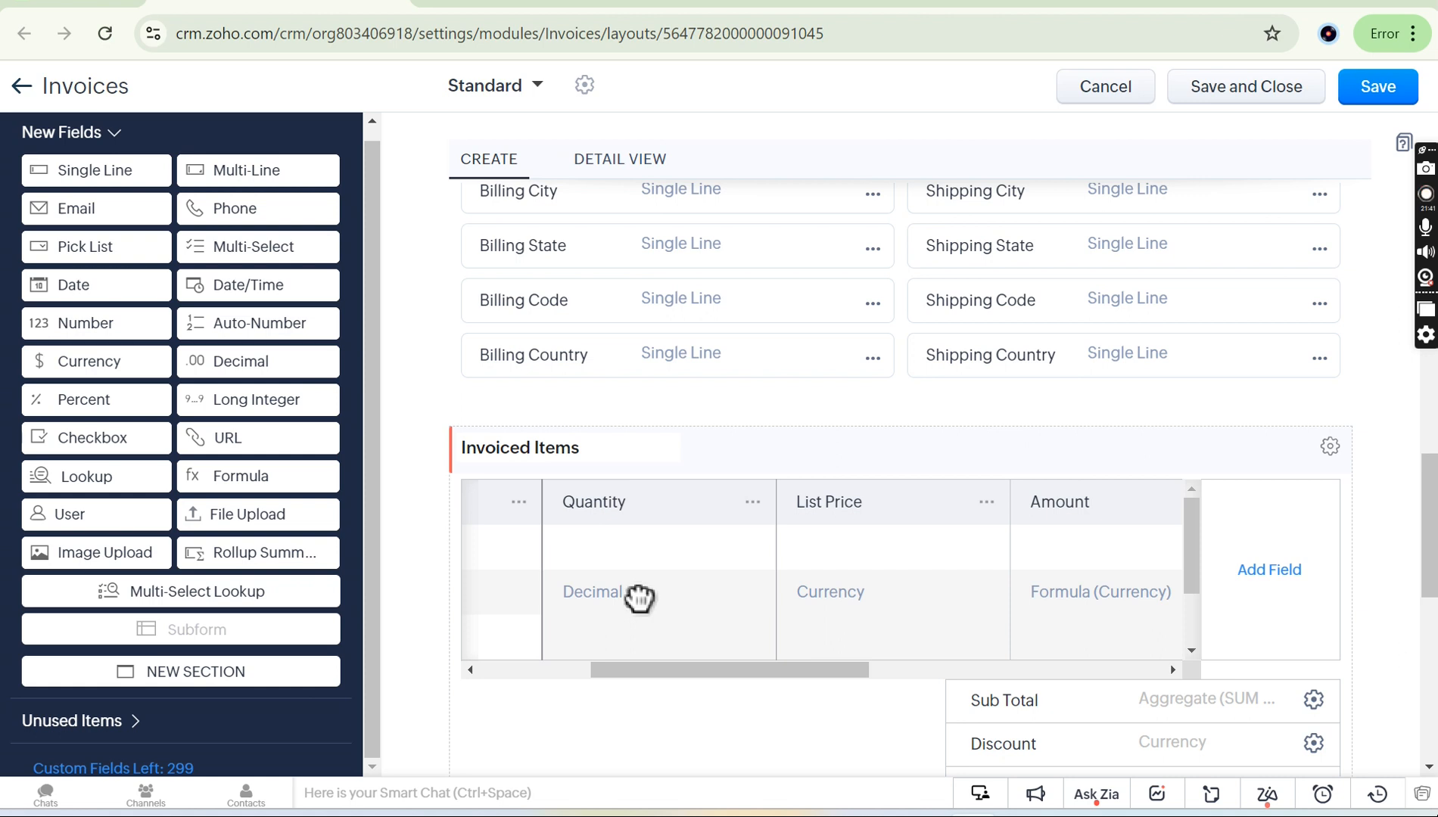
pyautogui.hscroll(3, 639, 597)
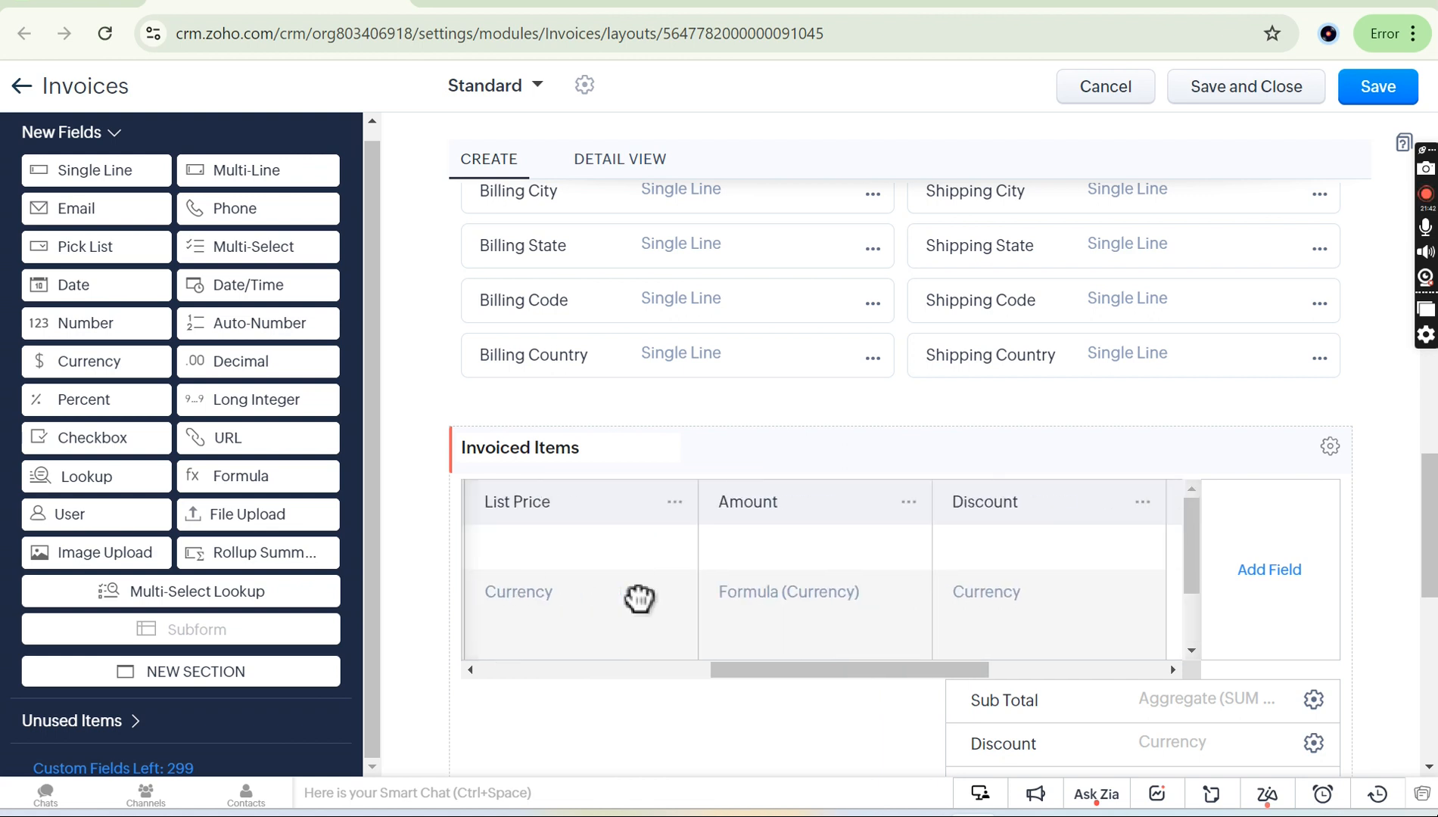
pyautogui.hscroll(5, 639, 598)
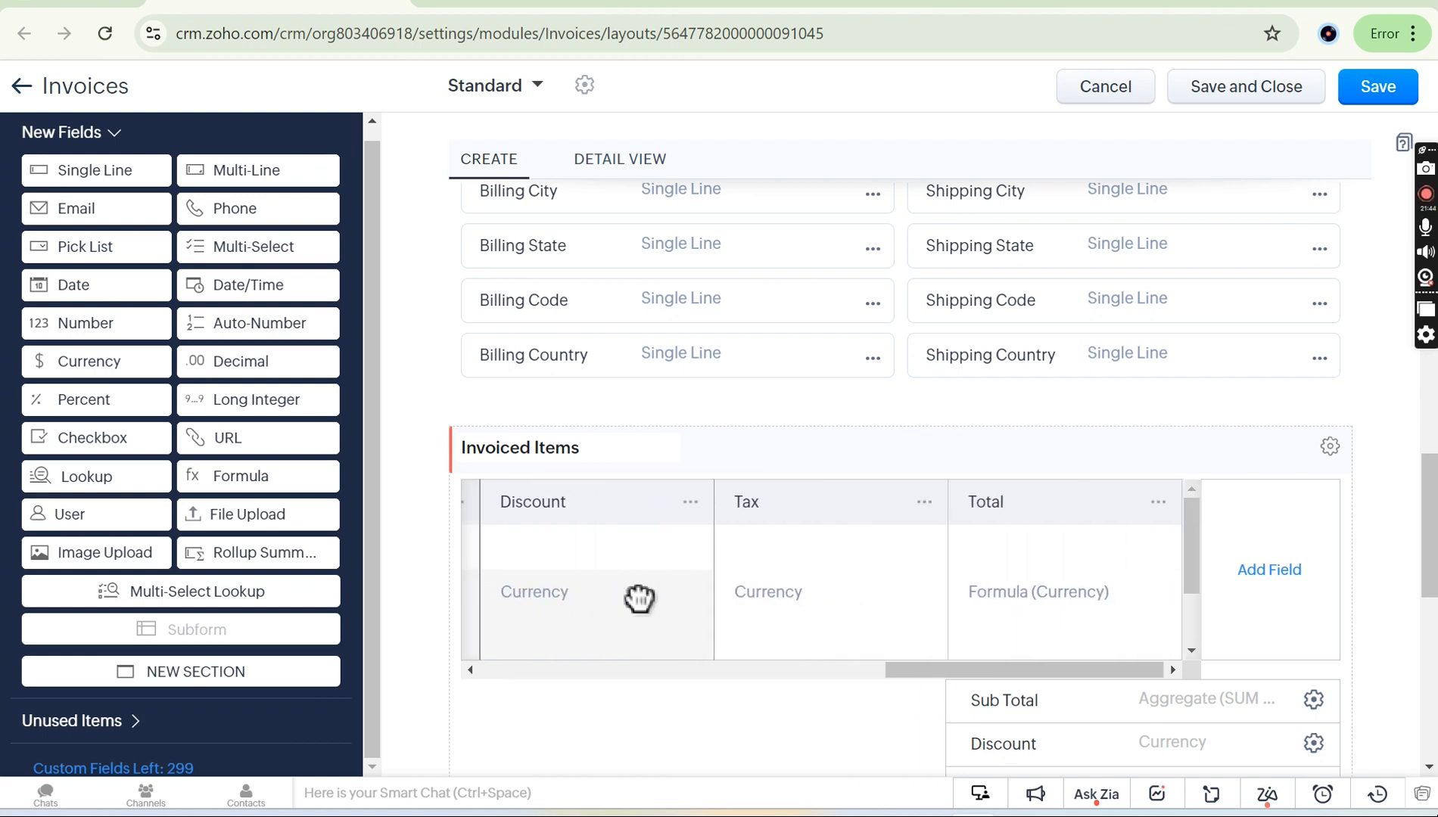
pyautogui.hscroll(-4, 640, 598)
pyautogui.hscroll(-2, 642, 597)
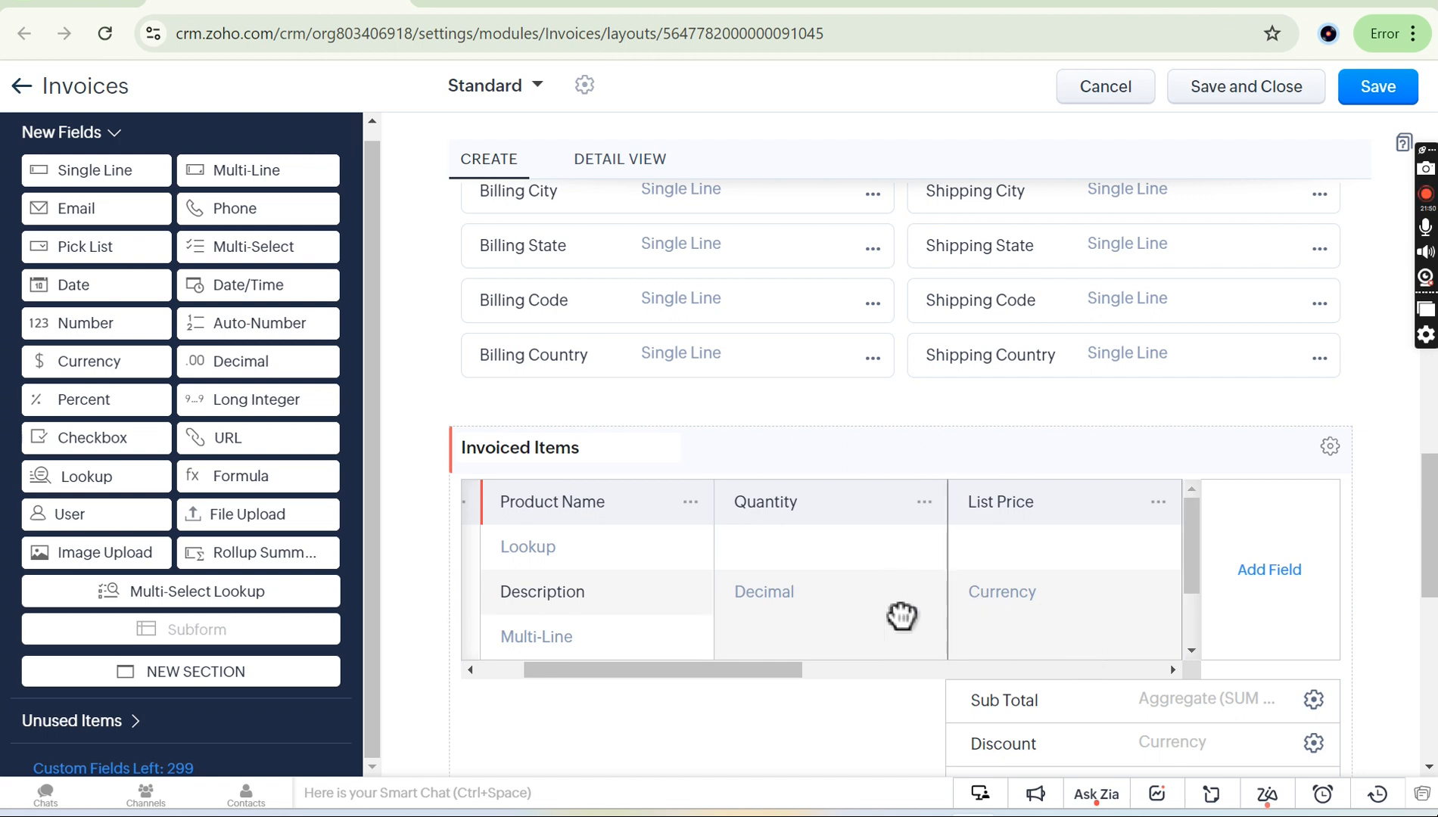
pyautogui.hscroll(2, 938, 598)
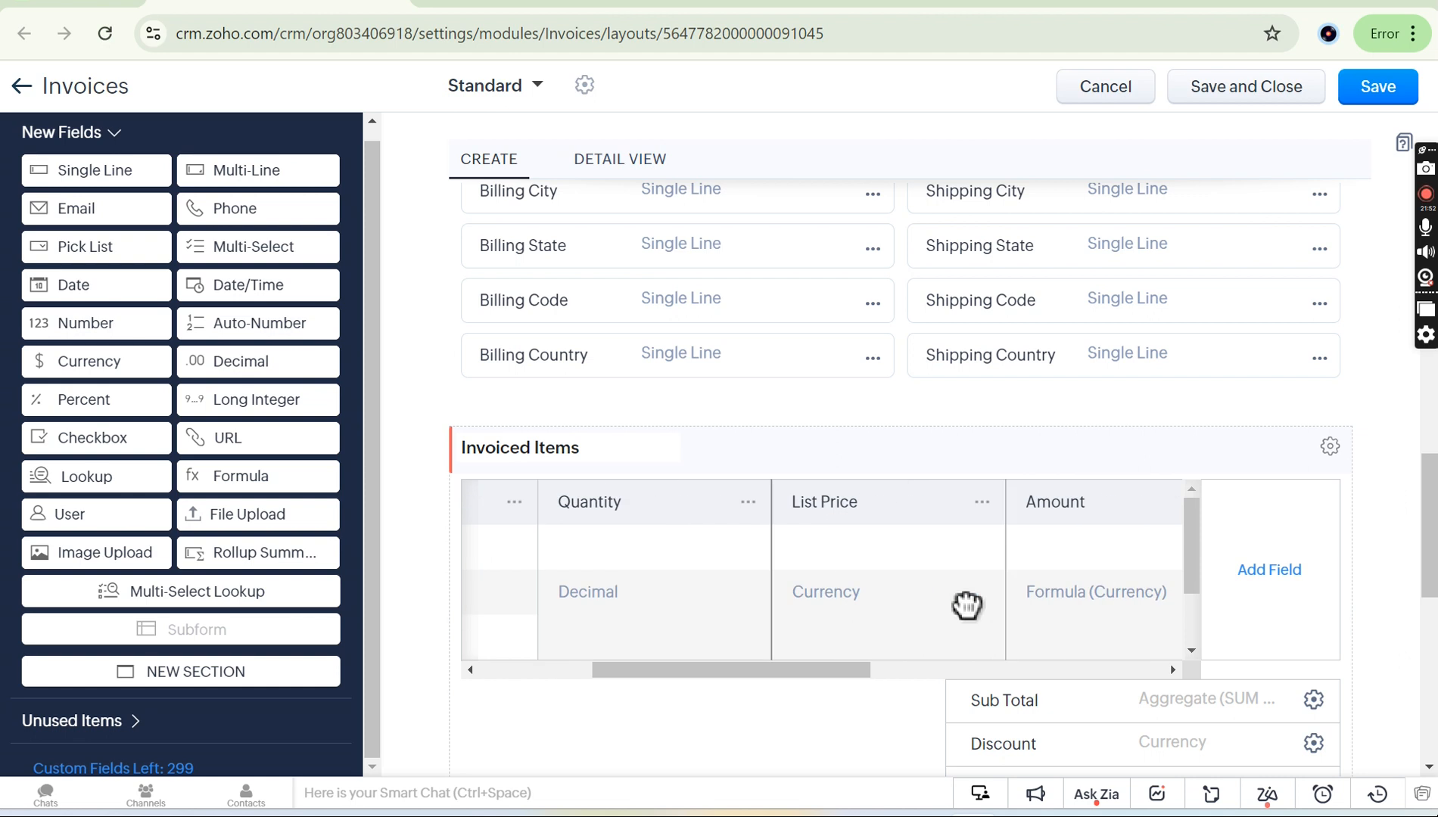
pyautogui.hscroll(3, 967, 604)
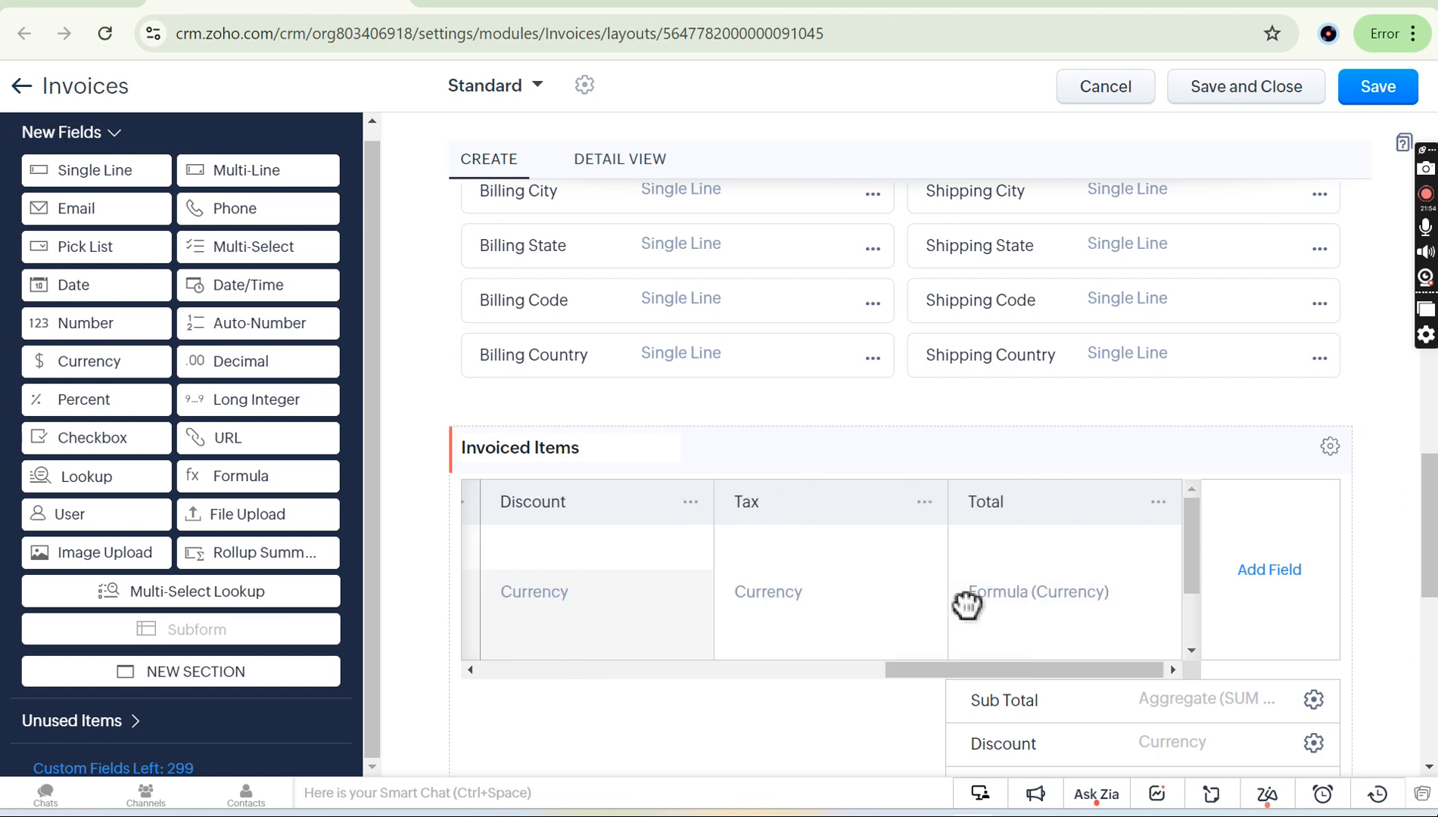
# Start a new Formula field in the Invoiced Items subform.
pyautogui.click(1268, 581)
pyautogui.scroll(-3, 1084, 585)
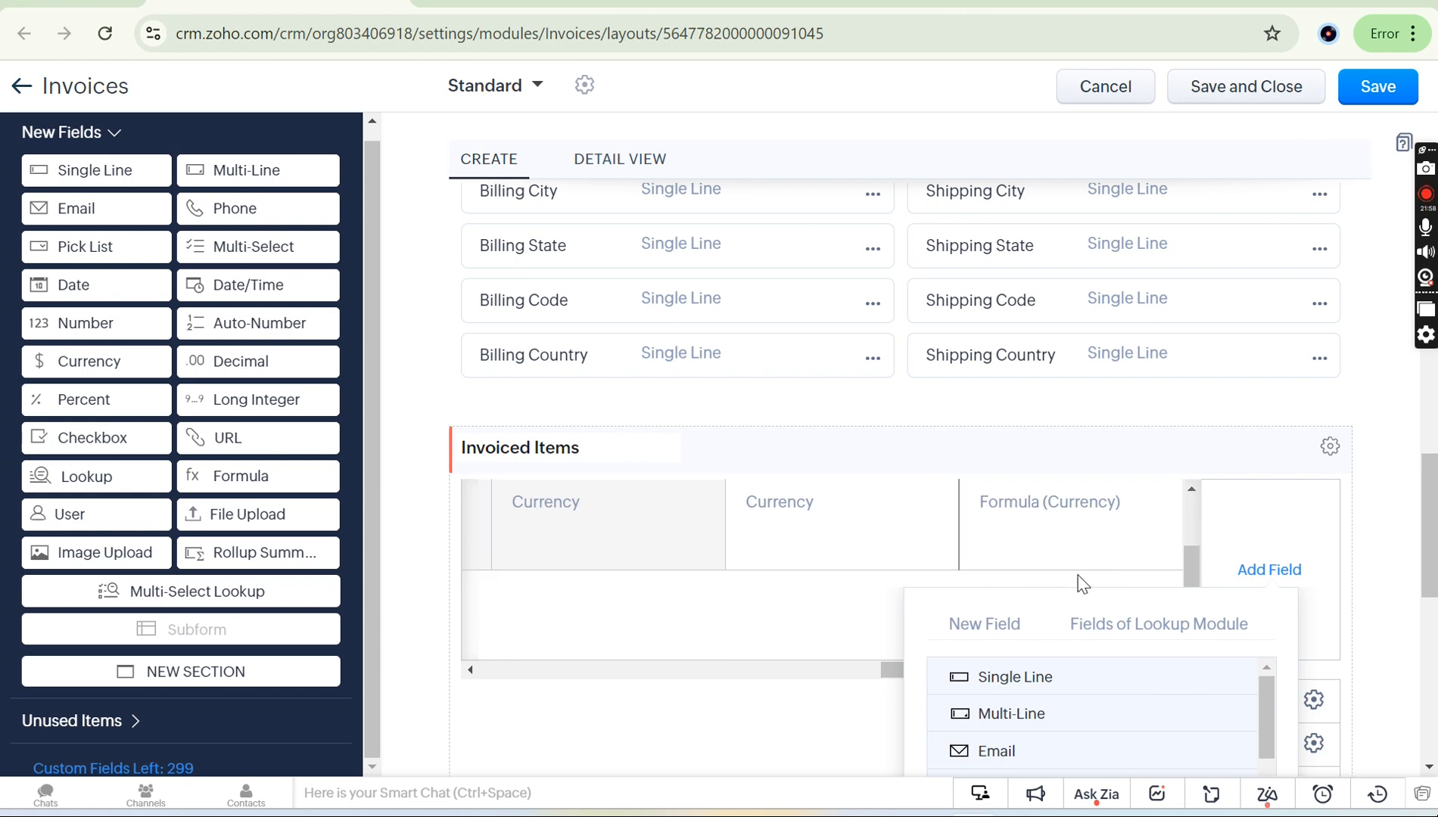
pyautogui.scroll(-2, 1075, 584)
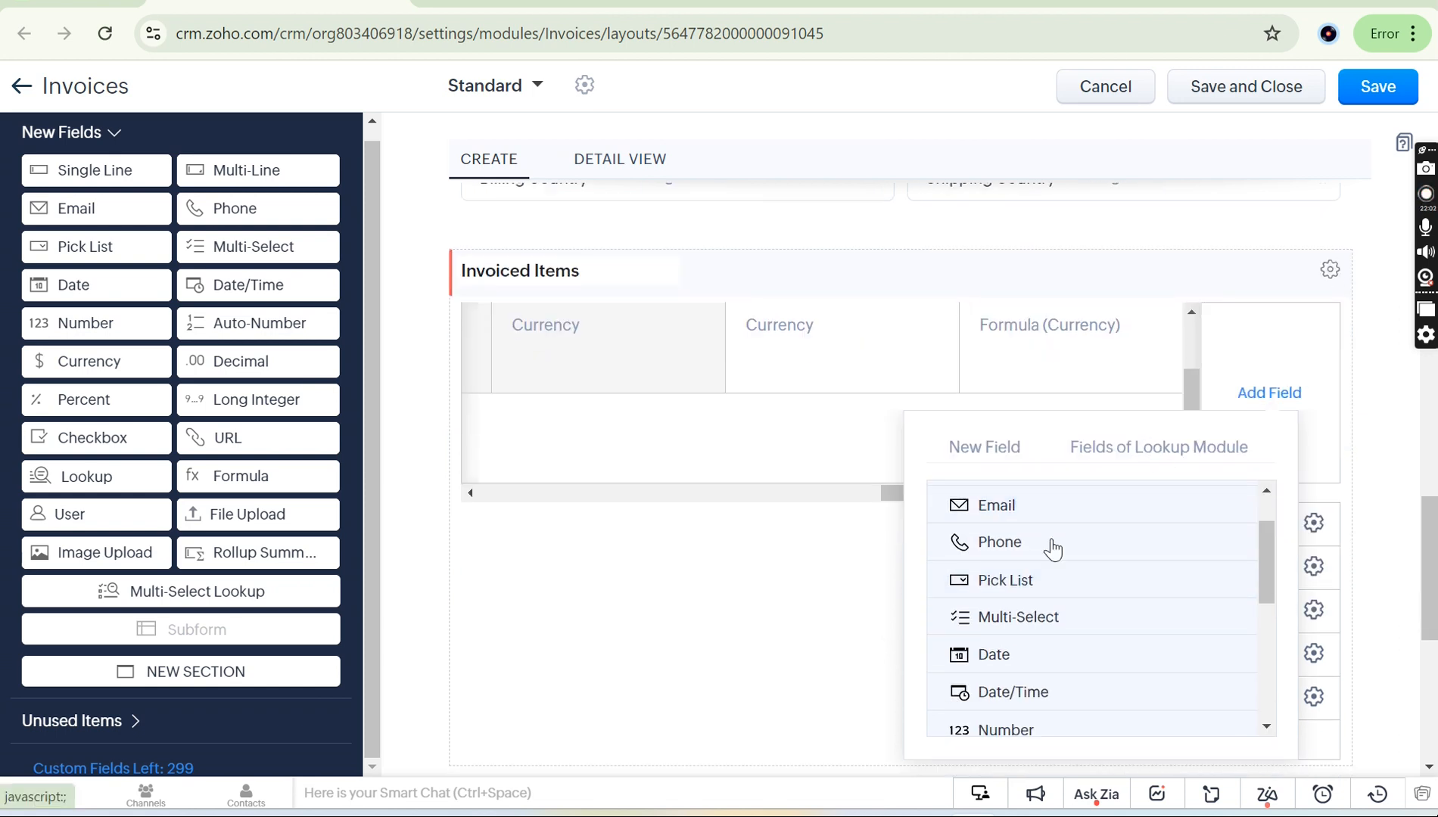
pyautogui.scroll(-4, 1026, 609)
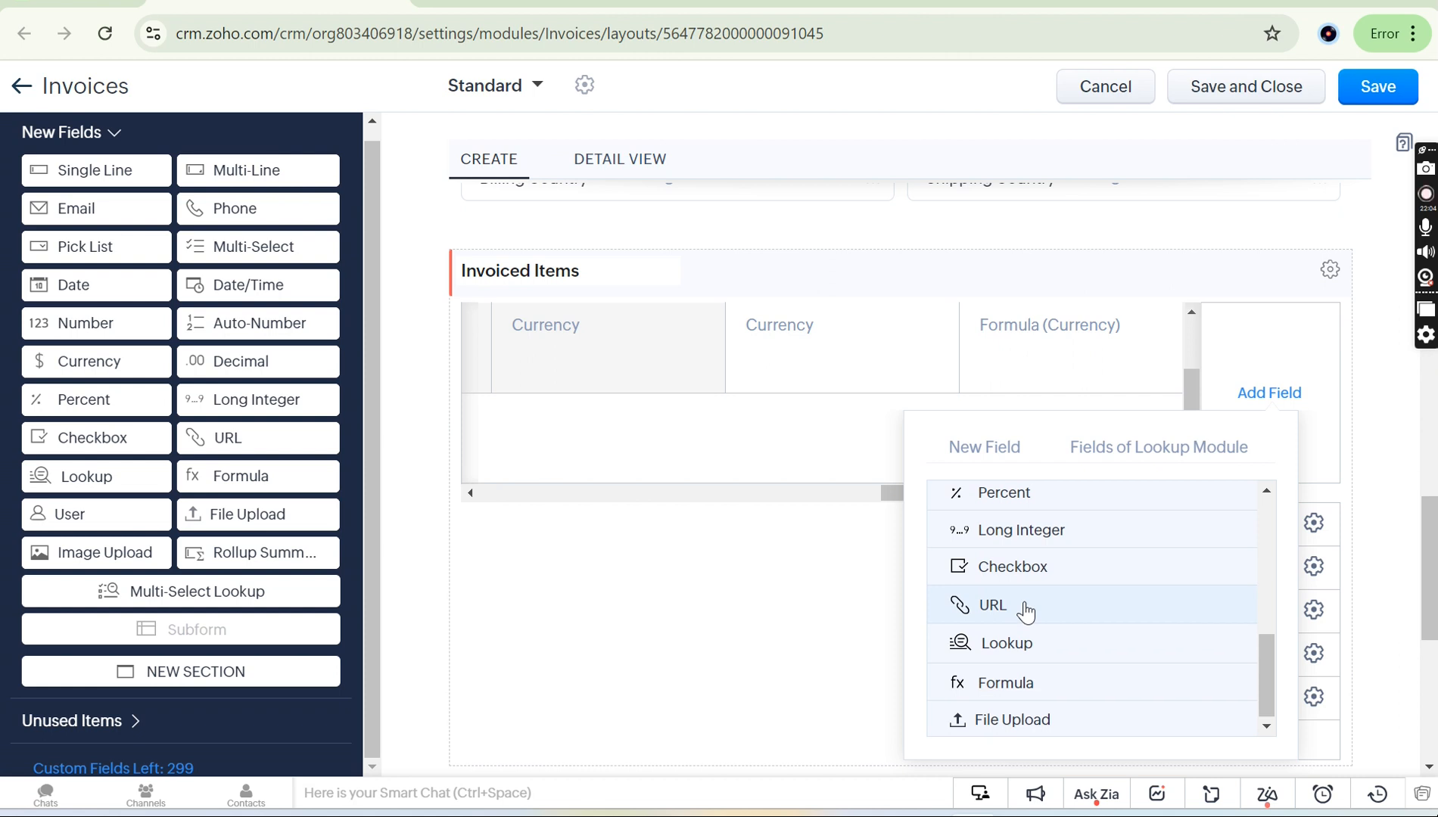
pyautogui.click(1025, 683)
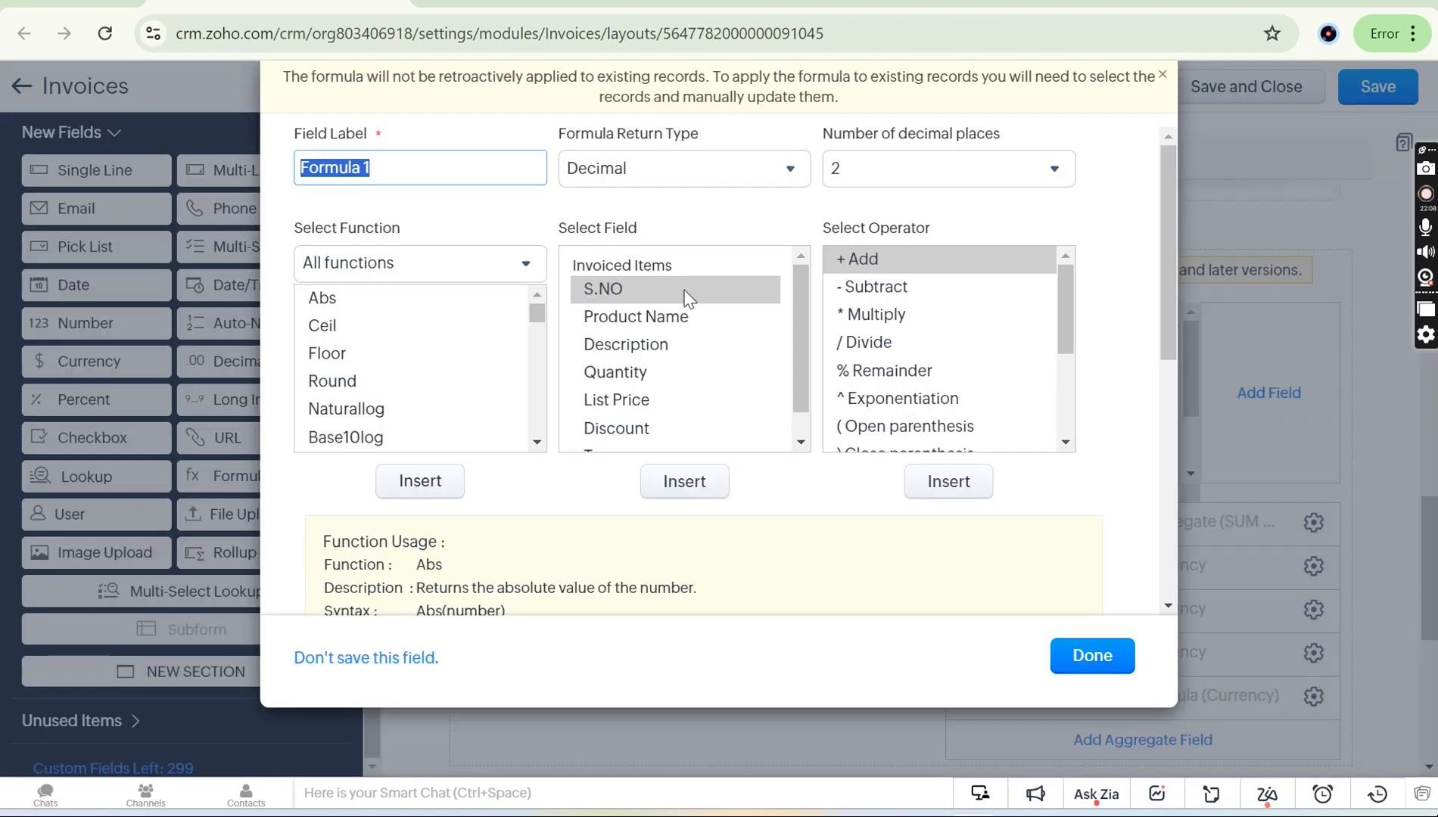
# Build the formula expression from the Invoiced Items fields as Quantity multiplied by List Price.
pyautogui.click(633, 371)
pyautogui.click(702, 480)
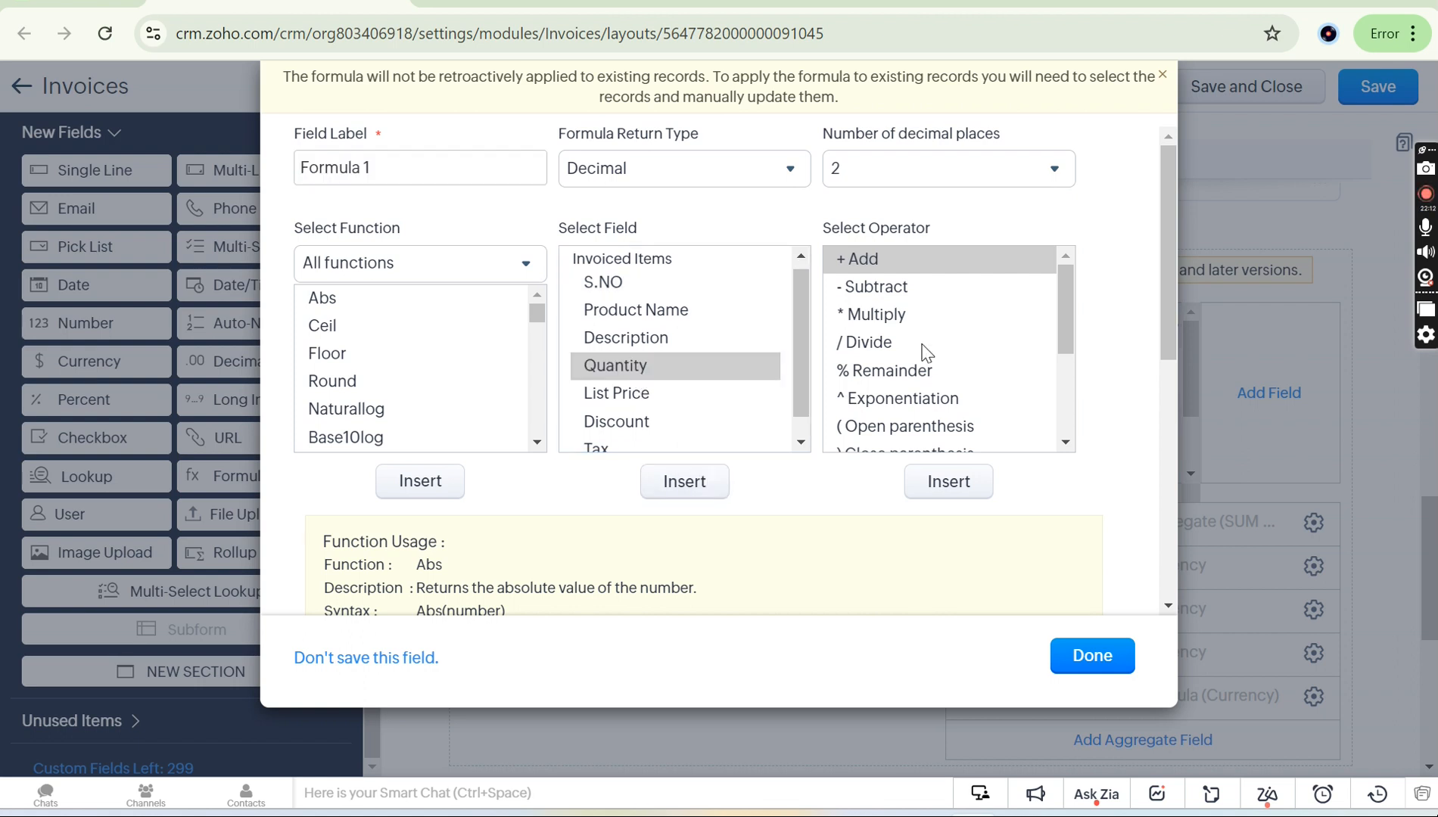
pyautogui.click(929, 317)
pyautogui.click(957, 489)
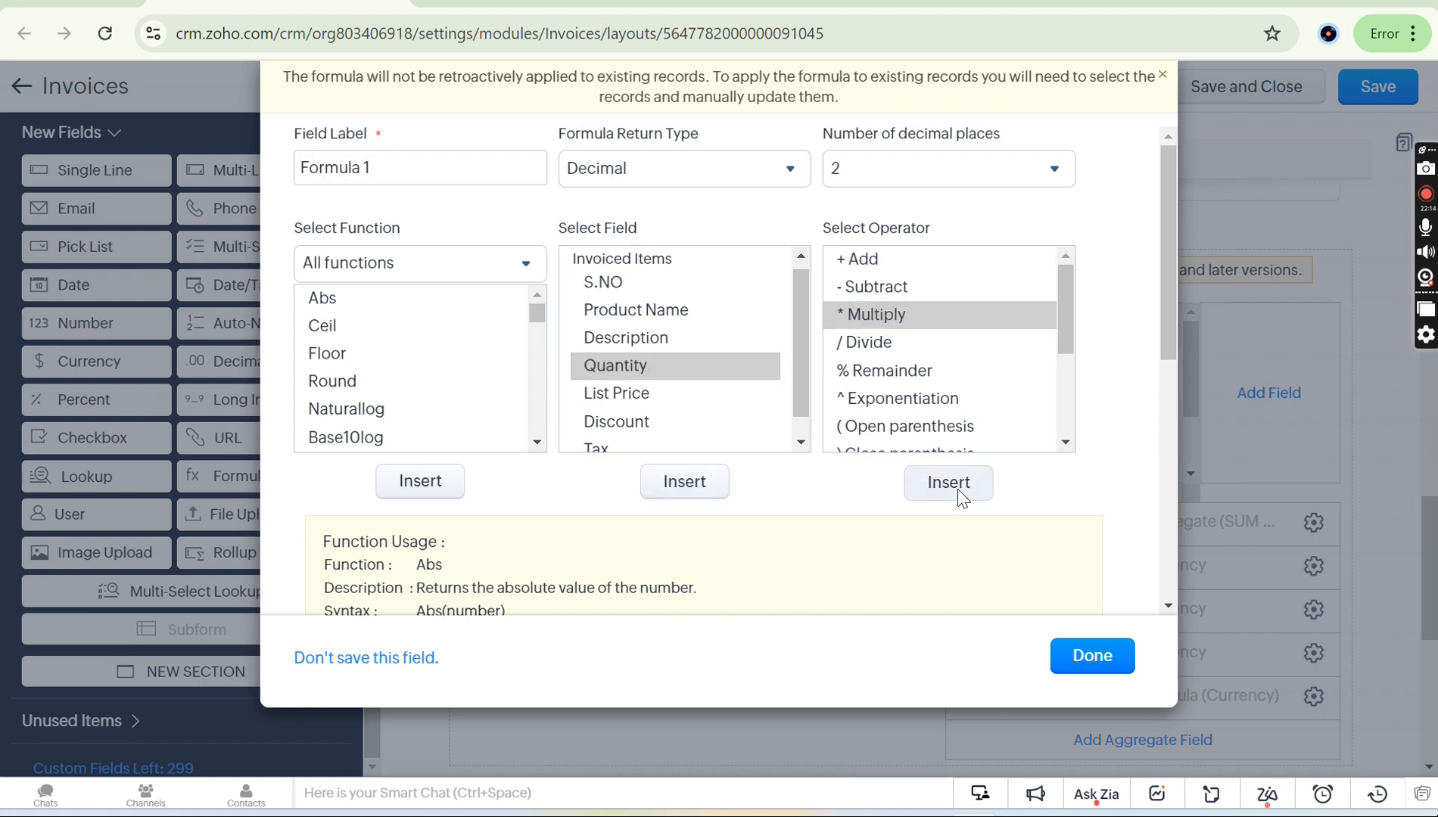
pyautogui.scroll(-1, 705, 416)
pyautogui.scroll(1, 705, 416)
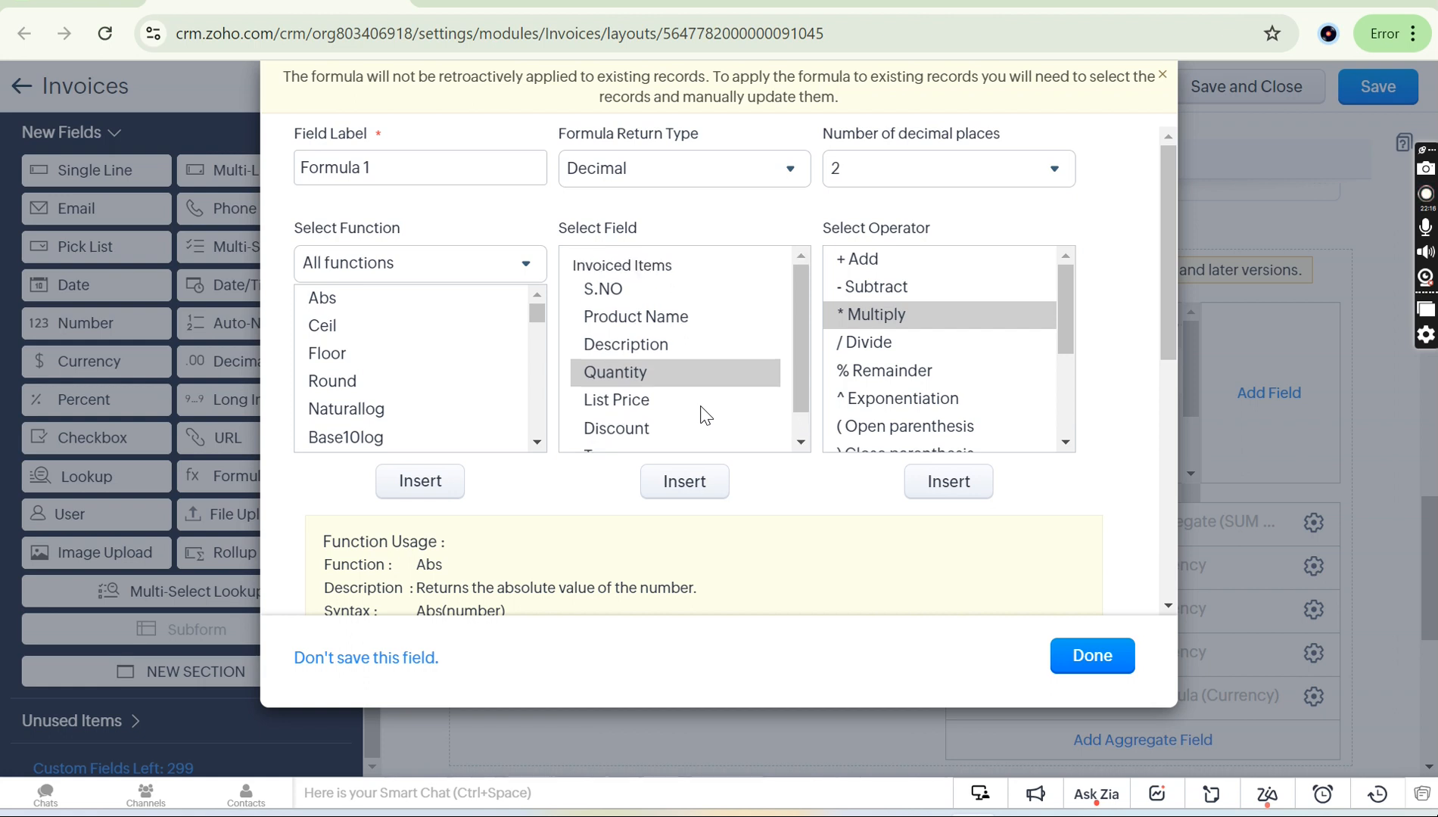
pyautogui.click(624, 400)
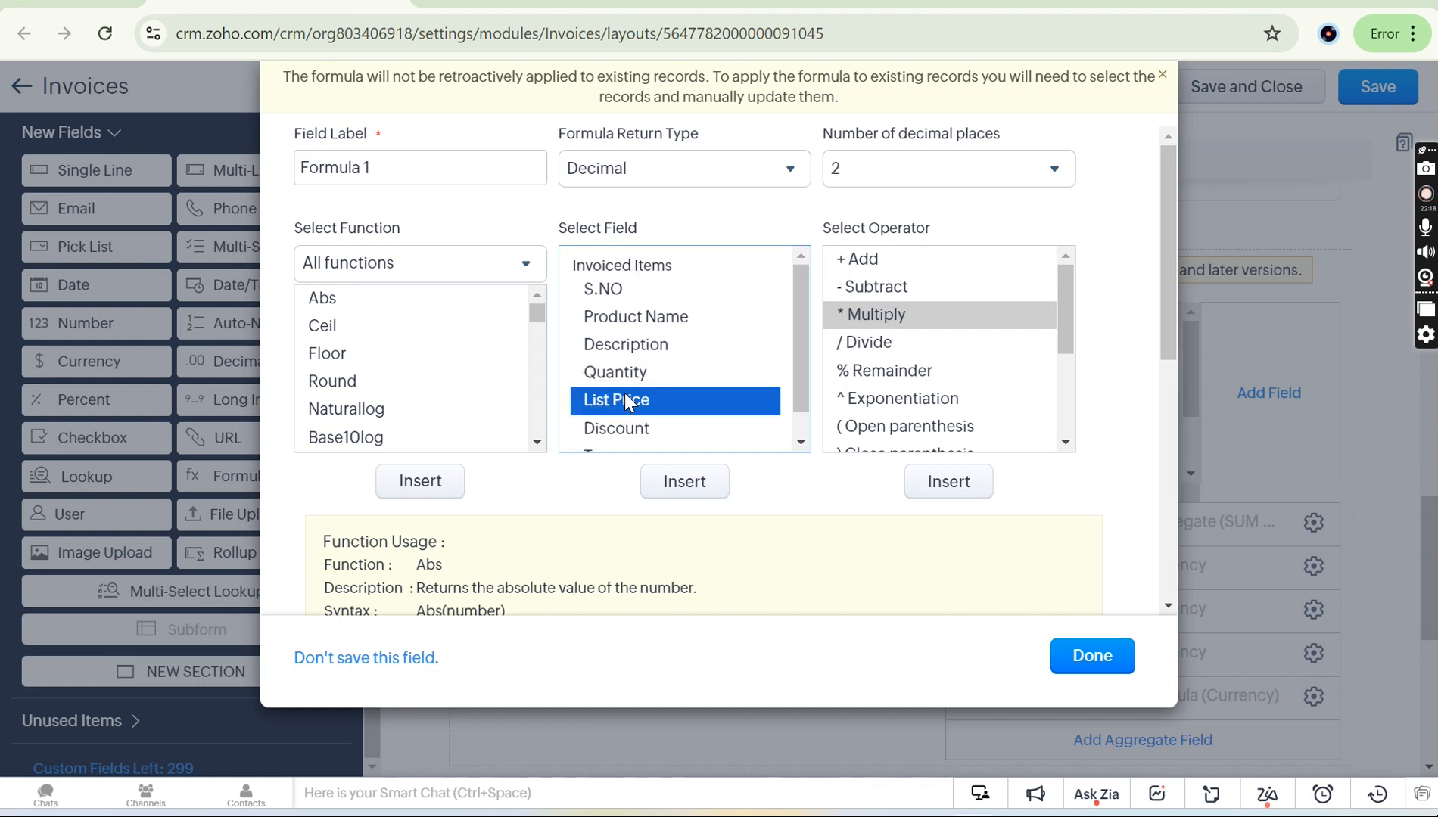
pyautogui.click(684, 481)
# Check the syntax of the formula expression and discard the new formula field without saving it.
pyautogui.scroll(-5, 697, 488)
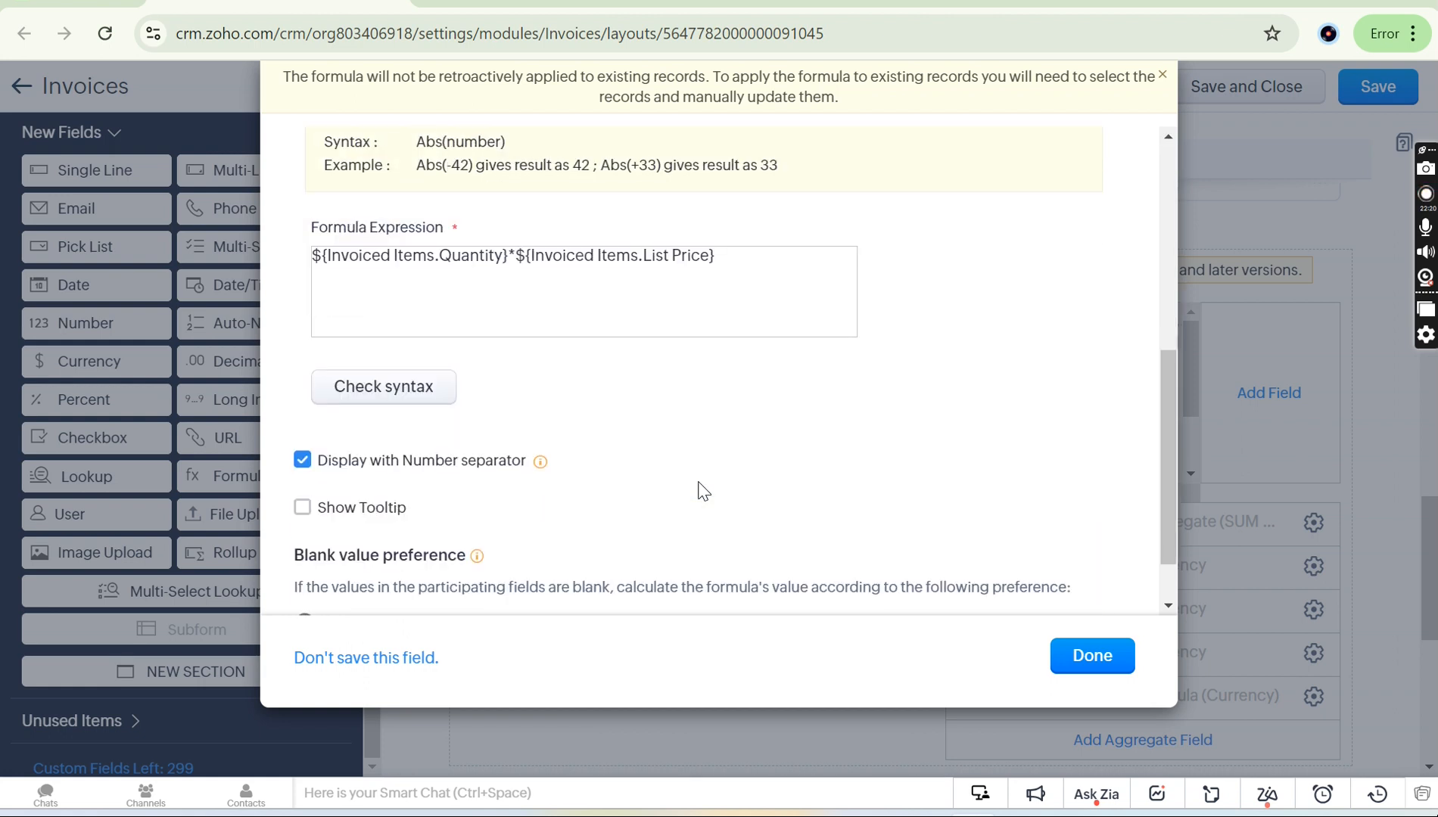
pyautogui.click(395, 399)
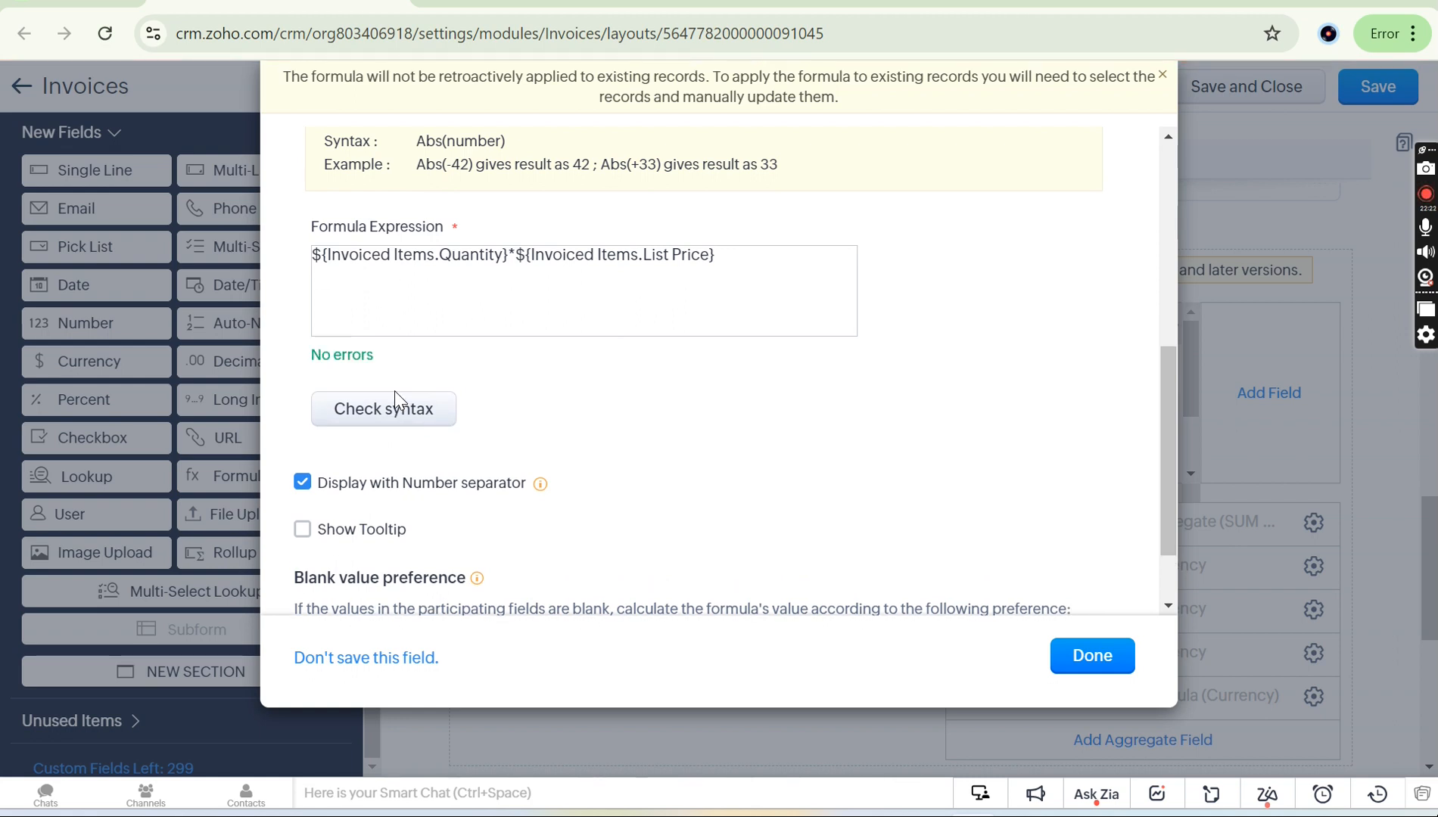
pyautogui.moveTo(725, 254); pyautogui.dragTo(301, 266)
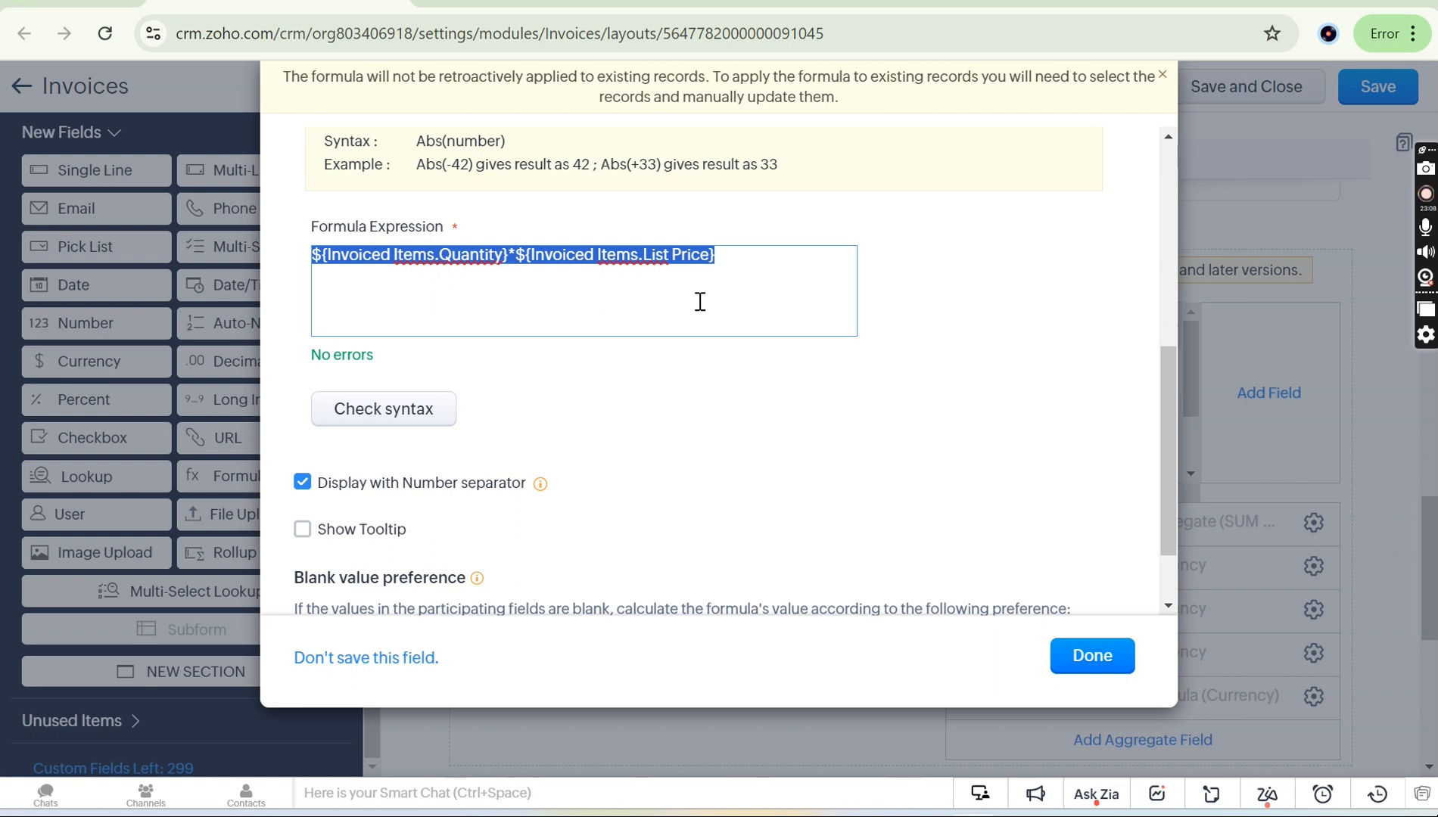
pyautogui.scroll(-2, 700, 301)
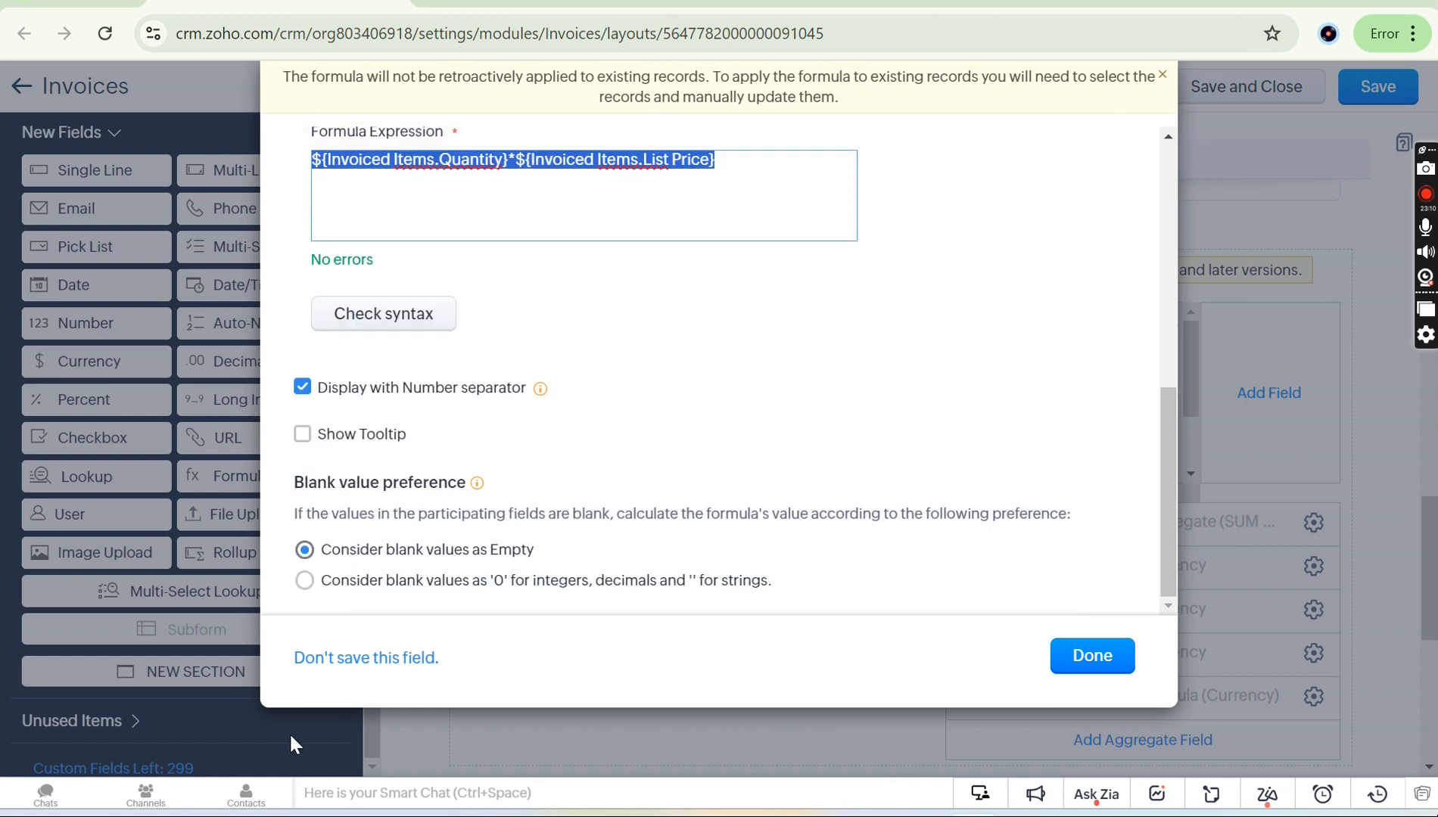
pyautogui.click(389, 663)
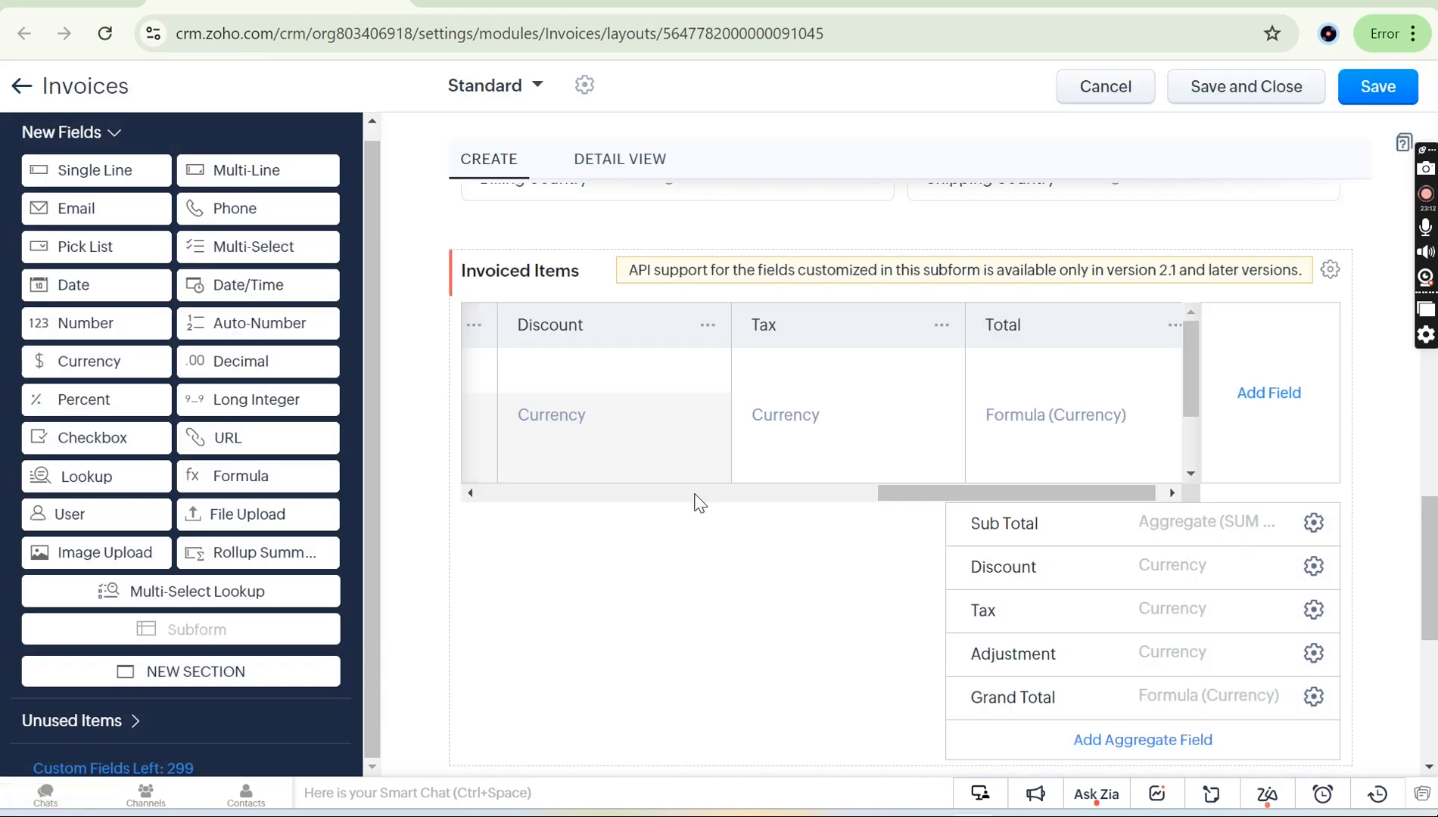
# Review the Invoiced Items columns from S.NO to Total, comparing Quantity, List Price, Amount, Discount and Tax.
pyautogui.hscroll(-5, 747, 420)
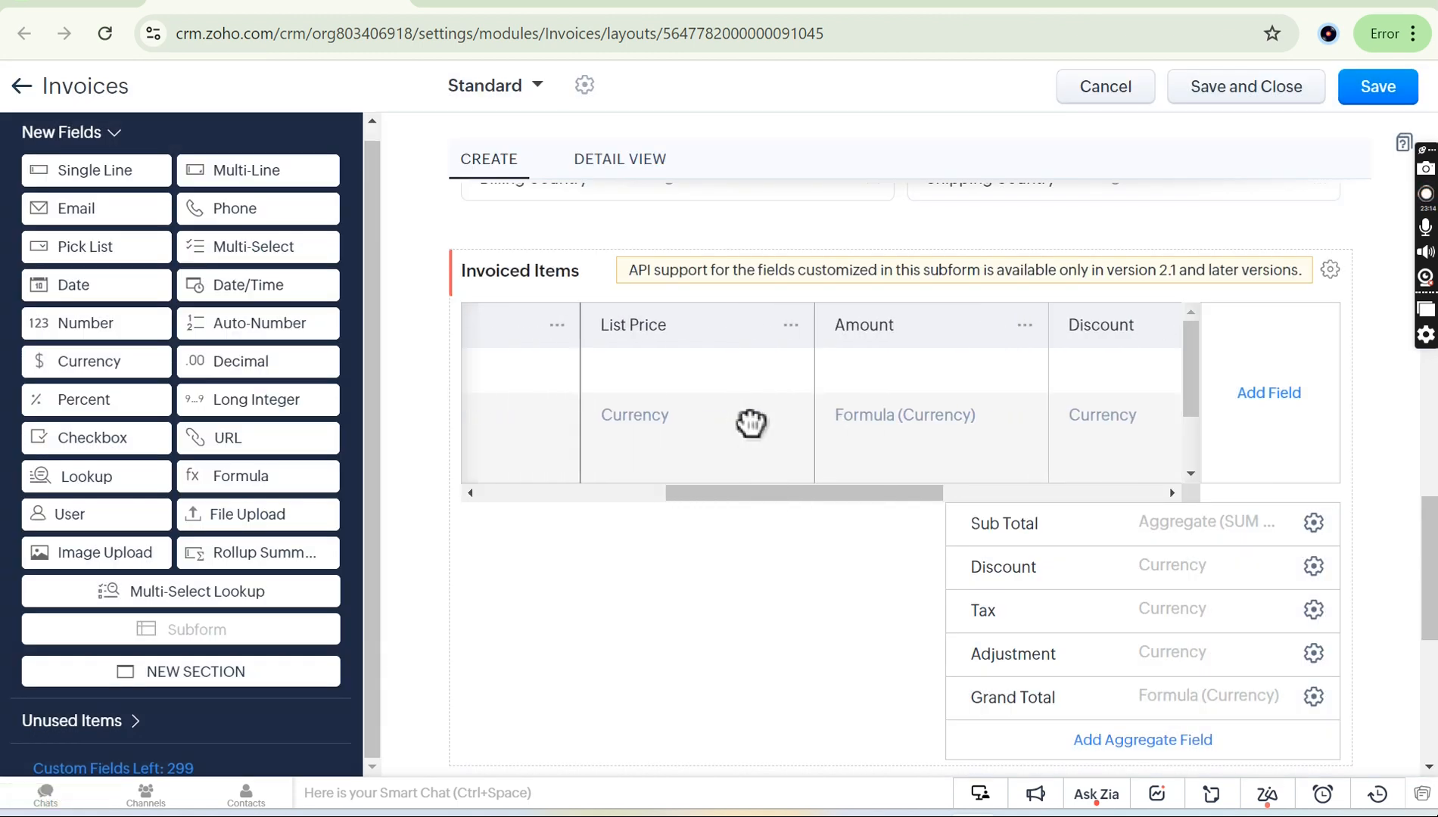
pyautogui.hscroll(-2, 749, 420)
pyautogui.hscroll(3, 748, 420)
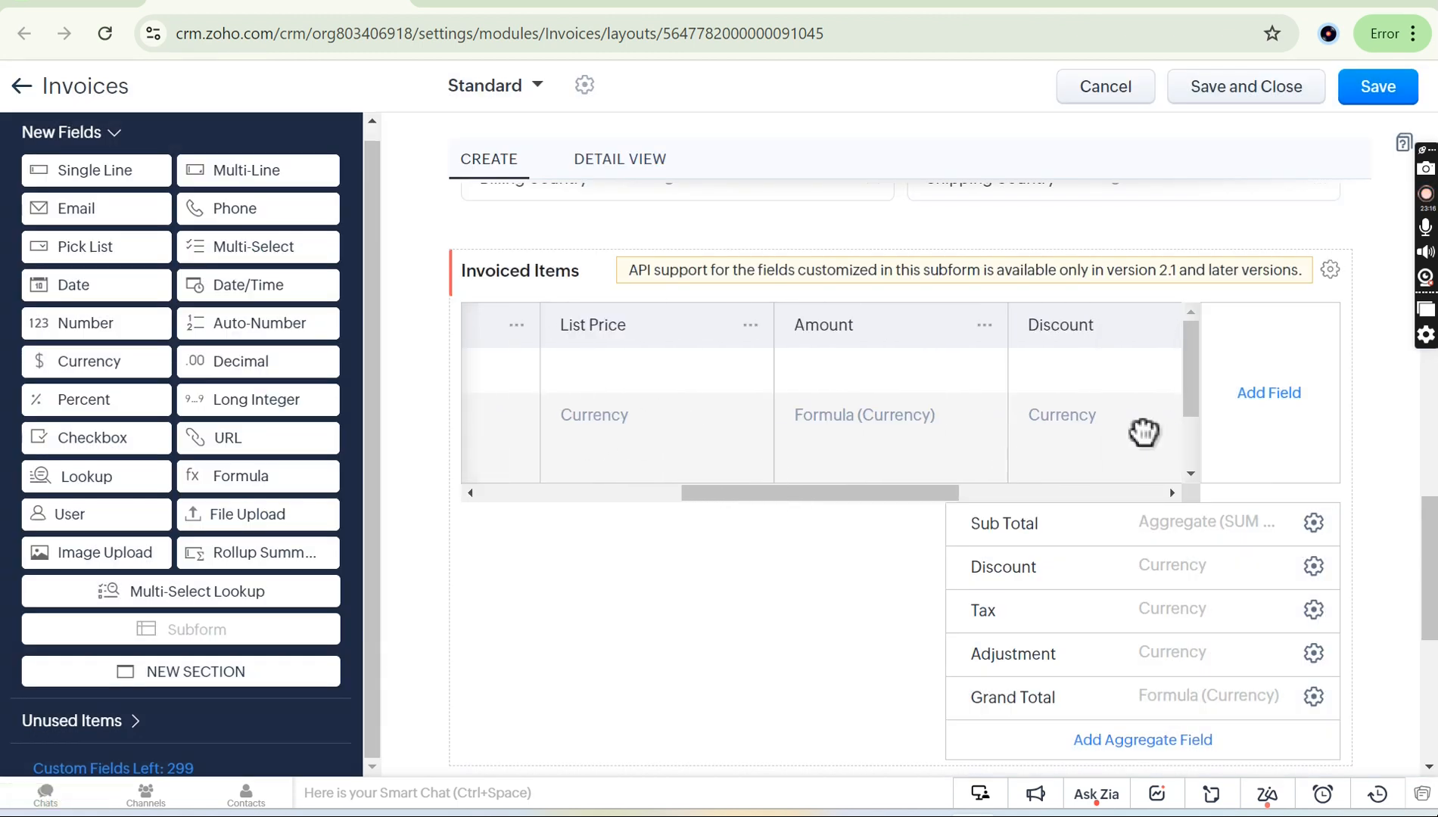
pyautogui.hscroll(5, 1010, 454)
pyautogui.hscroll(2, 1012, 427)
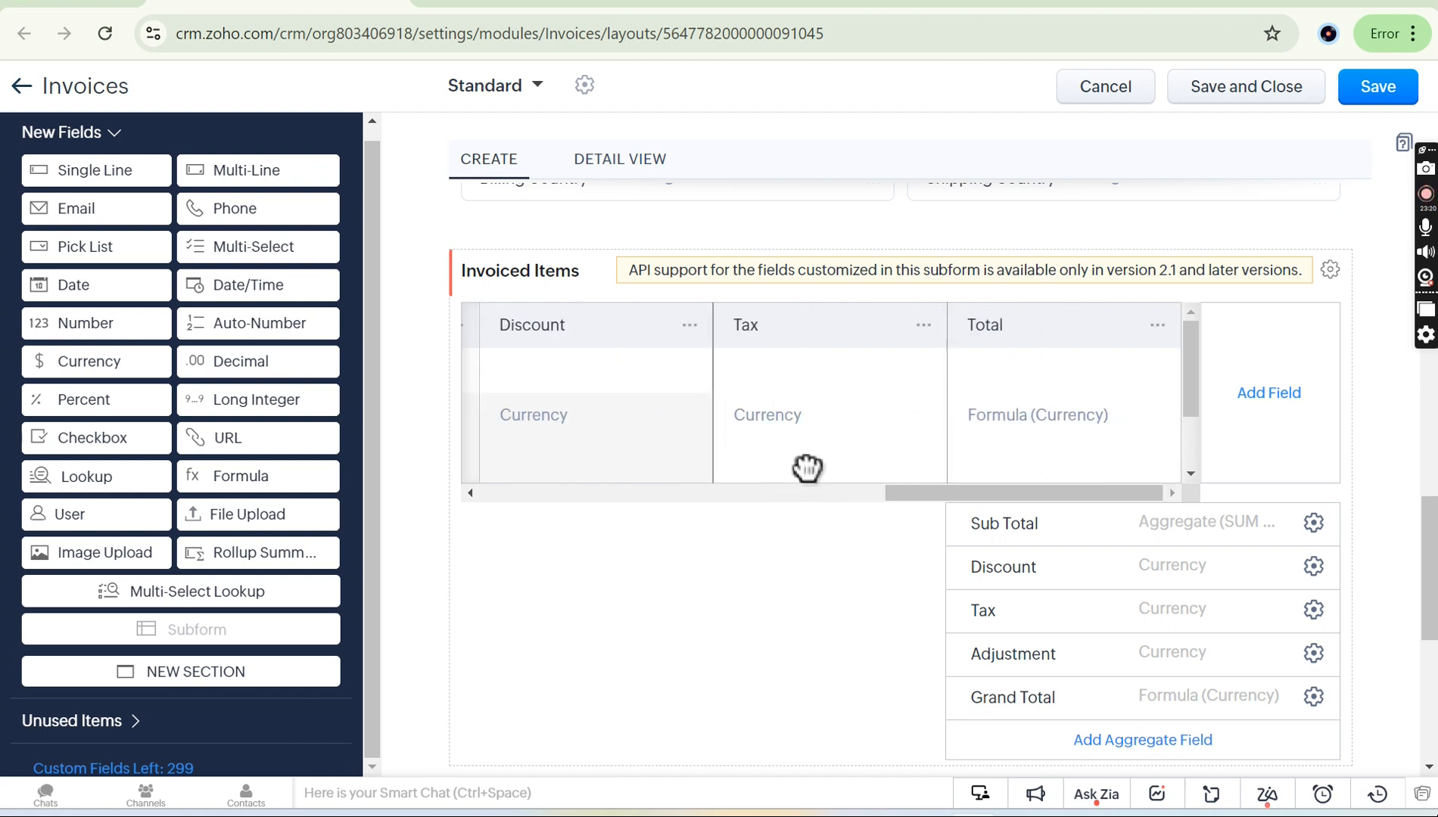
pyautogui.hscroll(-8, 712, 433)
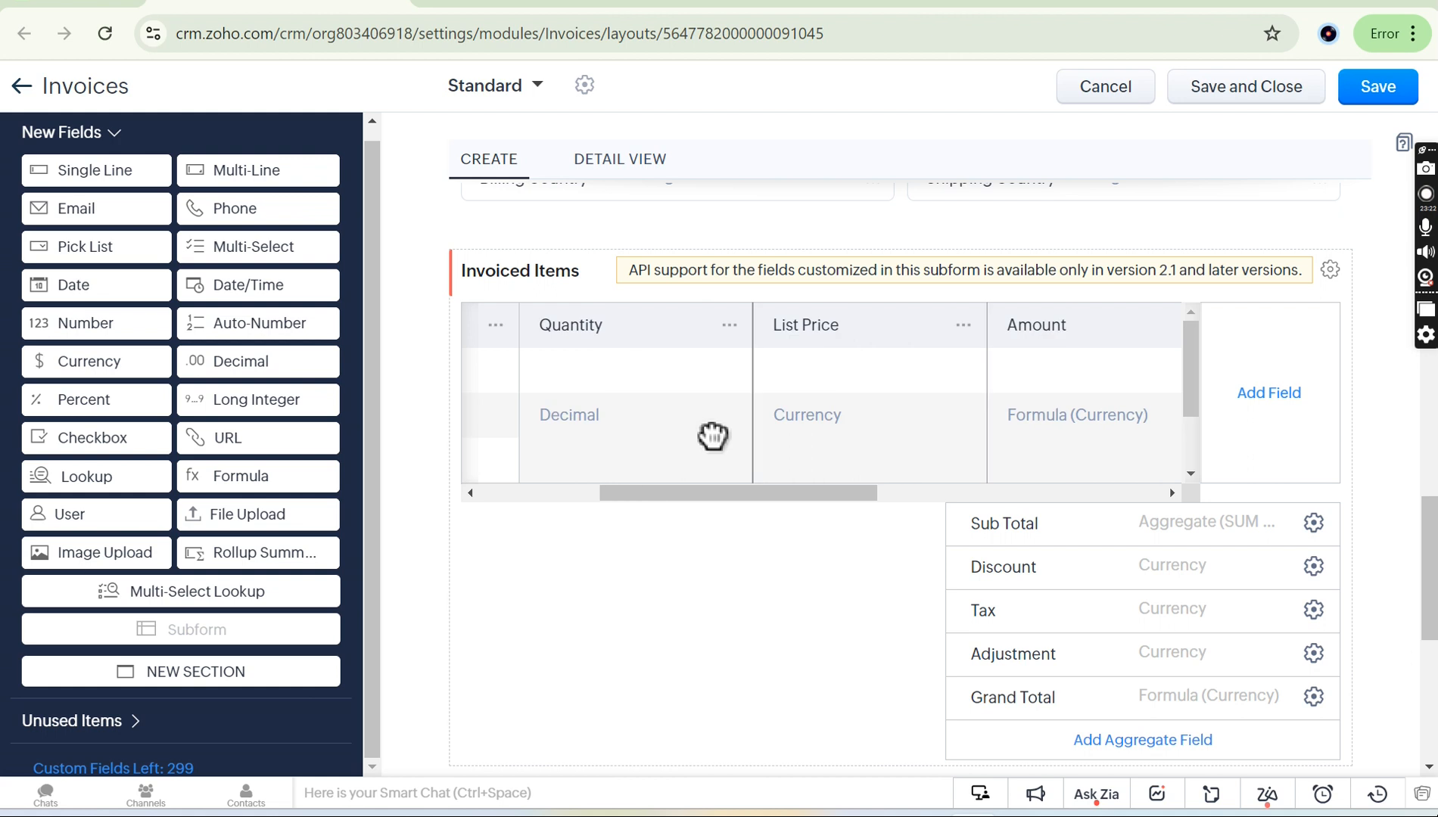
pyautogui.hscroll(-5, 712, 433)
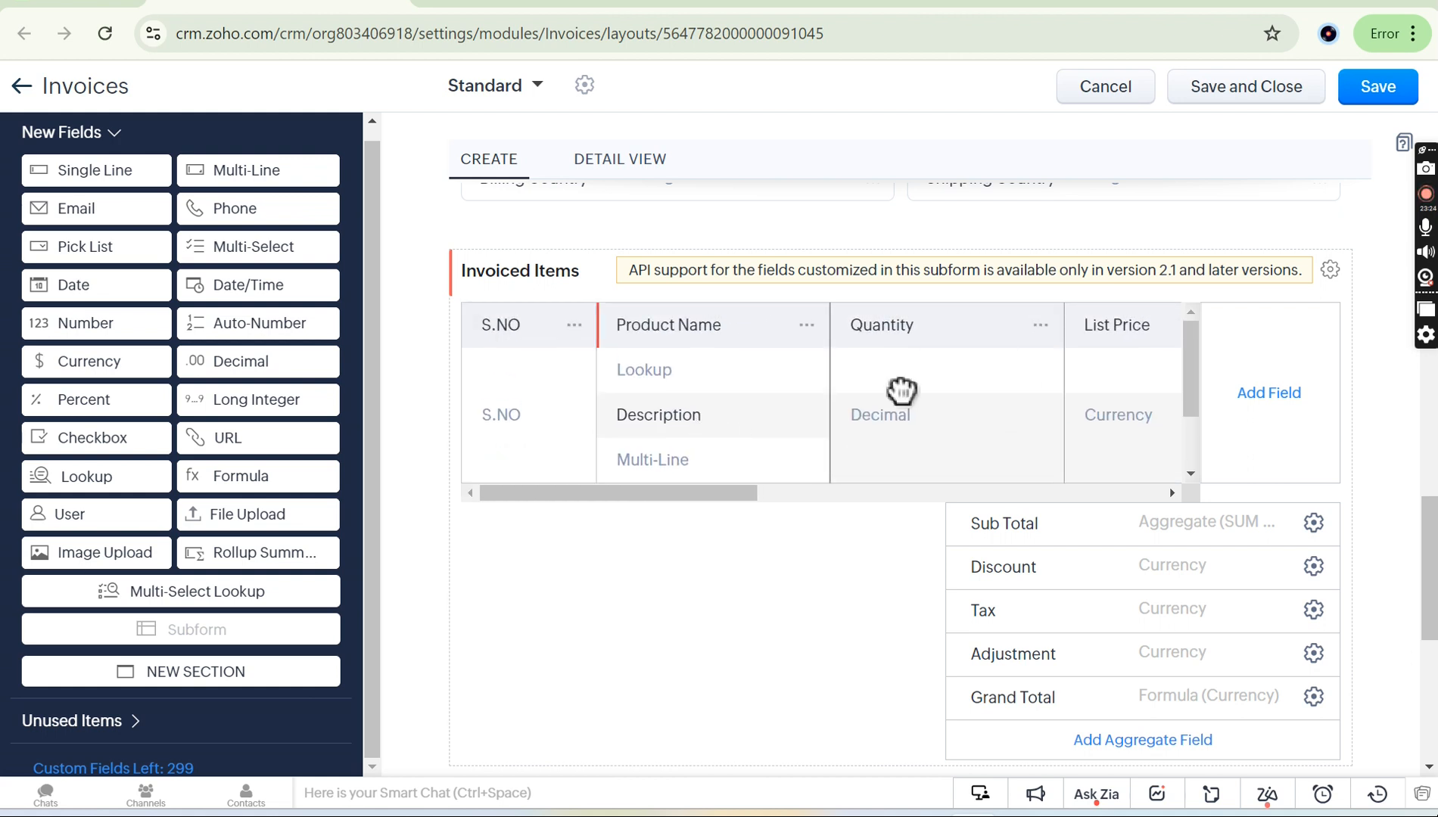
pyautogui.hscroll(4, 900, 391)
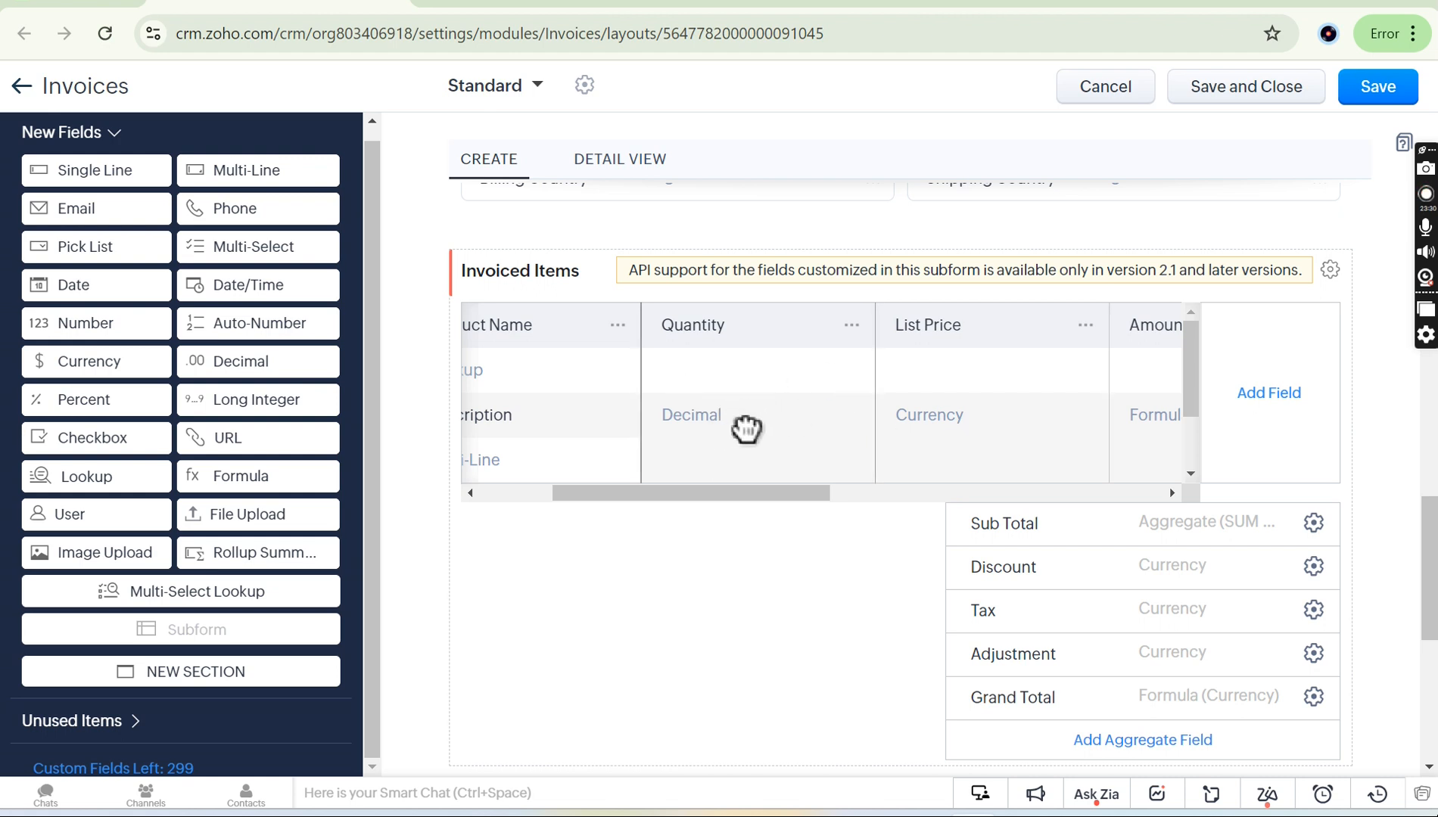
pyautogui.hscroll(3, 746, 428)
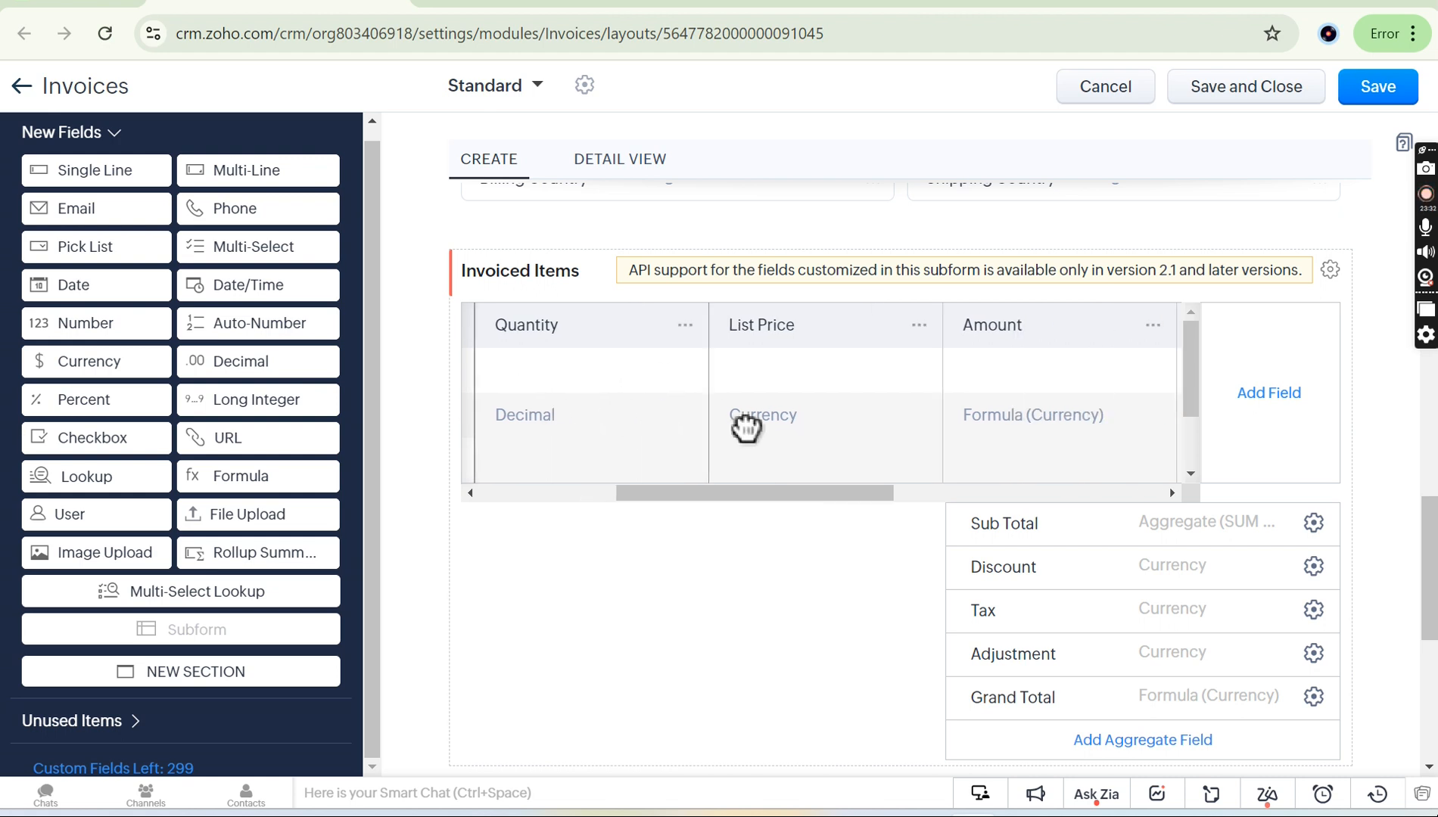
pyautogui.hscroll(1, 746, 429)
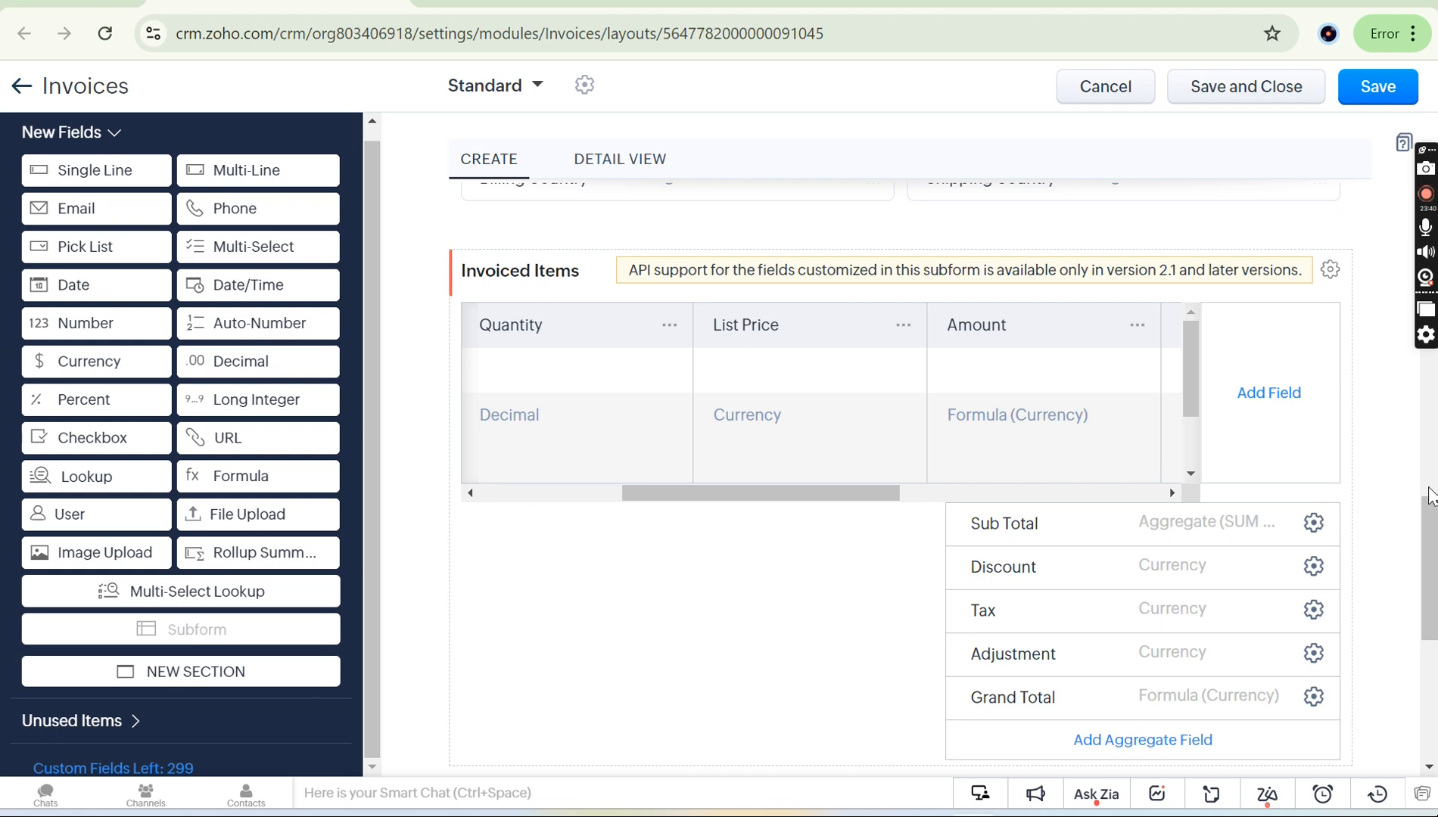
# Remove Subform 4 from the Invoices layout and confirm its removal.
pyautogui.moveTo(1433, 540); pyautogui.dragTo(1432, 474)
pyautogui.scroll(1, 882, 471)
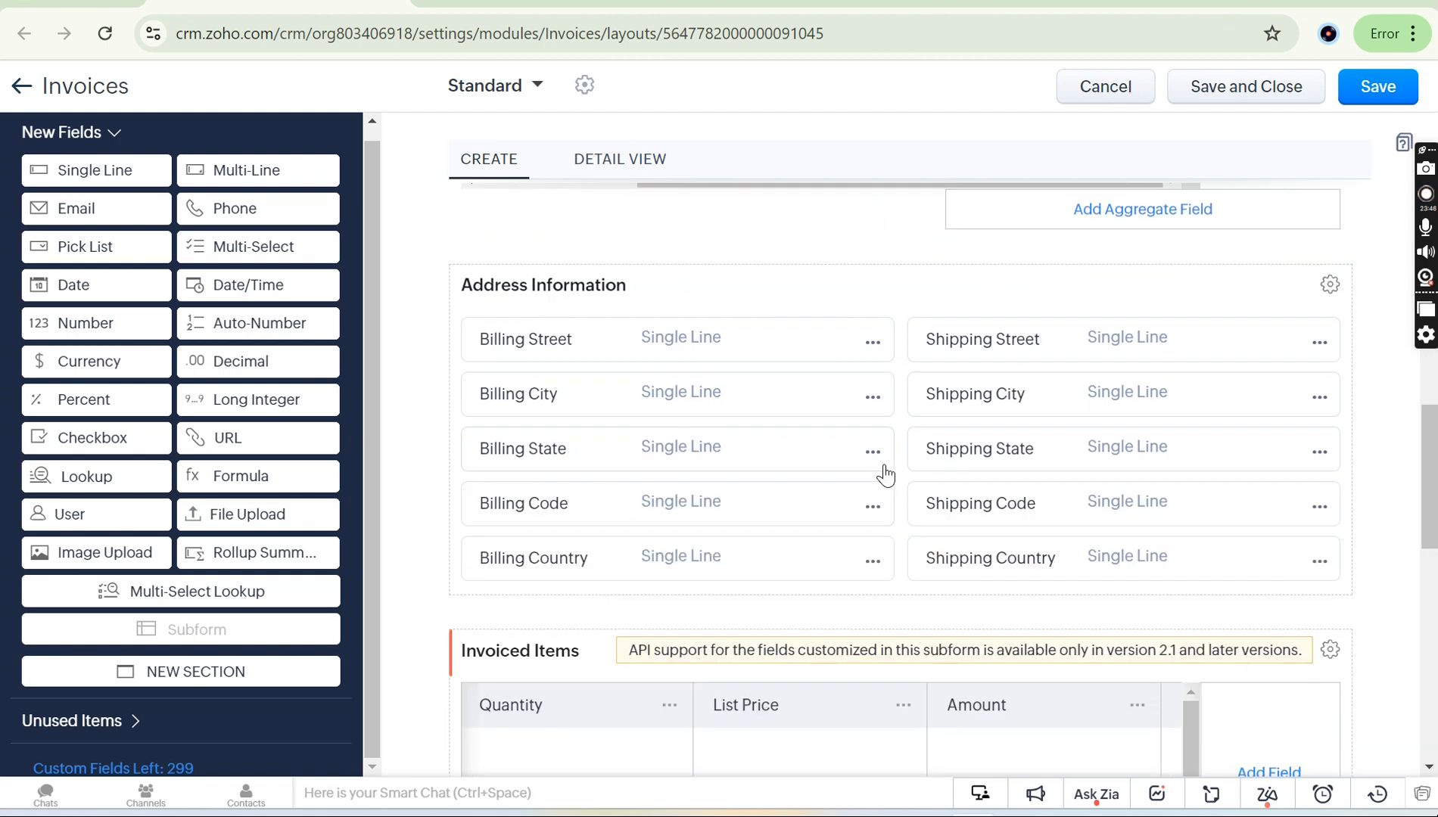
pyautogui.scroll(3, 823, 366)
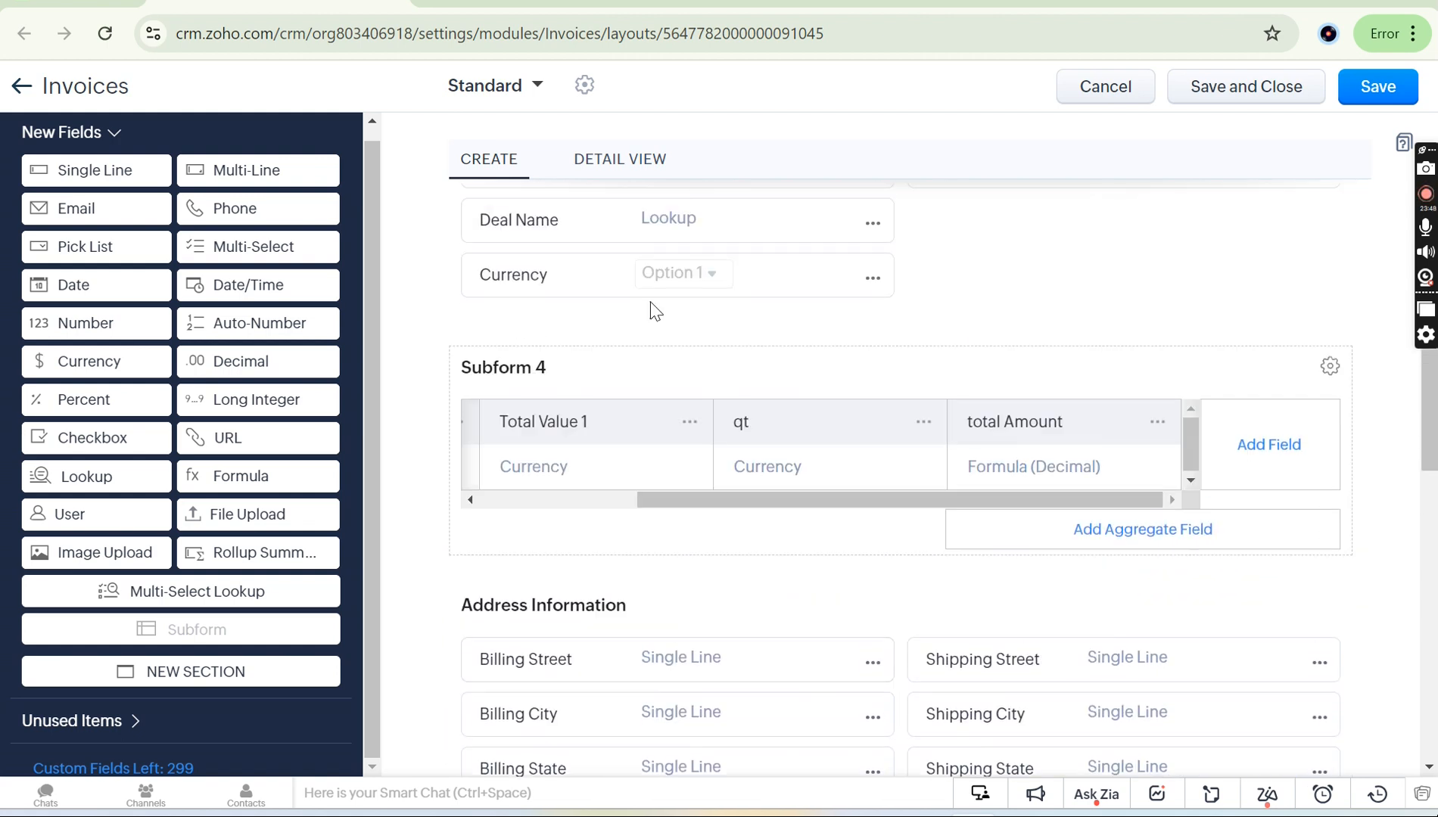
pyautogui.scroll(2, 556, 324)
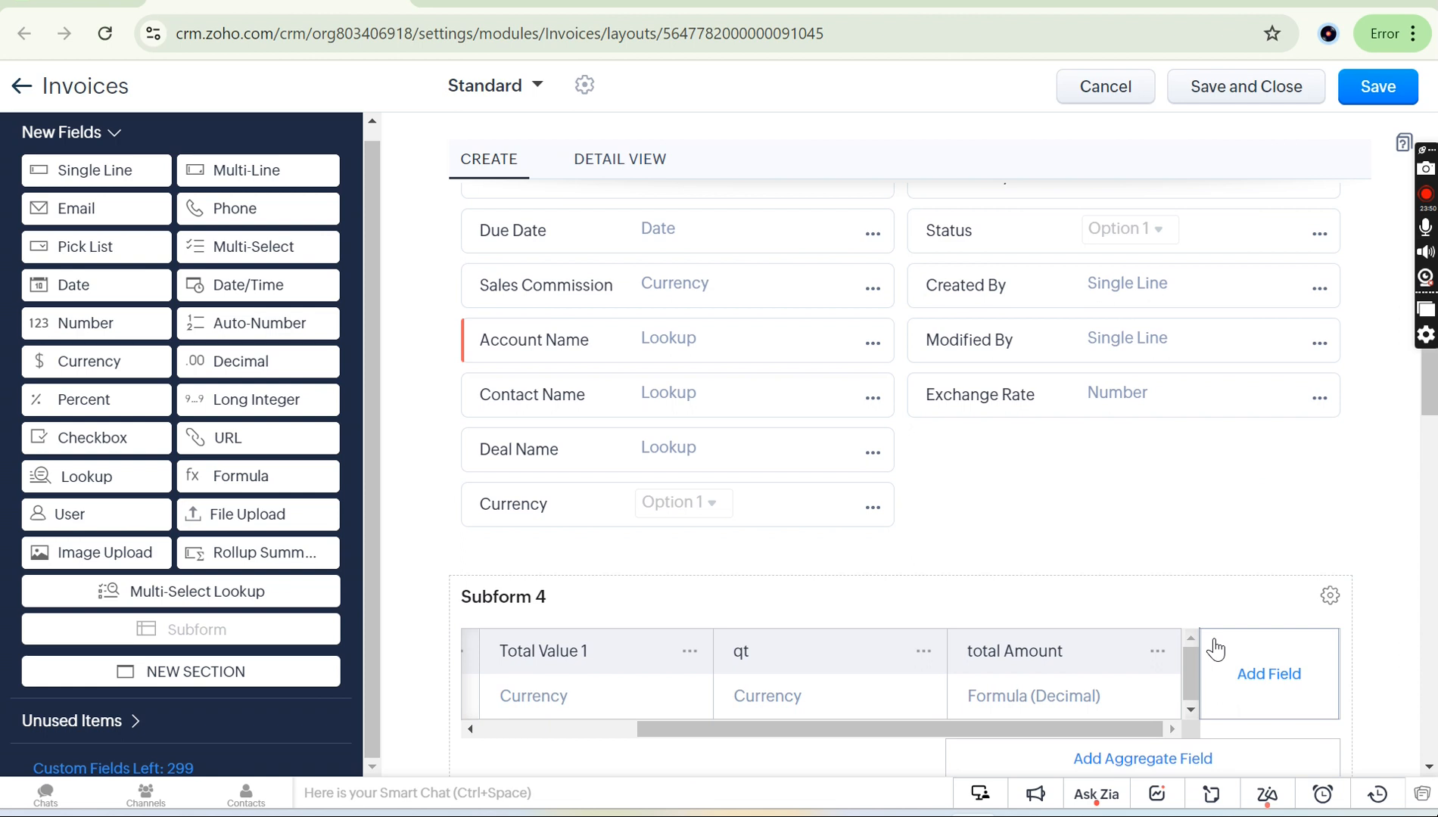
pyautogui.click(1330, 597)
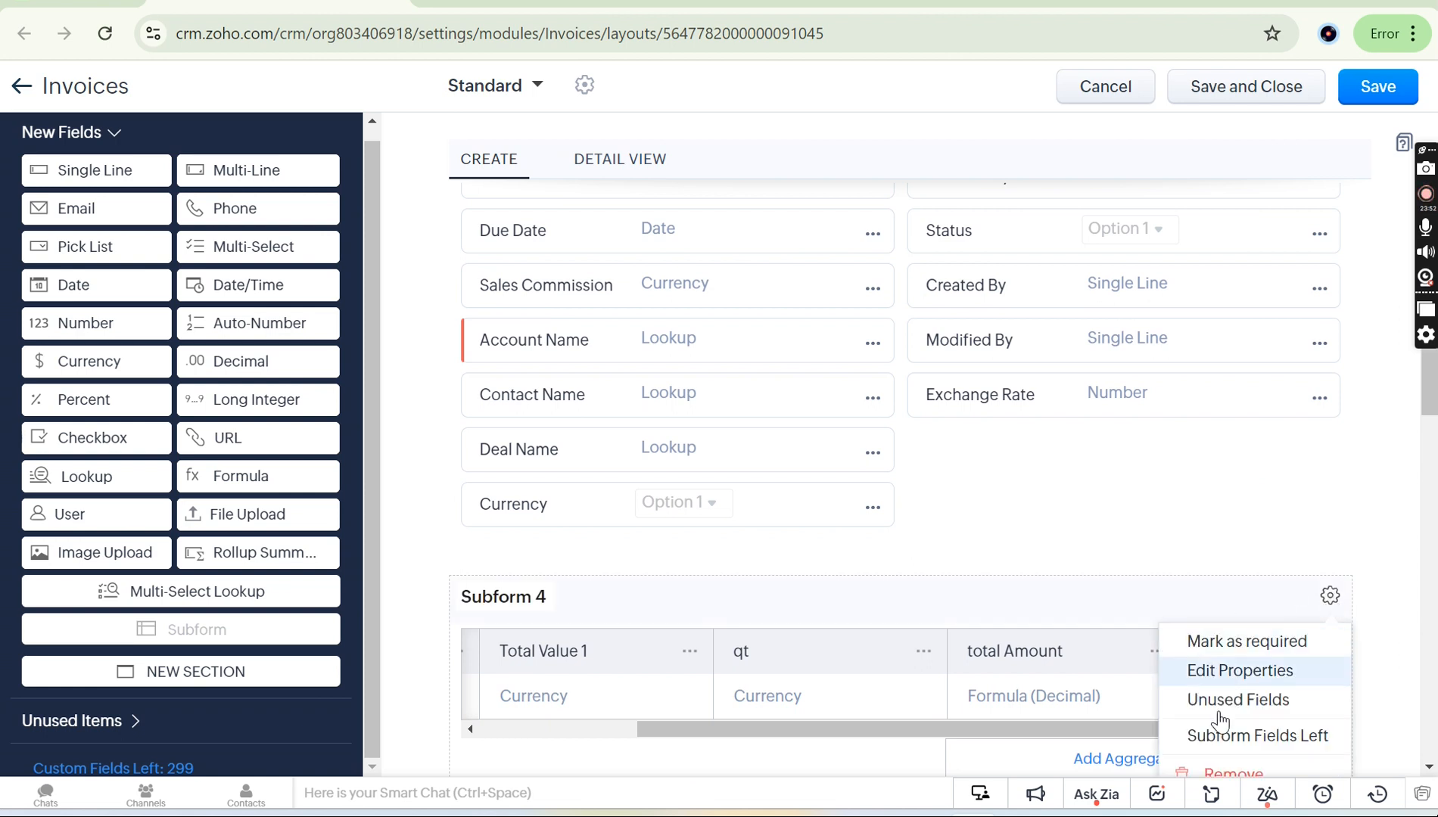
pyautogui.click(1259, 772)
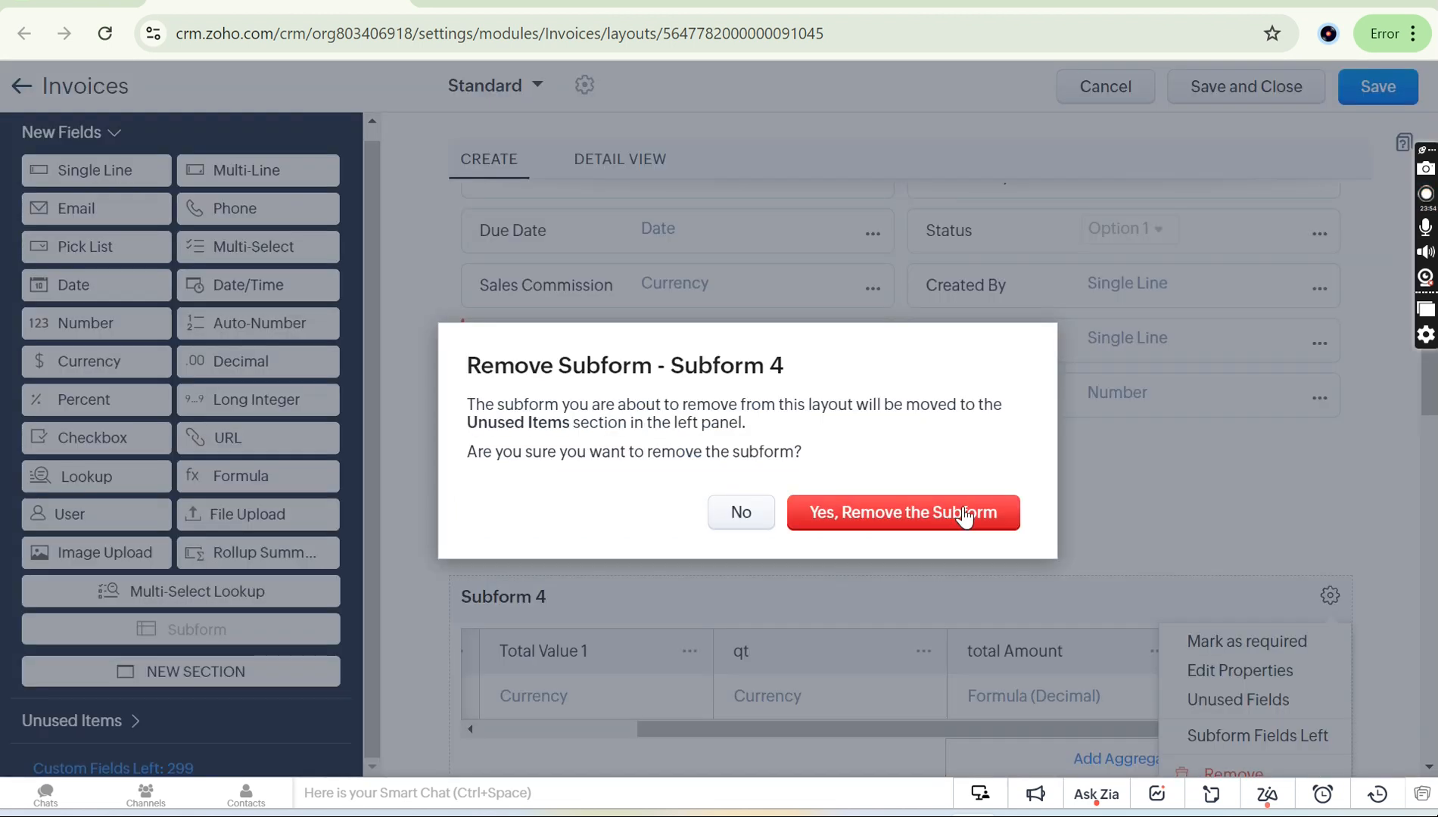
pyautogui.click(948, 519)
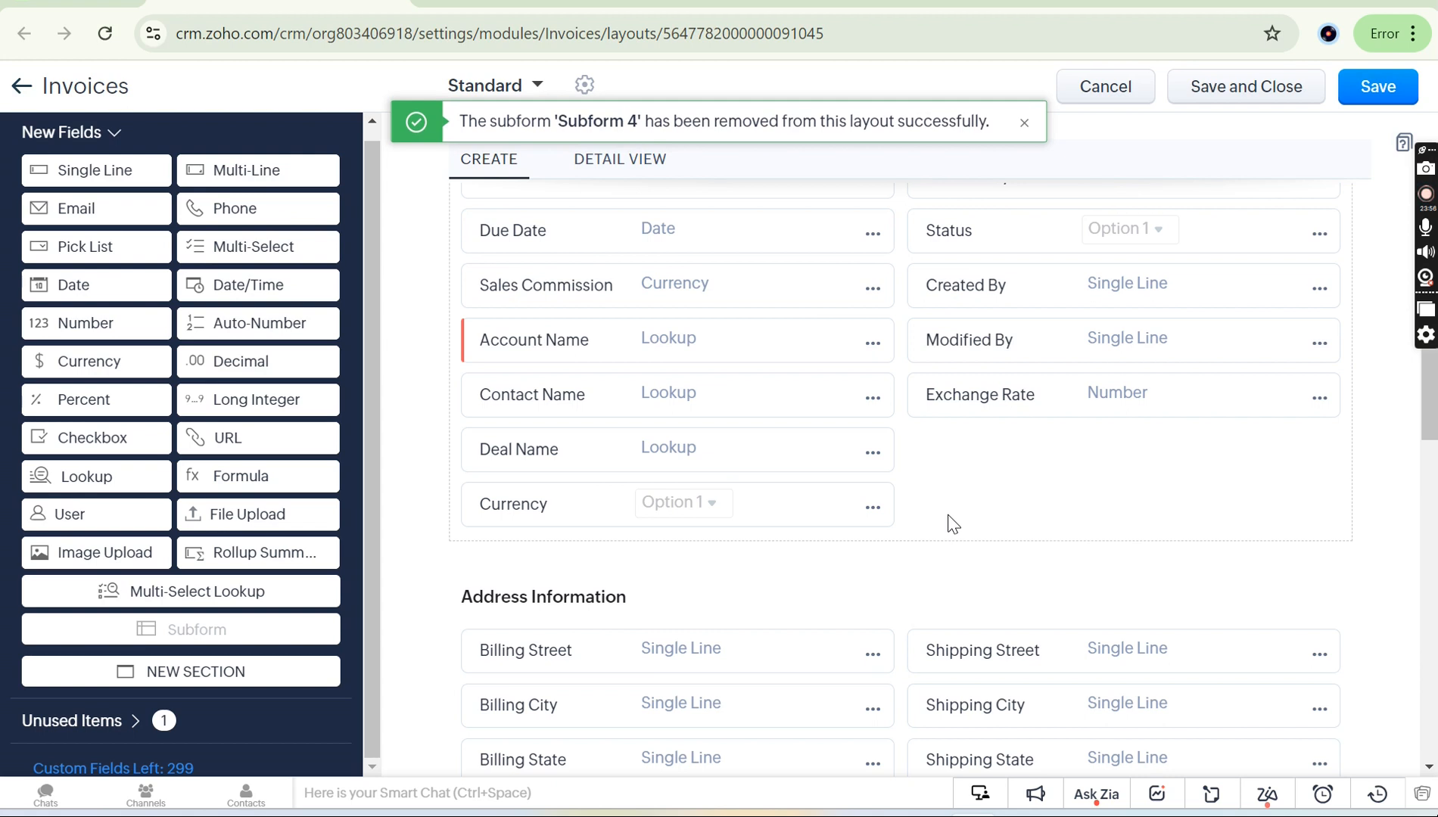
# Locate the Invoiced Items subform in the layout and examine its counterpart in the Create Invoice form, including Discount and Tax.
pyautogui.moveTo(1429, 409); pyautogui.dragTo(1432, 594)
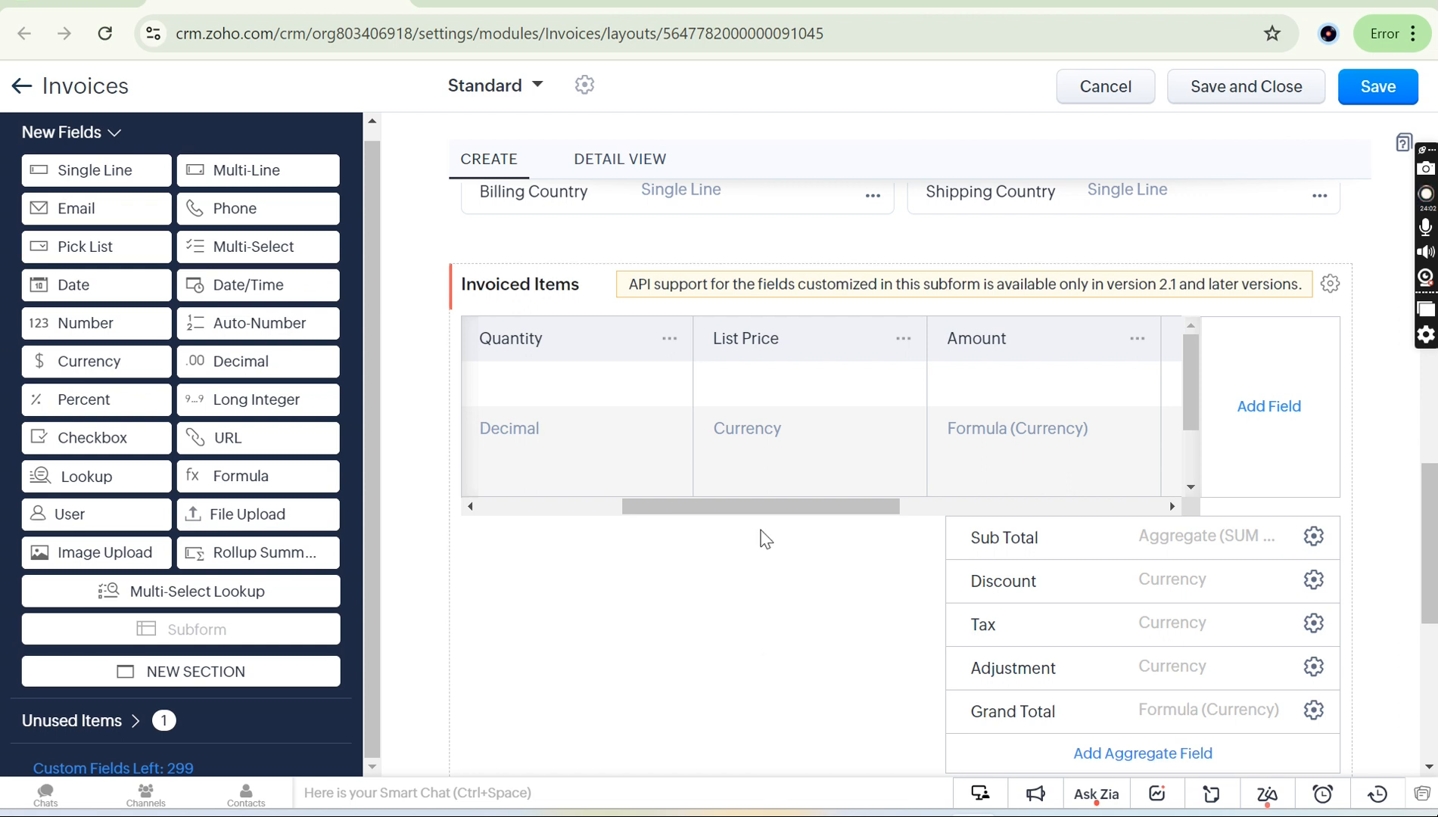
pyautogui.moveTo(788, 508); pyautogui.dragTo(588, 533)
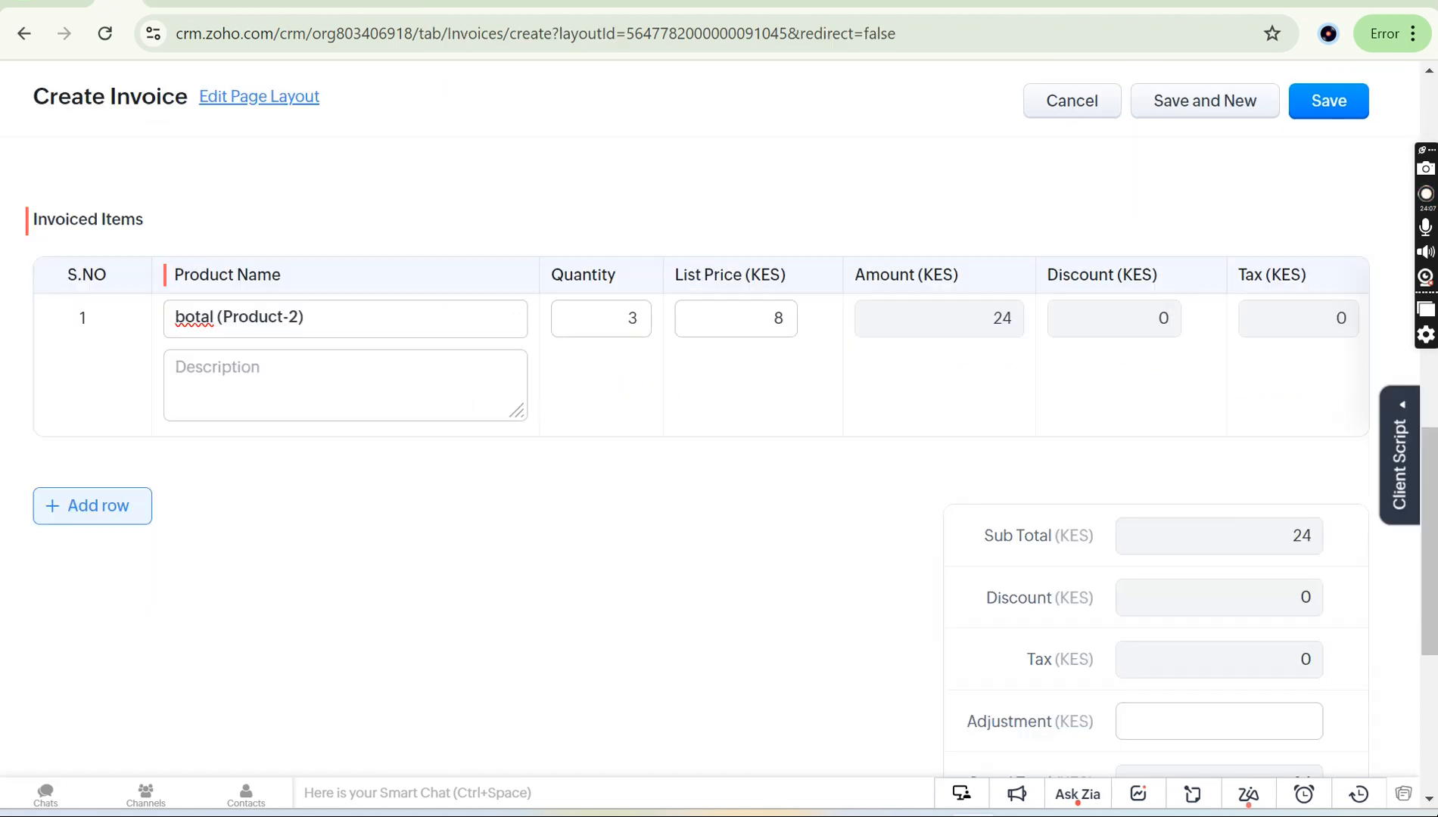
pyautogui.scroll(15, 719, 182)
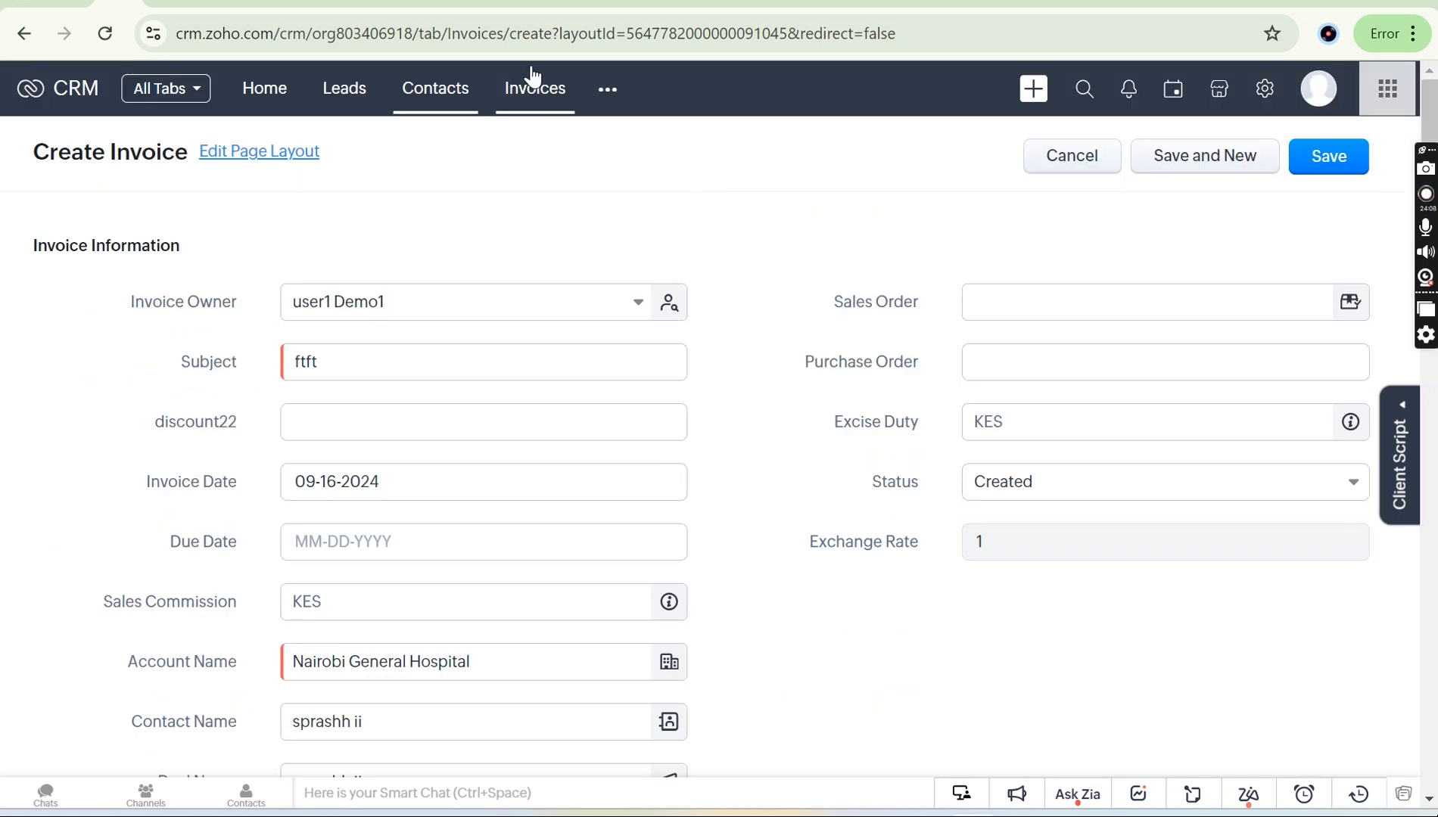
pyautogui.scroll(-5, 772, 364)
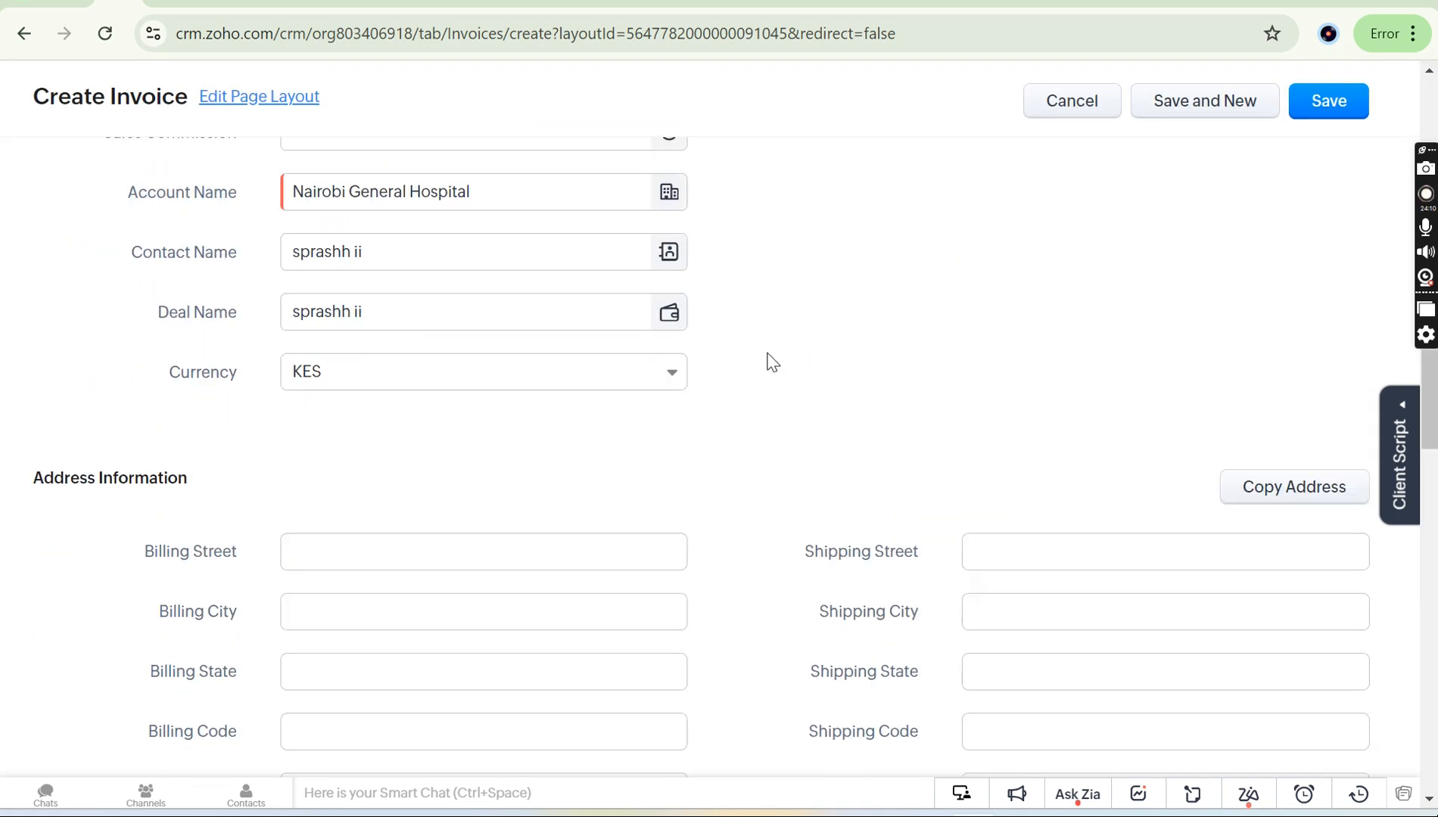
pyautogui.scroll(-4, 771, 363)
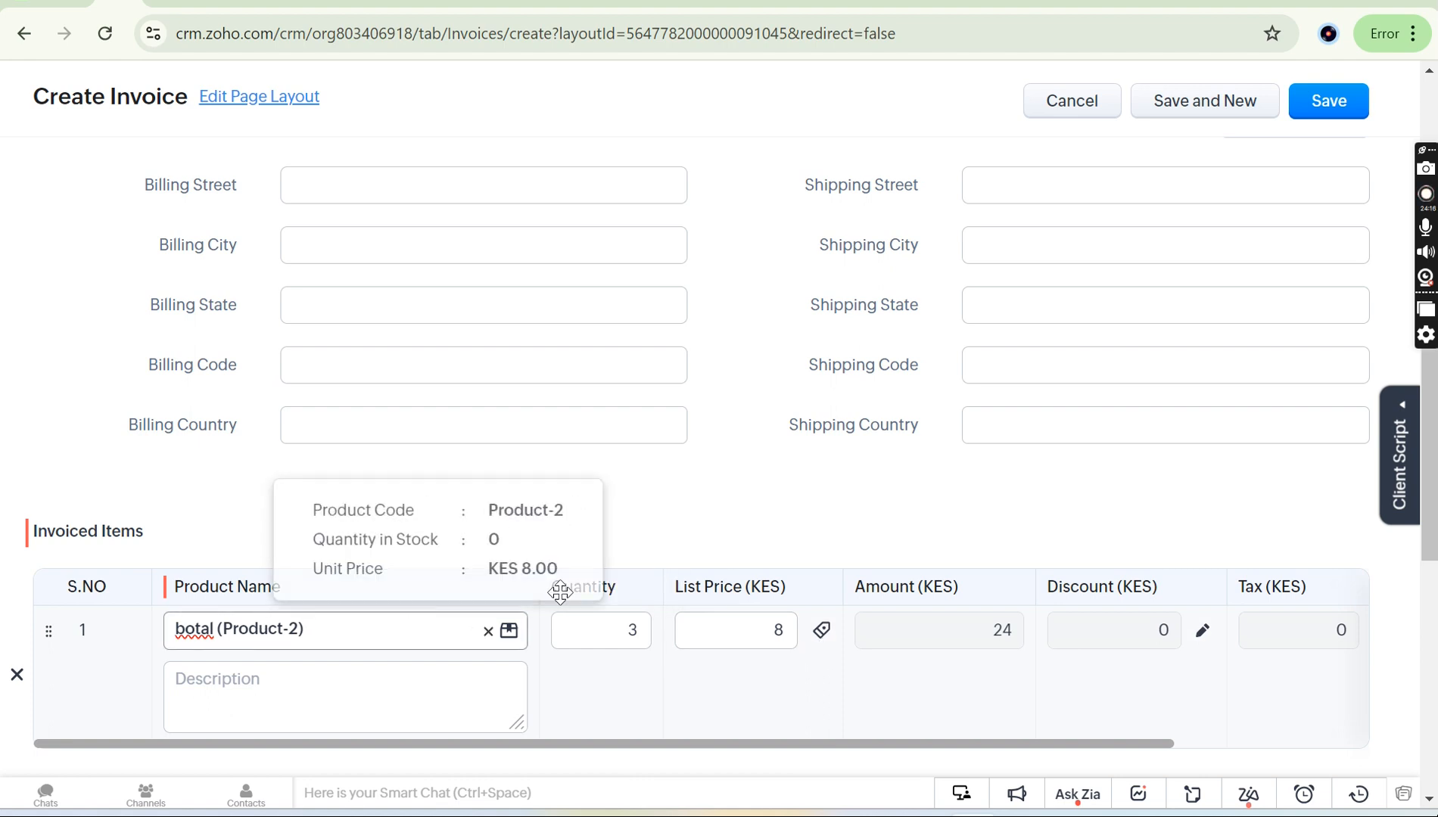
pyautogui.moveTo(1162, 620)
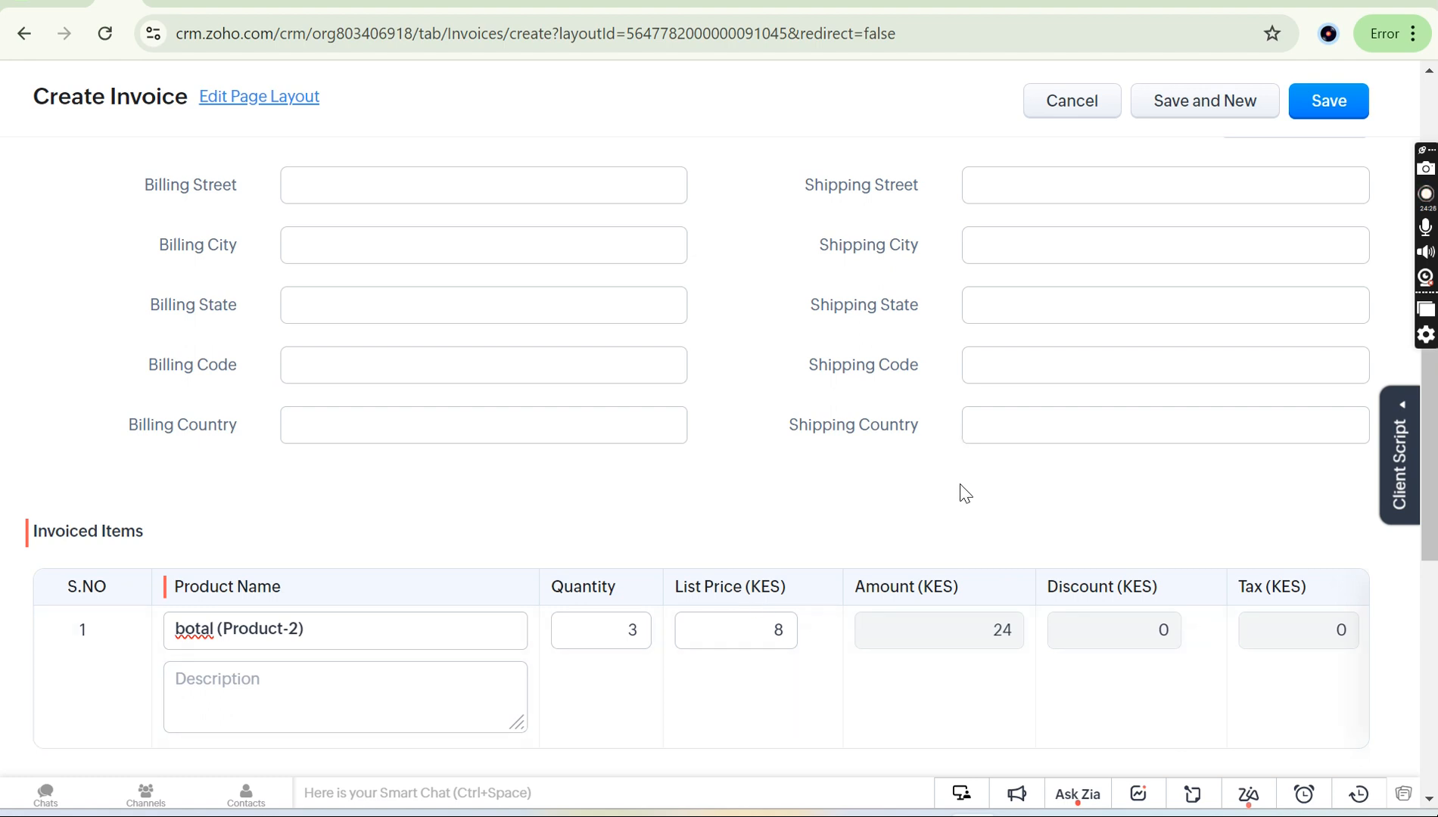
pyautogui.moveTo(1301, 645)
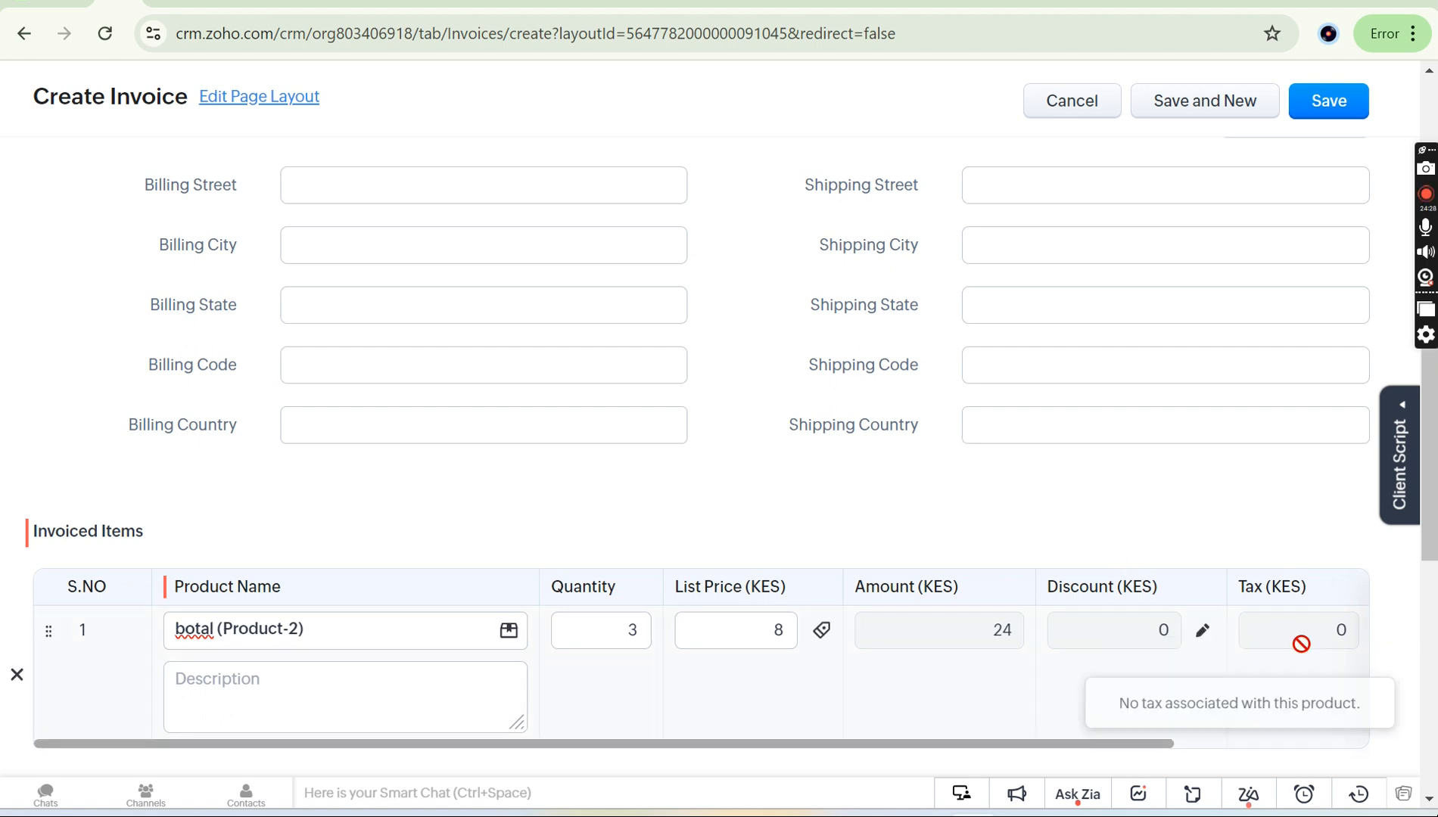
# Compare the Product Name, Quantity, List Price and Amount fields in the first Invoiced Items row without changing them.
pyautogui.moveTo(323, 631)
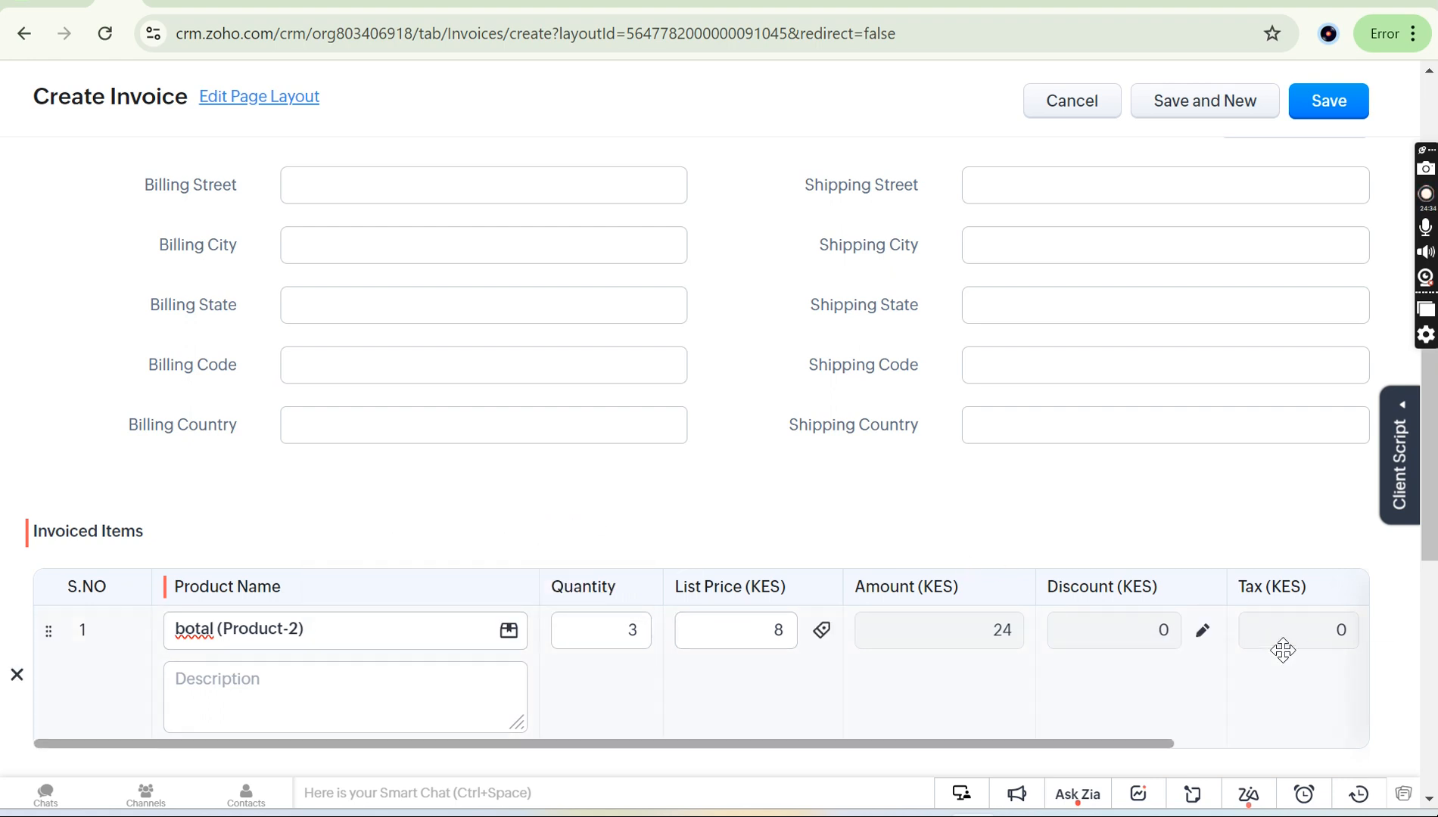
pyautogui.doubleClick(640, 633)
pyautogui.doubleClick(745, 625)
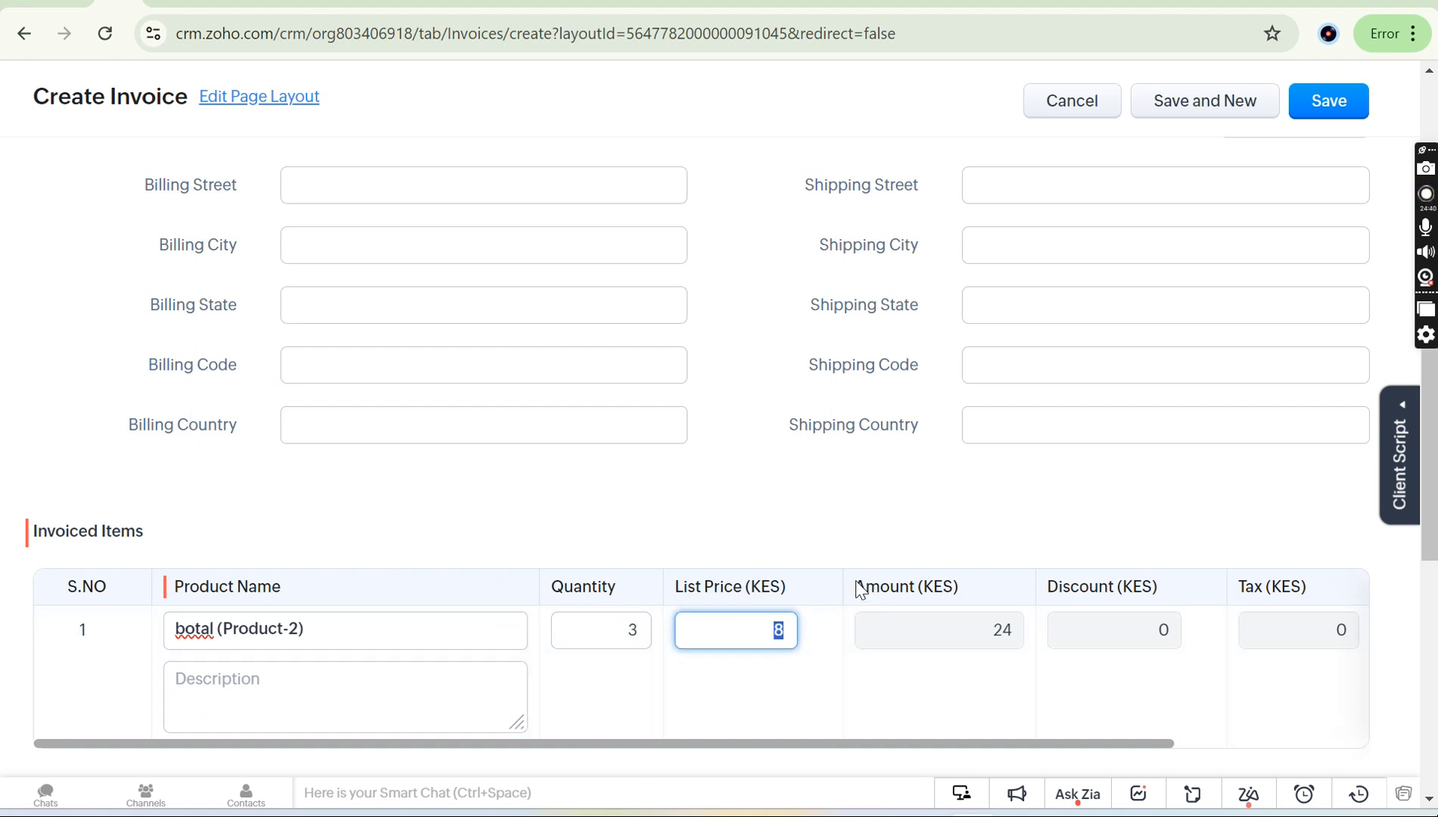
pyautogui.moveTo(859, 589); pyautogui.dragTo(977, 591)
pyautogui.click(979, 585)
pyautogui.scroll(-3, 979, 585)
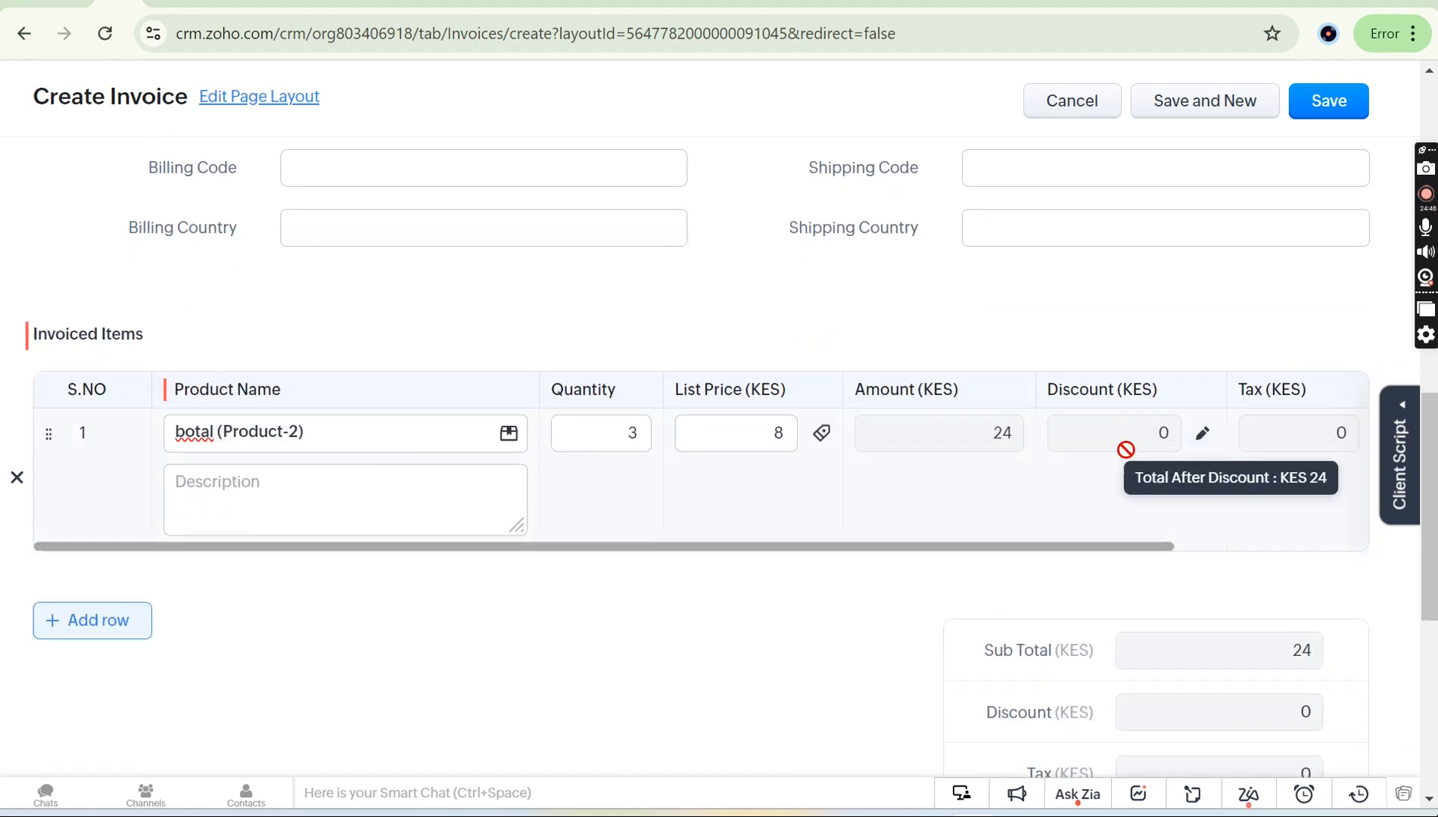
pyautogui.moveTo(331, 439)
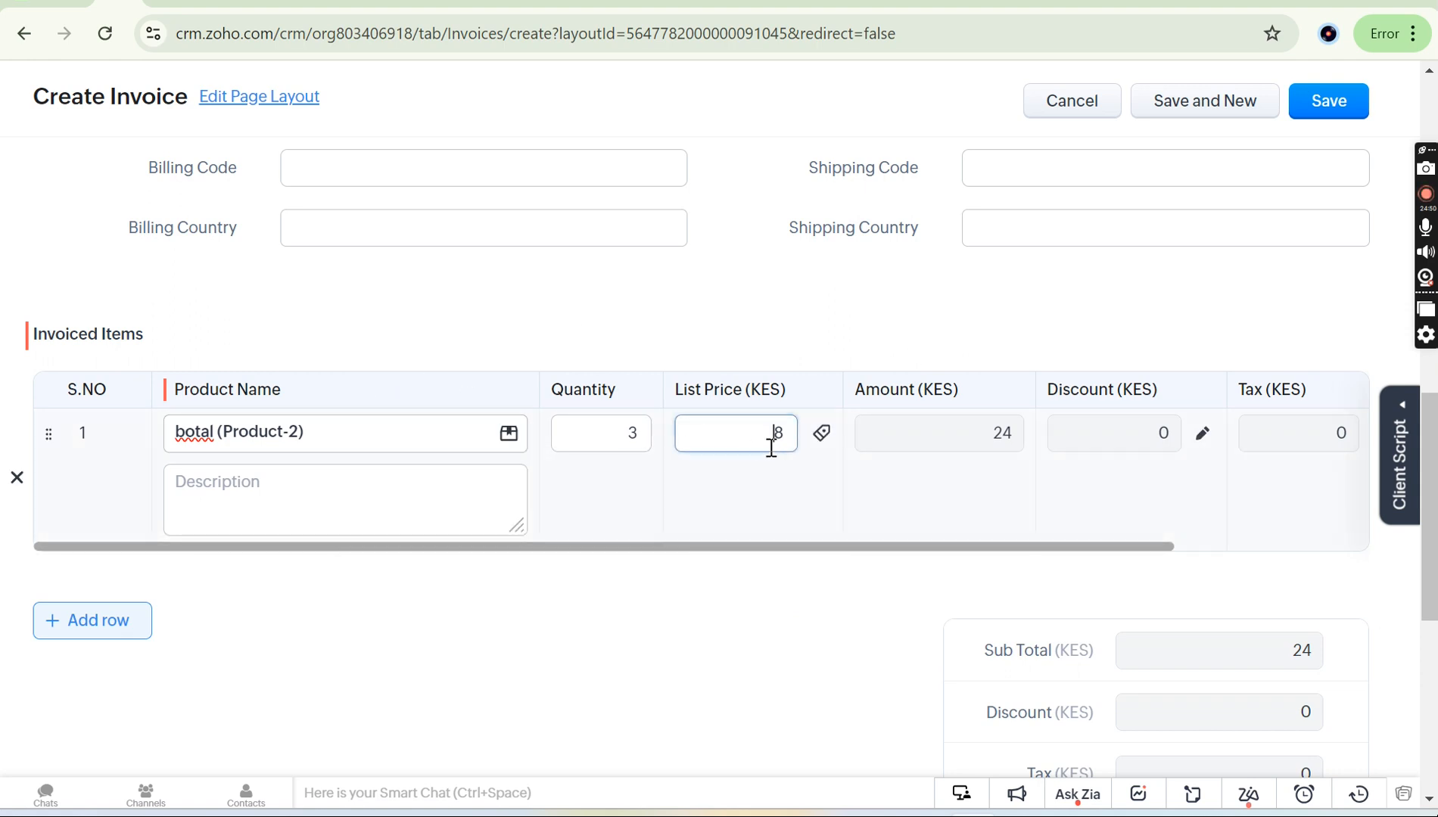
pyautogui.click(733, 485)
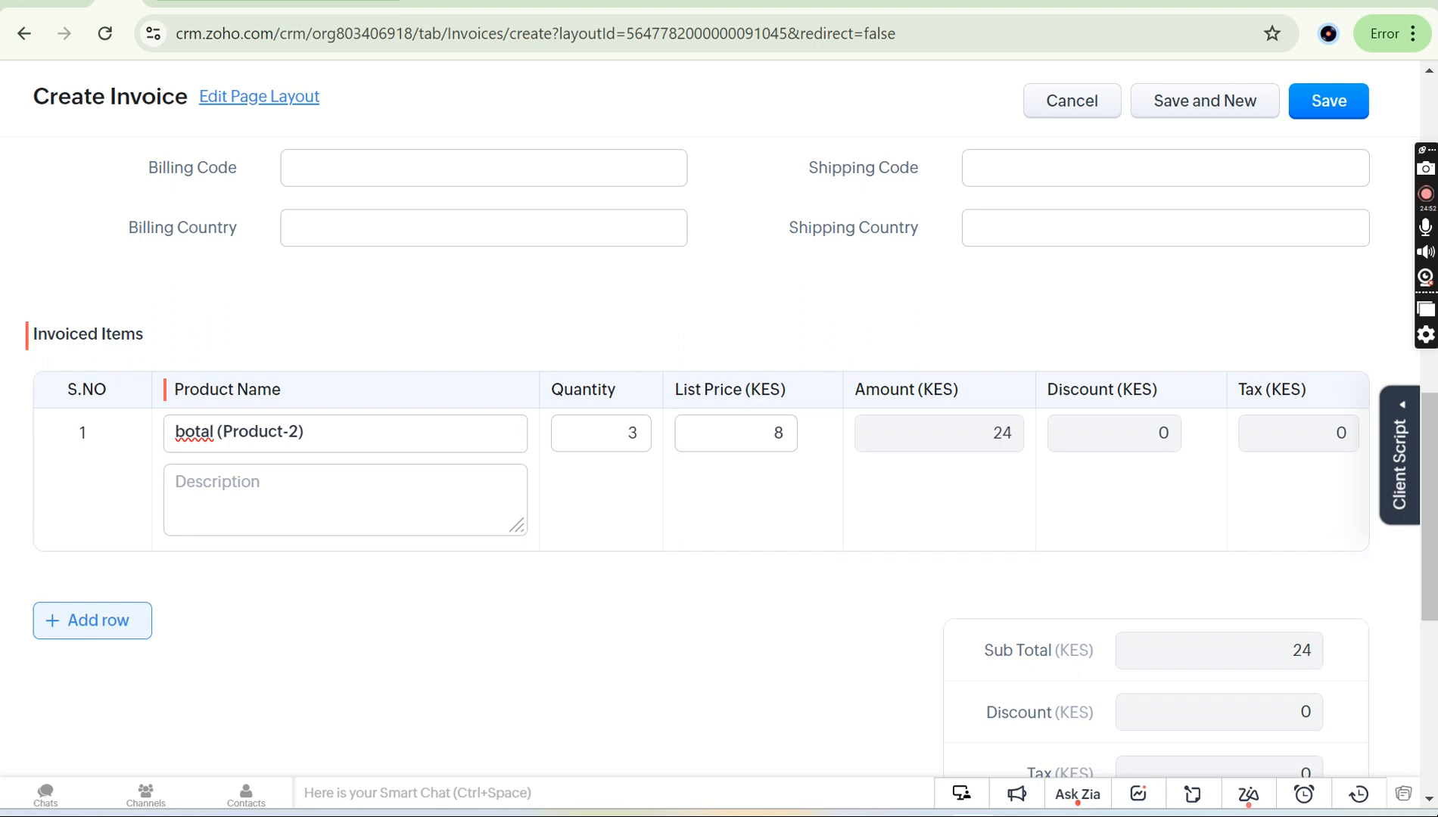
# Return to the Invoices layout and review the field types of the Invoiced Items columns from Product Name to Total.
pyautogui.hotkey('ctrl', 'Tab')
pyautogui.hscroll(3, 786, 420)
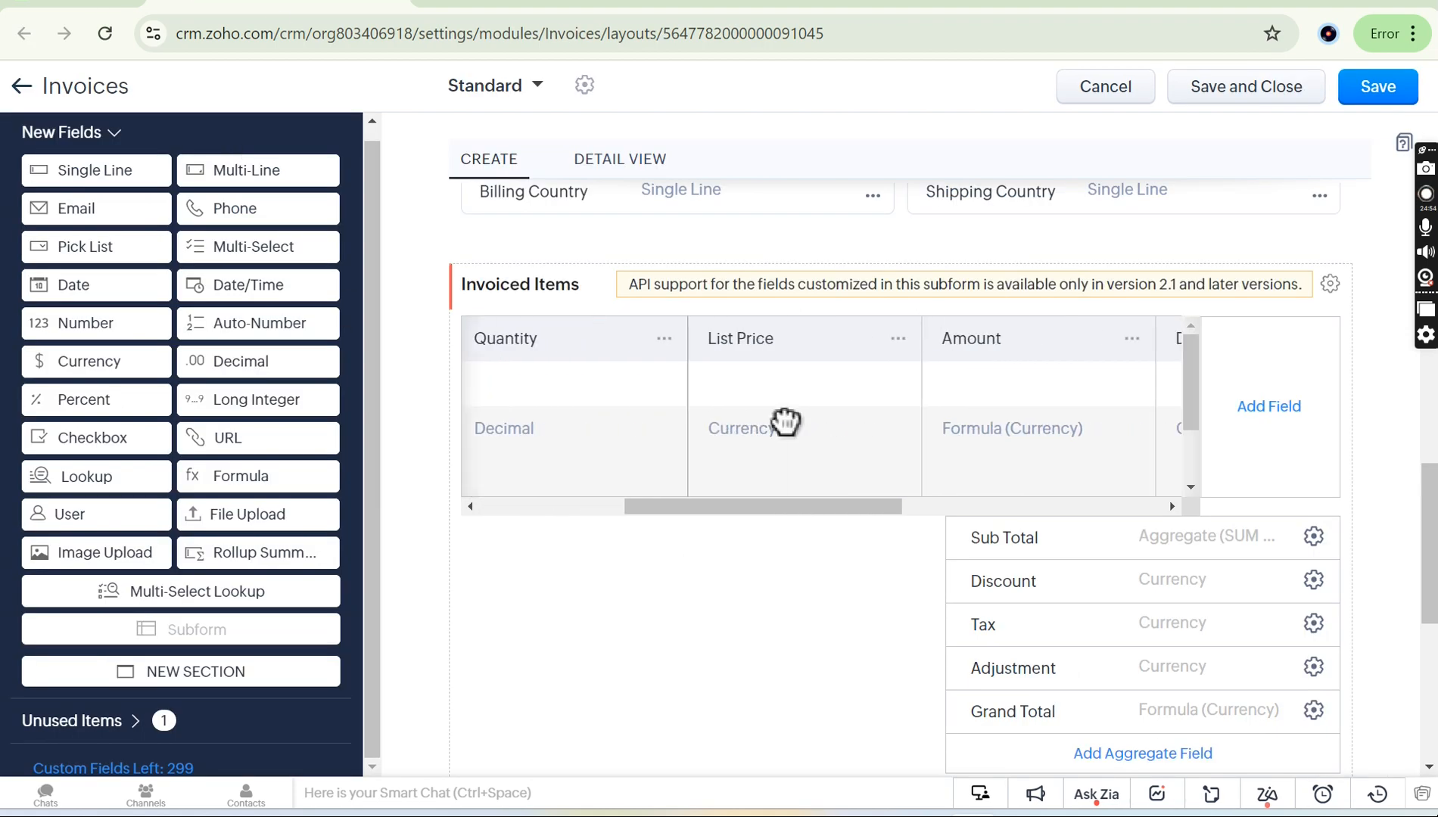
pyautogui.hscroll(-4, 786, 420)
pyautogui.hscroll(5, 911, 379)
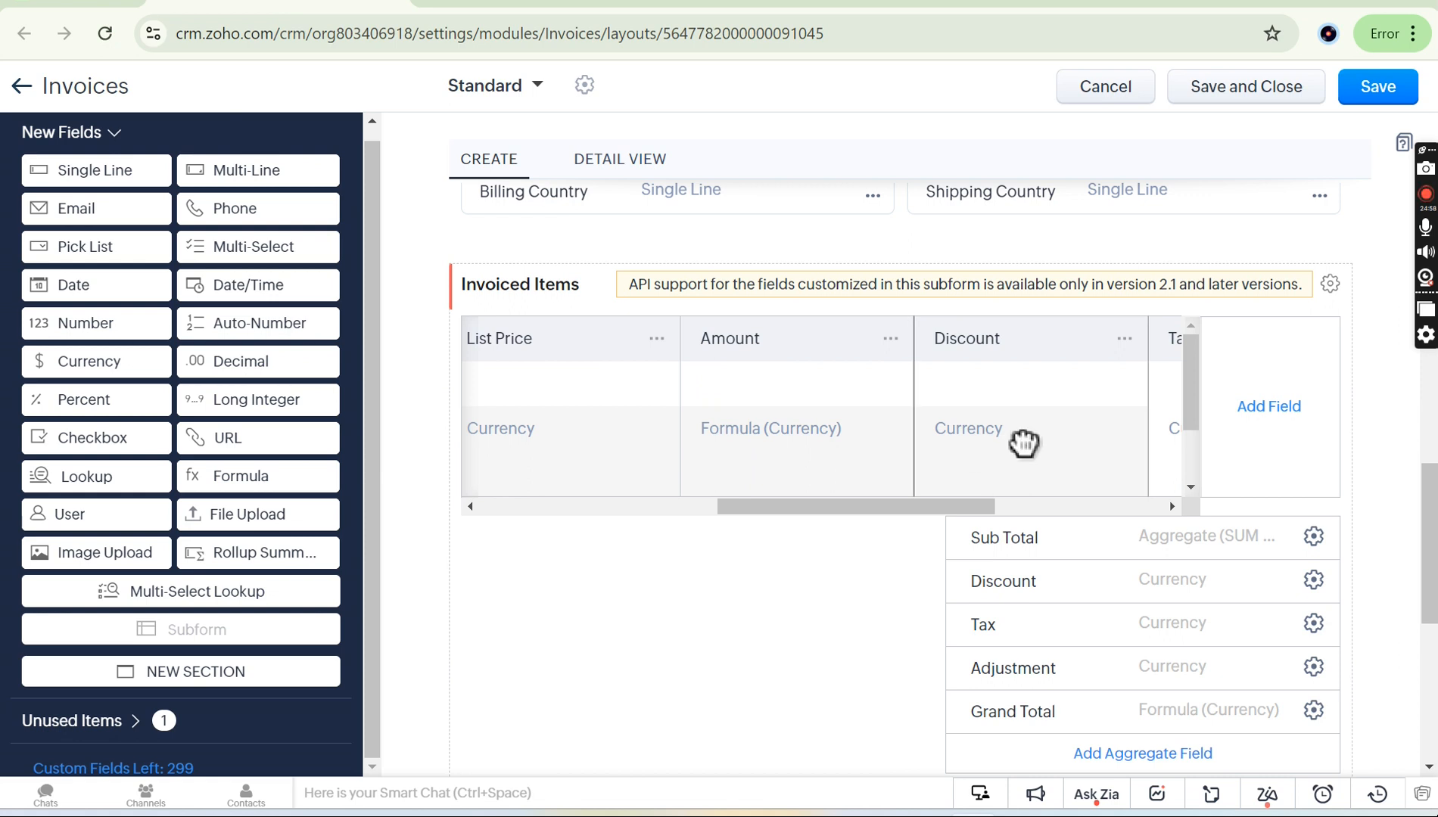
pyautogui.hscroll(3, 1020, 442)
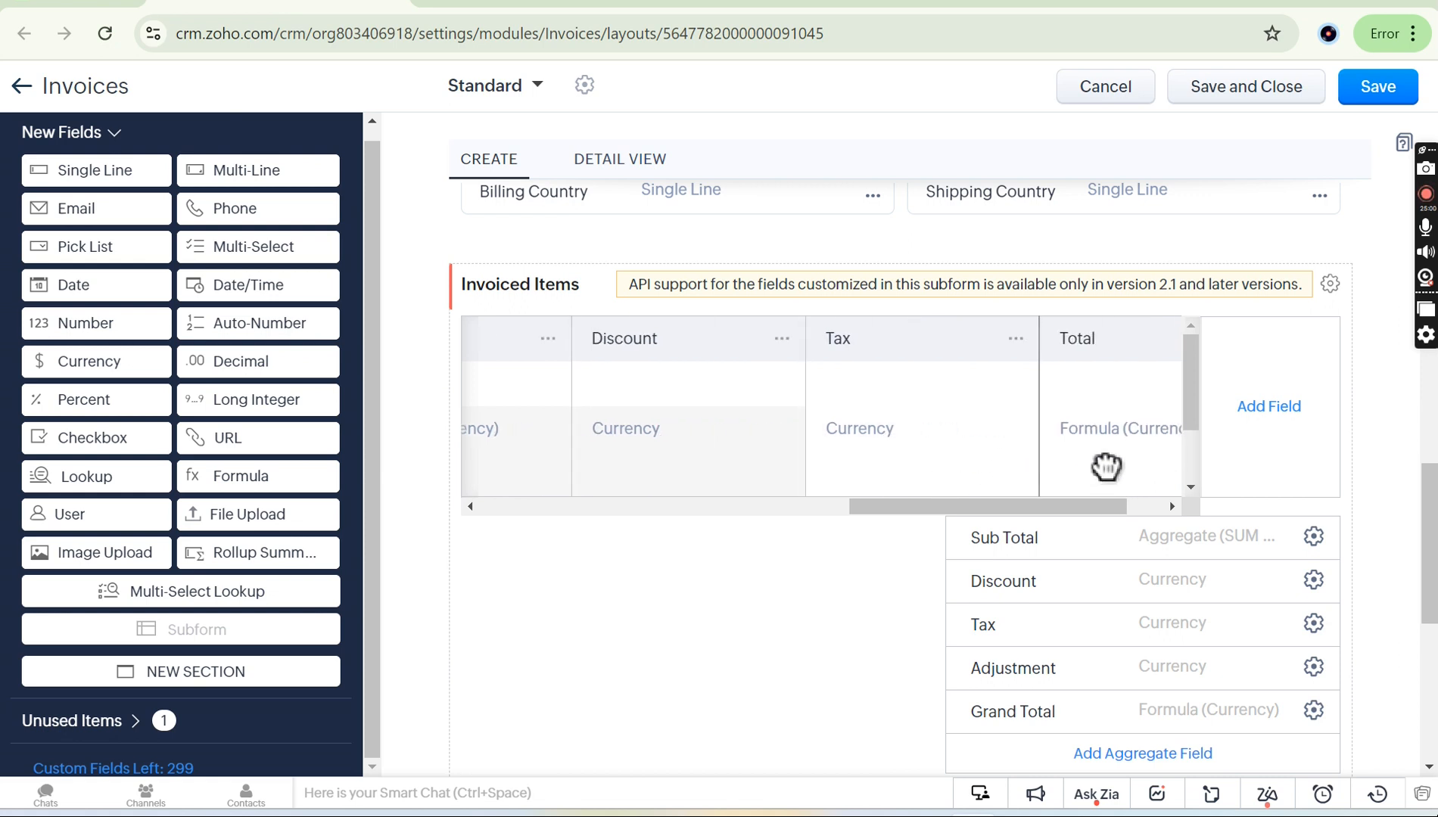
pyautogui.hscroll(2, 1105, 466)
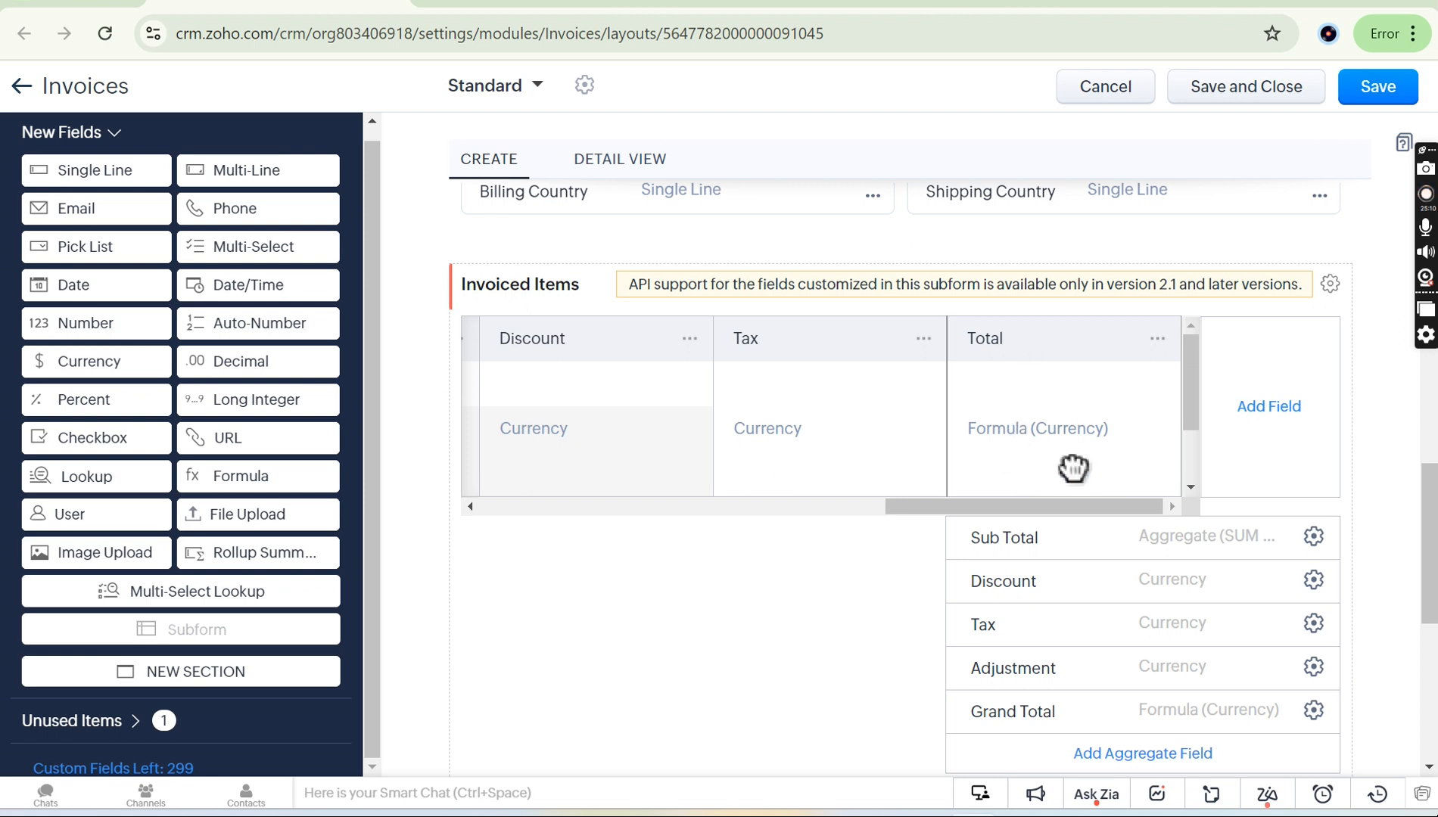
pyautogui.hscroll(-6, 712, 426)
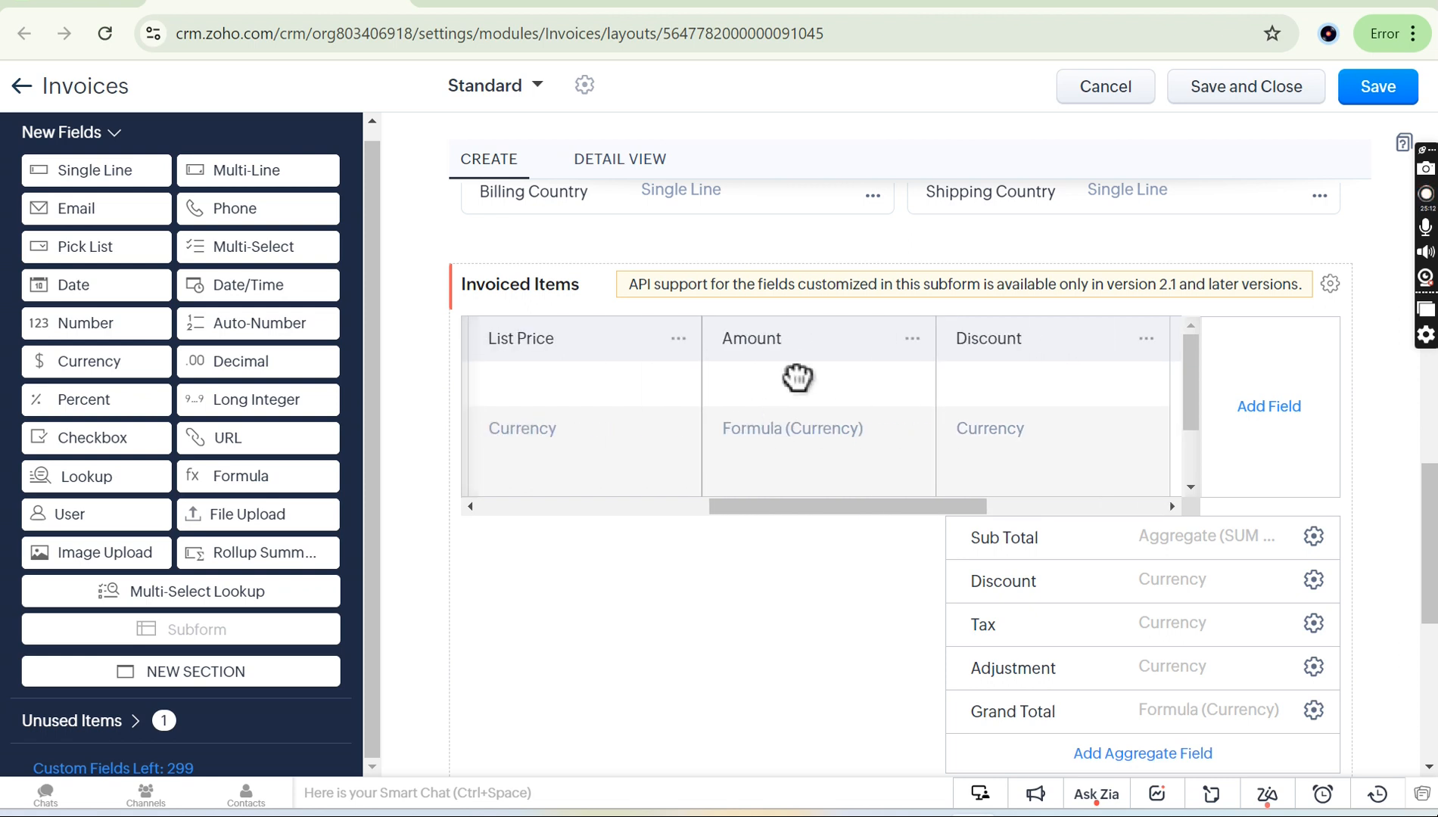
pyautogui.hscroll(-6, 800, 453)
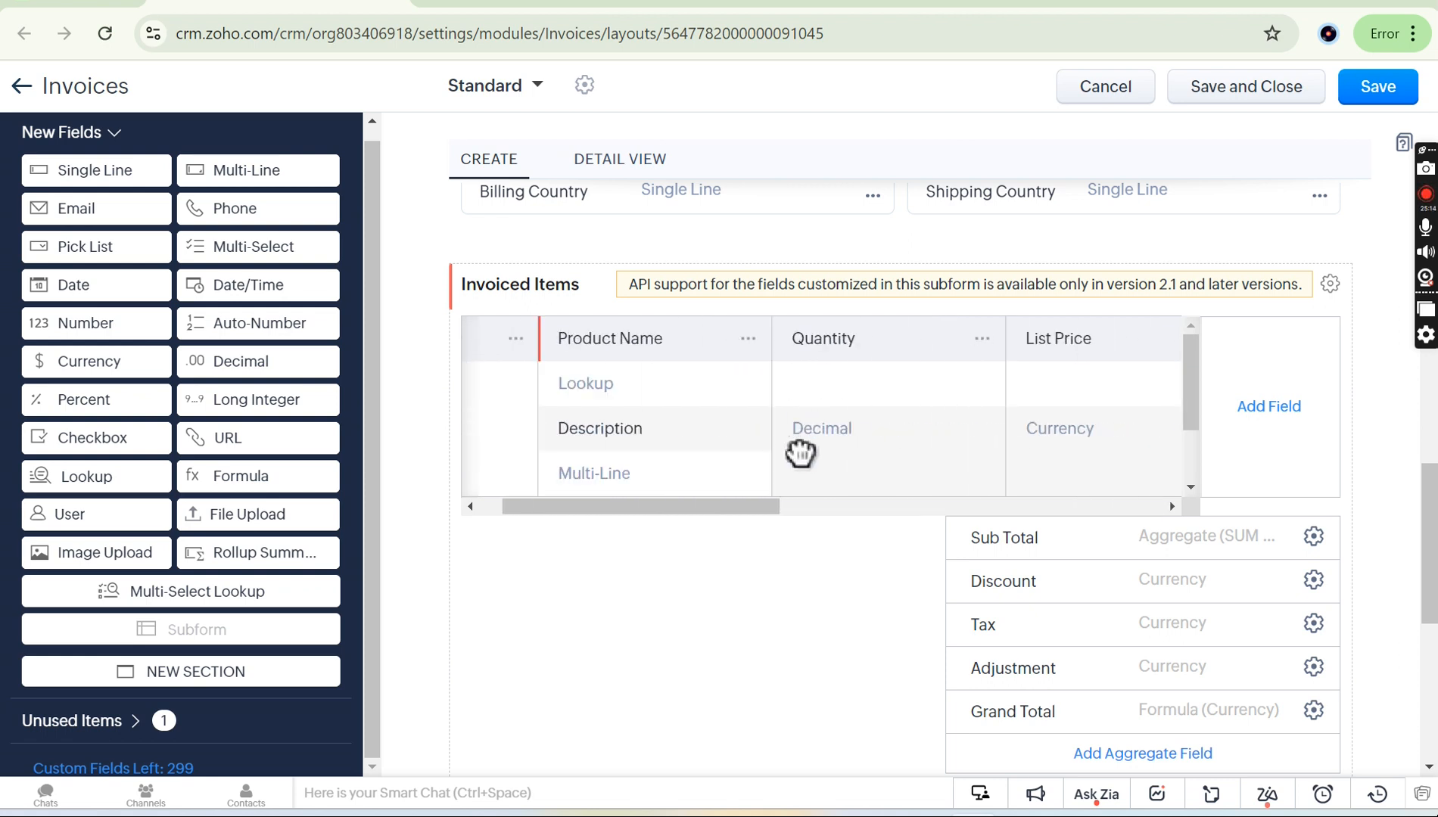
pyautogui.hscroll(10, 800, 452)
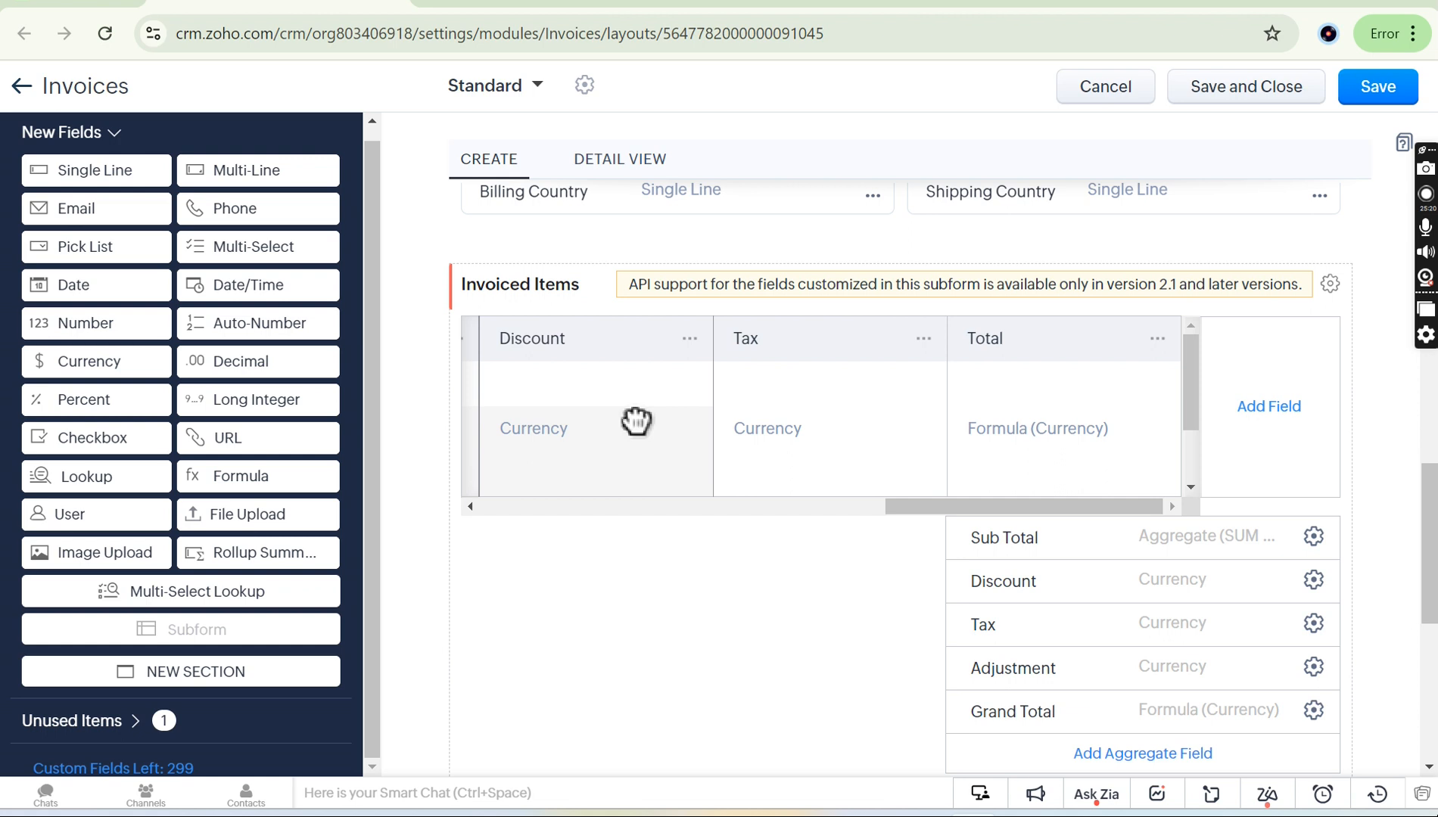
pyautogui.hscroll(-5, 636, 420)
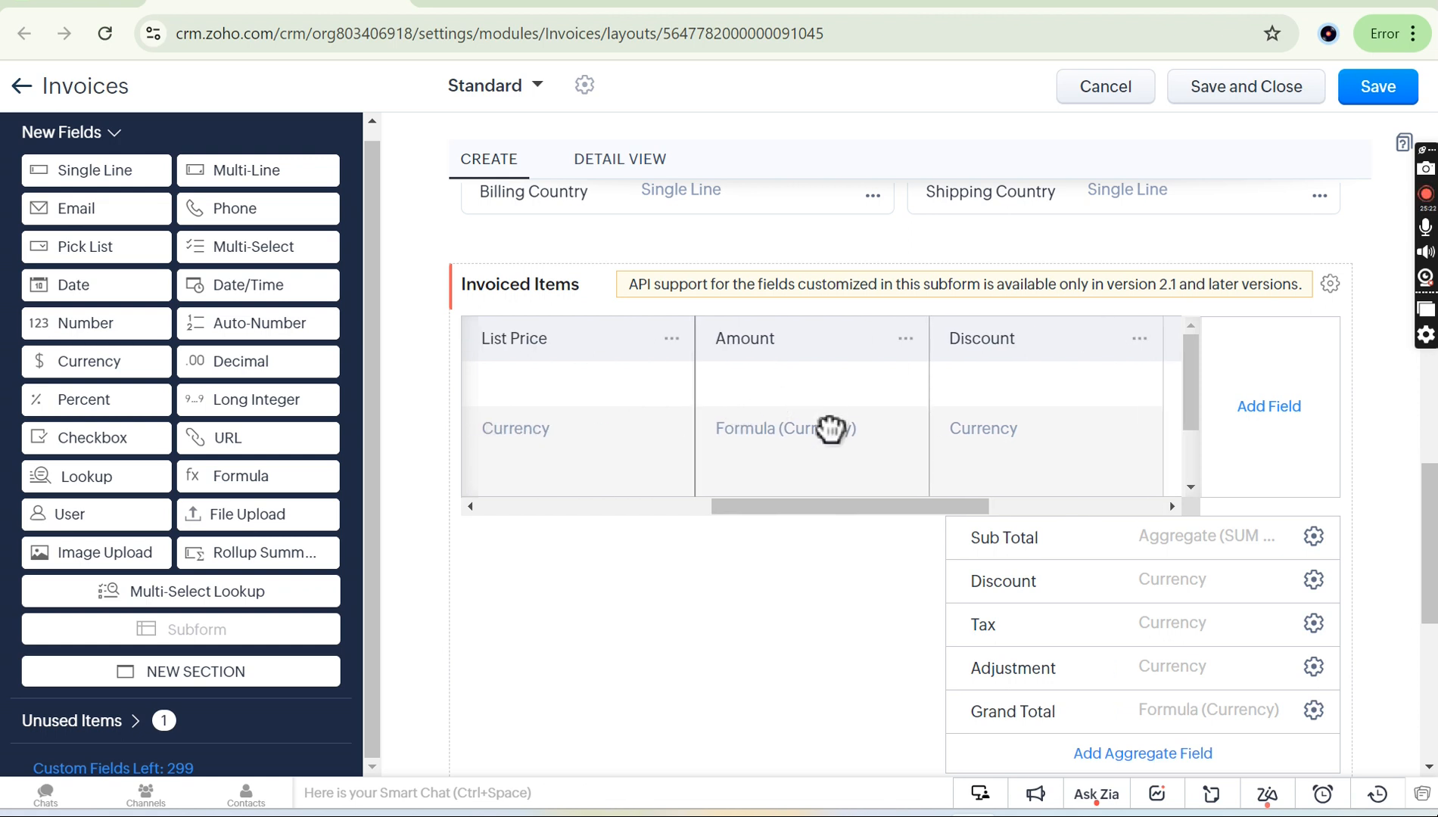
pyautogui.hscroll(-3, 830, 428)
pyautogui.hscroll(8, 829, 429)
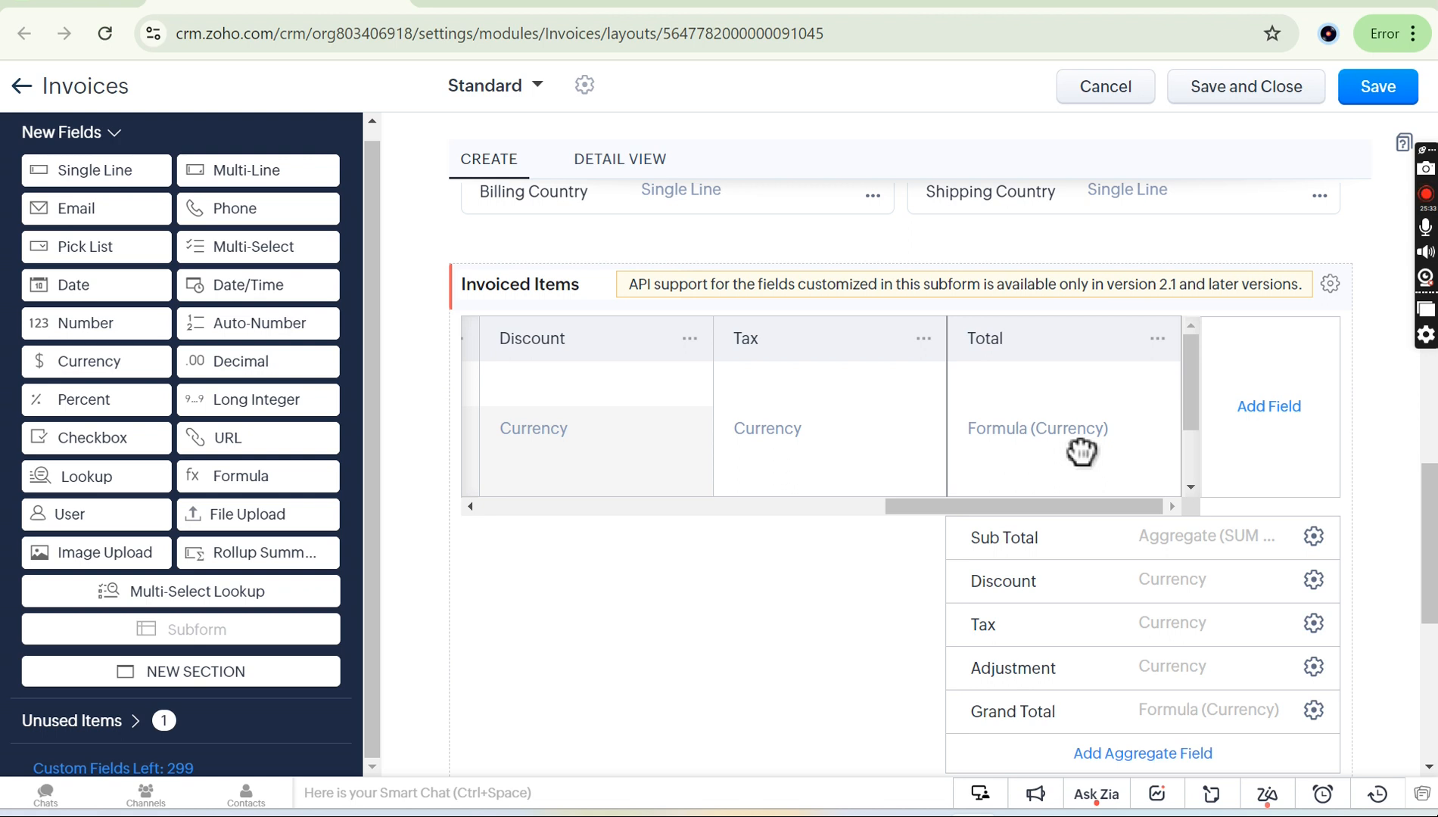
pyautogui.hscroll(-3, 723, 467)
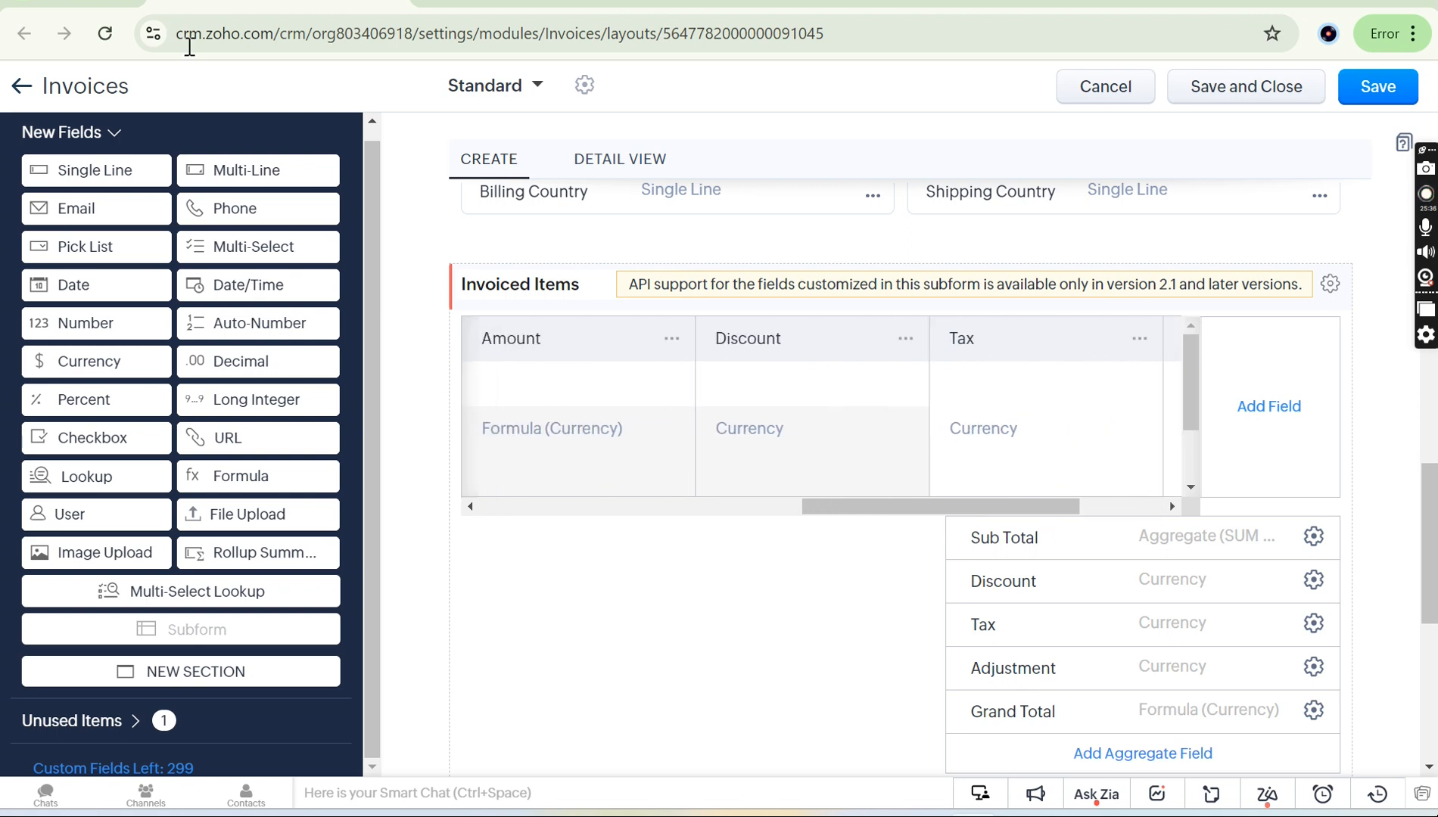
# Go back to the Create Invoice form and examine the item row's Total and the summary fields from Sub Total to Grand Total.
pyautogui.hotkey('ctrl', 'w')
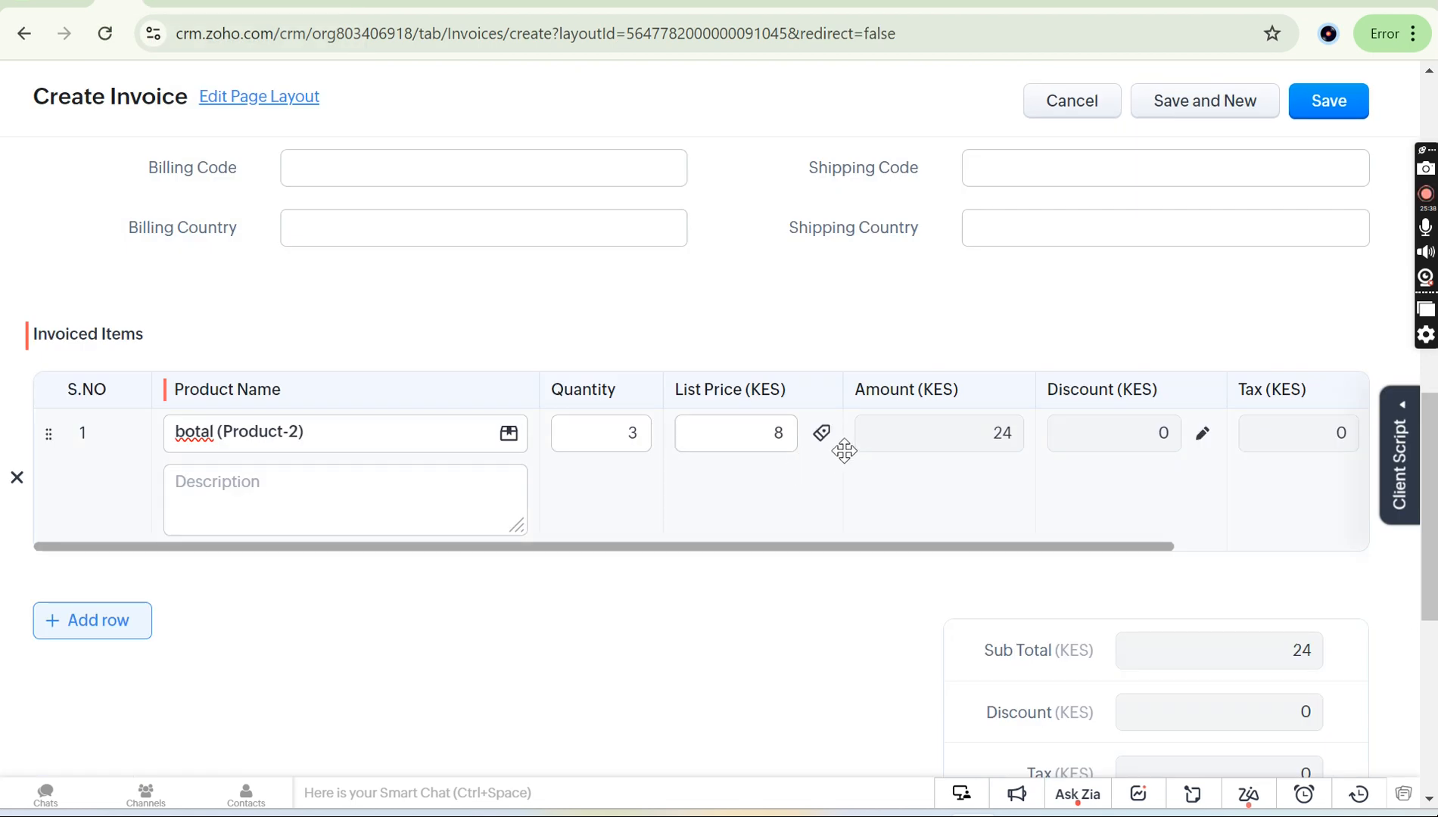
pyautogui.hscroll(3, 843, 450)
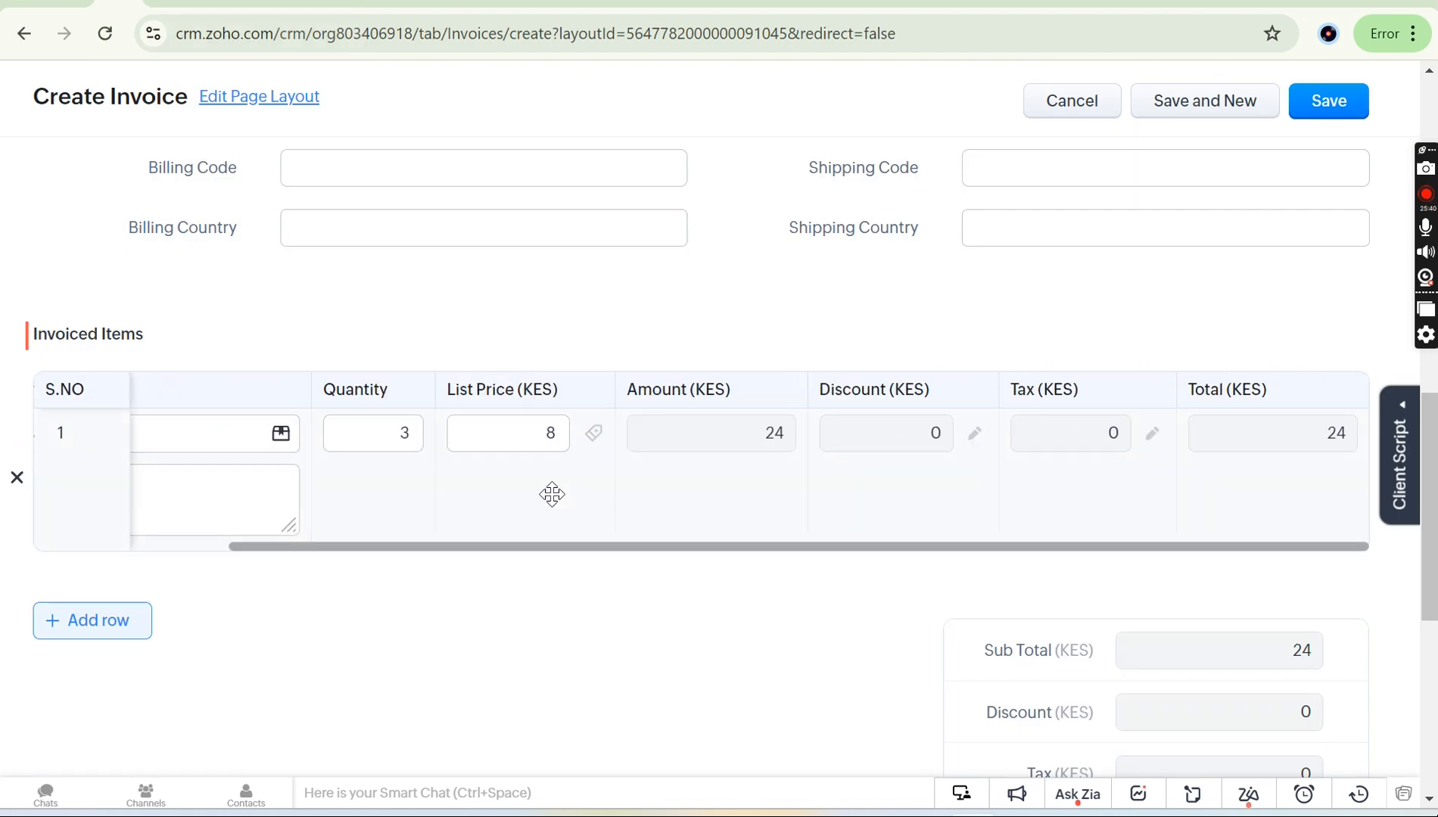
pyautogui.hscroll(-3, 551, 494)
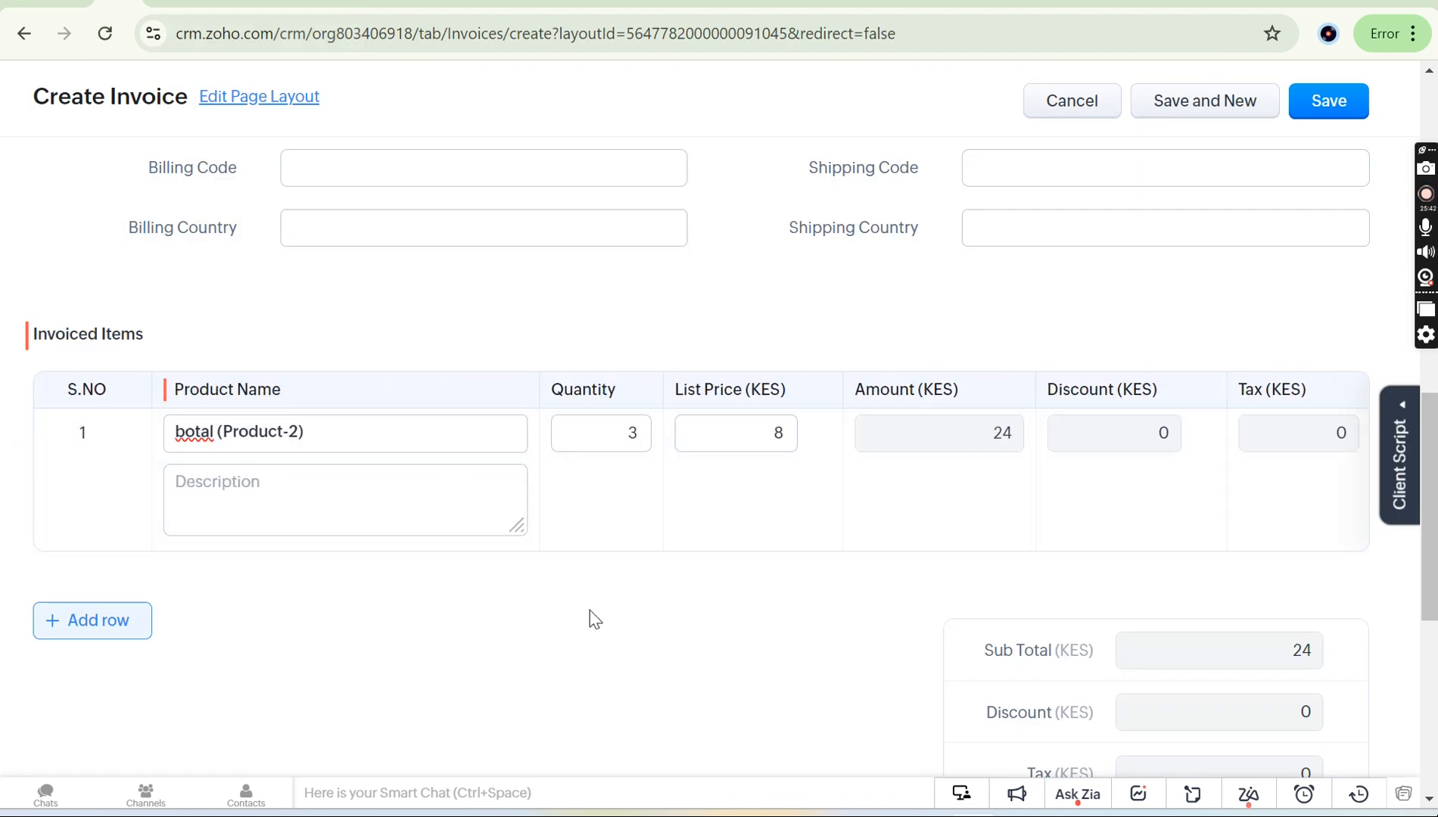
pyautogui.scroll(-2, 590, 610)
pyautogui.scroll(-2, 589, 609)
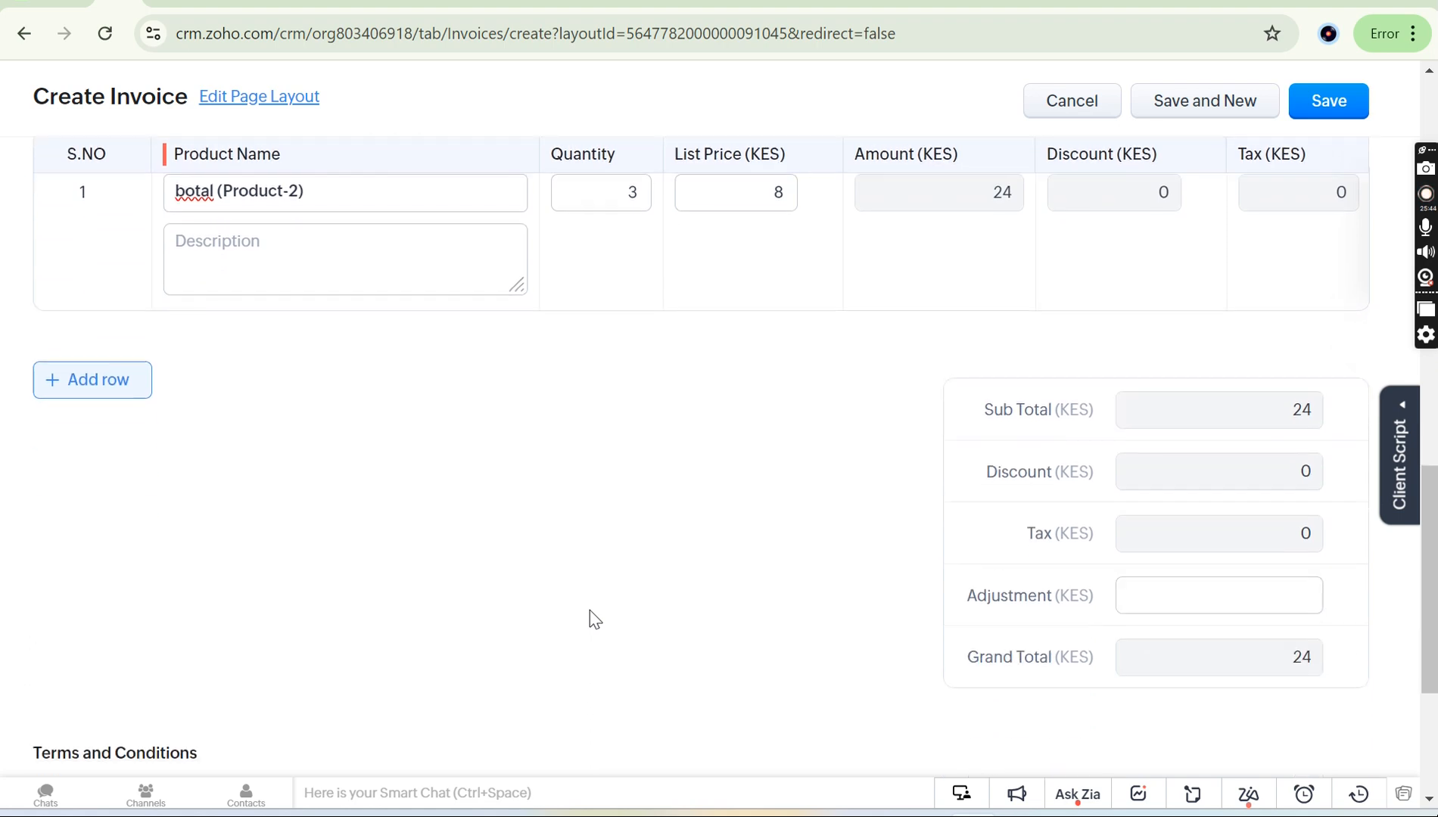
pyautogui.scroll(3, 590, 610)
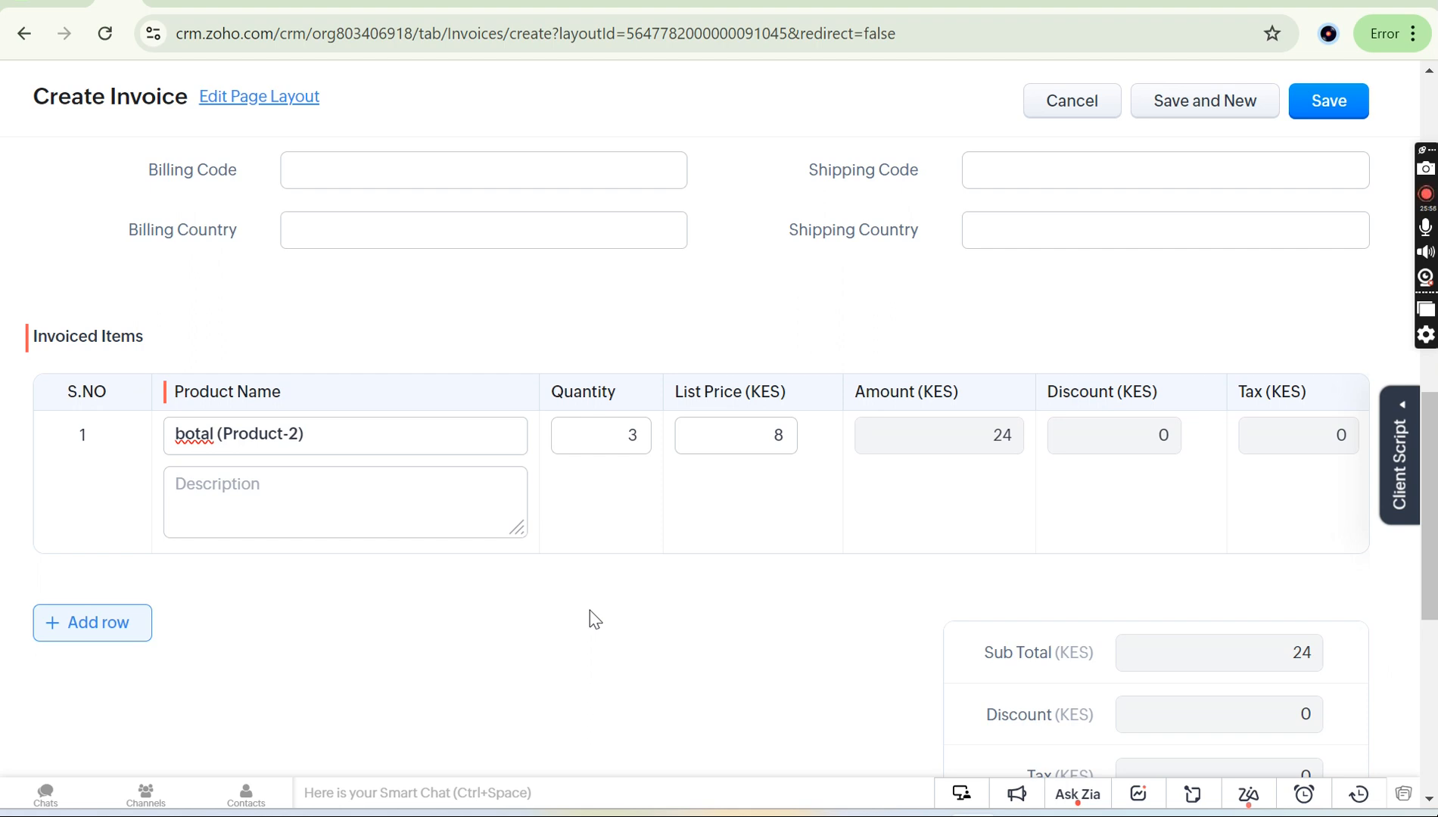
# Switch back to the Invoices layout editor and inspect the Amount, Discount and Tax columns of Invoiced Items.
pyautogui.hotkey('ctrl', 'Tab')
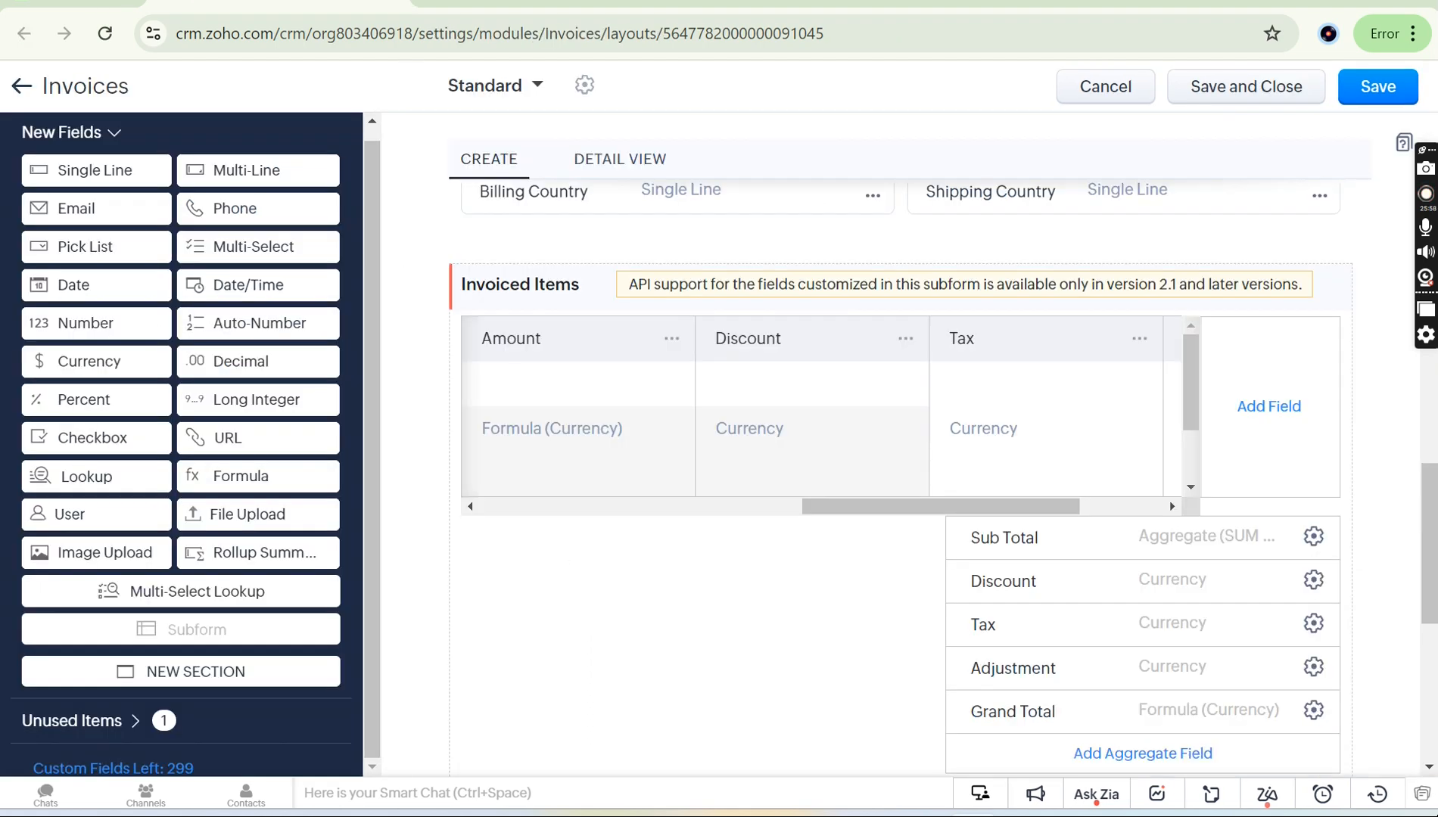
pyautogui.scroll(4, 533, 482)
pyautogui.scroll(-4, 533, 482)
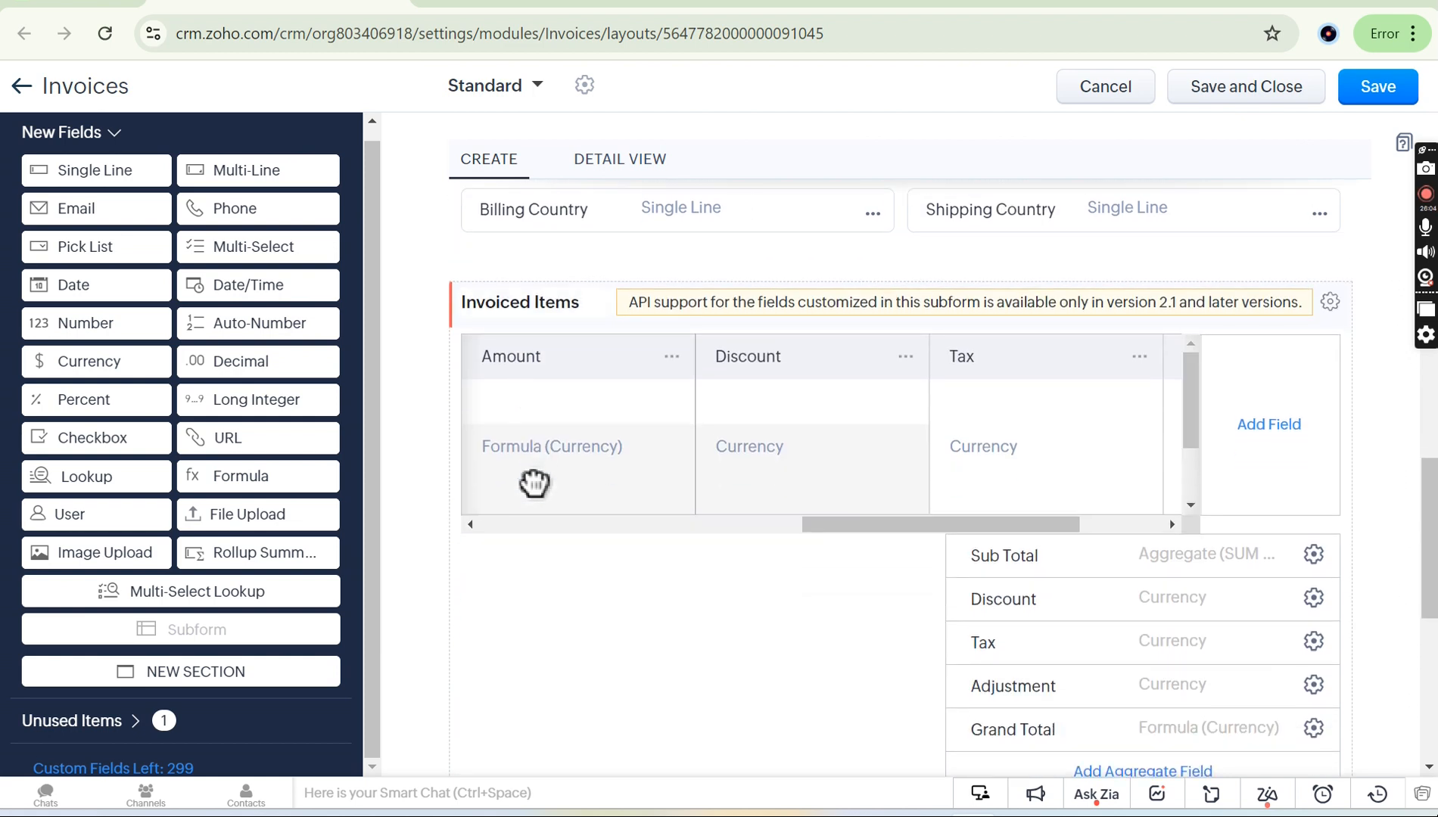
# Add a pick list field labelled "discount typer" to the Address Information section, below Billing State.
pyautogui.hscroll(3, 767, 530)
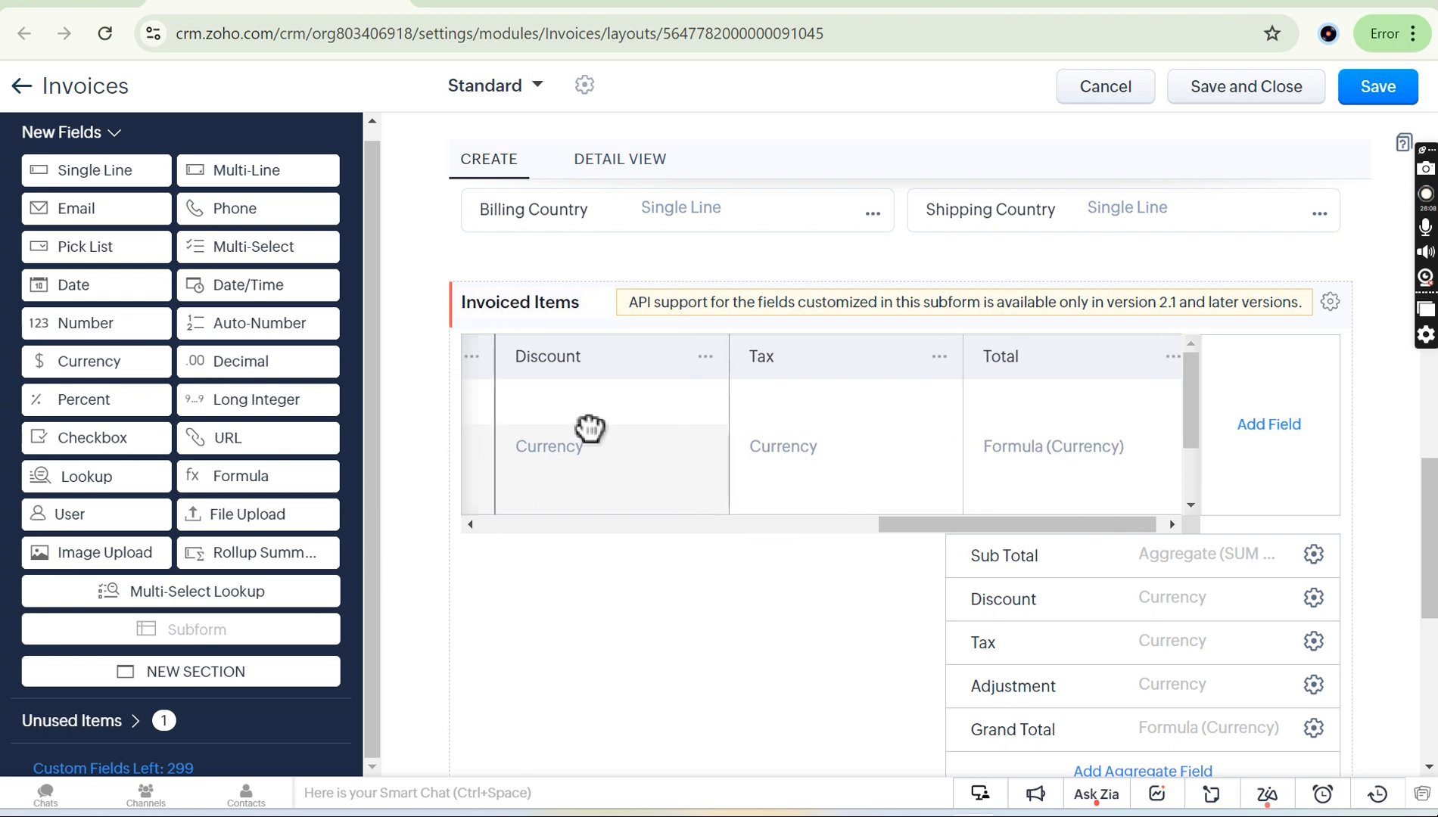
pyautogui.scroll(2, 588, 426)
pyautogui.moveTo(86, 257); pyautogui.dragTo(552, 290)
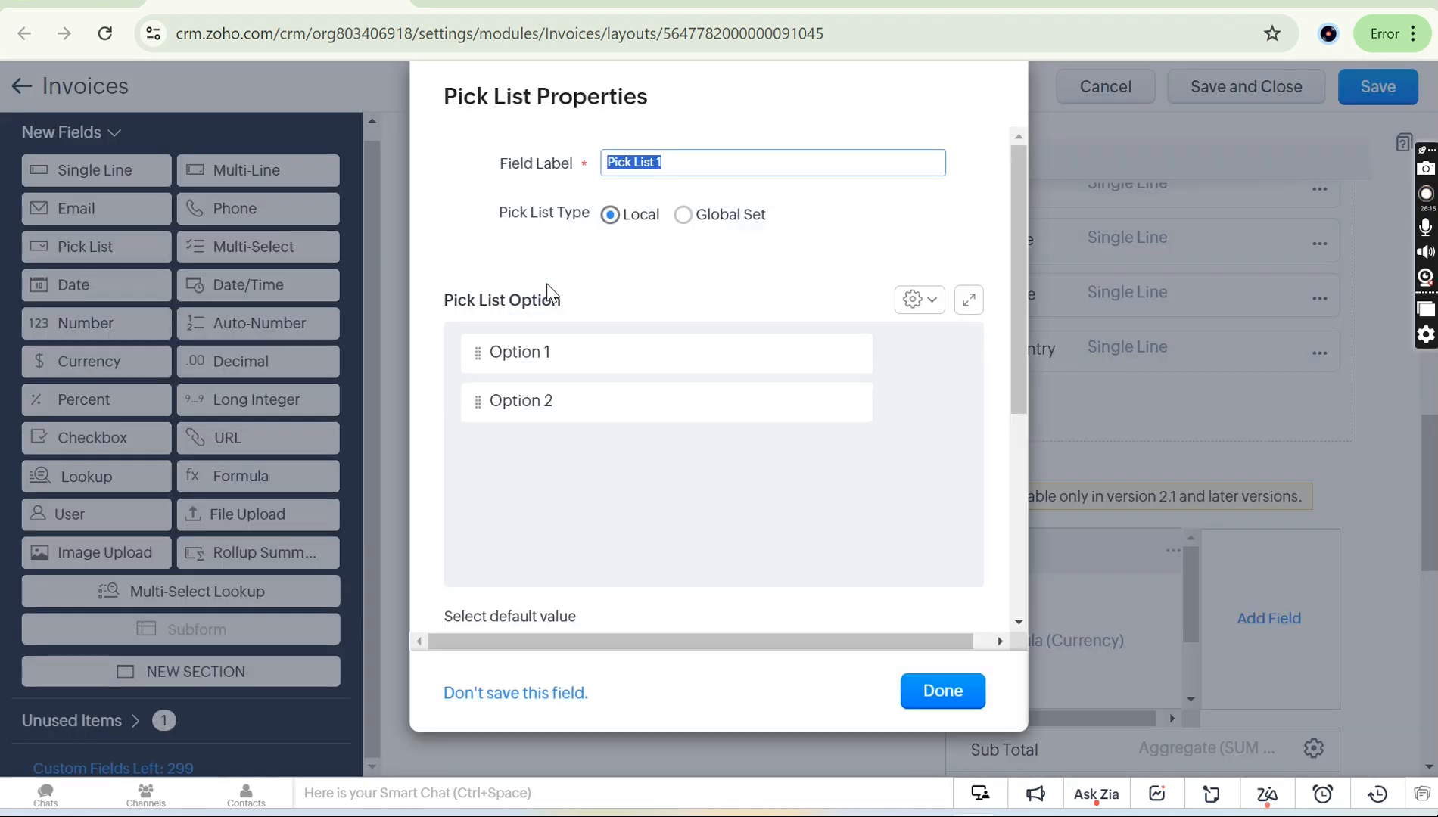
pyautogui.write('discount typer')
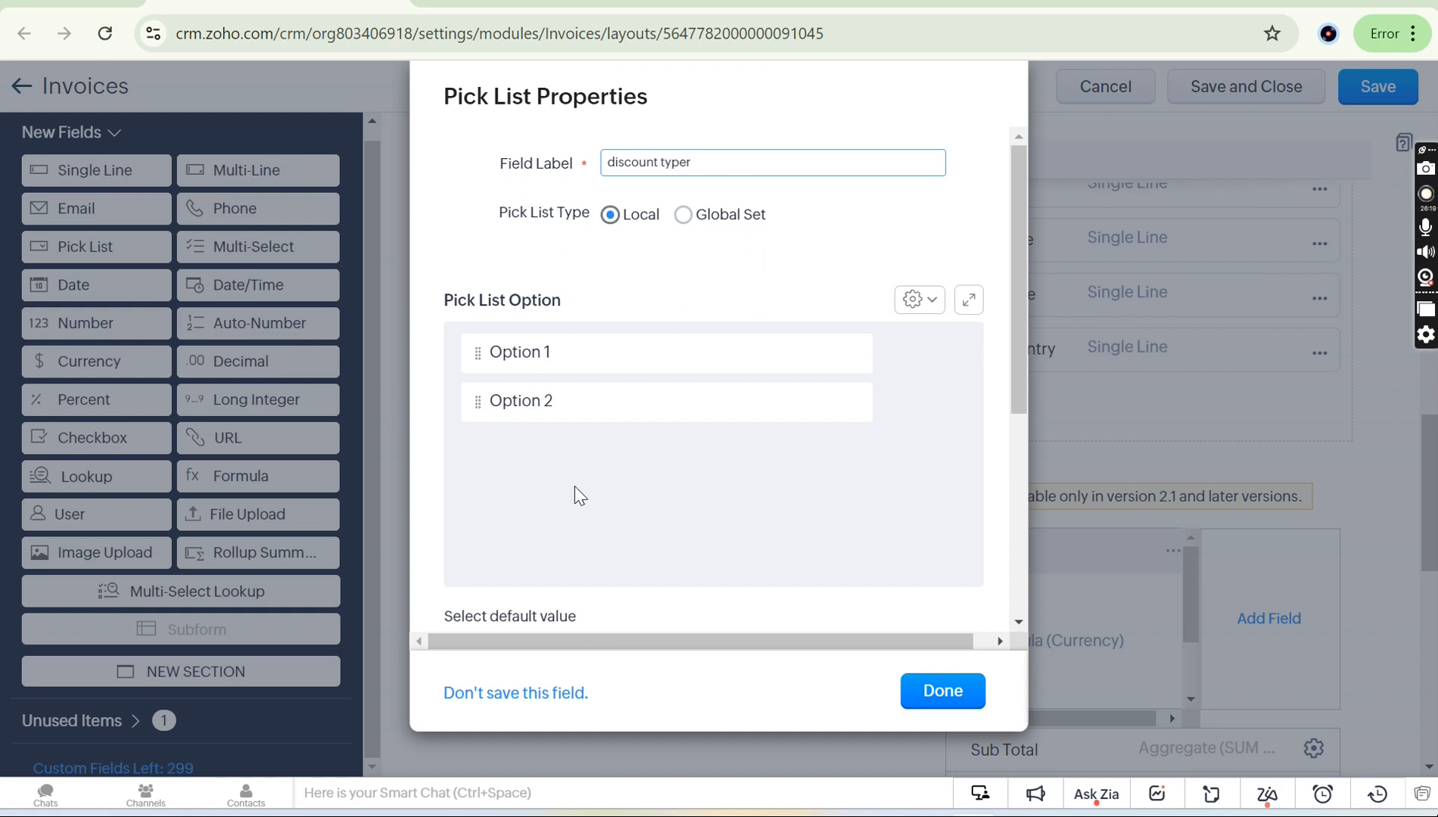
# Name the pick list's two options "Flat discount" and "Percent discount" and finish the field's properties.
pyautogui.click(564, 352)
pyautogui.moveTo(565, 353); pyautogui.dragTo(370, 365)
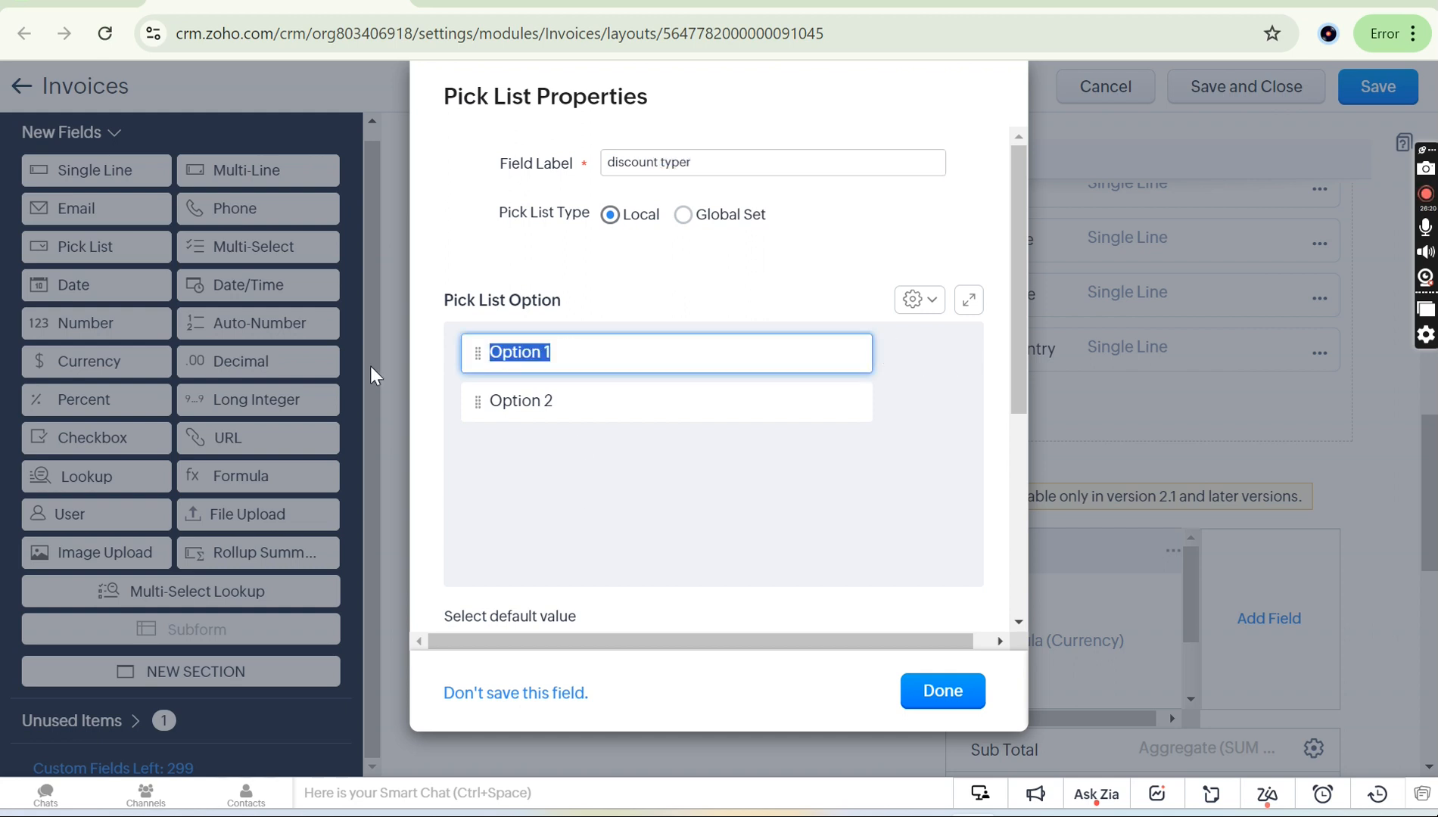
pyautogui.write('Flat di')
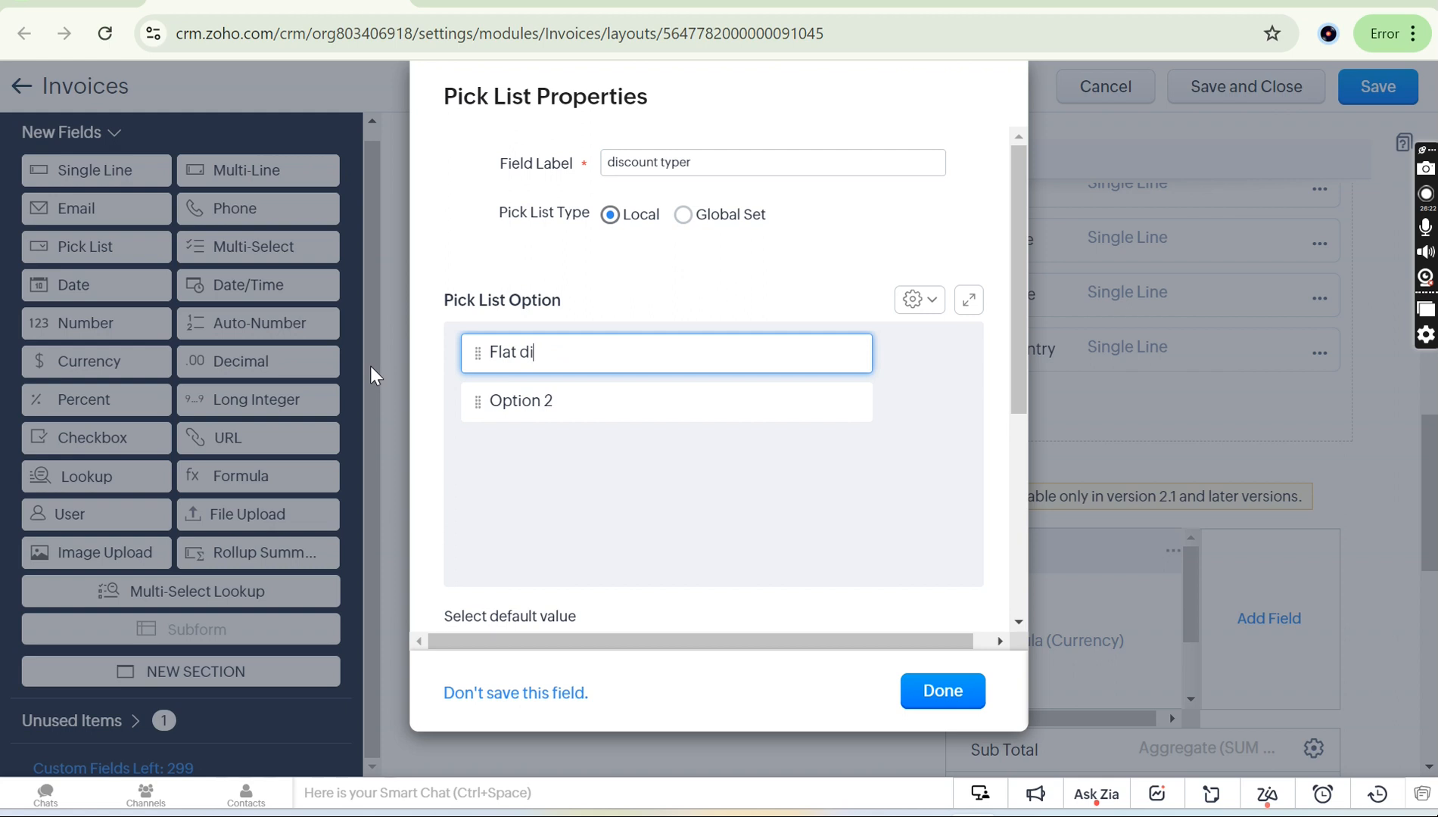
pyautogui.write('scount')
pyautogui.moveTo(578, 399); pyautogui.dragTo(447, 412)
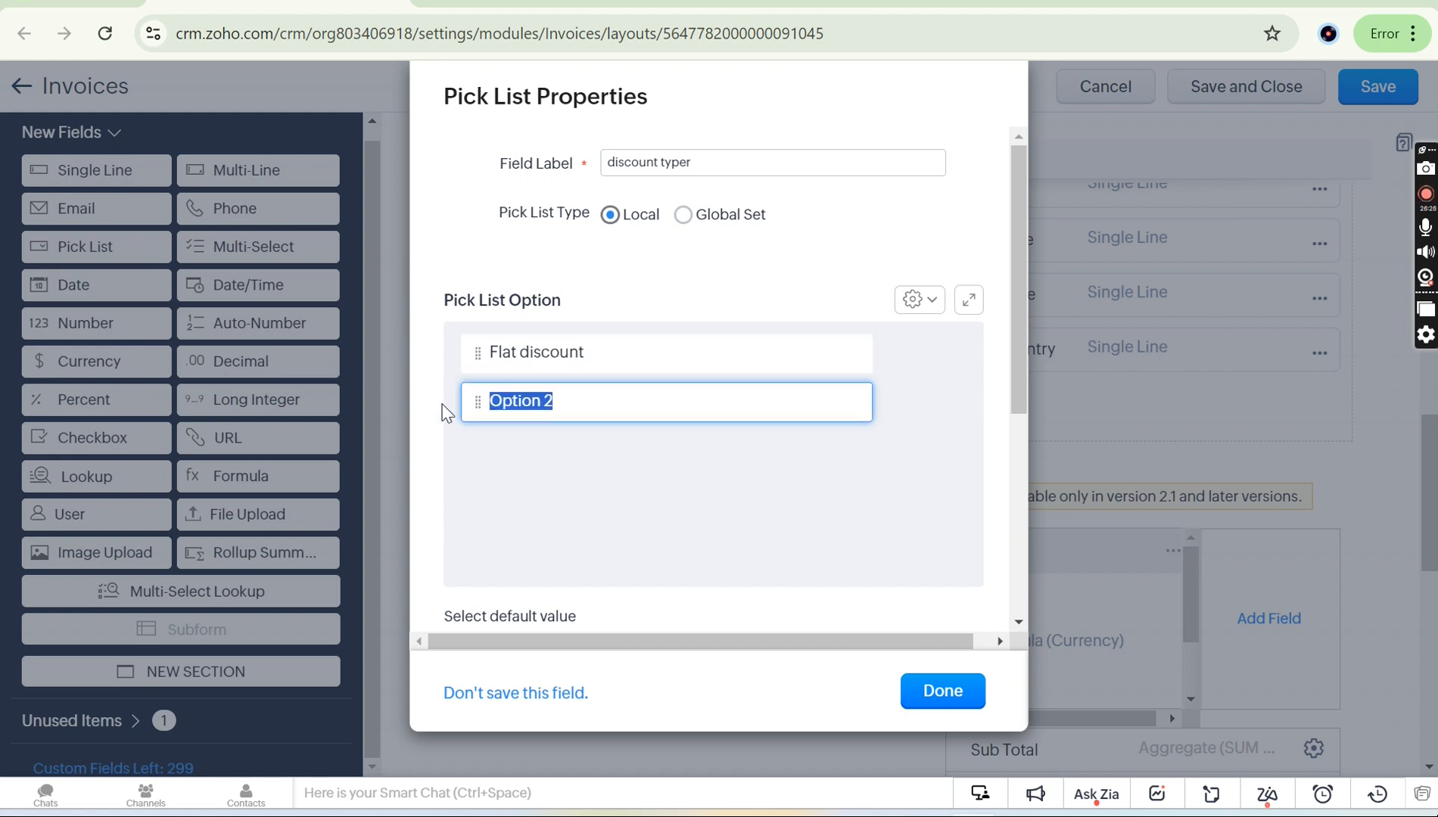
pyautogui.write('Percent discount')
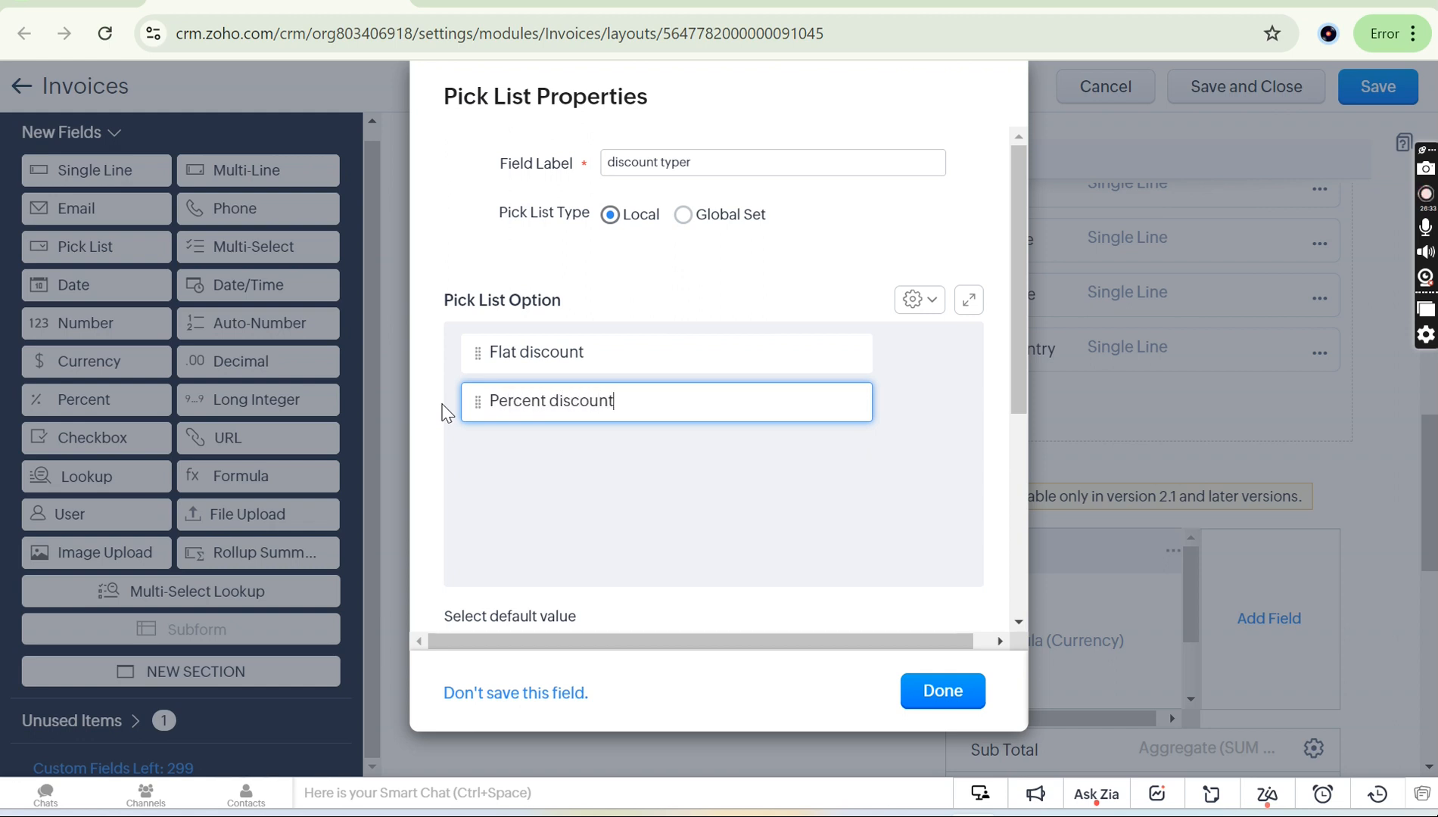
pyautogui.click(841, 455)
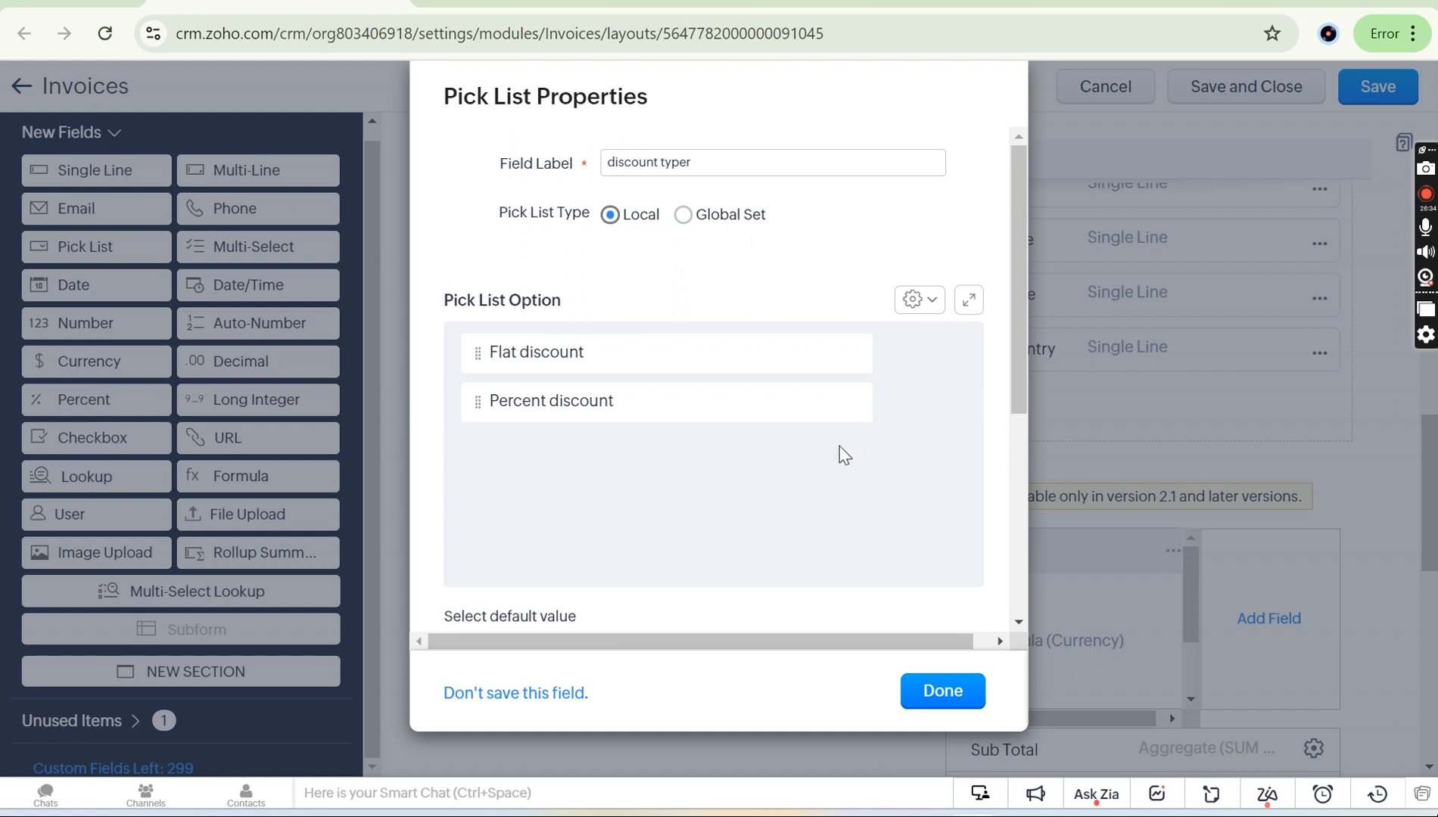
pyautogui.click(942, 691)
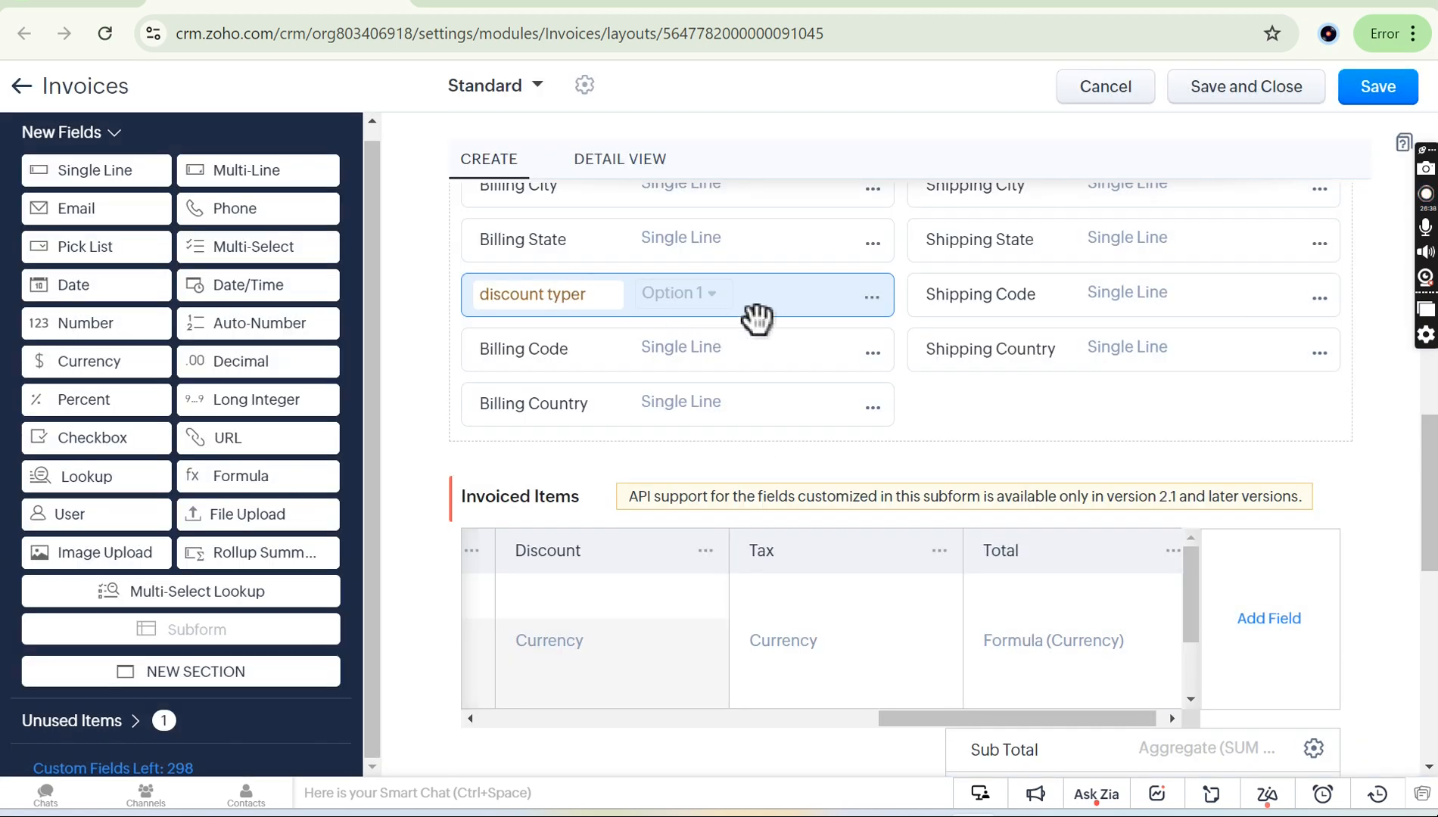
# Add a Single Line field labelled "Flat discount amount" directly below the discount typer field.
pyautogui.moveTo(112, 176); pyautogui.dragTo(551, 709)
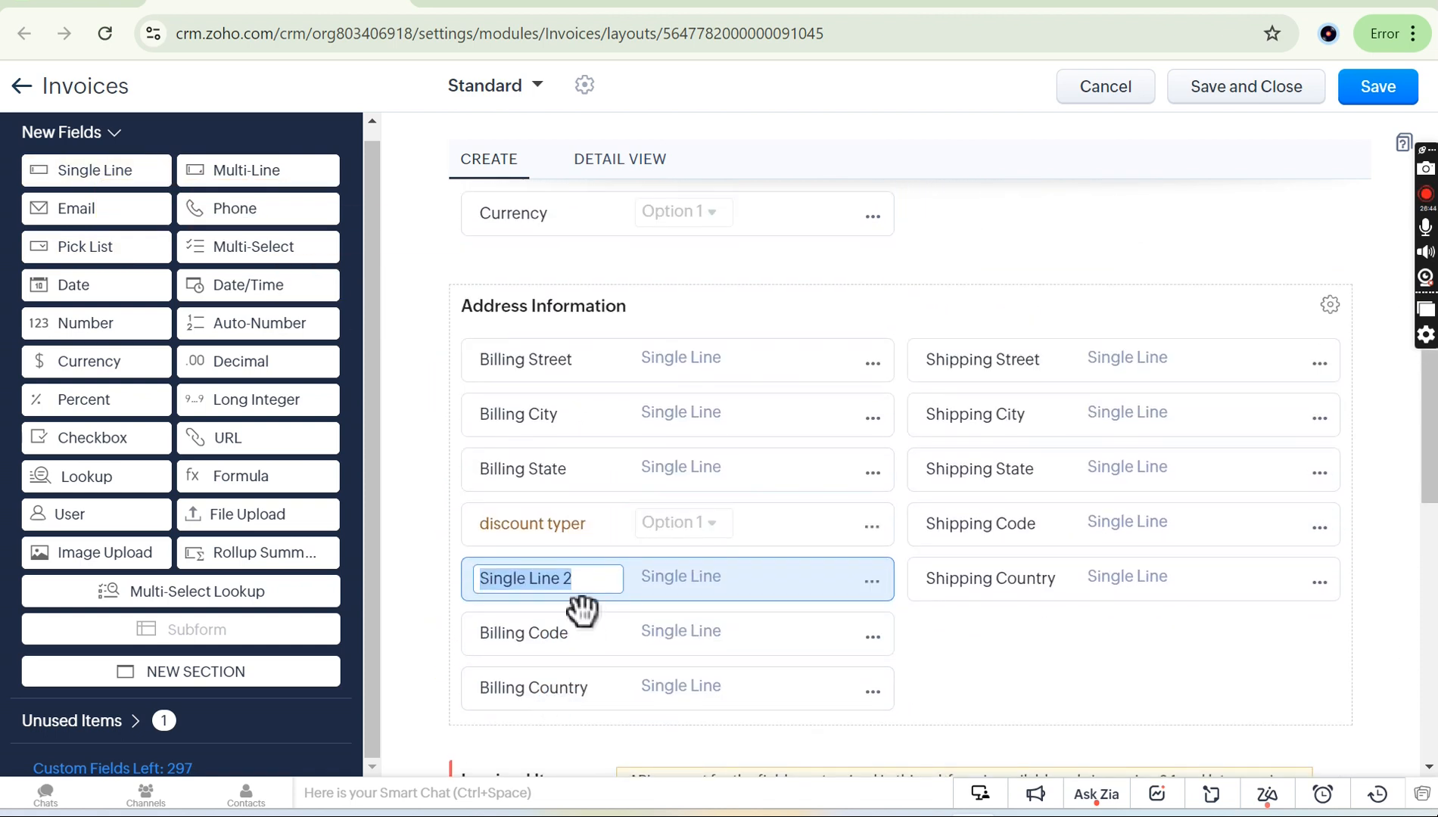
pyautogui.write('Flat discoun')
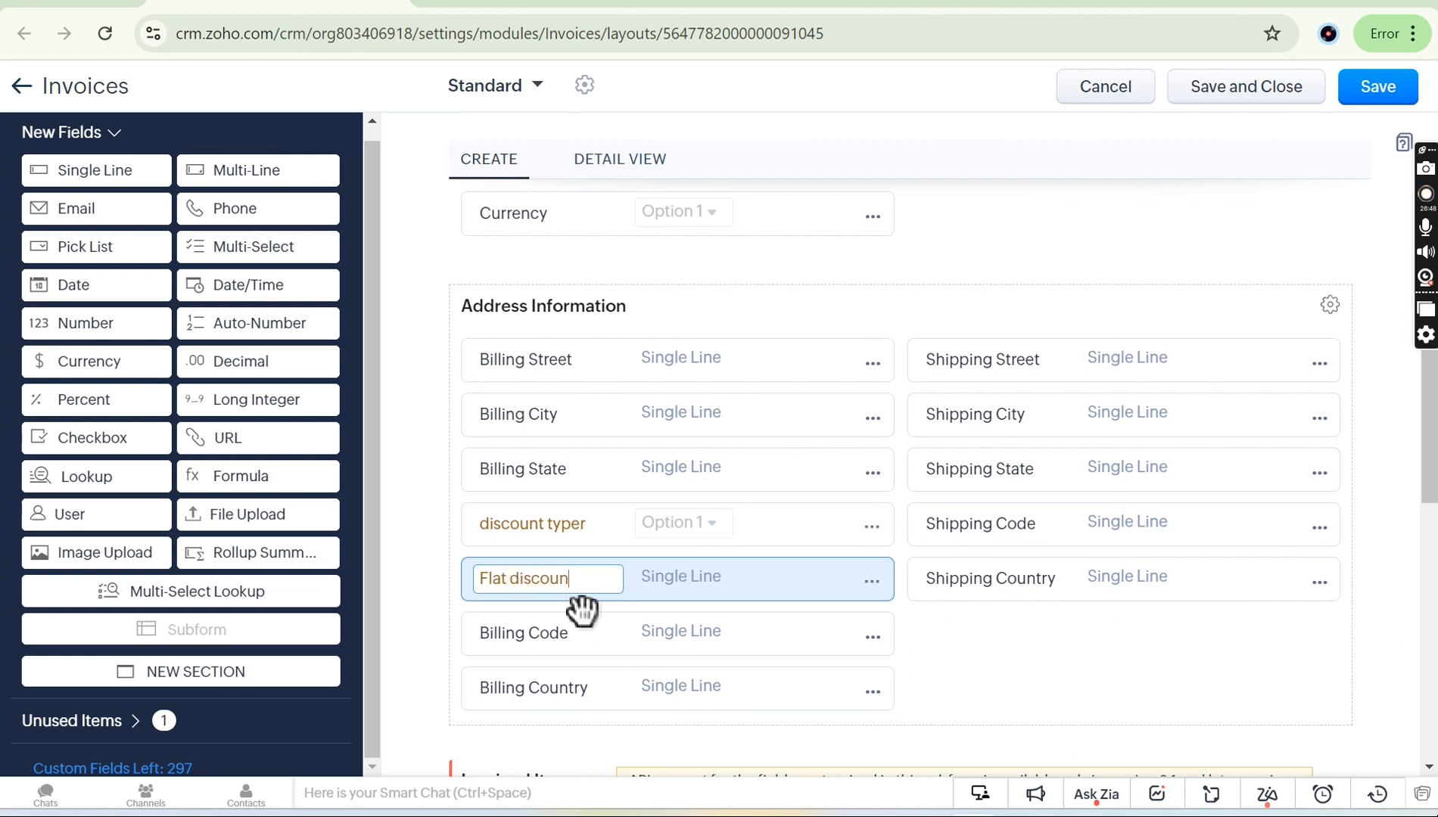
pyautogui.write('t')
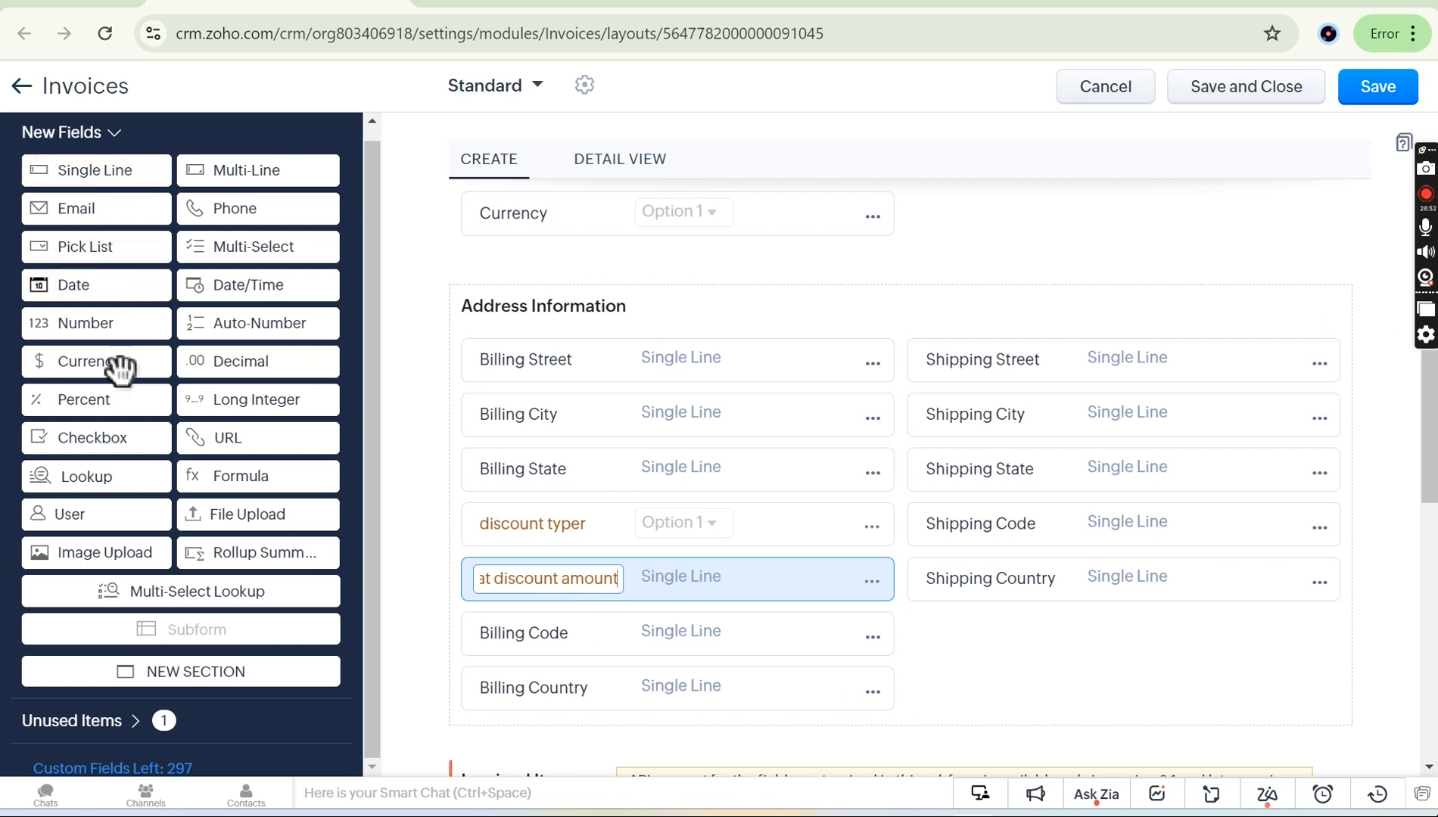
# Add a Percent field labelled "Percent discount amount" below Flat discount amount and save the Invoices layout.
pyautogui.moveTo(106, 409); pyautogui.dragTo(563, 605)
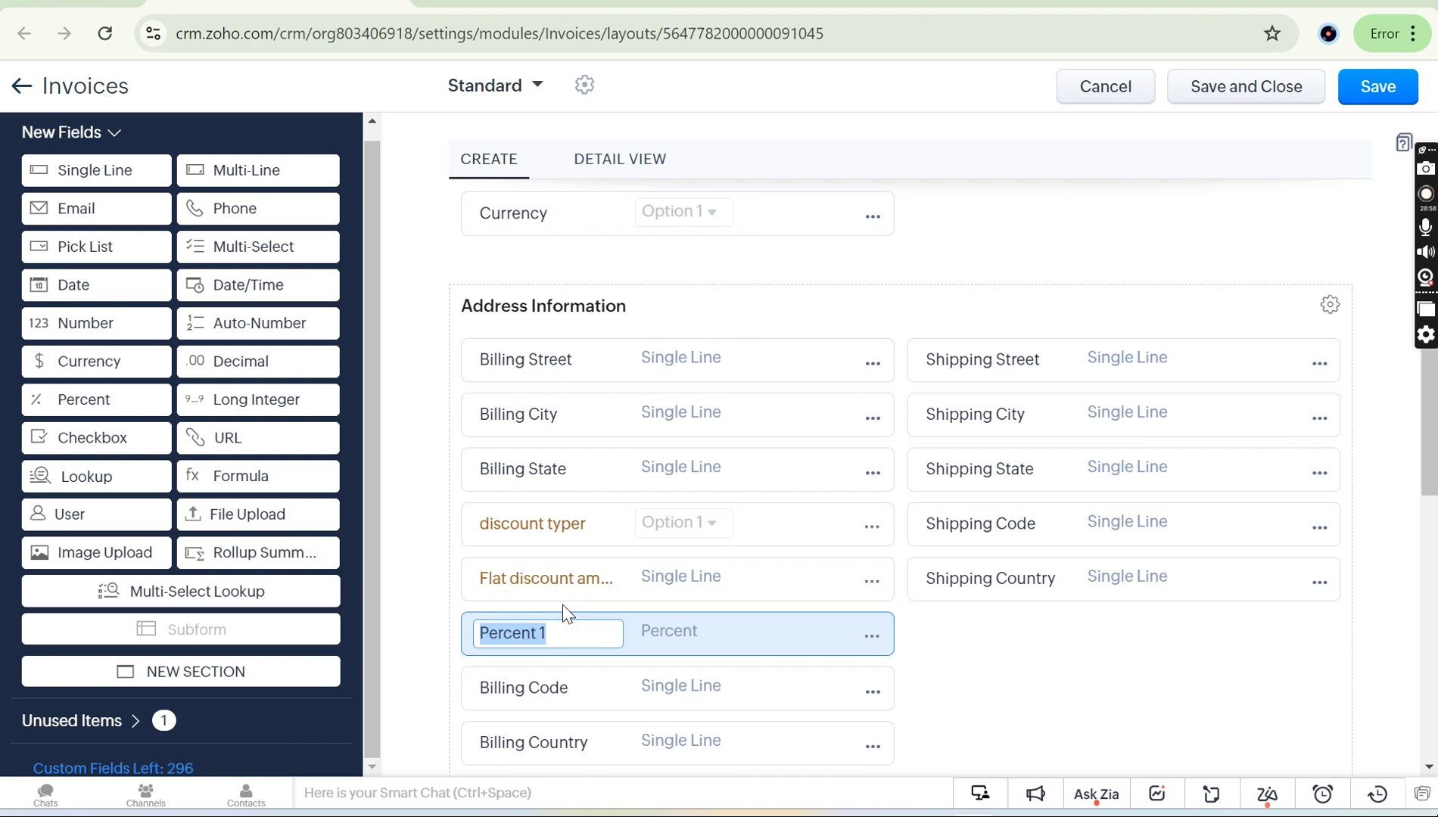
pyautogui.press('Right')
pyautogui.press('BackSpace')
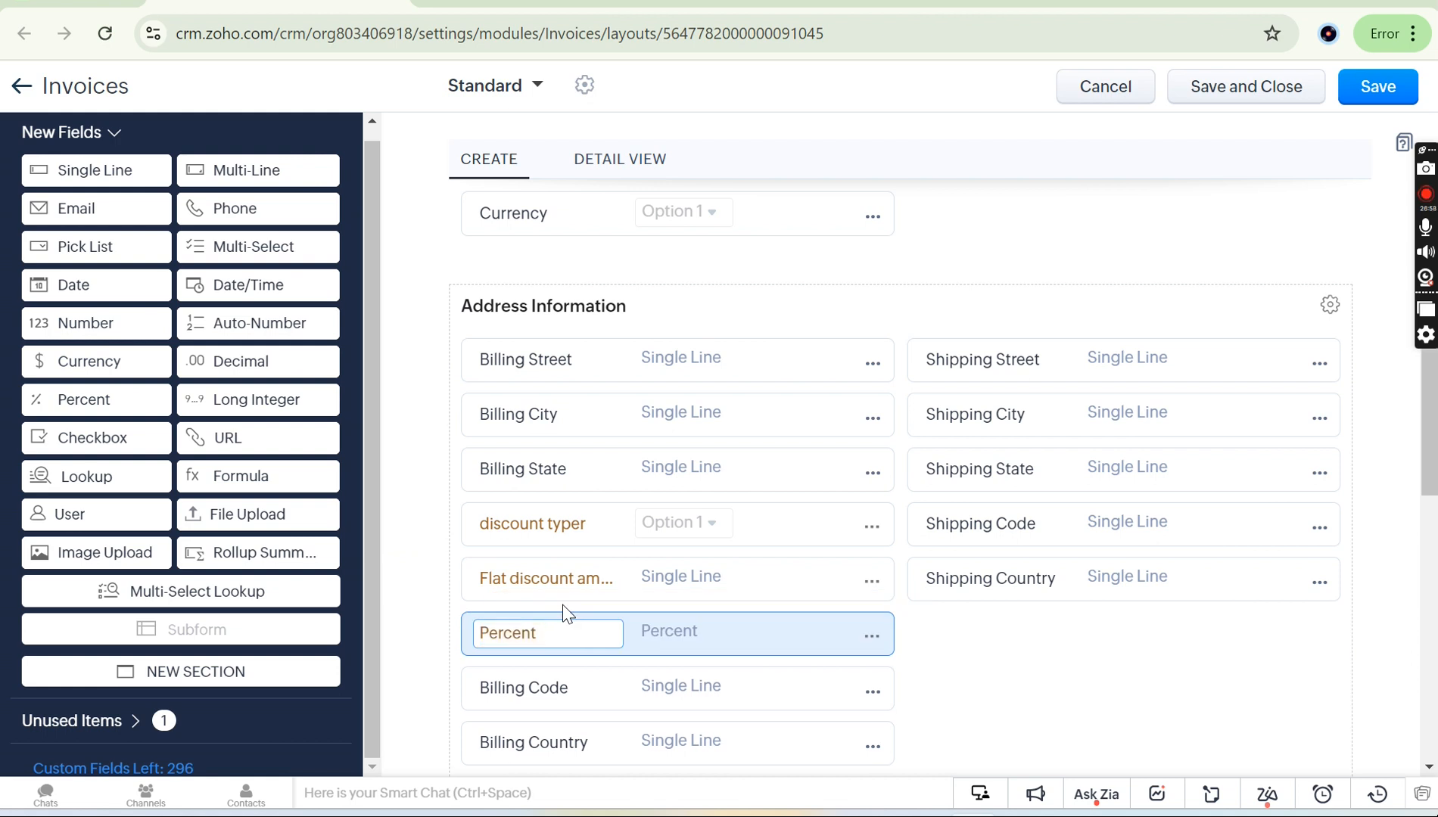
pyautogui.write('discoun')
pyautogui.write('t amoinr')
pyautogui.press('BackSpace')
pyautogui.press('BackSpace')
pyautogui.press('BackSpace')
pyautogui.write('unt')
pyautogui.press('Return')
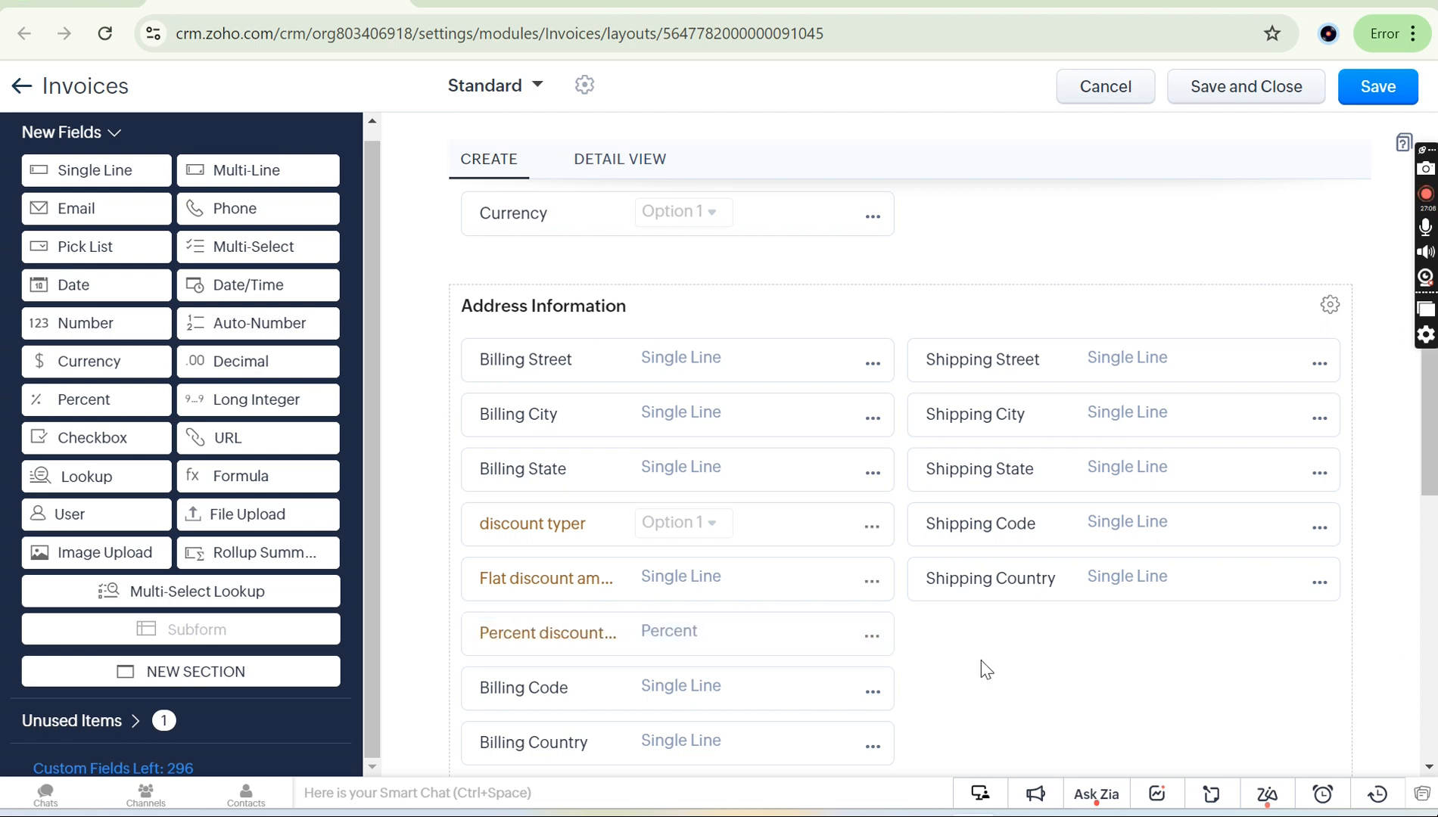
pyautogui.click(1388, 94)
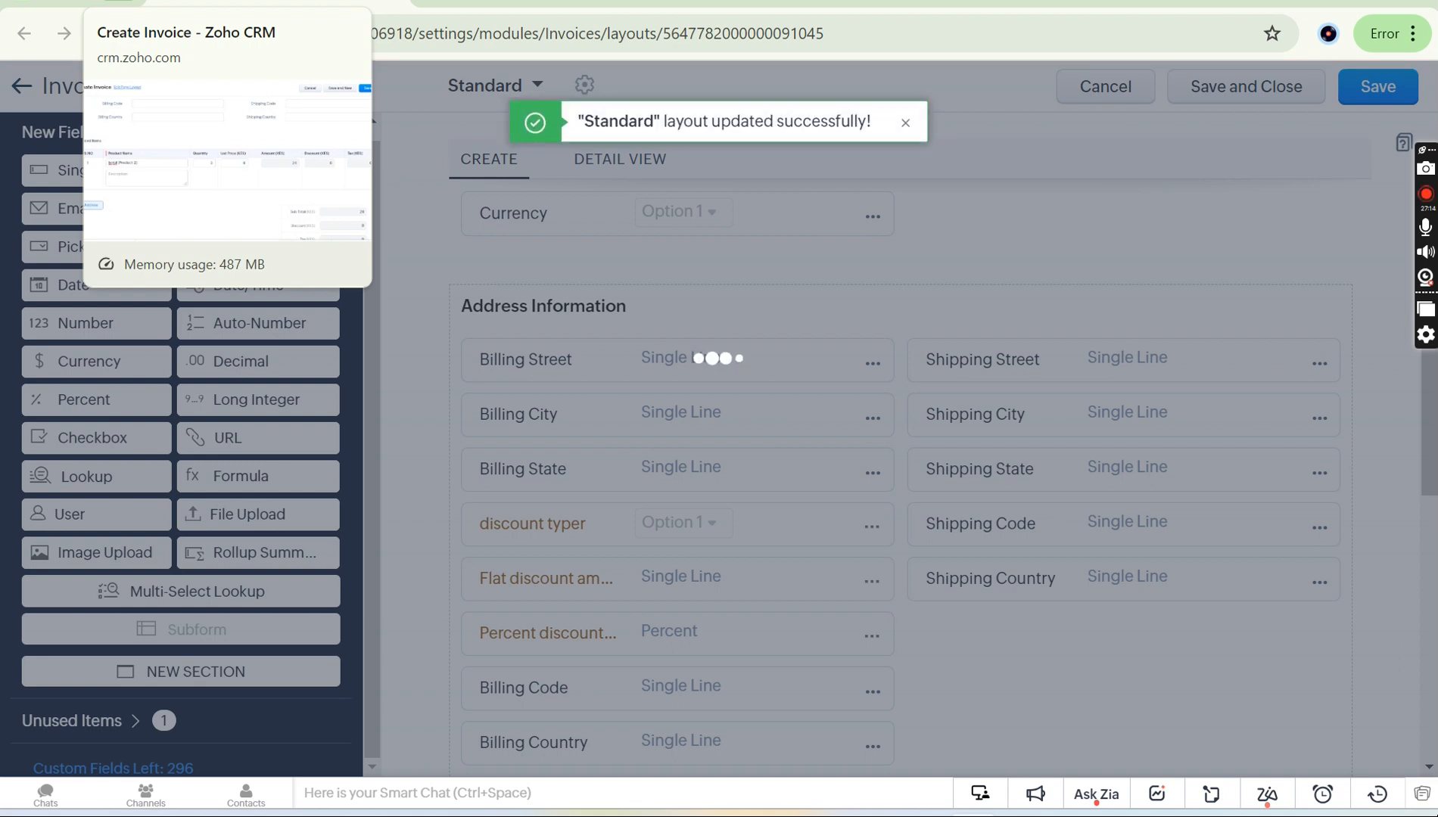
# Go back to the Create Invoice form, reload it without keeping the entries, and bring up the Address Information fields.
pyautogui.click(119, 3)
pyautogui.click(218, 35)
pyautogui.press('Return')
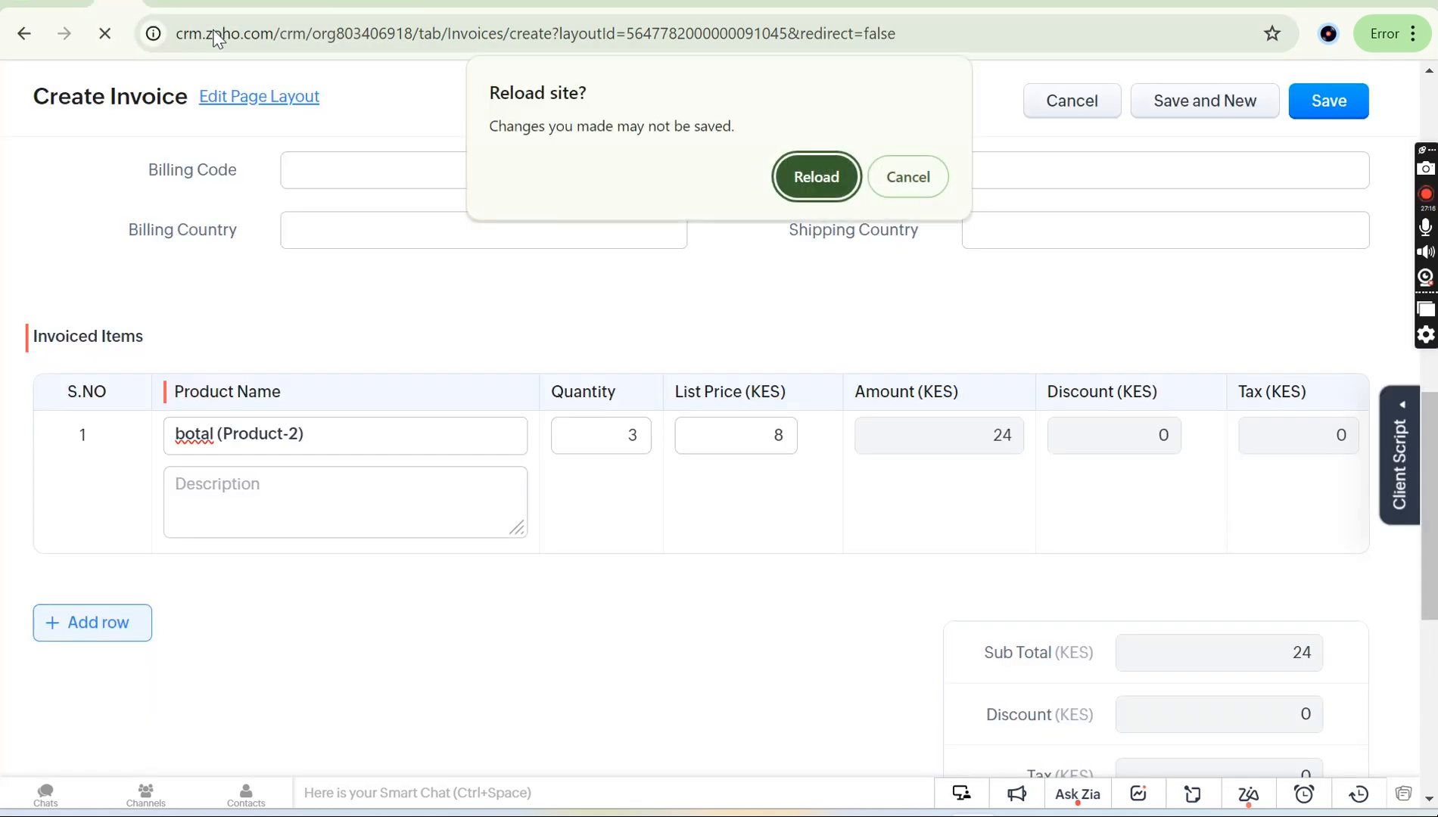
pyautogui.press('Return')
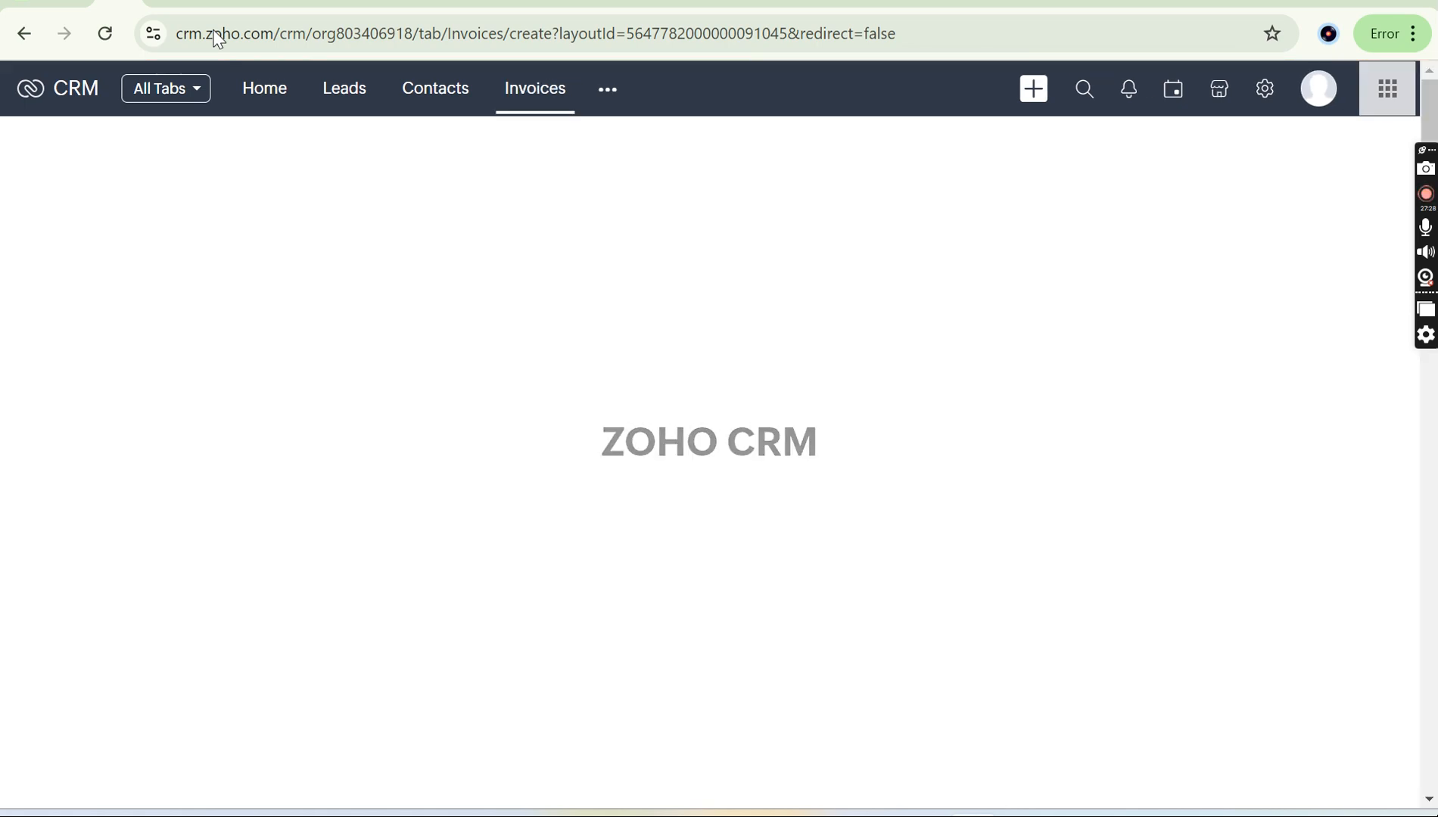
pyautogui.scroll(-7, 324, 471)
pyautogui.scroll(-4, 324, 470)
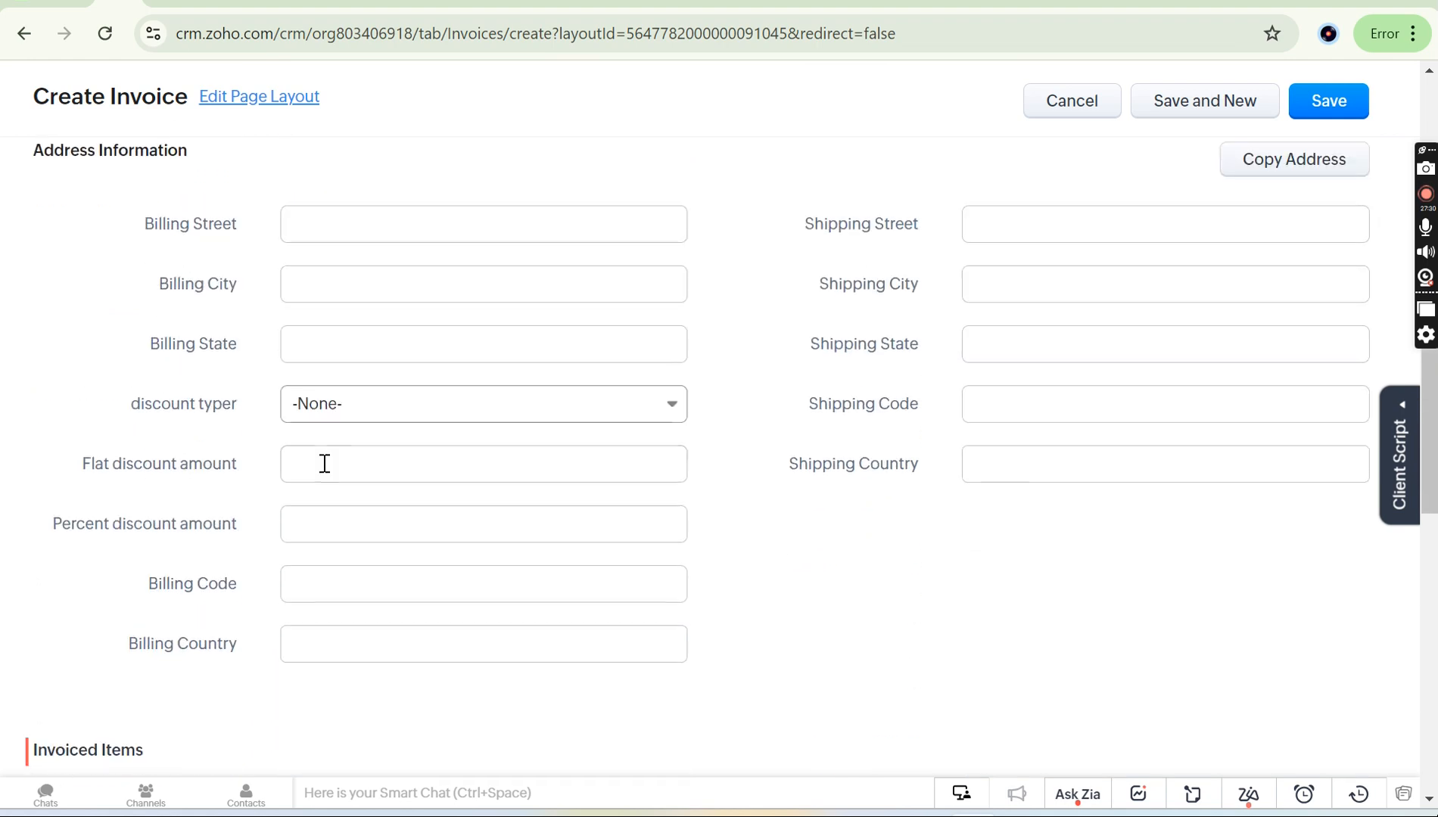
# Set discount typer to Flat discount and point out the Flat discount amount field.
pyautogui.click(406, 417)
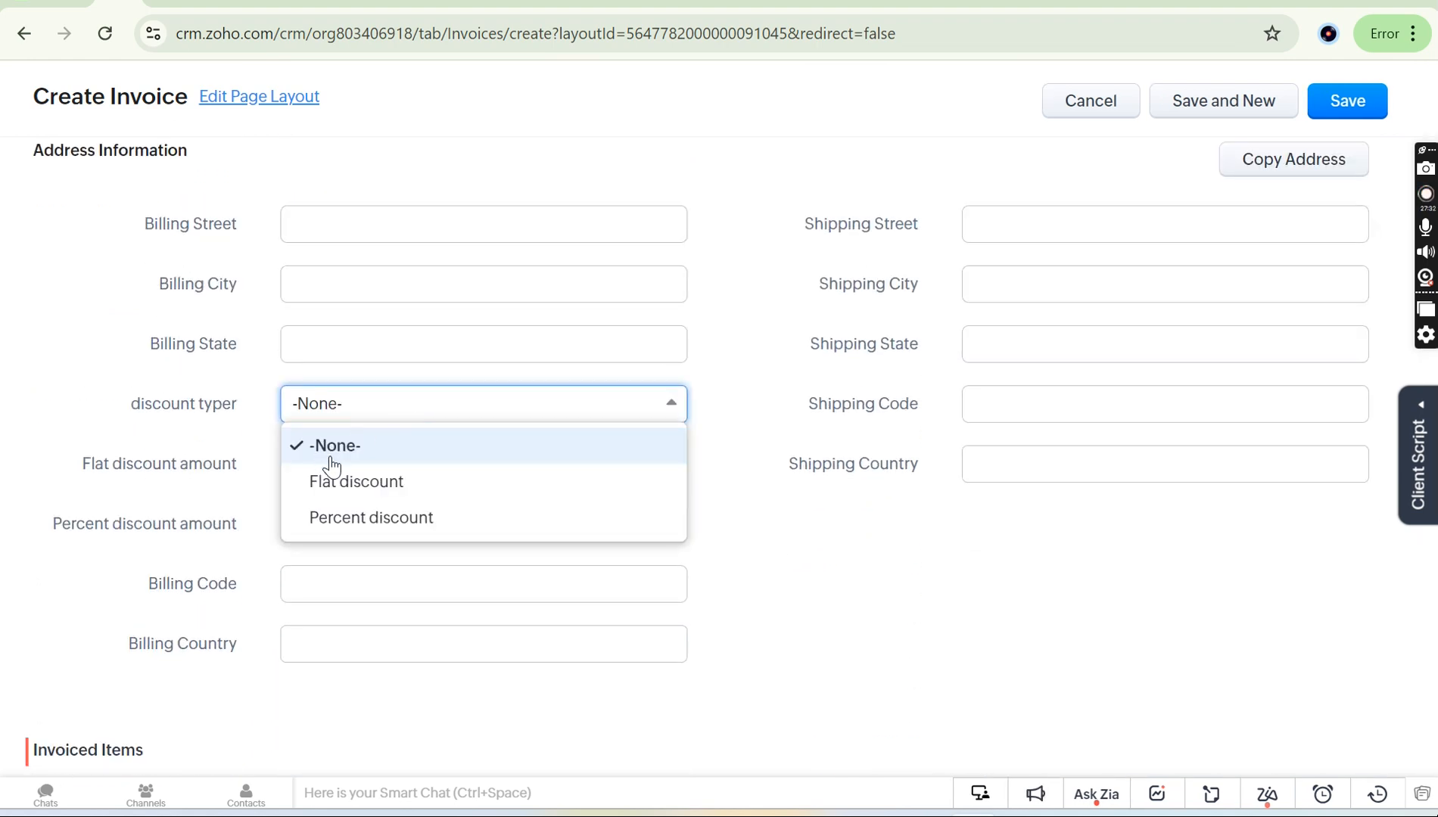
pyautogui.click(381, 488)
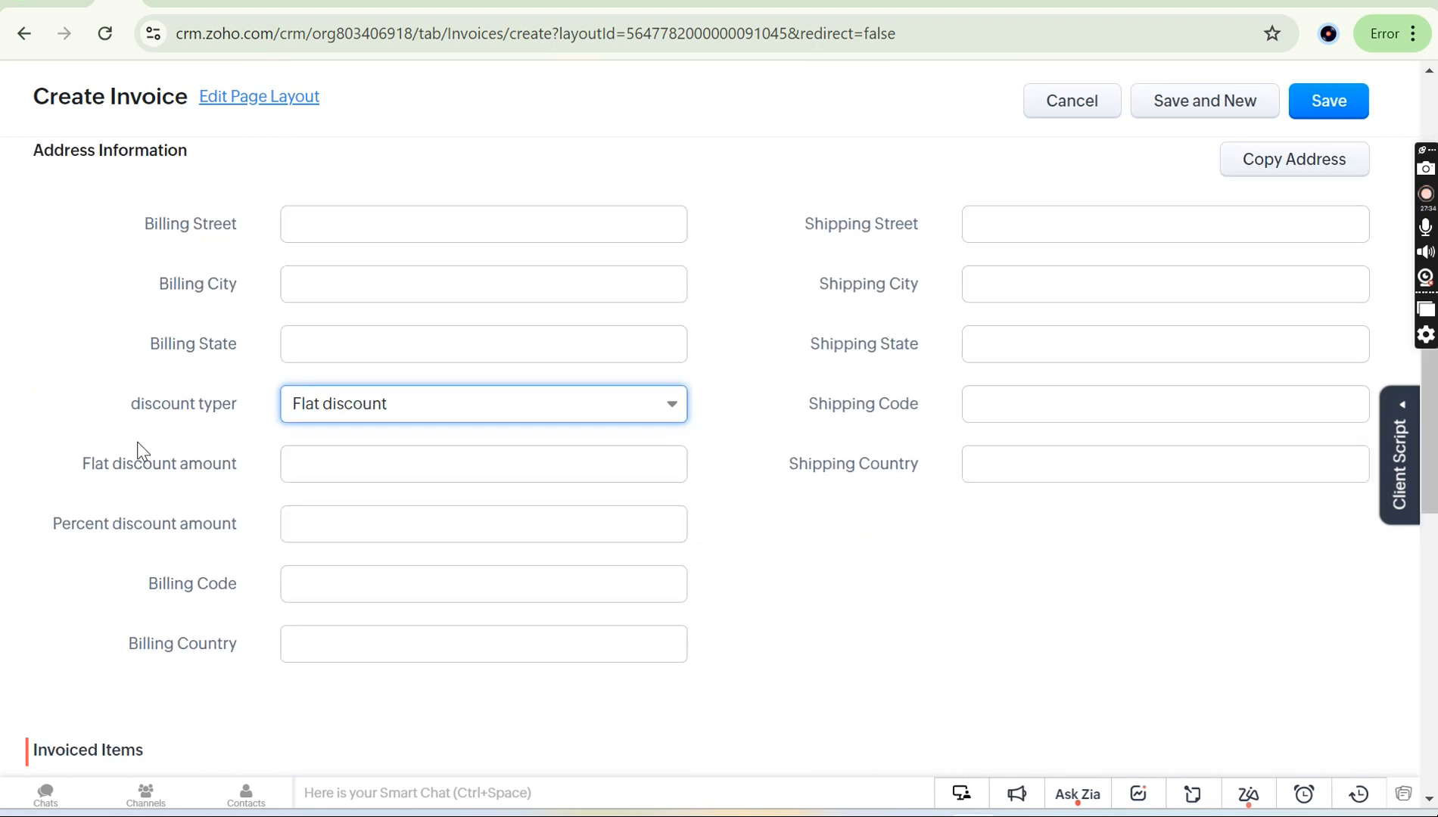
pyautogui.moveTo(79, 464); pyautogui.dragTo(244, 486)
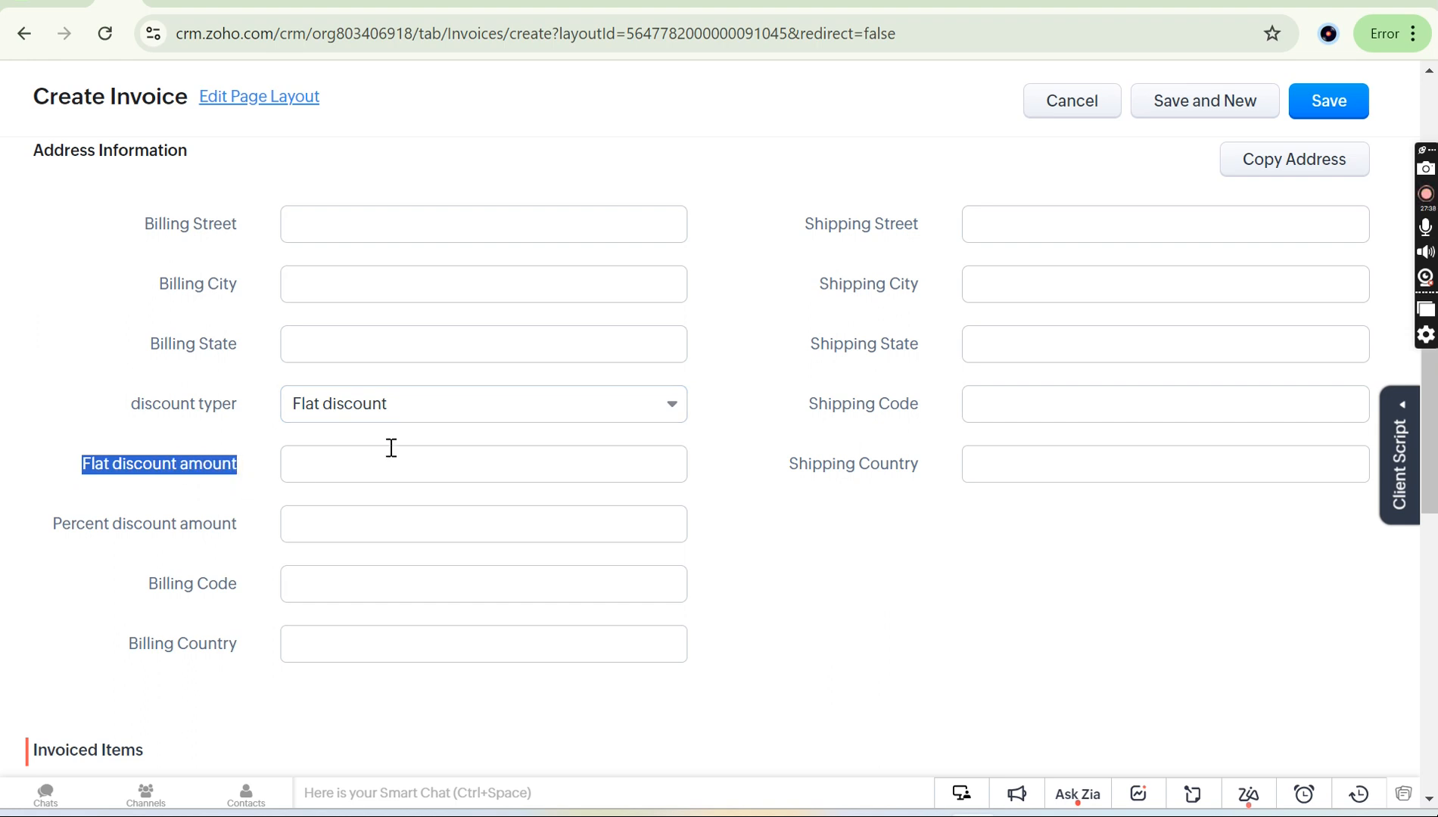
# Set discount typer to Percent discount and compare the Flat and Percent discount amount fields.
pyautogui.click(458, 417)
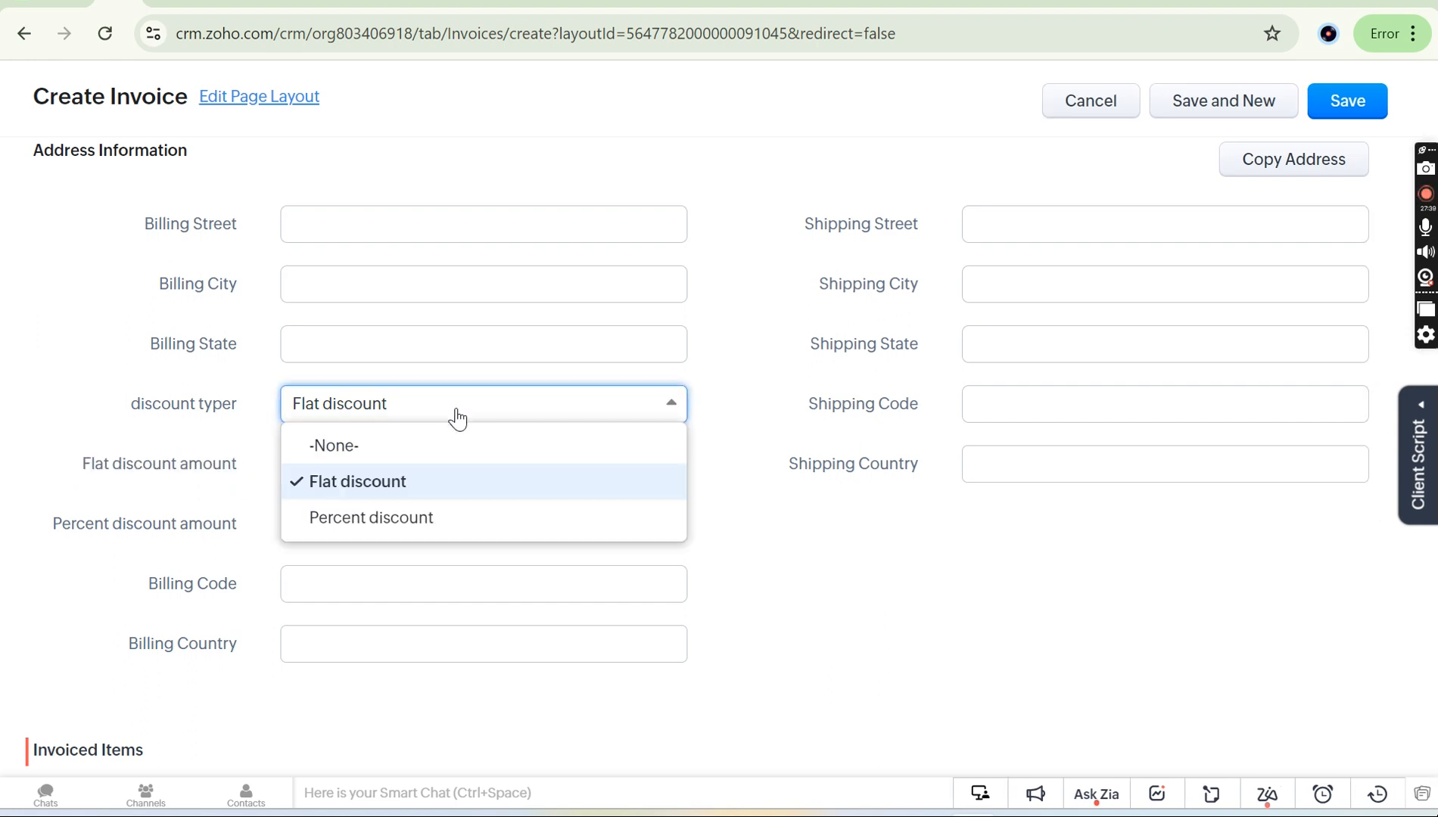
pyautogui.click(417, 522)
pyautogui.moveTo(83, 468); pyautogui.dragTo(266, 485)
pyautogui.moveTo(48, 529); pyautogui.dragTo(258, 534)
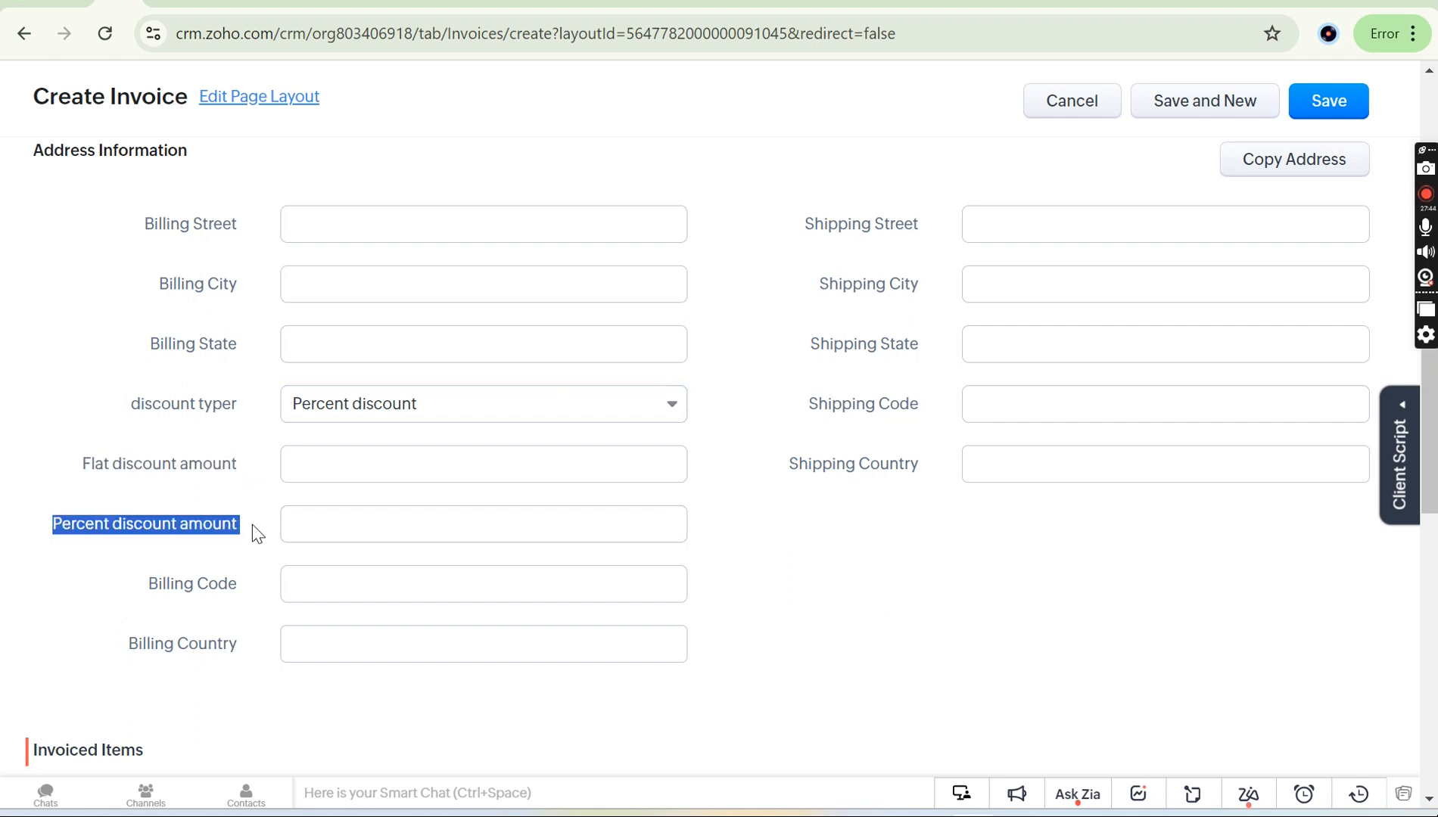
pyautogui.click(253, 525)
# Enter 5 as the Percent discount amount and review that entry.
pyautogui.click(342, 467)
pyautogui.click(357, 526)
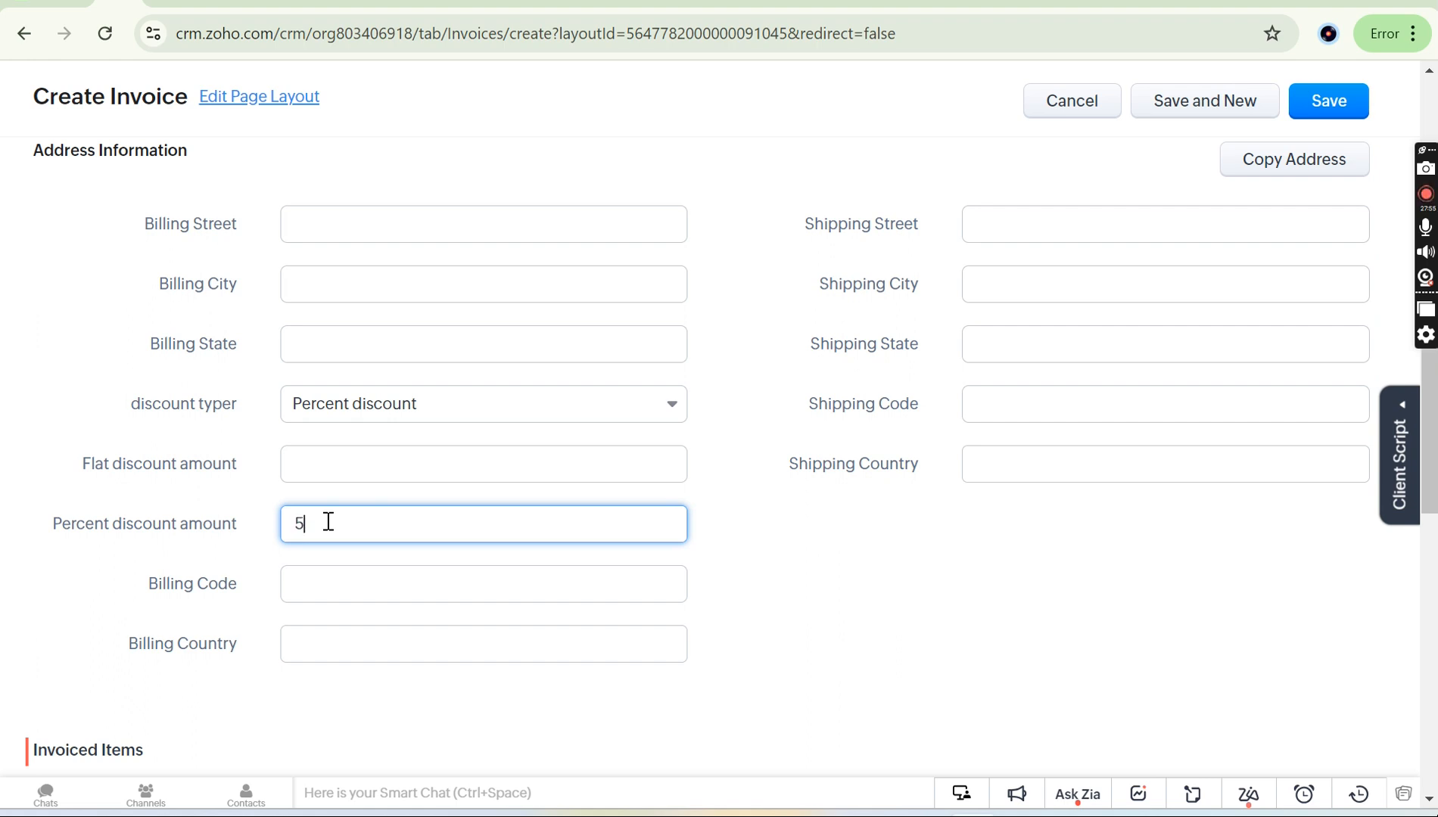
pyautogui.click(734, 558)
pyautogui.moveTo(49, 523); pyautogui.dragTo(252, 538)
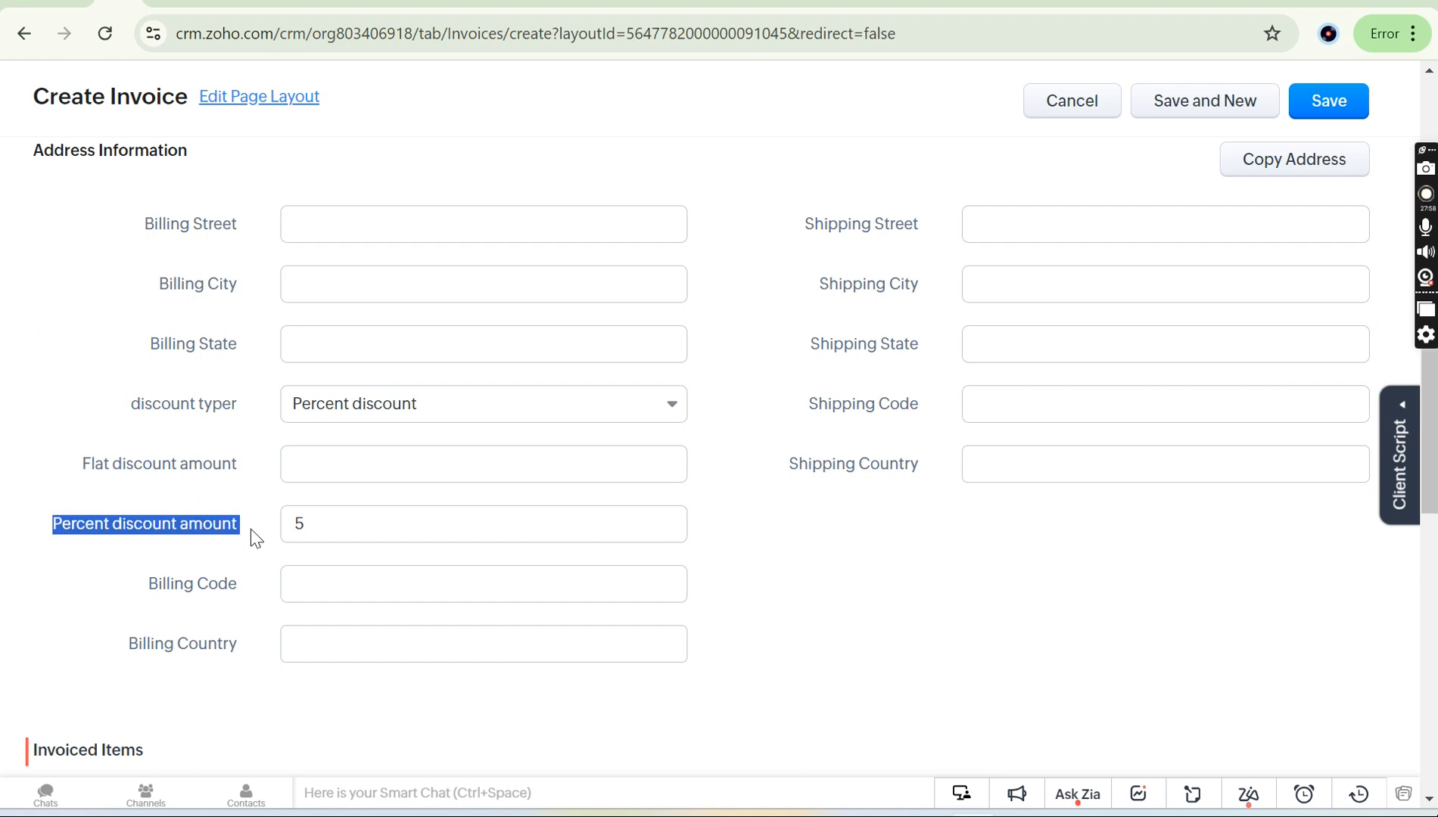
pyautogui.click(338, 532)
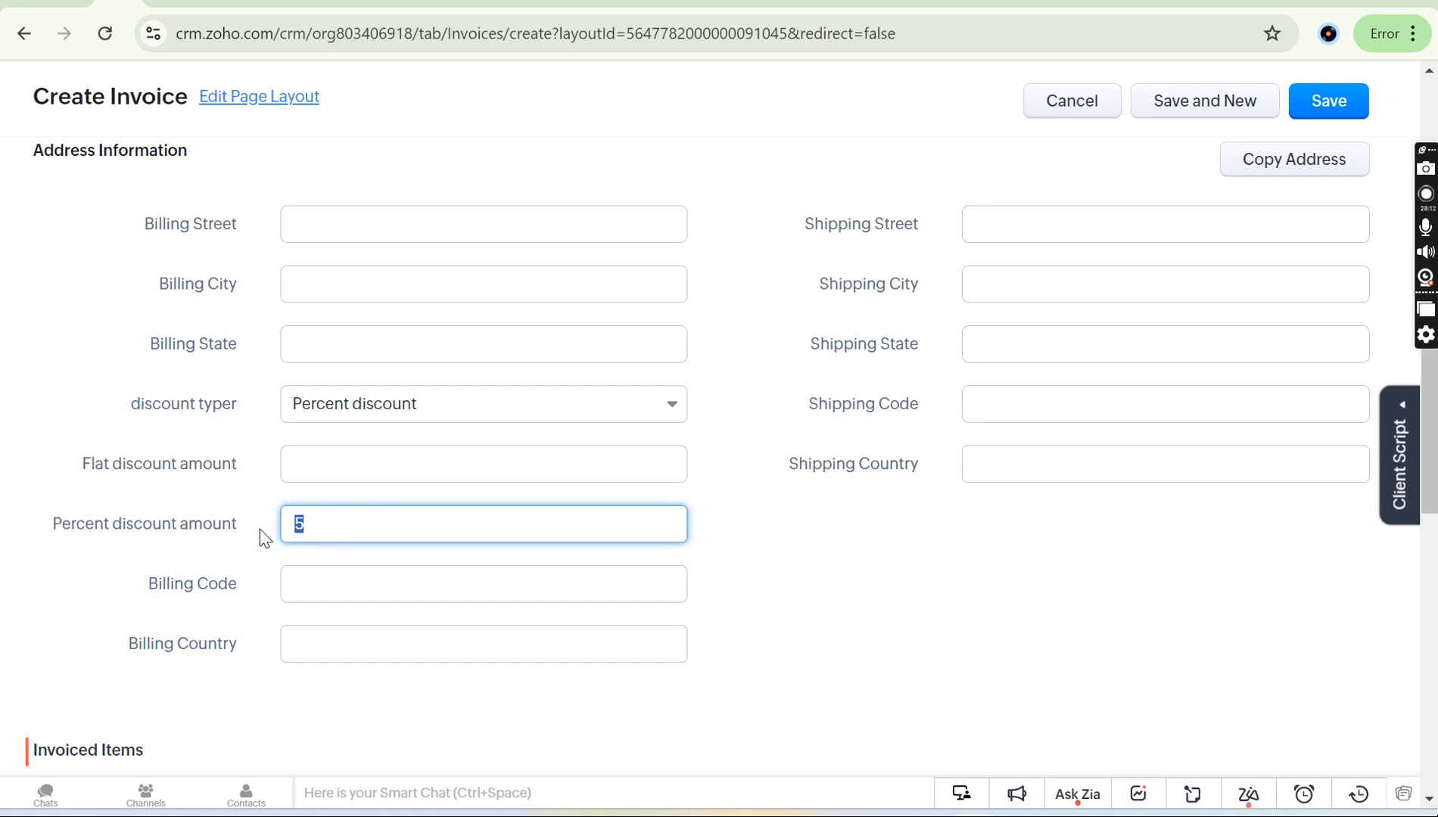
pyautogui.click(259, 529)
pyautogui.doubleClick(311, 524)
pyautogui.click(786, 576)
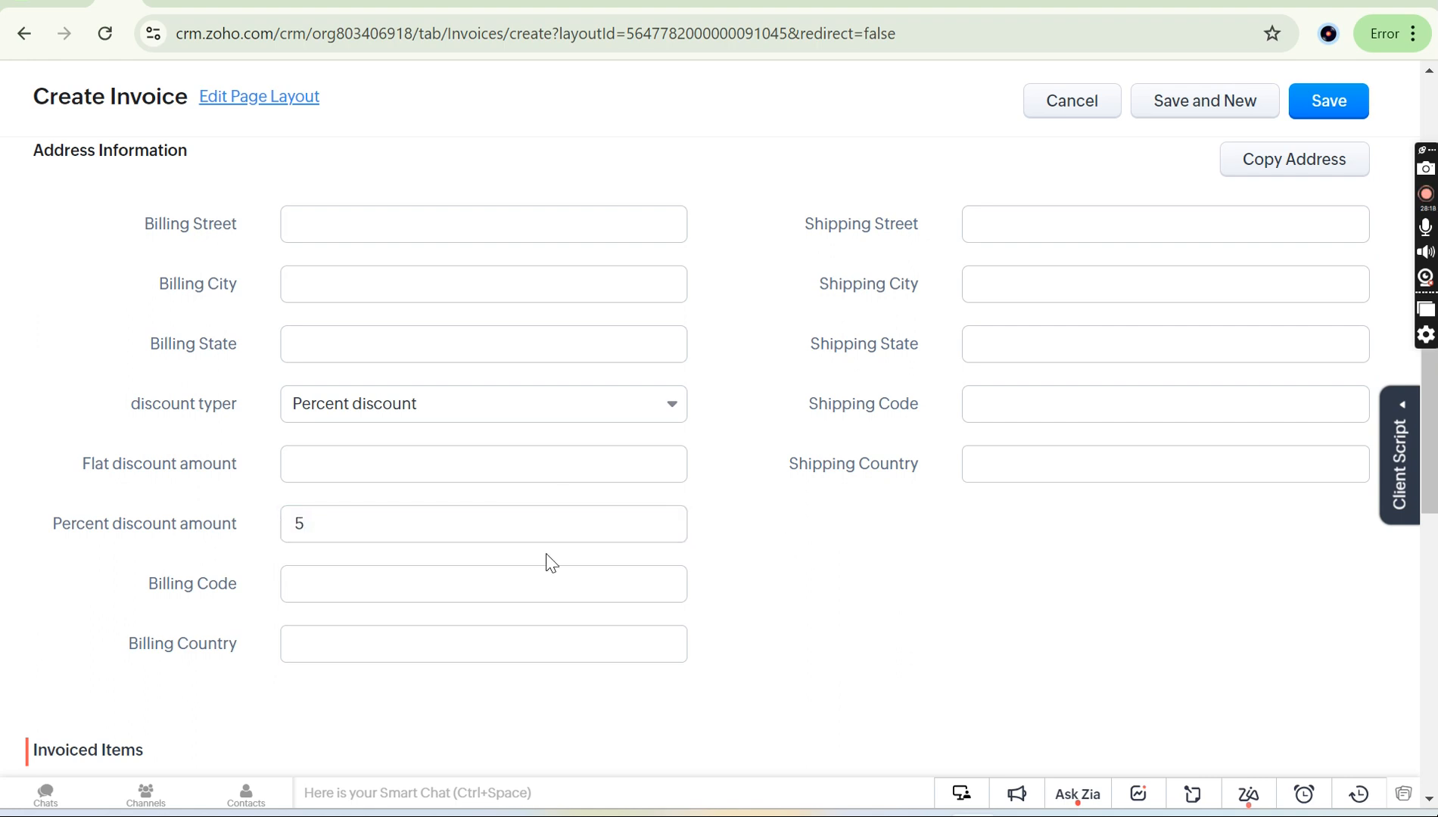
# Check the item row's Discount column, then enter 10 as the Flat discount amount.
pyautogui.scroll(-5, 729, 619)
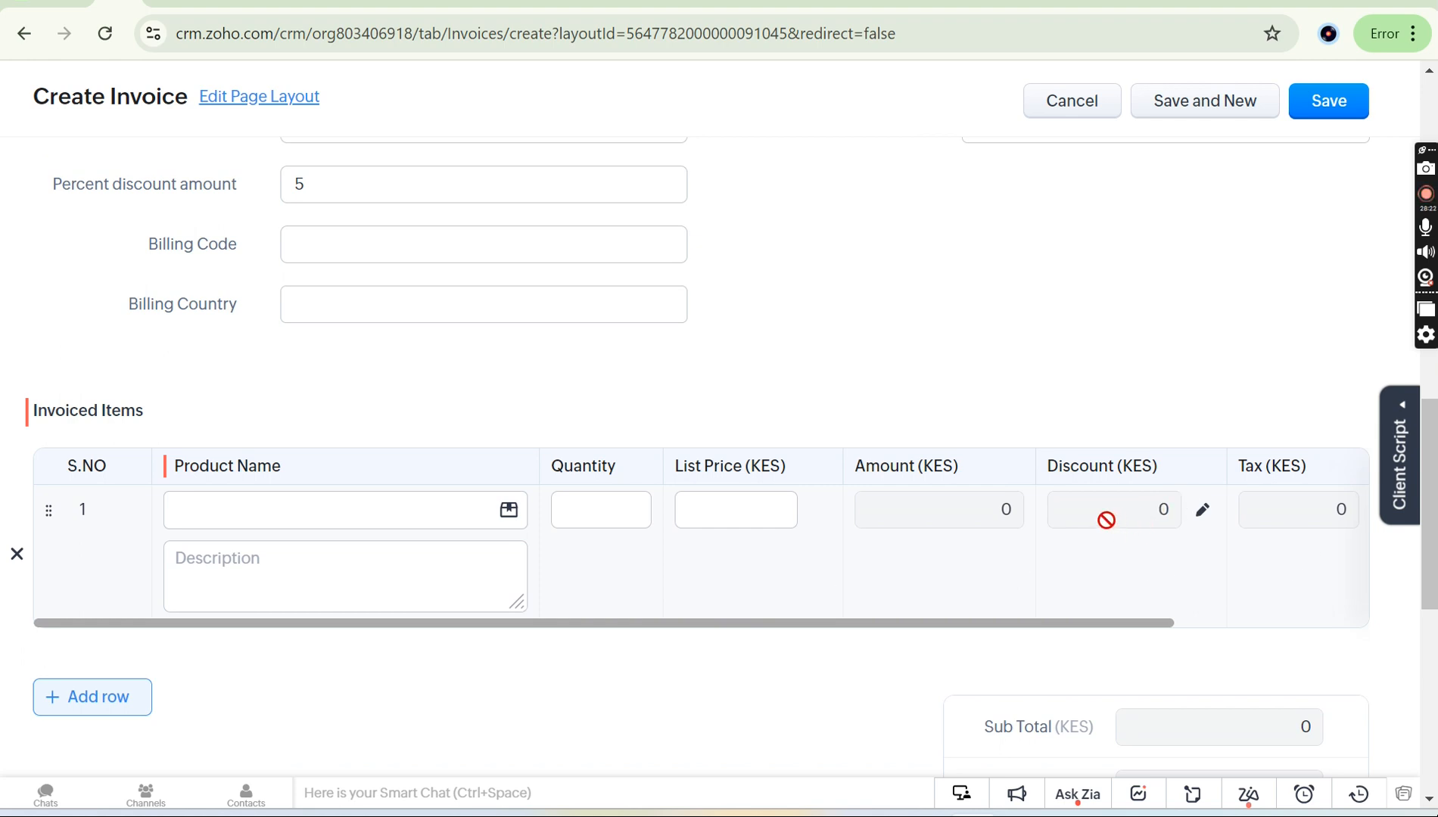
pyautogui.scroll(2, 675, 405)
pyautogui.moveTo(47, 354); pyautogui.dragTo(271, 370)
pyautogui.click(270, 369)
pyautogui.click(341, 301)
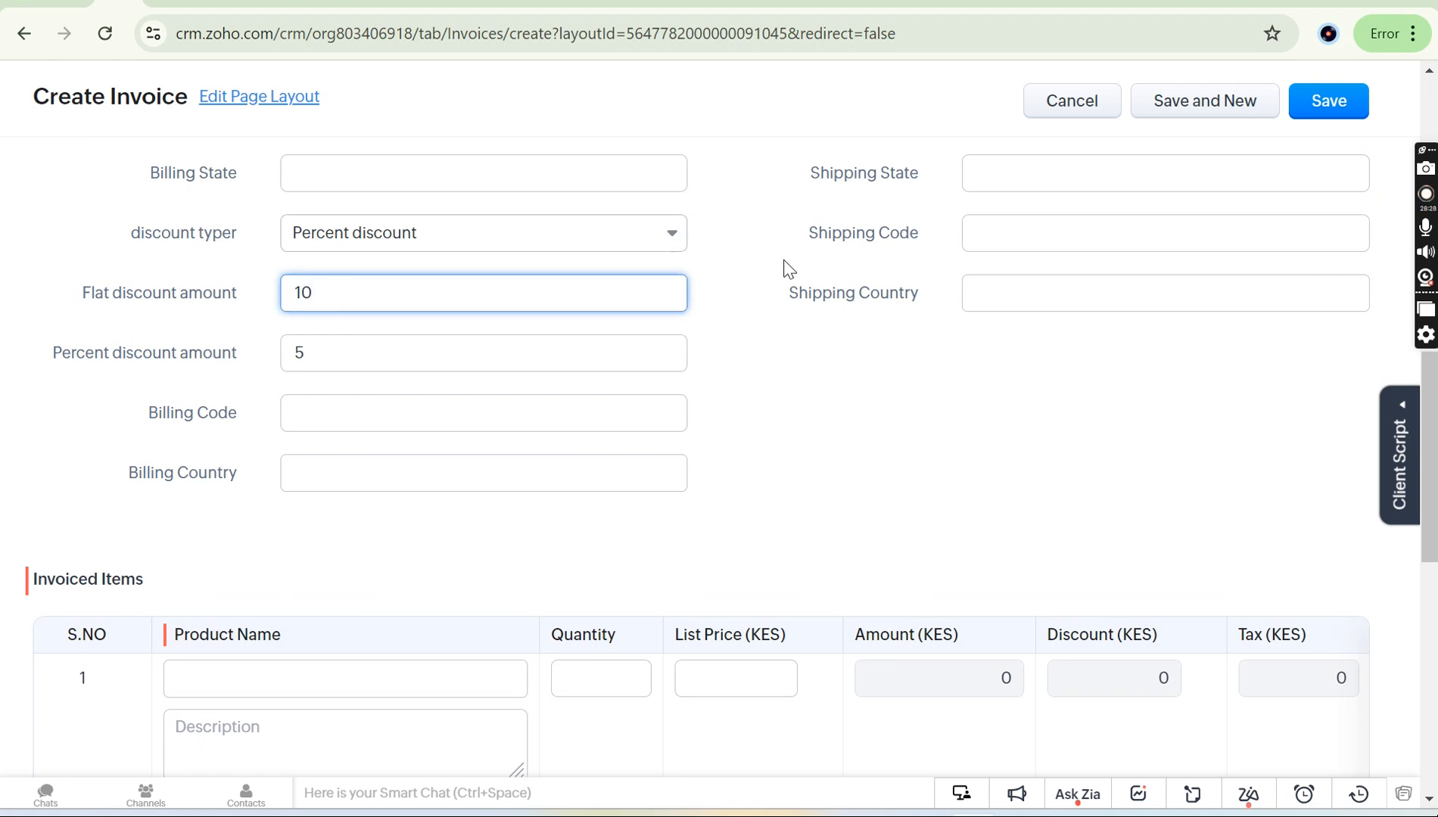
pyautogui.click(791, 433)
# Open the discount settings of the first Invoiced Items row and compare the Percentage and Direct Price Reduction options.
pyautogui.scroll(-2, 844, 492)
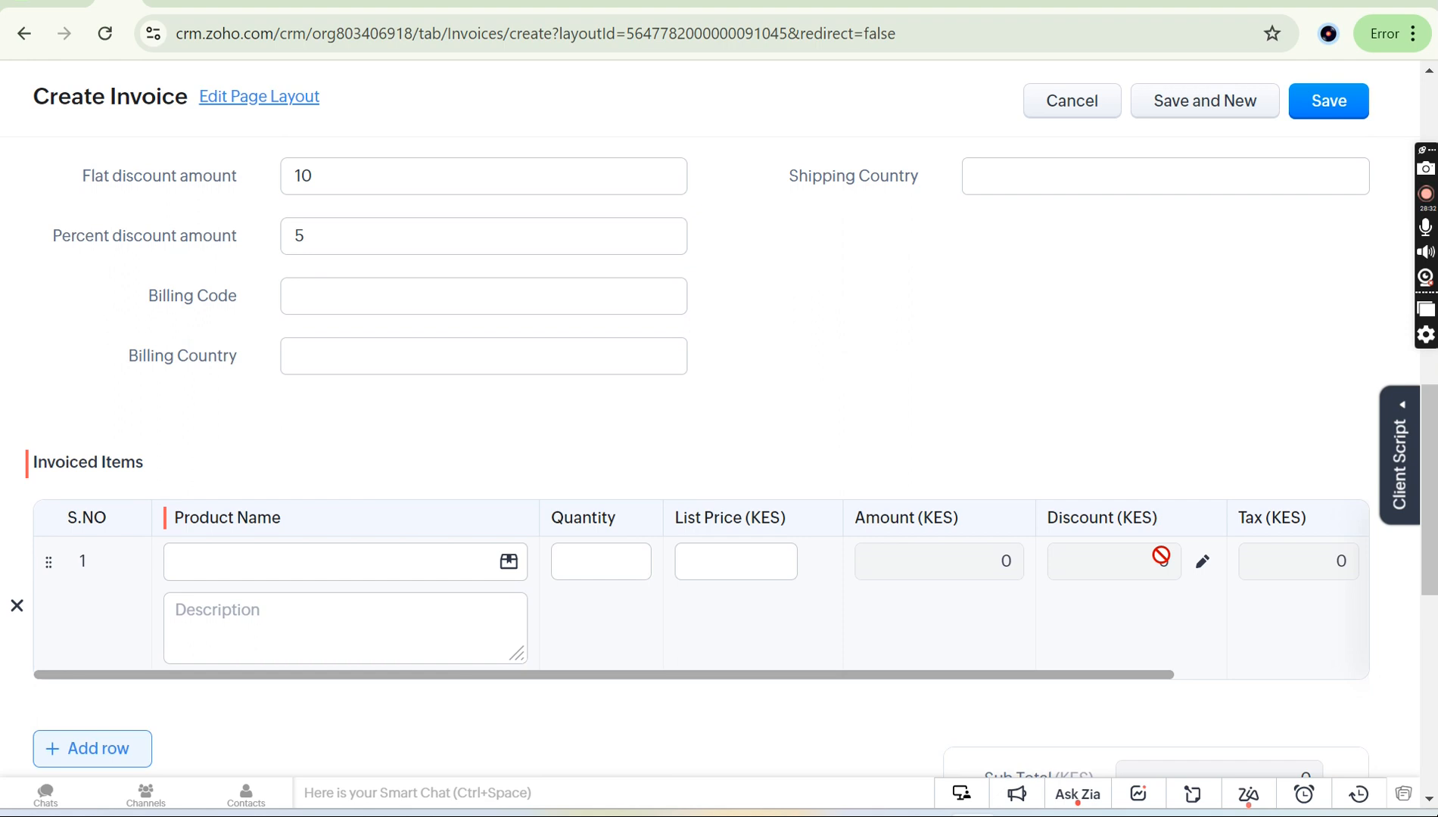
pyautogui.click(1202, 562)
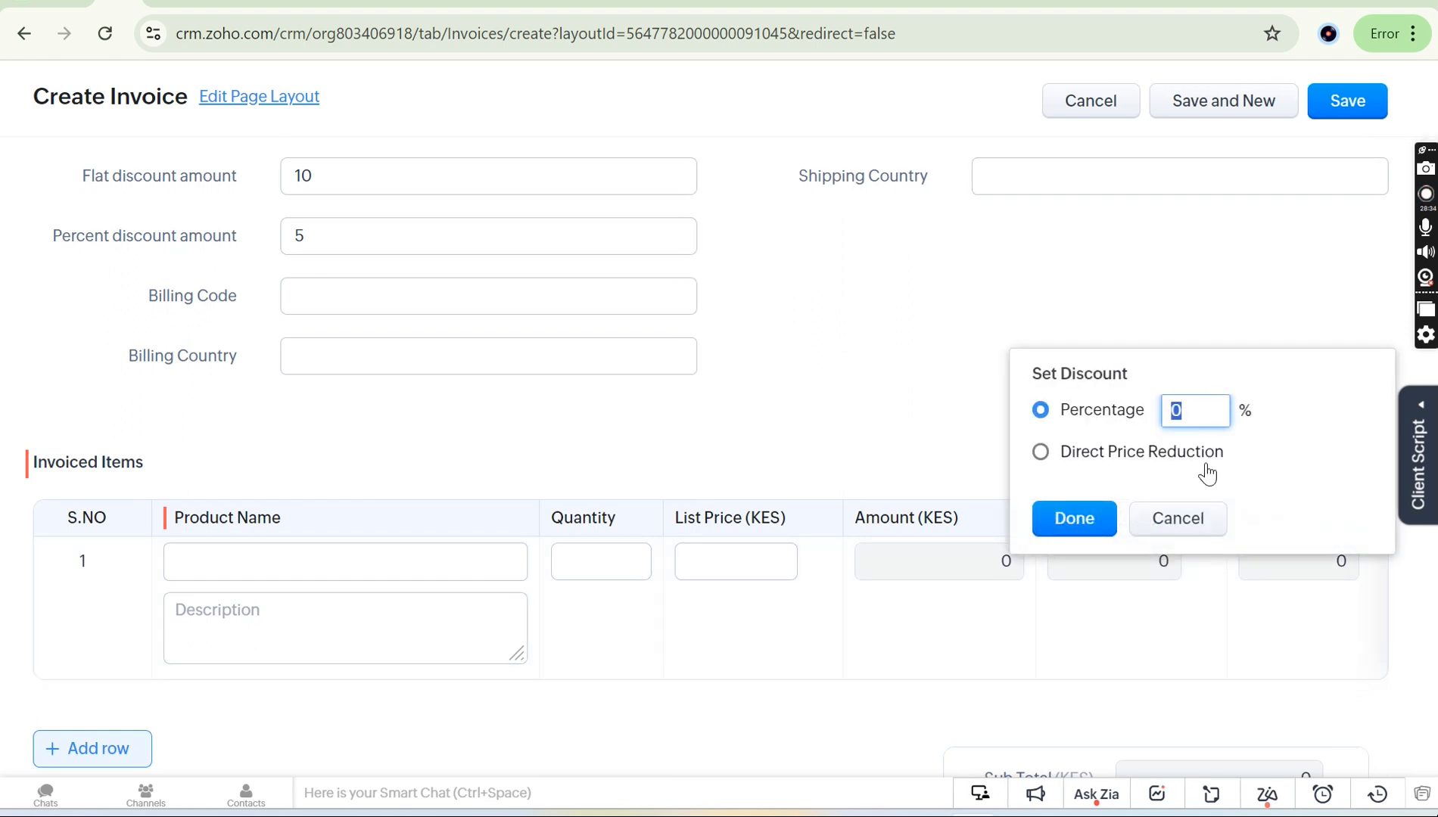
pyautogui.click(1042, 452)
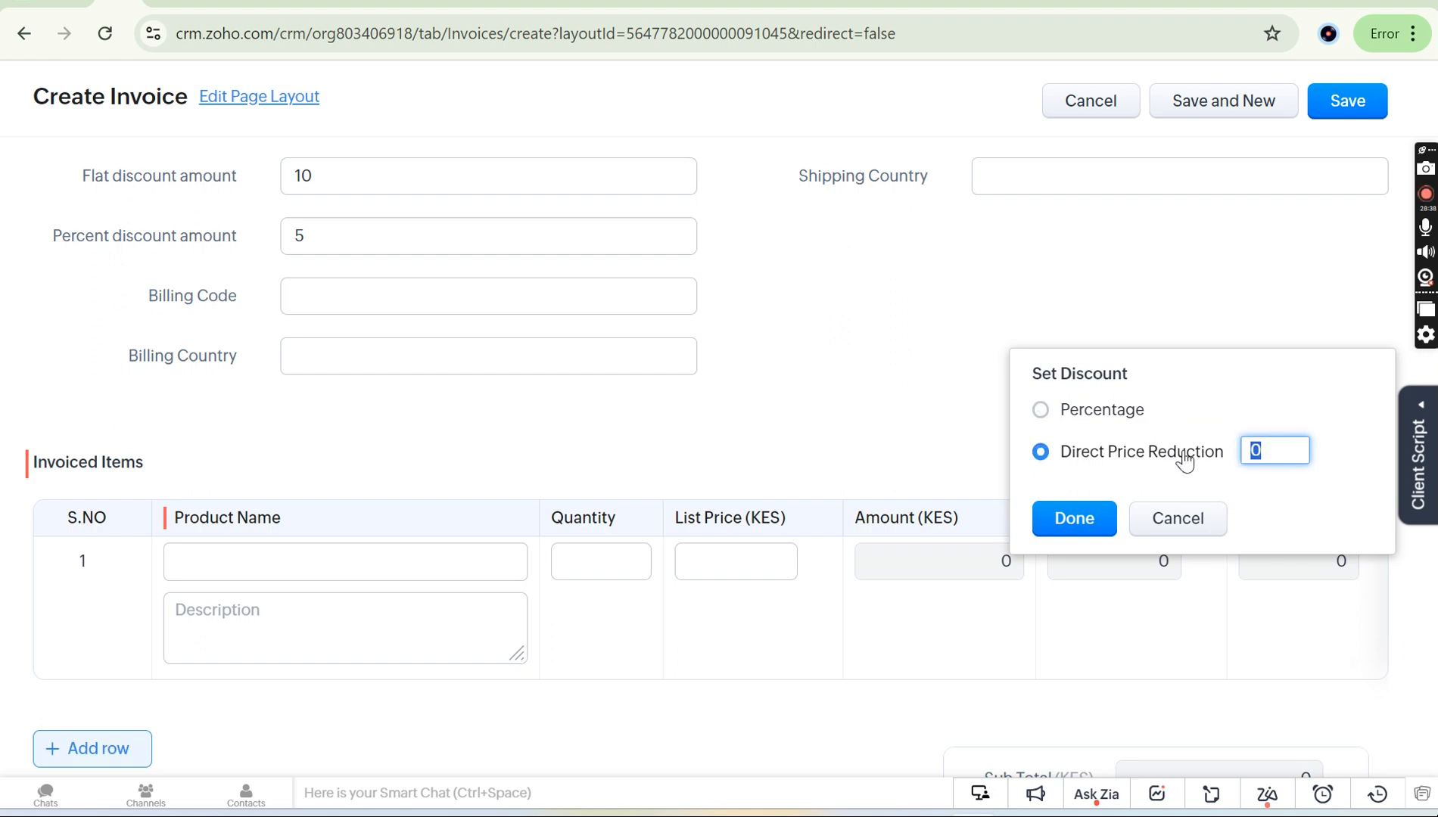
pyautogui.click(1040, 409)
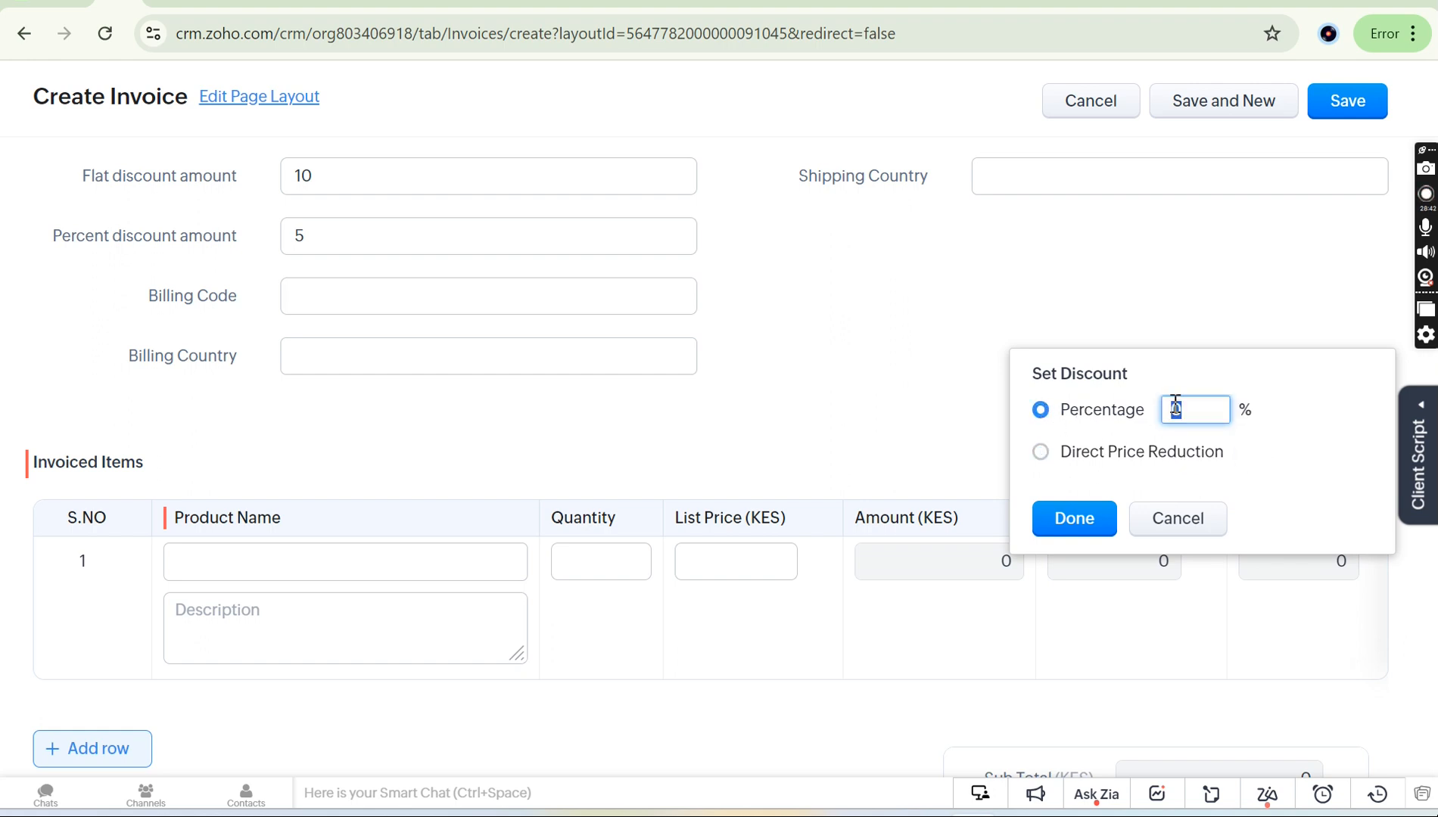
# Choose test (Product-3) as the product in the first Invoiced Items row and give it a 5% discount.
pyautogui.click(484, 549)
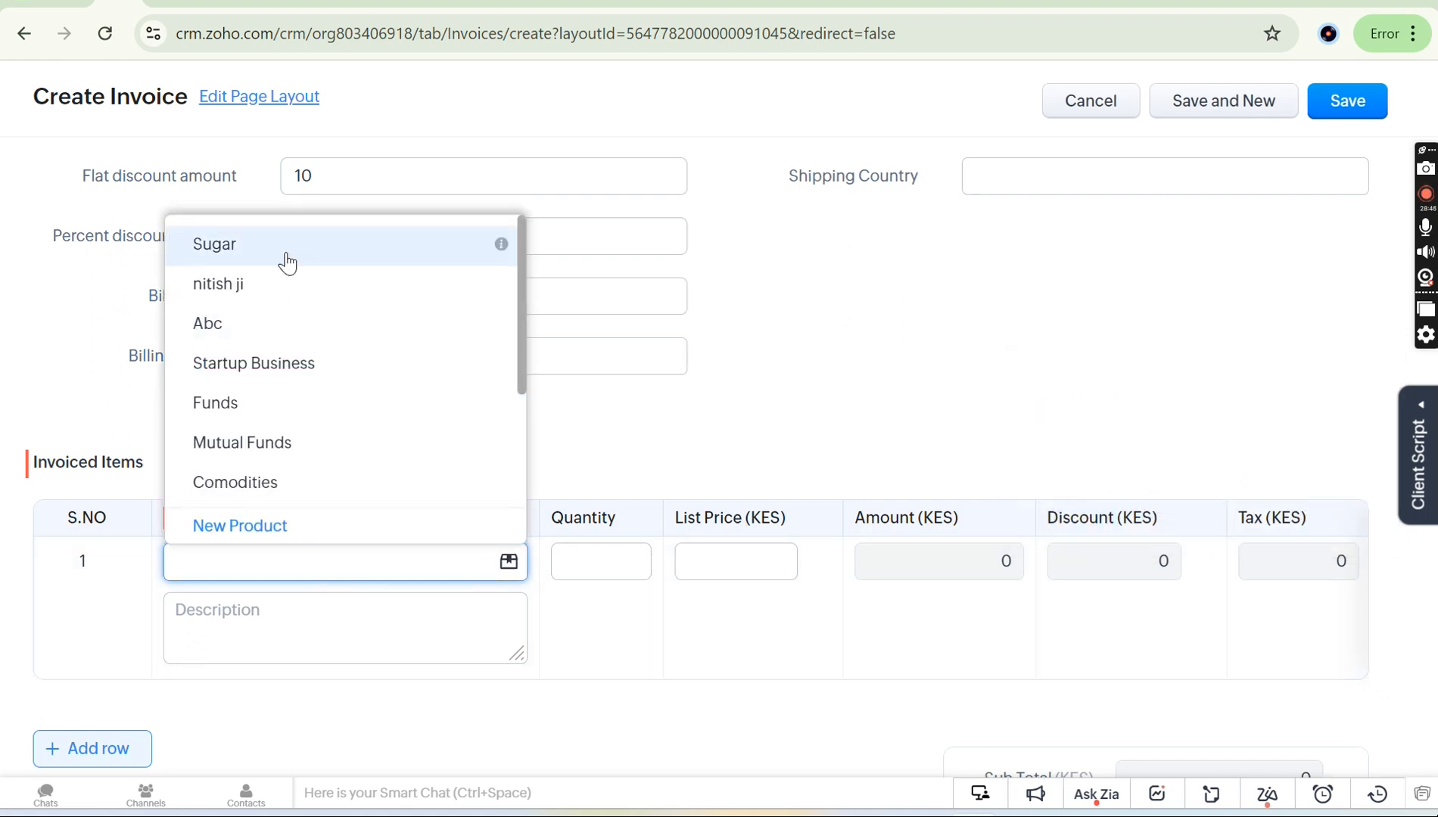
pyautogui.scroll(-5, 268, 506)
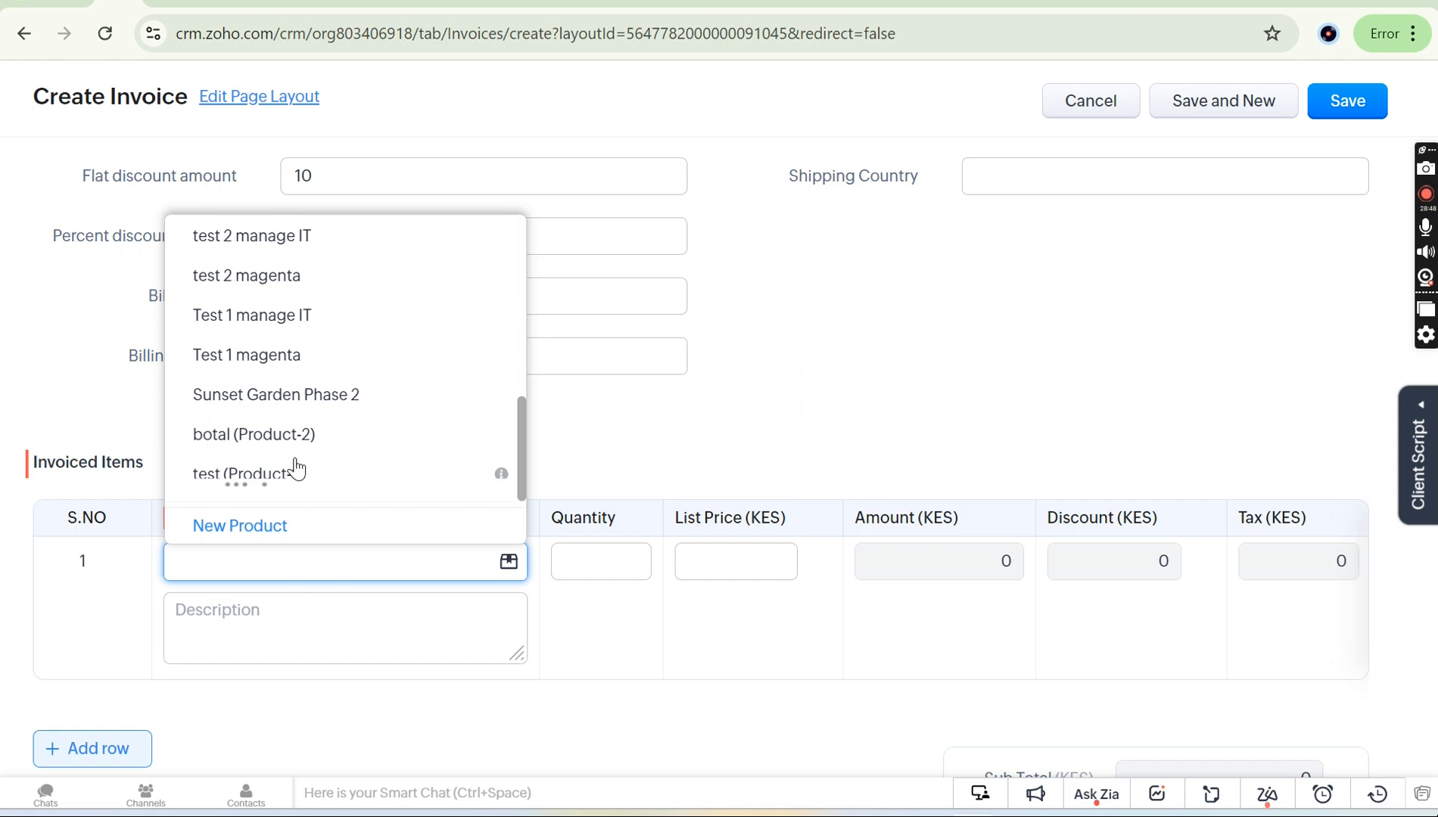
pyautogui.click(318, 477)
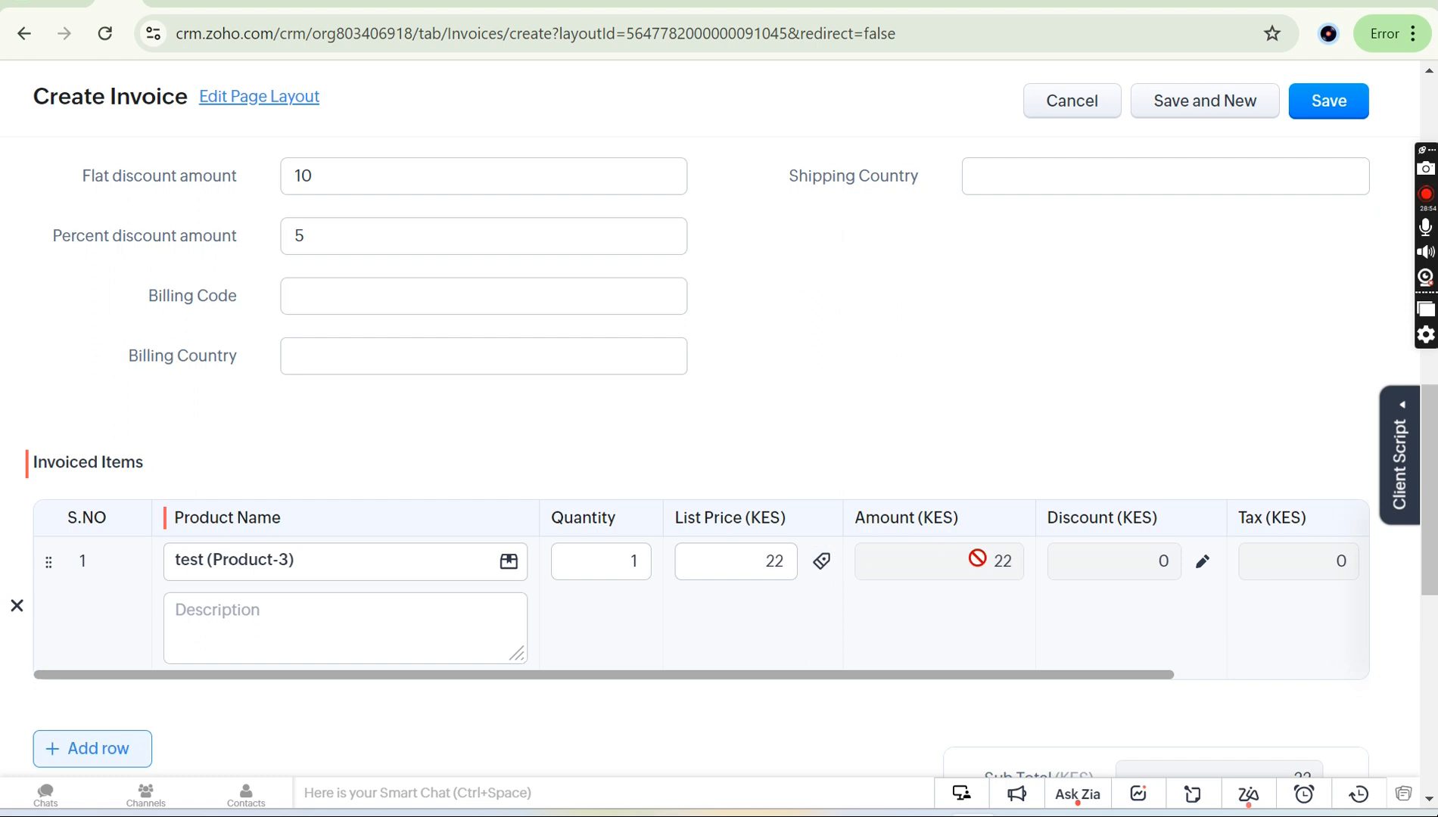
pyautogui.click(1203, 575)
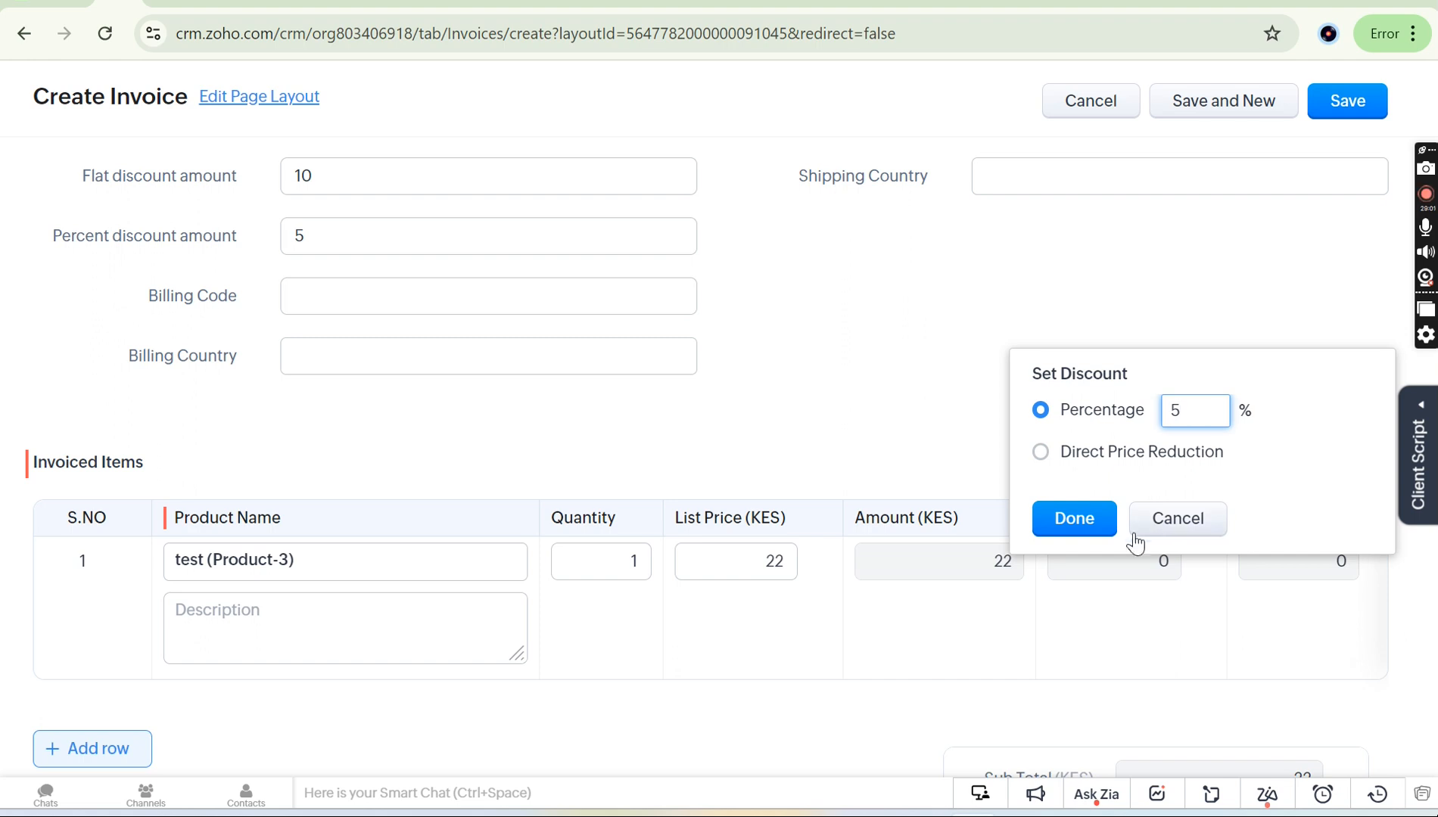
pyautogui.click(1084, 522)
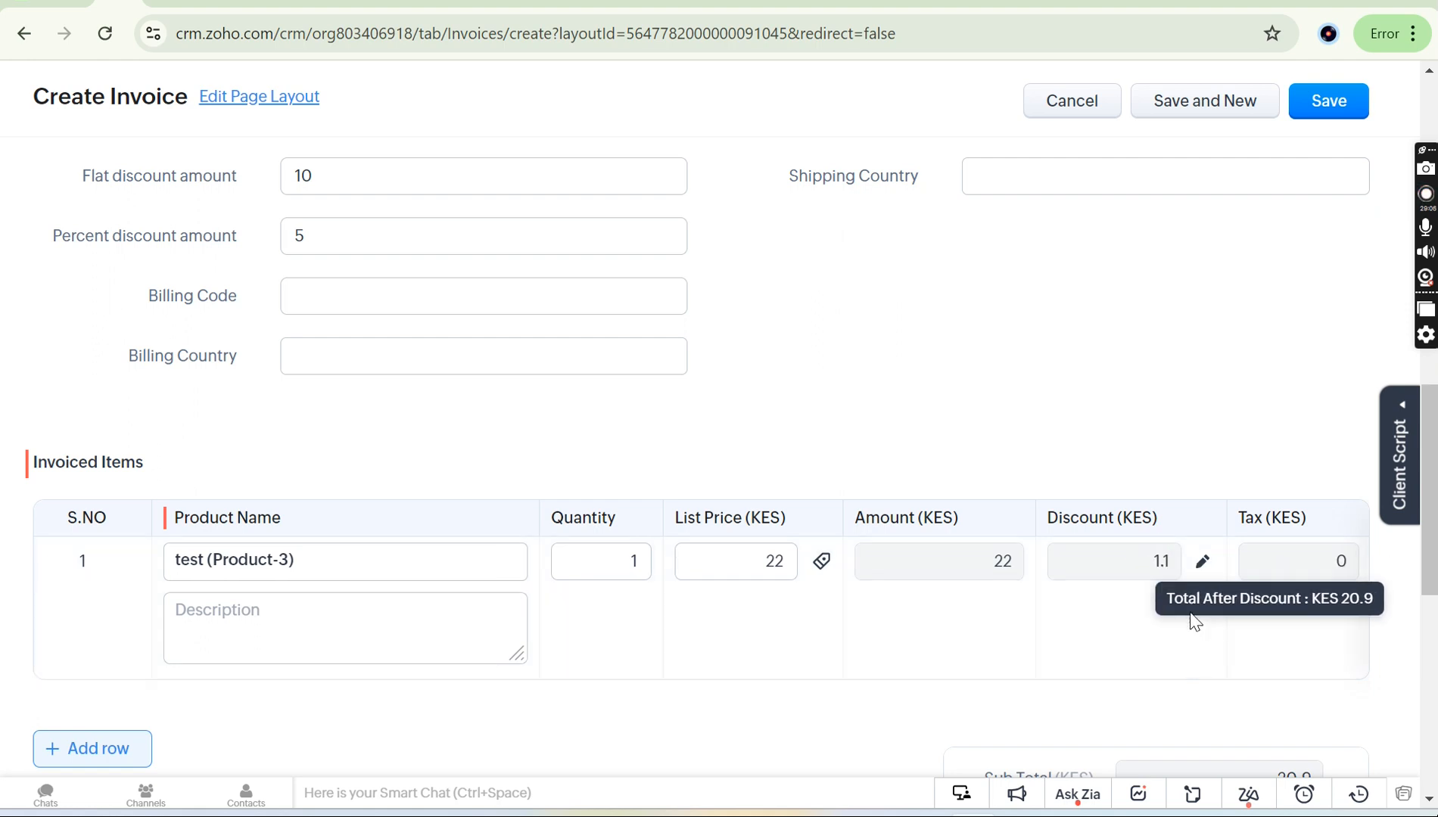
# Examine the Direct Price Reduction option in the first item's discount settings and check the row's Discount field.
pyautogui.click(1202, 562)
pyautogui.click(1040, 453)
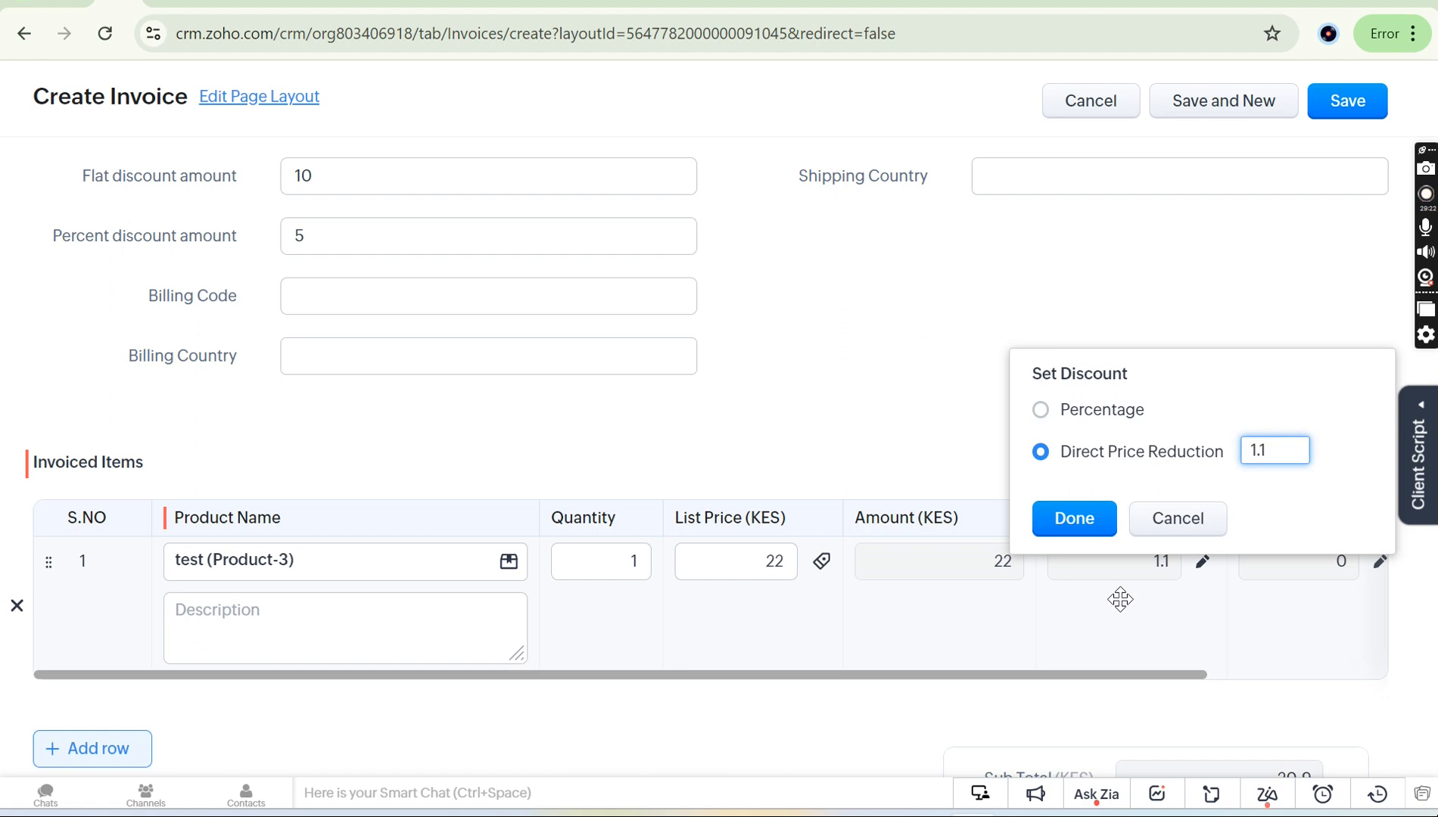
pyautogui.click(1120, 600)
pyautogui.doubleClick(1118, 558)
pyautogui.click(1119, 558)
pyautogui.moveTo(1120, 558)
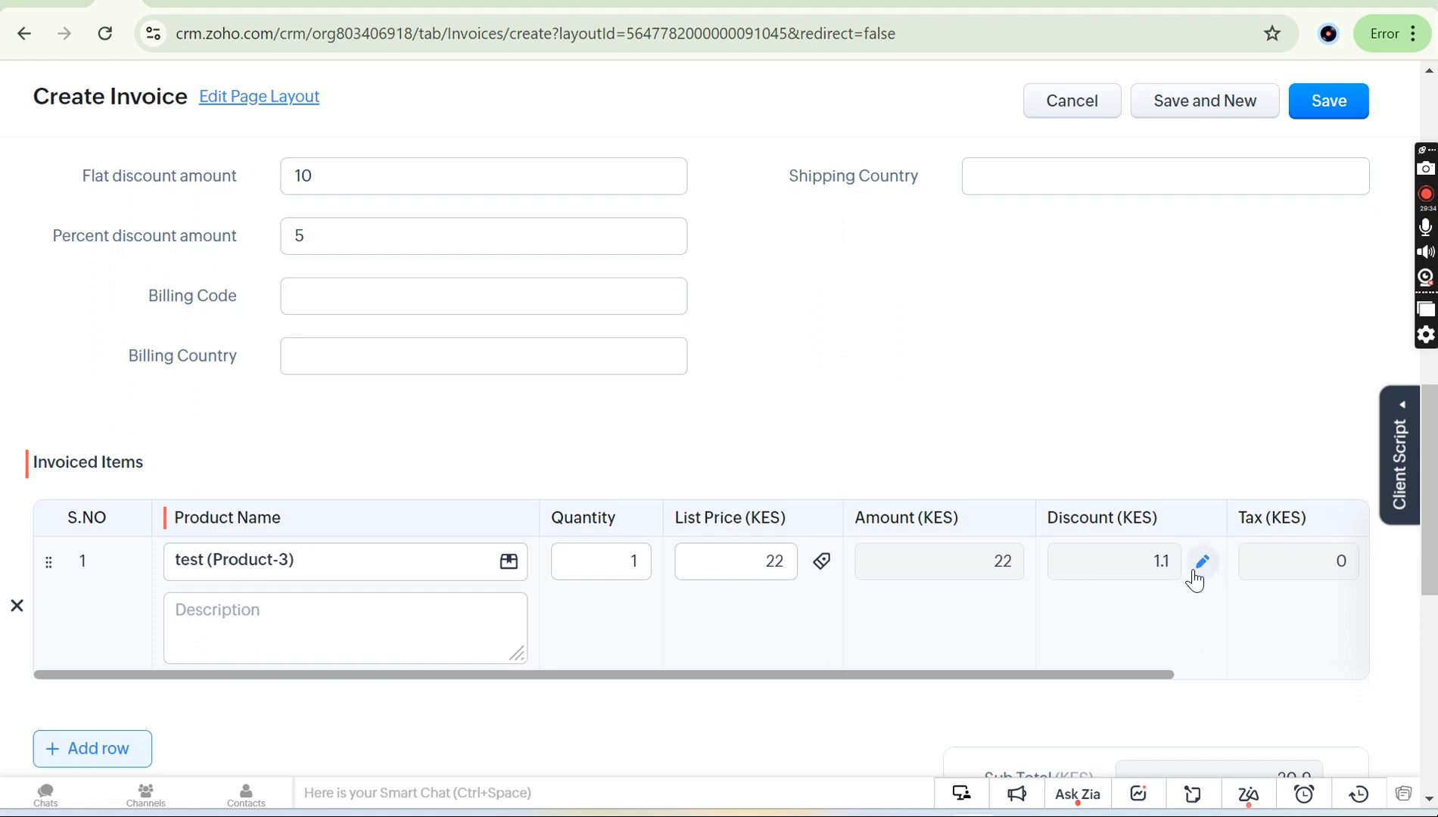
pyautogui.moveTo(1204, 575)
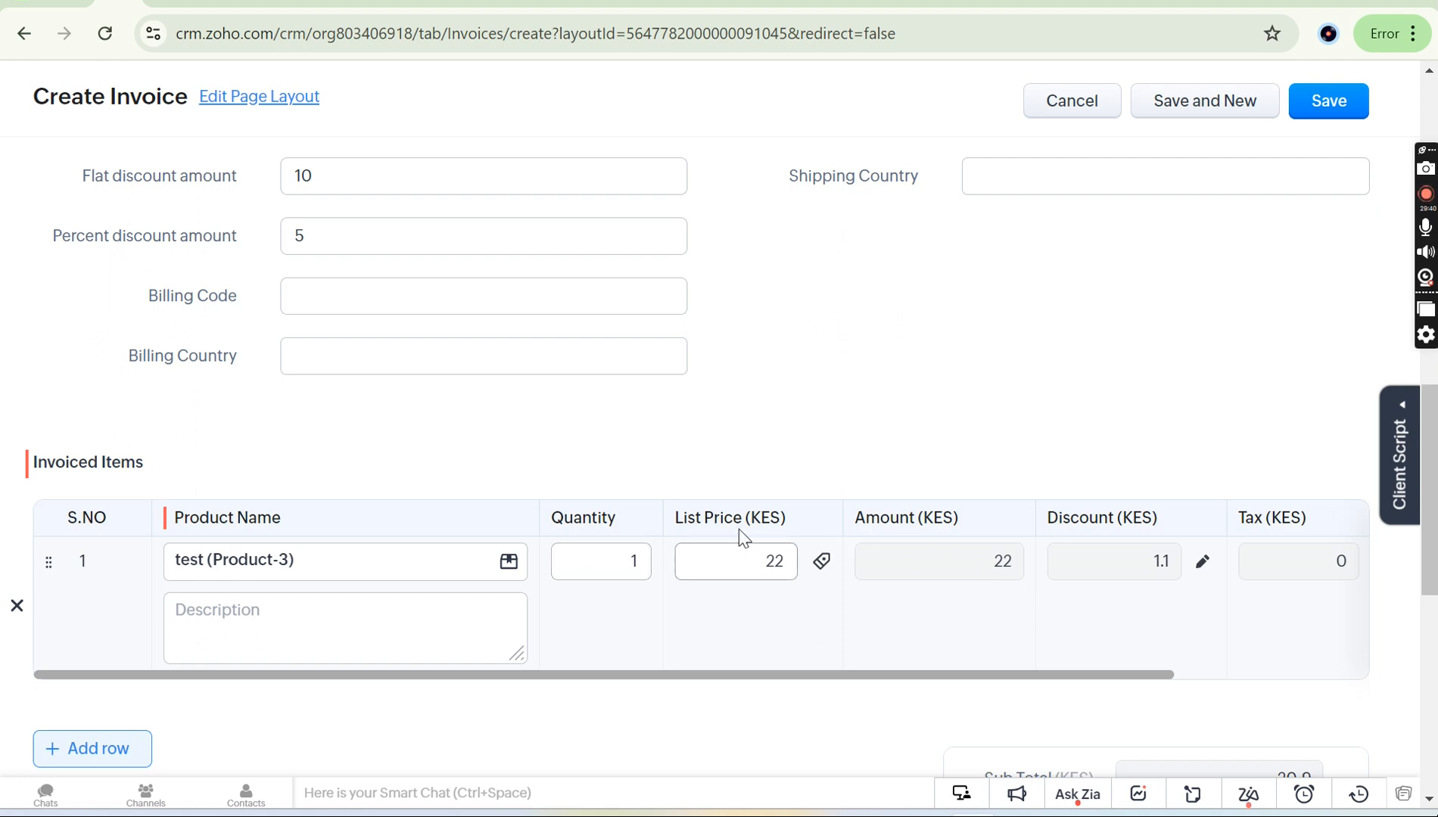
# Review the List Price and Quantity fields of the test (Product-3) row.
pyautogui.moveTo(665, 512); pyautogui.dragTo(813, 526)
pyautogui.click(814, 523)
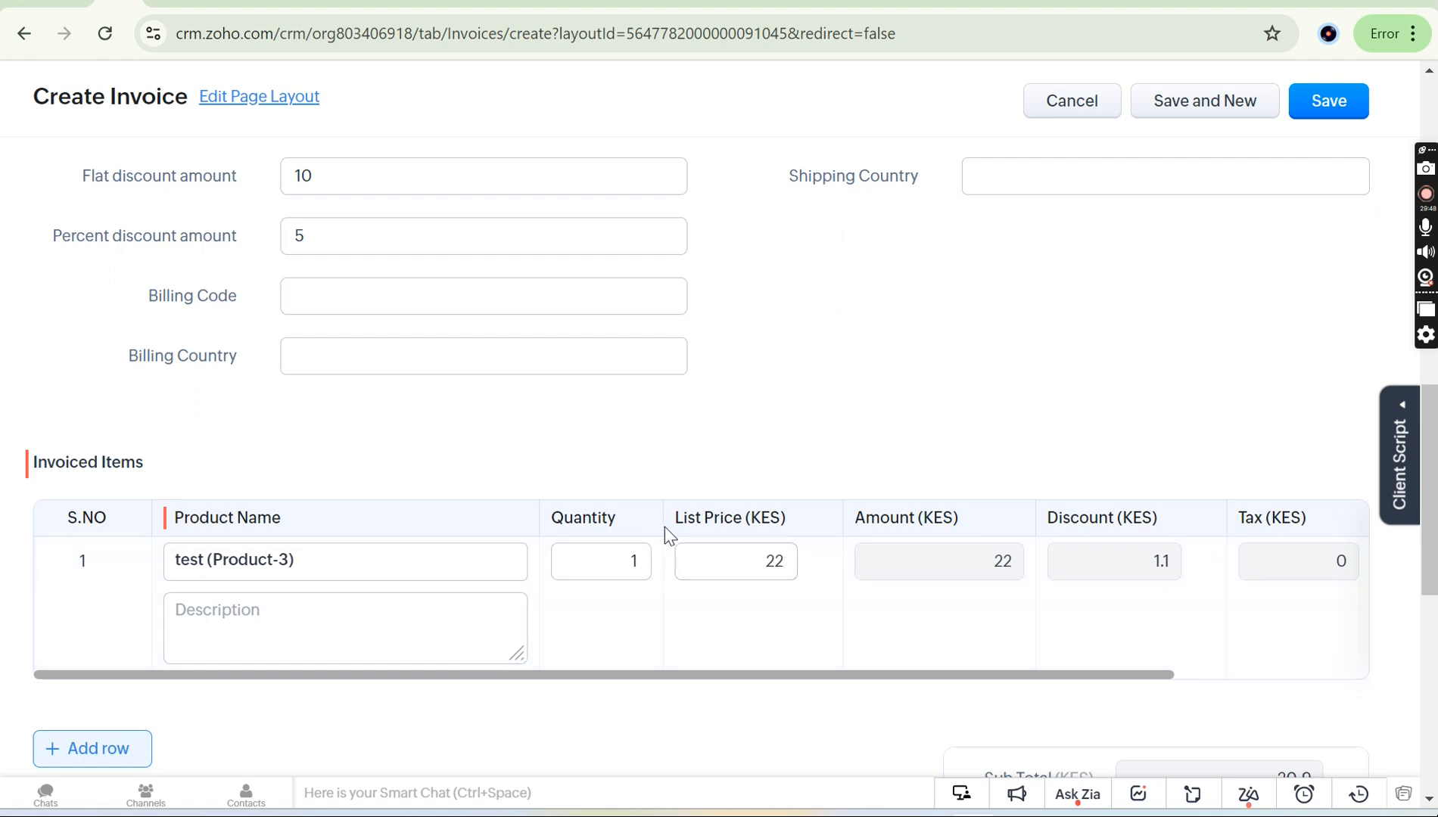
pyautogui.moveTo(671, 520); pyautogui.dragTo(803, 520)
pyautogui.click(805, 520)
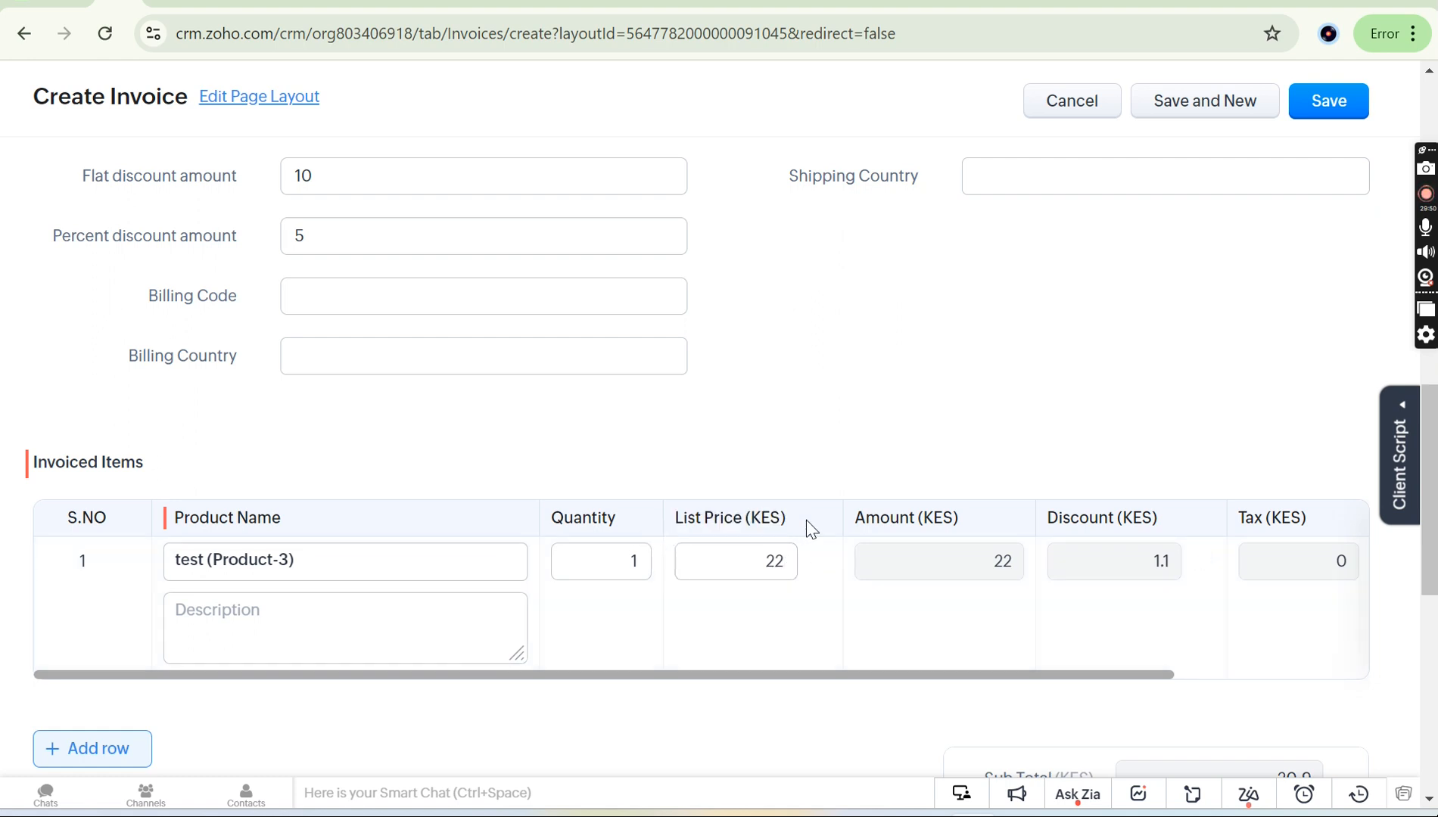
pyautogui.click(607, 566)
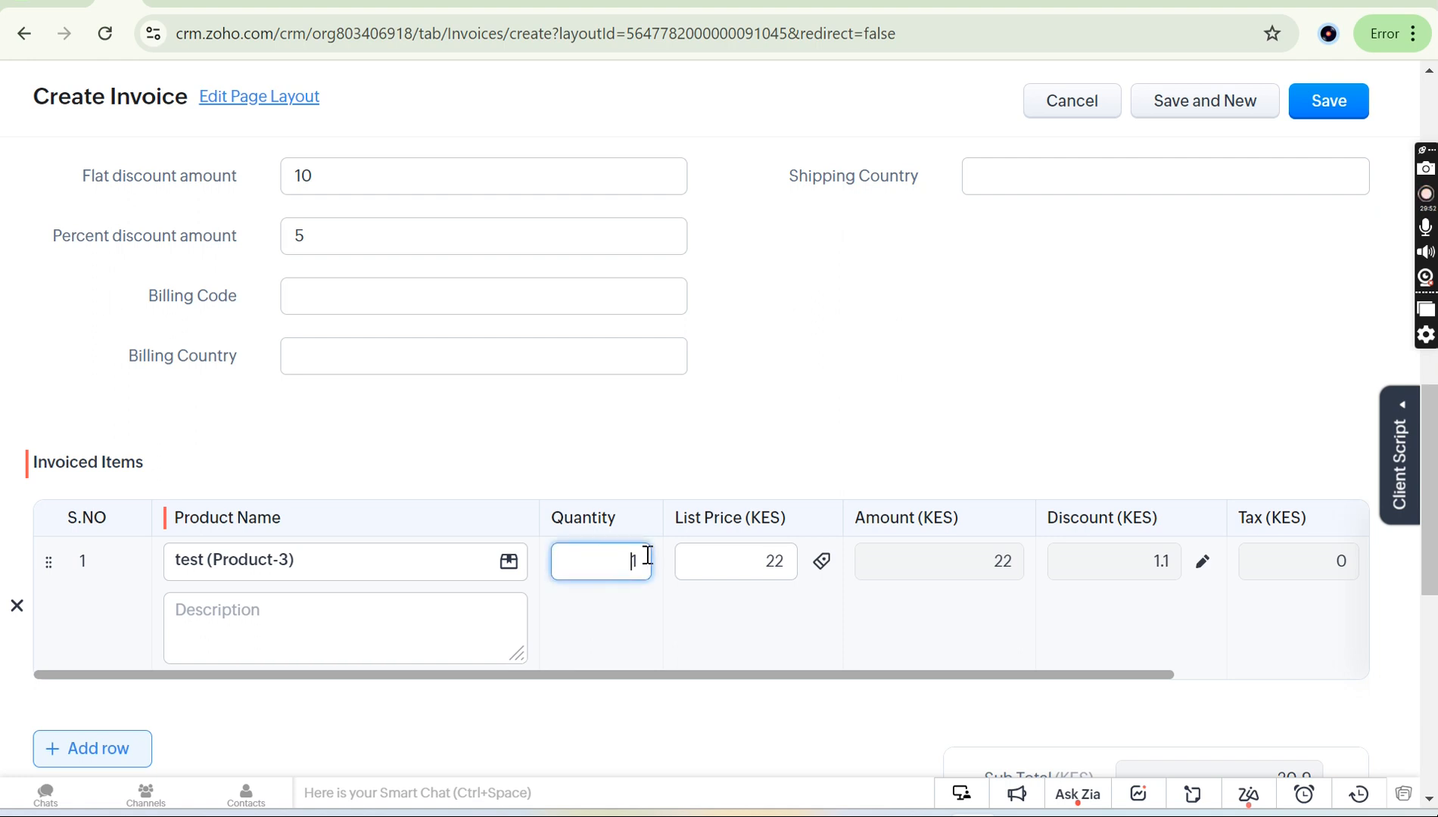
pyautogui.moveTo(645, 559); pyautogui.dragTo(610, 557)
pyautogui.click(745, 580)
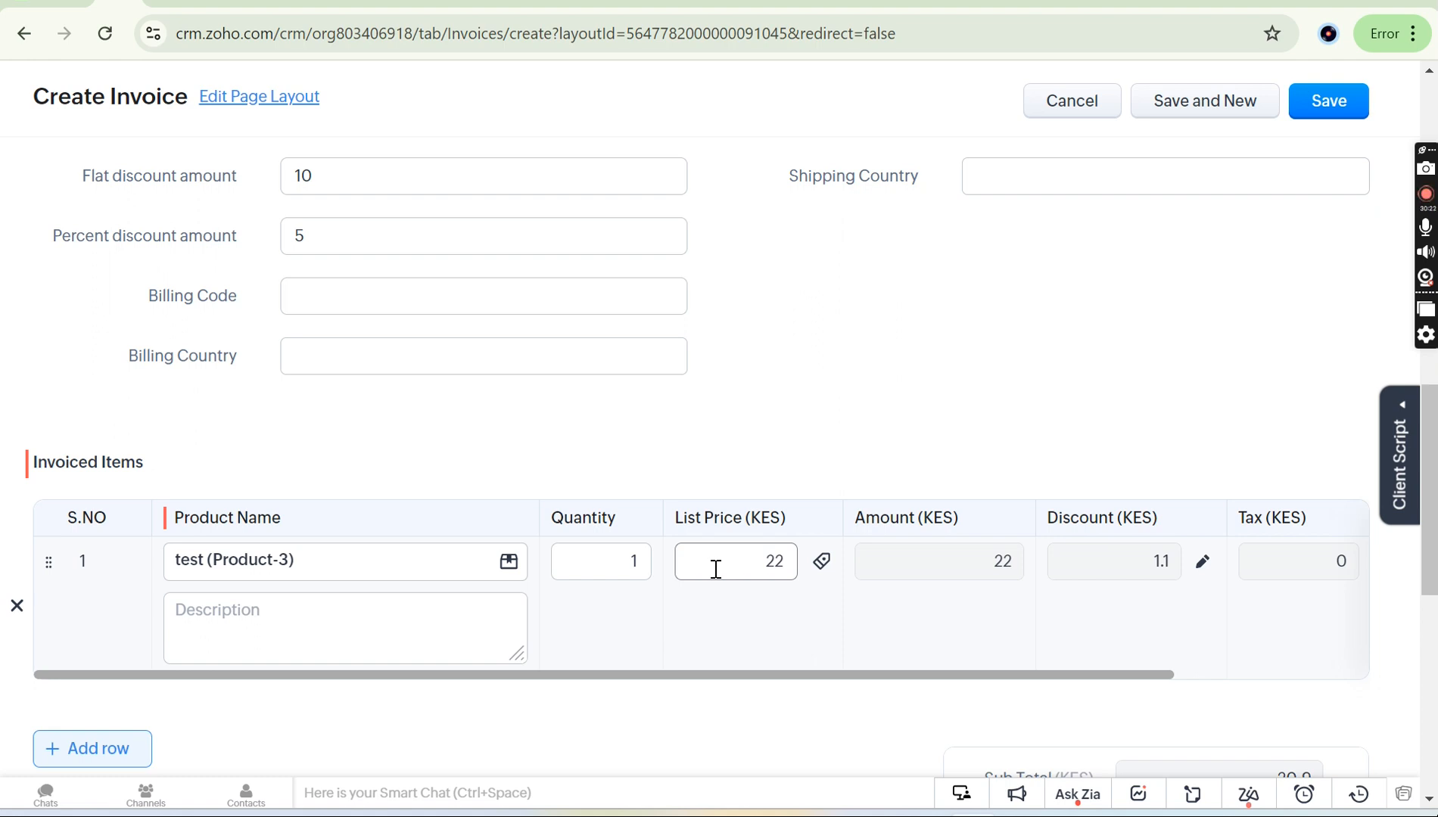
# Compare the custom discount typer, Flat discount amount and Percent discount amount fields with the item row's built-in discount.
pyautogui.click(378, 238)
pyautogui.scroll(2, 369, 227)
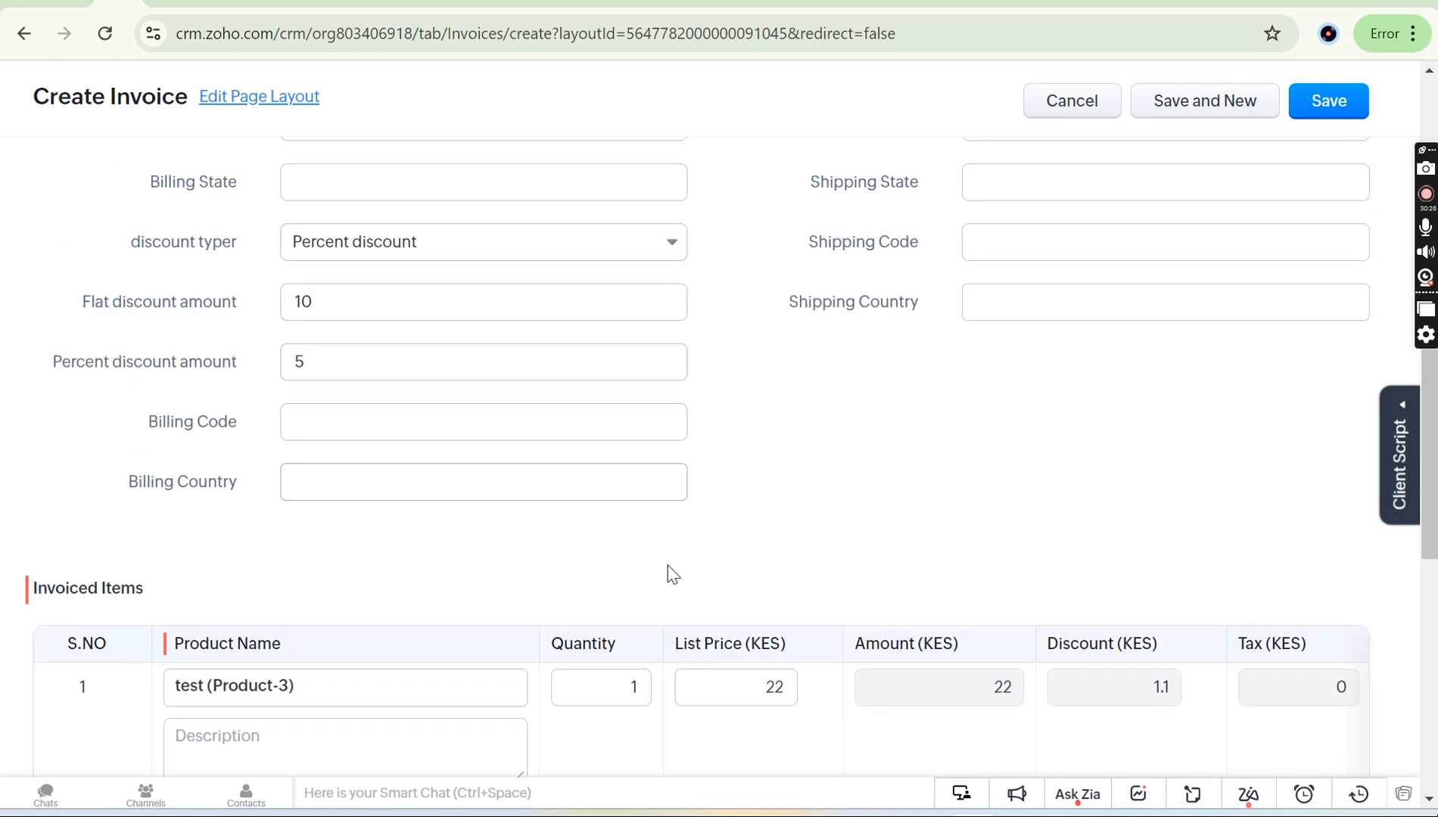
pyautogui.scroll(-1, 667, 571)
pyautogui.scroll(-1, 667, 571)
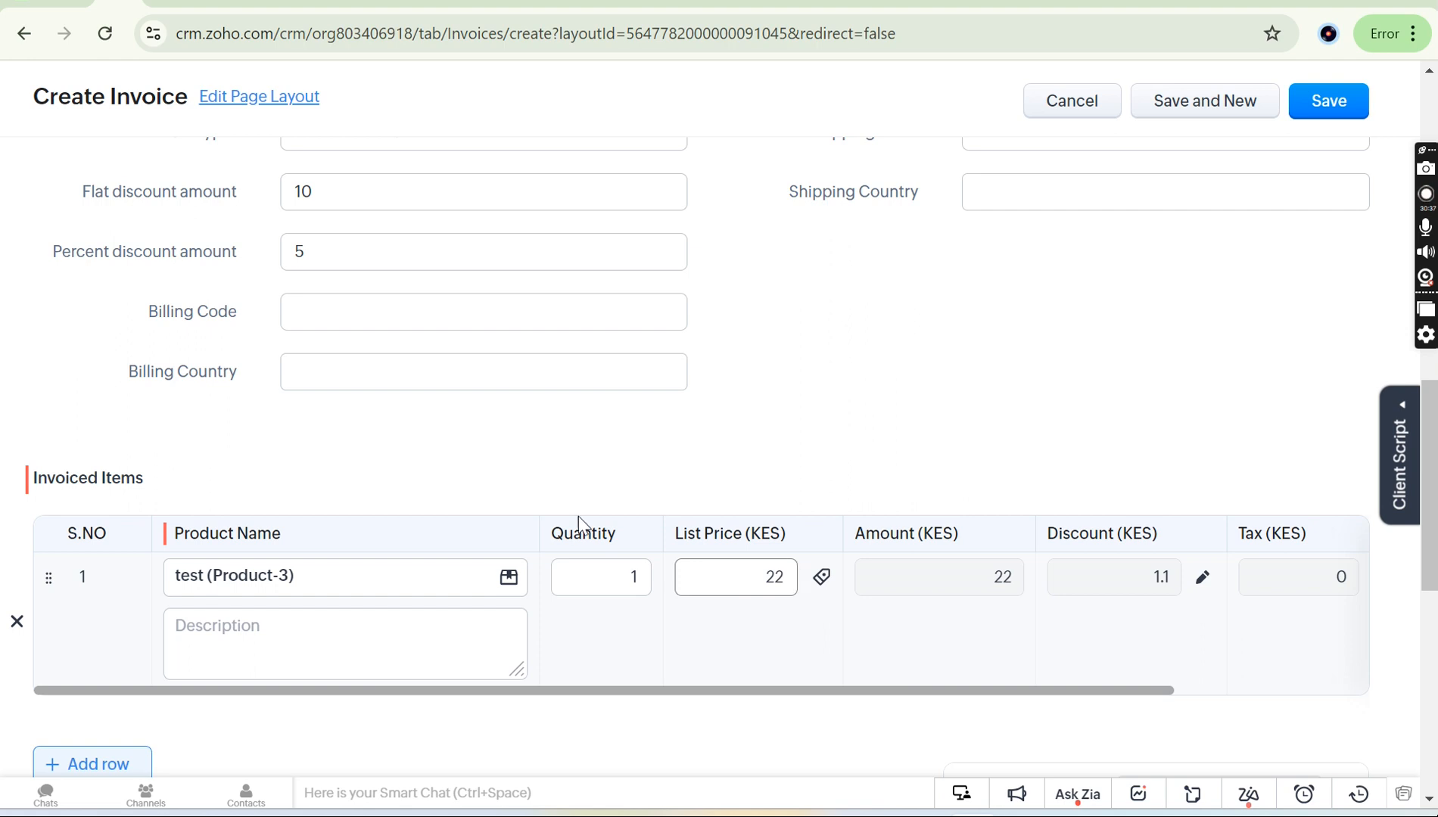
pyautogui.scroll(1, 747, 468)
pyautogui.scroll(-2, 749, 468)
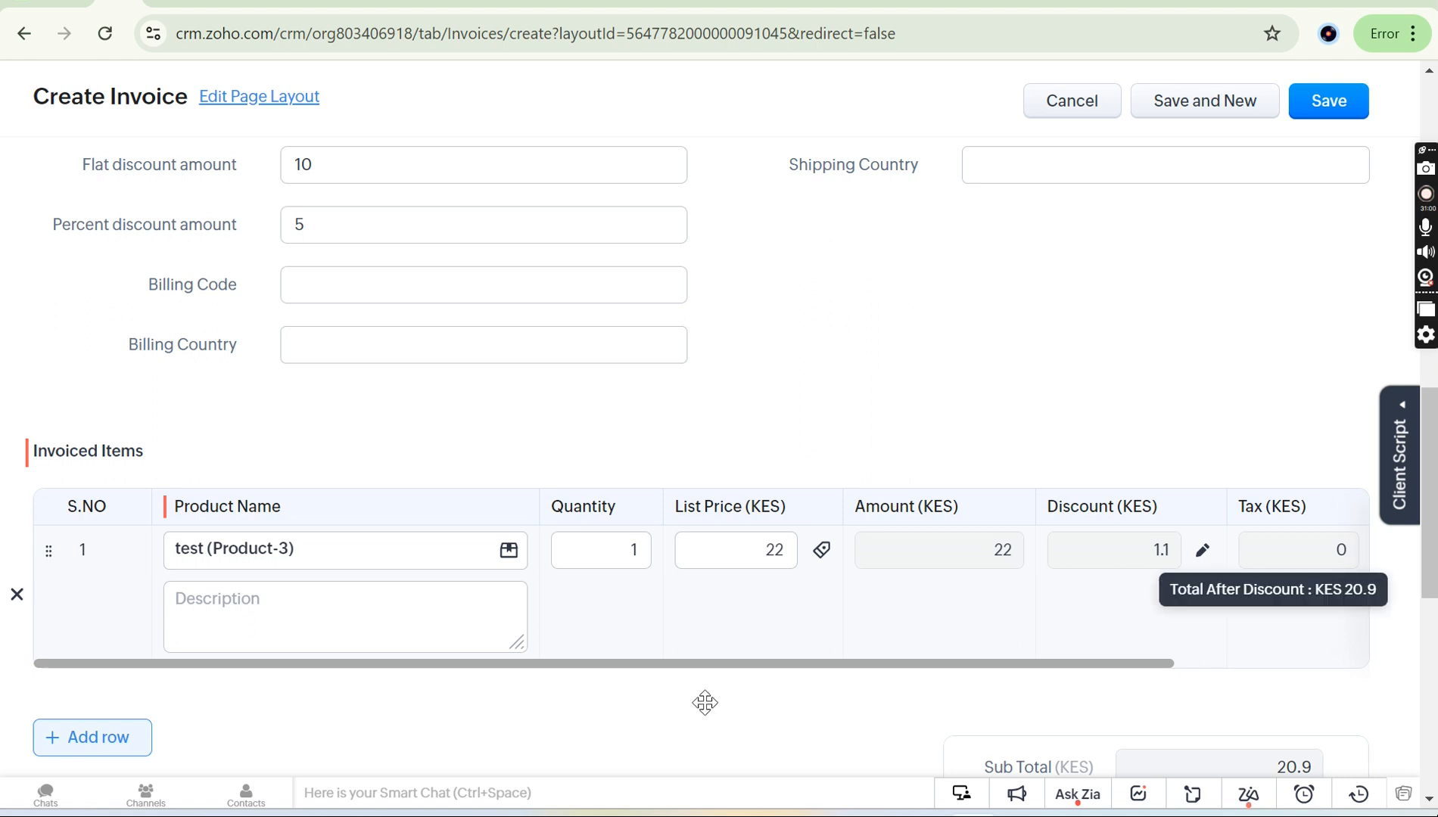
pyautogui.click(642, 554)
pyautogui.click(651, 583)
pyautogui.scroll(15, 651, 583)
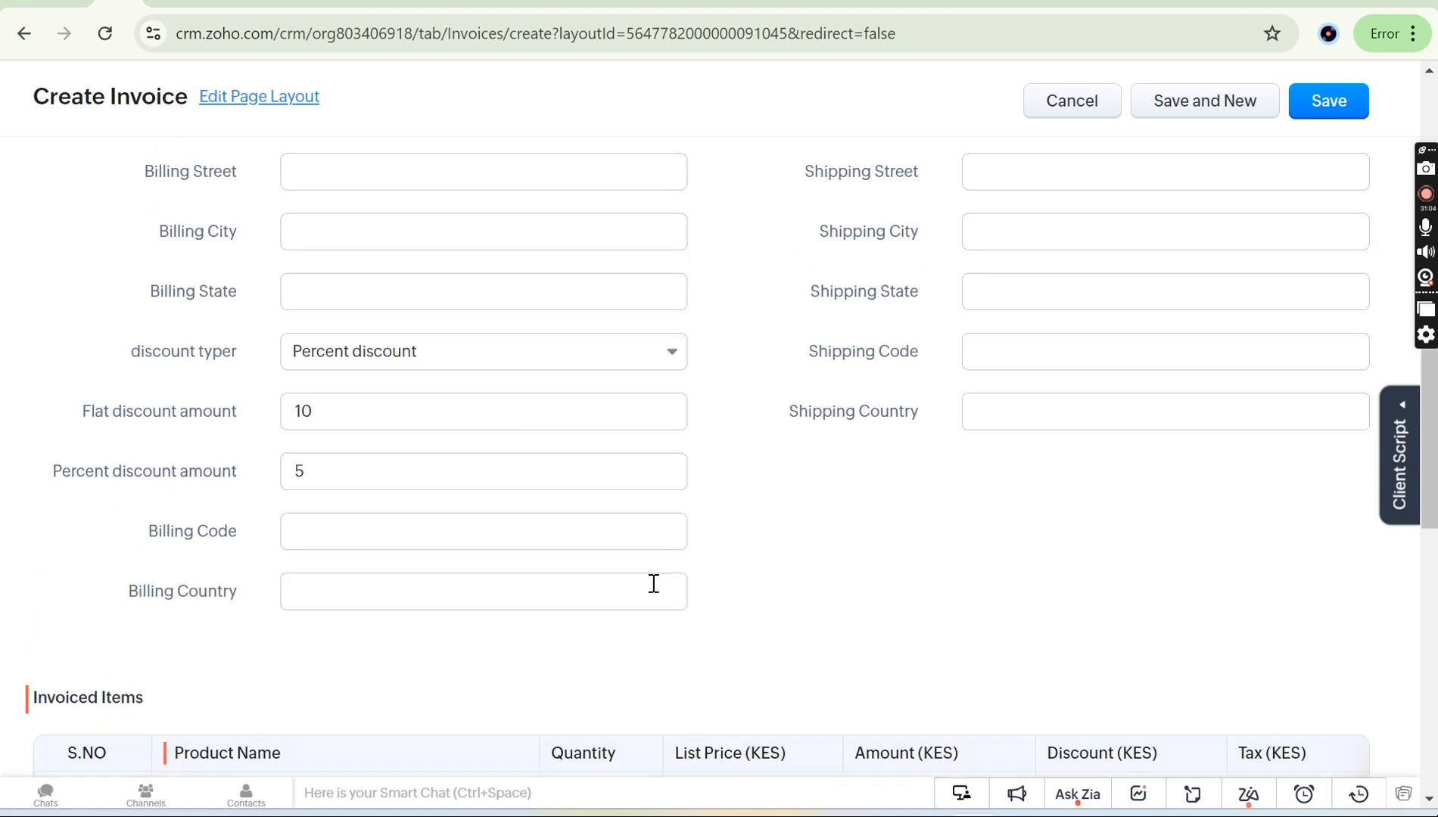
# Check the invoice-level Discount and Tax fields against the quantity and discount of the first item row.
pyautogui.scroll(-15, 651, 583)
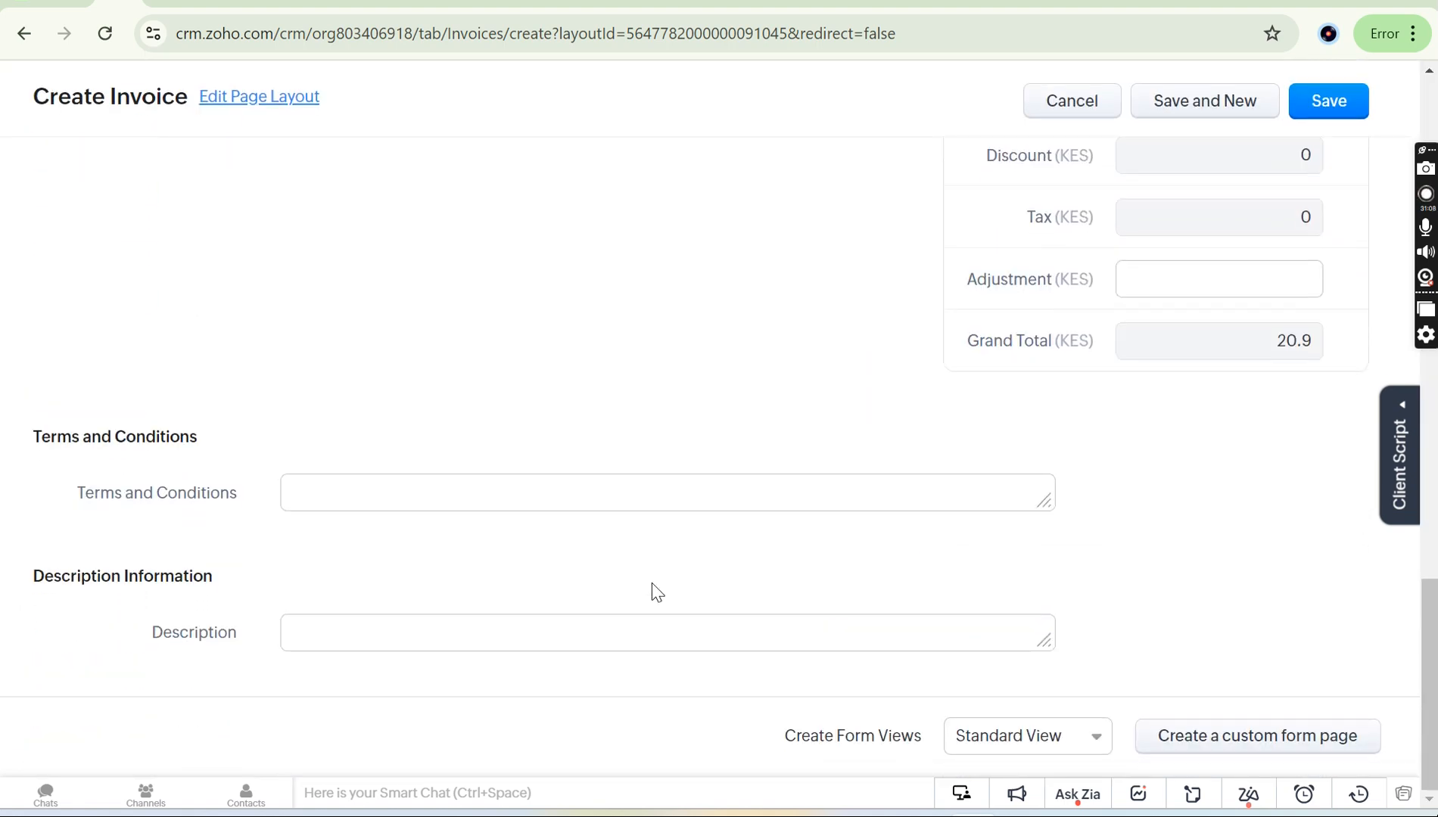
pyautogui.scroll(3, 657, 590)
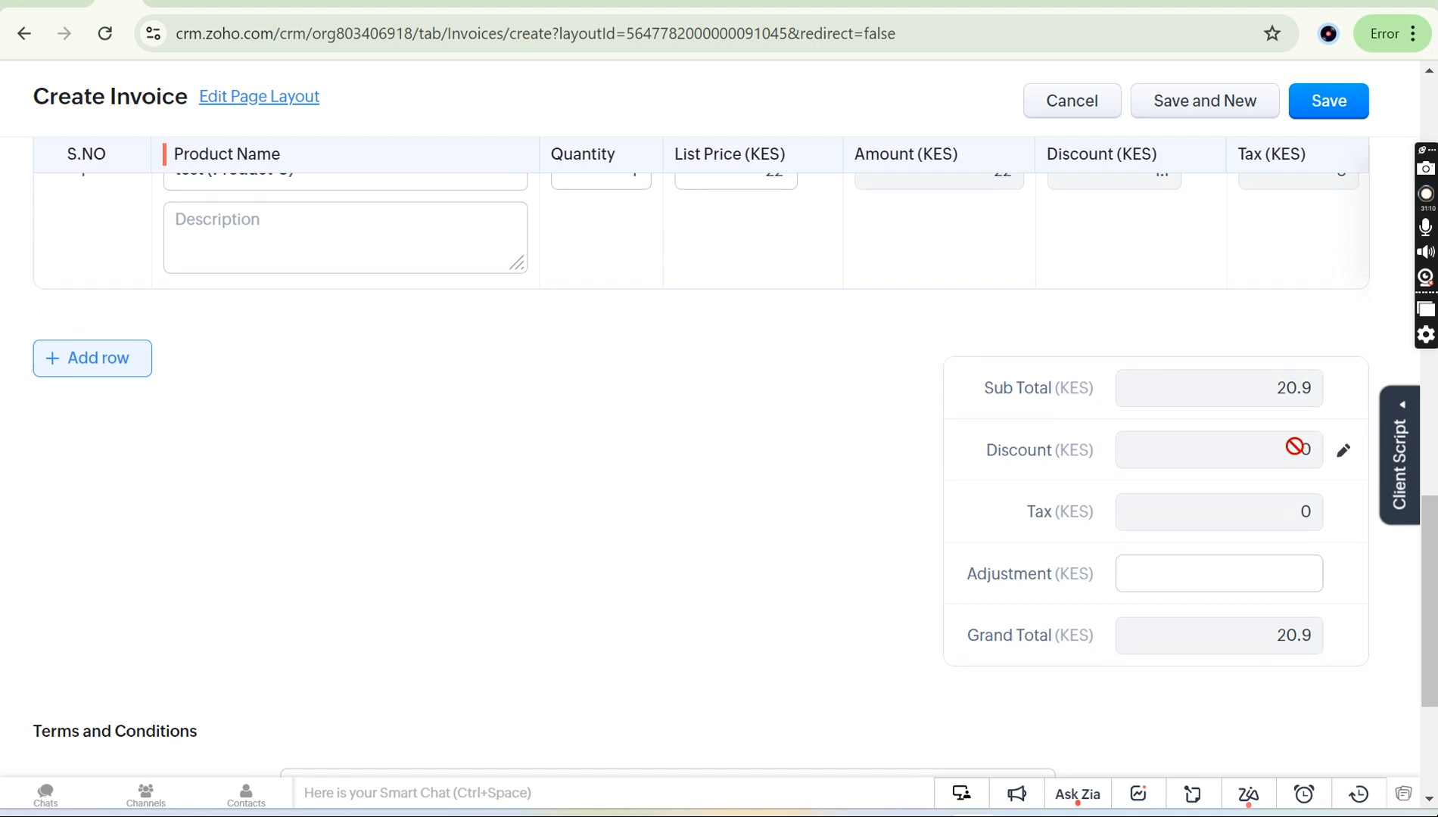
pyautogui.doubleClick(1302, 450)
pyautogui.scroll(3, 924, 420)
pyautogui.doubleClick(622, 342)
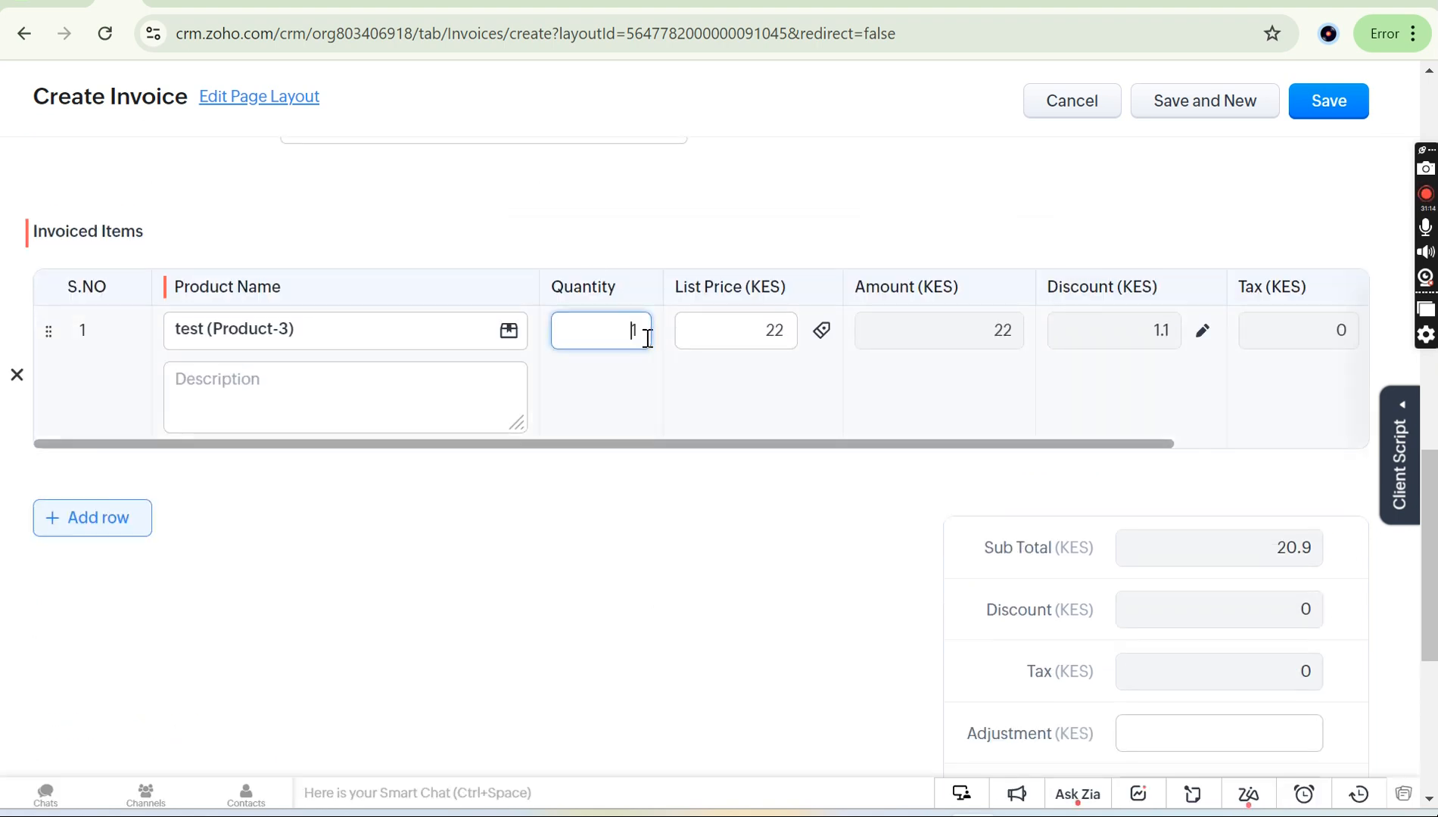
pyautogui.click(821, 626)
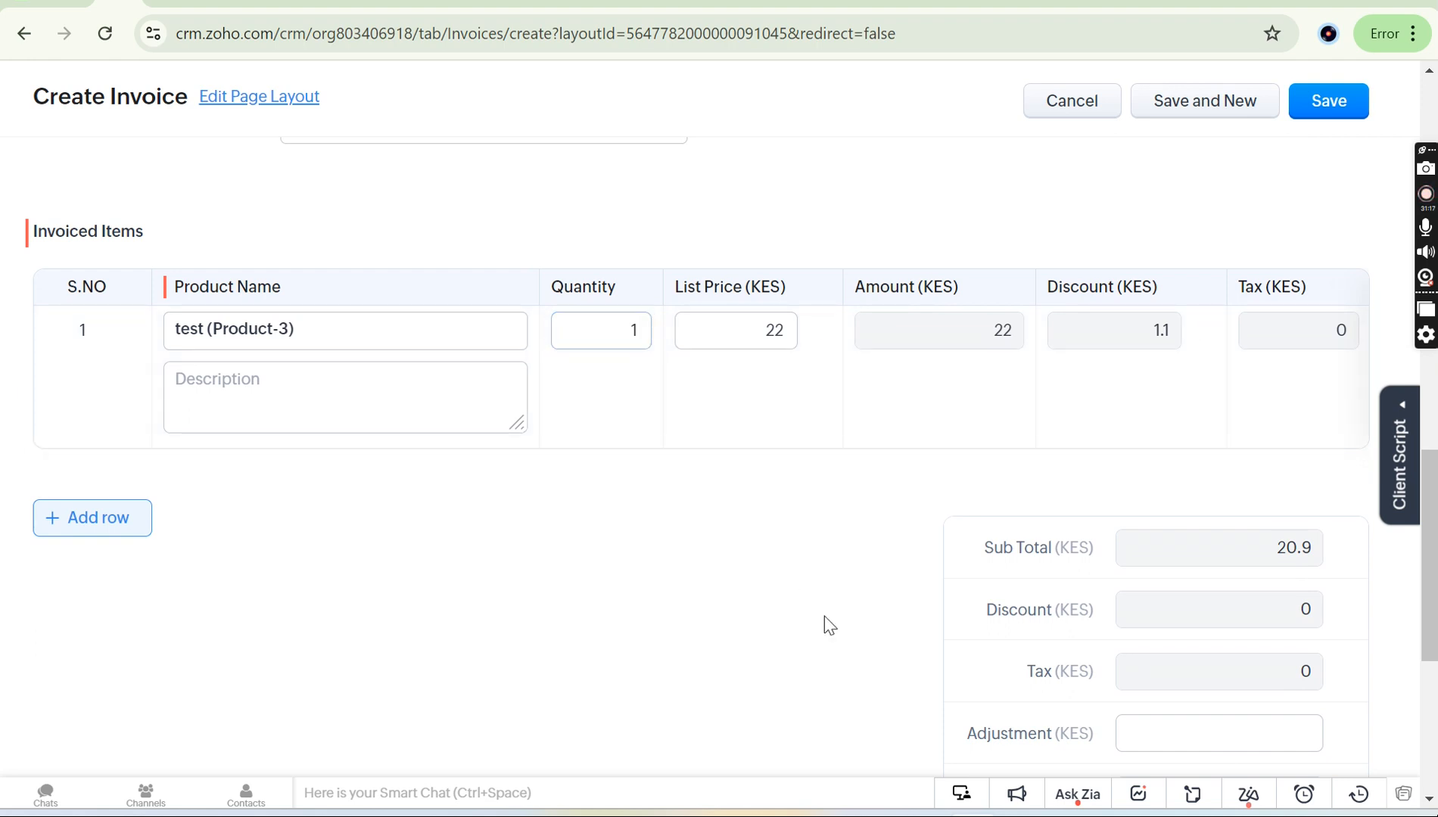
pyautogui.doubleClick(1308, 609)
pyautogui.doubleClick(1308, 672)
pyautogui.click(780, 635)
# Set the quantity of the test (Product-3) row to 41.
pyautogui.click(633, 331)
pyautogui.press('BackSpace')
pyautogui.write('41')
pyautogui.click(650, 395)
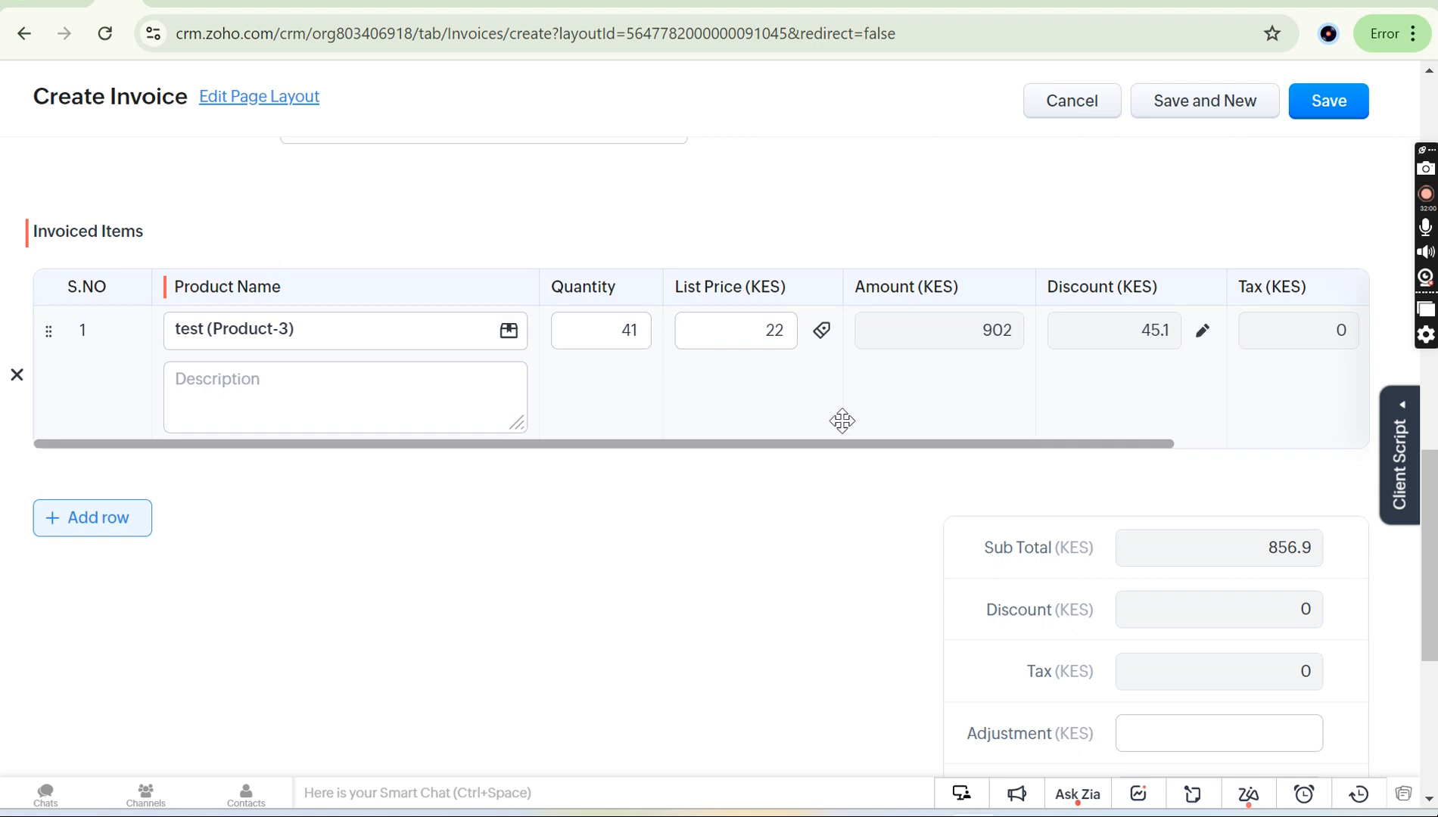
# Add a second Invoiced Items row for Mutual Funds with a list price of 66.
pyautogui.click(89, 524)
pyautogui.click(318, 475)
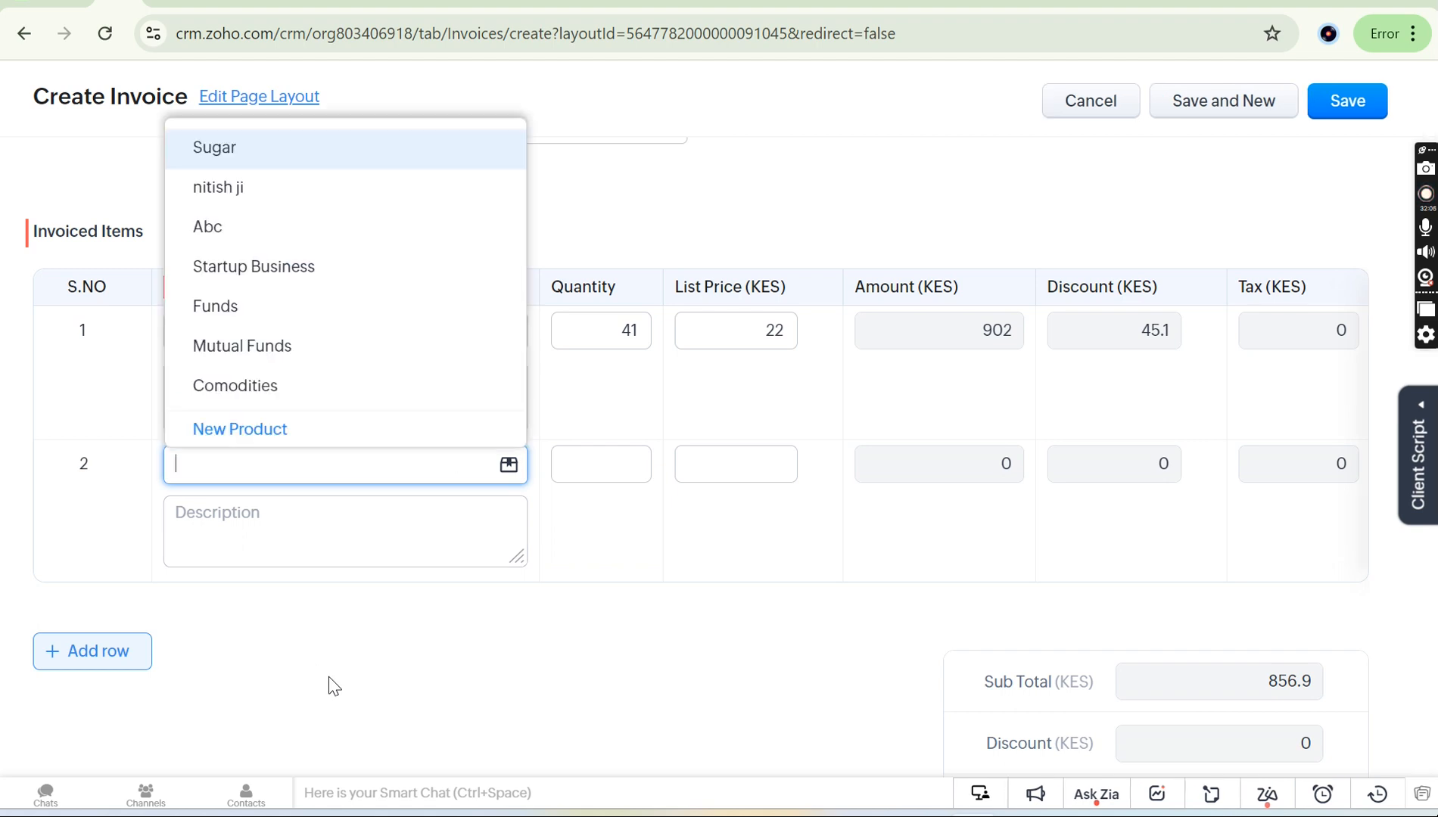
pyautogui.click(320, 362)
pyautogui.click(620, 683)
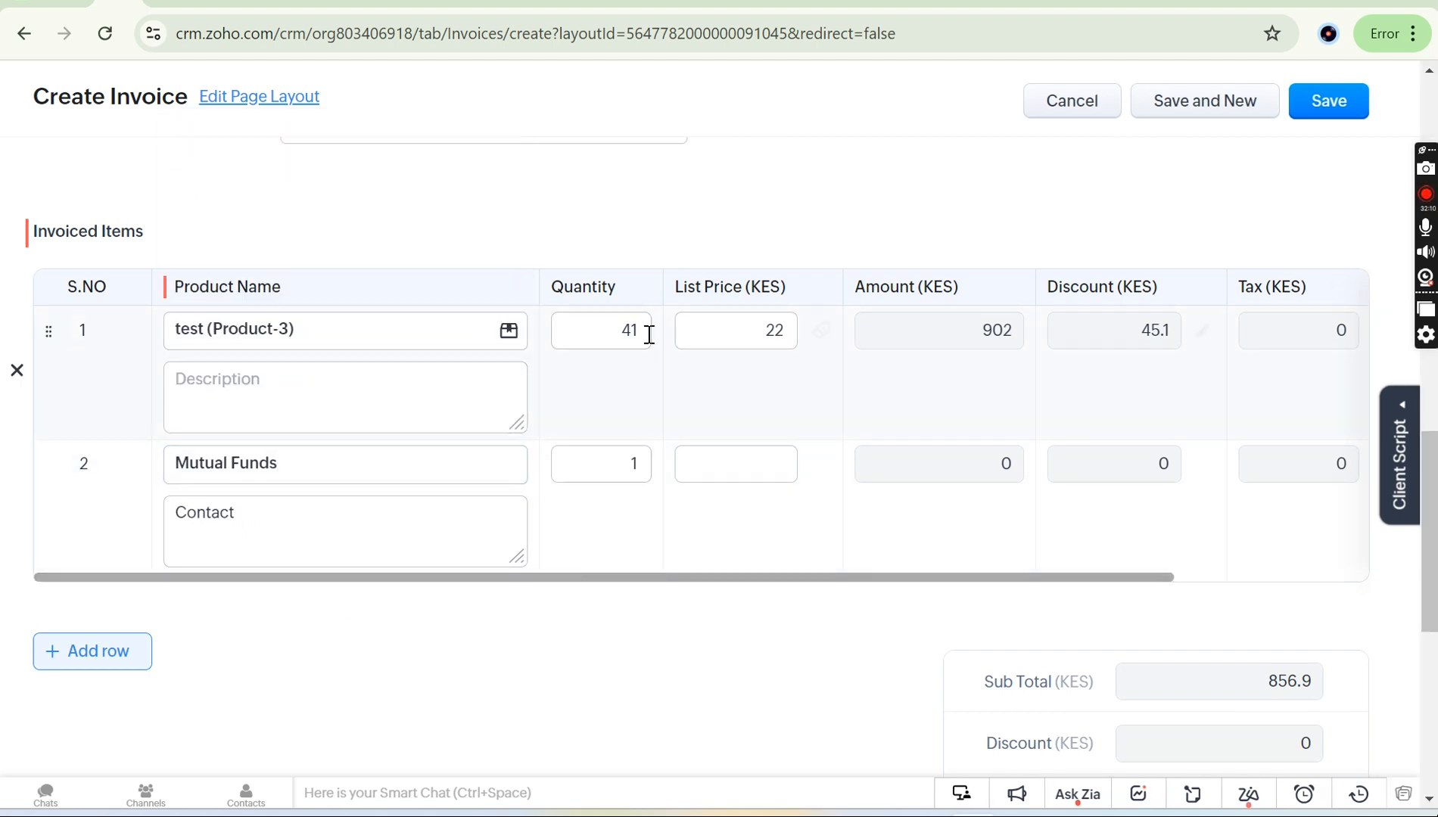
pyautogui.click(773, 463)
pyautogui.write('66')
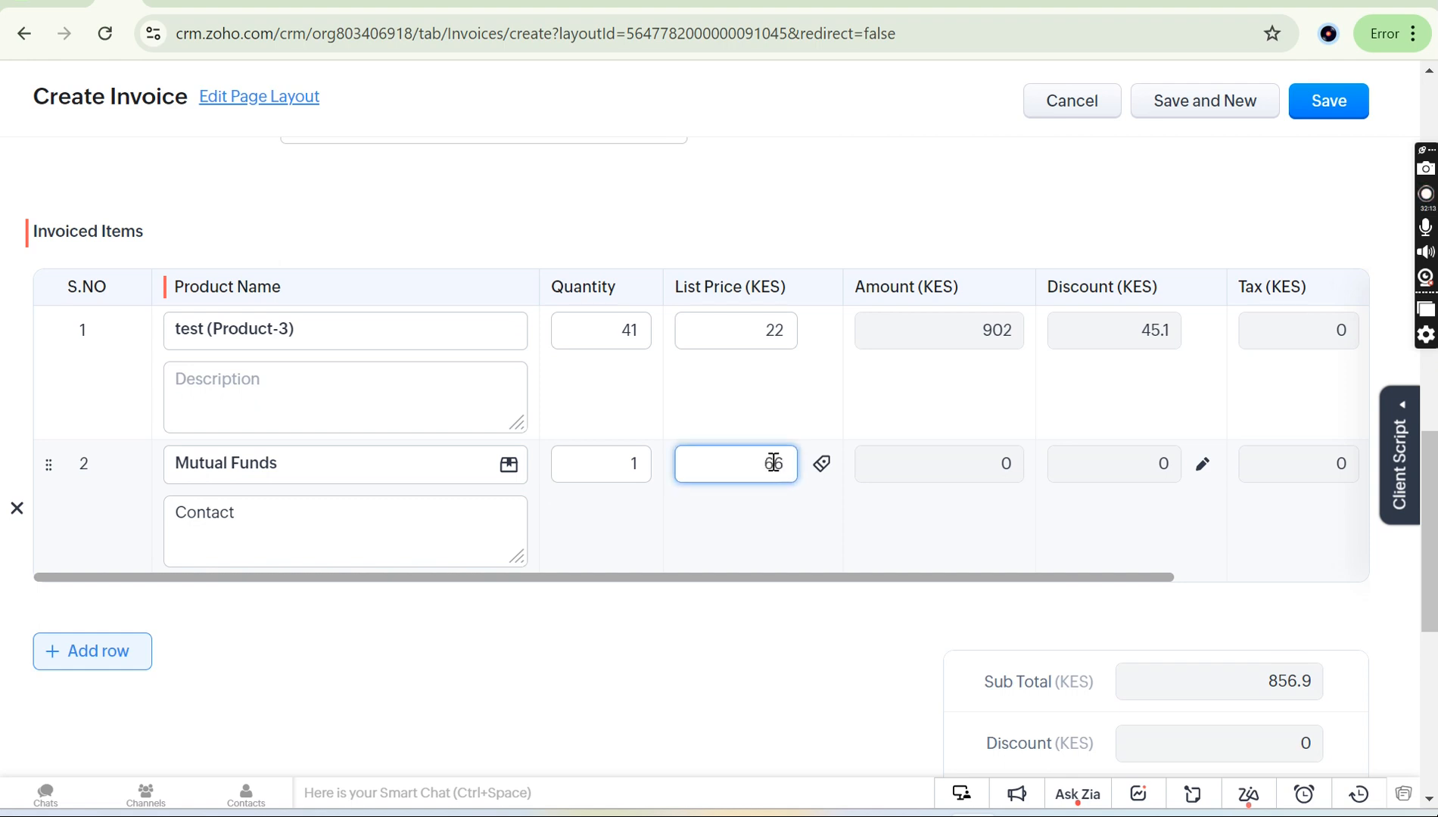
pyautogui.click(675, 645)
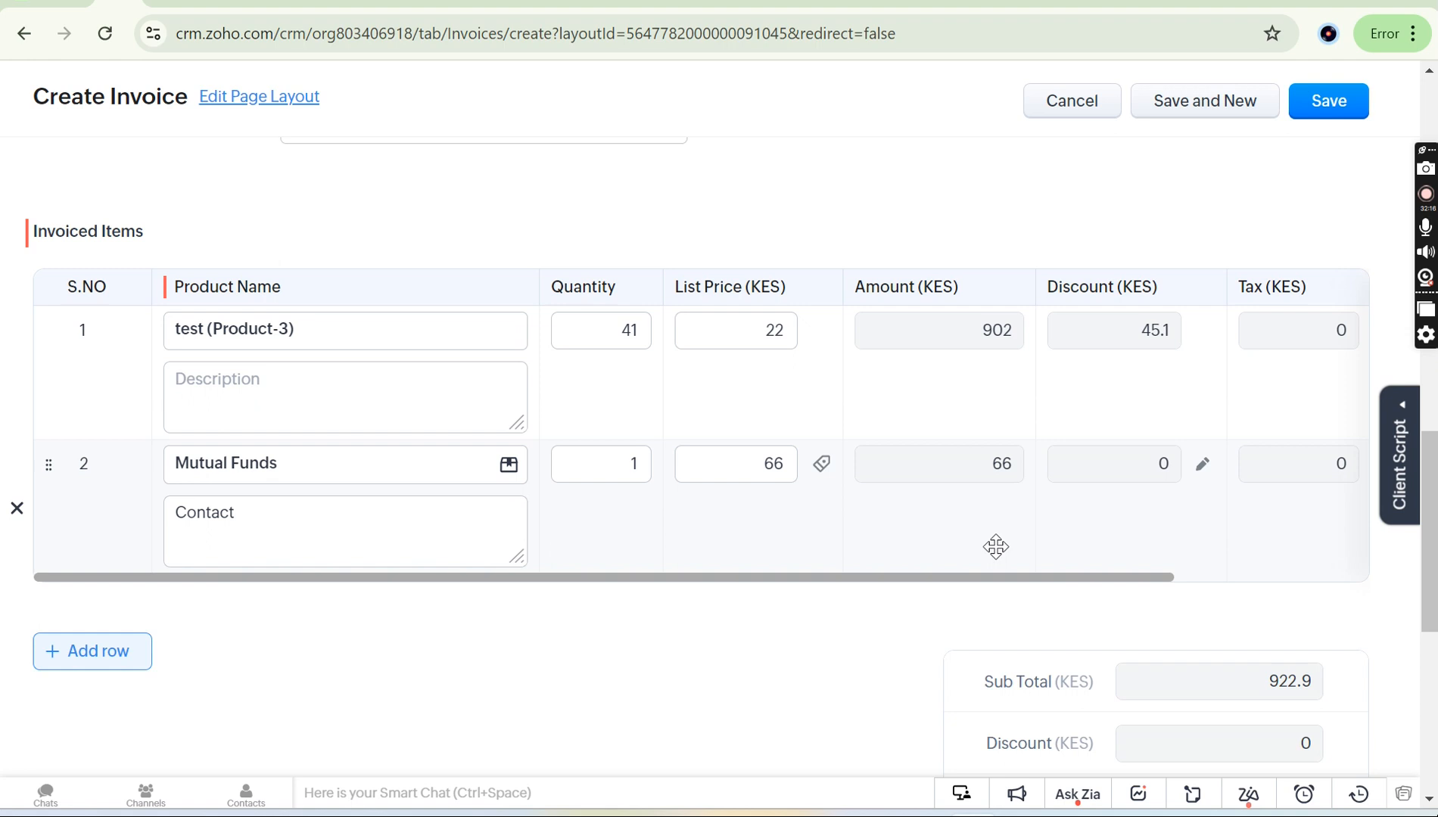
# Examine the Amount, Discount, Tax and Total columns of both item rows and compare them with the invoice Sub Total.
pyautogui.scroll(-1, 1232, 666)
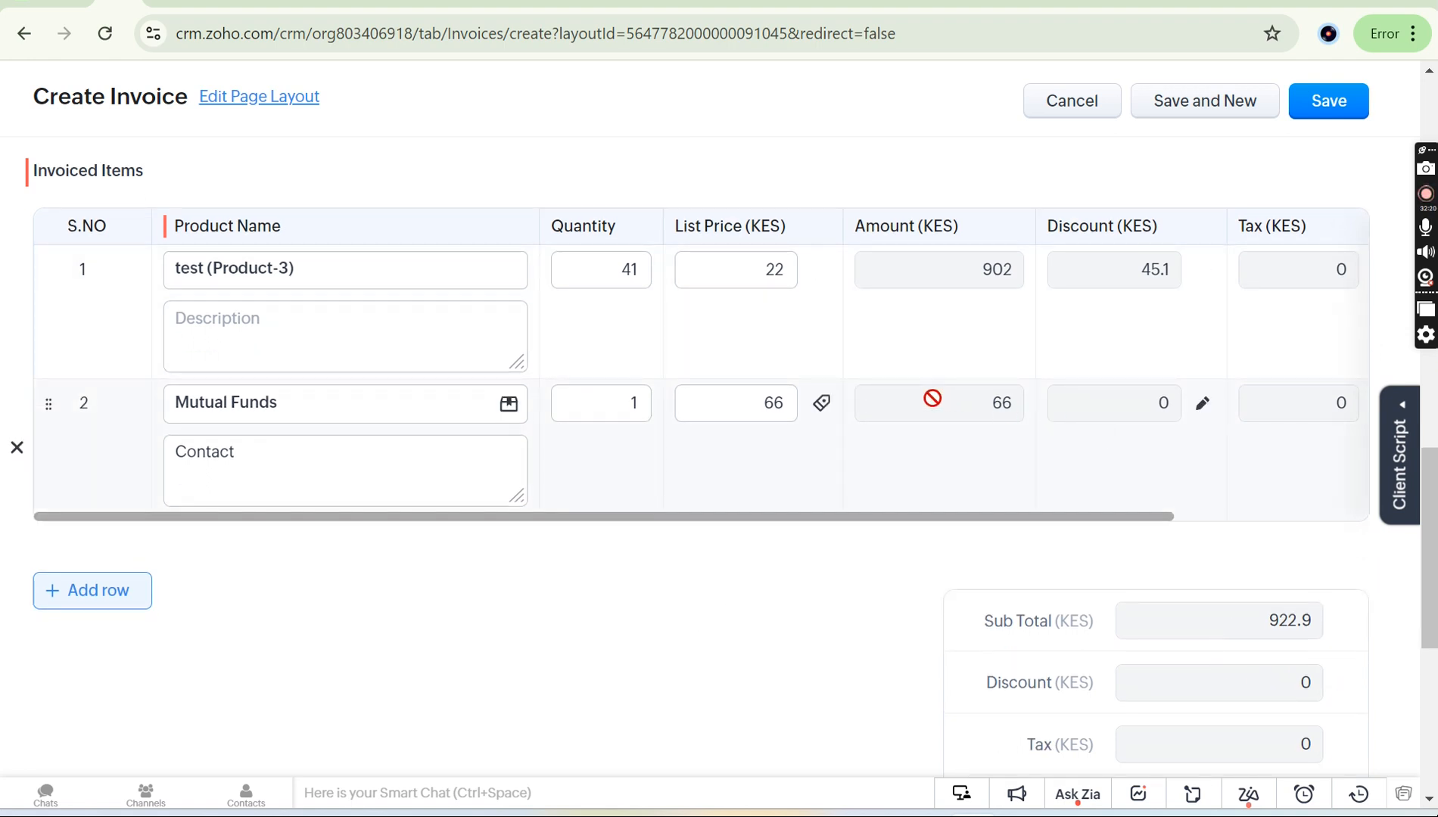
pyautogui.scroll(1, 1095, 455)
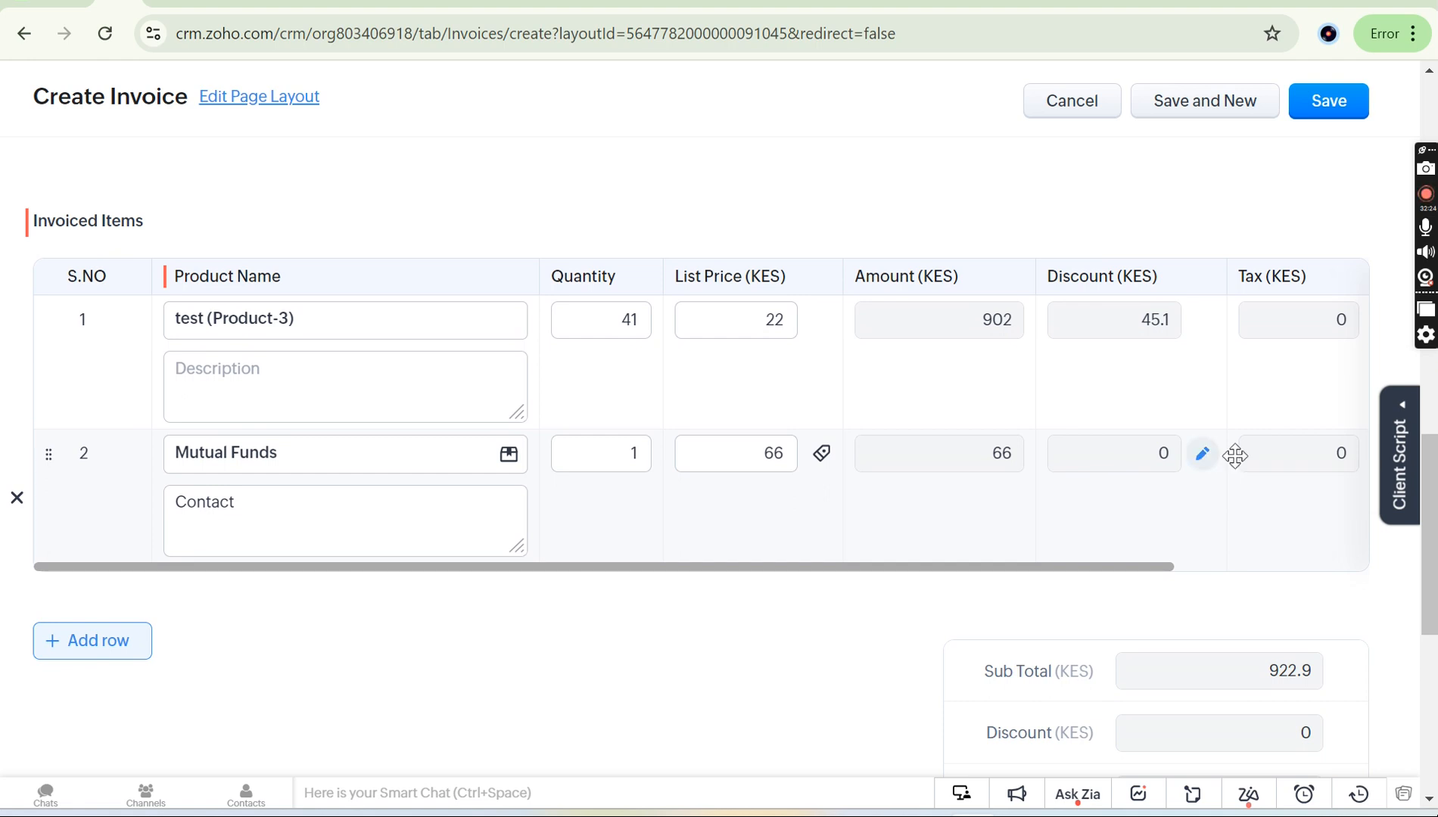
pyautogui.hscroll(3, 1274, 454)
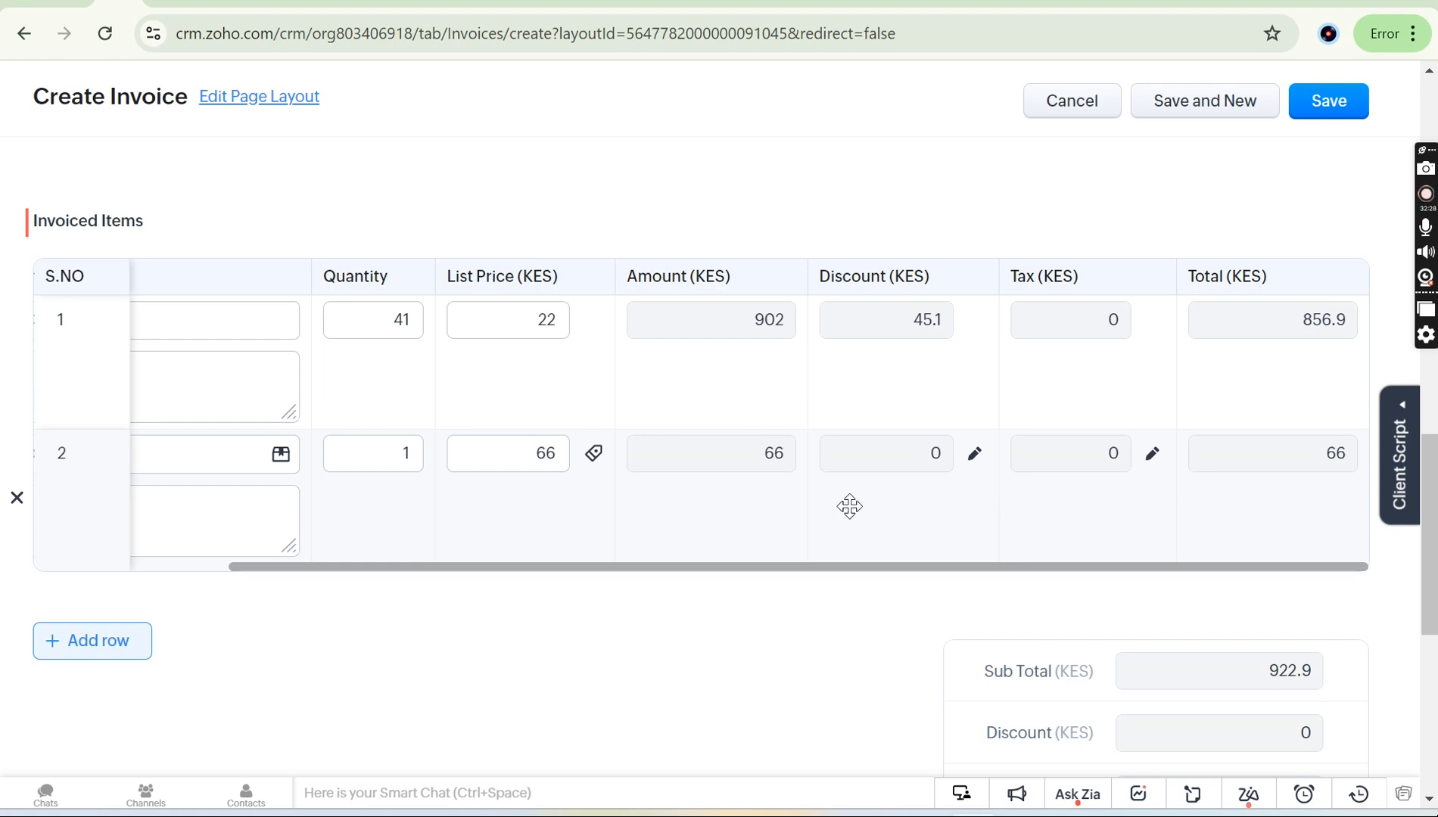
pyautogui.hscroll(-3, 848, 506)
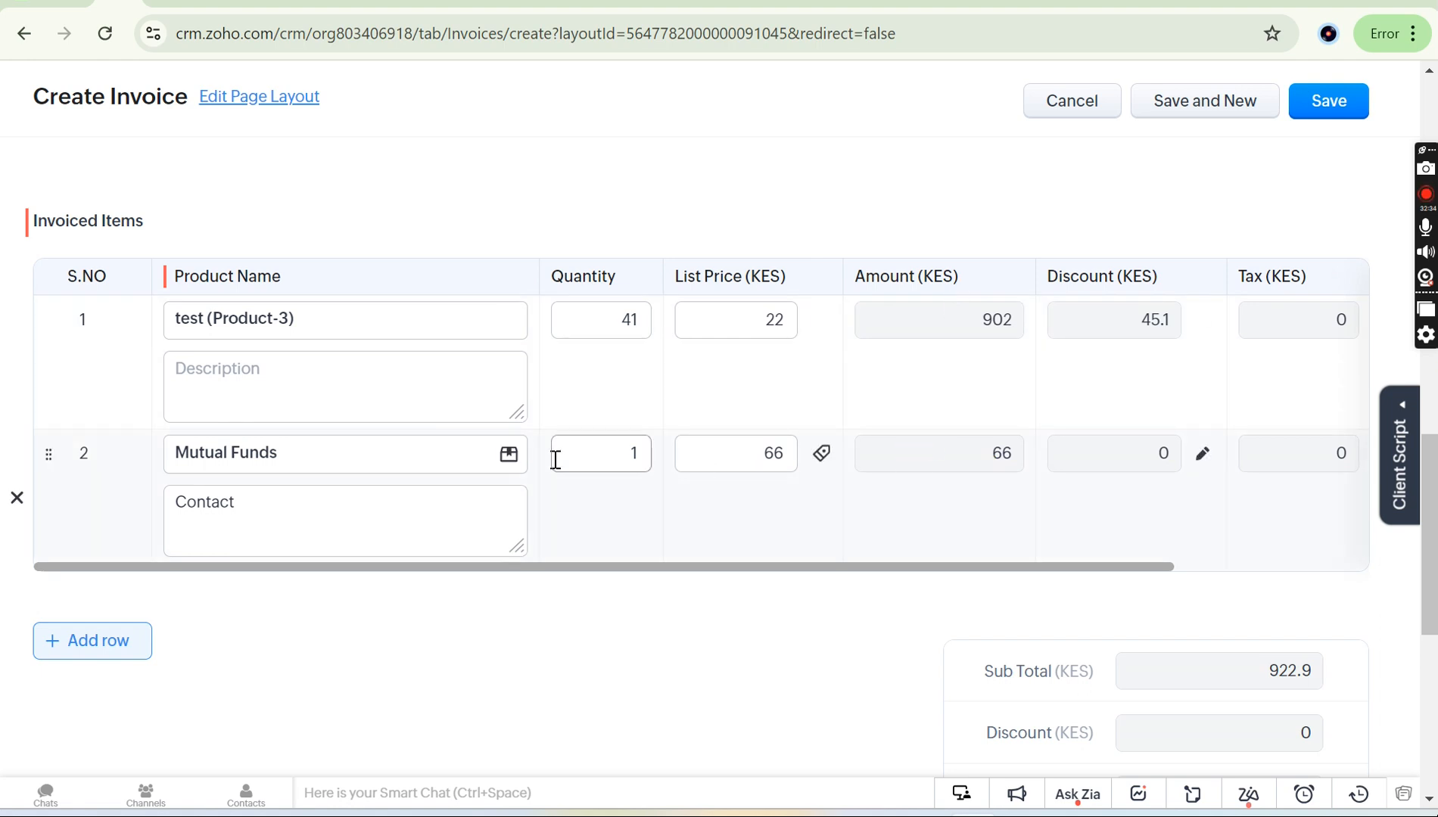
pyautogui.hscroll(3, 1001, 454)
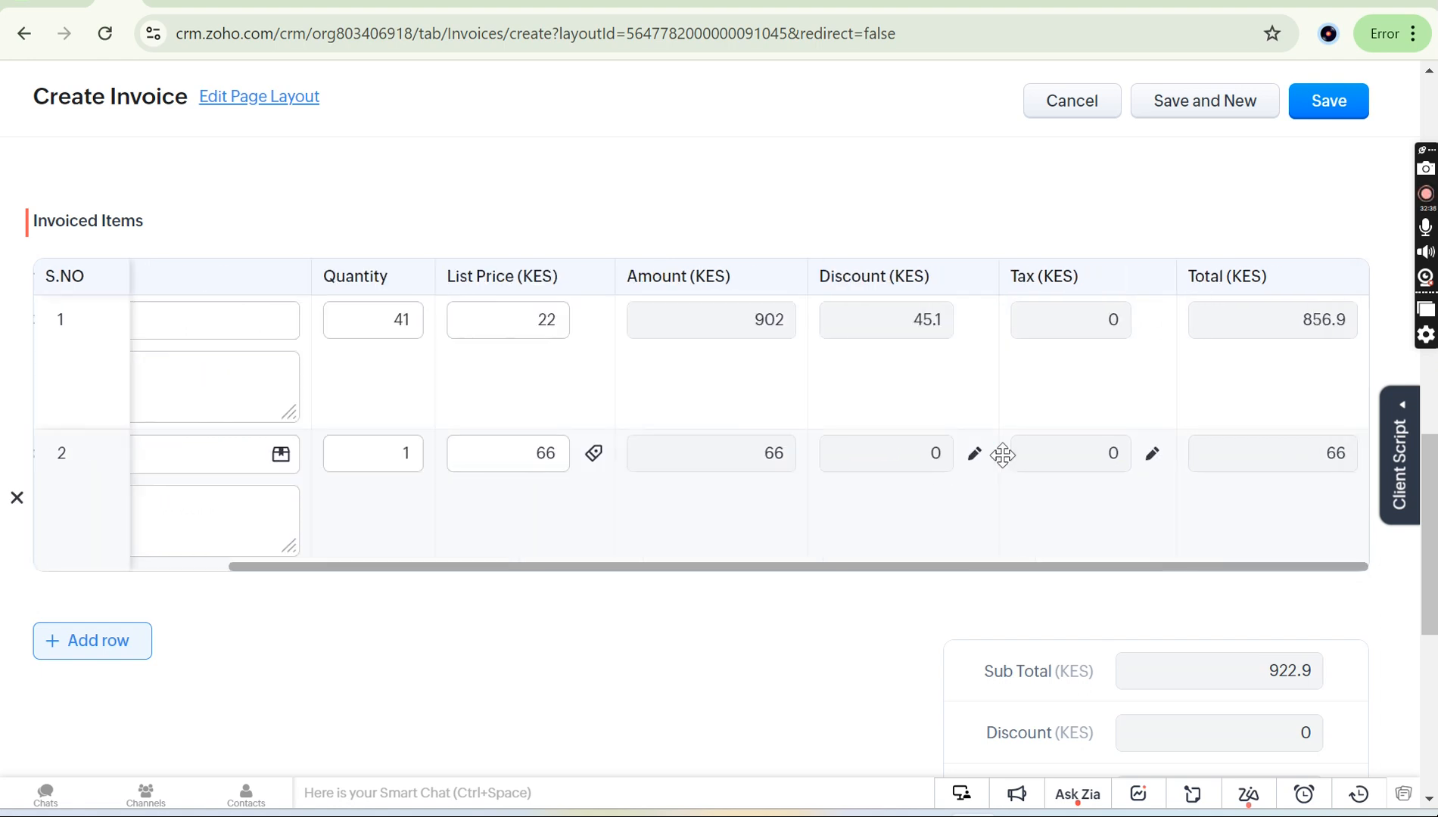
pyautogui.moveTo(1099, 457)
pyautogui.scroll(-1, 1107, 597)
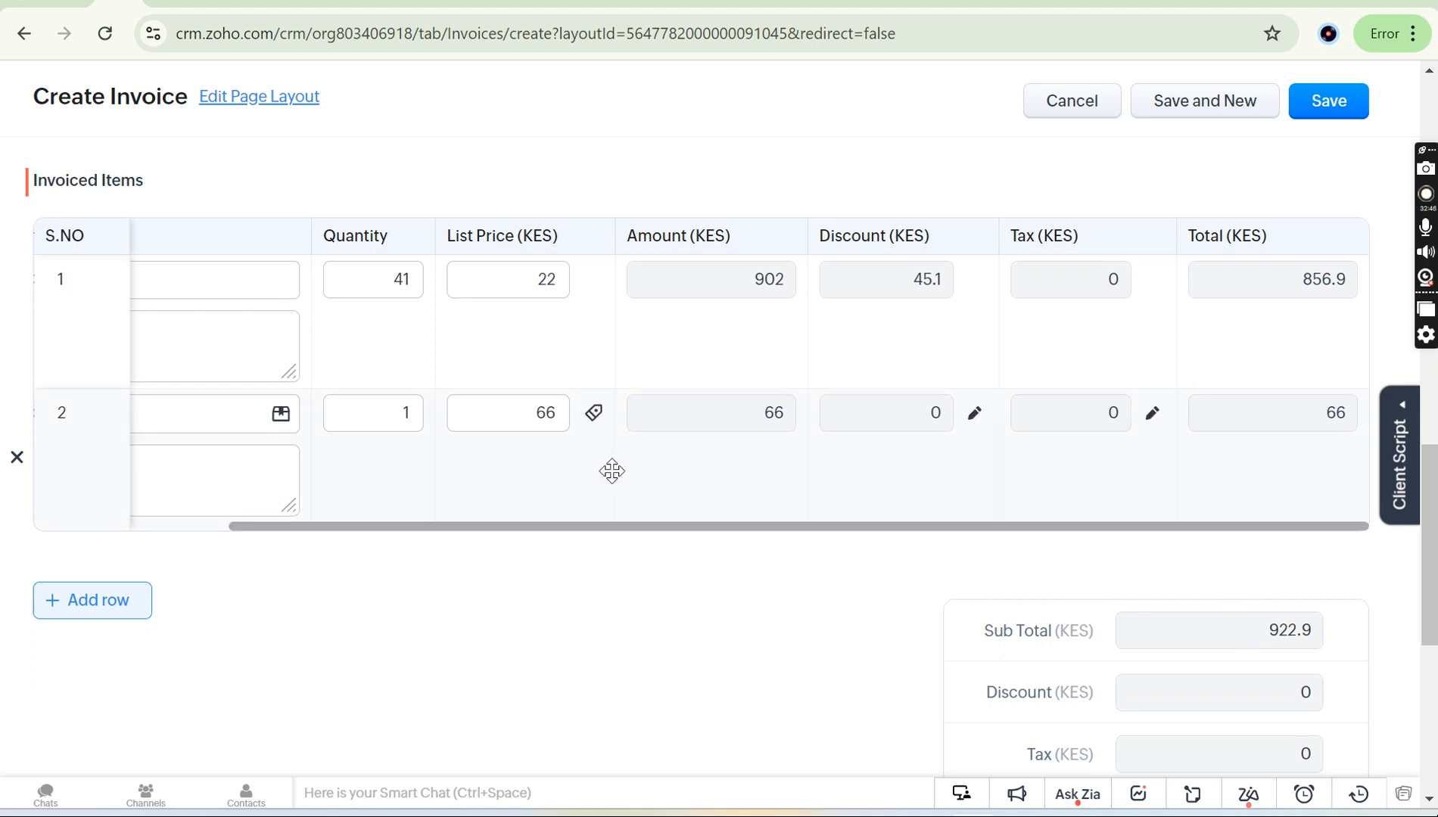
pyautogui.hscroll(-3, 612, 471)
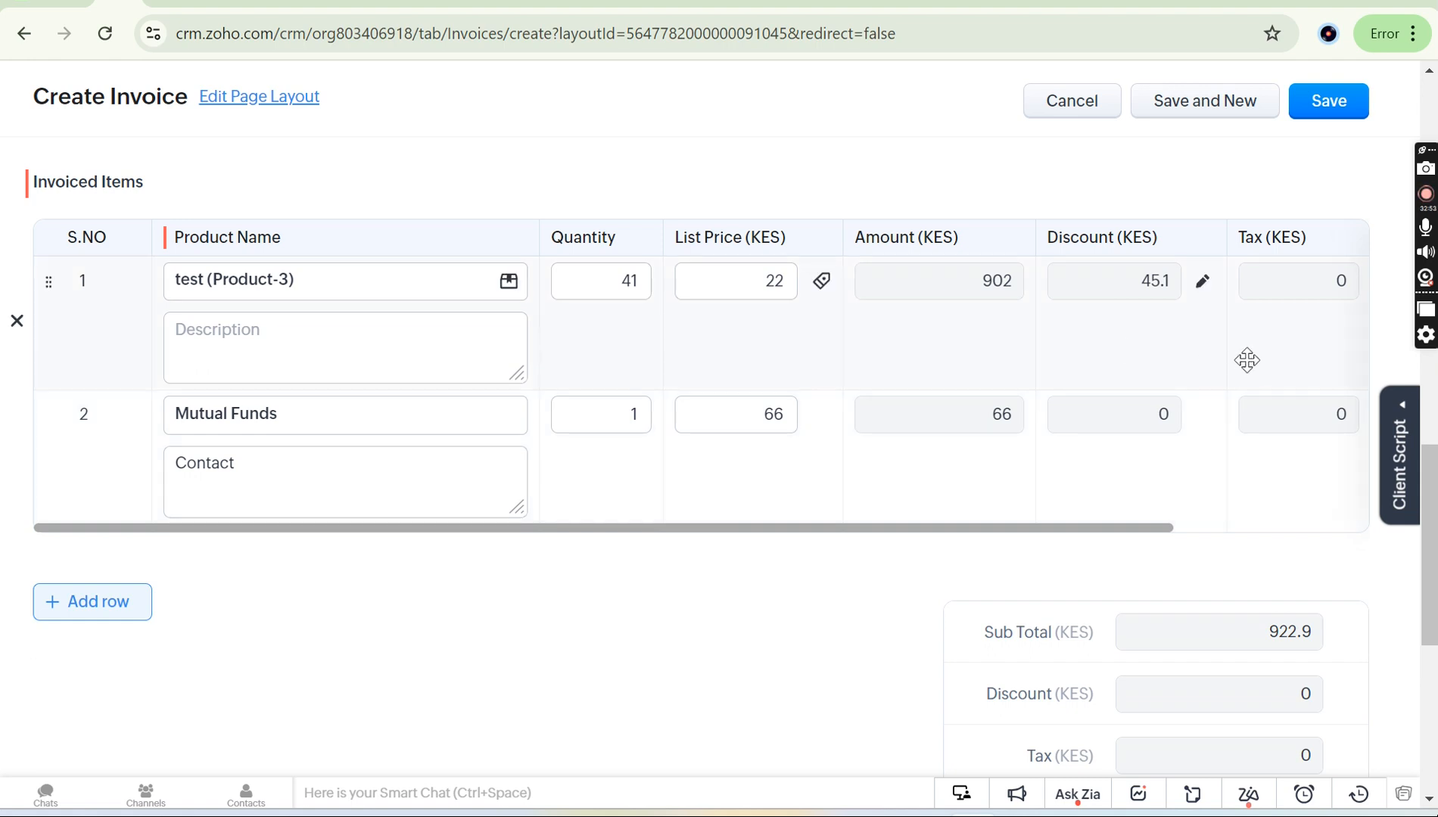
pyautogui.hscroll(3, 1247, 359)
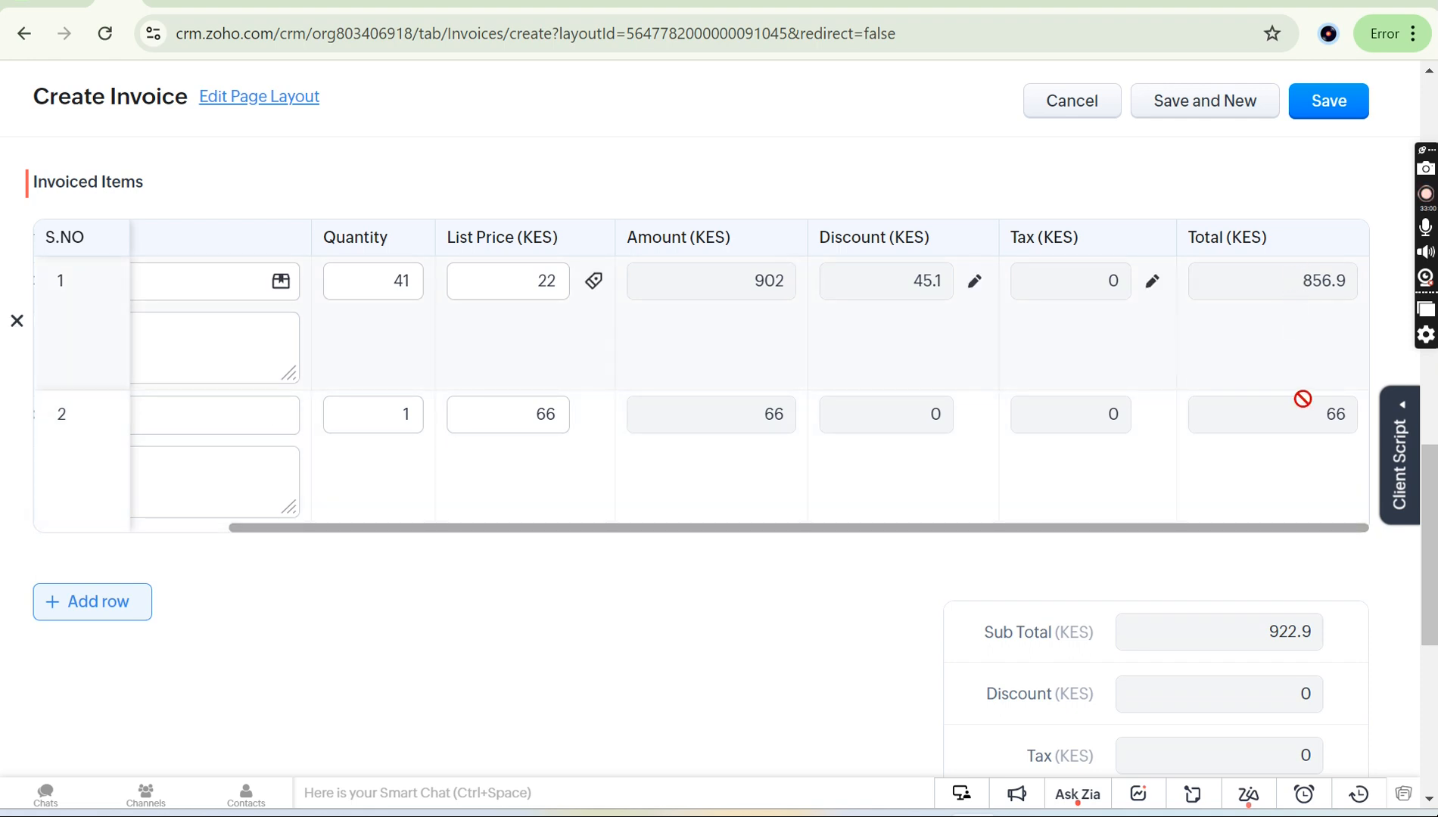
pyautogui.scroll(-2, 1297, 443)
pyautogui.moveTo(1260, 451); pyautogui.dragTo(1306, 446)
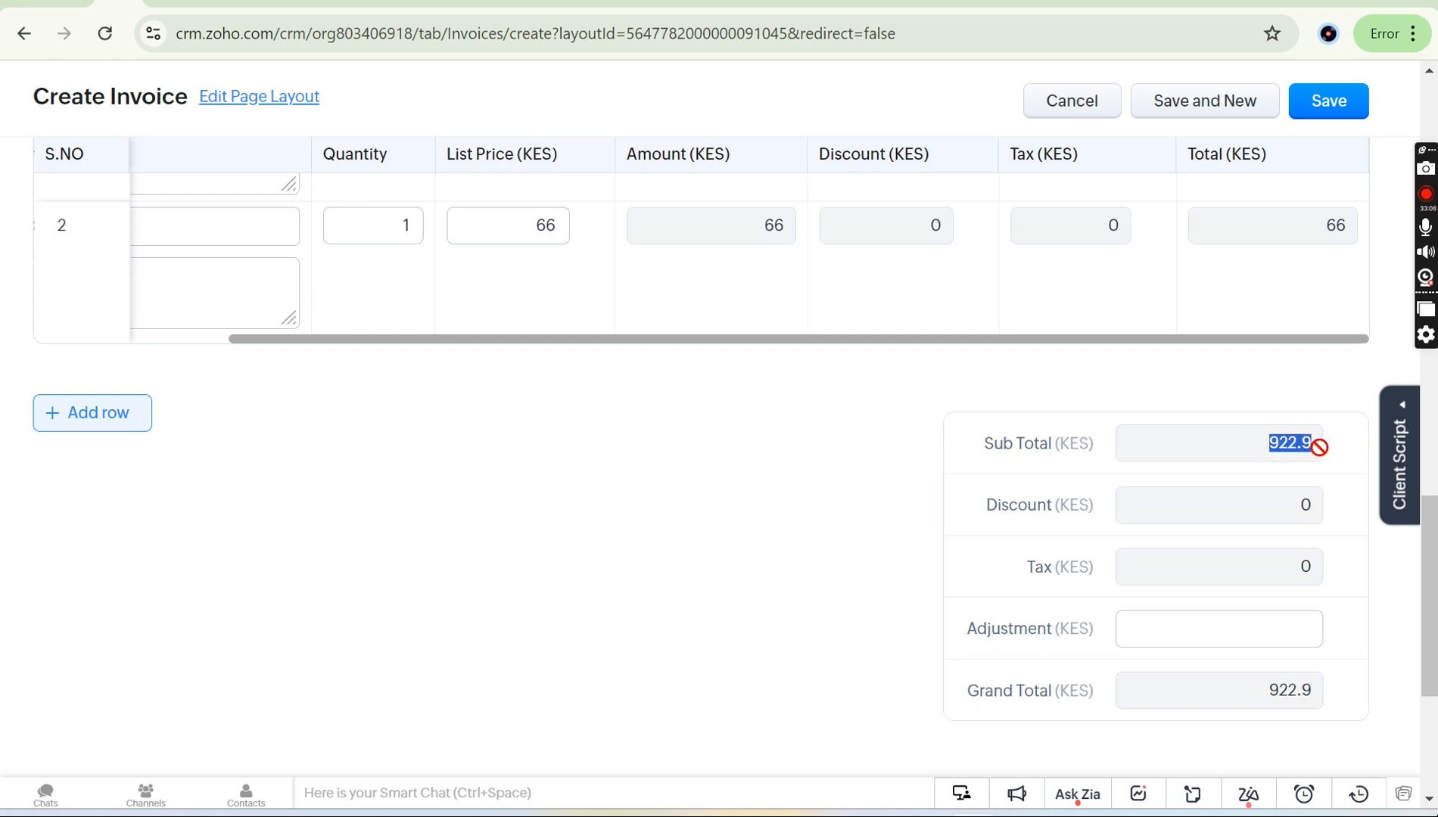
pyautogui.click(1318, 447)
pyautogui.scroll(2, 1148, 426)
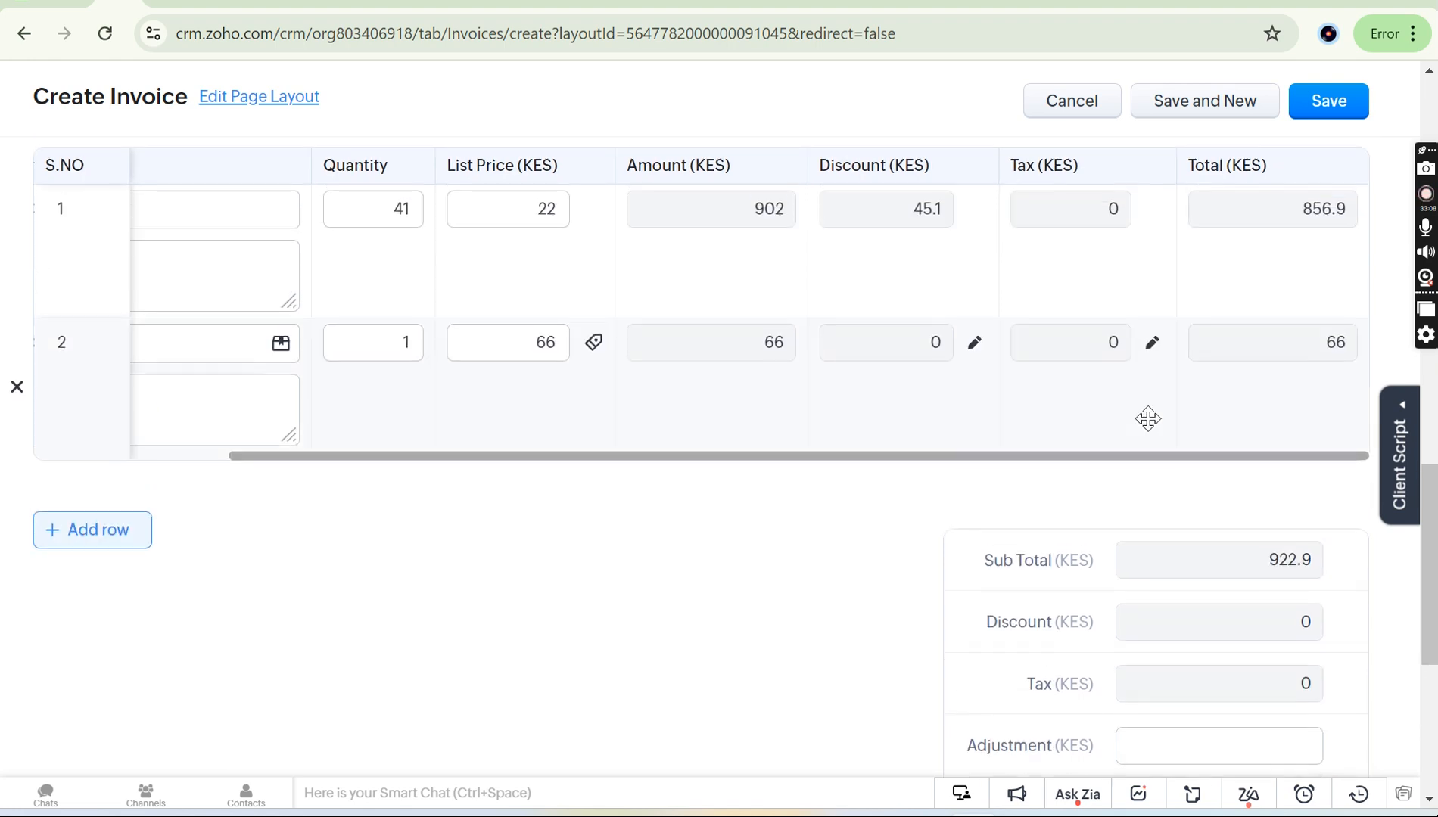
# Check the discount setting of the test (Product-3) row and compare it with the Mutual Funds row's discount.
pyautogui.scroll(1, 1143, 421)
pyautogui.moveTo(832, 278)
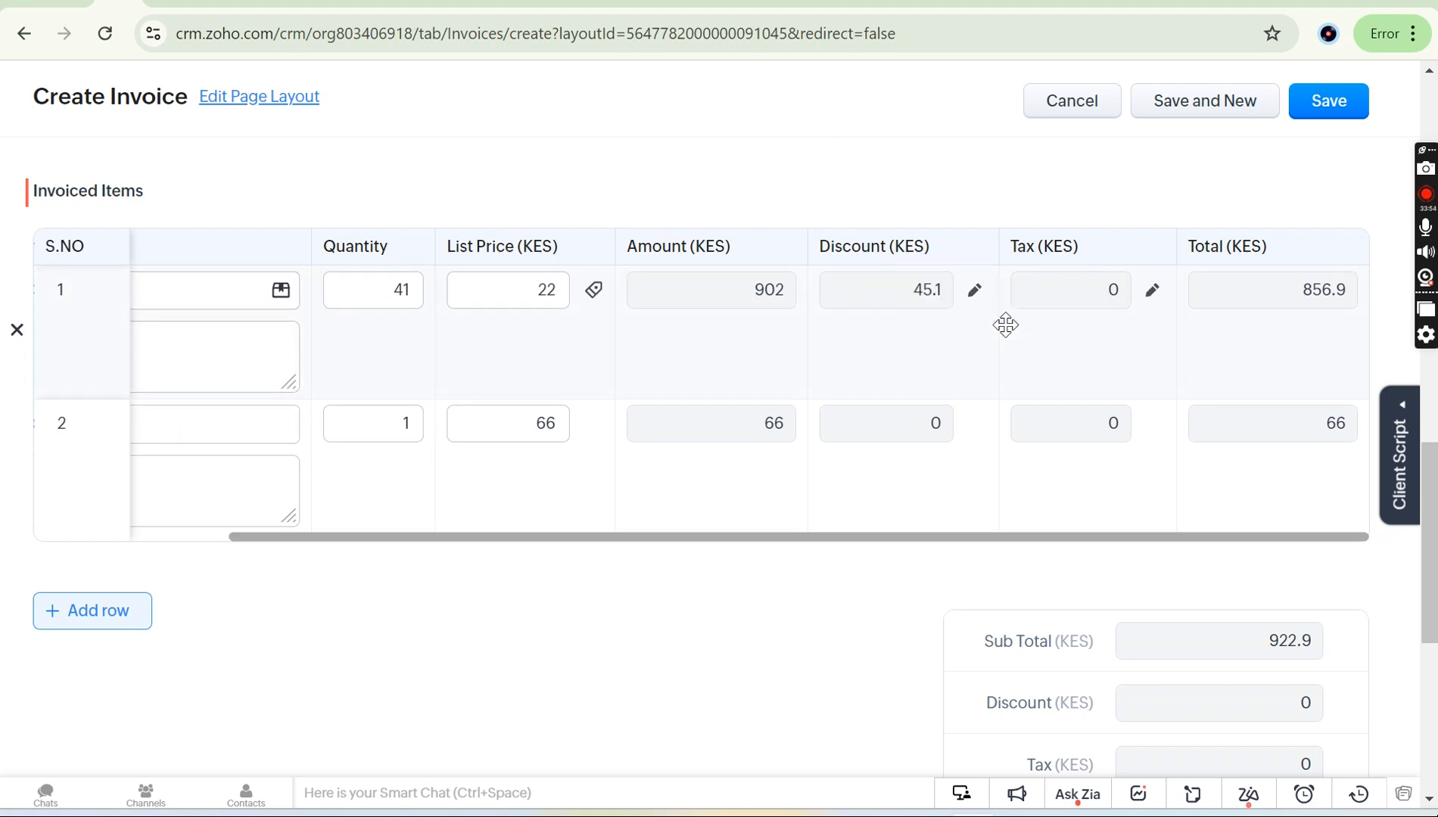
pyautogui.click(975, 297)
pyautogui.click(968, 360)
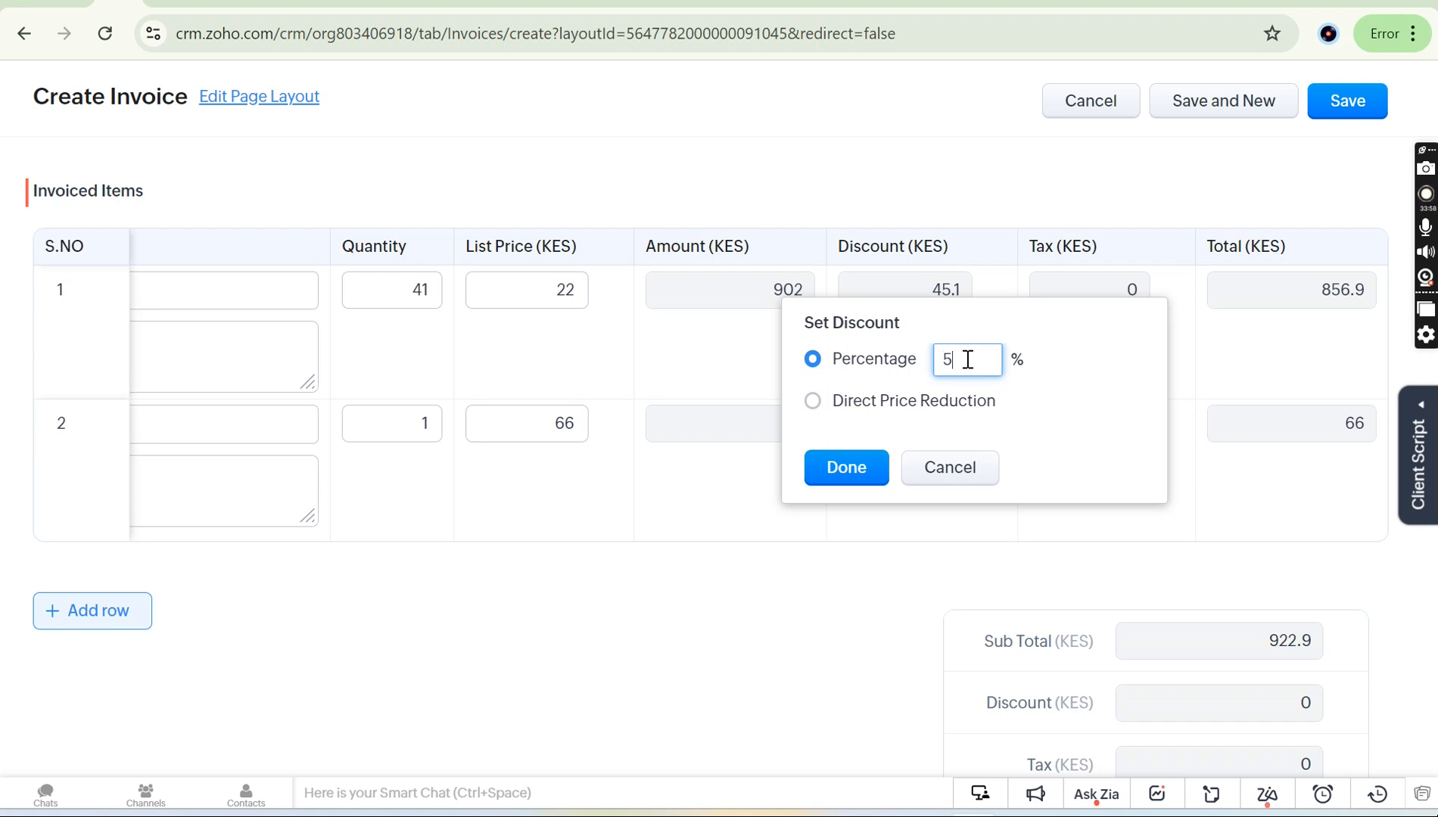
pyautogui.click(857, 465)
pyautogui.moveTo(895, 293)
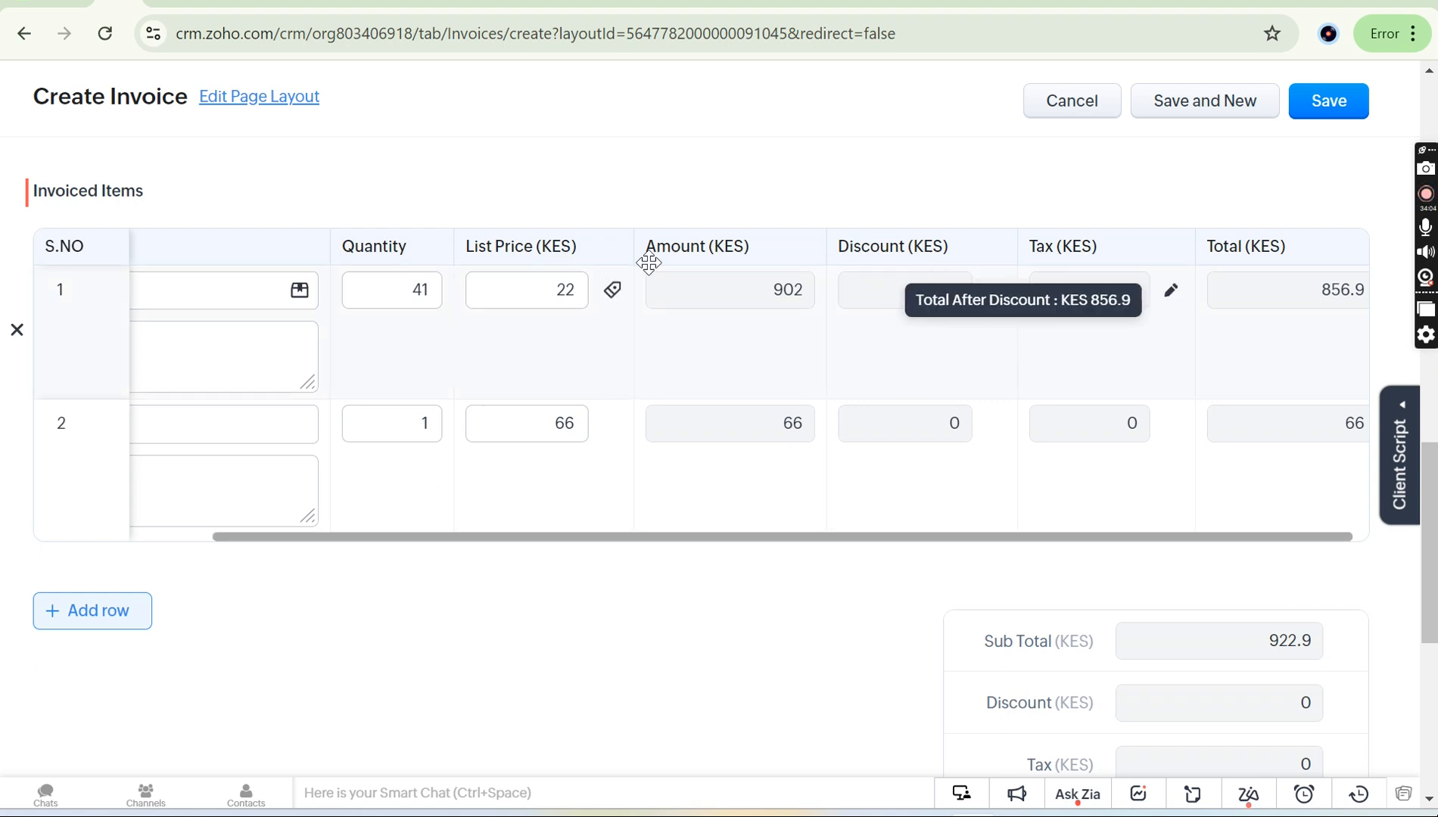
pyautogui.click(224, 479)
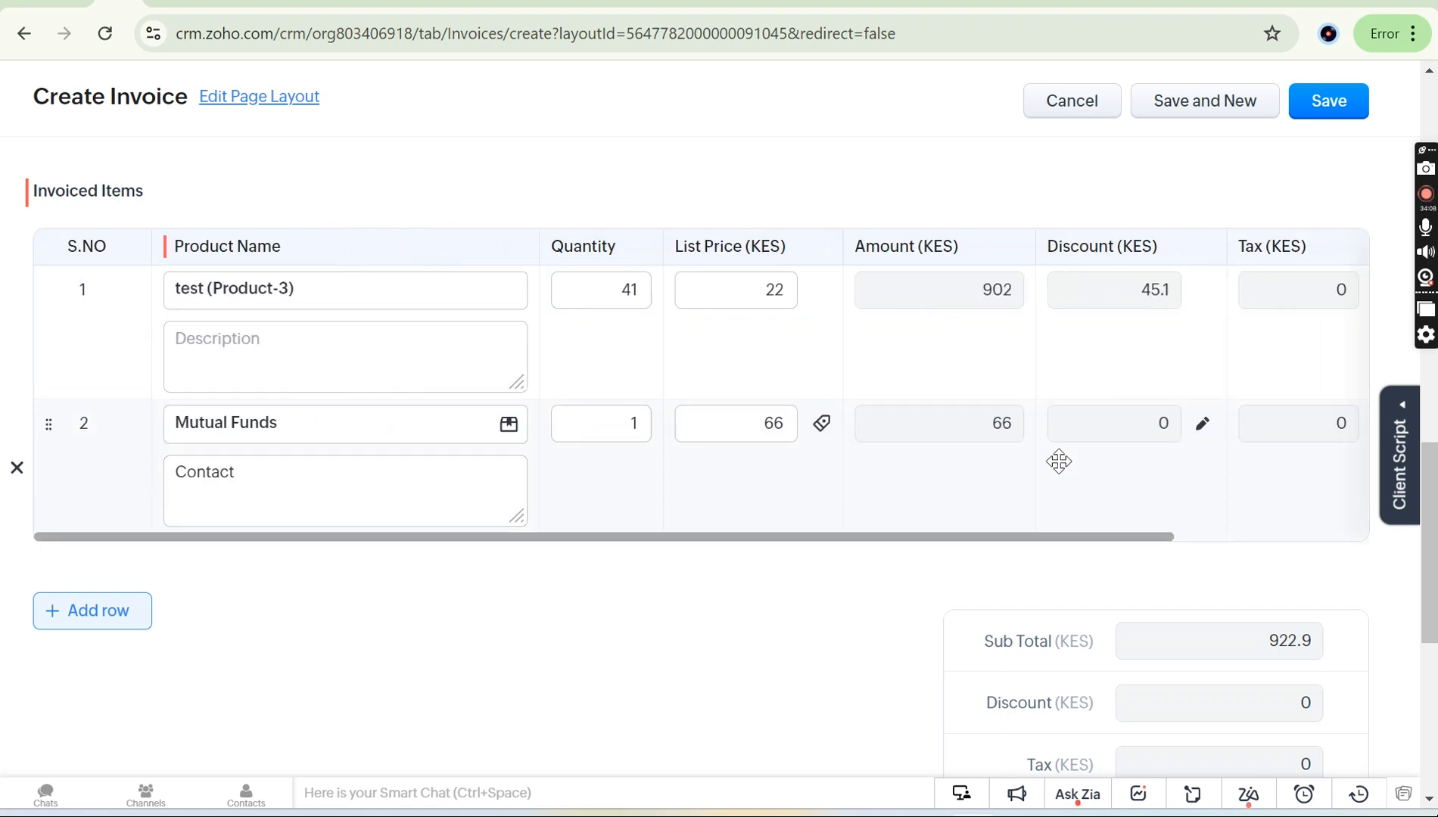
pyautogui.hscroll(3, 1130, 423)
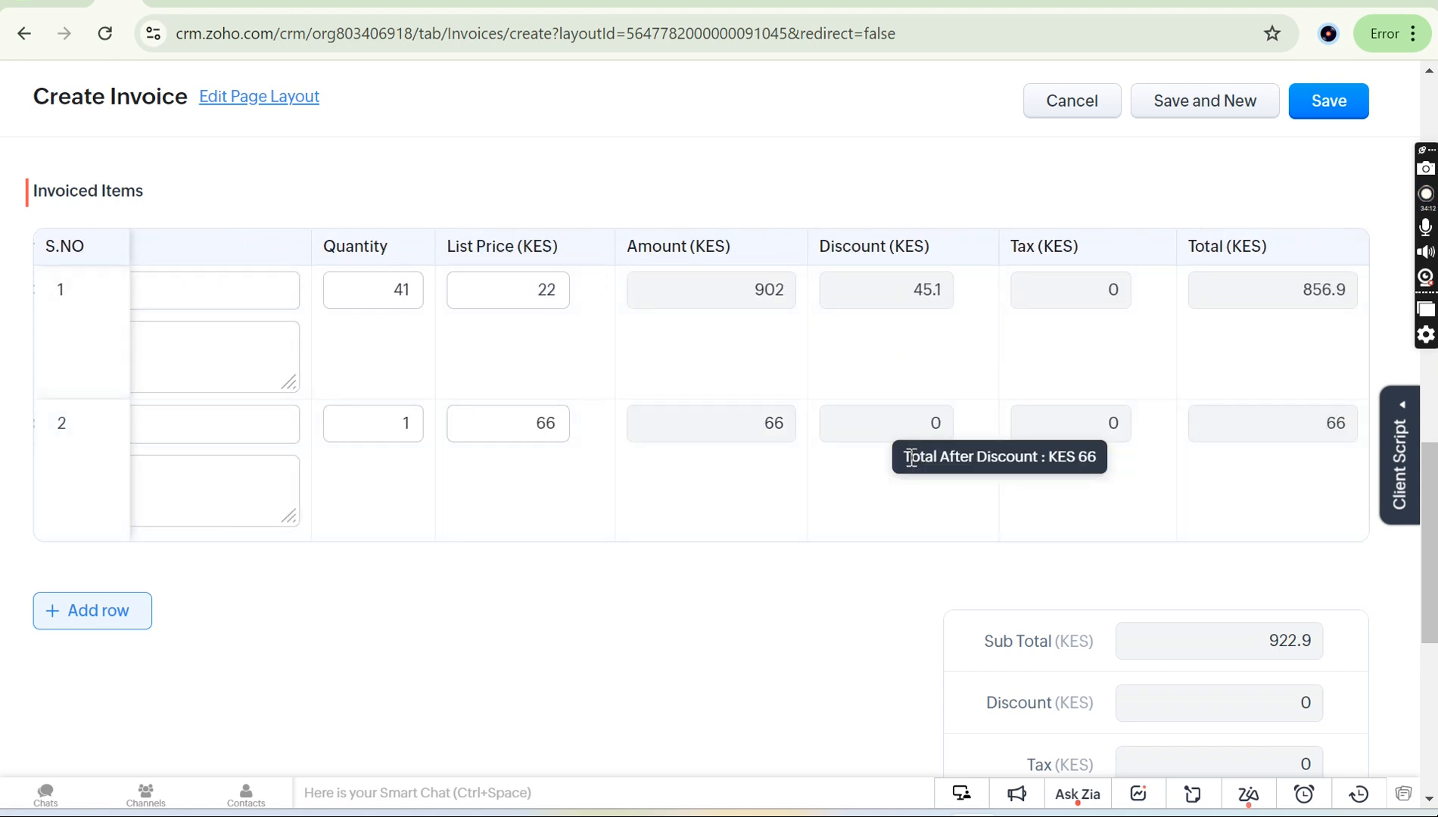
# Set the invoice-level discount to a Direct Price Reduction of 100.
pyautogui.scroll(-2, 860, 587)
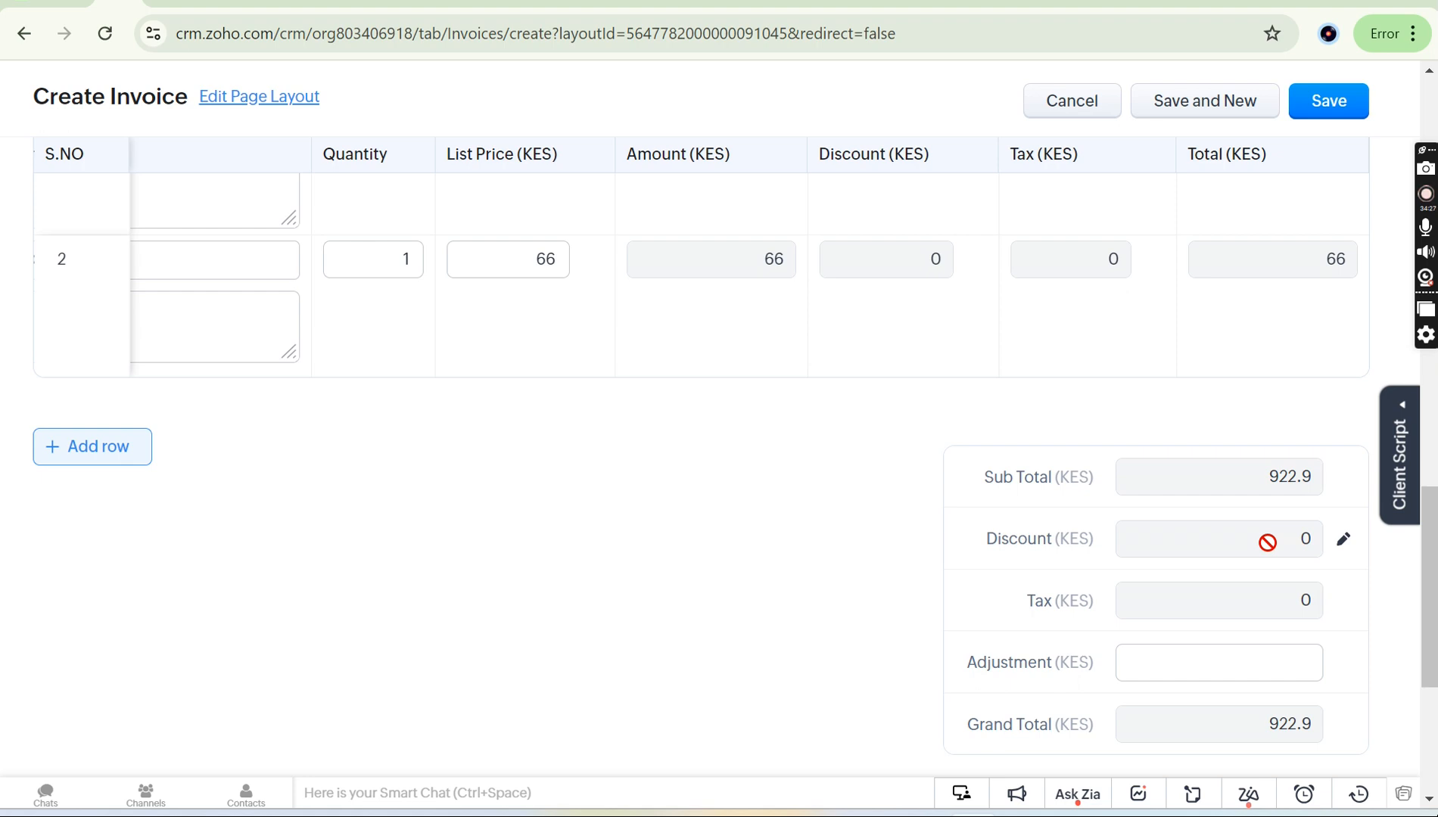
pyautogui.click(1338, 541)
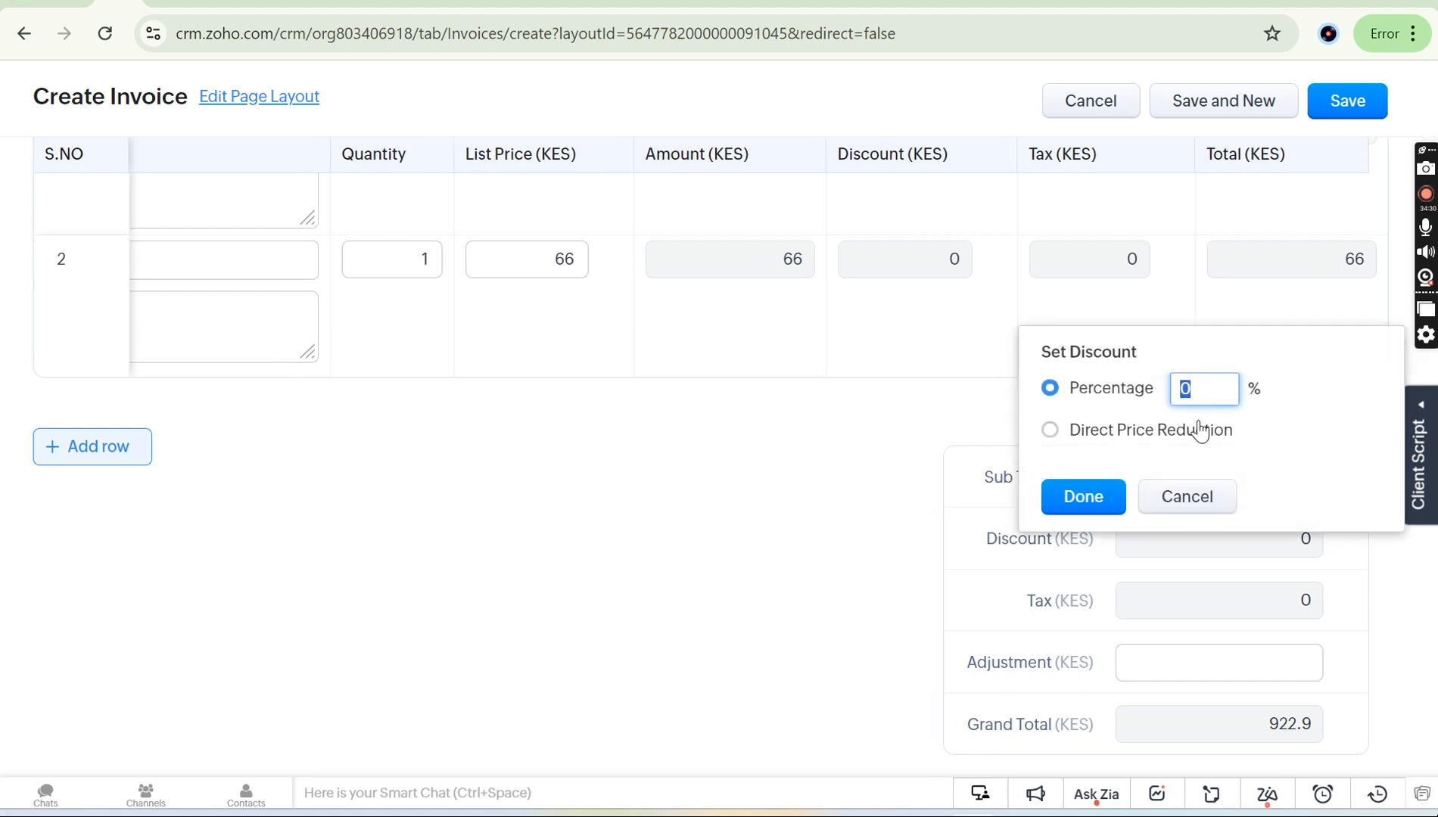
pyautogui.click(1049, 431)
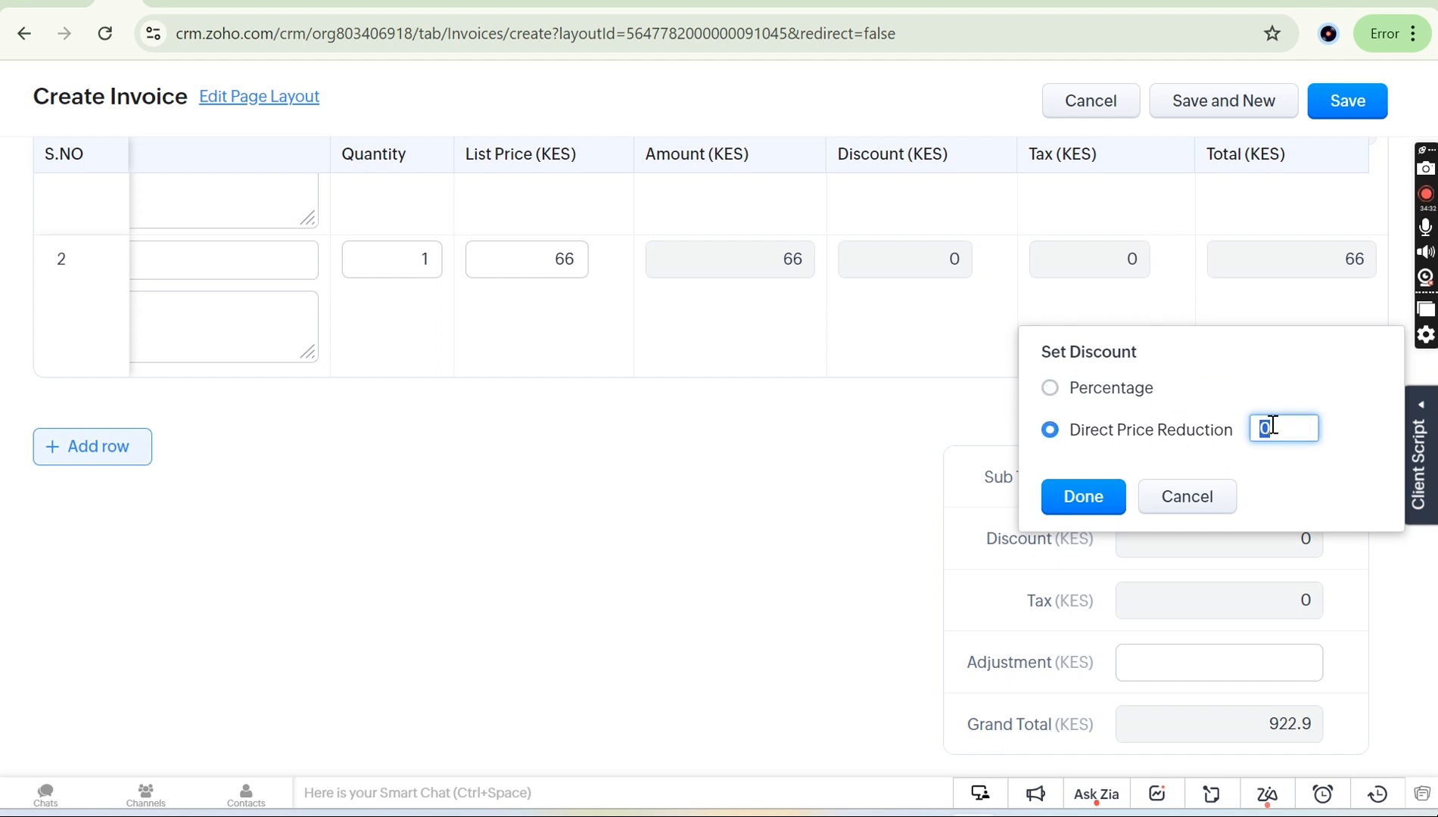
pyautogui.write('100')
pyautogui.click(1083, 499)
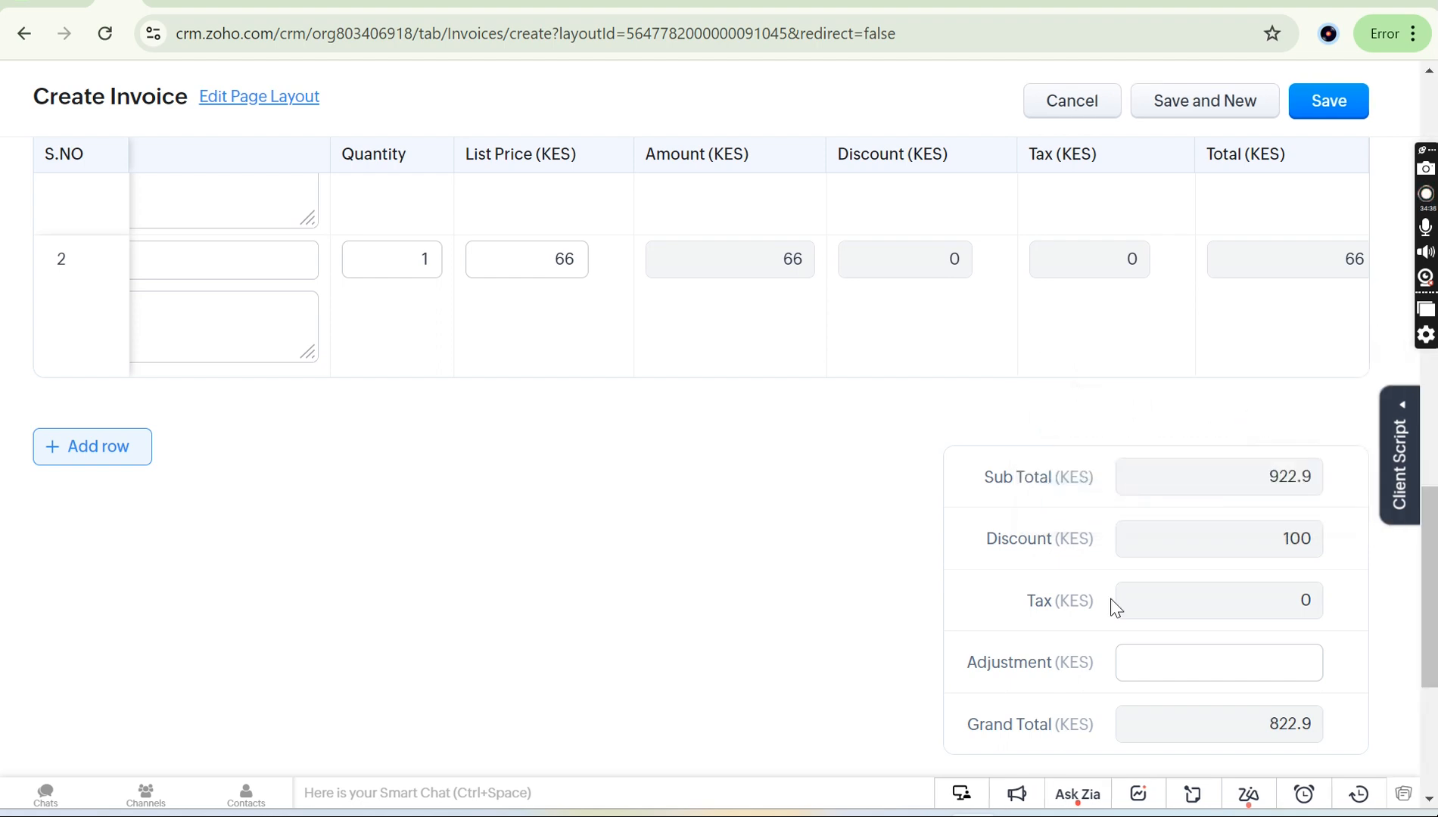
pyautogui.scroll(-1, 1287, 738)
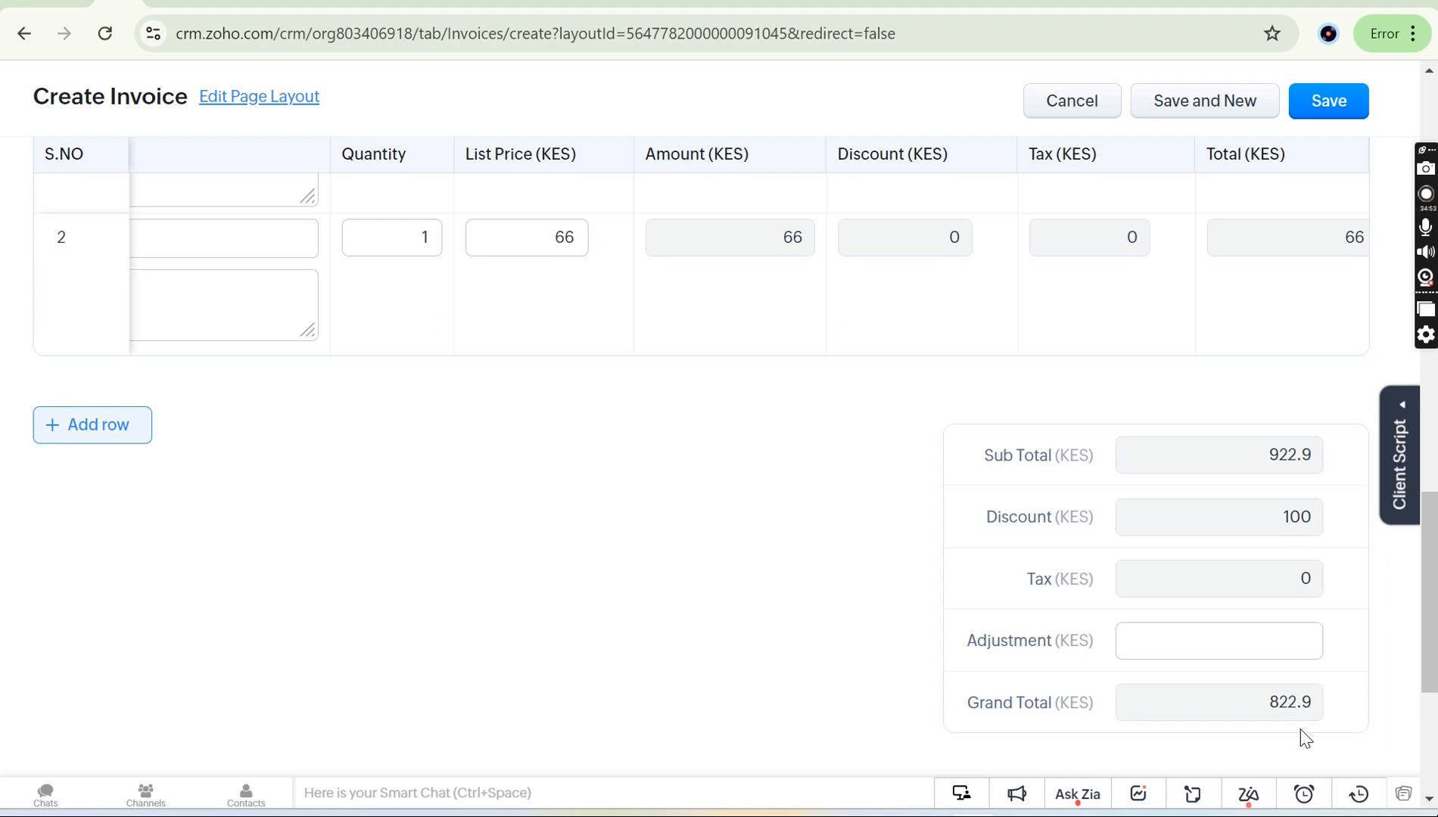
# Open the invoice page layout for editing and examine the field types of the Invoiced Items columns from Quantity to Total.
pyautogui.click(259, 97)
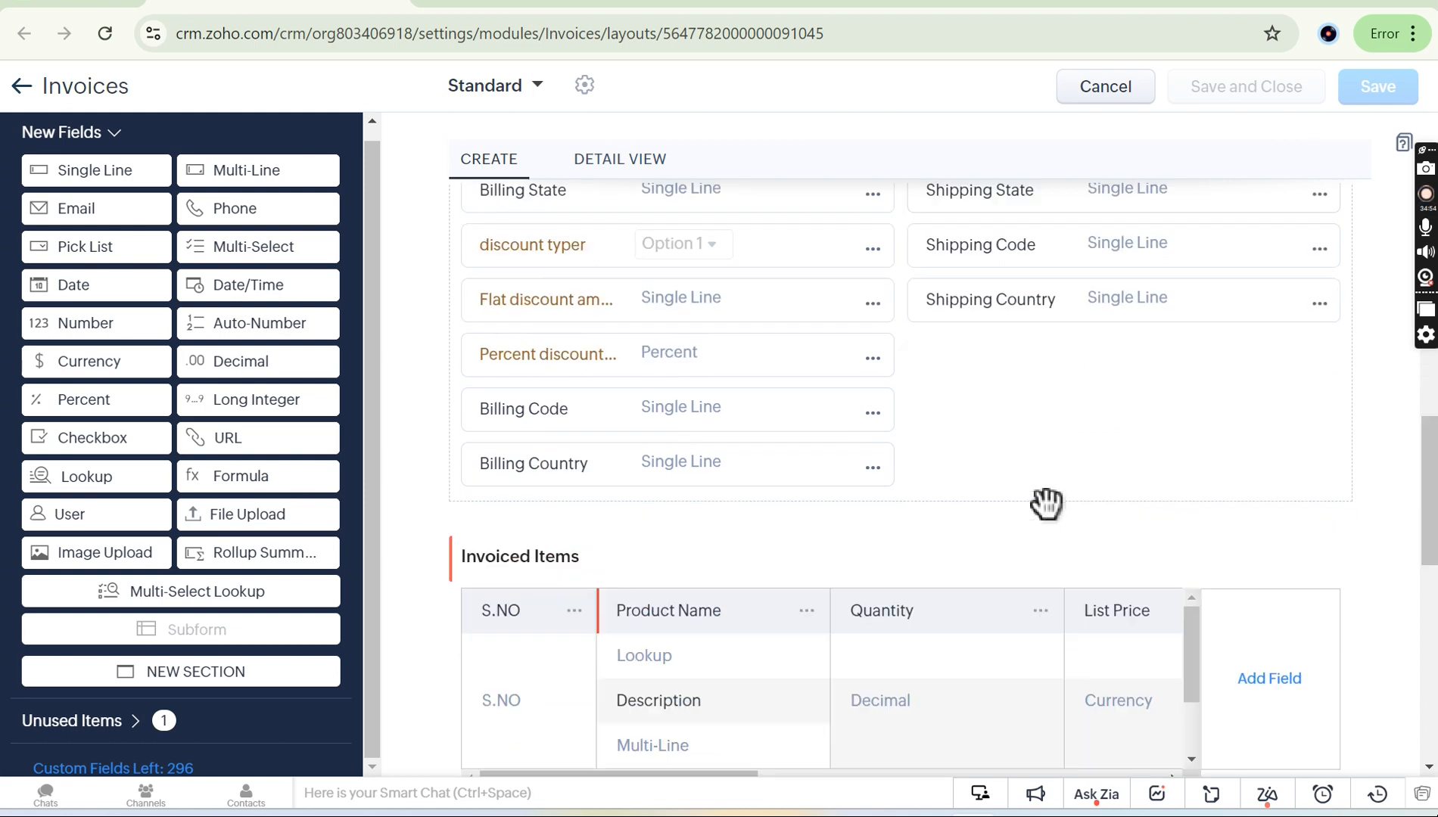
pyautogui.scroll(-3, 1046, 503)
pyautogui.scroll(1, 1047, 505)
pyautogui.hscroll(5, 1046, 505)
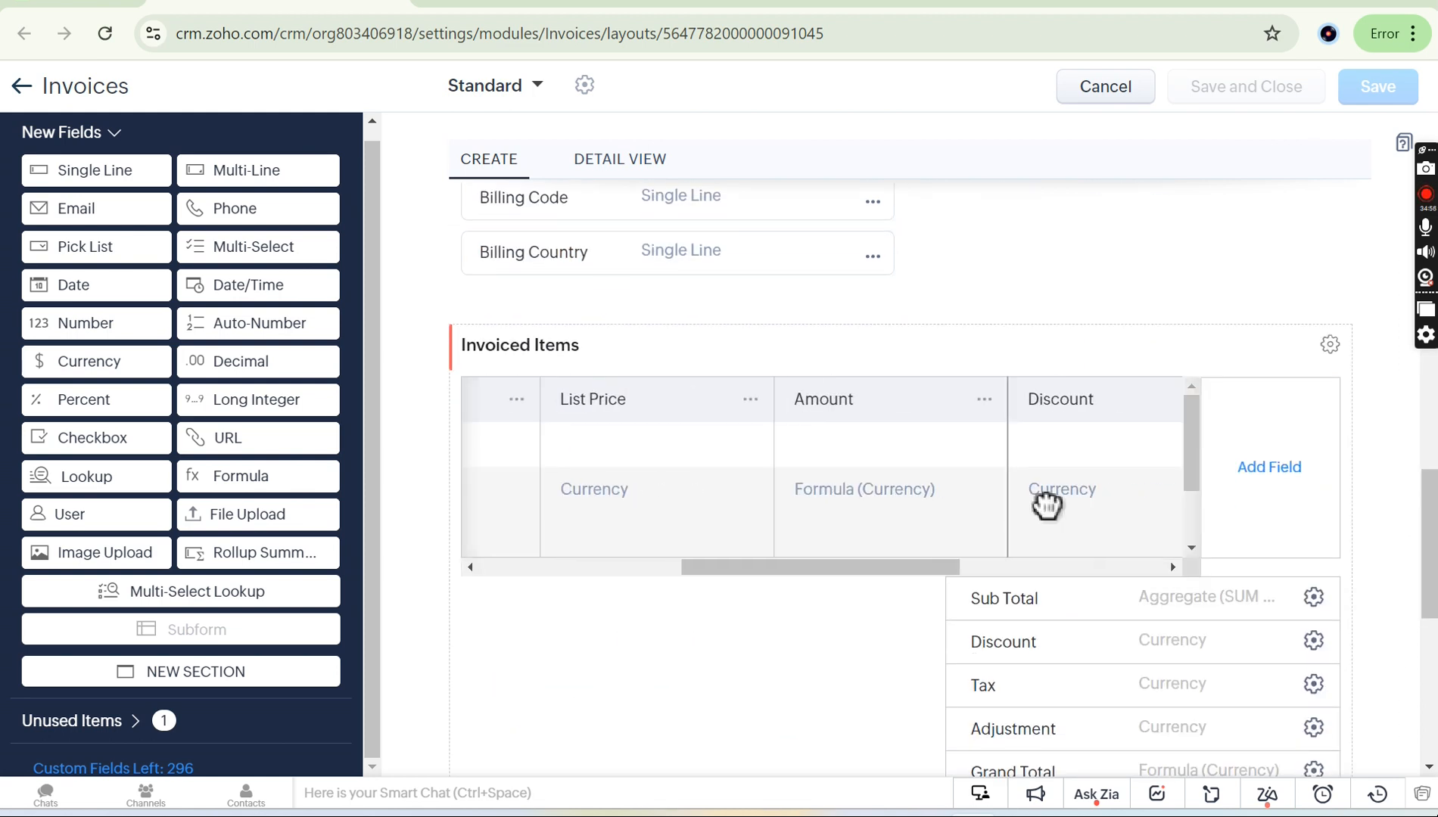
pyautogui.hscroll(2, 1047, 503)
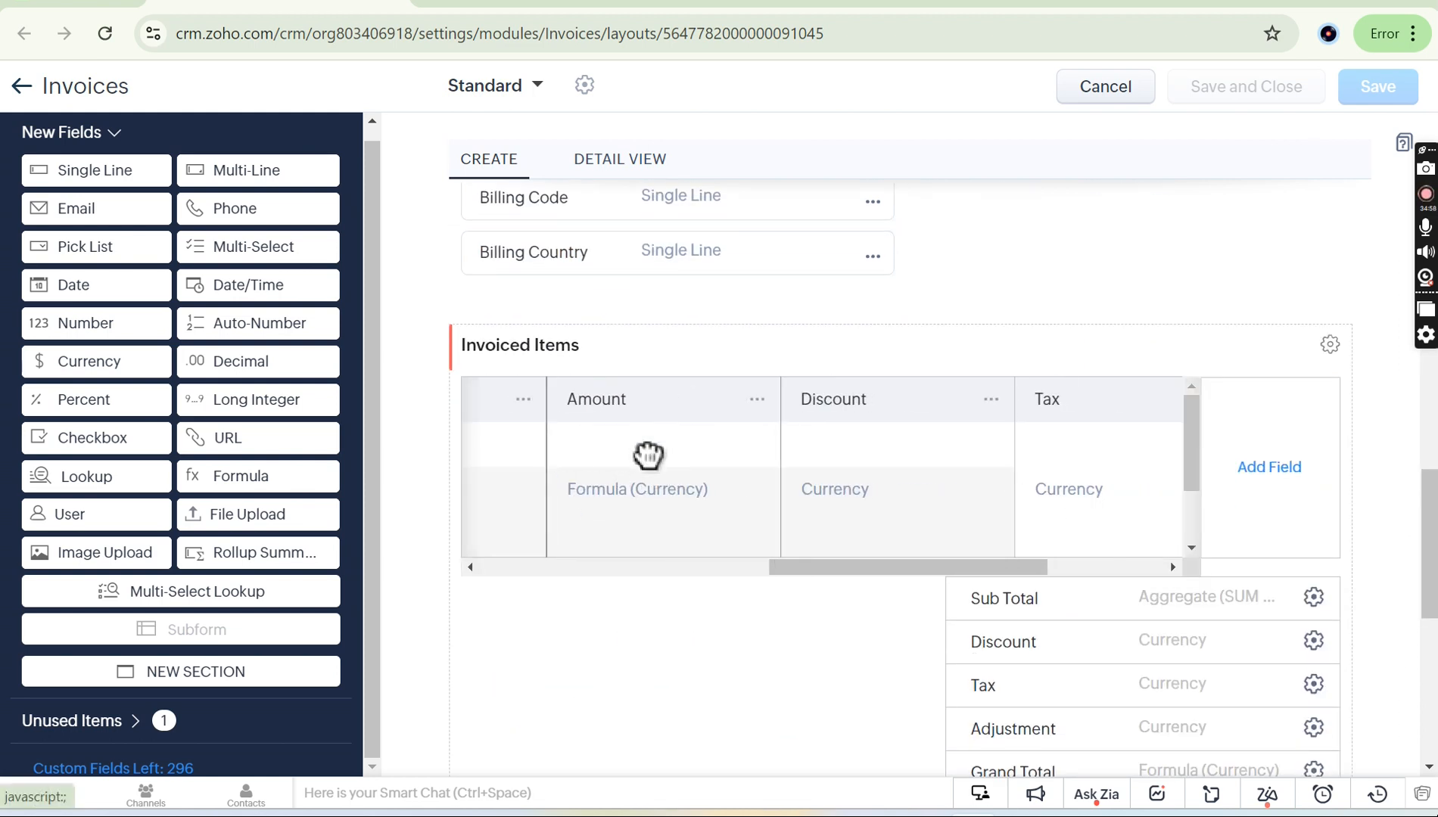
pyautogui.hscroll(-2, 696, 498)
pyautogui.hscroll(-2, 603, 482)
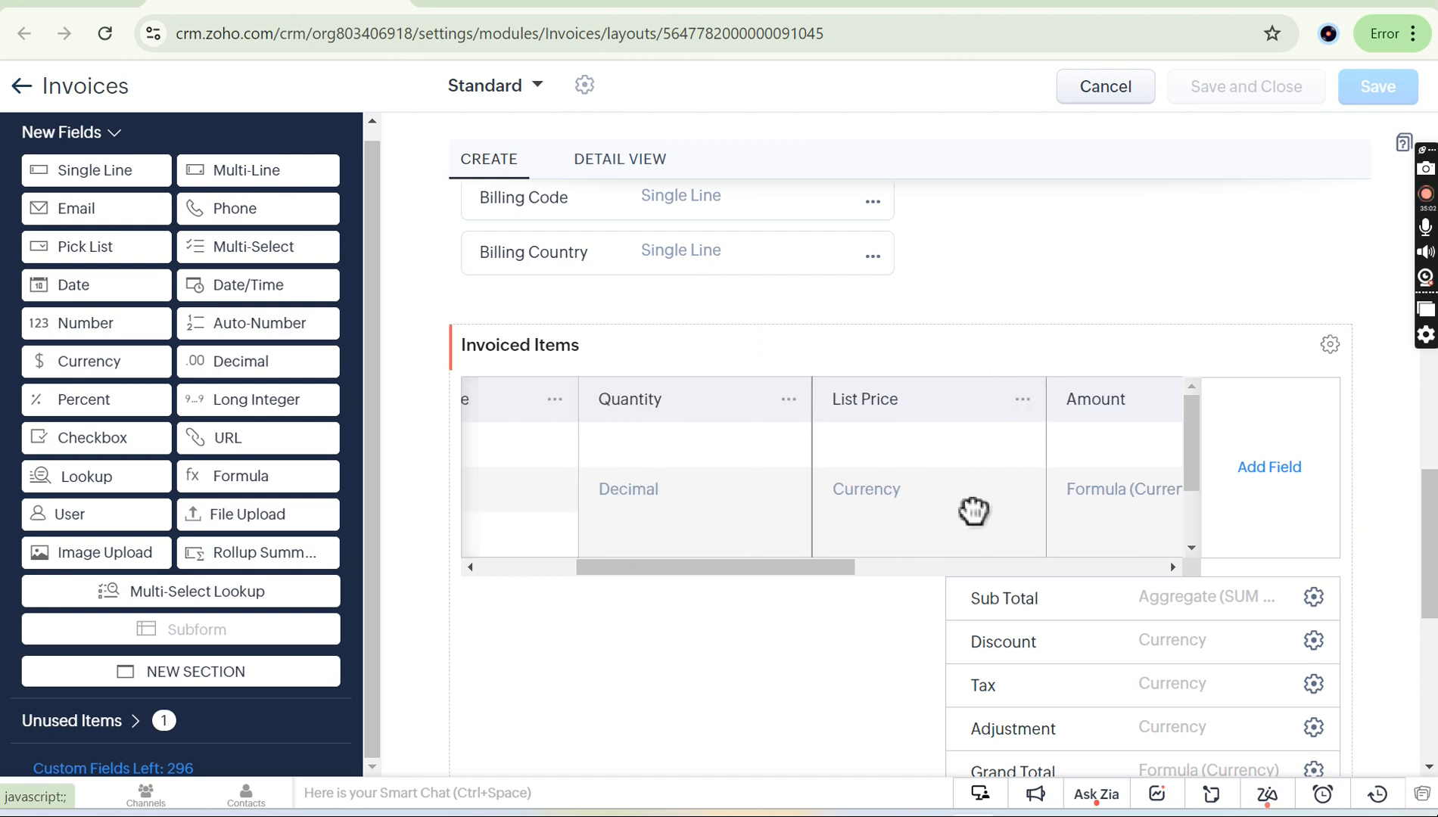
pyautogui.hscroll(2, 974, 510)
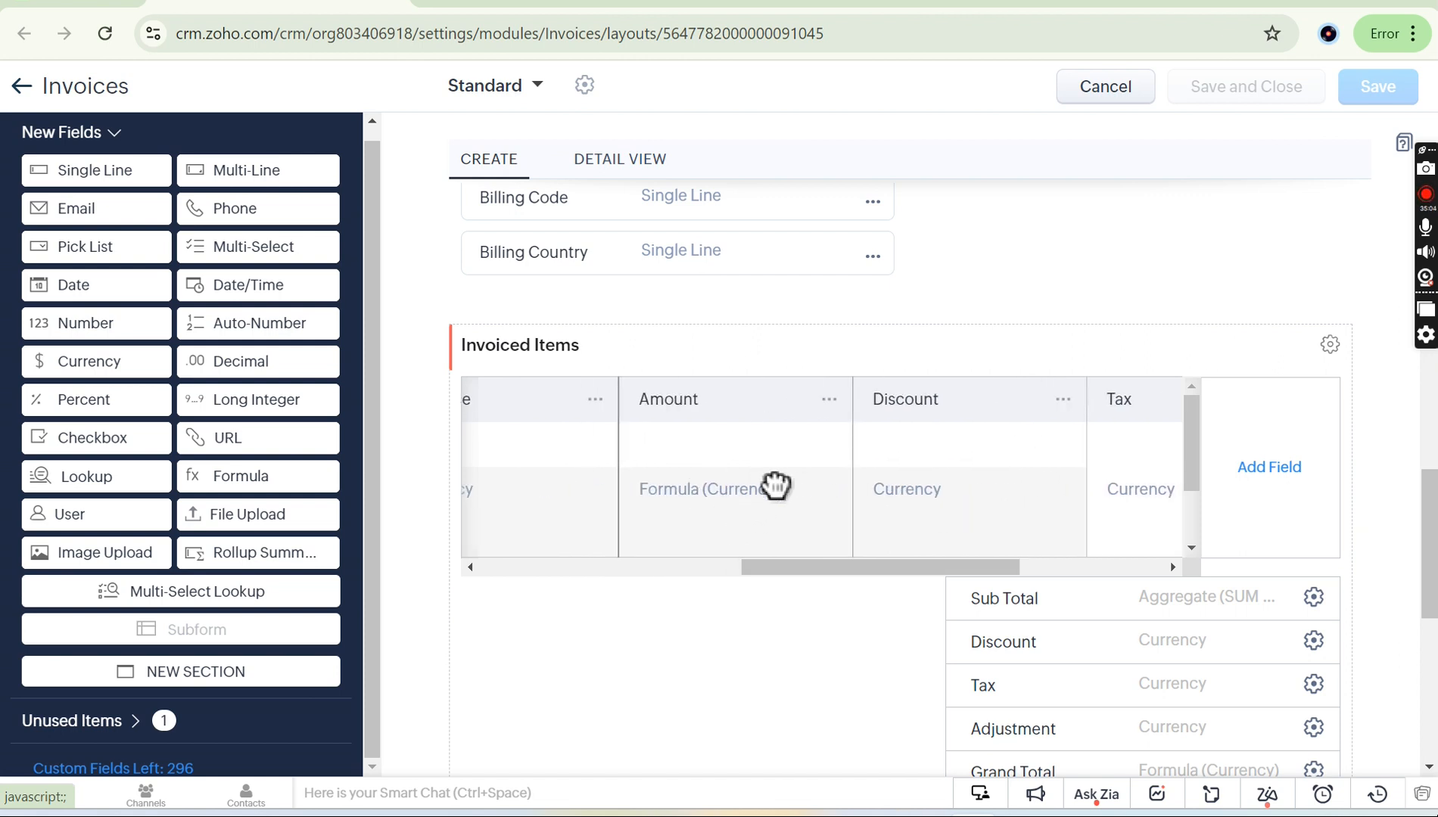
pyautogui.hscroll(3, 776, 486)
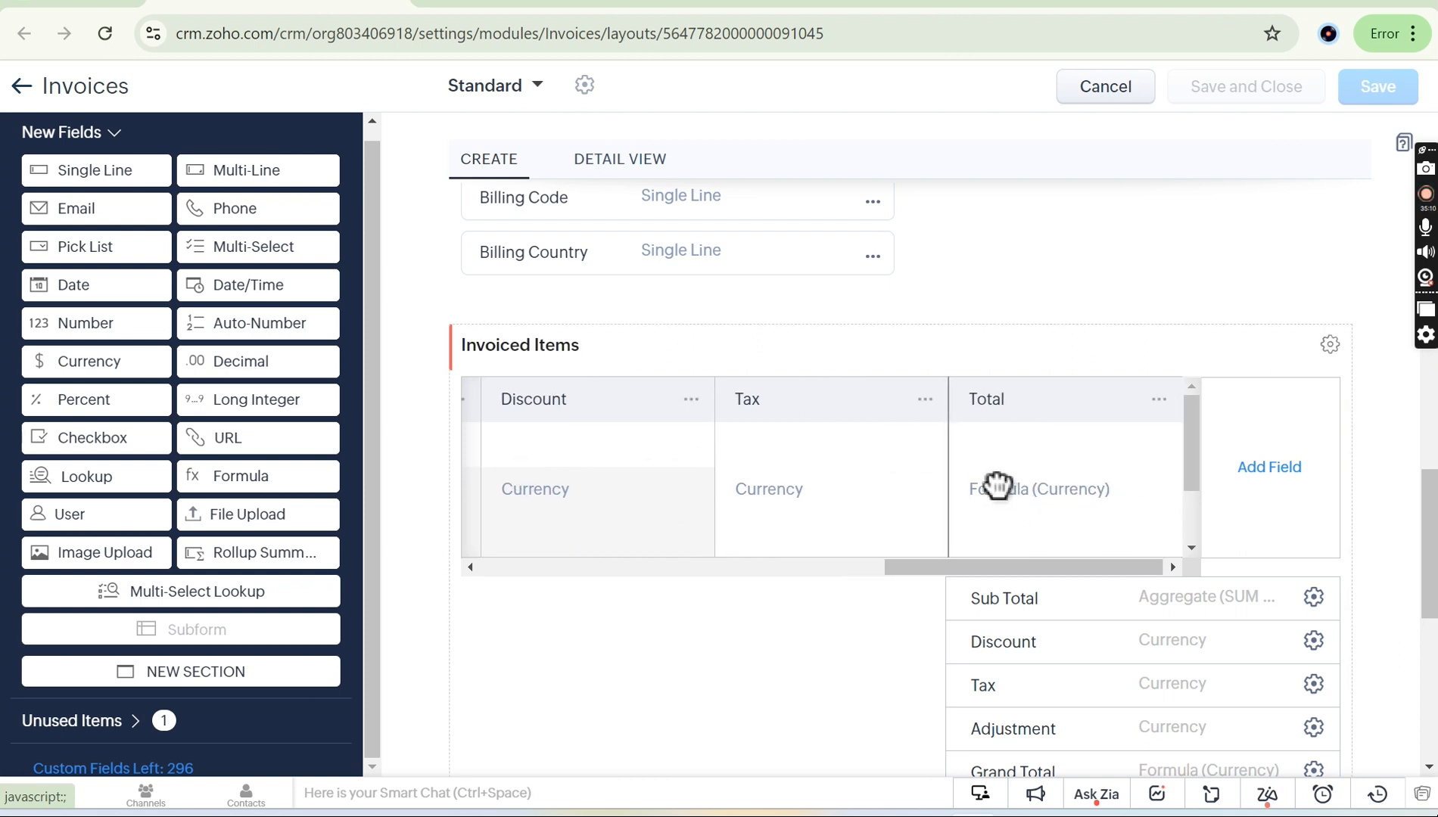
pyautogui.hscroll(-3, 996, 485)
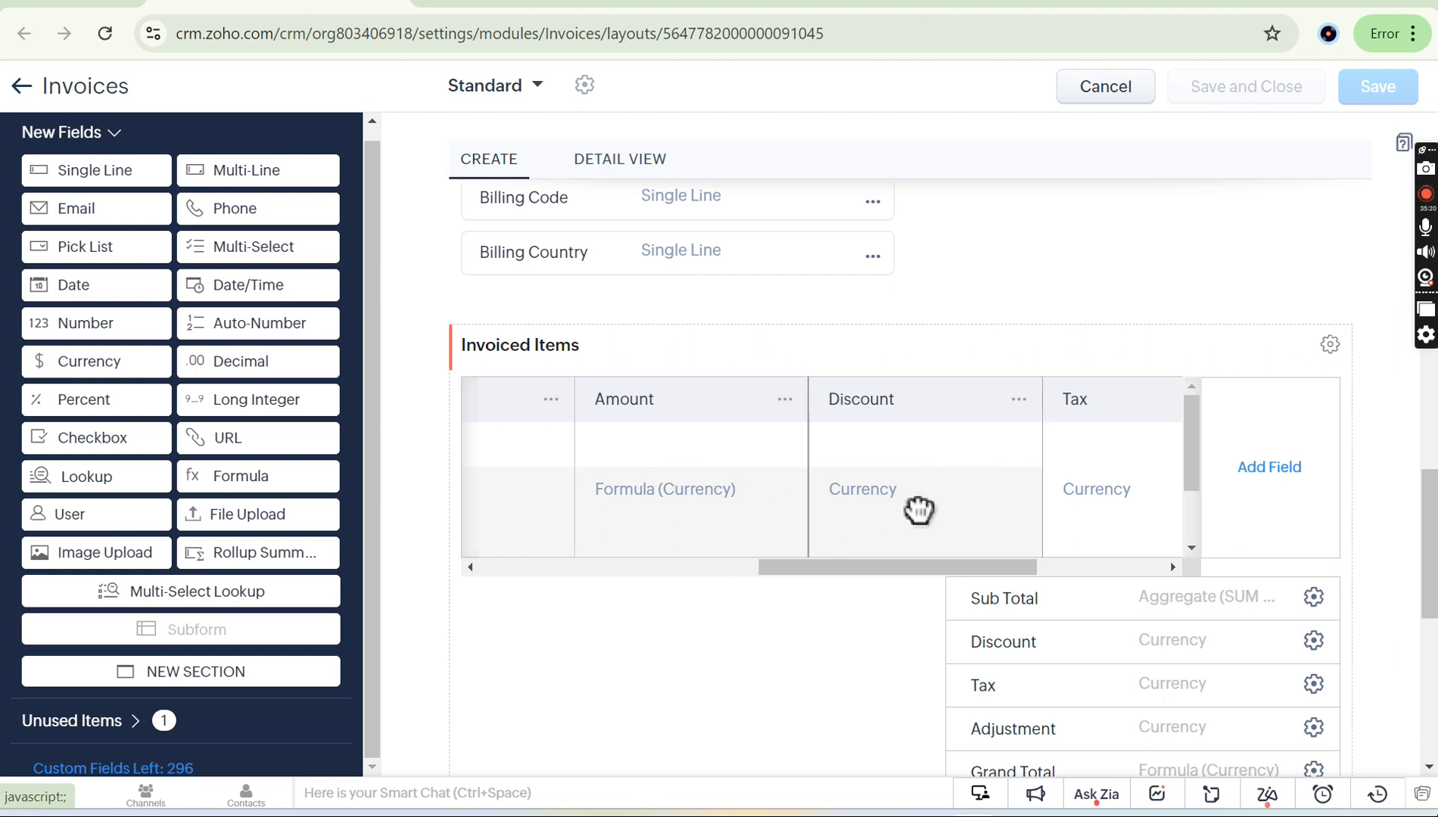
pyautogui.hscroll(3, 921, 507)
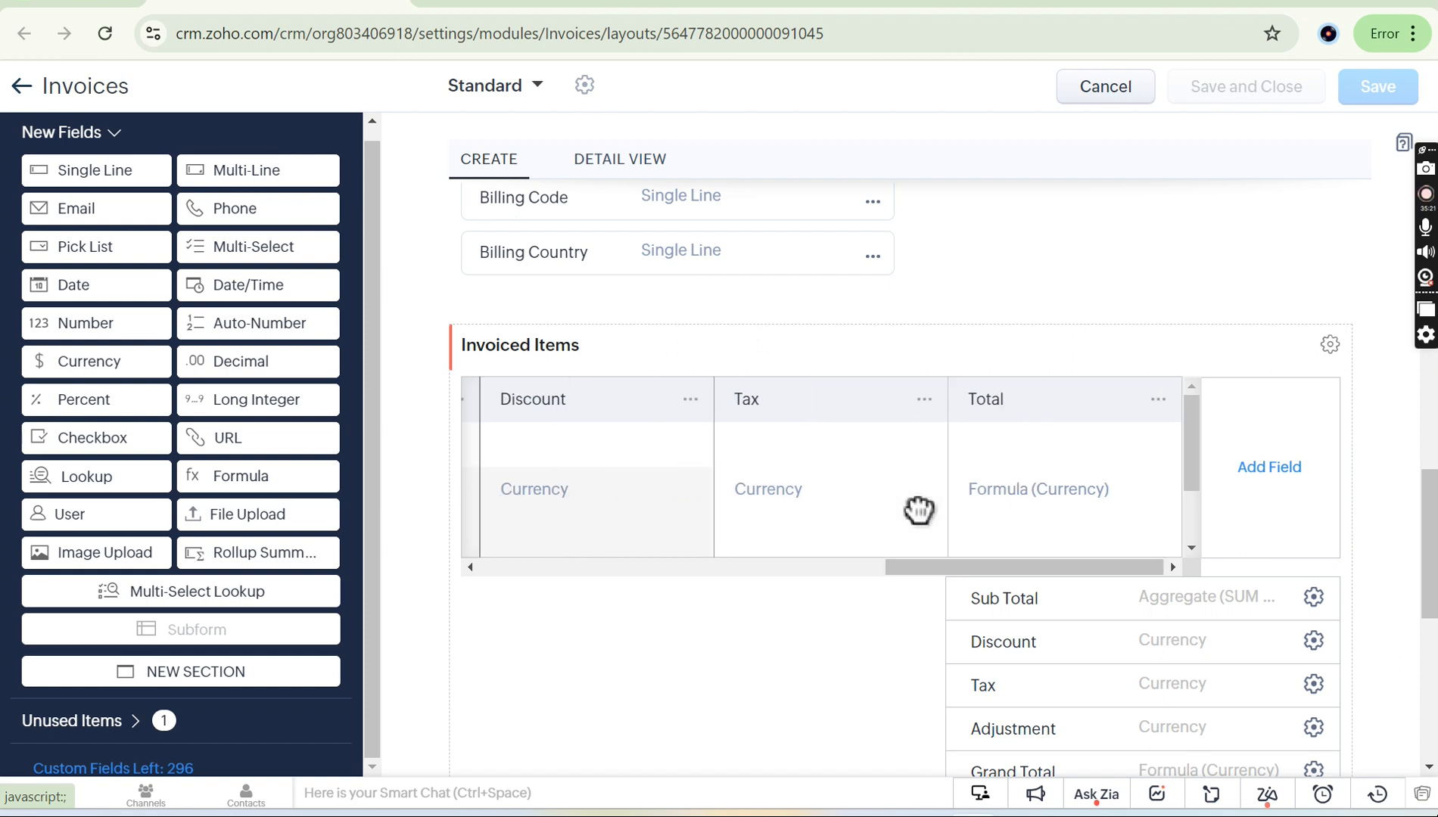
# Review the formula expression in the properties of the Invoiced Items Total field, leaving it unedited.
pyautogui.click(1157, 399)
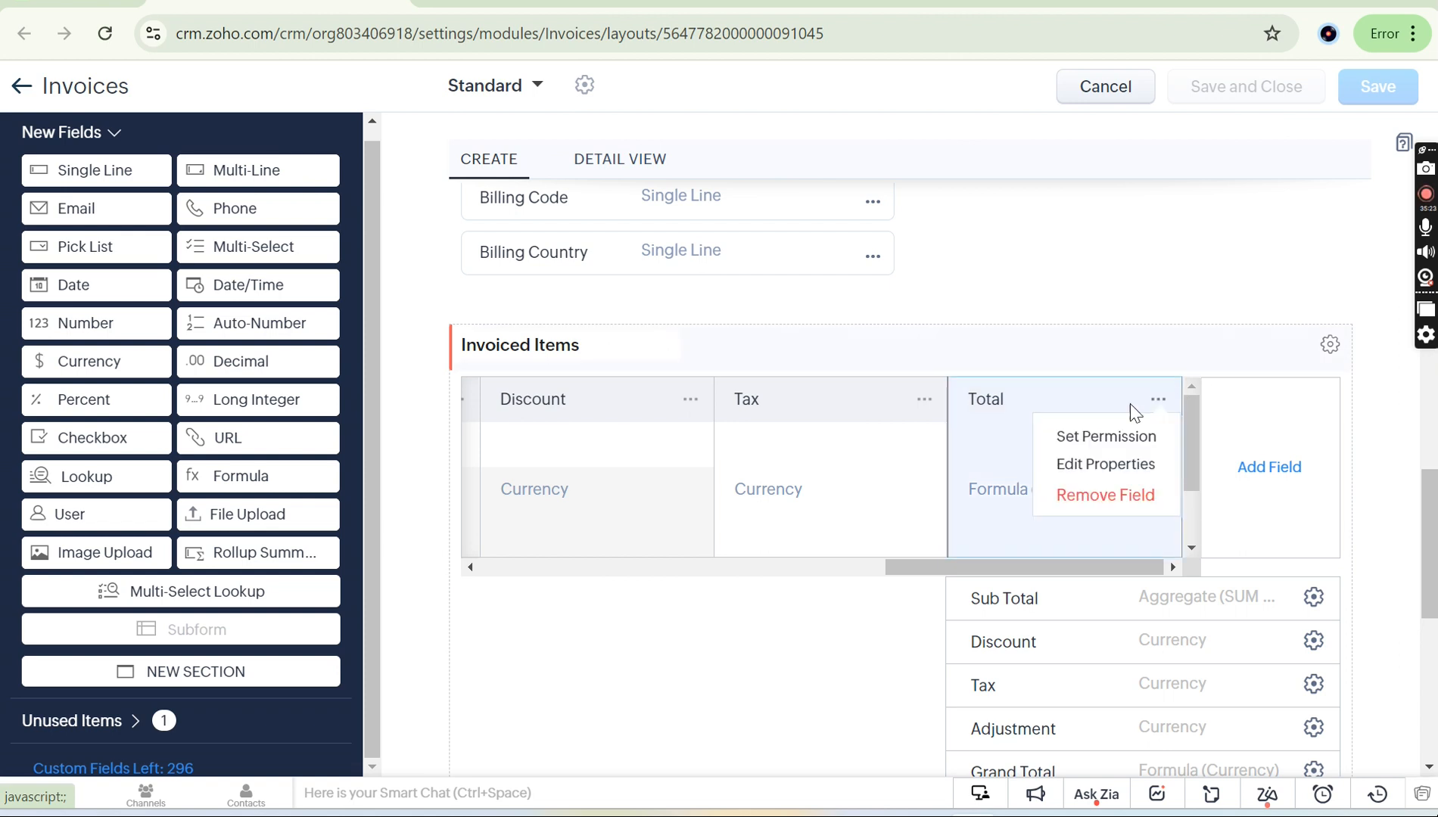
pyautogui.click(1118, 477)
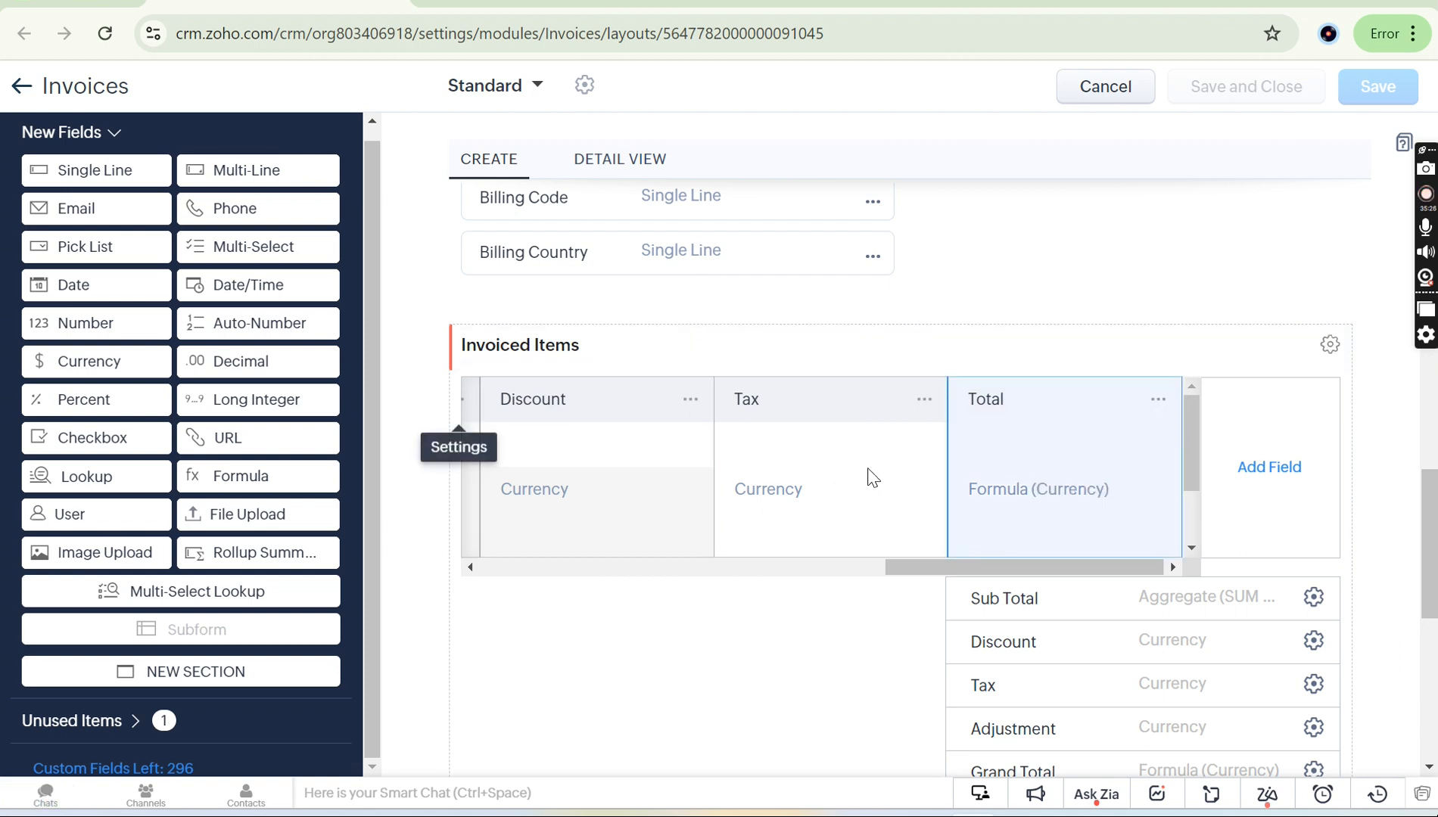
pyautogui.scroll(-5, 582, 353)
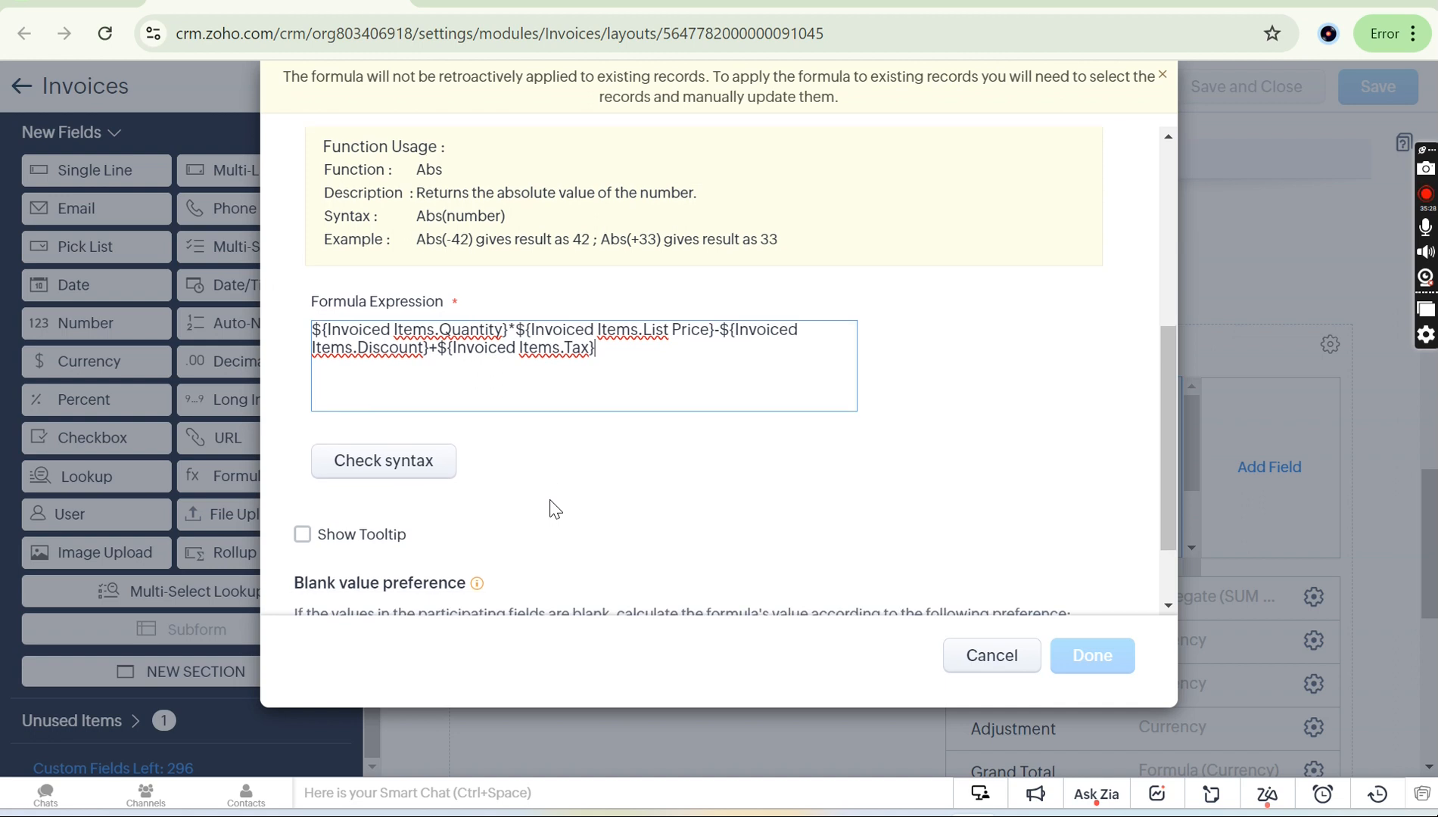
pyautogui.click(385, 372)
pyautogui.click(994, 647)
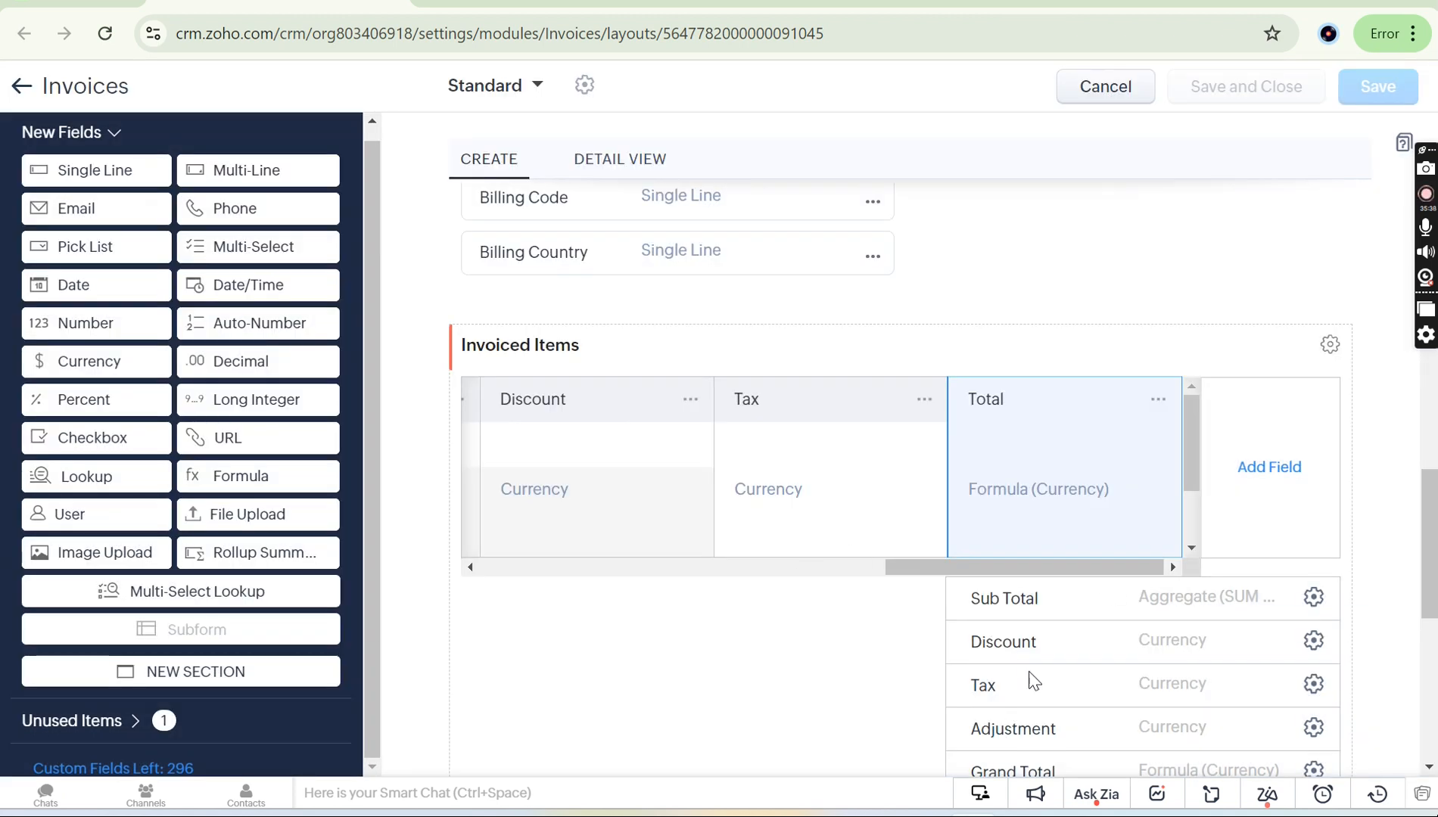
# Review the aggregate function and subform field in the Sub Total field's properties, closing them without edits.
pyautogui.scroll(-2, 1031, 719)
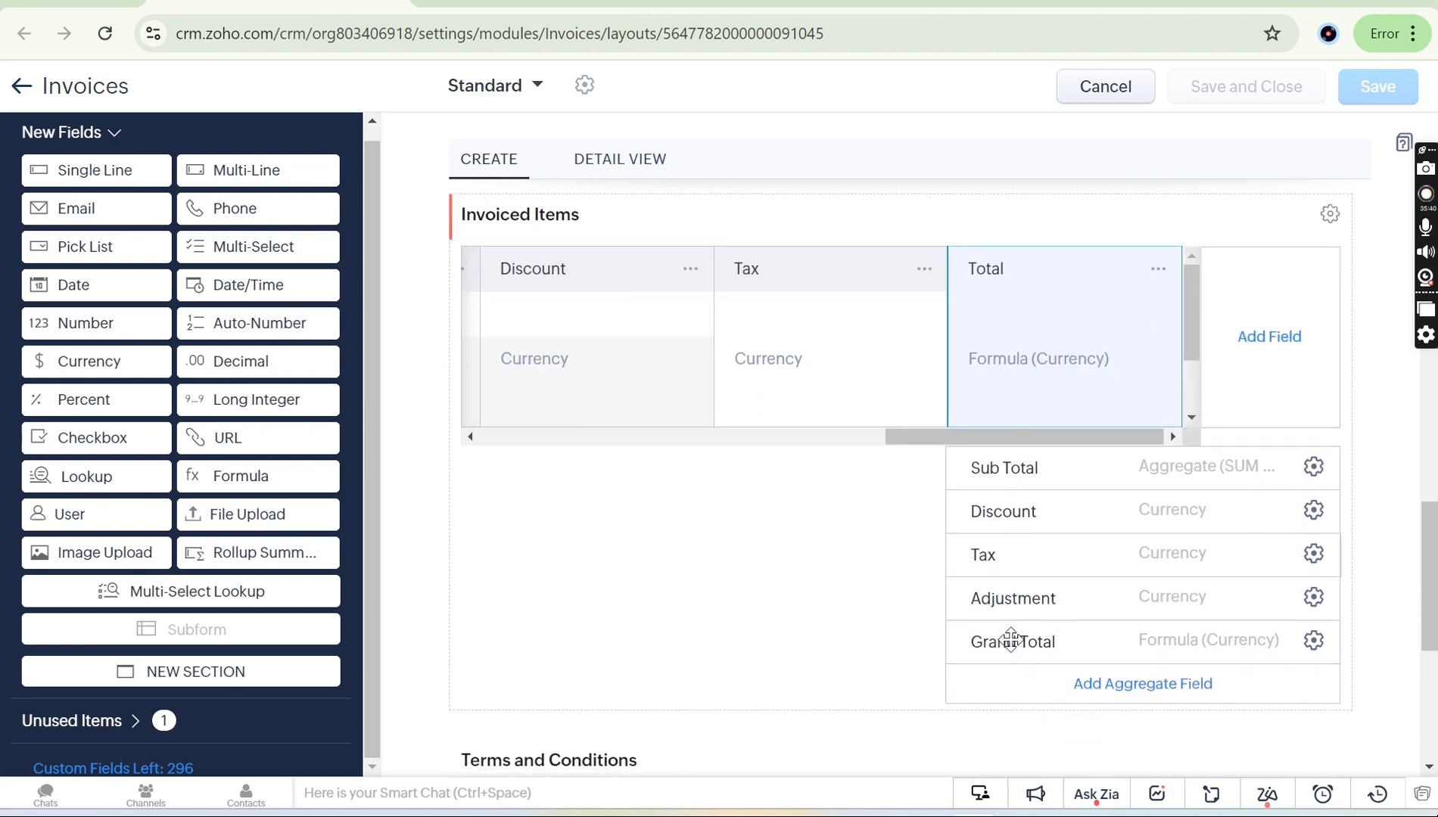
pyautogui.click(1313, 467)
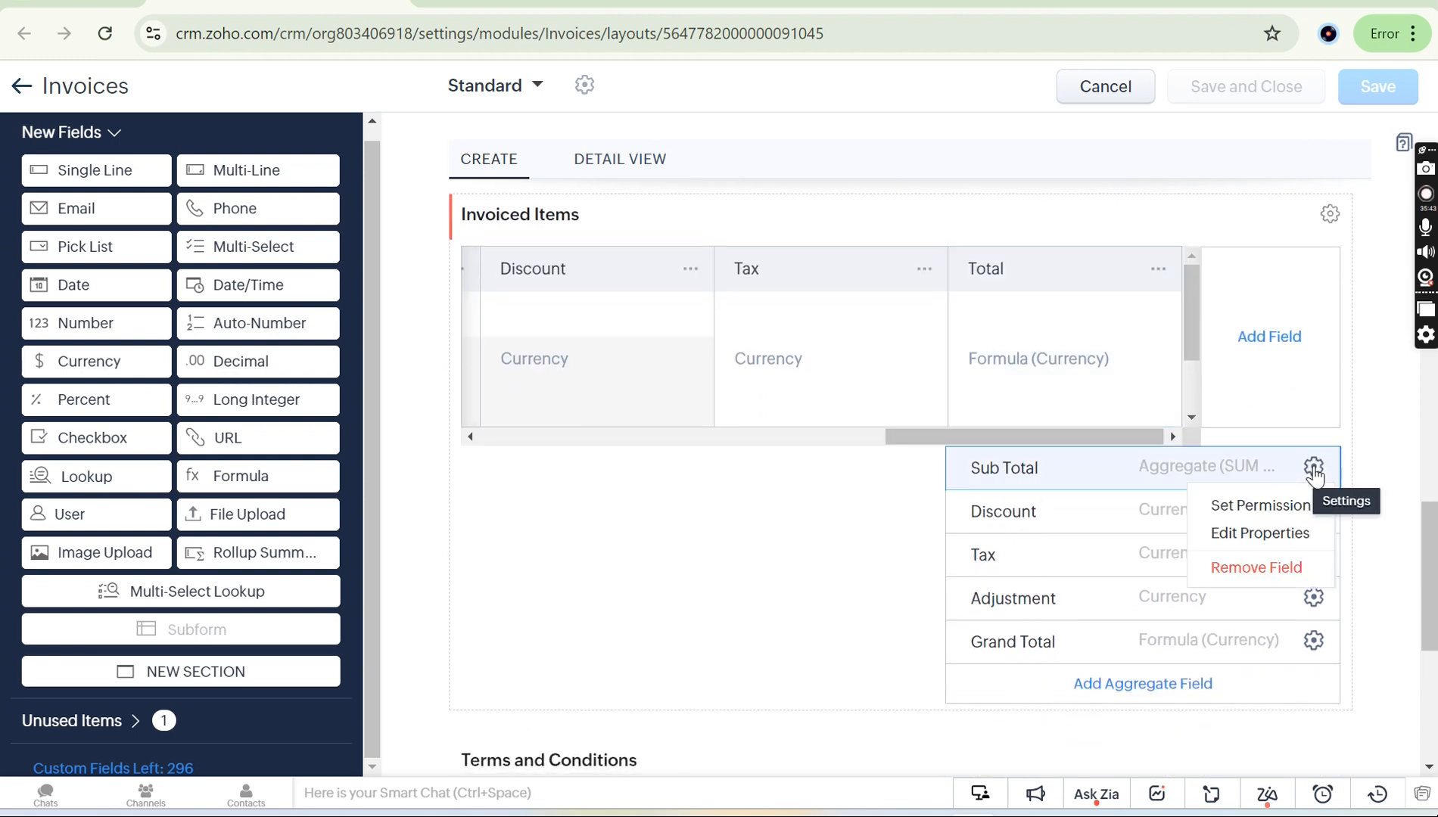
pyautogui.click(1232, 535)
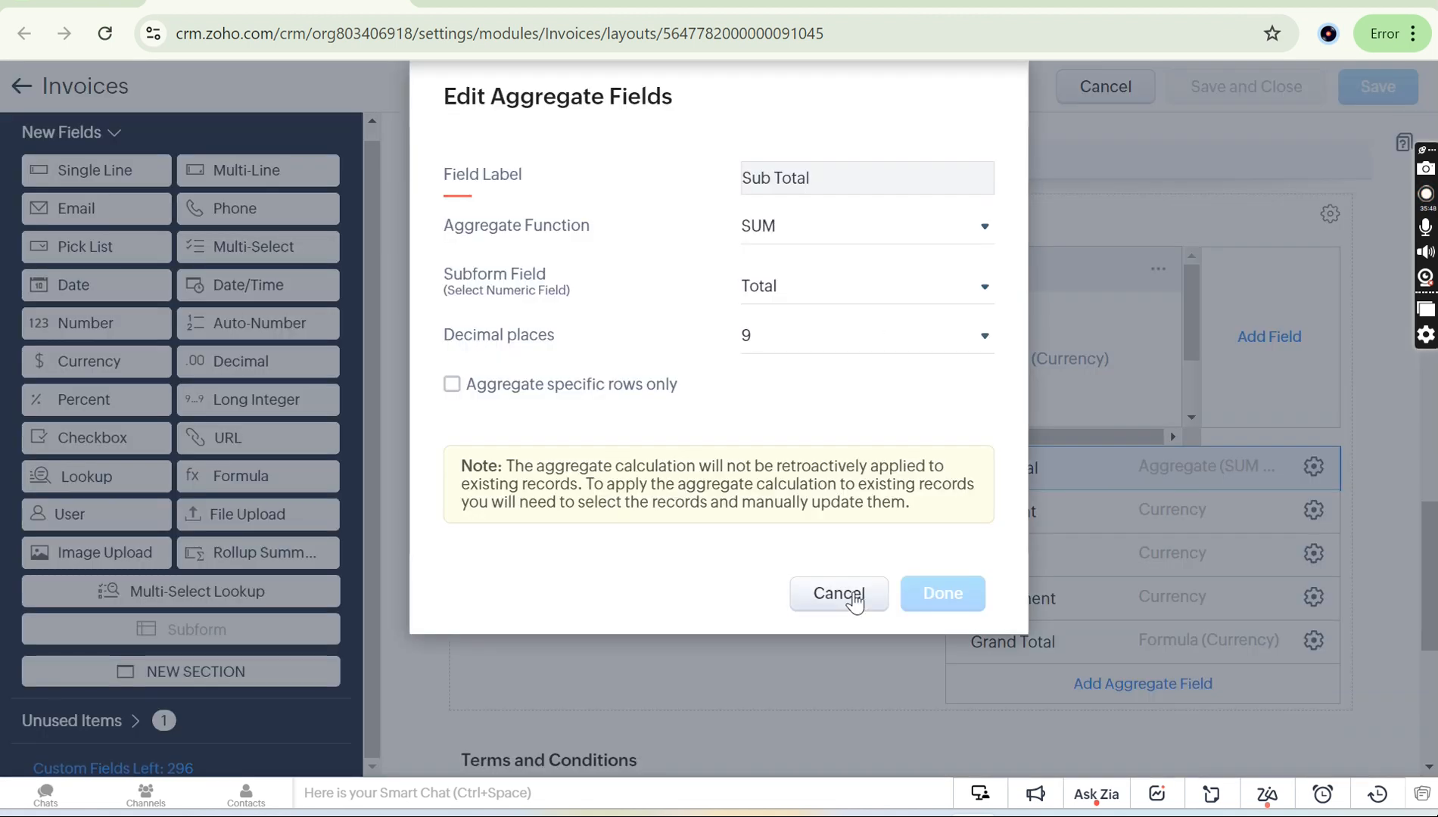
pyautogui.click(853, 596)
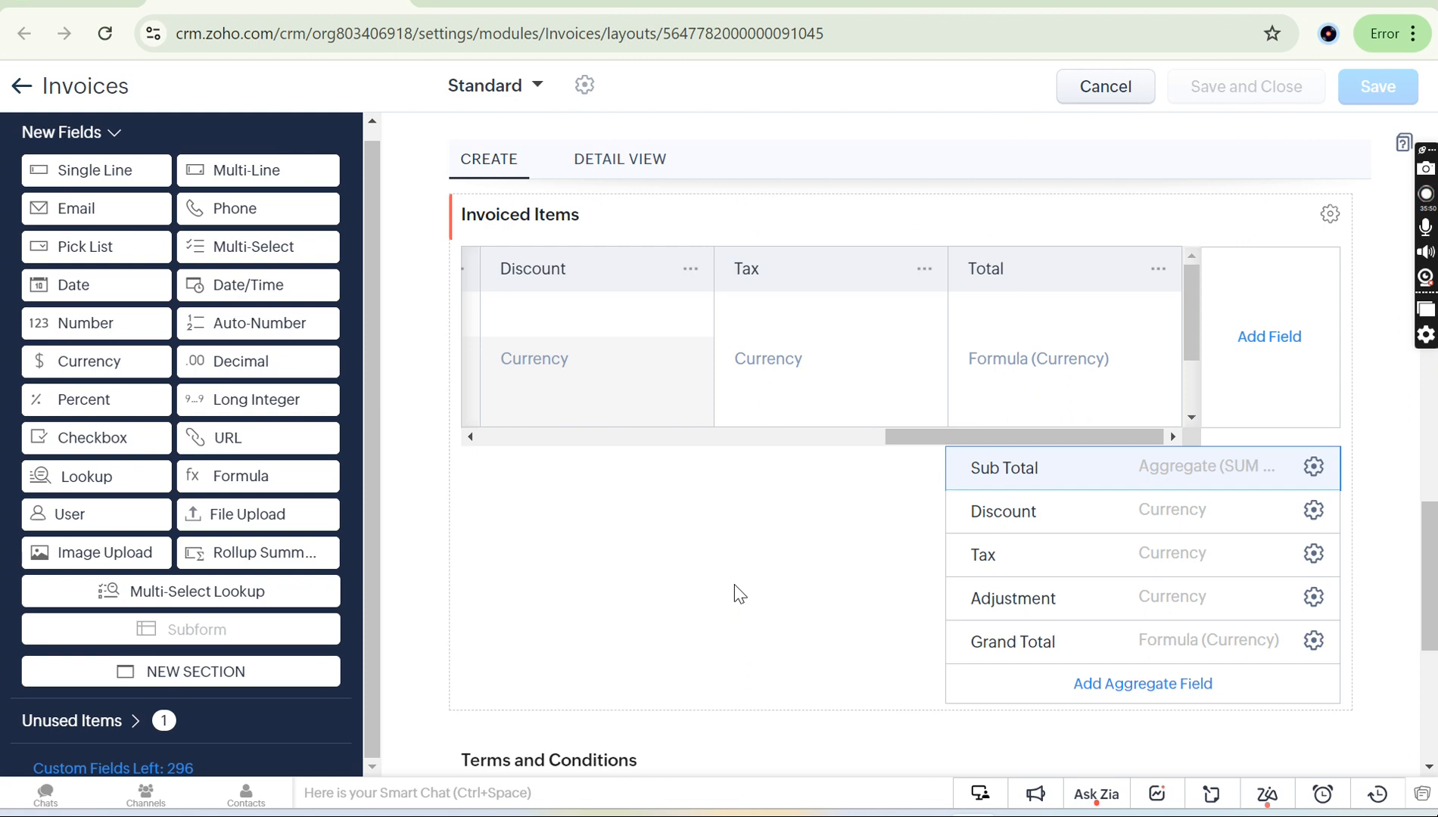
# Explore the Aggregate, Formula and New Fields options for adding an aggregate field to Invoiced Items, and discard the new field.
pyautogui.hscroll(-8, 658, 343)
pyautogui.hscroll(-4, 660, 342)
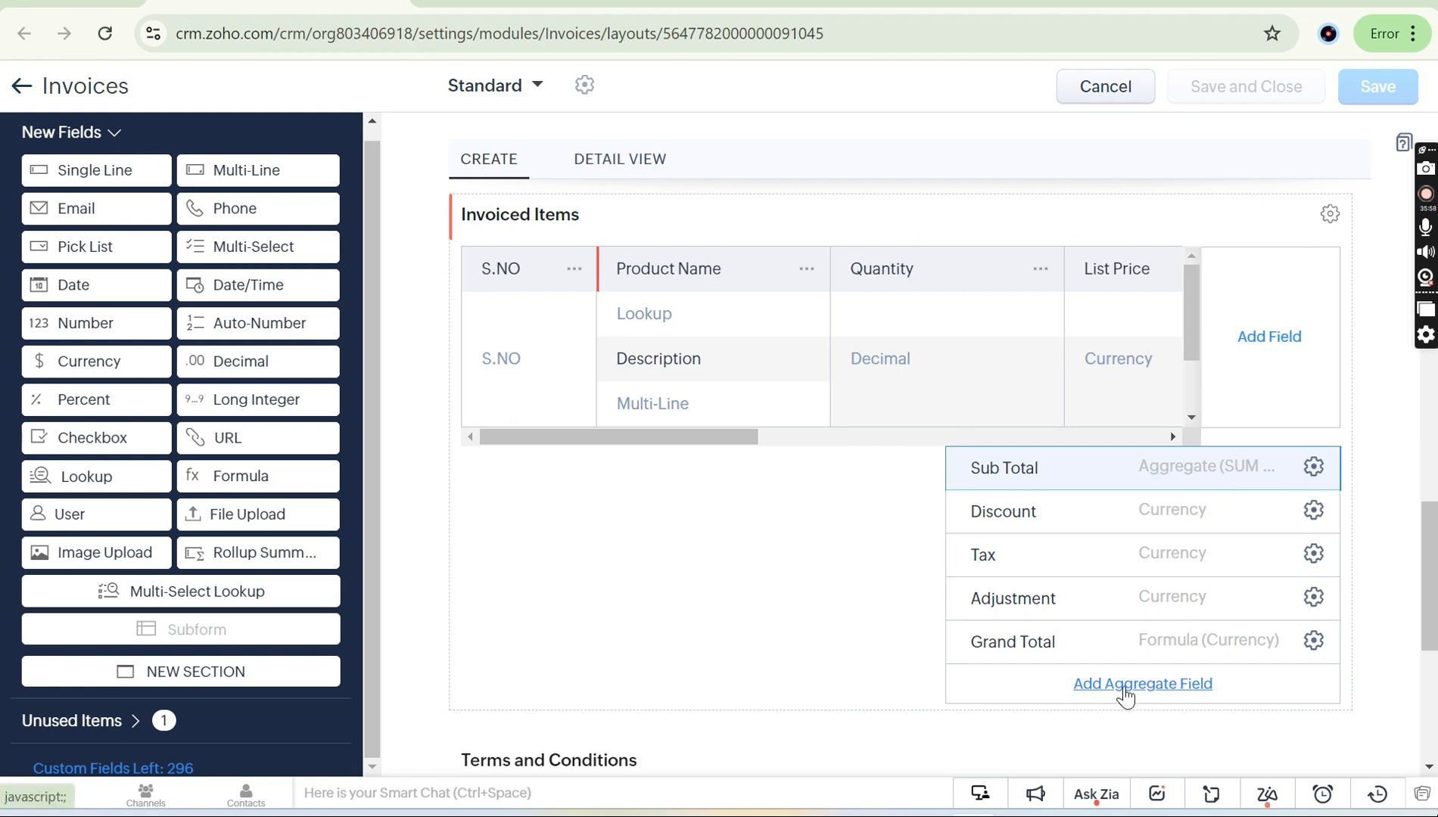
pyautogui.hscroll(5, 1032, 356)
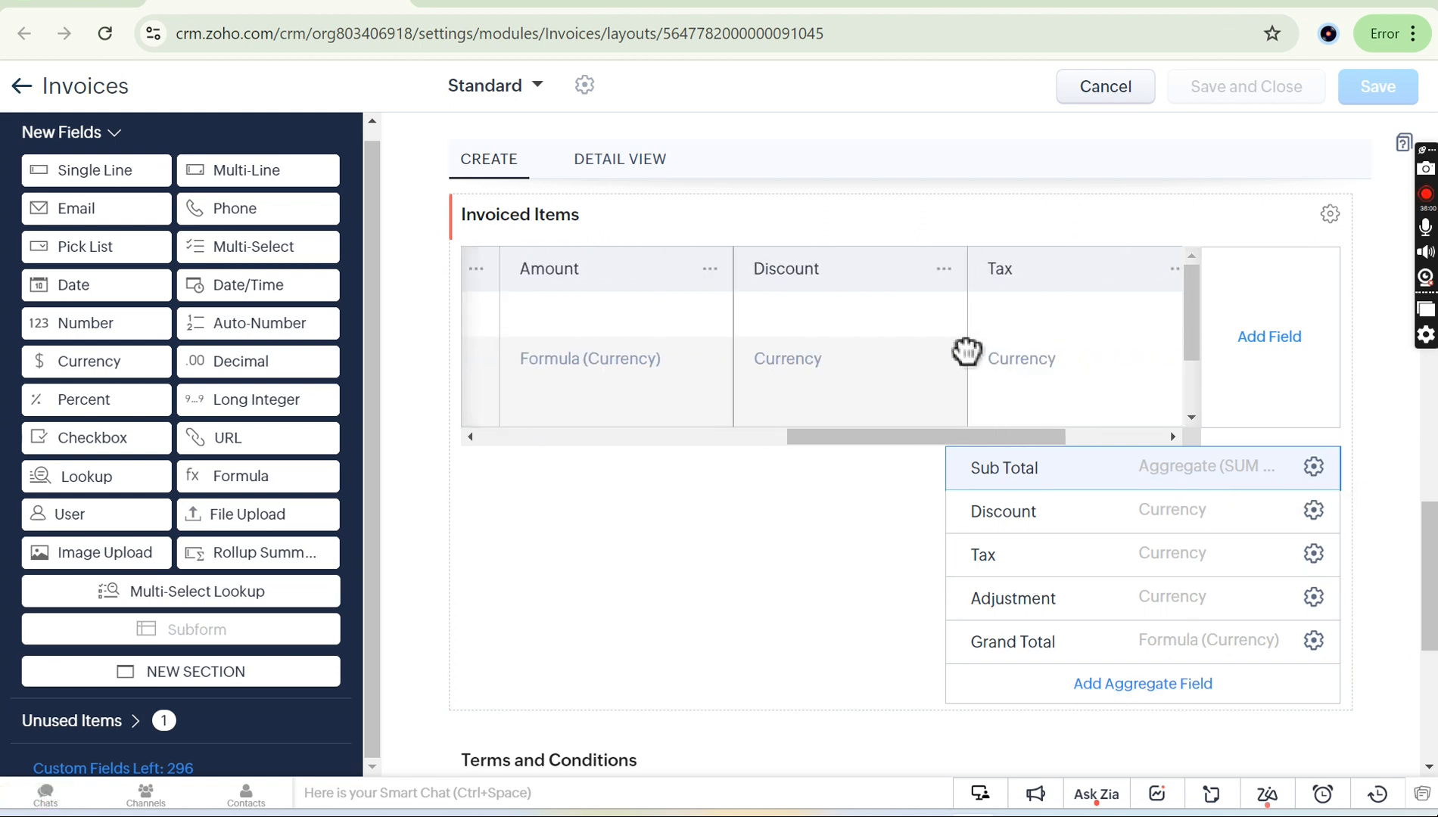
pyautogui.hscroll(3, 967, 352)
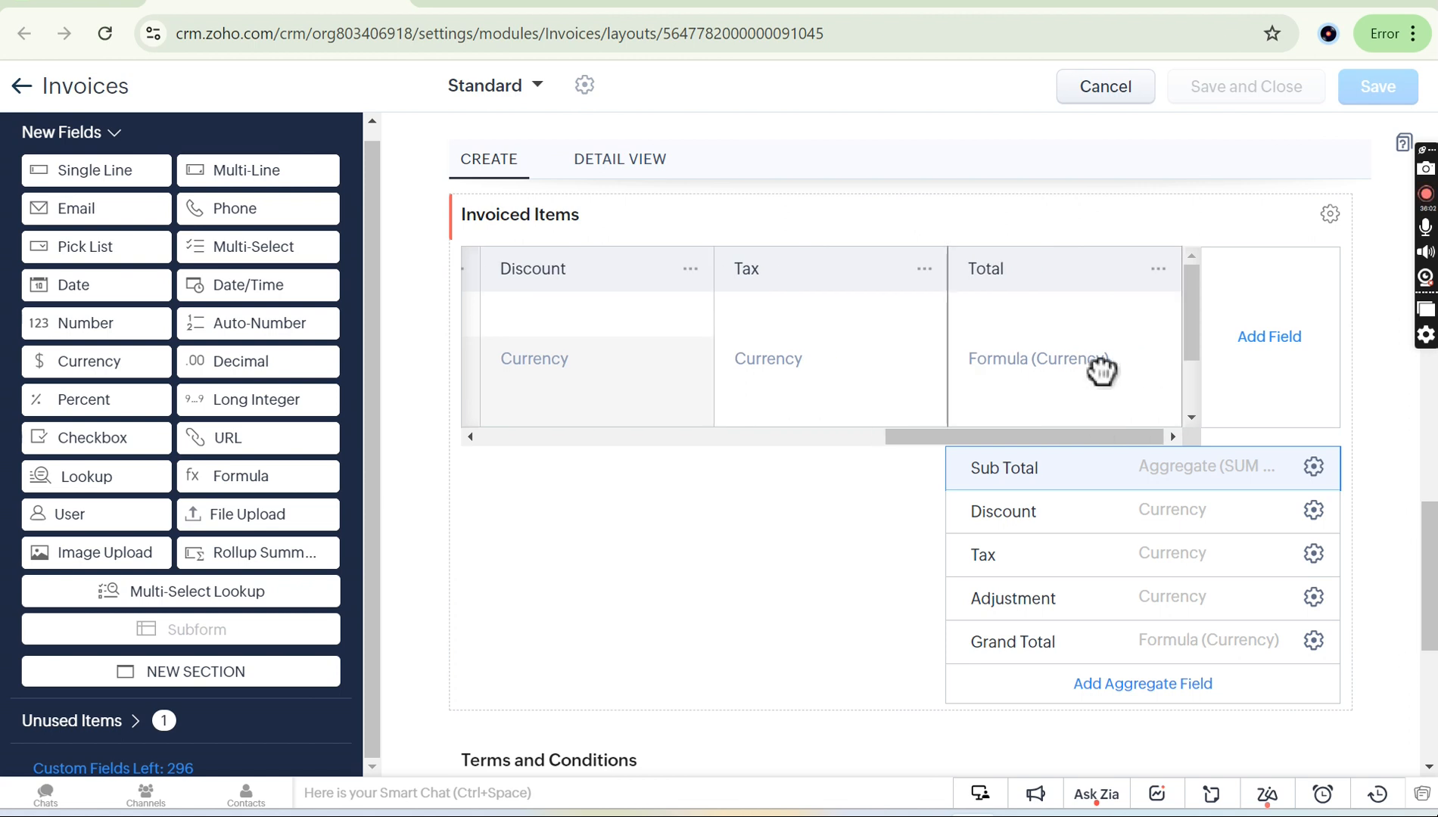
pyautogui.click(1120, 685)
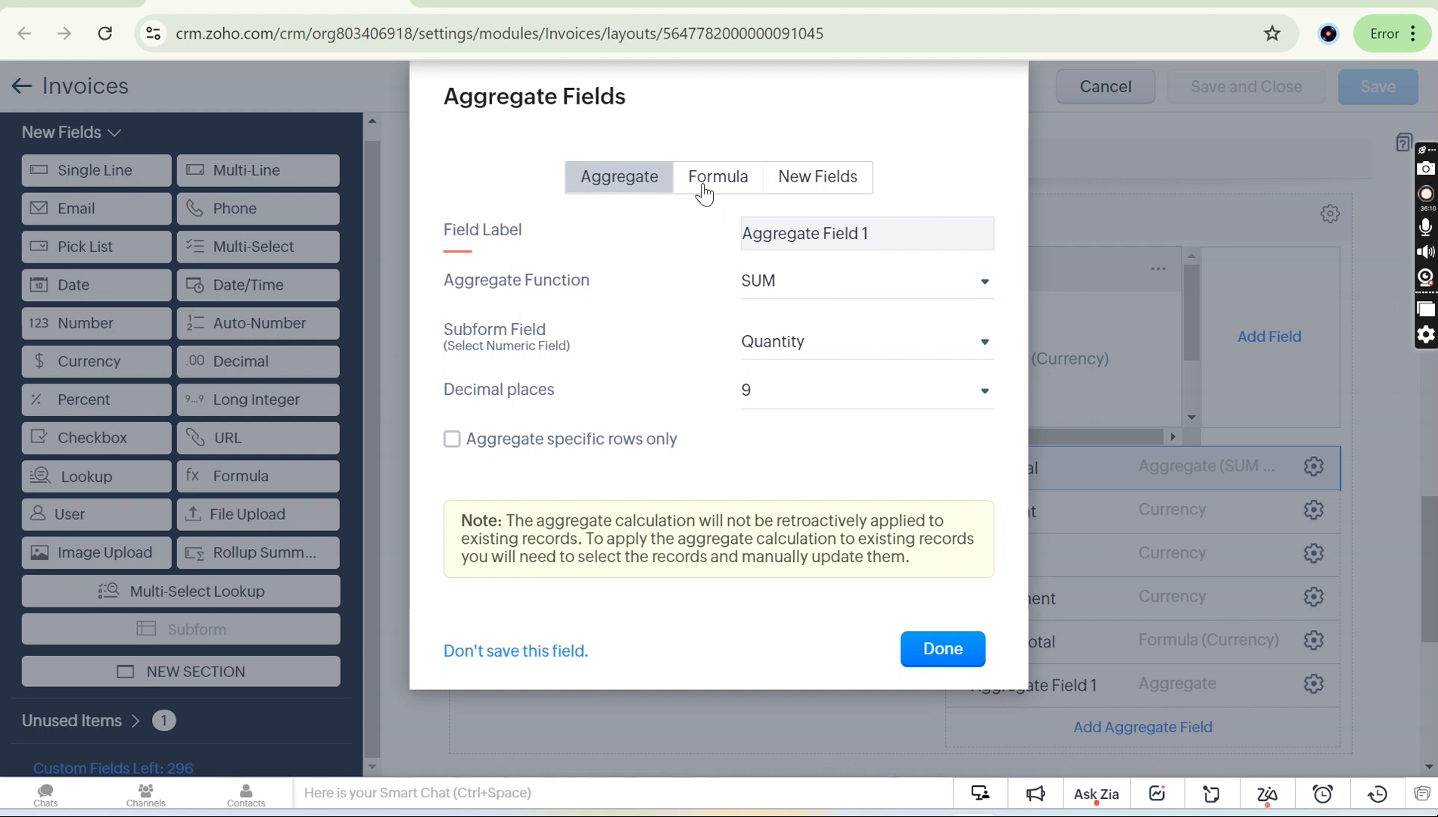
pyautogui.click(705, 190)
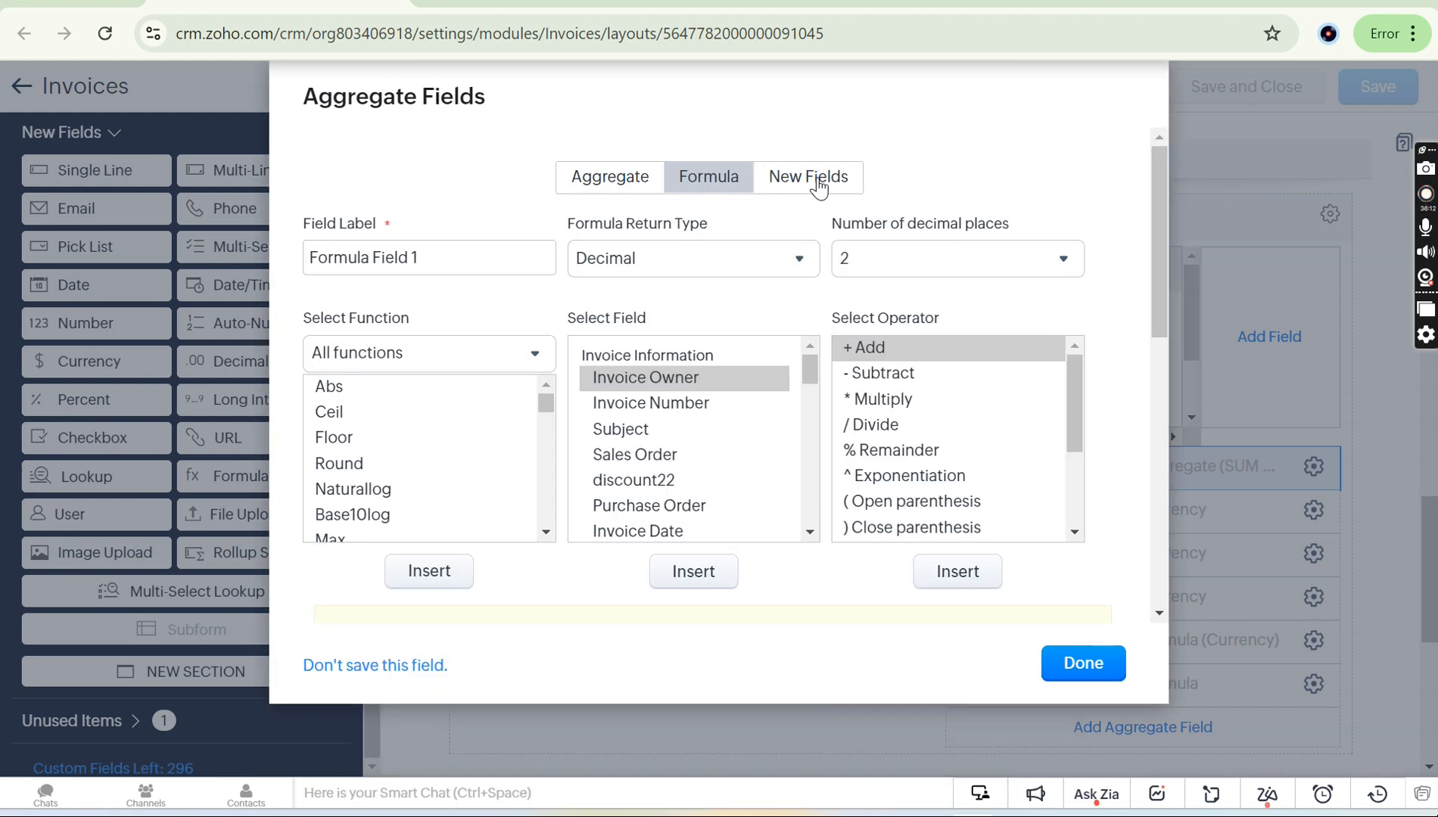
pyautogui.click(817, 186)
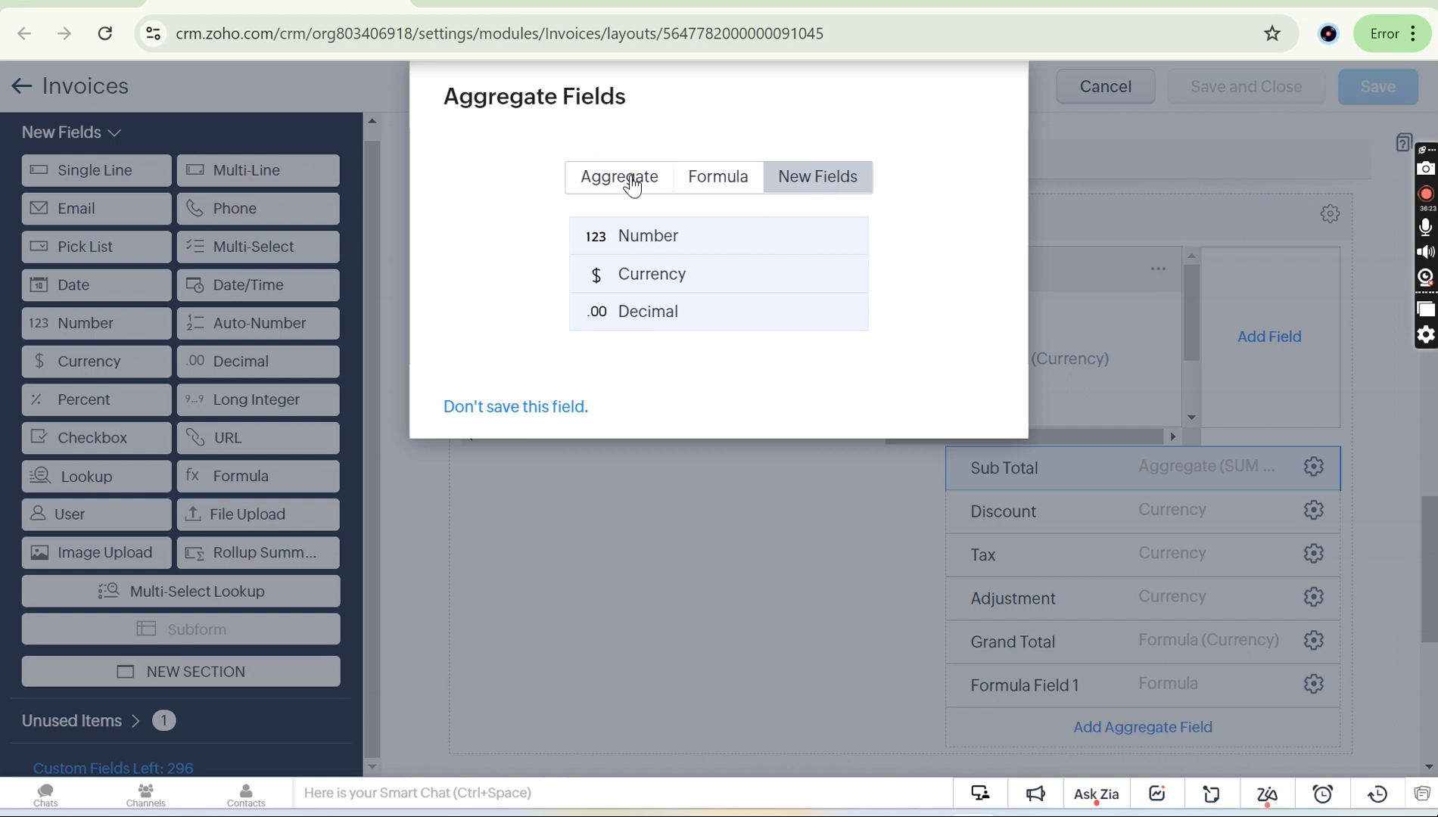
pyautogui.click(633, 184)
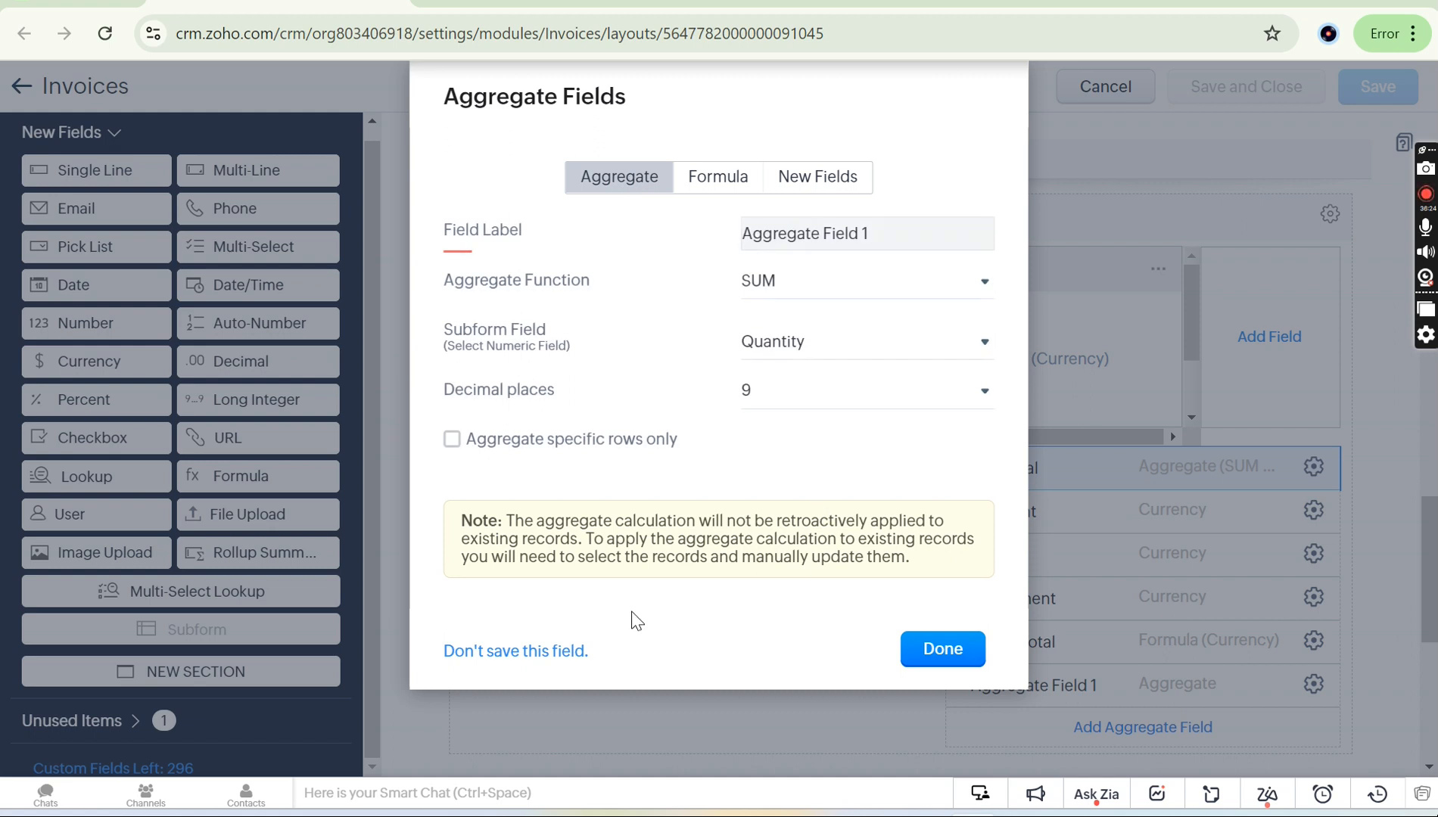
pyautogui.click(545, 652)
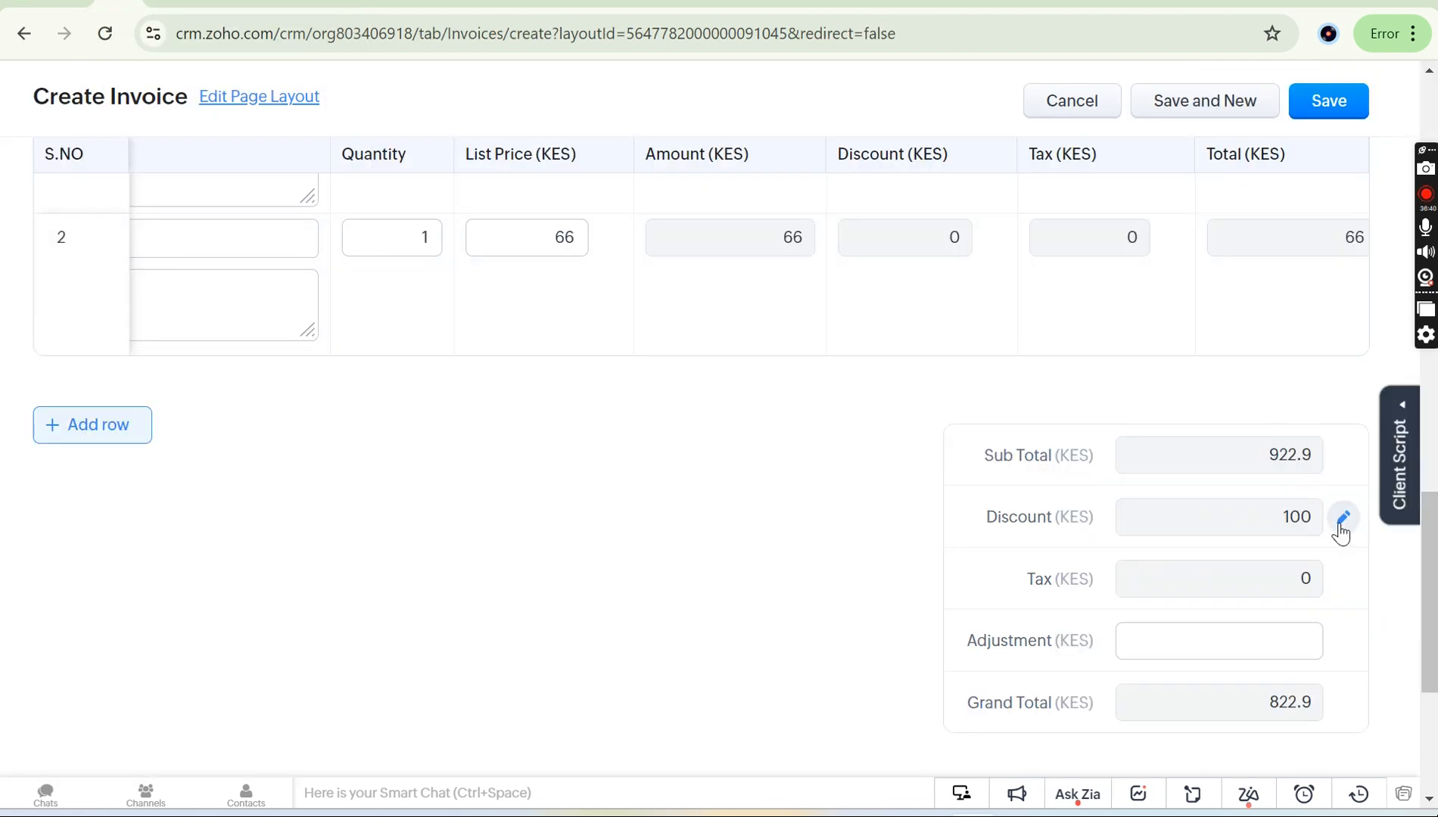
# Compare the direct price reduction set as the invoice discount with the custom discount fields and the discounts in the Invoiced Items rows.
pyautogui.click(1343, 517)
pyautogui.click(1295, 629)
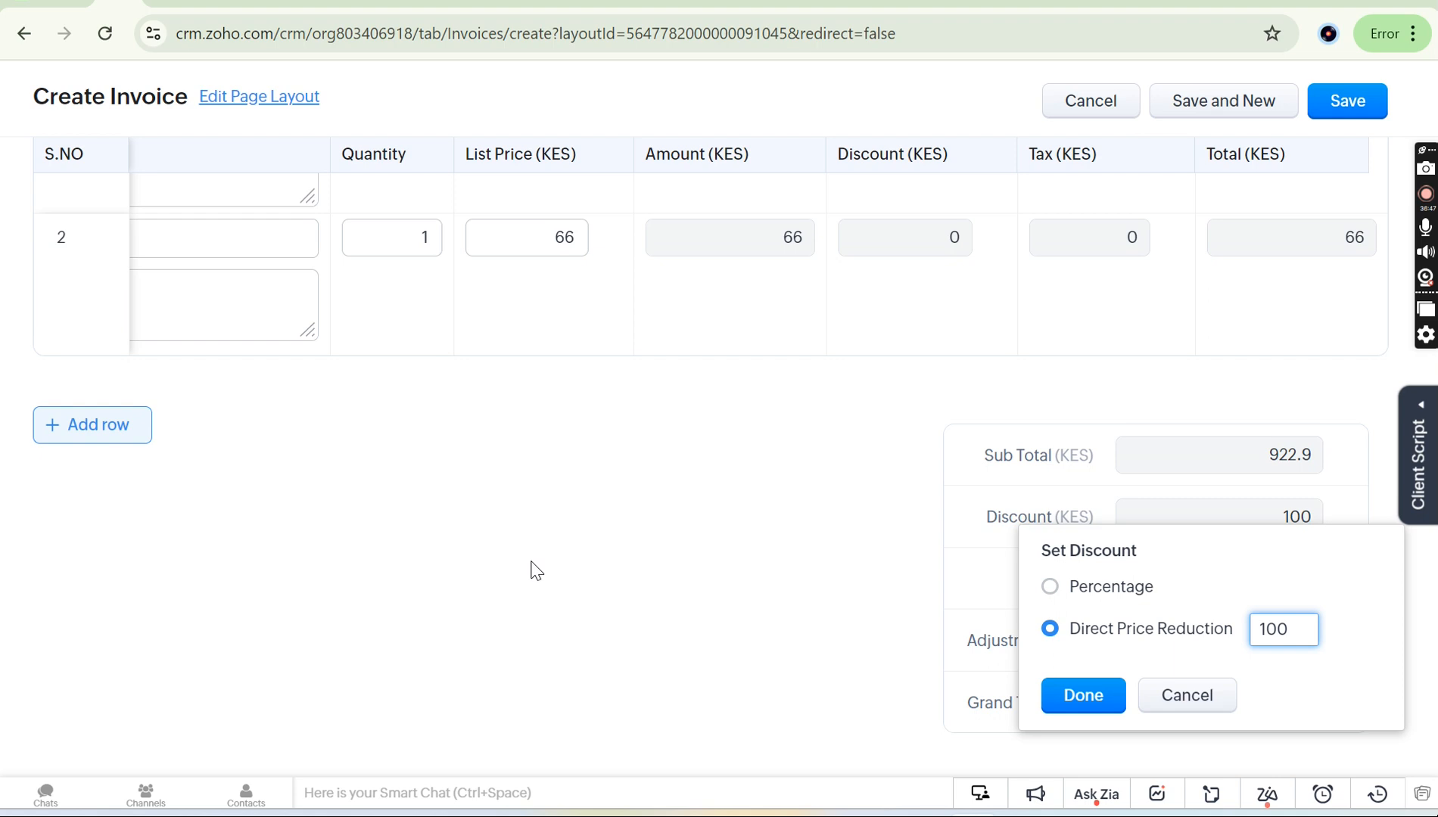
pyautogui.scroll(4, 533, 565)
pyautogui.scroll(1, 537, 569)
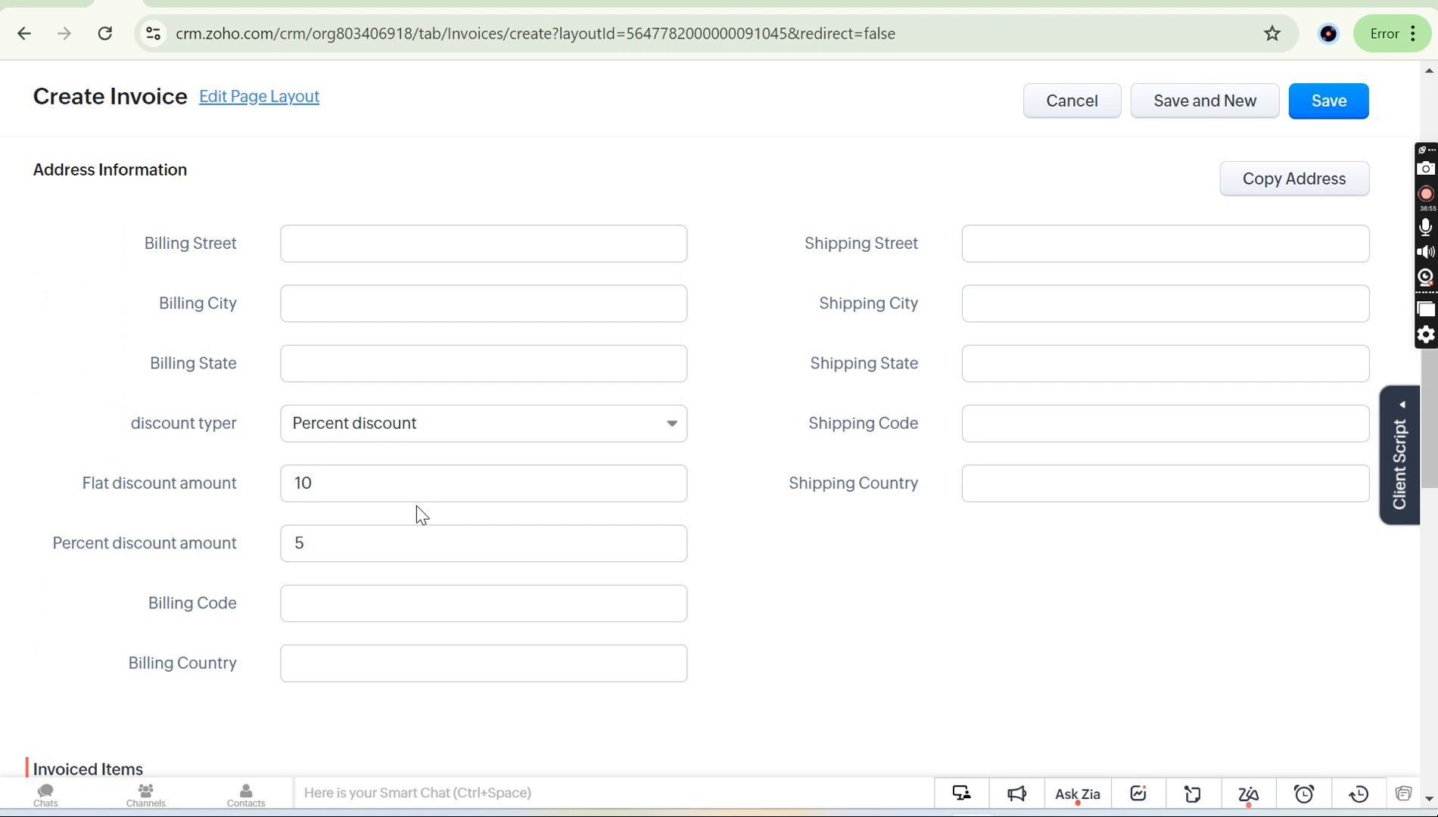
pyautogui.scroll(-10, 727, 601)
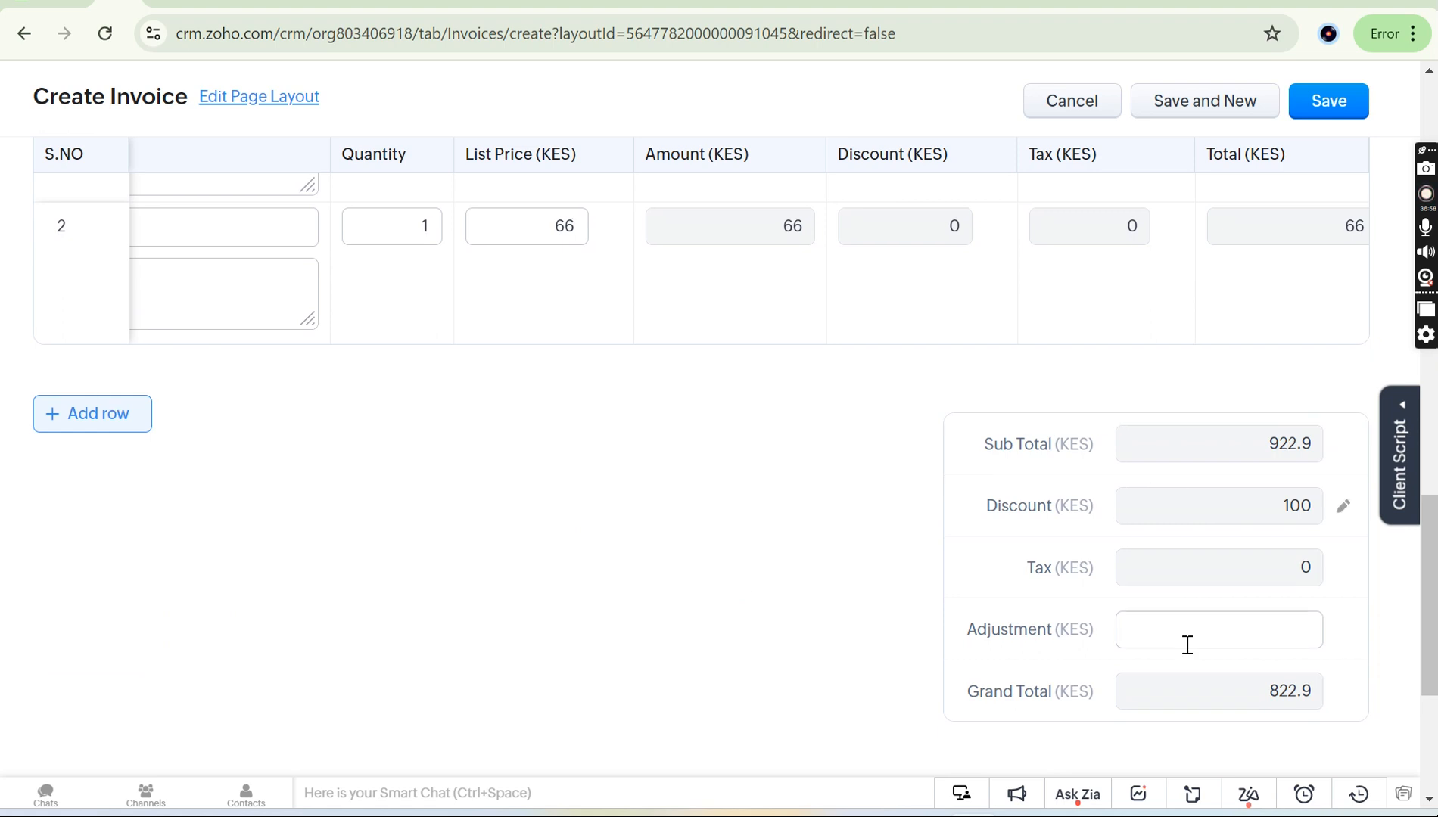
pyautogui.scroll(1, 976, 469)
pyautogui.scroll(1, 972, 459)
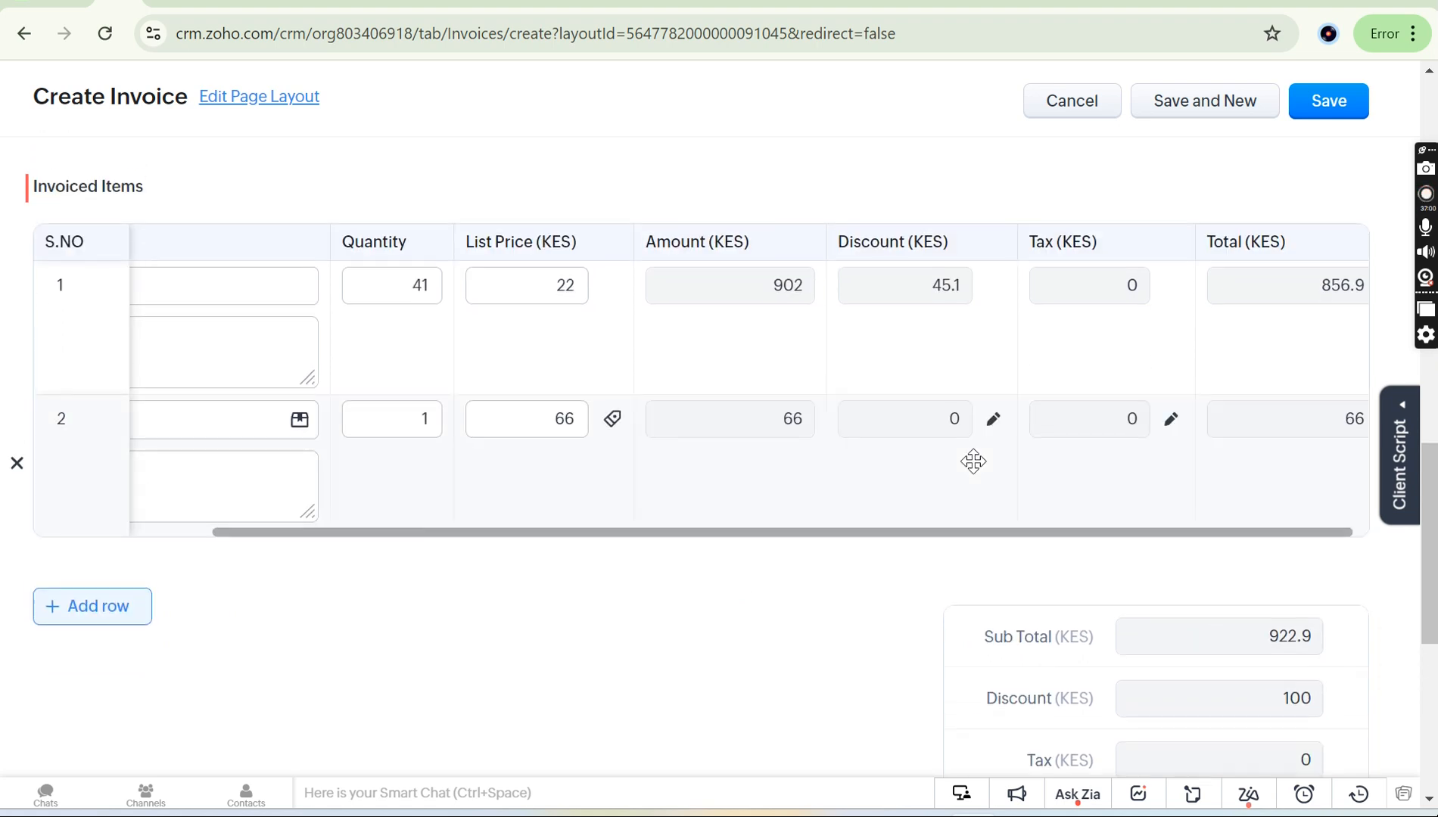
pyautogui.scroll(-2, 1140, 681)
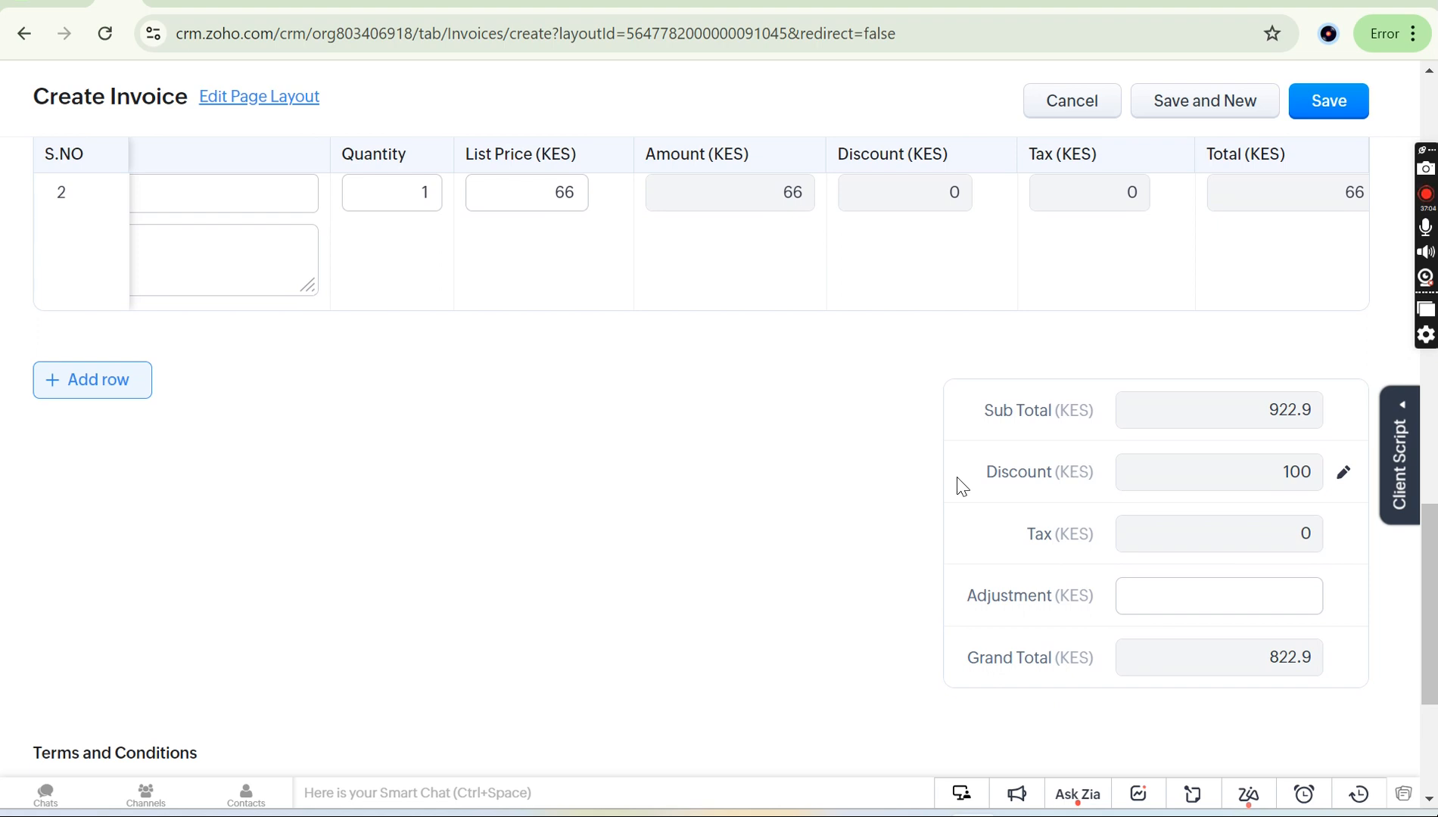
pyautogui.scroll(1, 957, 484)
pyautogui.scroll(6, 1084, 522)
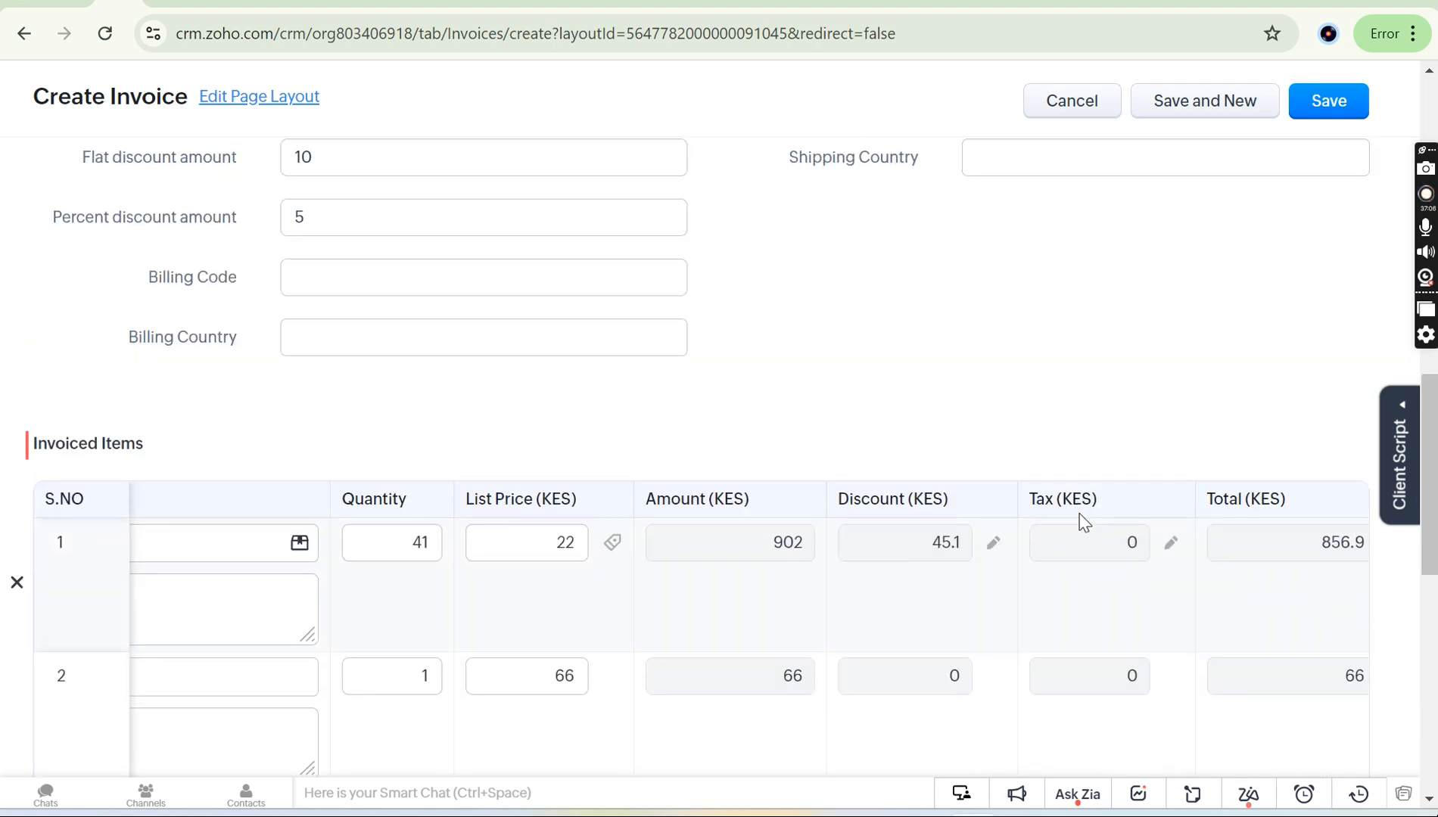
pyautogui.scroll(1, 363, 280)
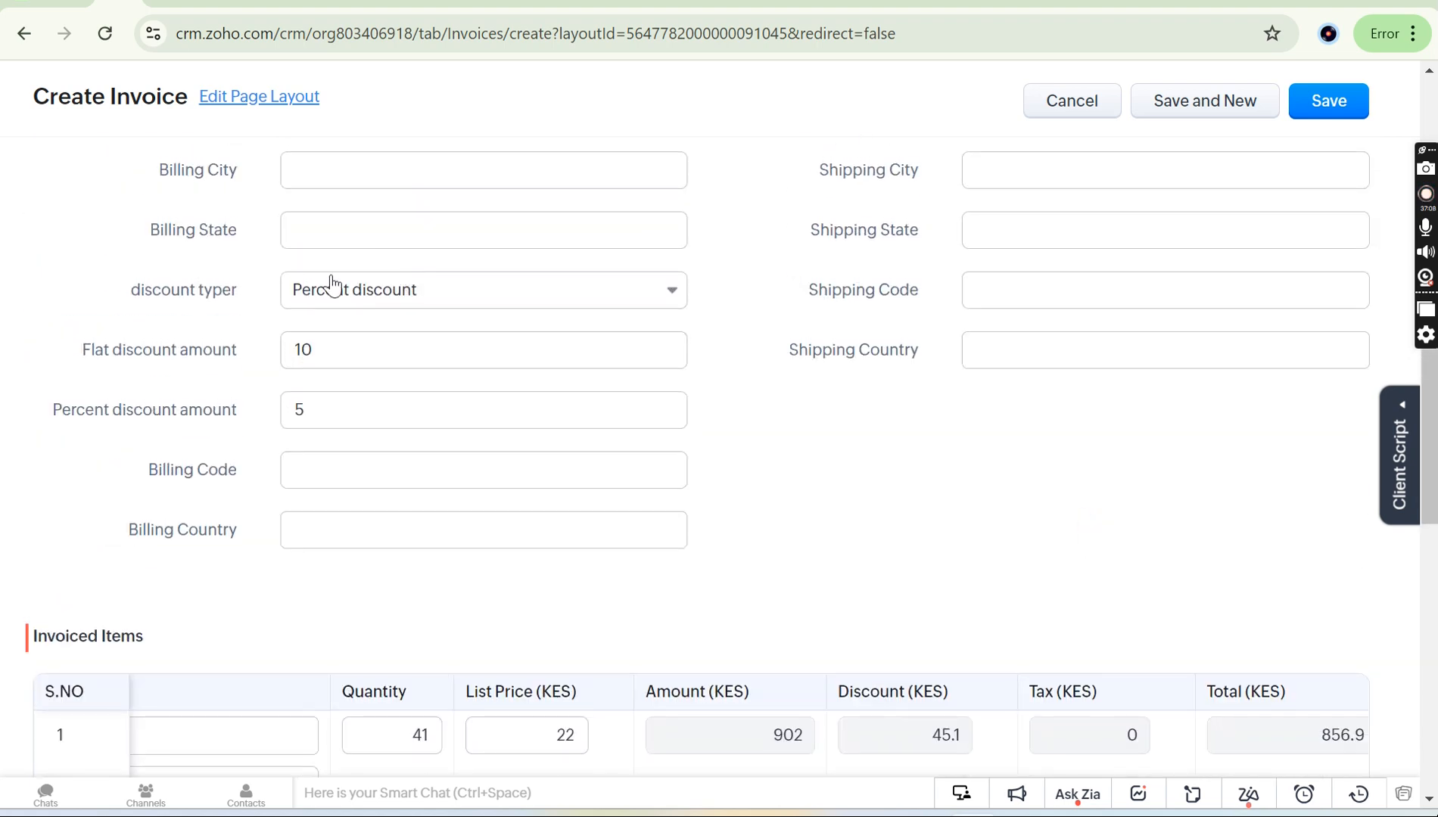
# Check the discount typer options, keeping Percent discount selected, and inspect the Percent discount amount.
pyautogui.click(435, 300)
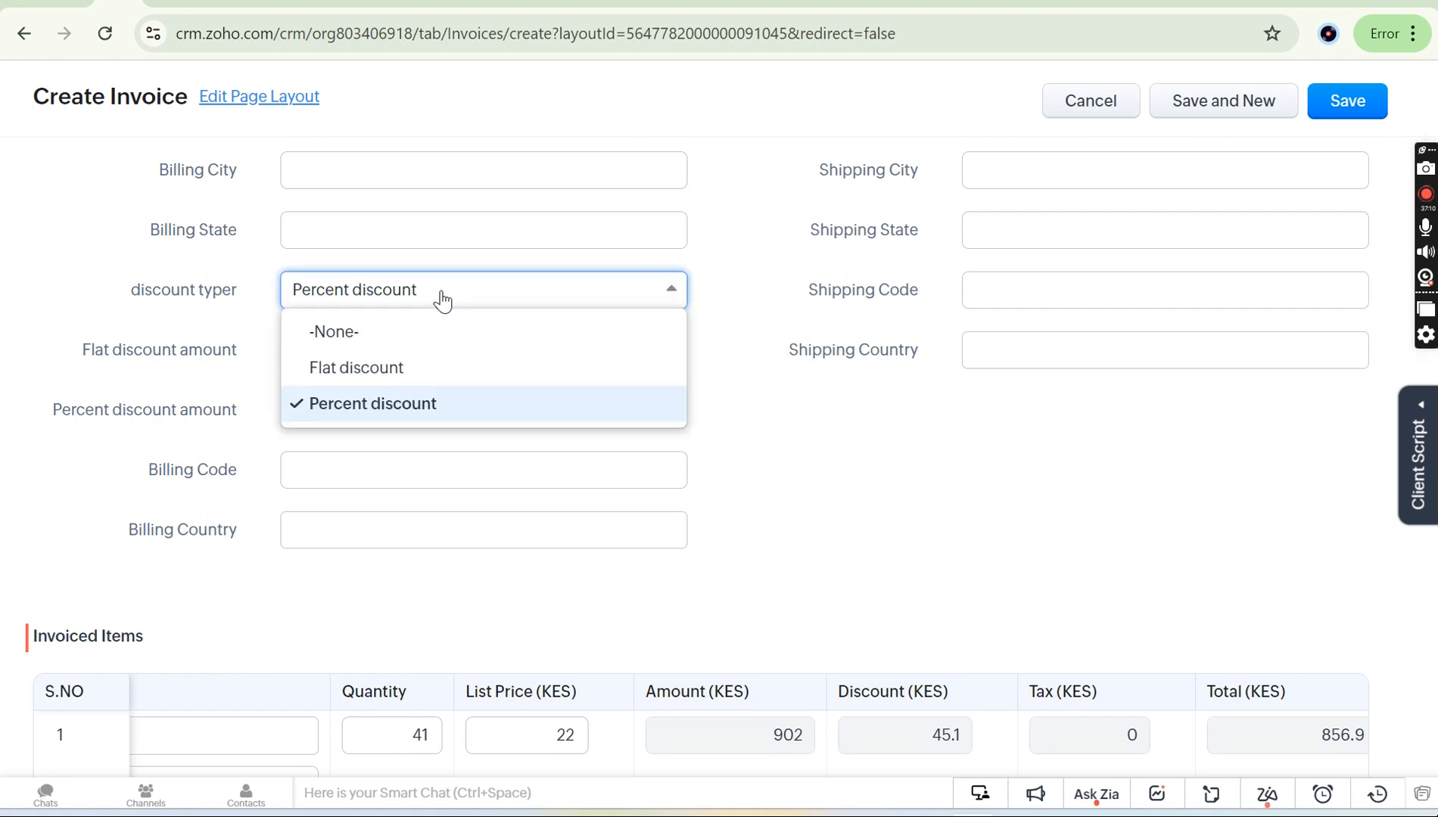
pyautogui.click(449, 410)
pyautogui.moveTo(331, 406); pyautogui.dragTo(263, 417)
pyautogui.click(765, 523)
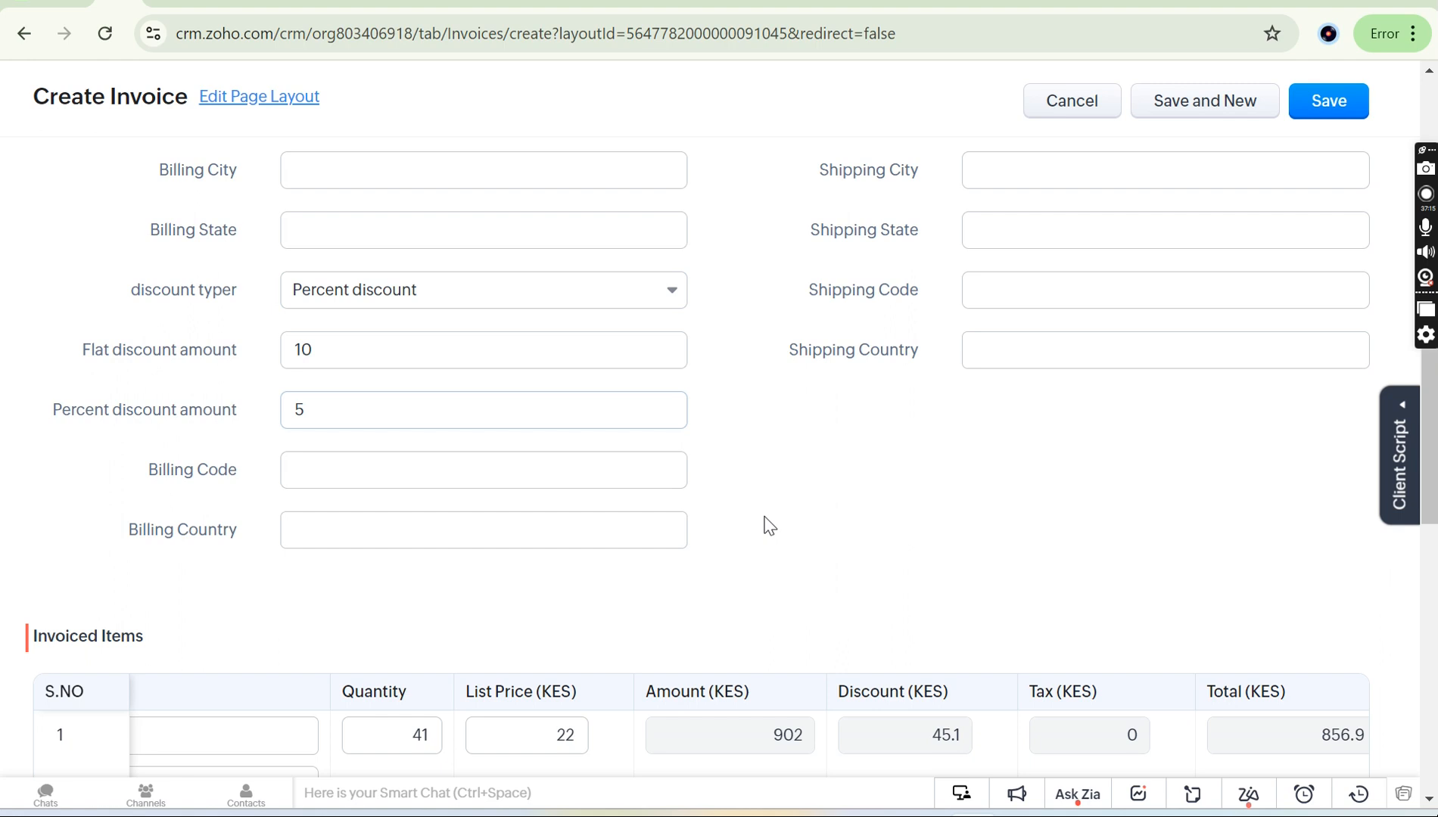
# Change the invoice-level discount to a percentage discount of 5%.
pyautogui.scroll(-8, 765, 523)
pyautogui.moveTo(1271, 467)
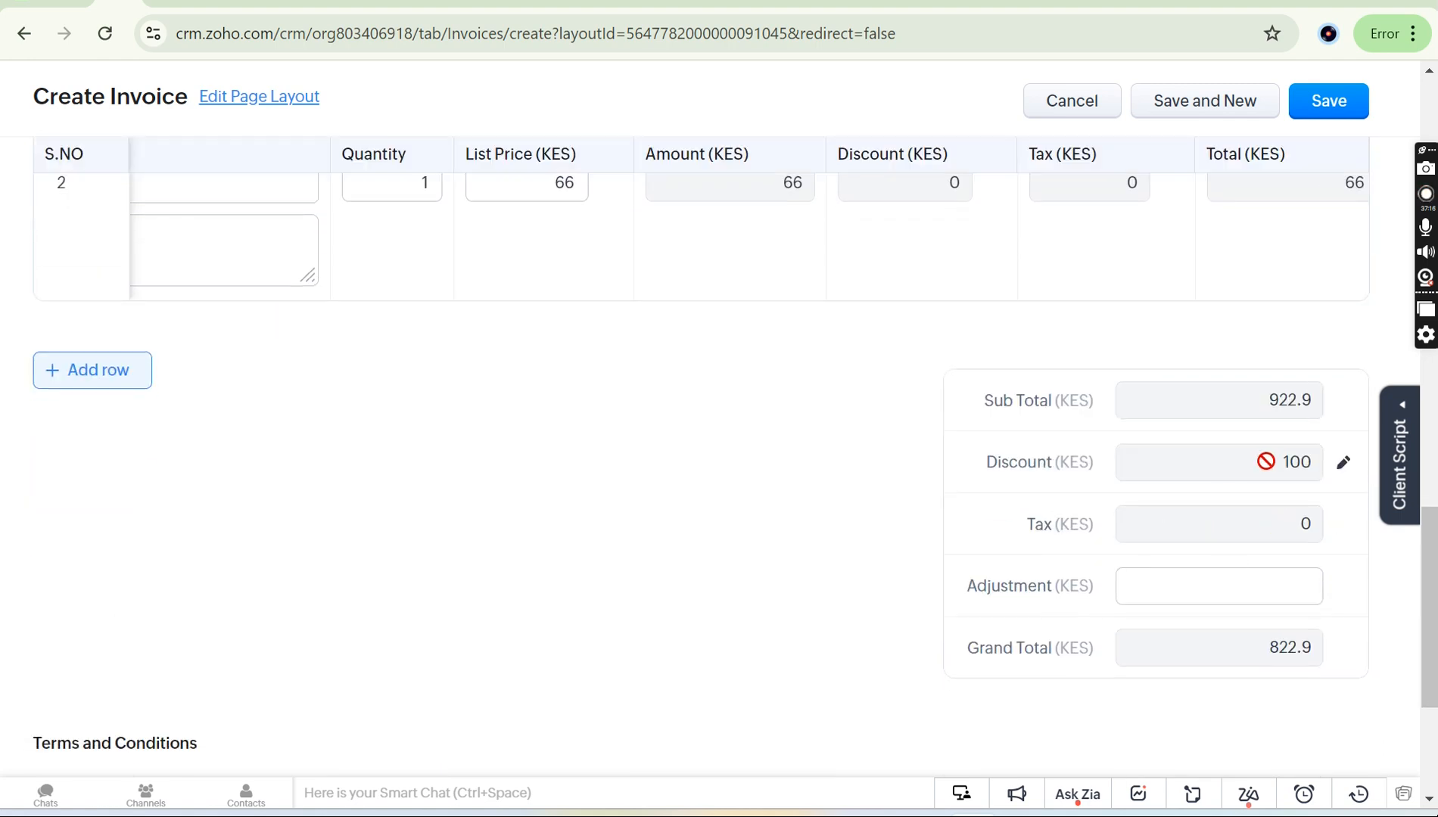
pyautogui.click(1344, 463)
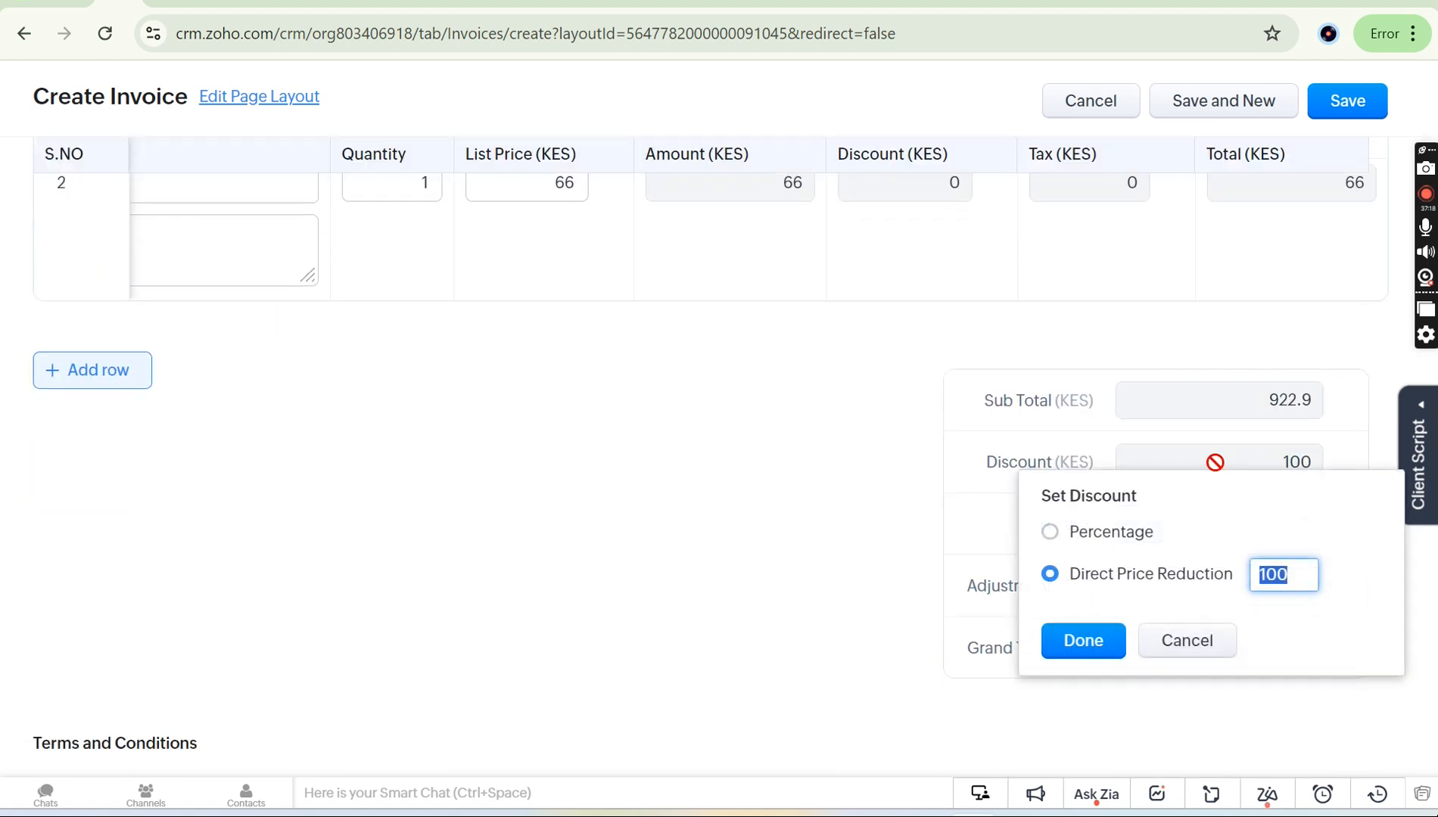
pyautogui.click(1051, 534)
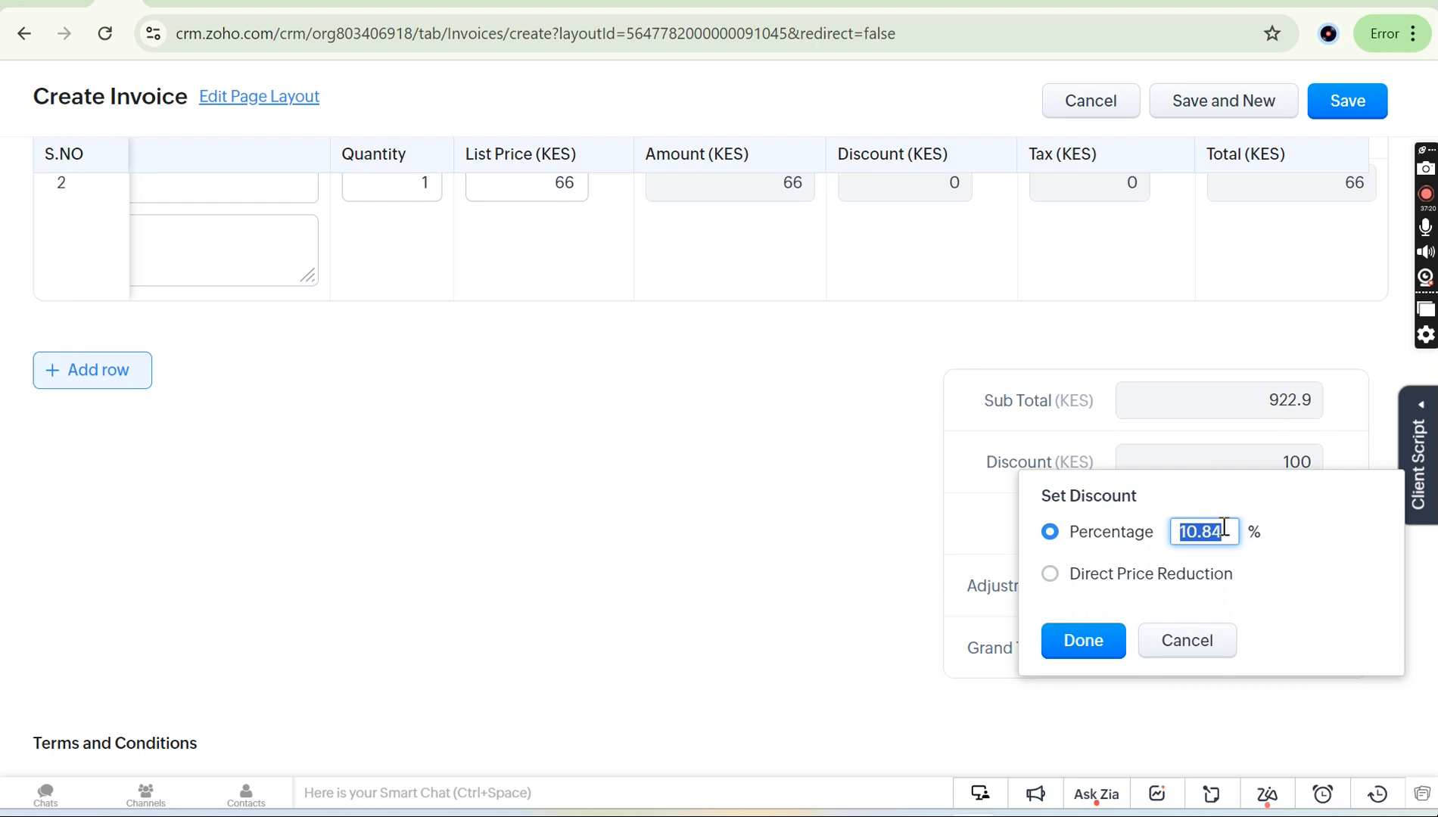
pyautogui.write('5')
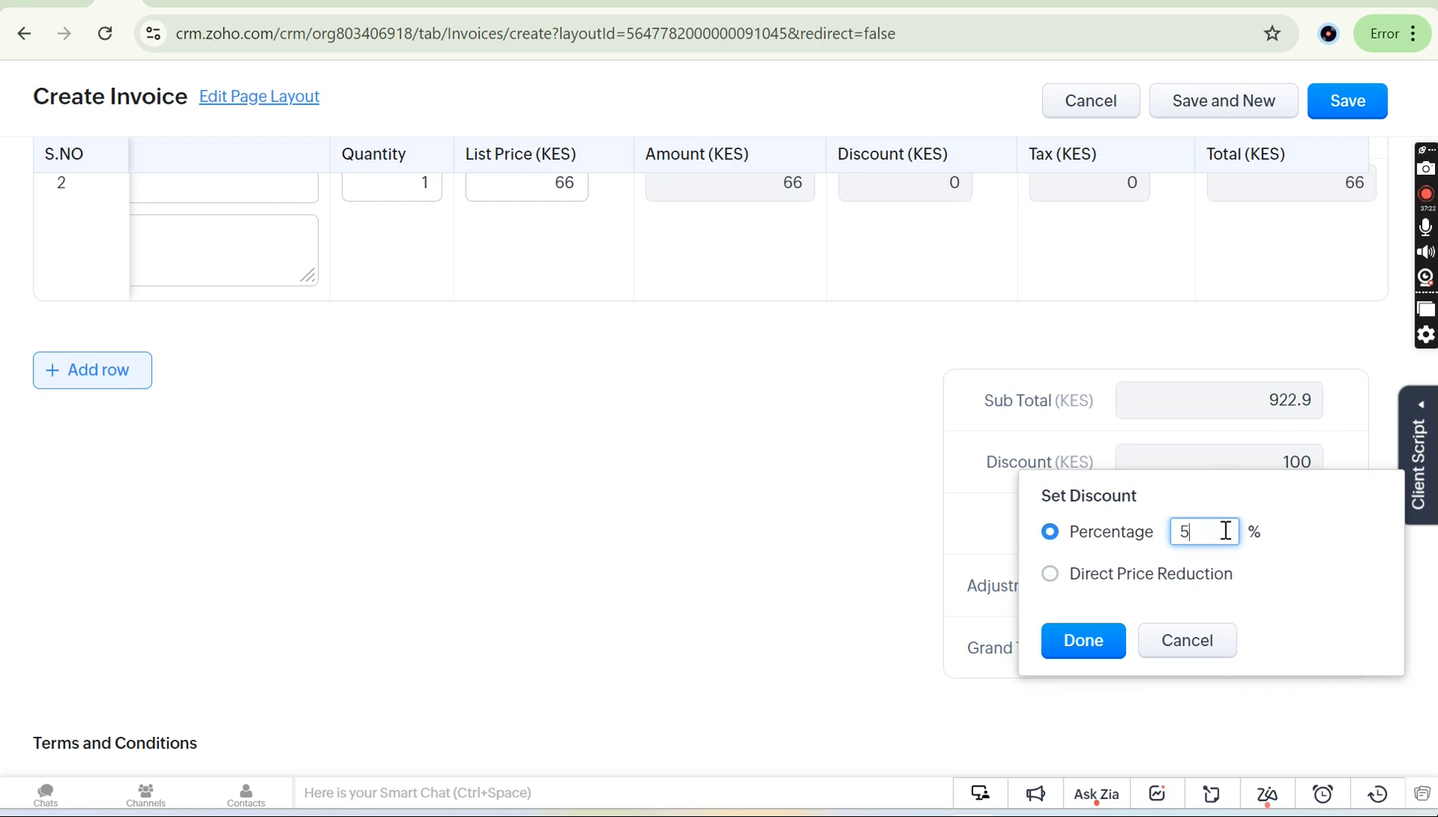
pyautogui.click(1078, 649)
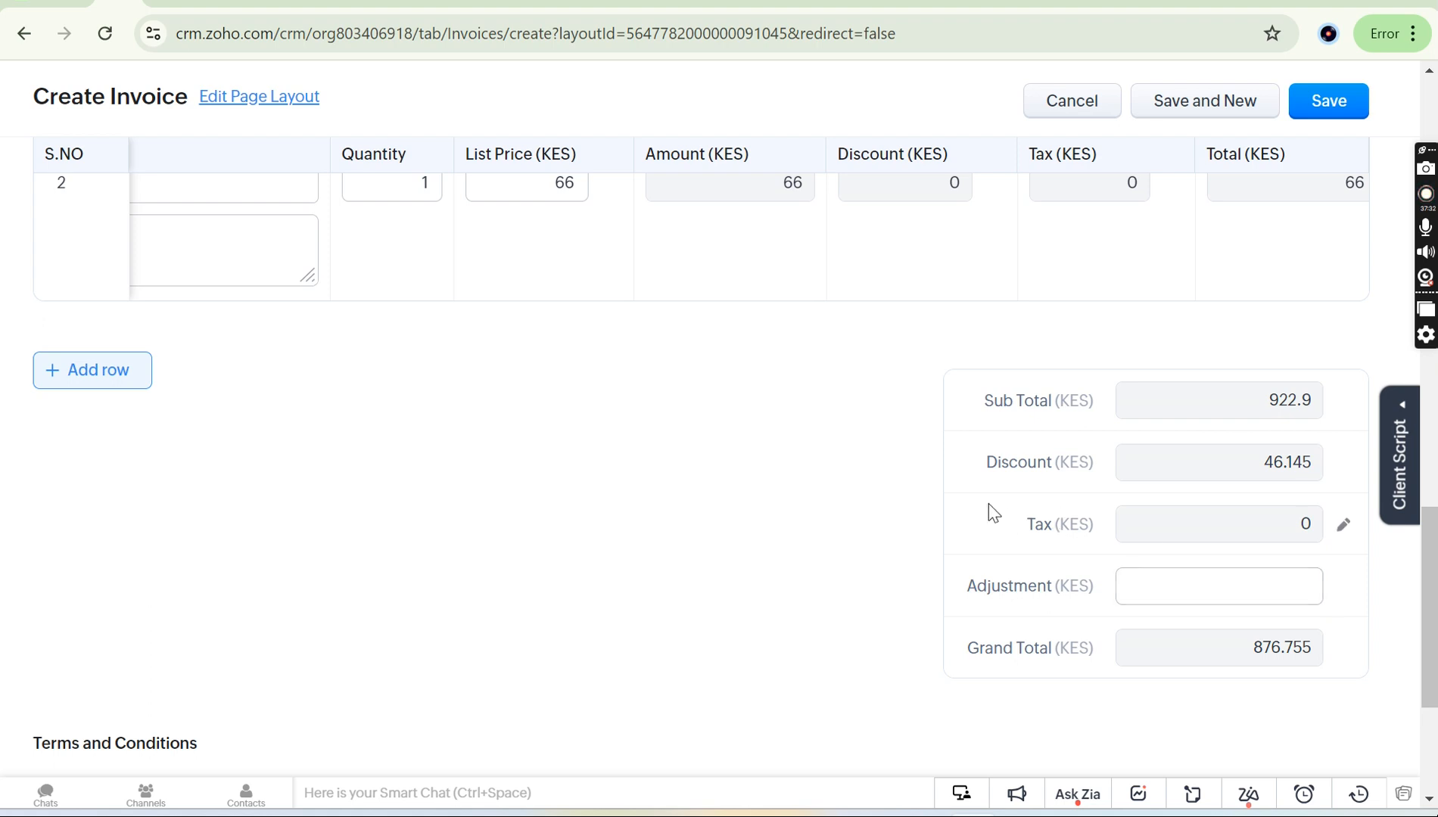
# Compare the invoice-level discount with the row discounts and totals in Invoiced Items and with the custom discount fields.
pyautogui.scroll(1, 1125, 446)
pyautogui.scroll(1, 1124, 447)
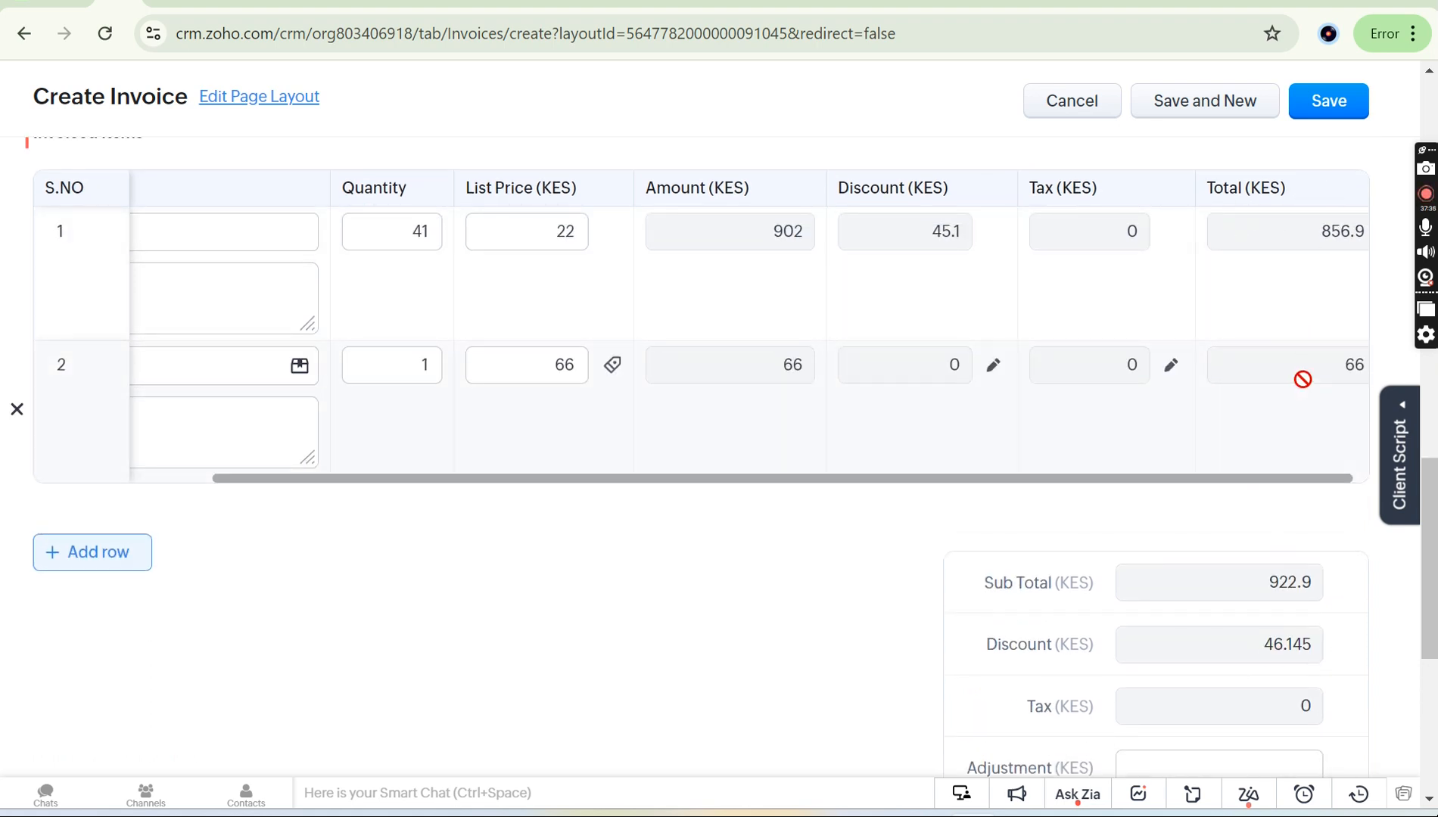
pyautogui.hscroll(1, 1272, 354)
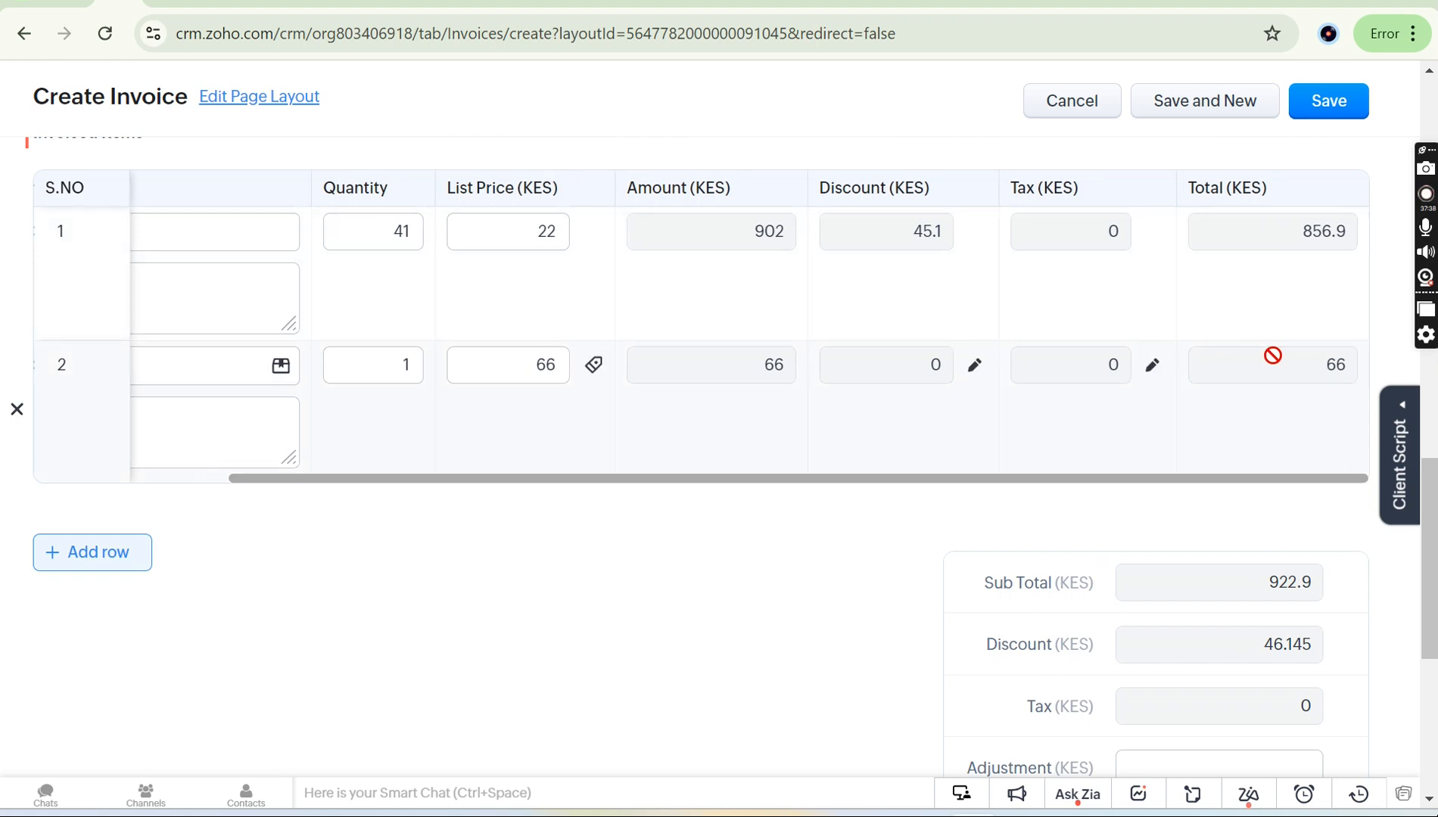
pyautogui.scroll(-1, 1244, 588)
pyautogui.doubleClick(1291, 540)
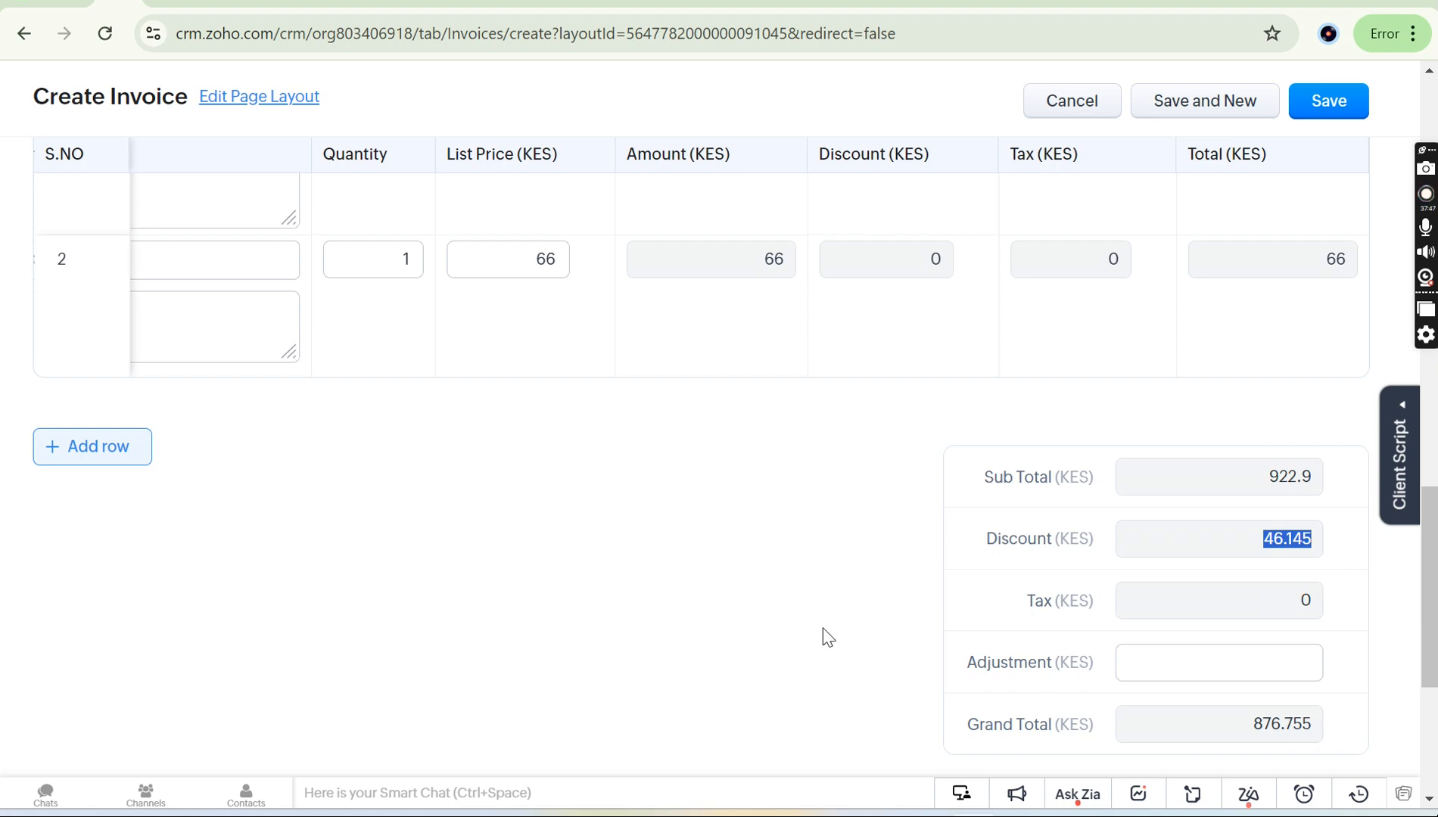
pyautogui.scroll(6, 823, 632)
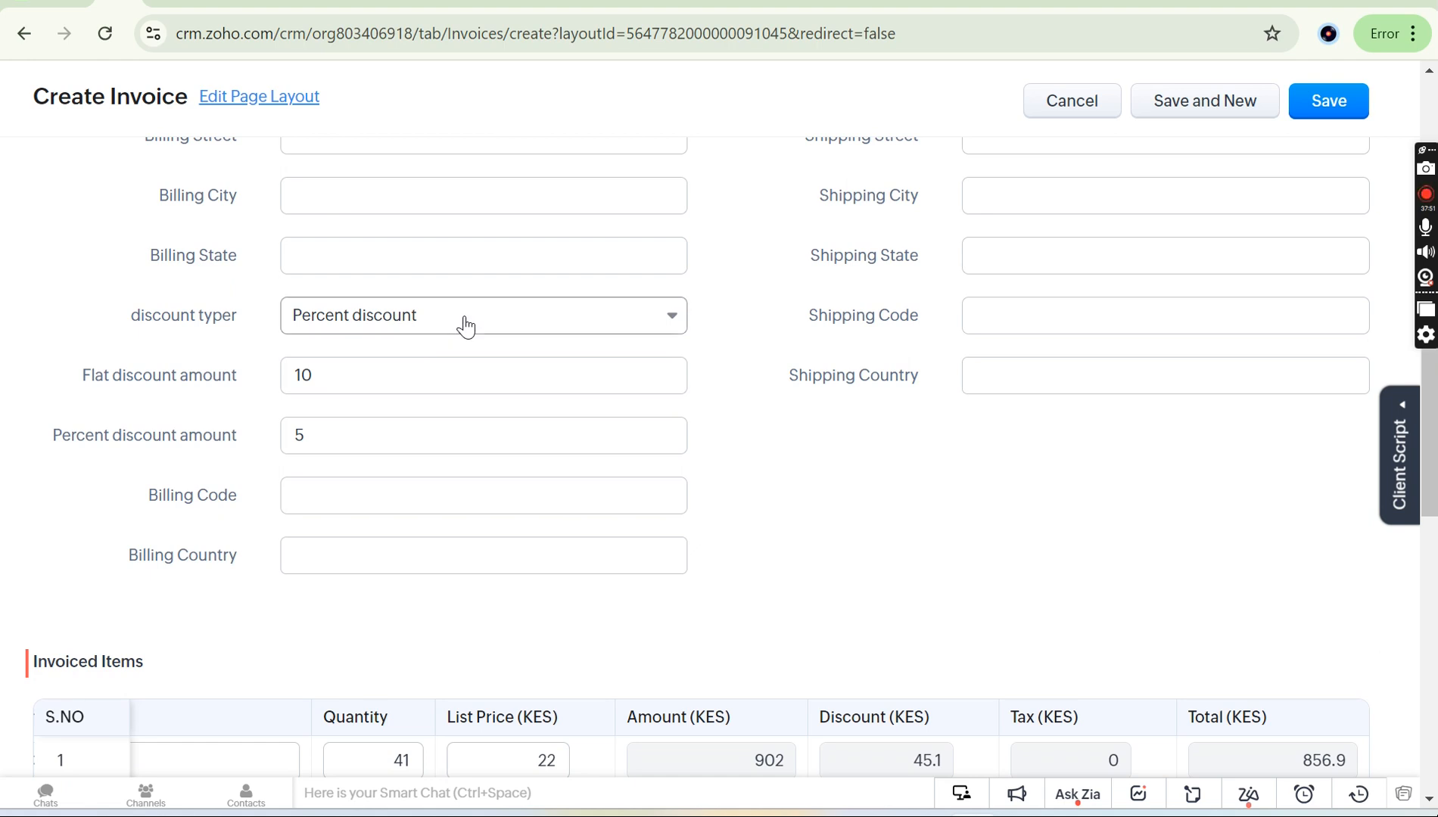
pyautogui.moveTo(118, 324); pyautogui.dragTo(260, 443)
pyautogui.click(261, 444)
pyautogui.scroll(-2, 791, 494)
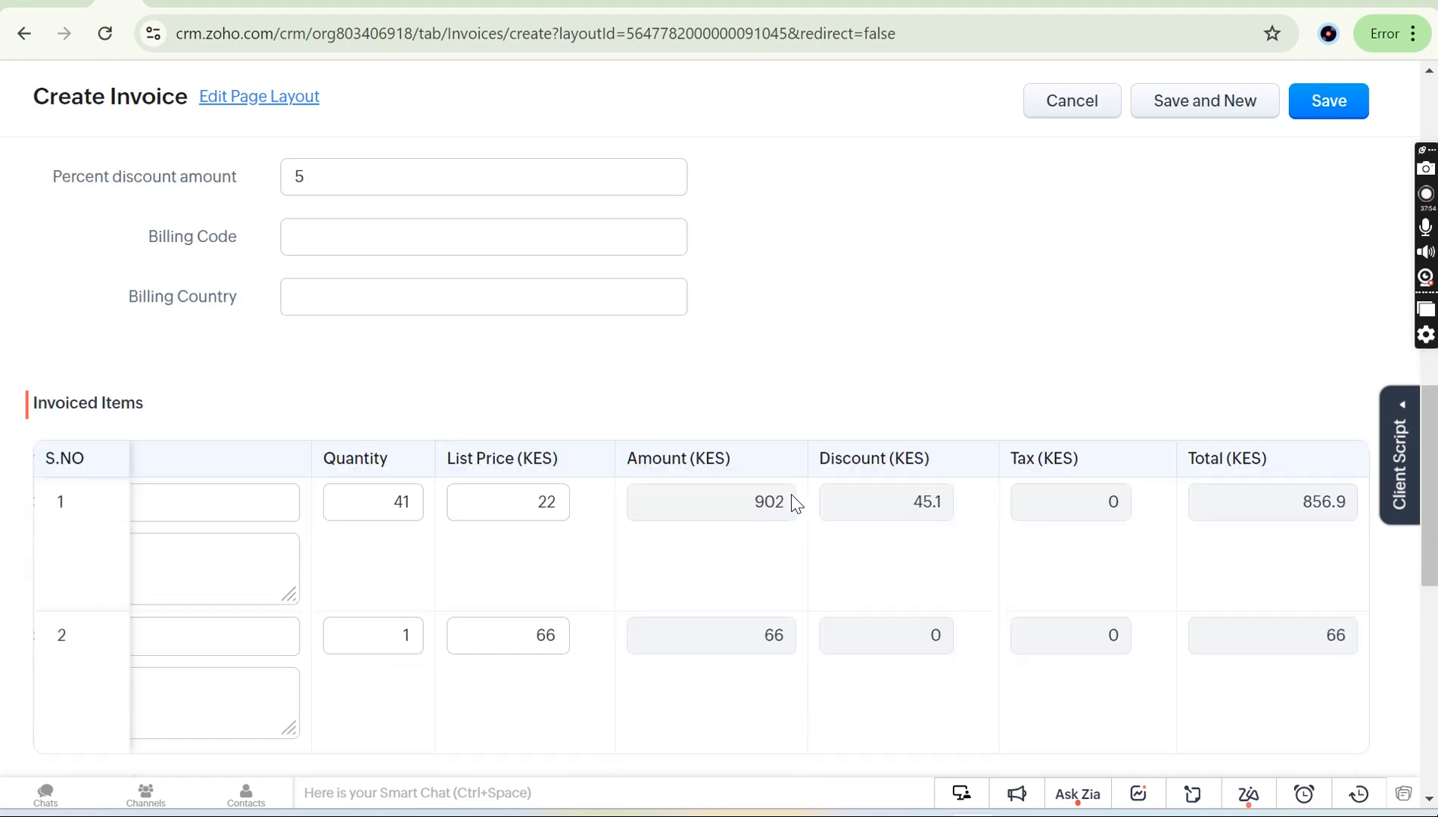
pyautogui.scroll(-1, 791, 494)
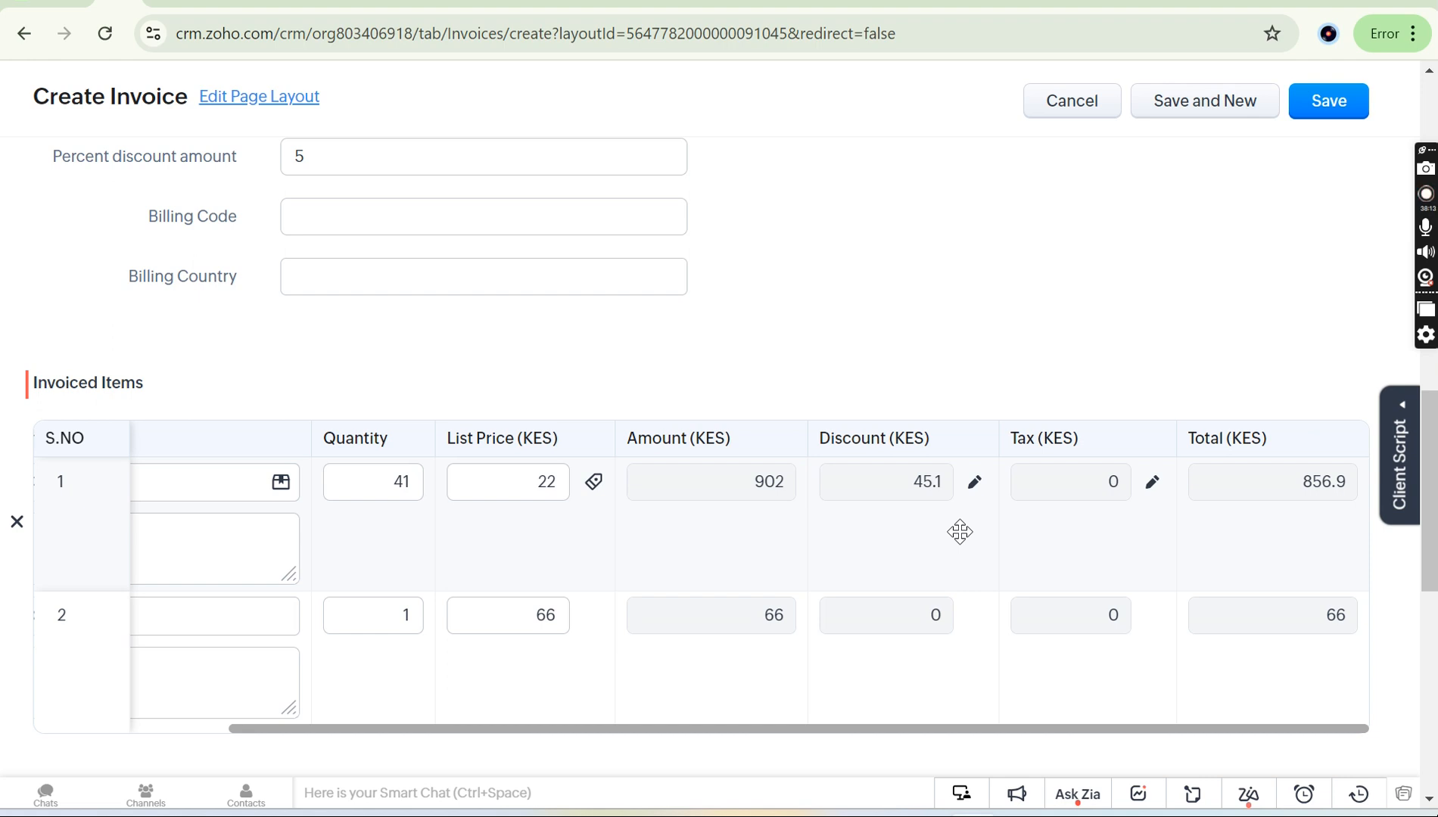
# Set the invoice Adjustment to -78 to test its effect on the Grand Total.
pyautogui.scroll(-6, 959, 532)
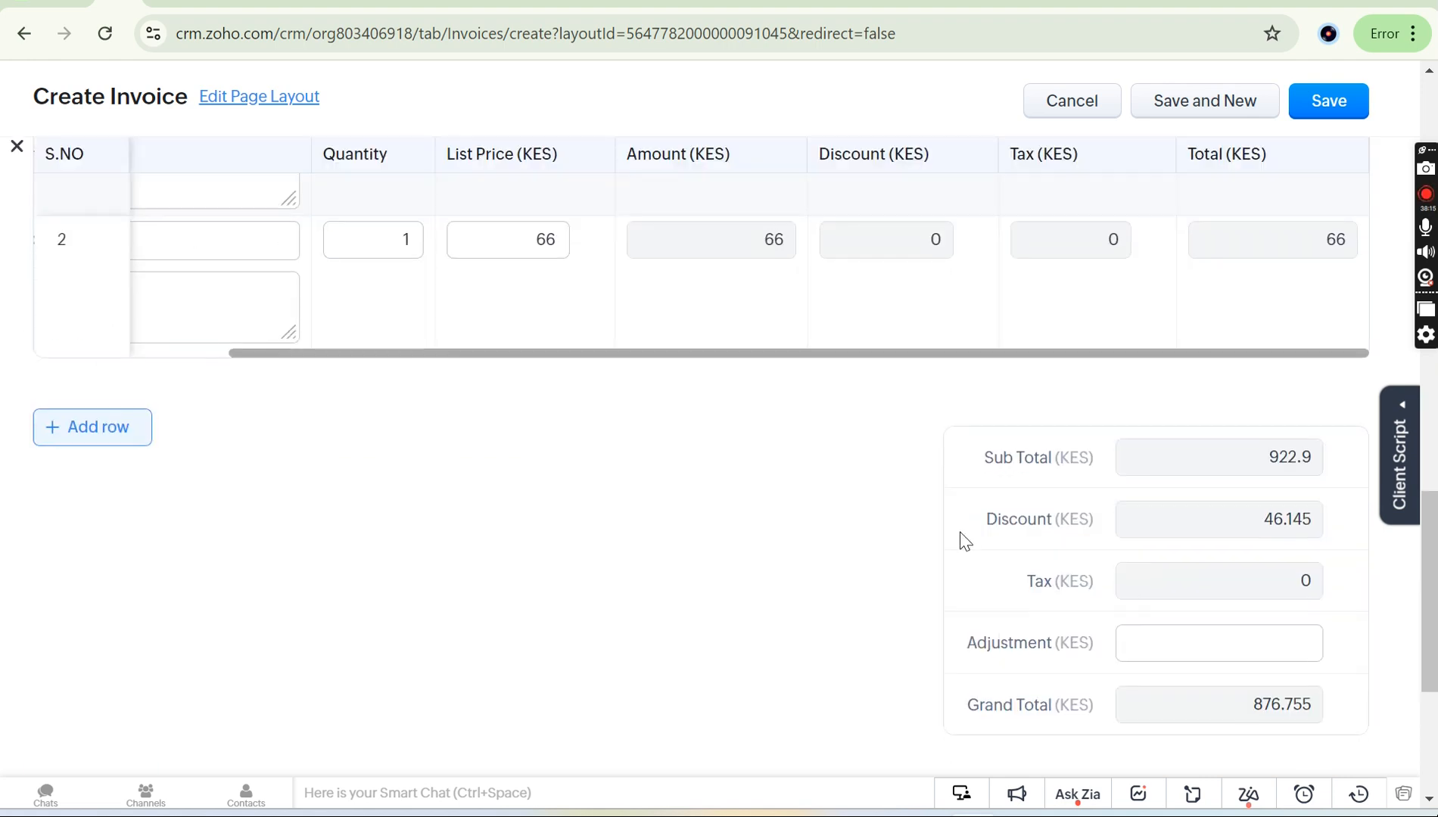
pyautogui.click(1184, 511)
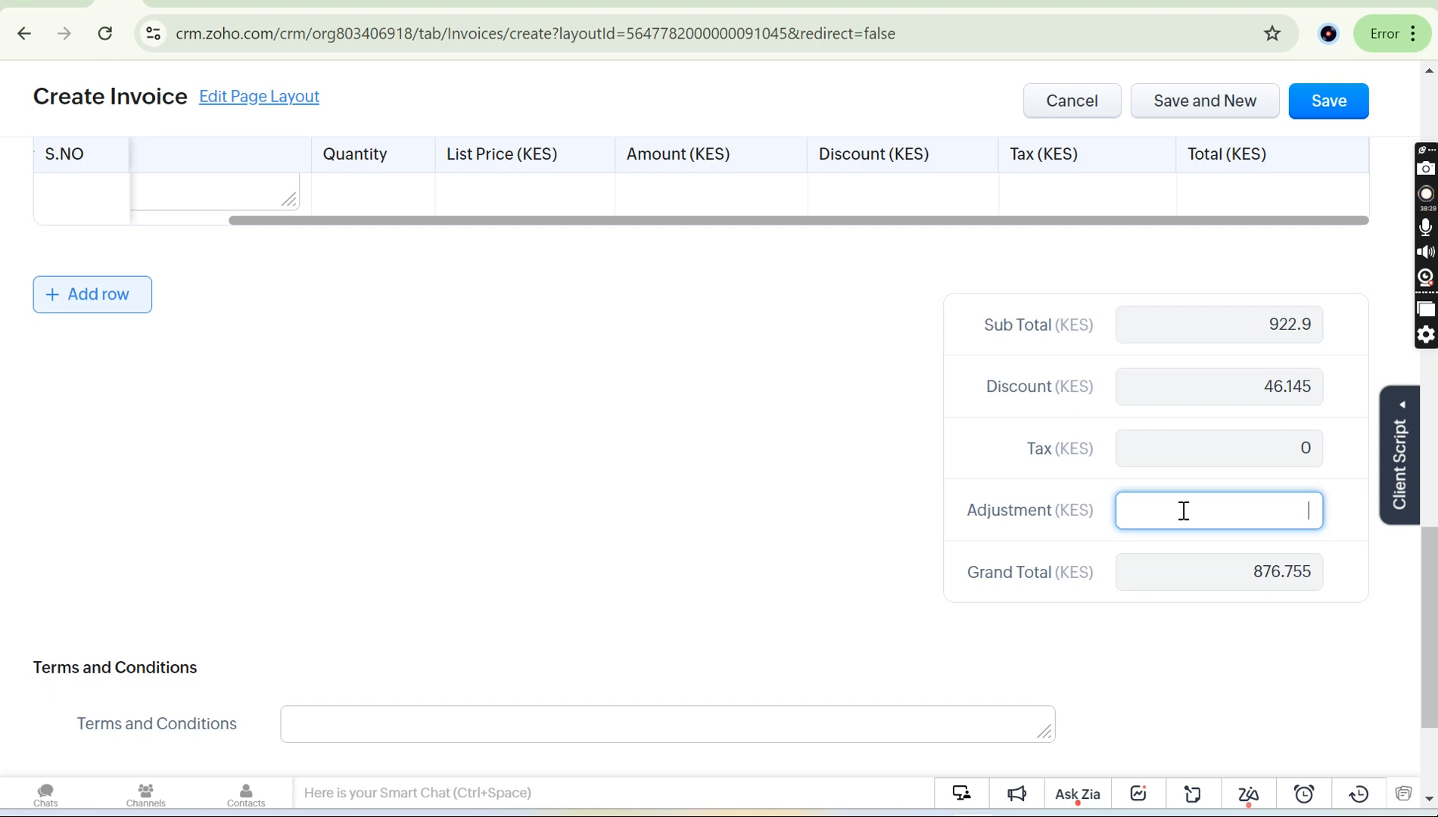
pyautogui.write('-78')
pyautogui.click(712, 577)
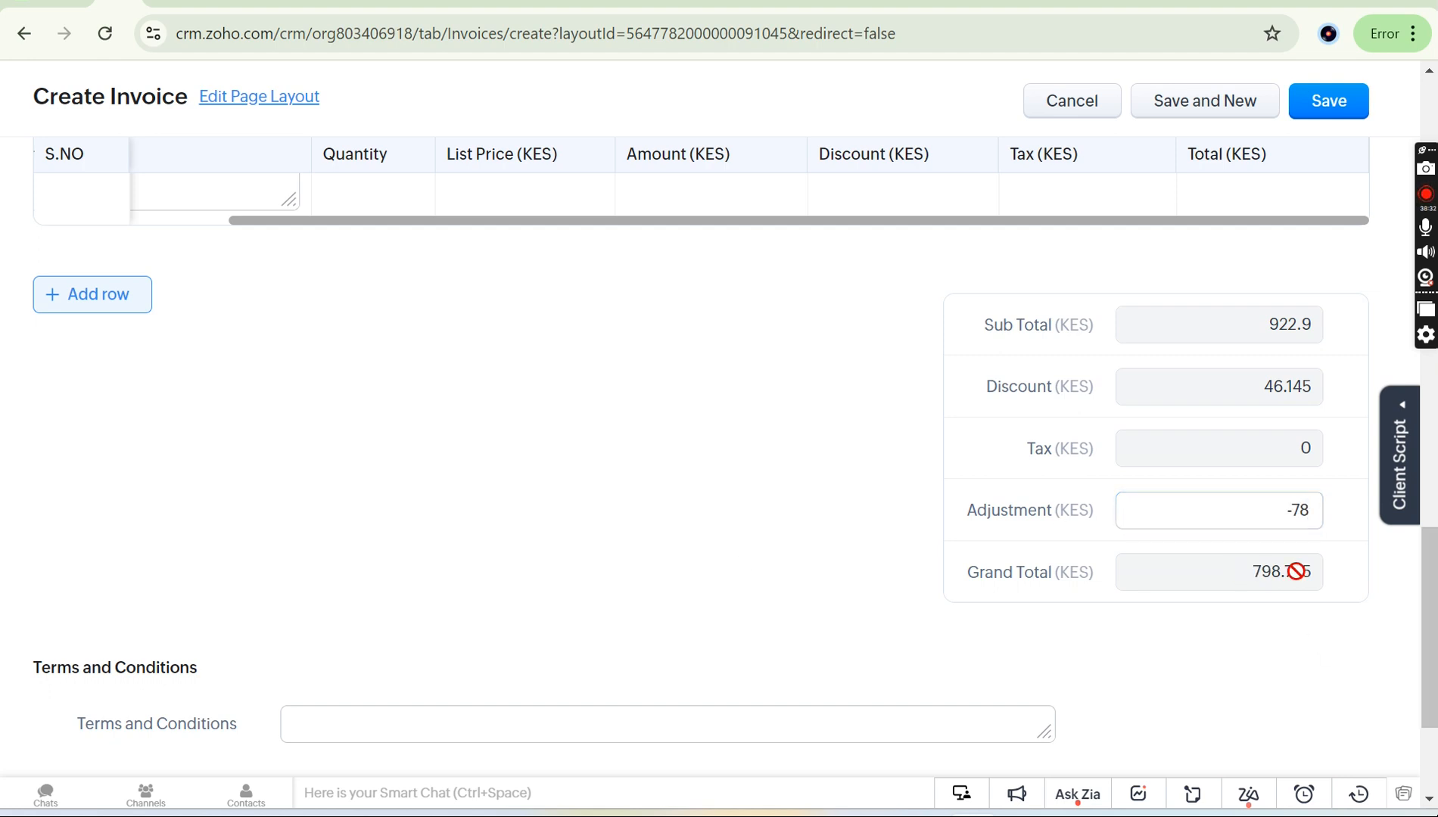
# Set the invoice Adjustment to 80.
pyautogui.moveTo(1291, 510); pyautogui.dragTo(1362, 536)
pyautogui.press('BackSpace')
pyautogui.write('80')
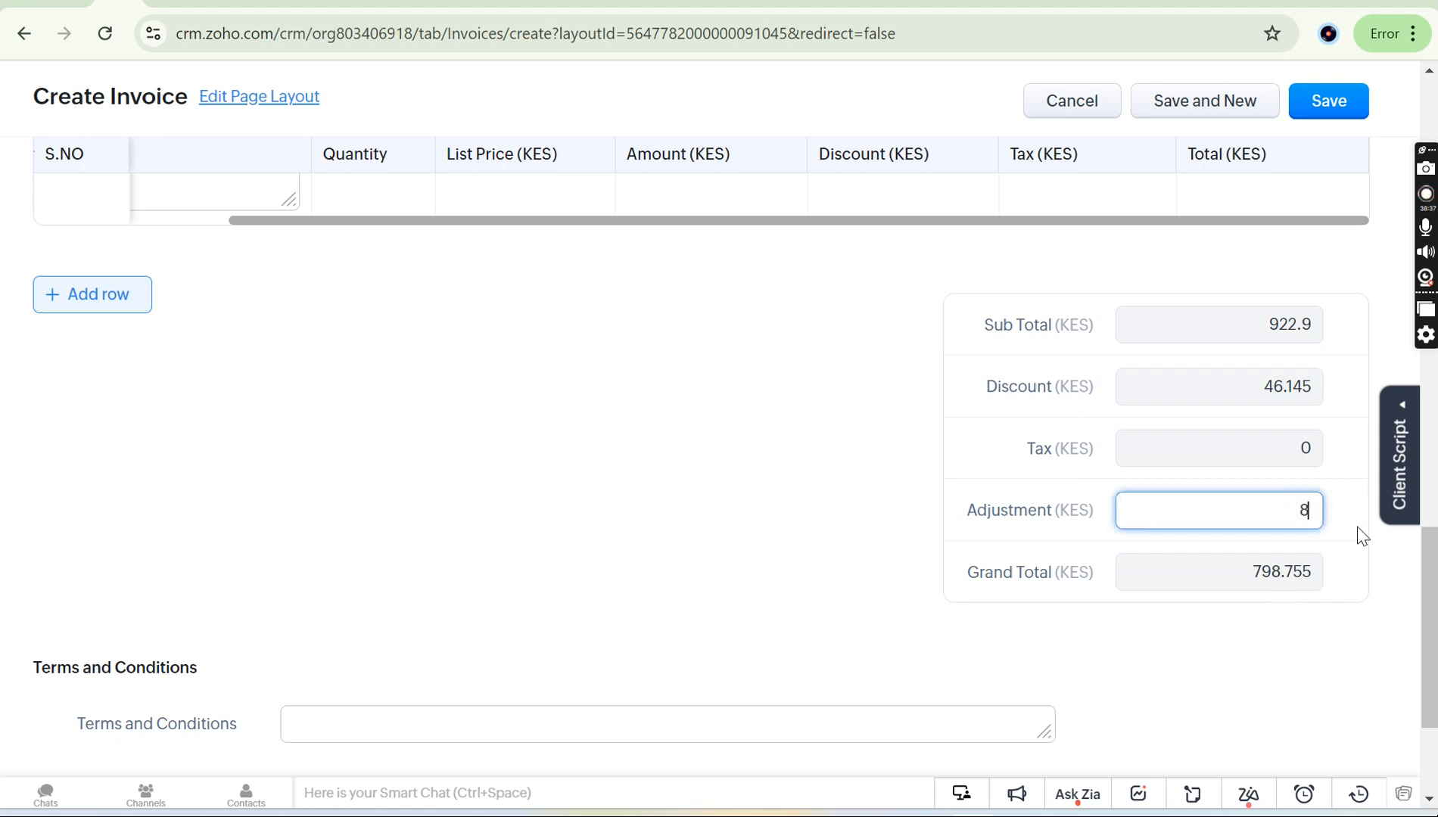
pyautogui.click(835, 577)
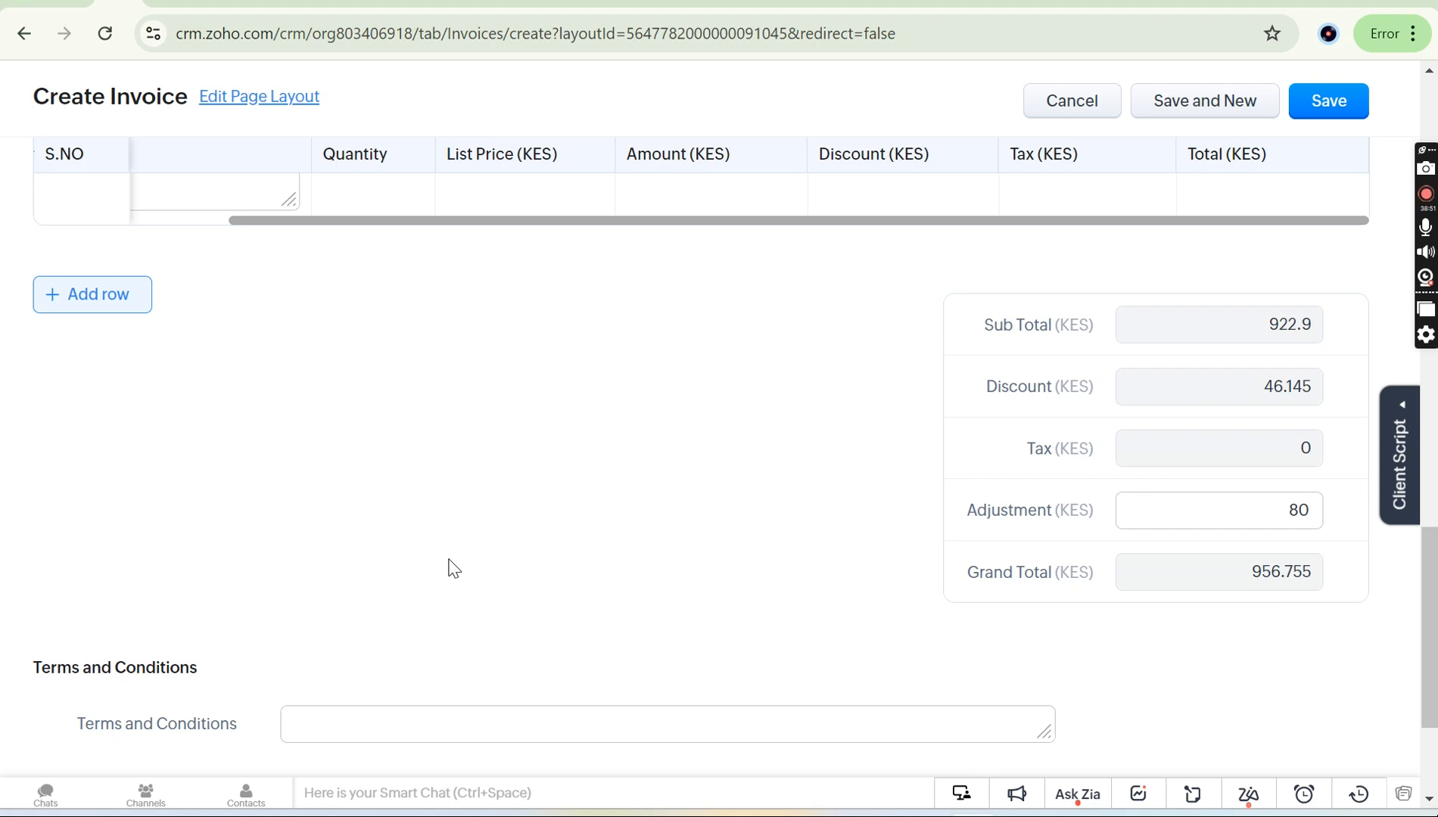
# Look over the filled invoice form, leave it unsaved and start a blank invoice.
pyautogui.scroll(-3, 453, 568)
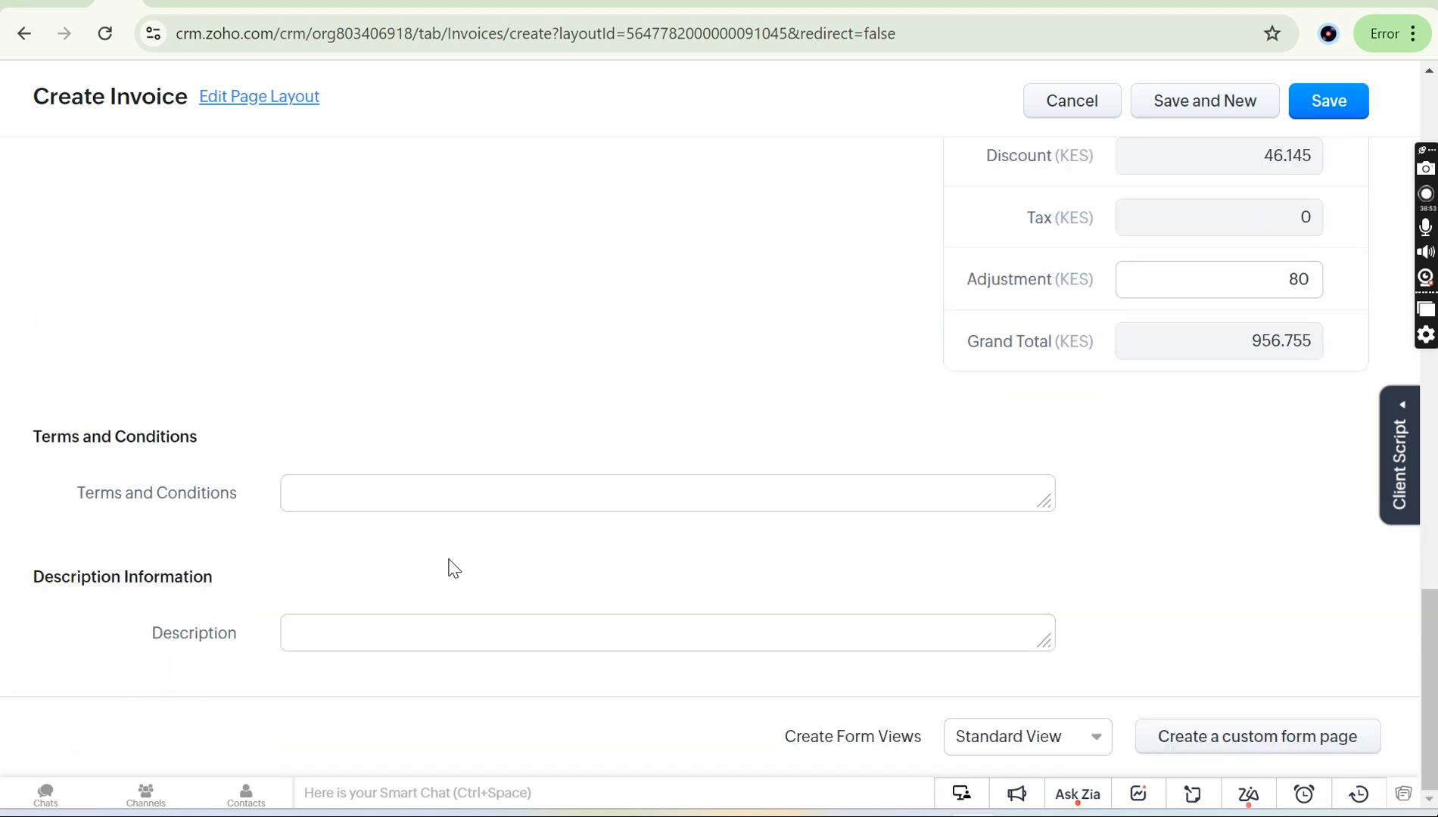
pyautogui.scroll(8, 449, 568)
pyautogui.scroll(7, 448, 564)
pyautogui.scroll(-10, 449, 571)
pyautogui.scroll(5, 450, 572)
pyautogui.hscroll(-5, 722, 575)
pyautogui.click(806, 485)
pyautogui.scroll(-5, 813, 480)
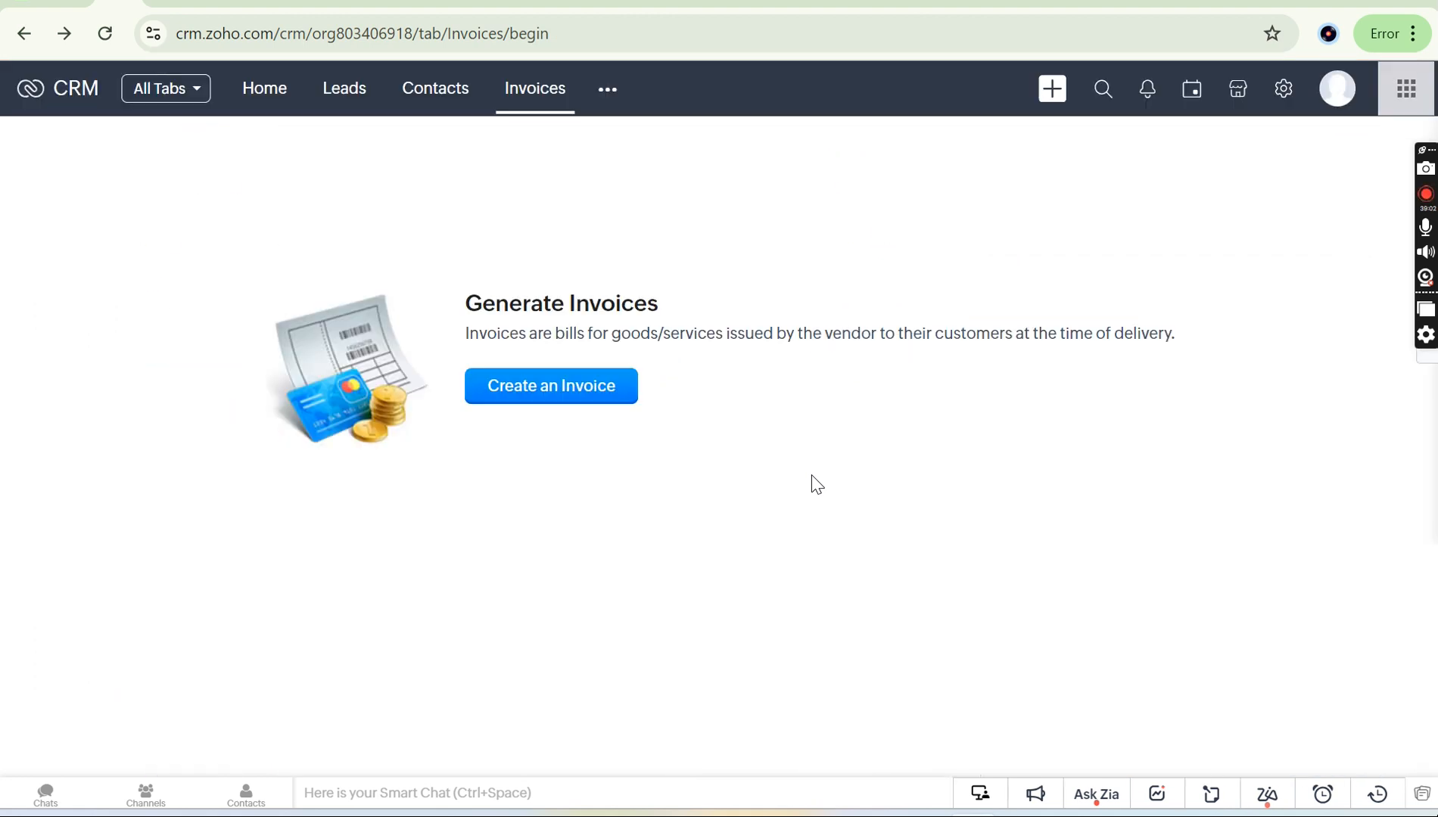
pyautogui.click(587, 397)
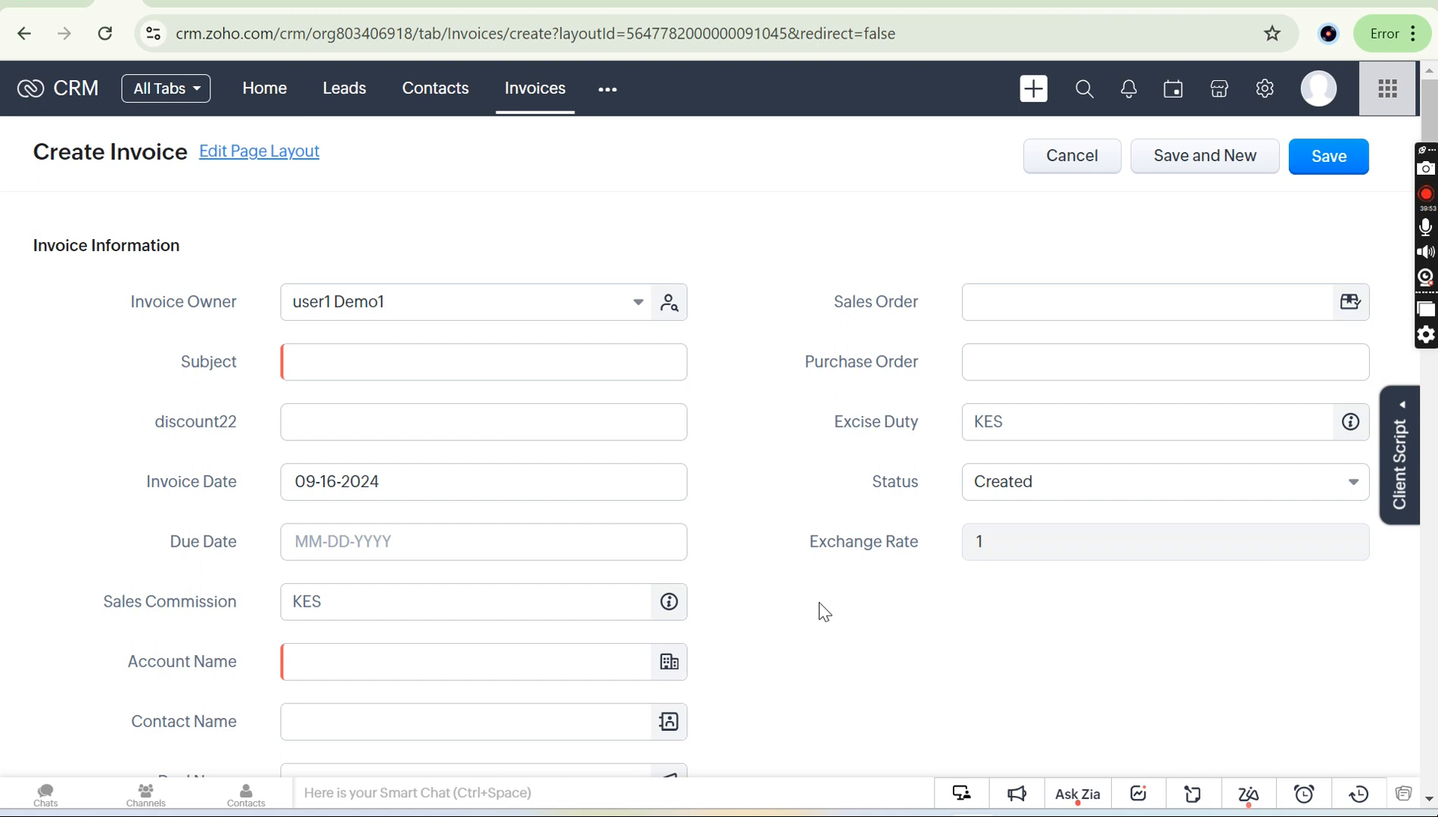
# Open the Products module and look through its product list.
pyautogui.click(607, 90)
pyautogui.click(676, 303)
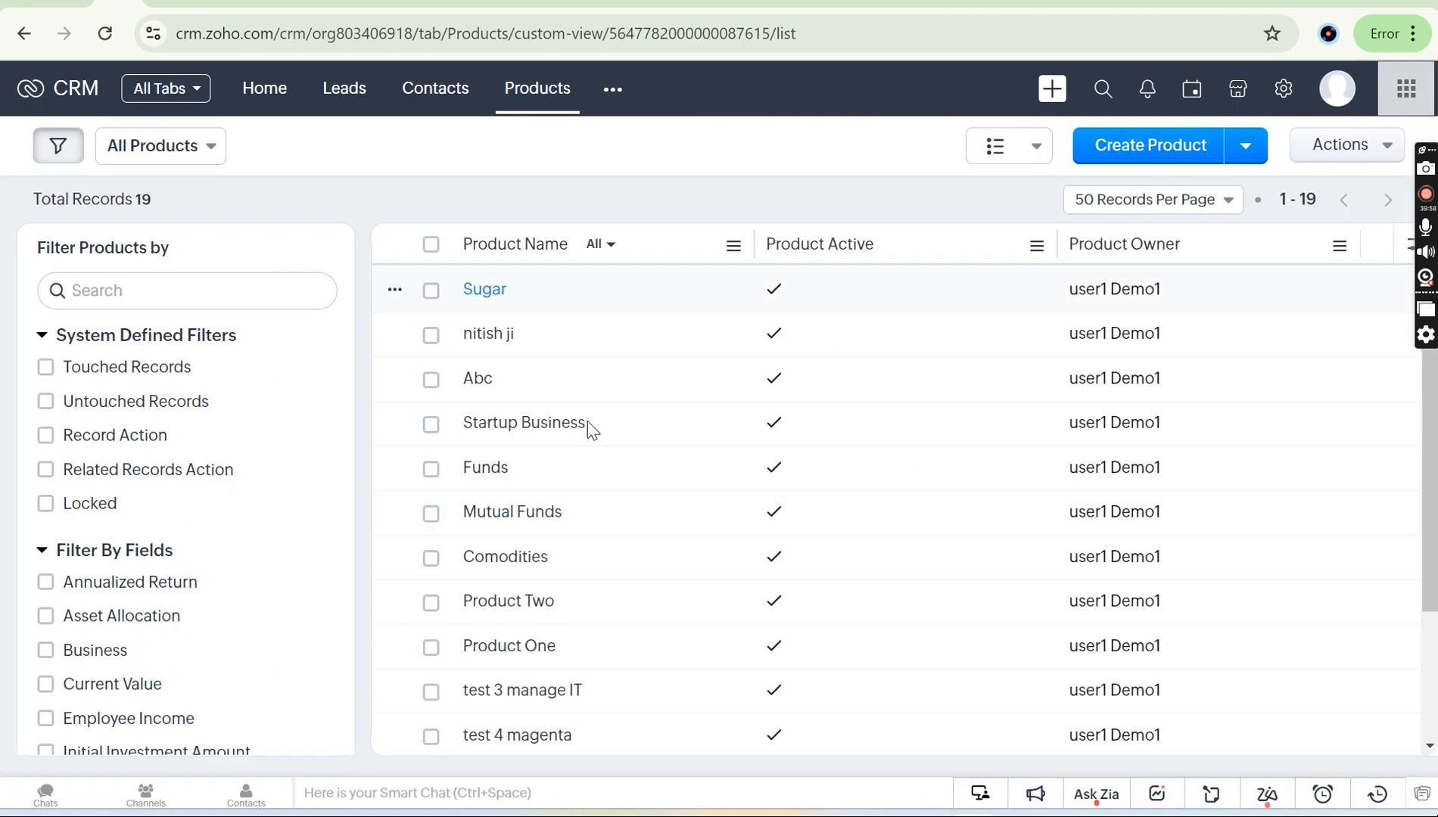
pyautogui.scroll(-5, 938, 534)
pyautogui.scroll(5, 938, 534)
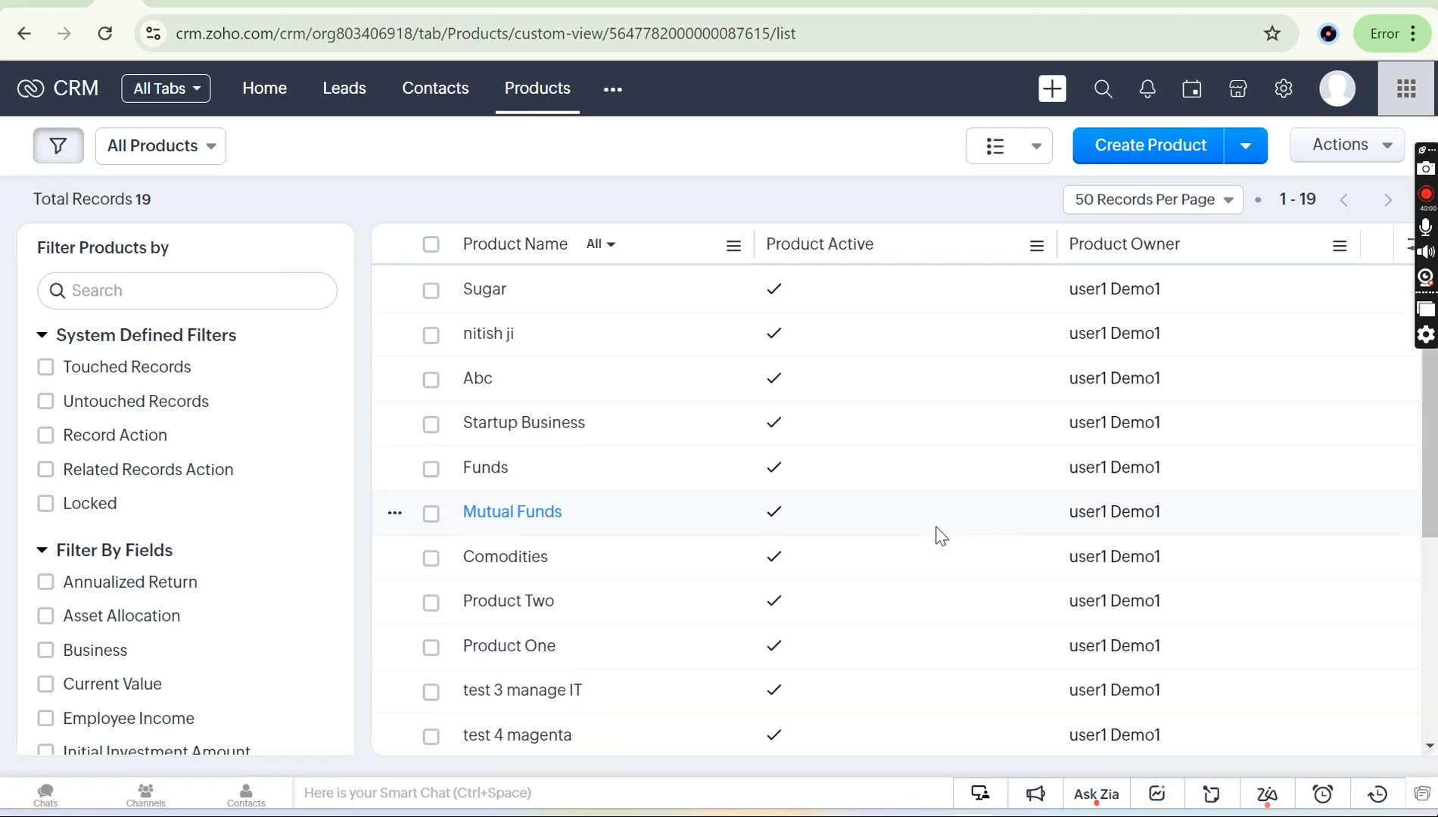
# Browse the list of other available modules and open the Contacts module.
pyautogui.click(610, 88)
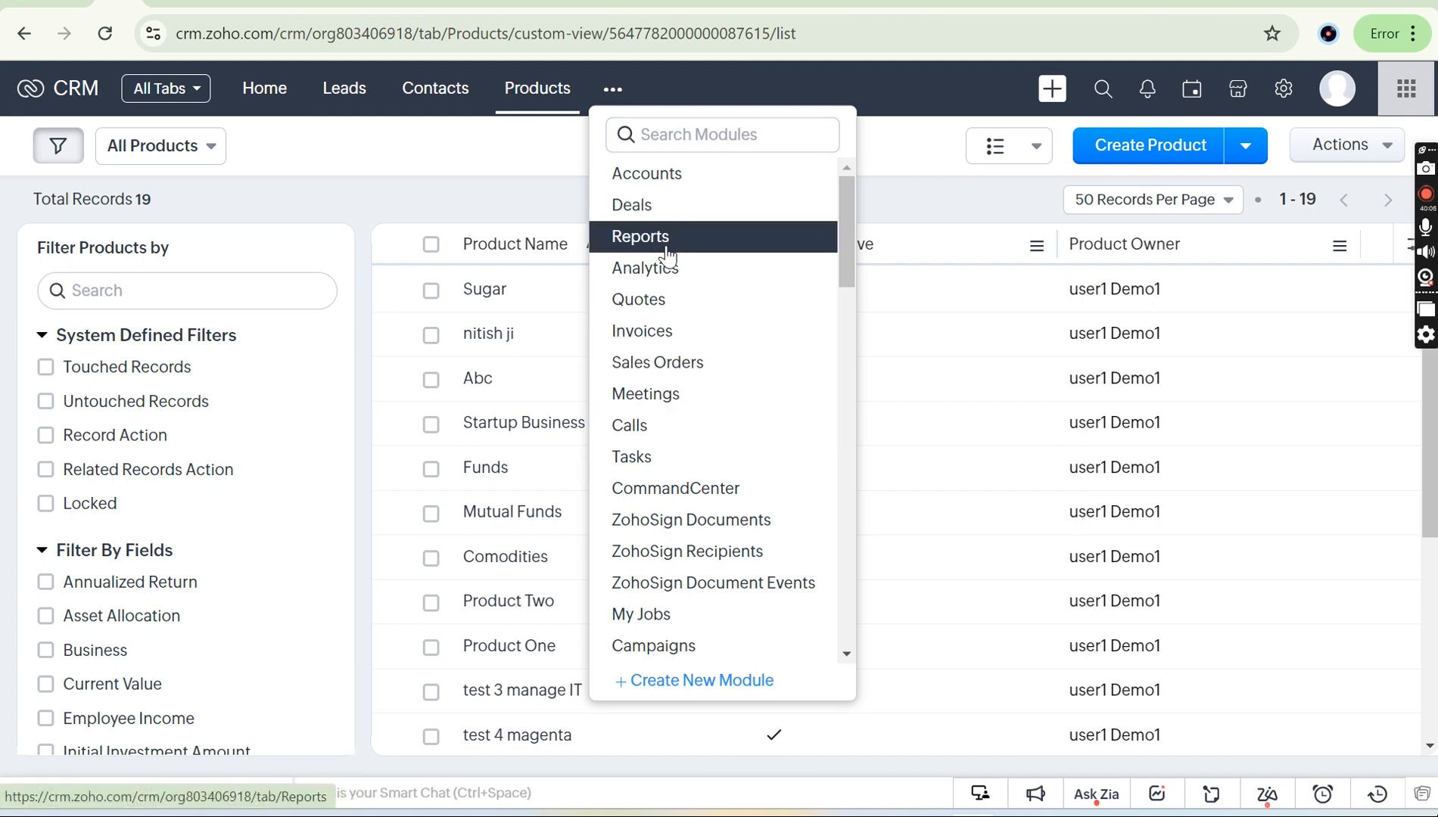
pyautogui.scroll(-7, 697, 379)
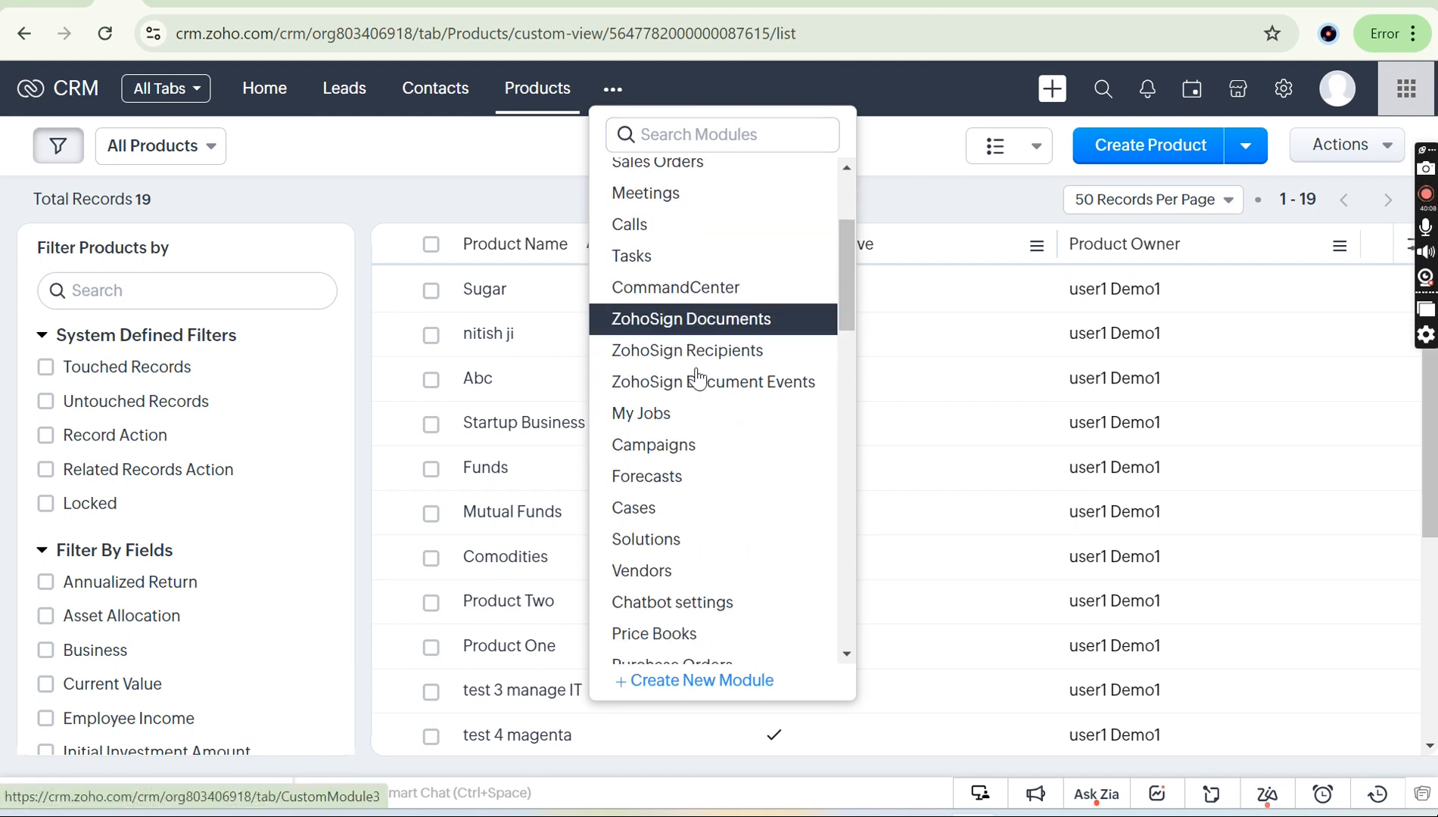
pyautogui.scroll(8, 696, 378)
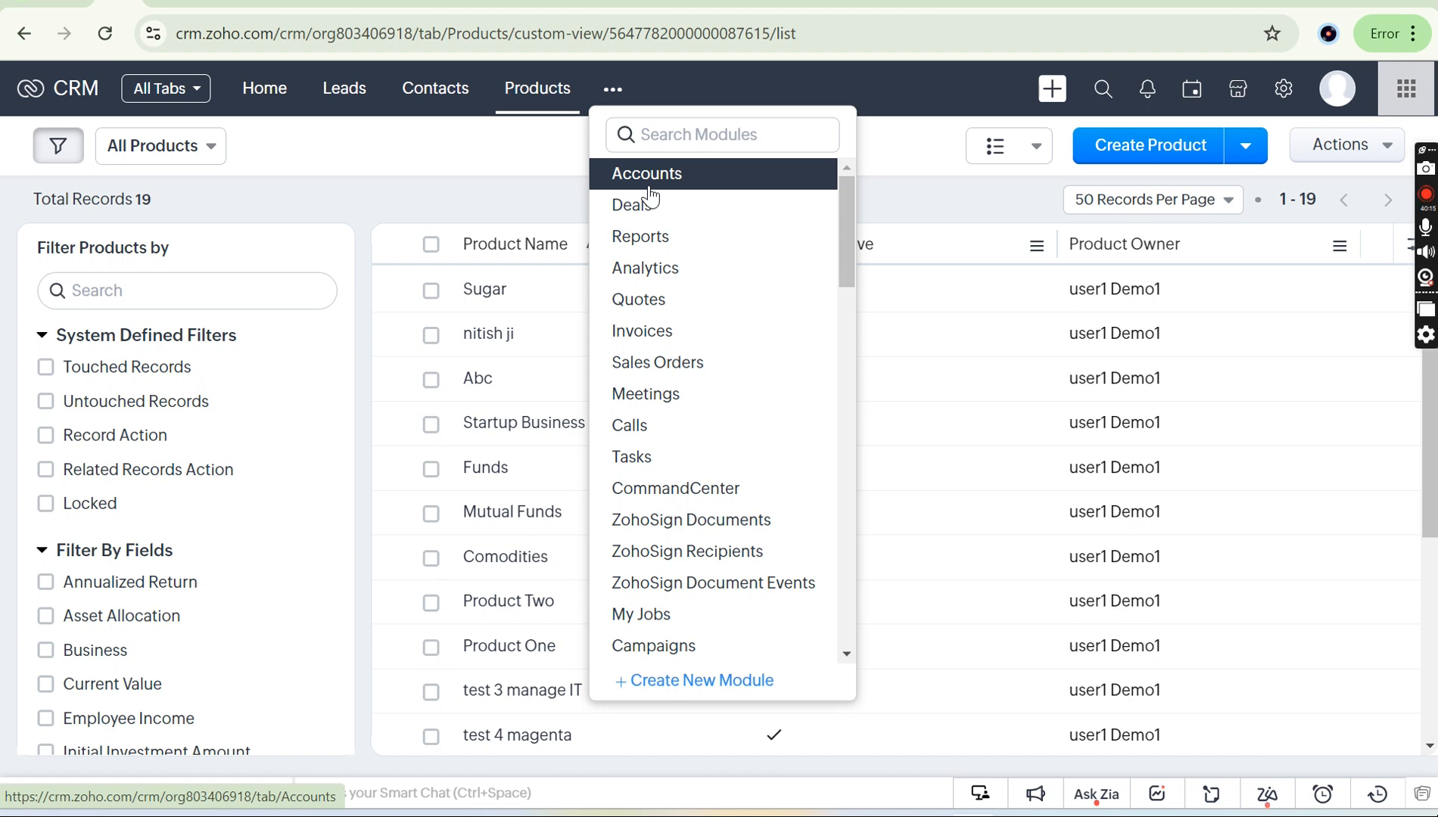
pyautogui.click(561, 182)
pyautogui.scroll(-4, 725, 404)
pyautogui.scroll(4, 726, 405)
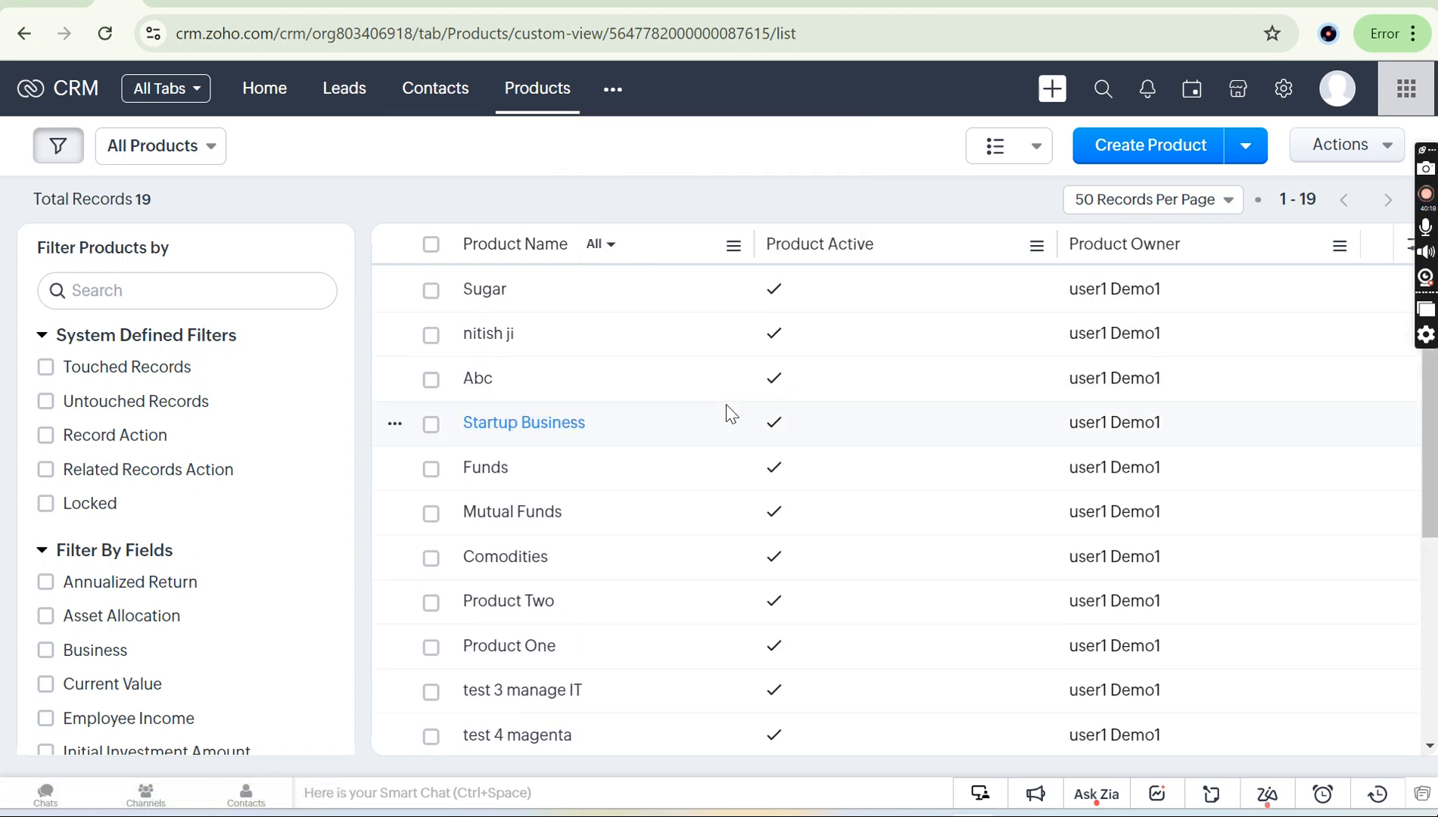
pyautogui.click(442, 113)
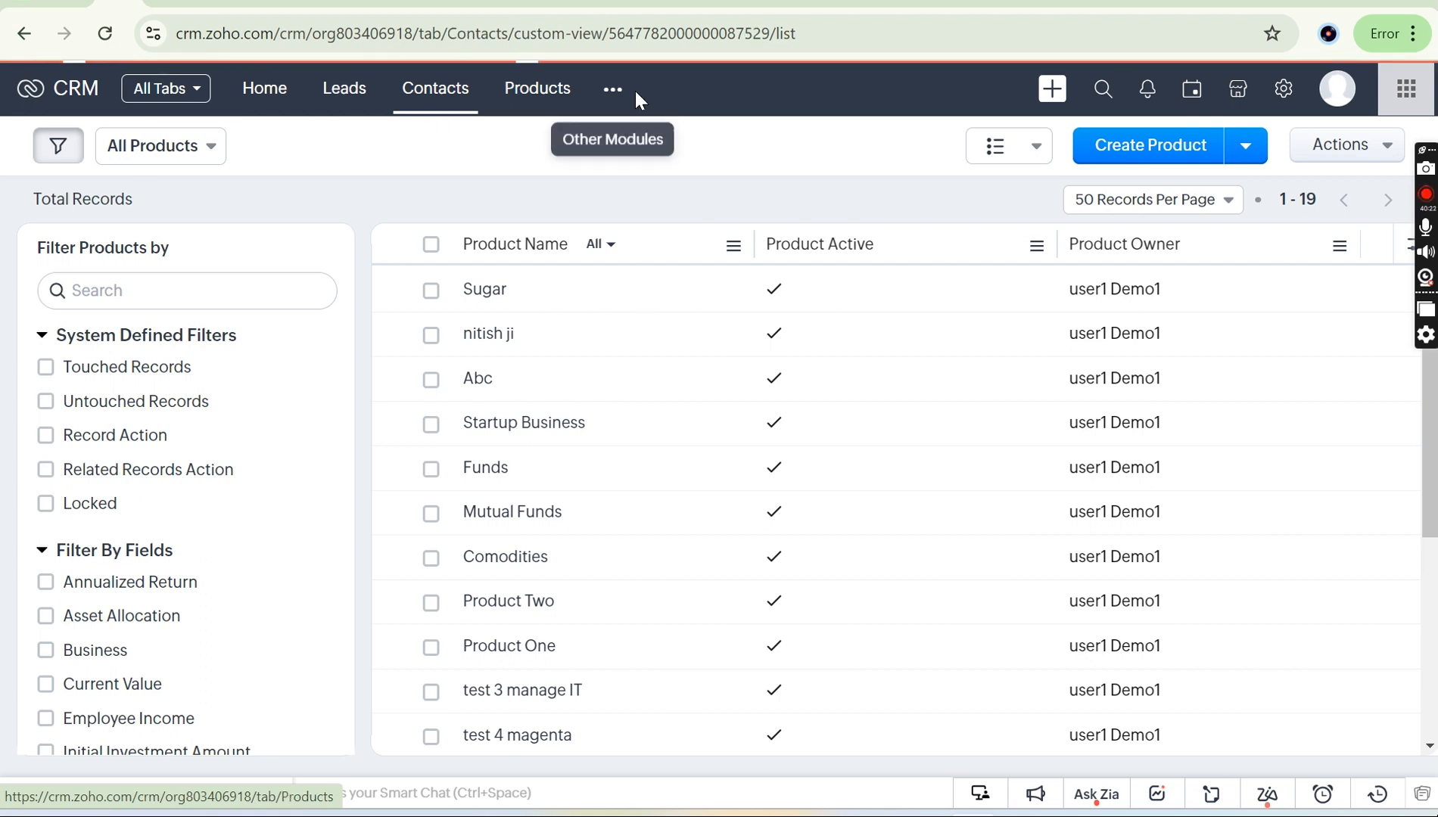
pyautogui.click(612, 93)
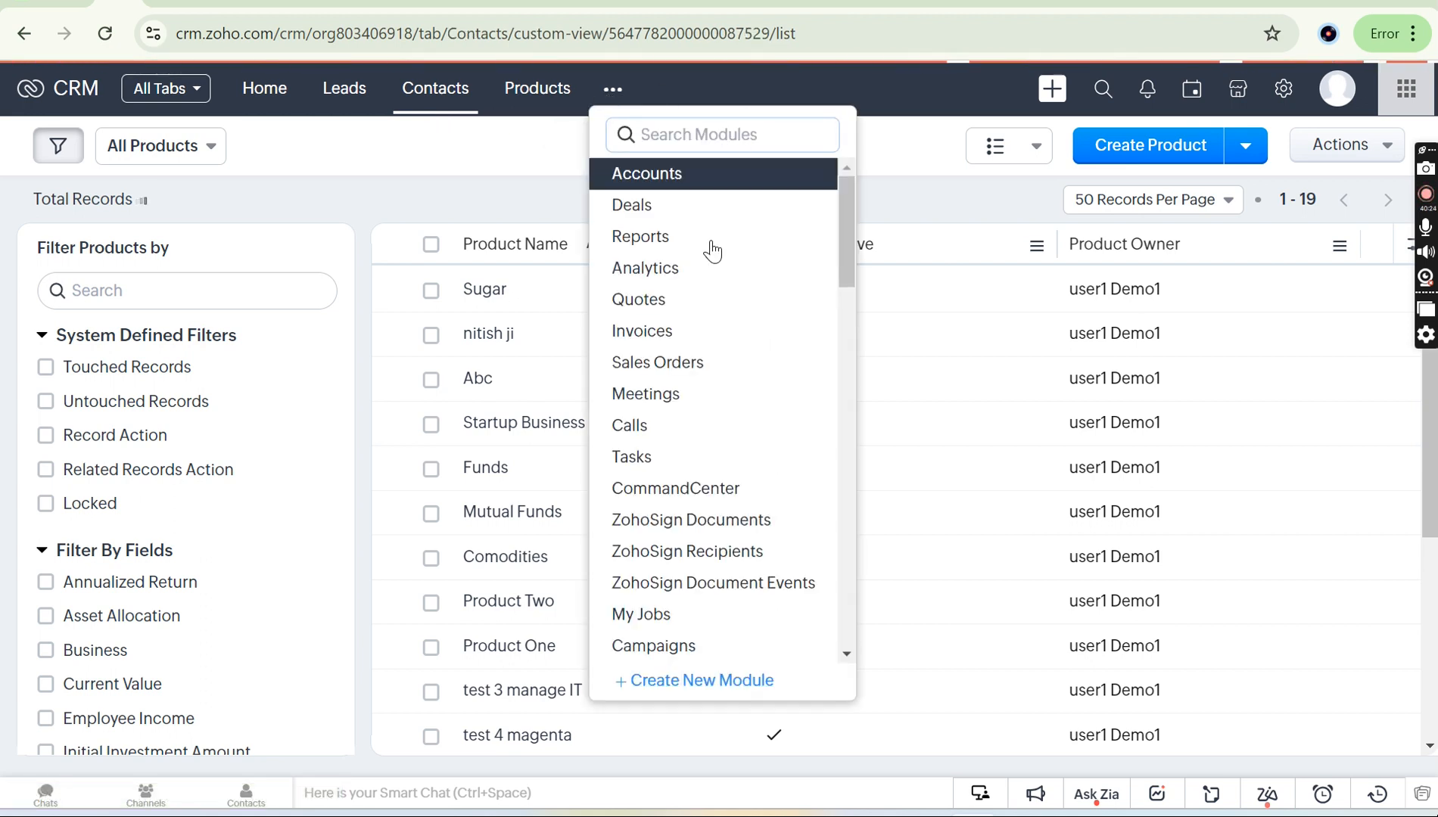
pyautogui.scroll(-4, 710, 446)
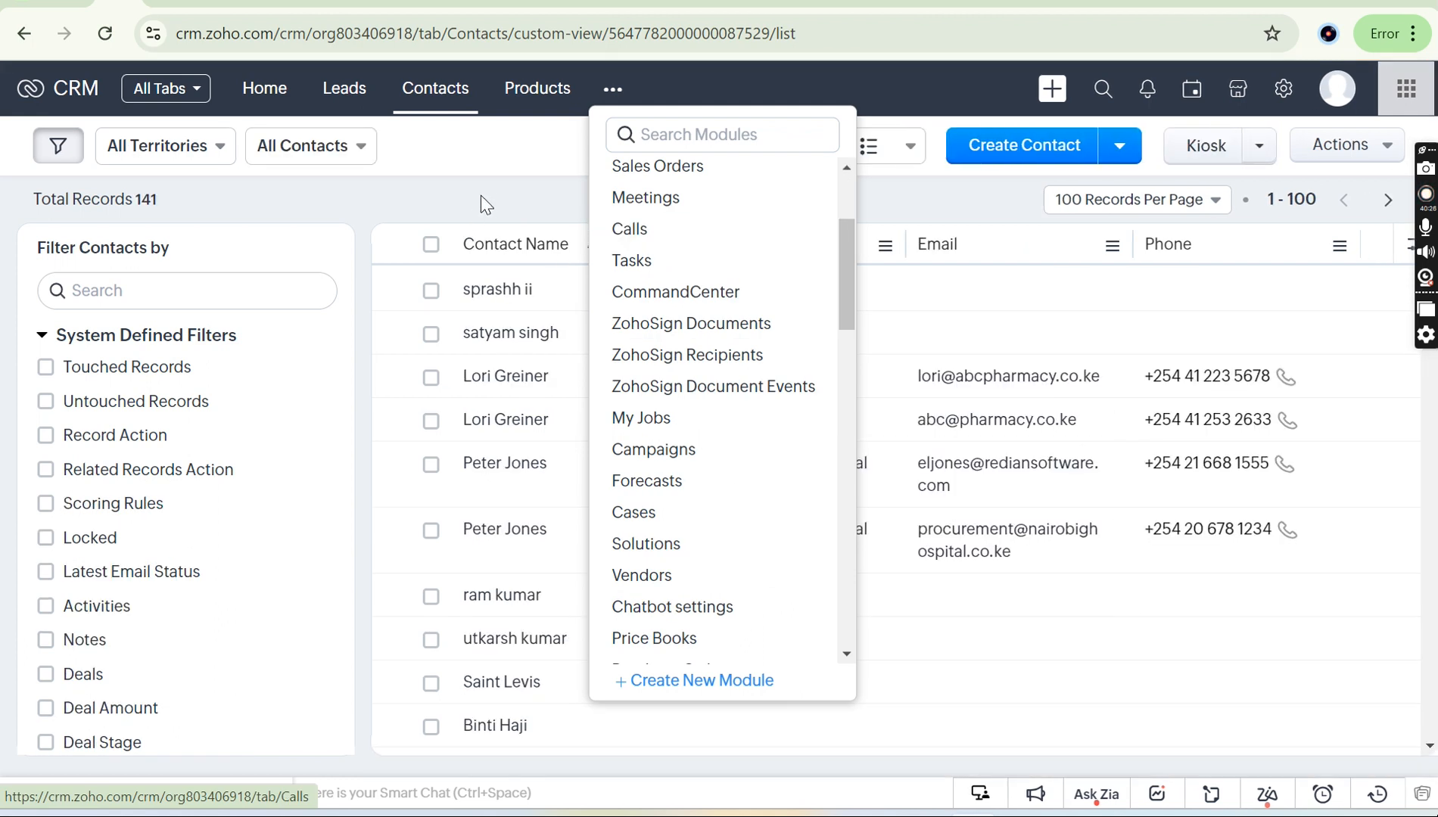
pyautogui.click(485, 191)
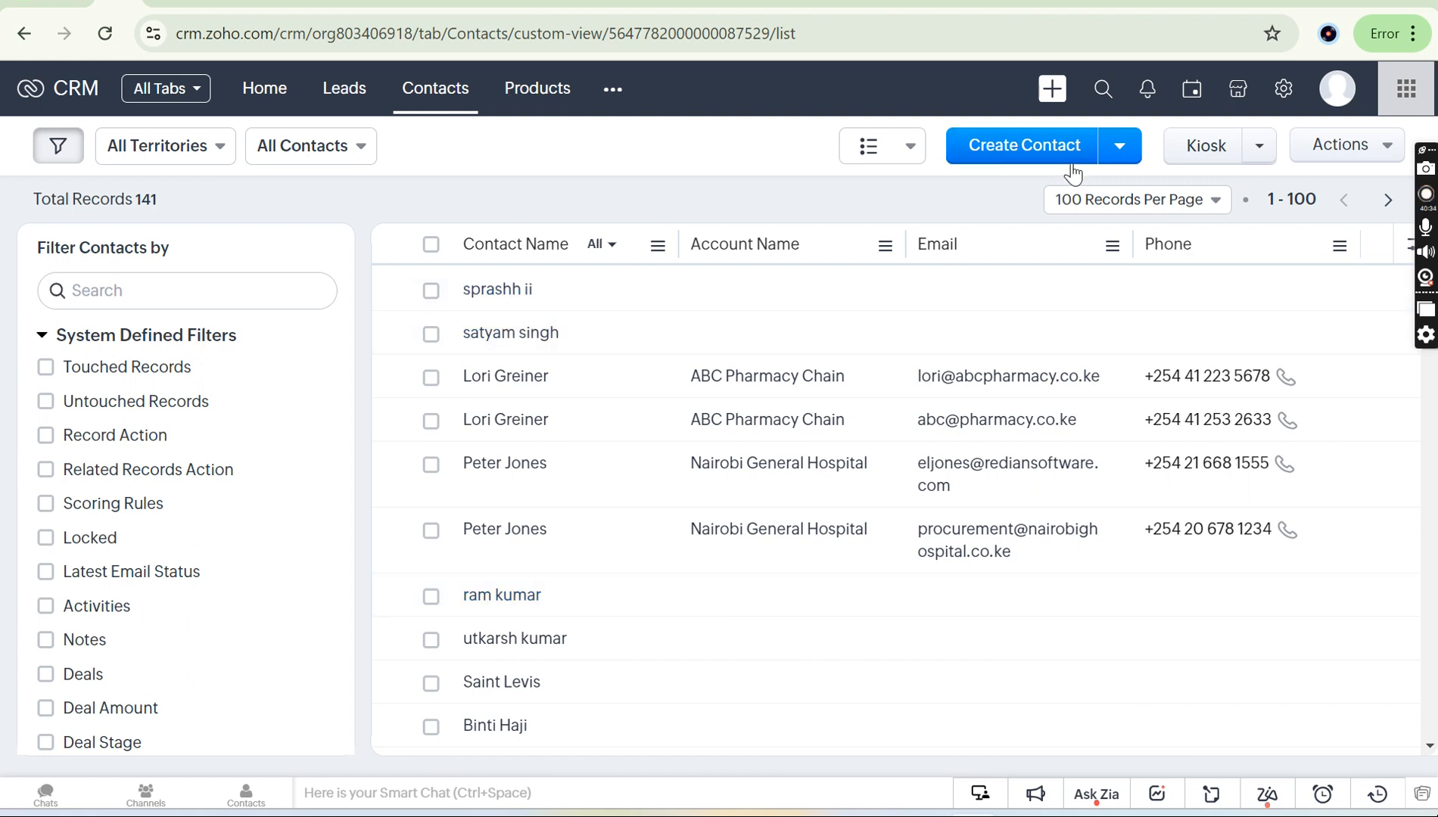
# Open the Products module, view the blank product creation form and cancel it.
pyautogui.click(532, 94)
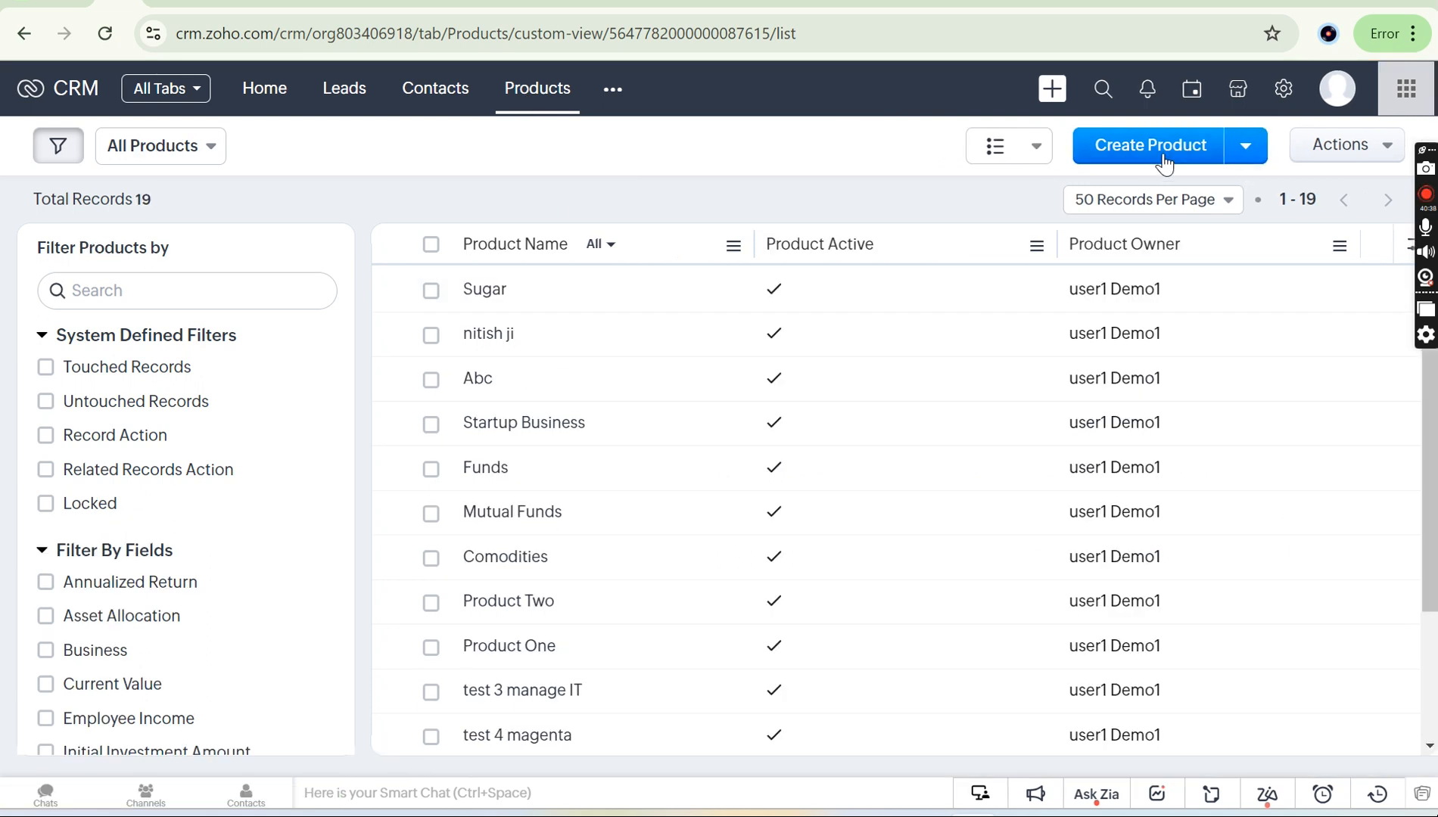
pyautogui.click(1154, 144)
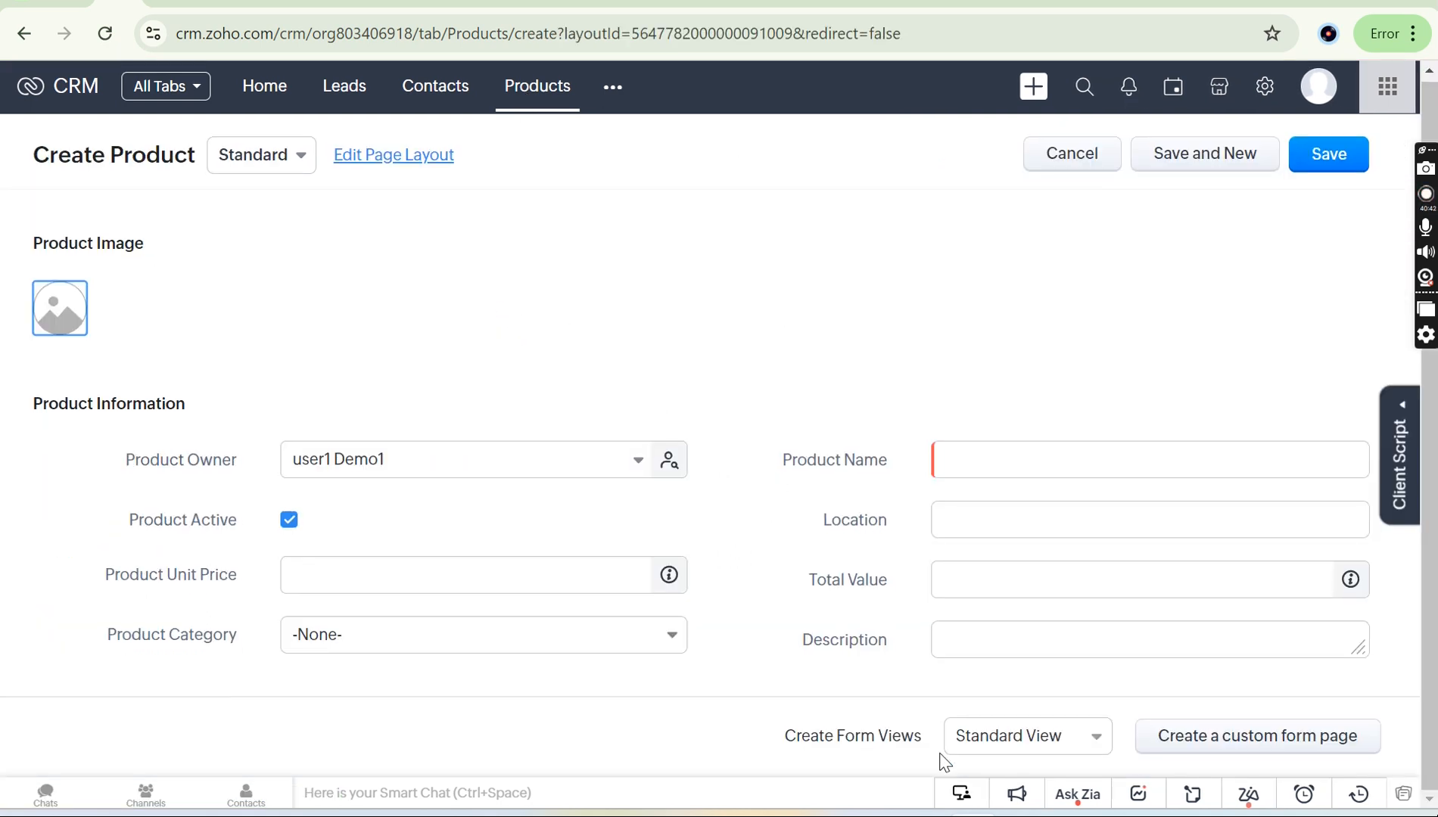
pyautogui.click(1068, 173)
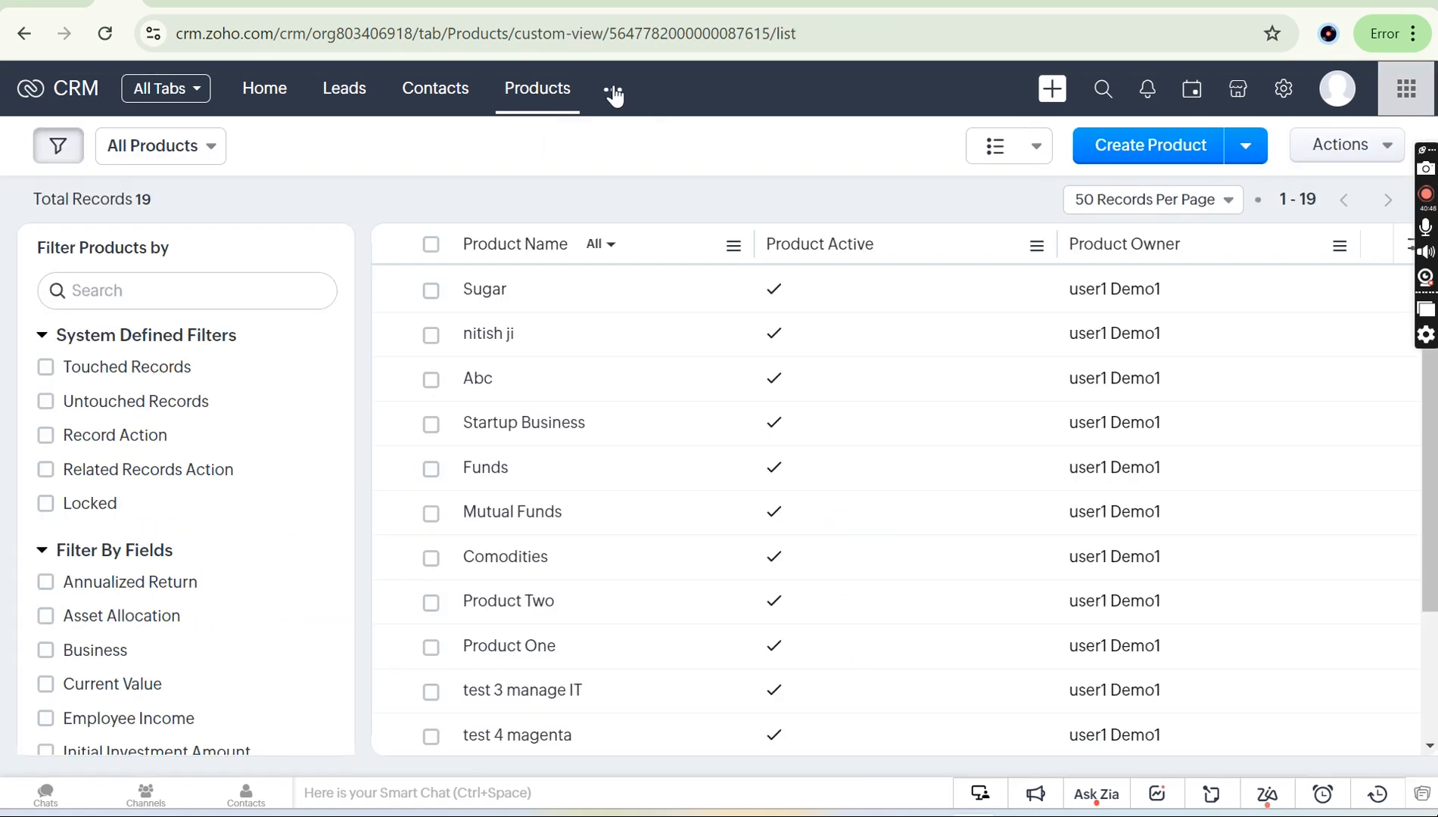
# Start a new invoice from the Invoices module and choose Sugar as the product of the first invoiced item.
pyautogui.click(613, 89)
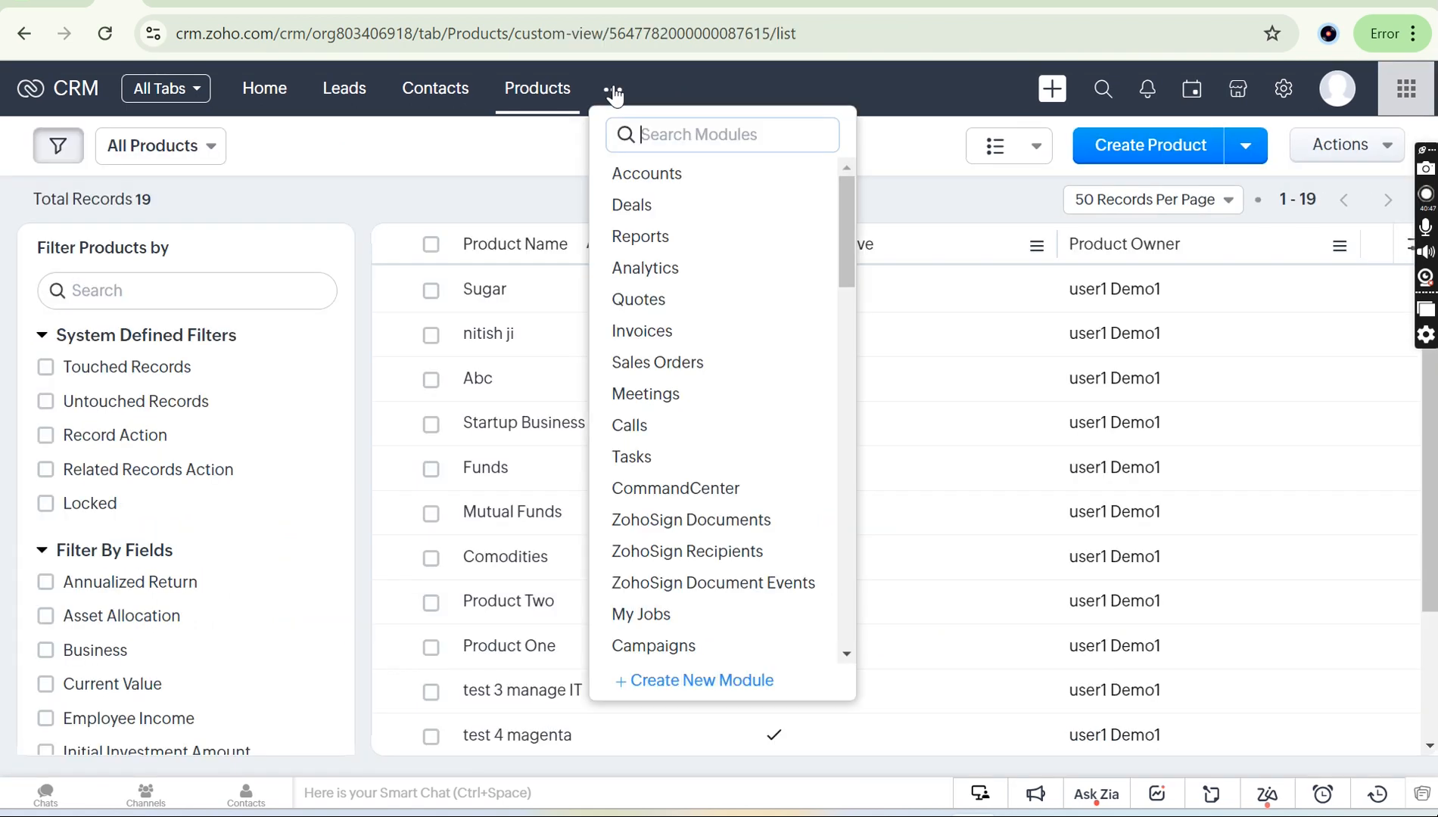
pyautogui.click(675, 331)
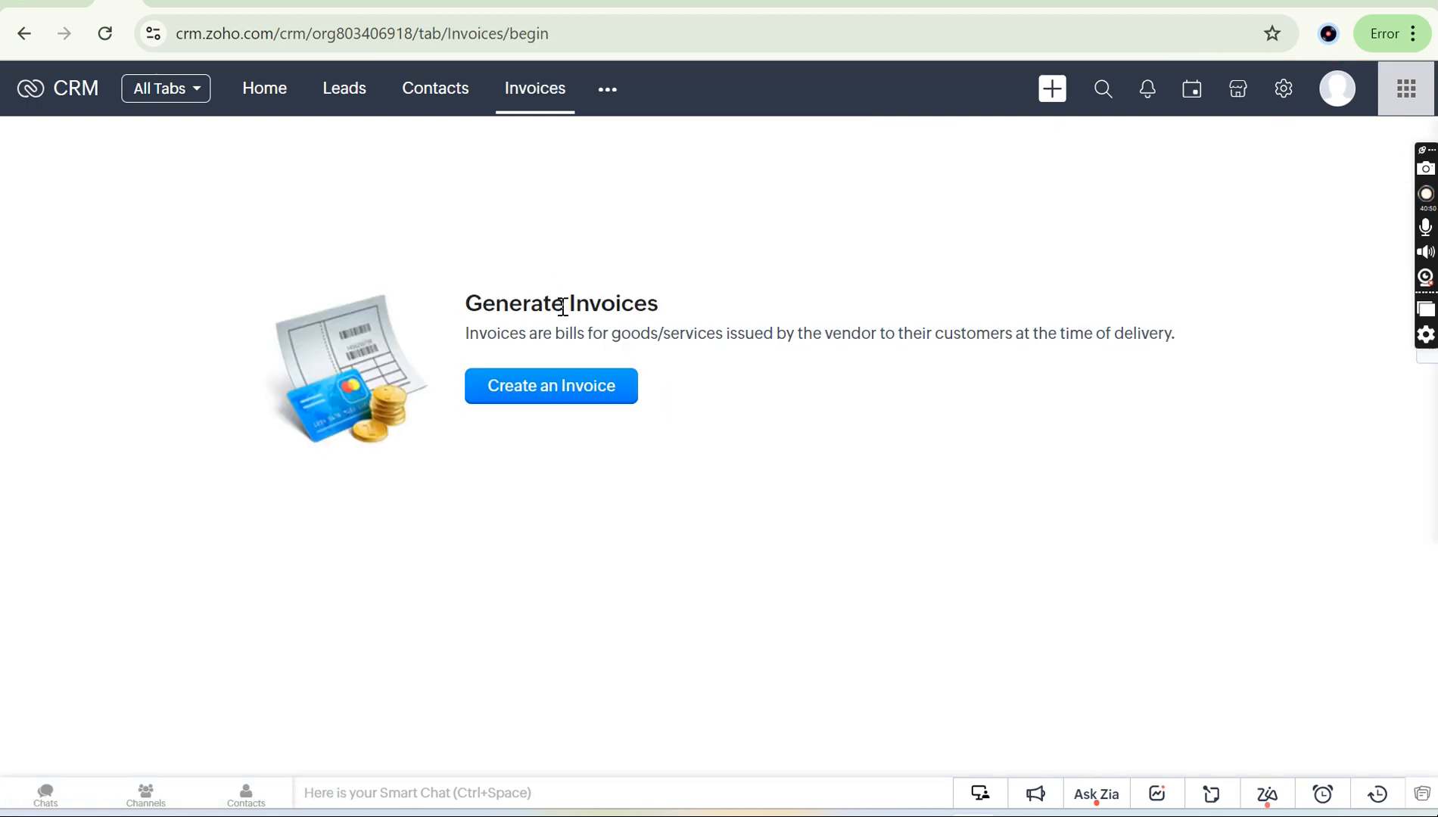
pyautogui.click(562, 403)
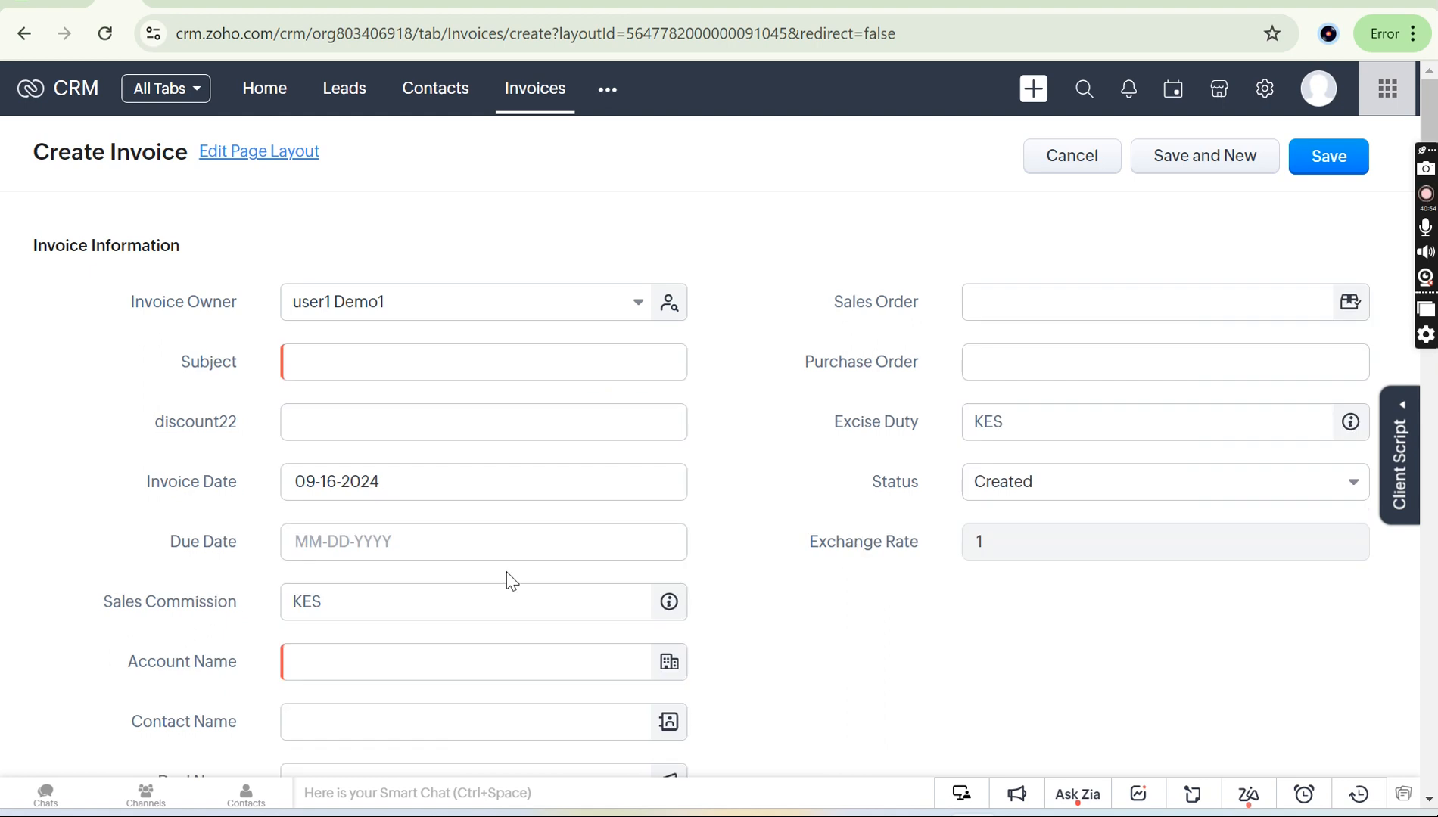
pyautogui.scroll(-15, 507, 575)
pyautogui.click(326, 417)
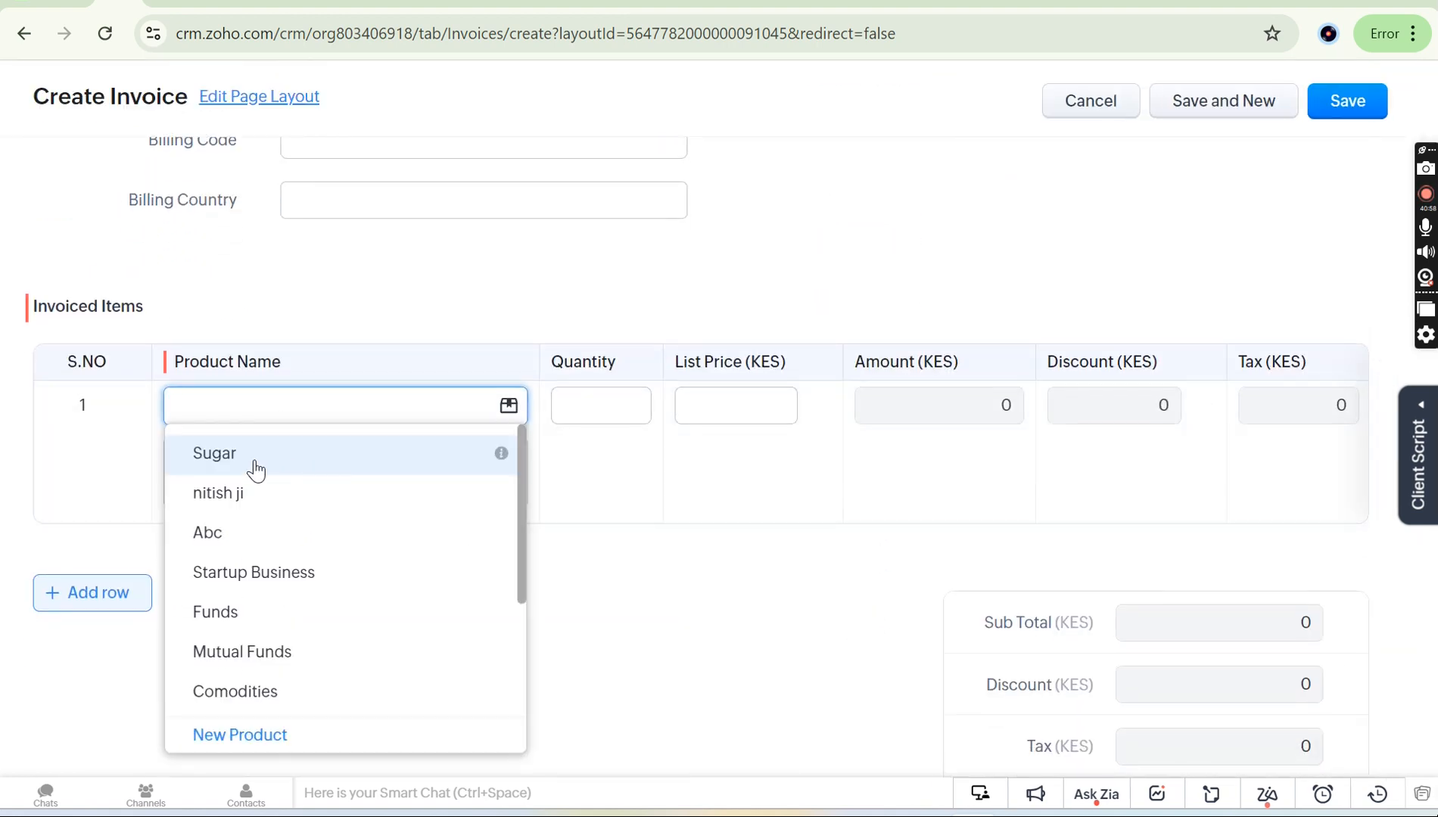
pyautogui.click(253, 456)
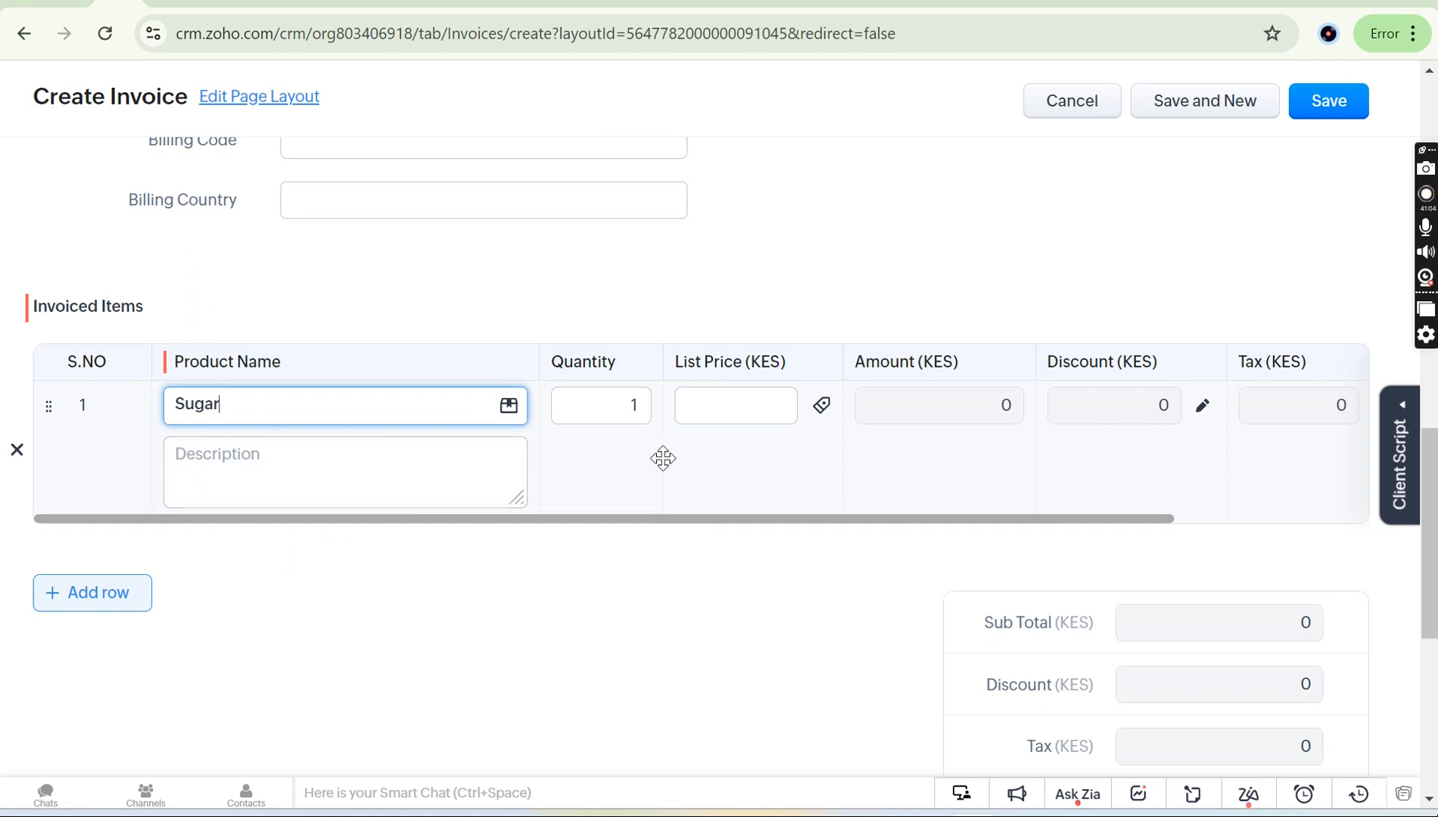
# Look over the invoice form's fields, leave the page without saving and return to the Products module.
pyautogui.scroll(1, 463, 488)
pyautogui.scroll(2, 463, 488)
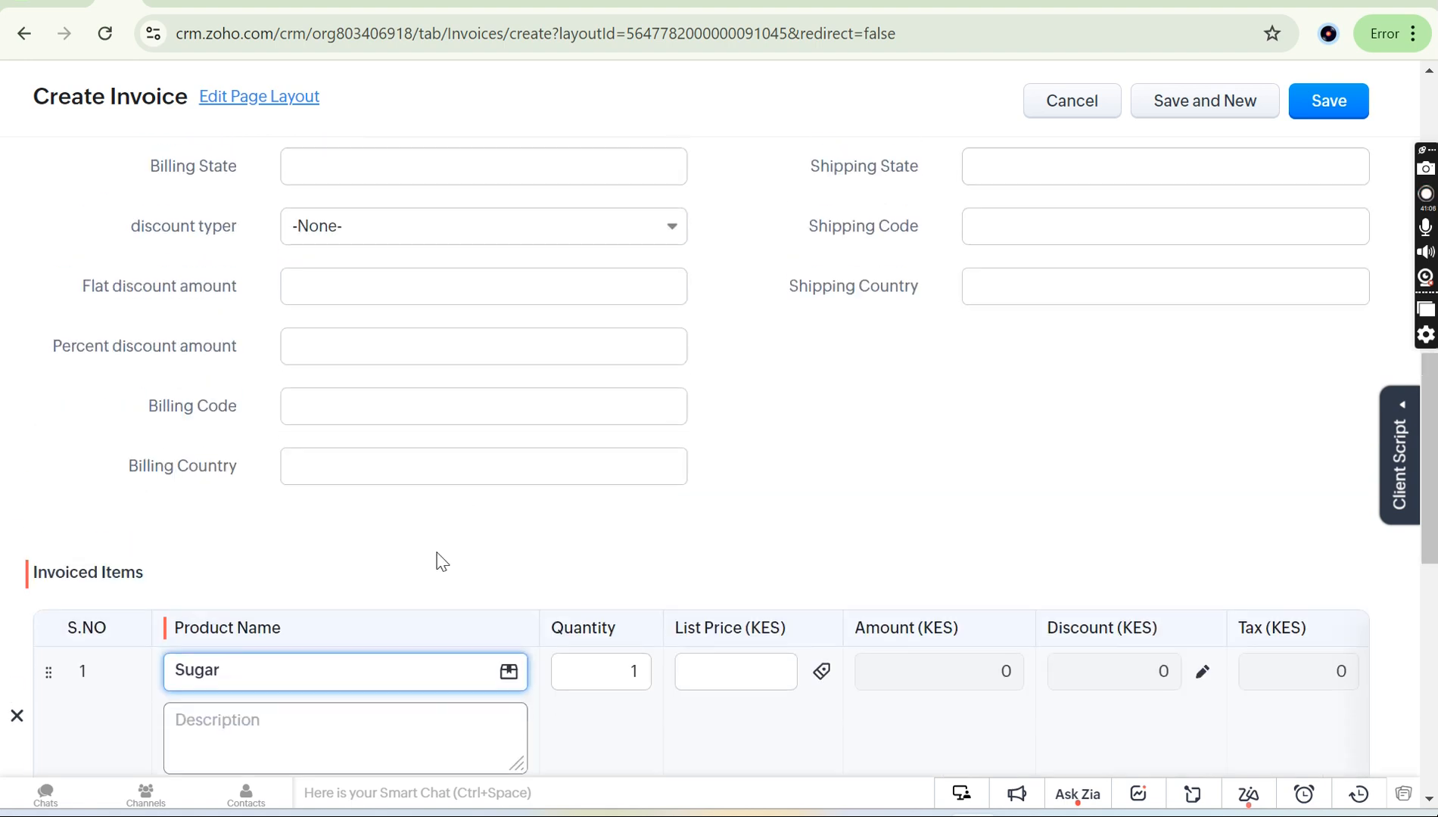
pyautogui.click(625, 669)
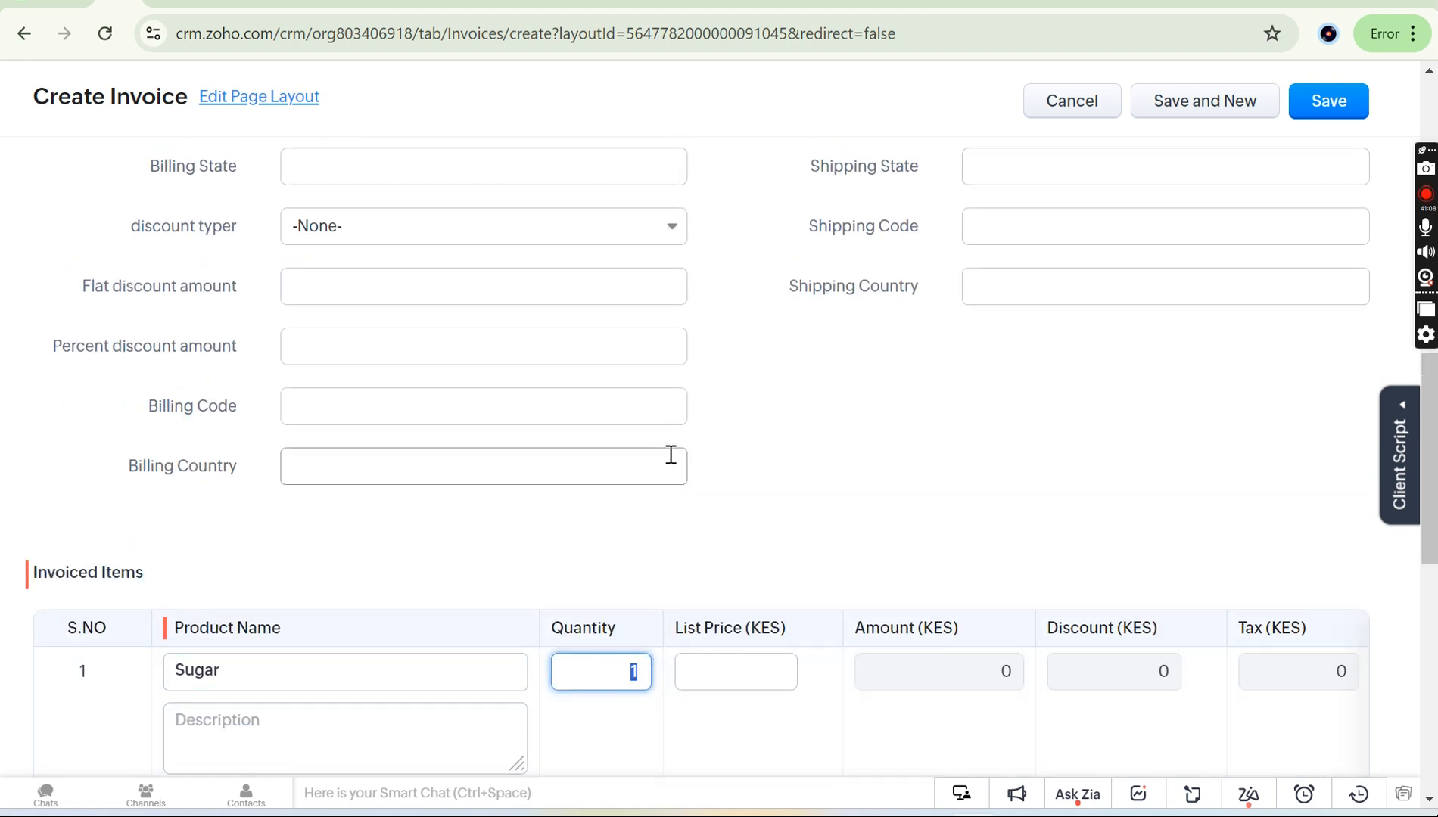
pyautogui.scroll(8, 670, 452)
pyautogui.scroll(1, 677, 280)
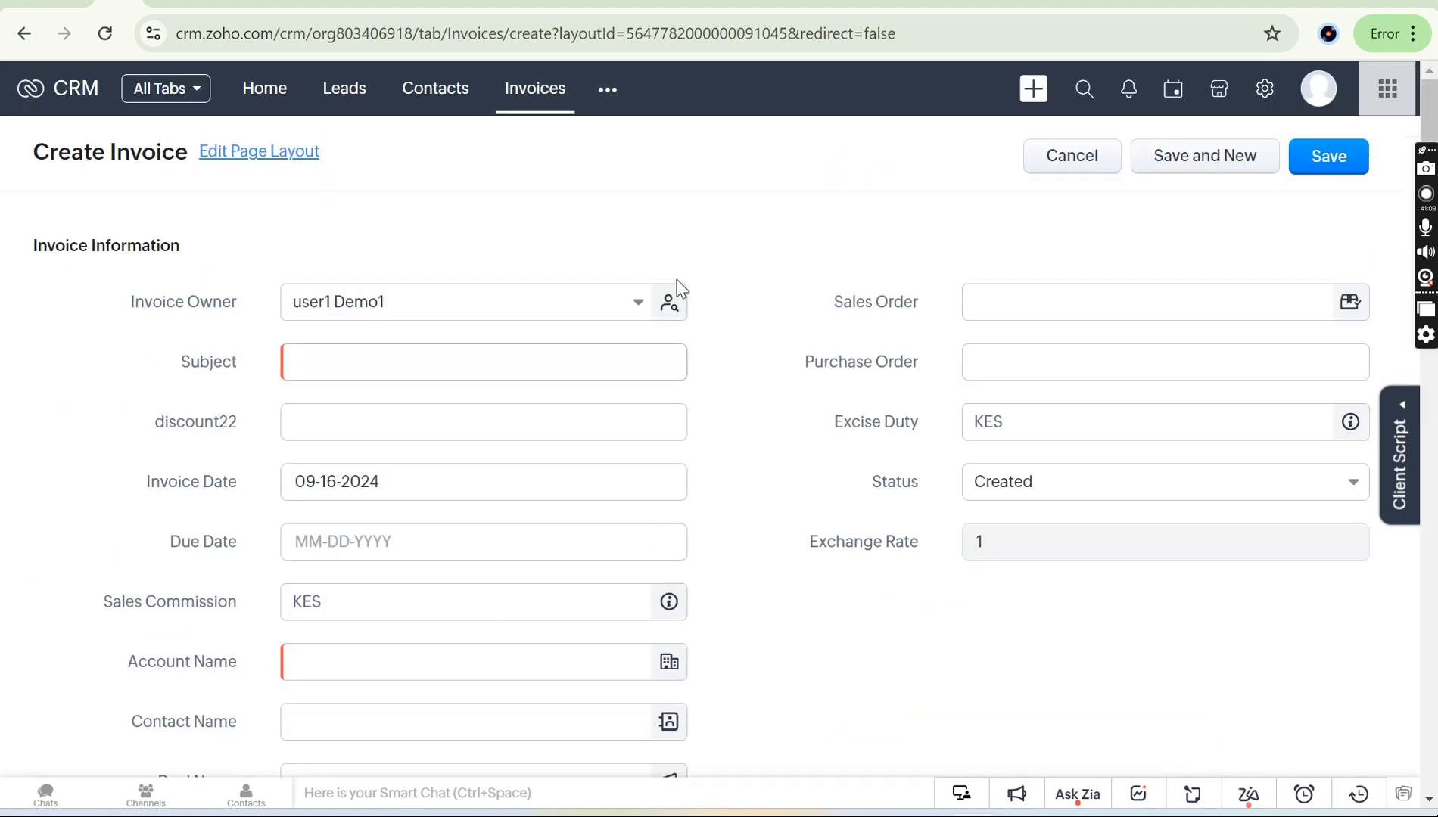
pyautogui.click(610, 91)
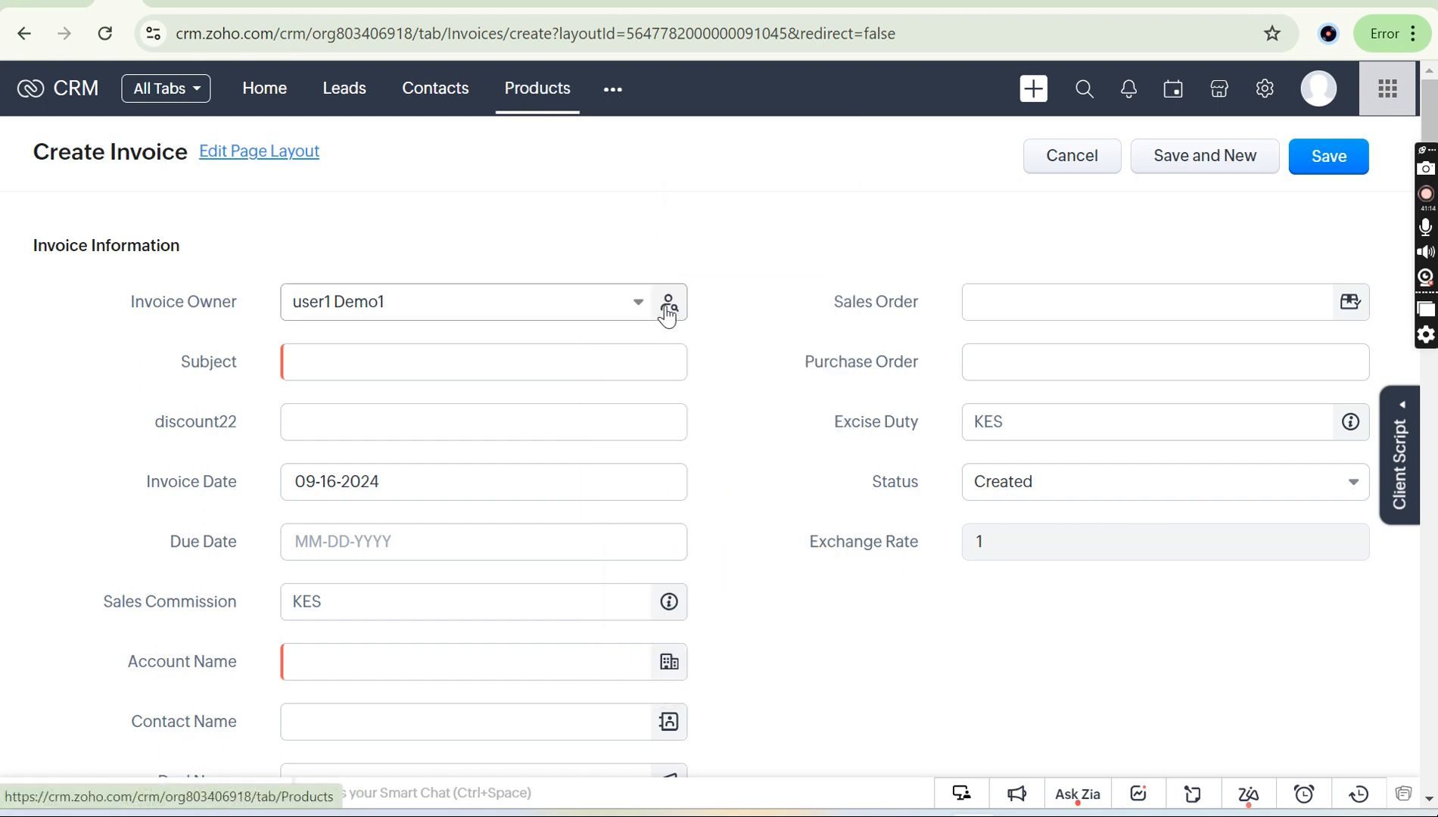
pyautogui.click(666, 313)
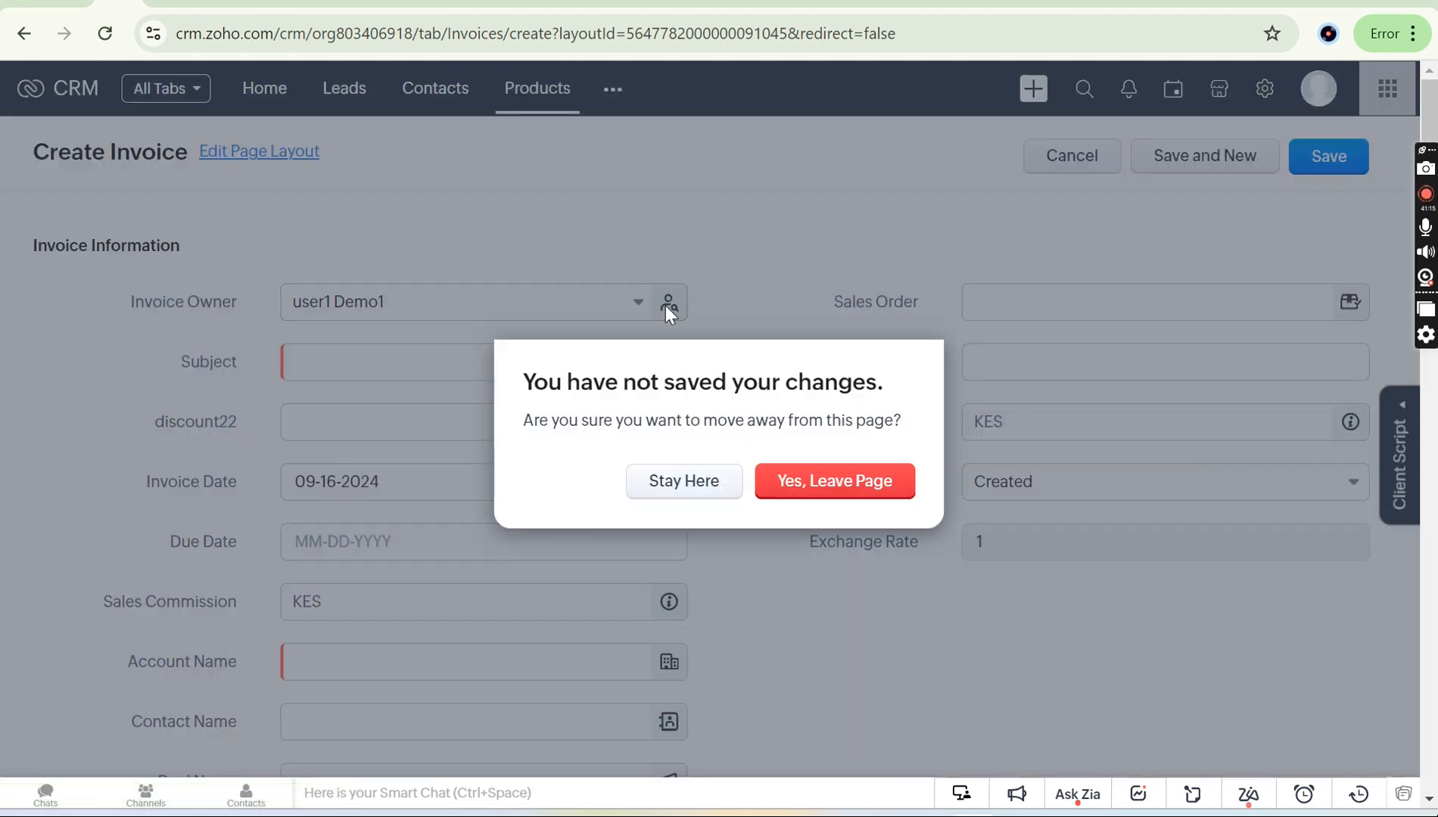
pyautogui.click(841, 485)
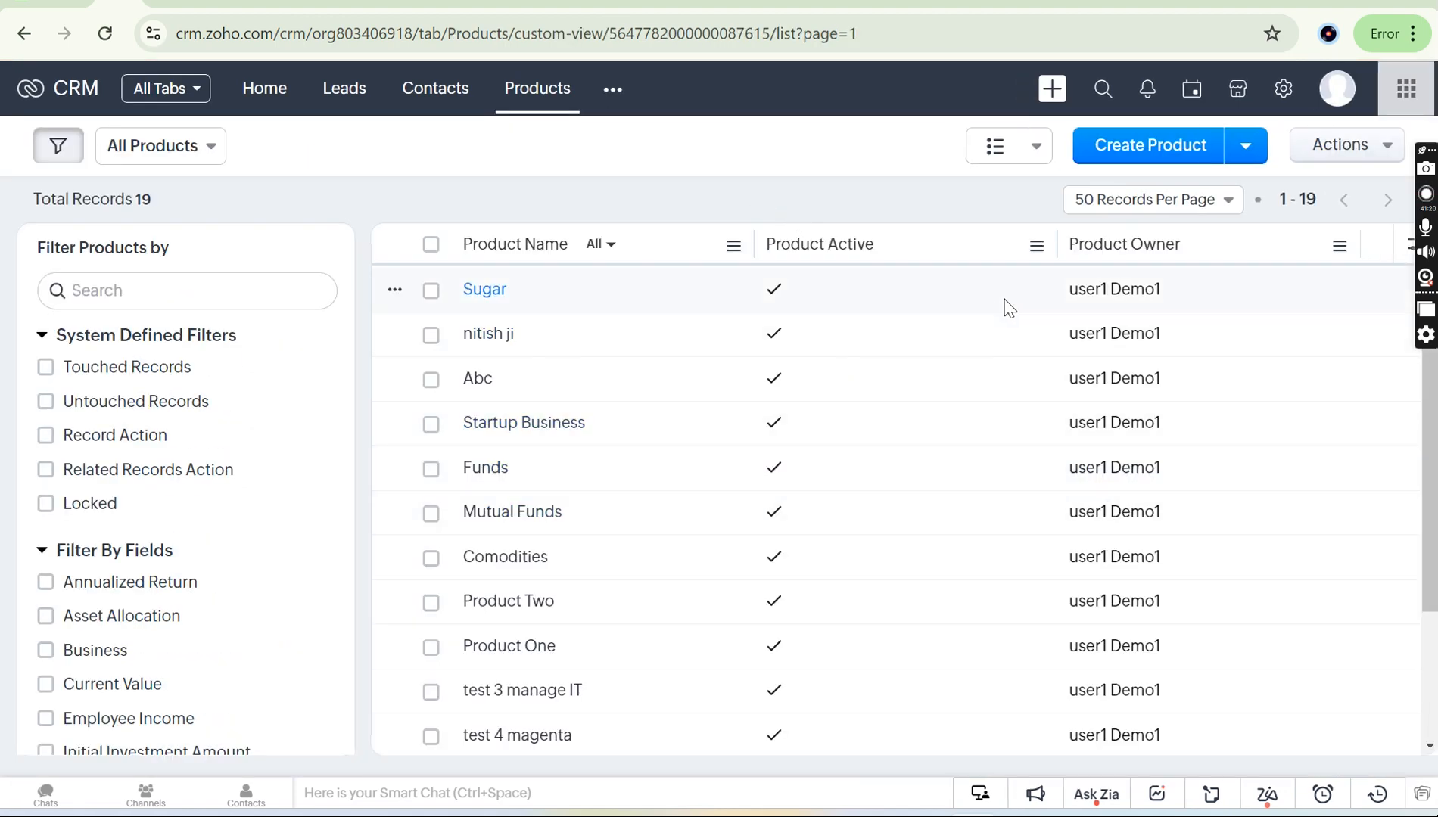
# Open the Sugar product record and look through its product information and related lists.
pyautogui.click(1005, 304)
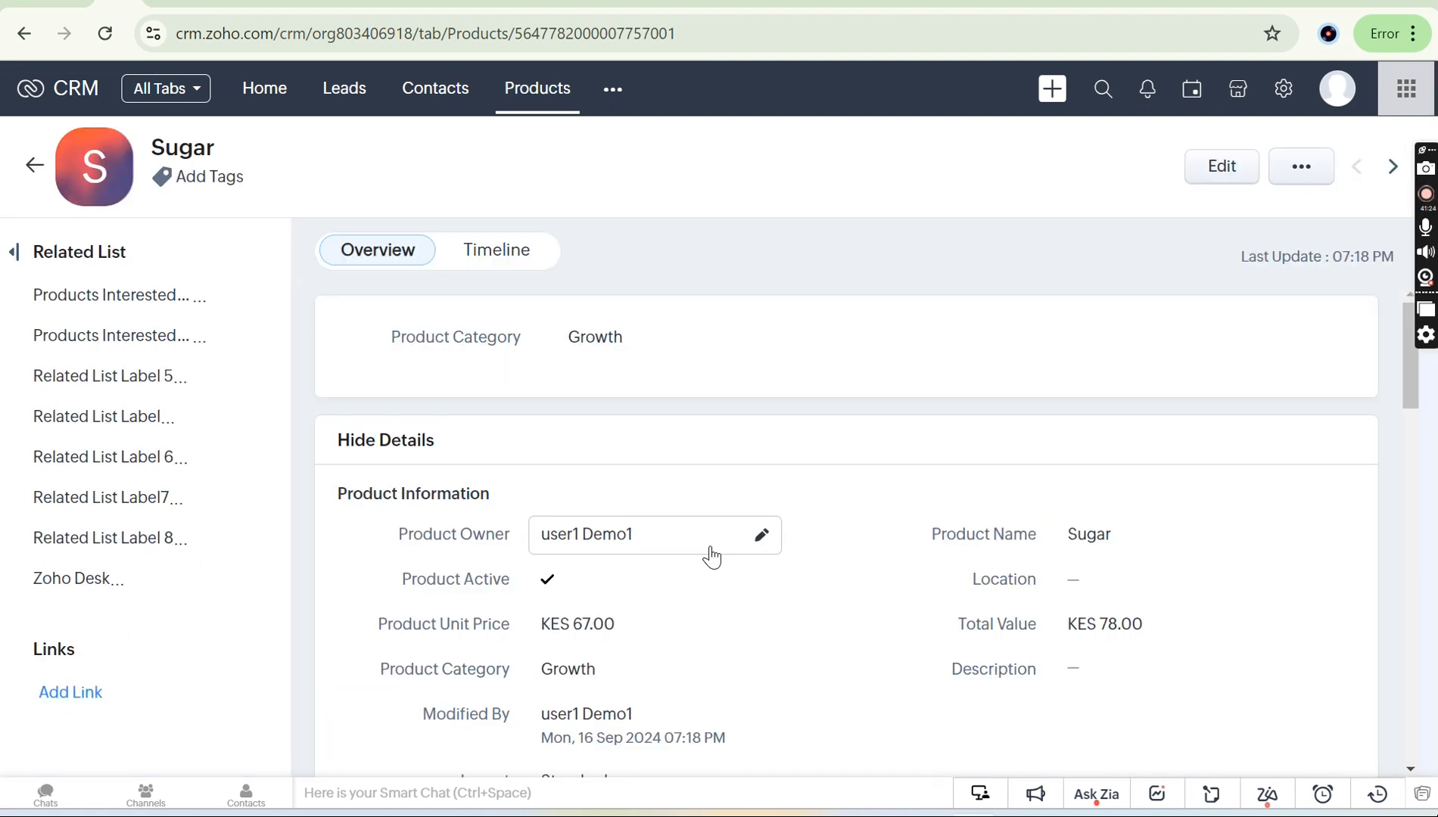
pyautogui.scroll(-3, 709, 556)
pyautogui.scroll(-10, 710, 556)
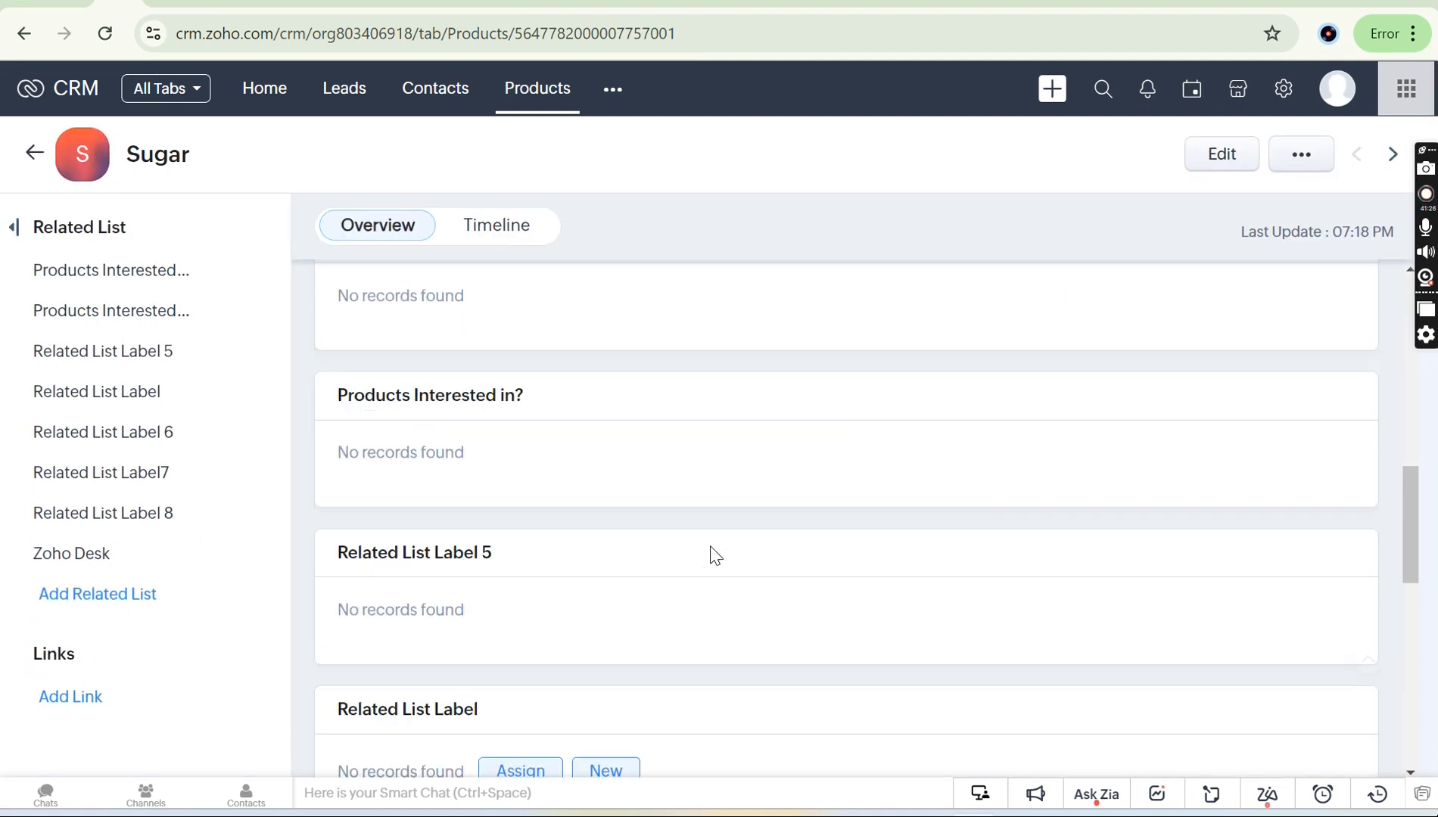
pyautogui.scroll(15, 710, 556)
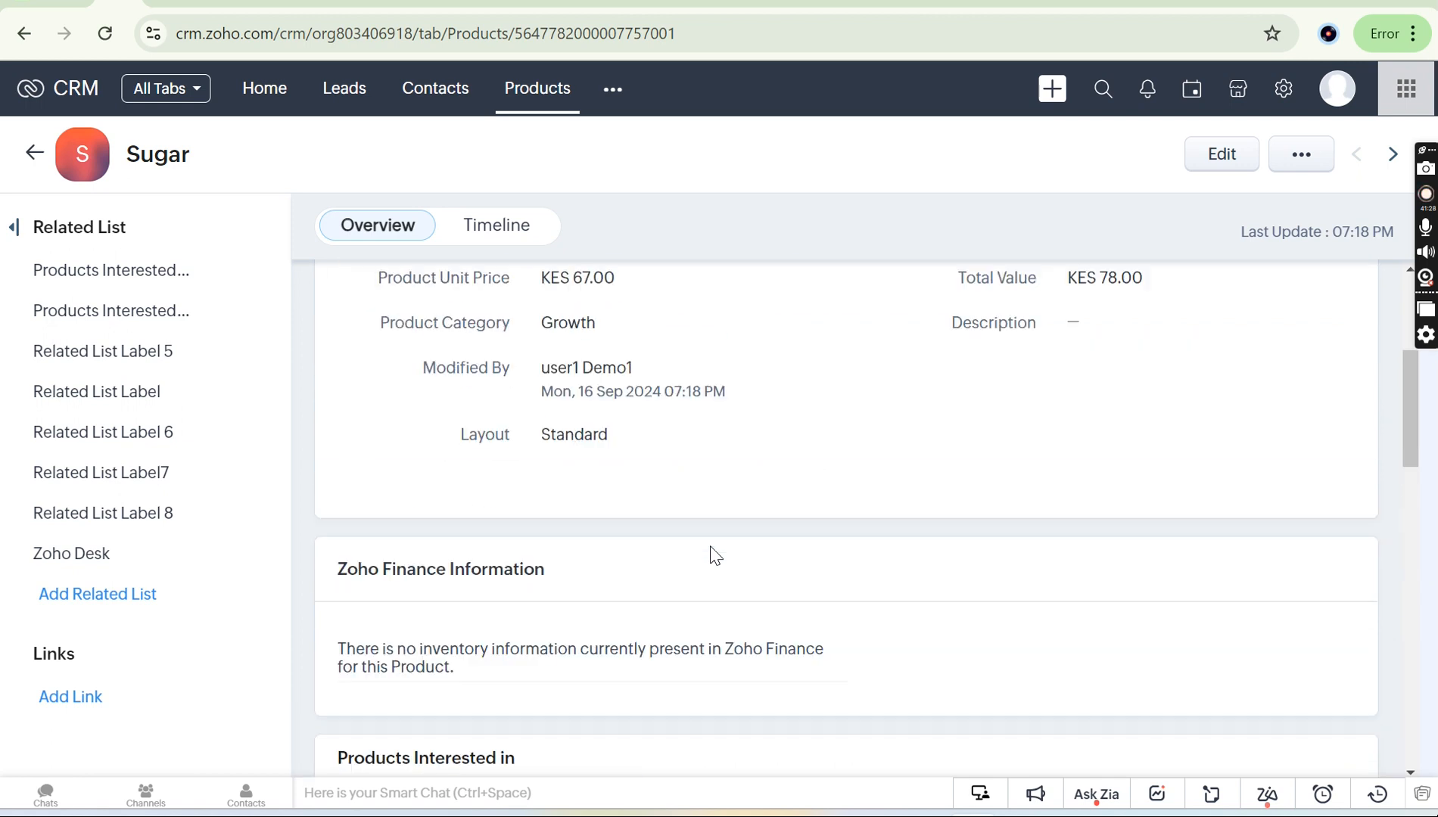
# Open the Sugar product for editing, examine its fields and custom button options, and cancel without changes.
pyautogui.click(1211, 175)
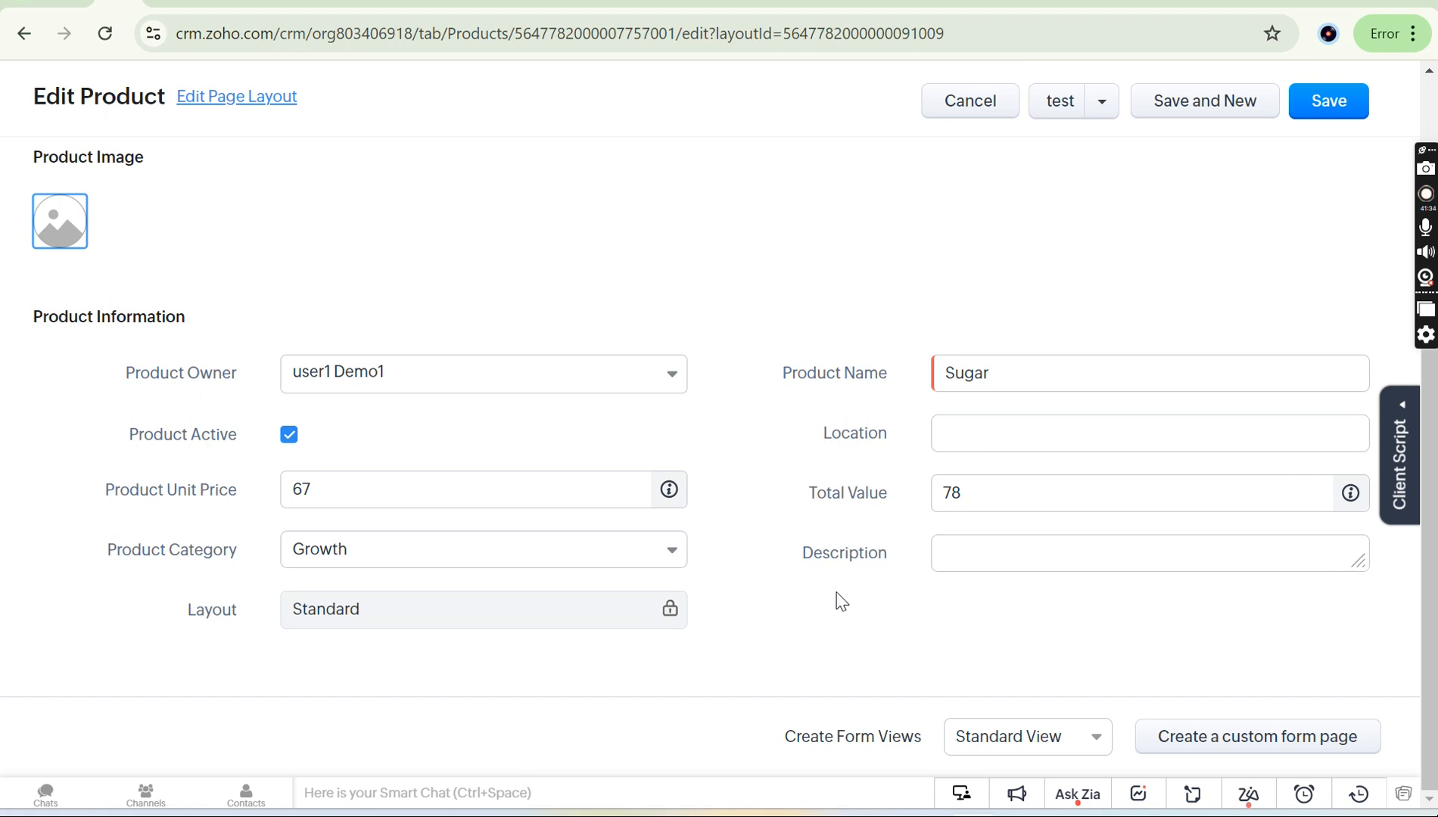
pyautogui.scroll(2, 840, 601)
pyautogui.scroll(-2, 628, 438)
pyautogui.click(1016, 747)
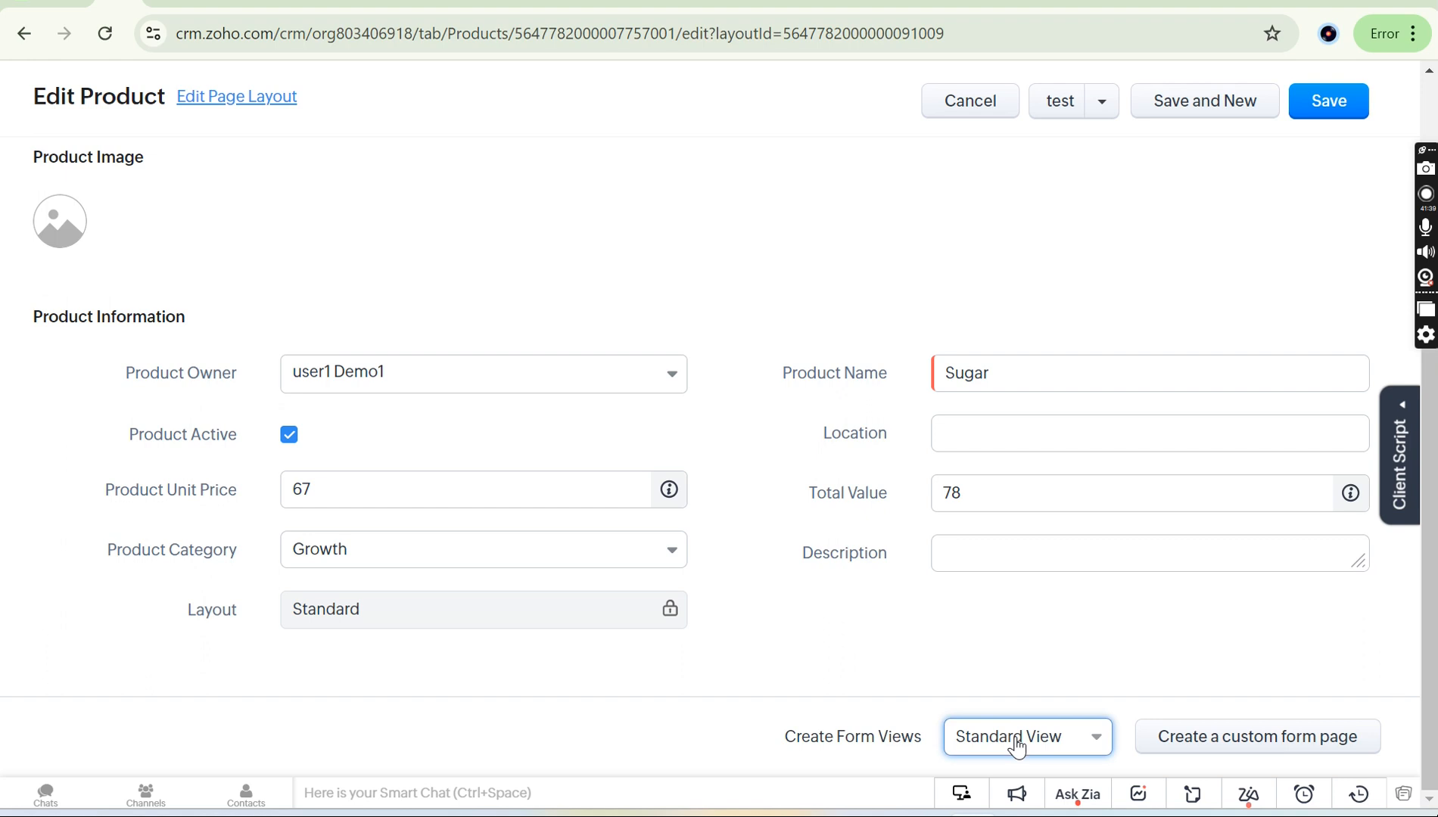
pyautogui.click(787, 635)
pyautogui.click(730, 219)
pyautogui.tripleClick(767, 635)
pyautogui.click(782, 644)
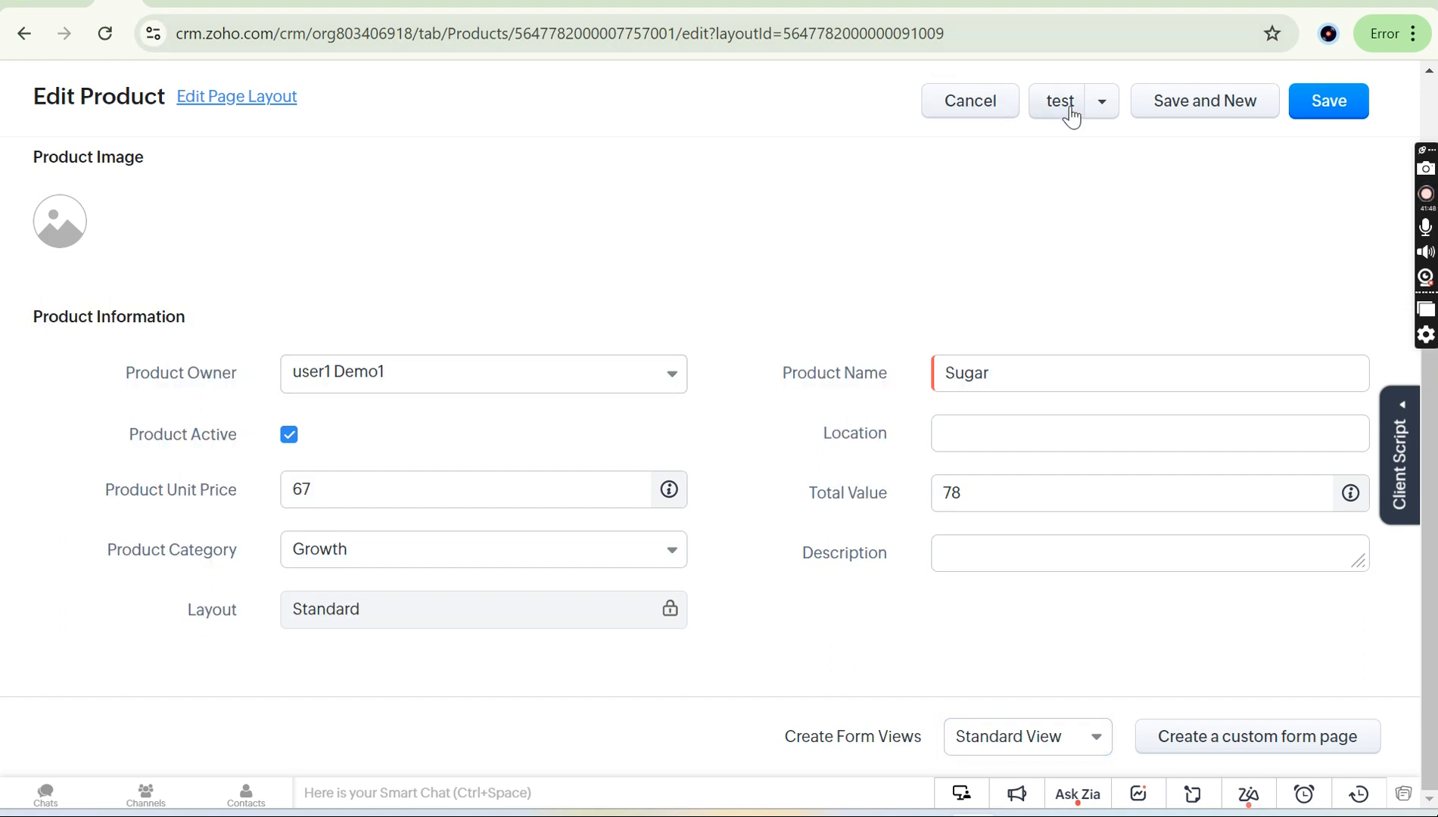
pyautogui.click(1101, 113)
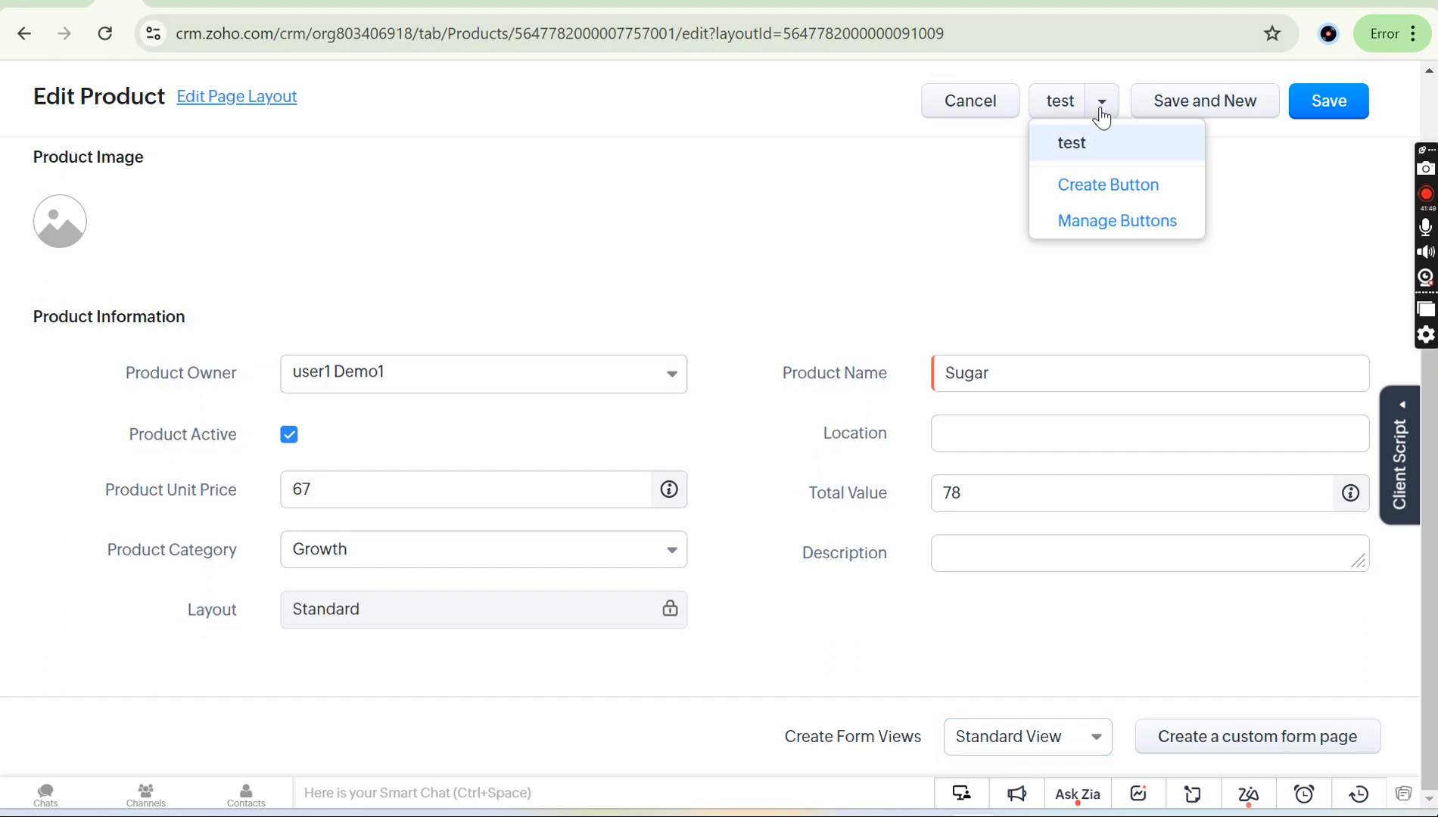
pyautogui.click(973, 105)
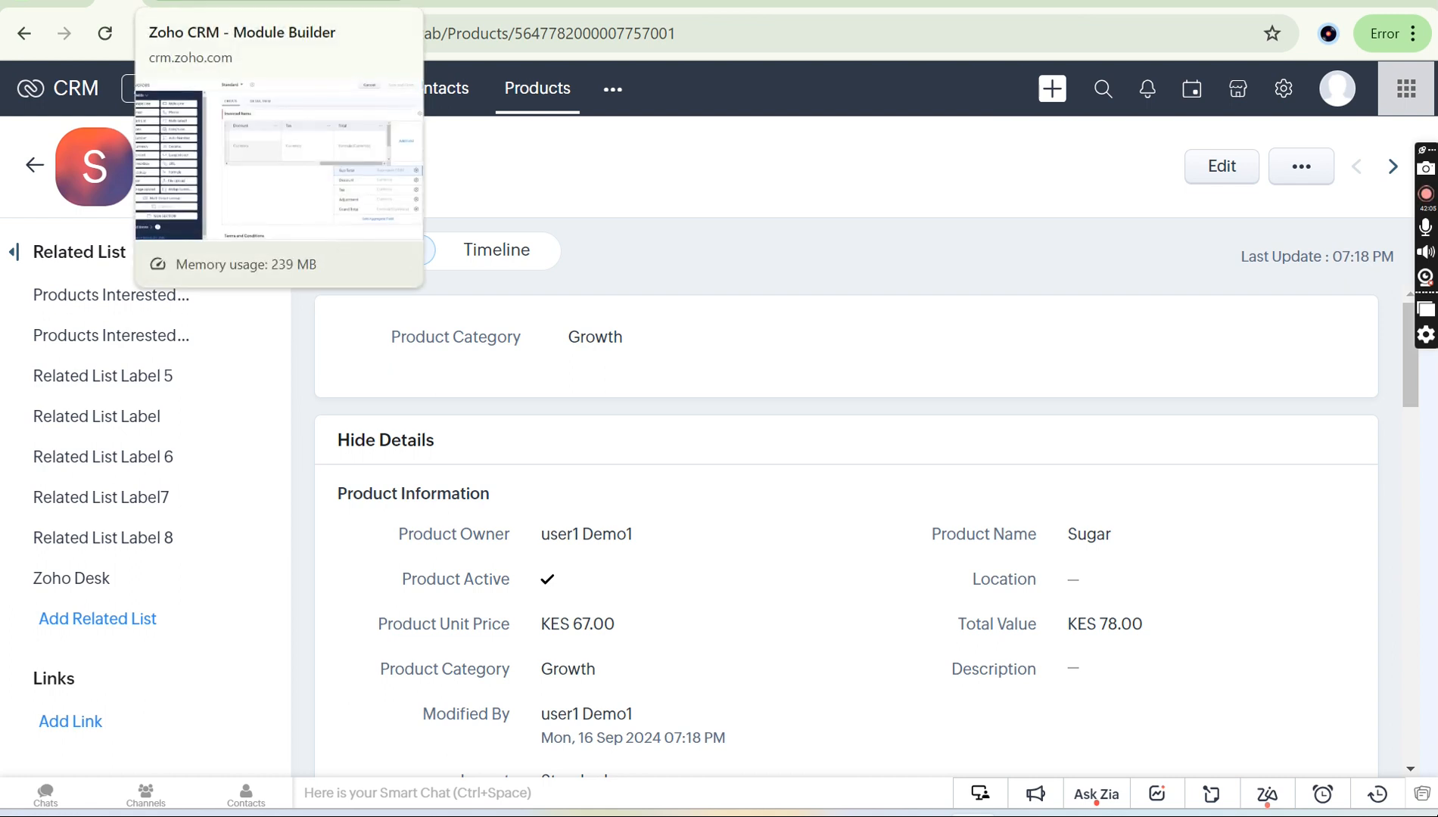
# Switch to the Invoices layout in the Module Builder and review the Invoiced Items subform columns.
pyautogui.click(250, 4)
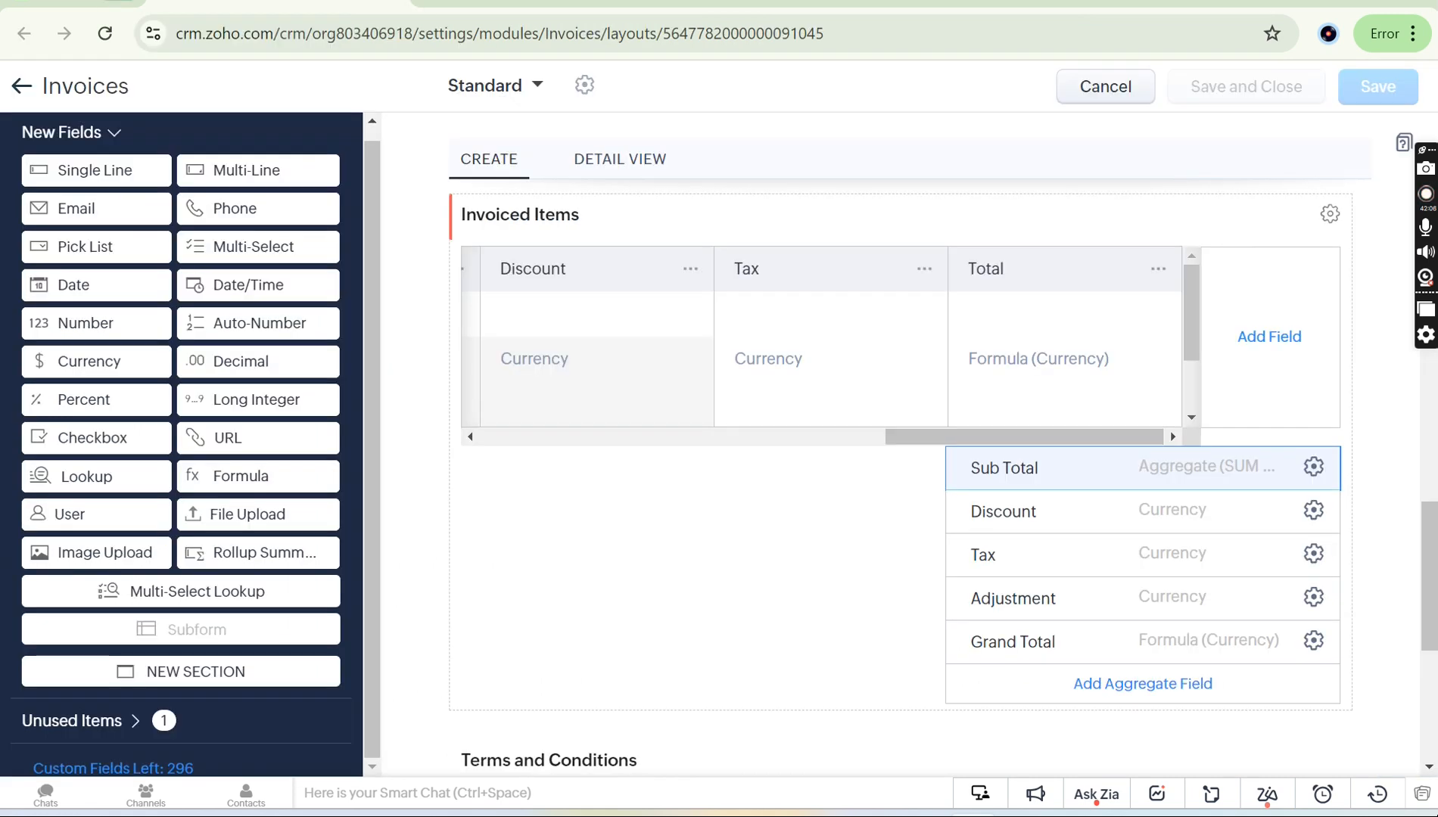
pyautogui.hscroll(-5, 728, 357)
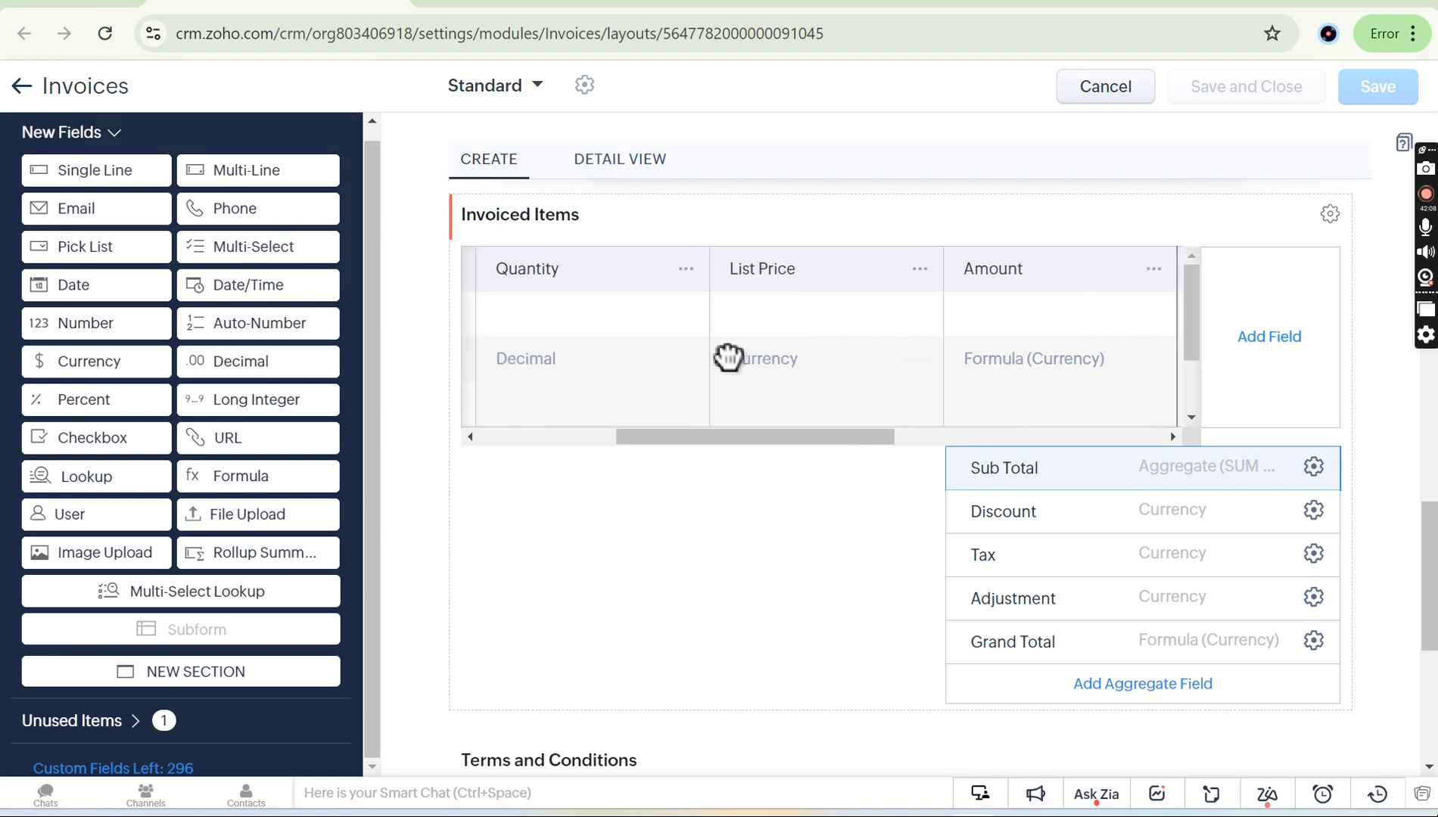
pyautogui.hscroll(-3, 728, 357)
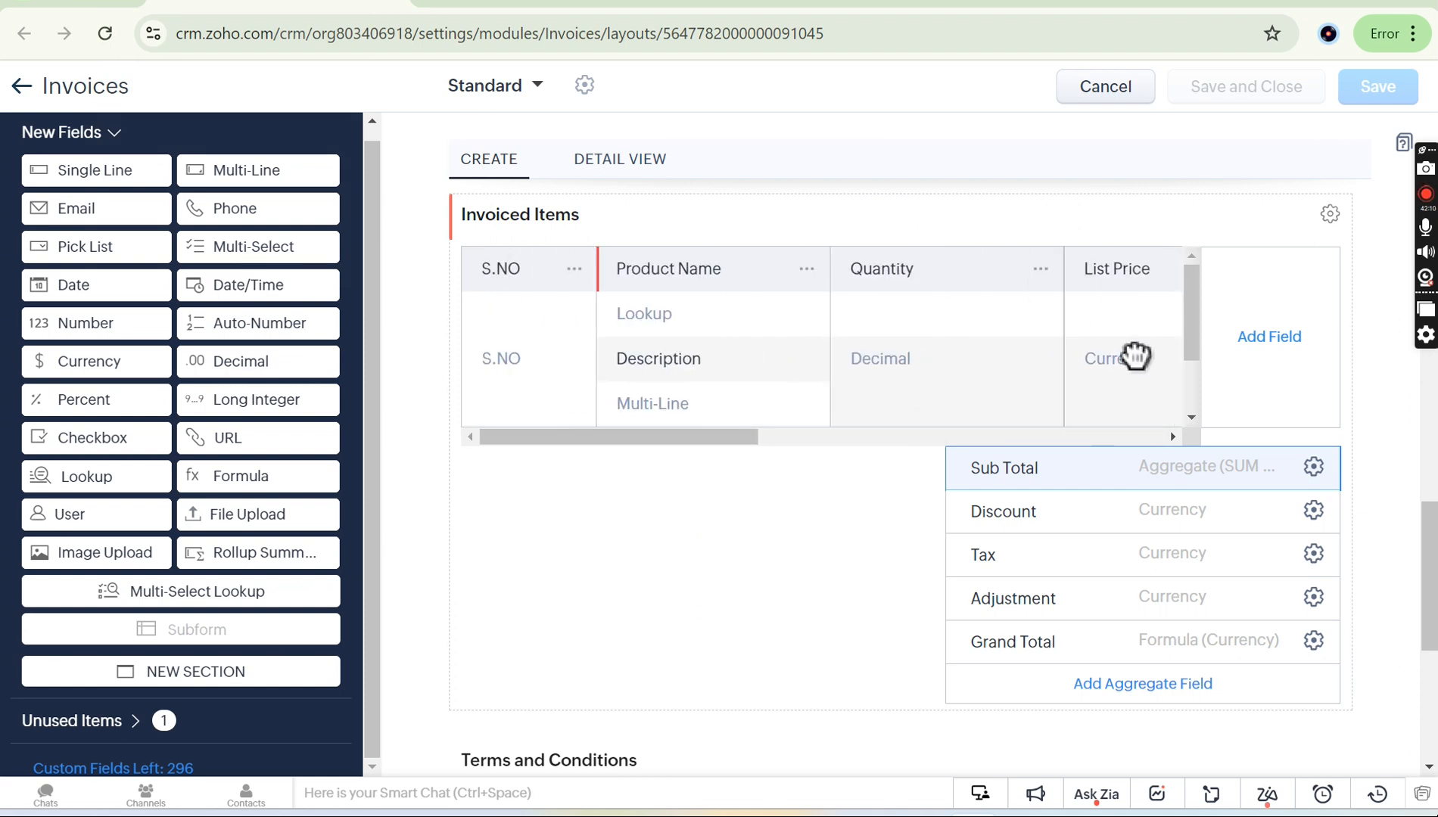
# Inspect the Sub Total aggregate field's properties and close them without changes.
pyautogui.click(1315, 470)
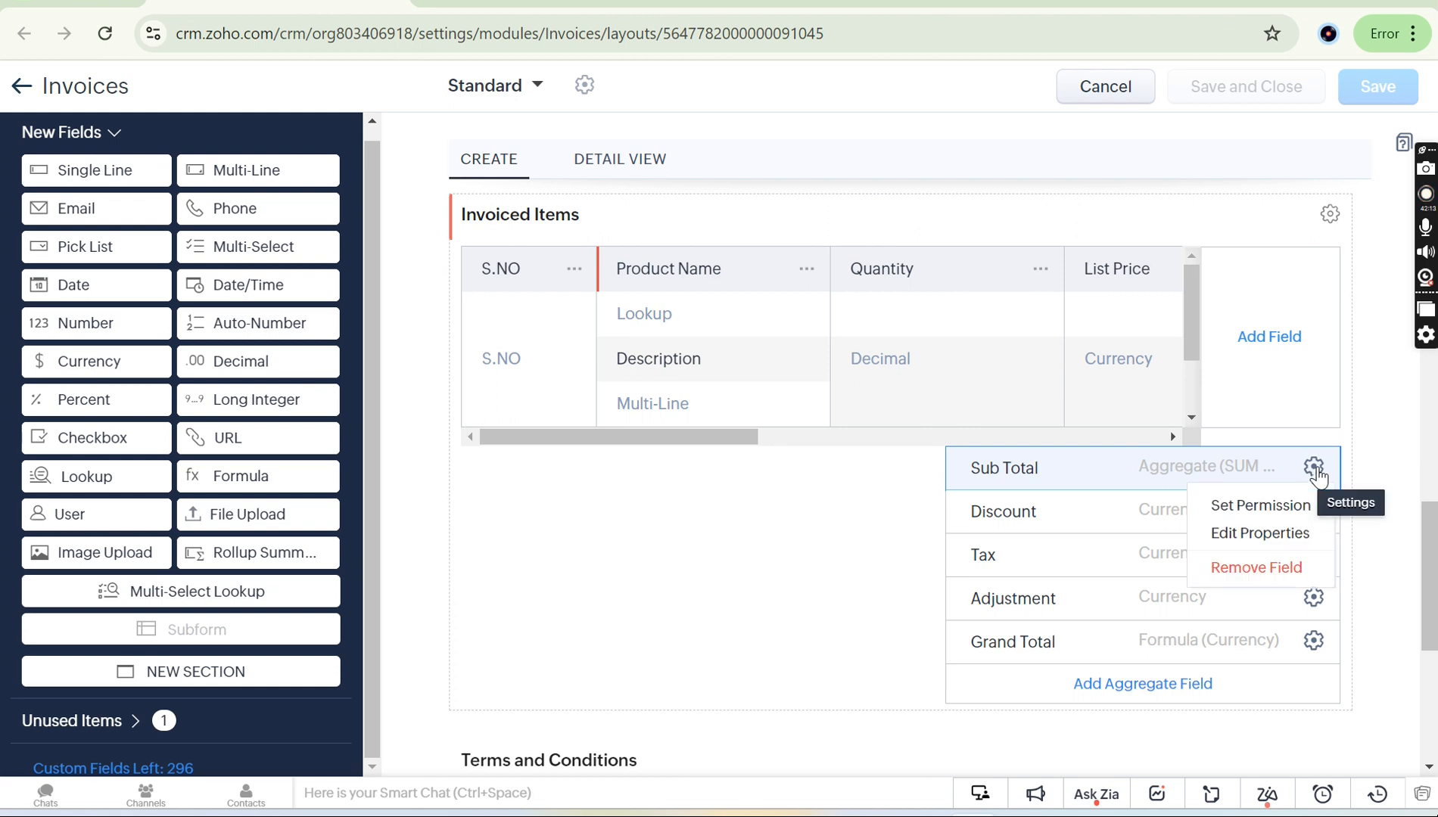
pyautogui.click(1266, 536)
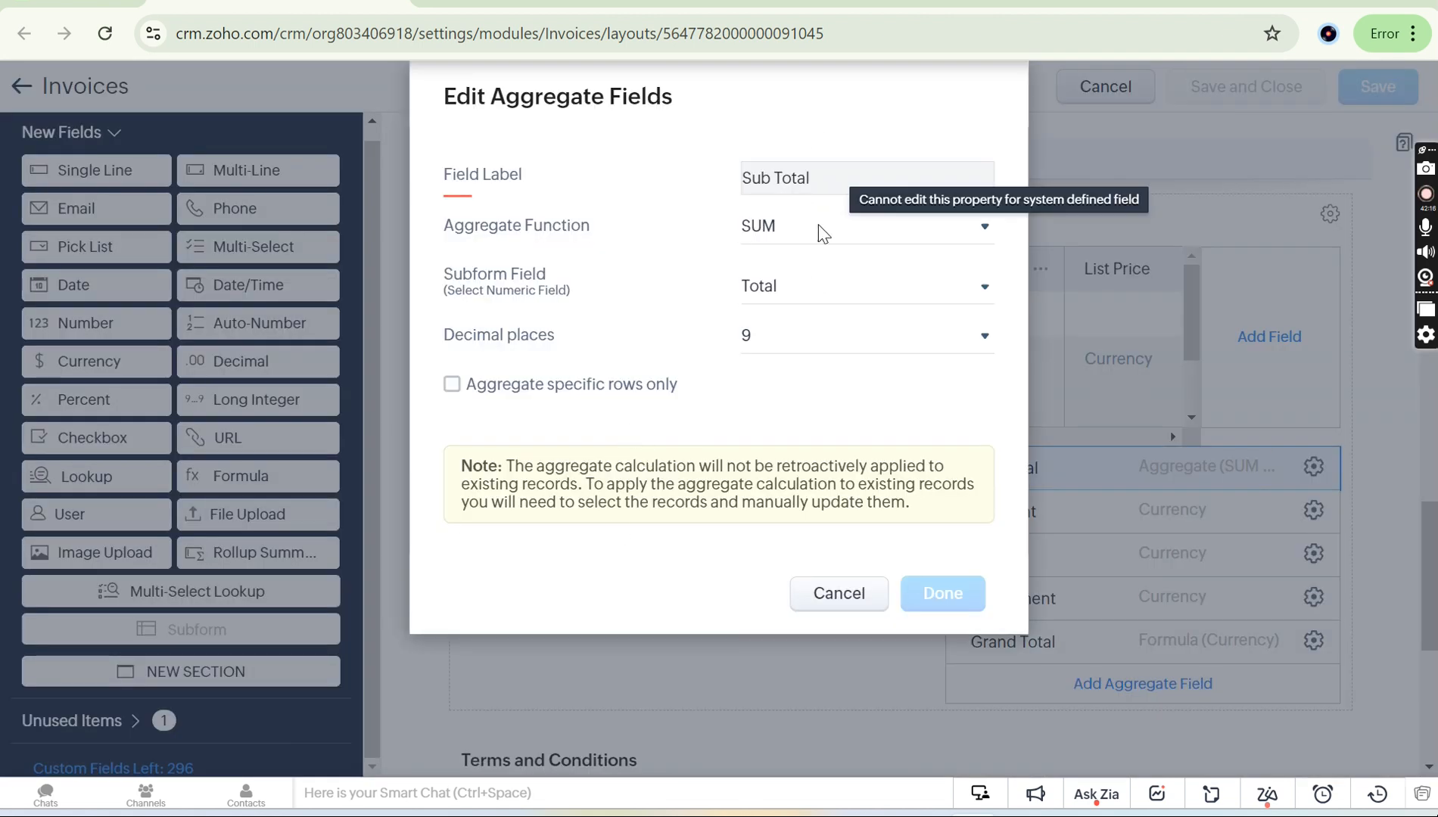
pyautogui.click(844, 596)
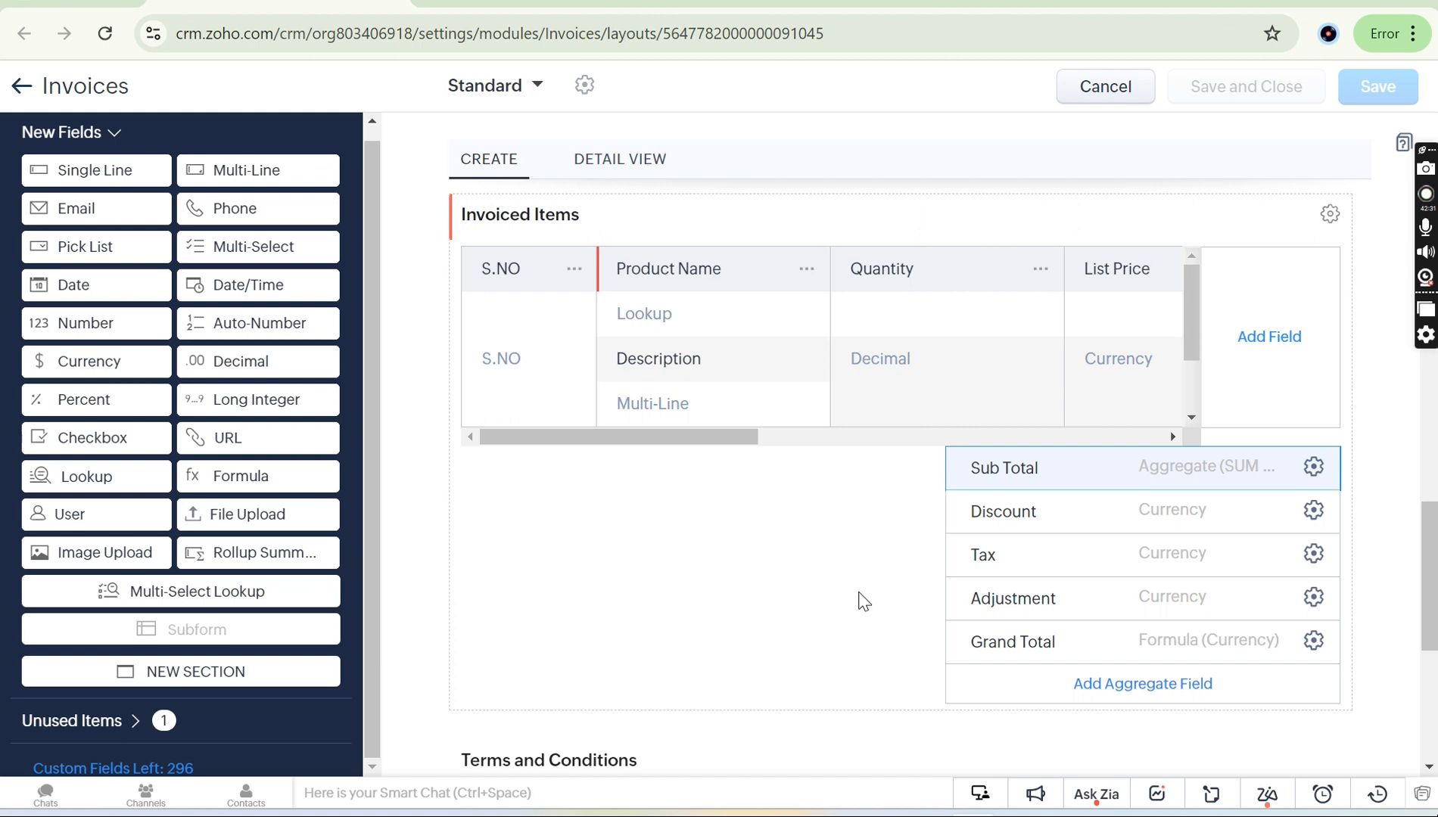
# Look across the Invoiced Items columns through Total and back, and hide the screen-sharing notice.
pyautogui.hscroll(10, 925, 408)
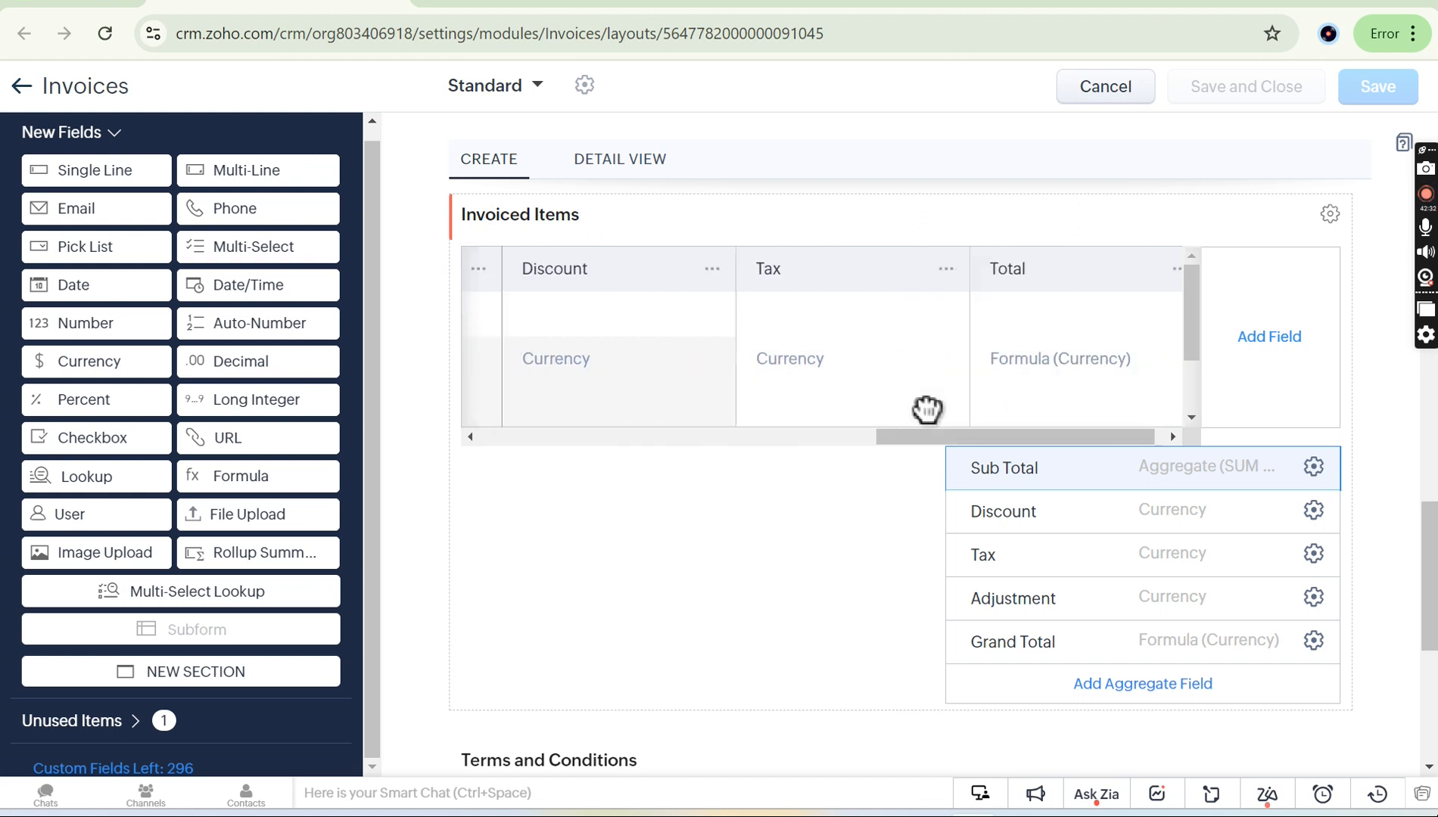
pyautogui.hscroll(-10, 926, 409)
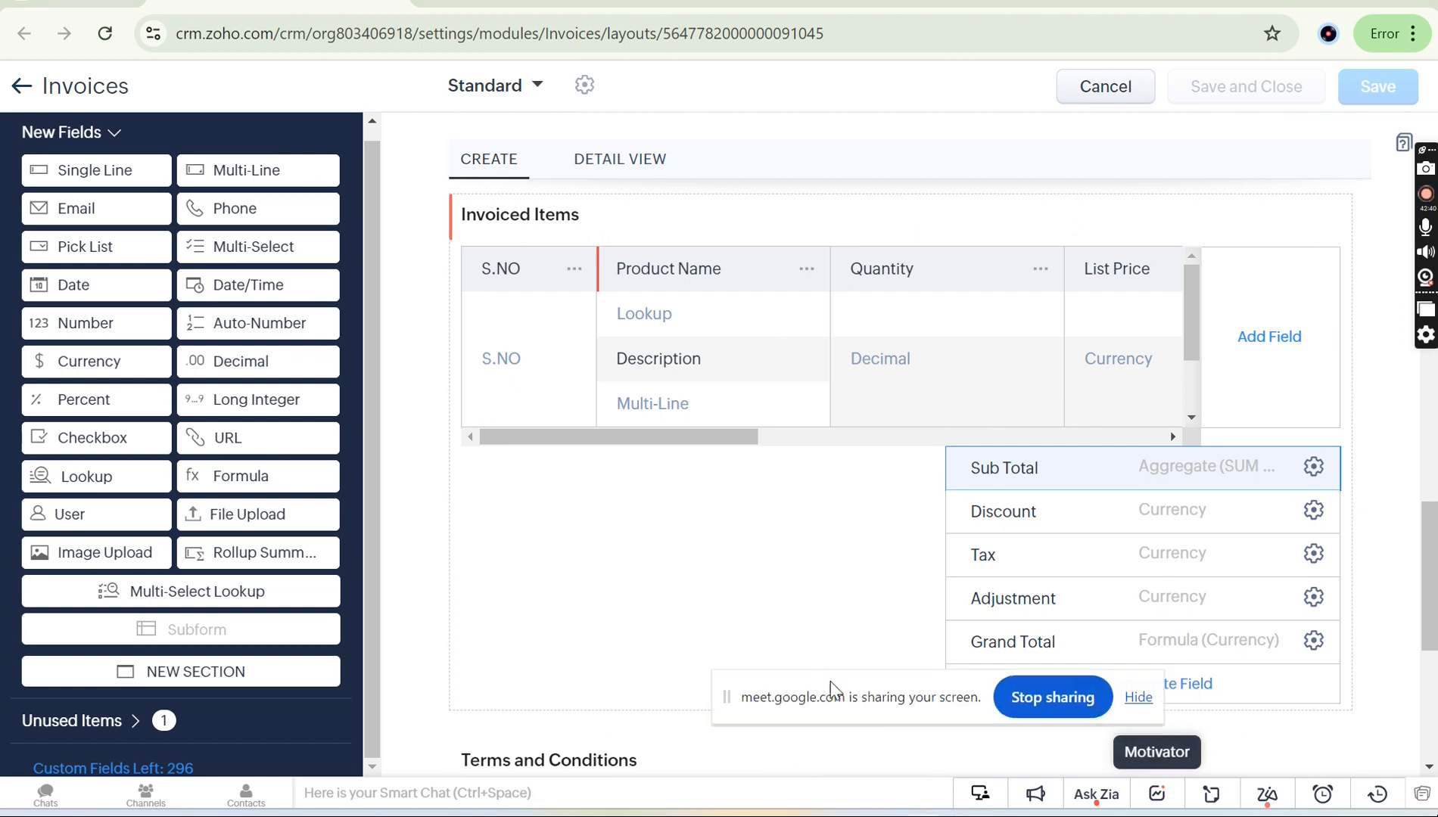
pyautogui.click(1137, 697)
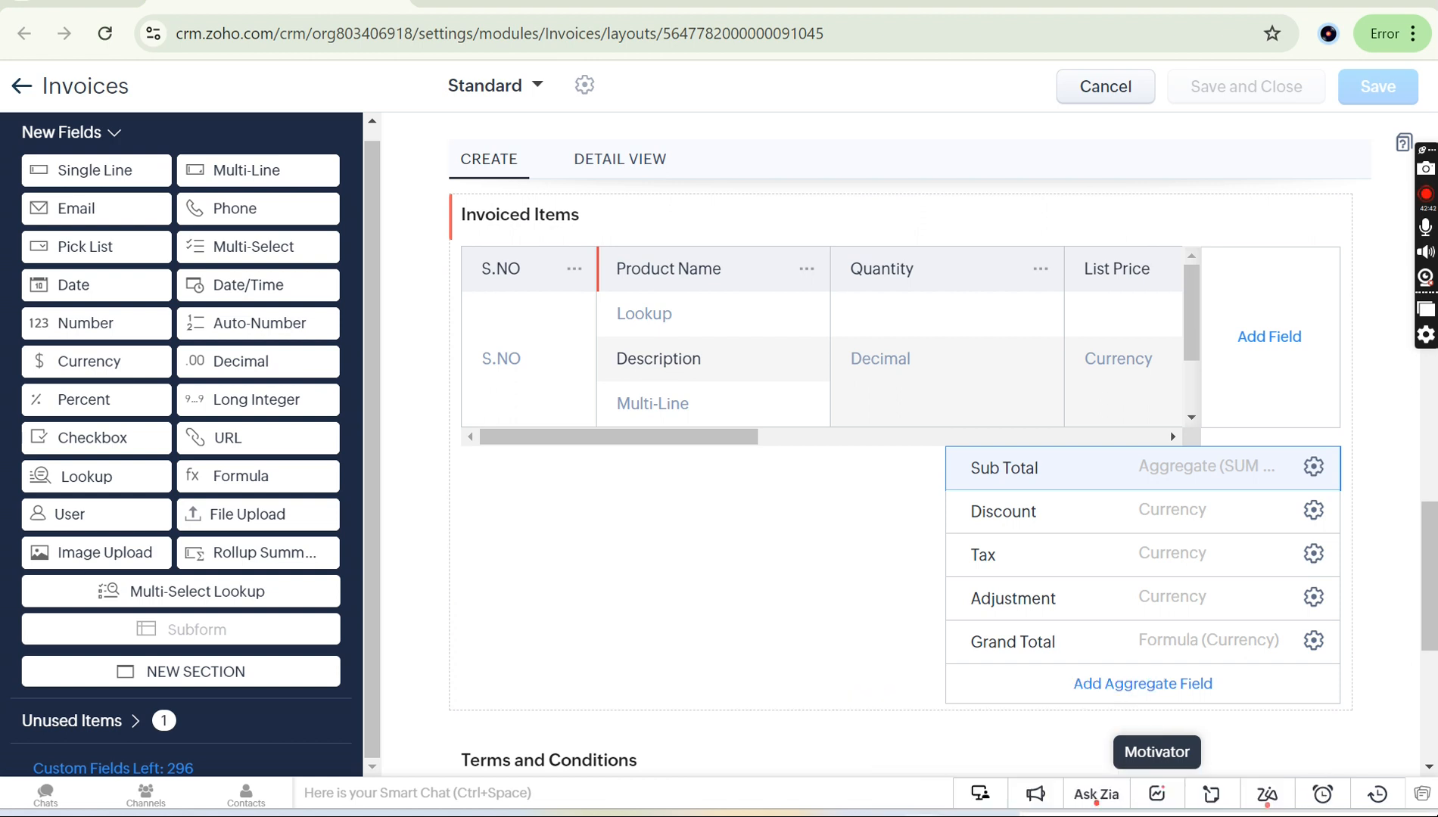